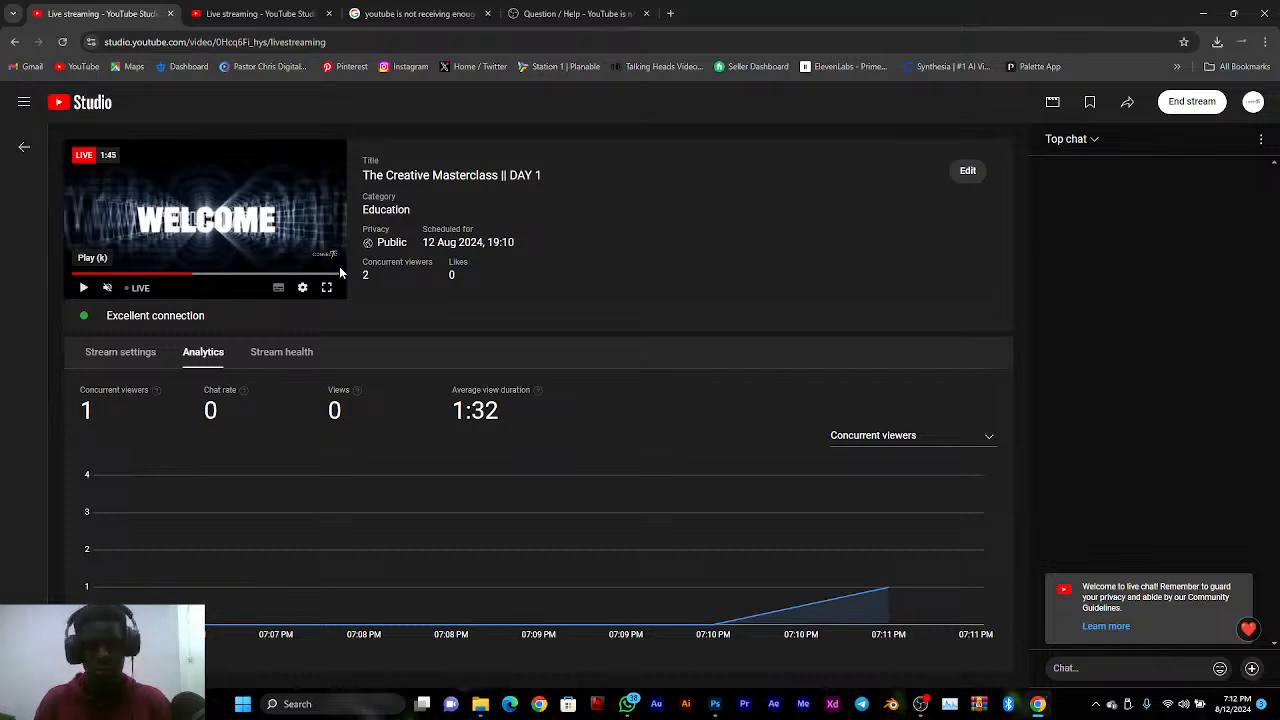
Play the stream preview from its live point, pause it, and clear the browser out of view
click(137, 288)
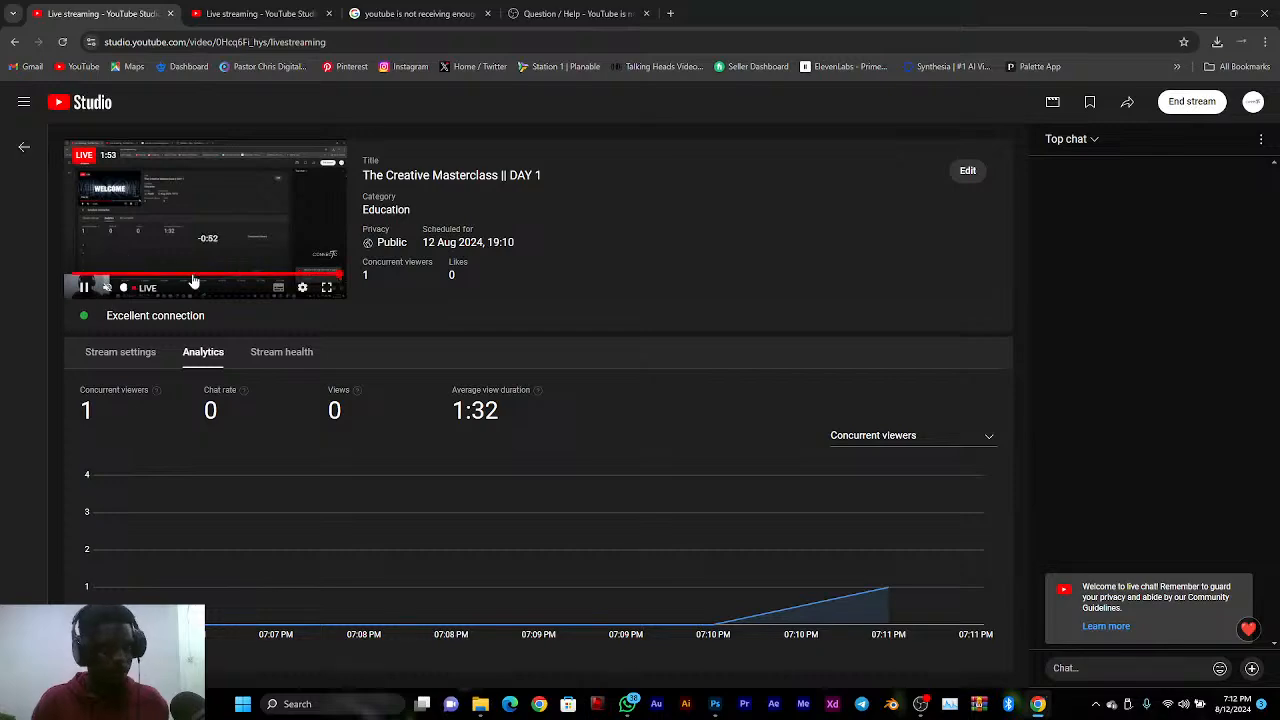
click(83, 287)
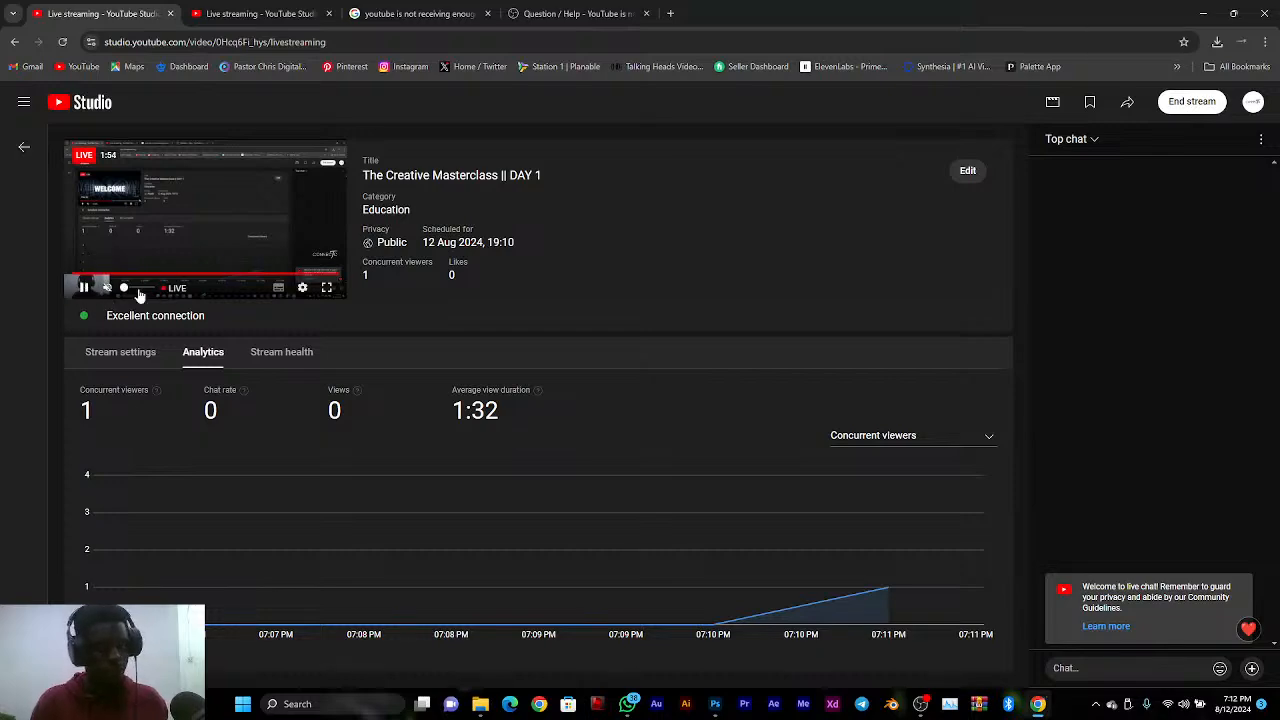
click(1203, 13)
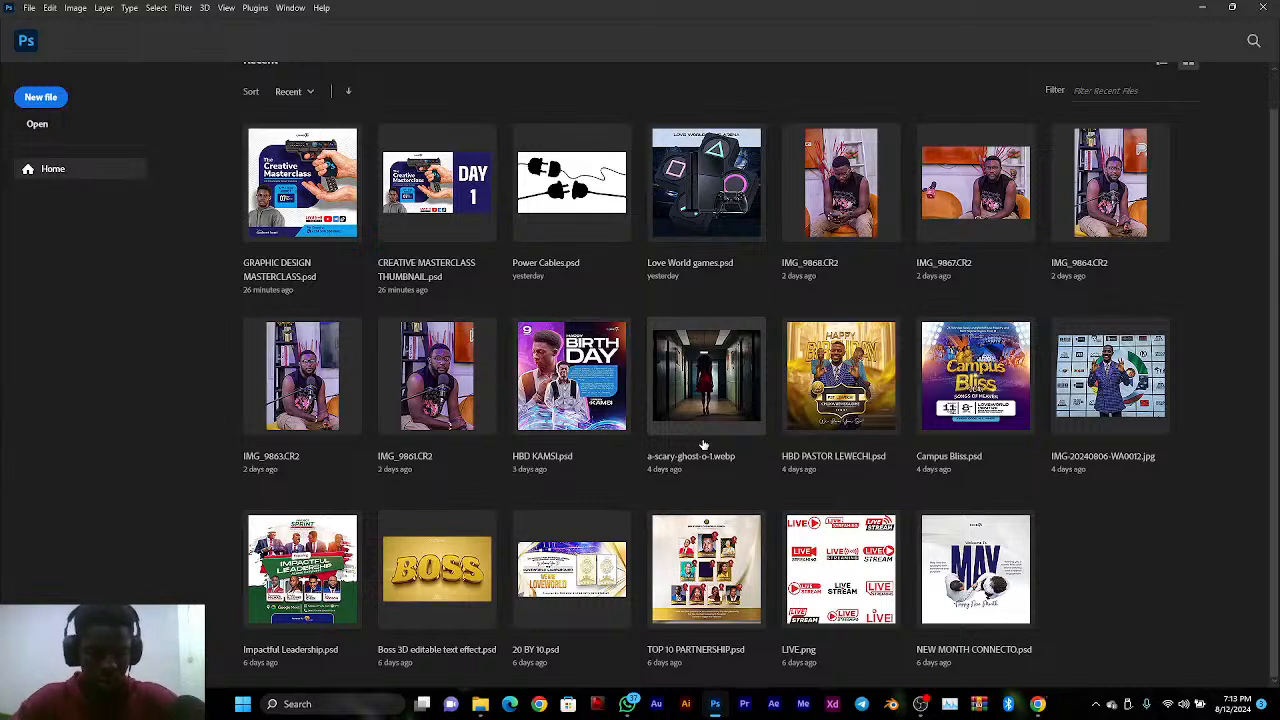
Check the stream and audio levels in OBS Studio and return to Photoshop
click(920, 704)
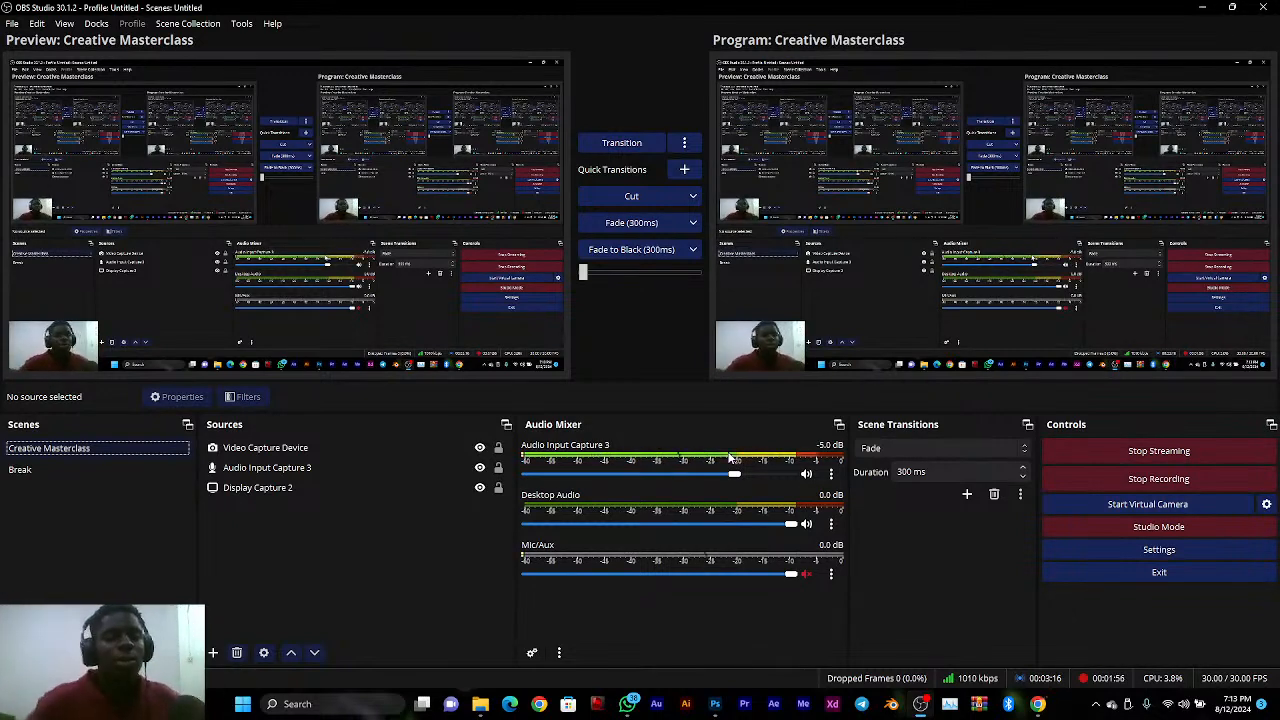
click(715, 704)
click(715, 704)
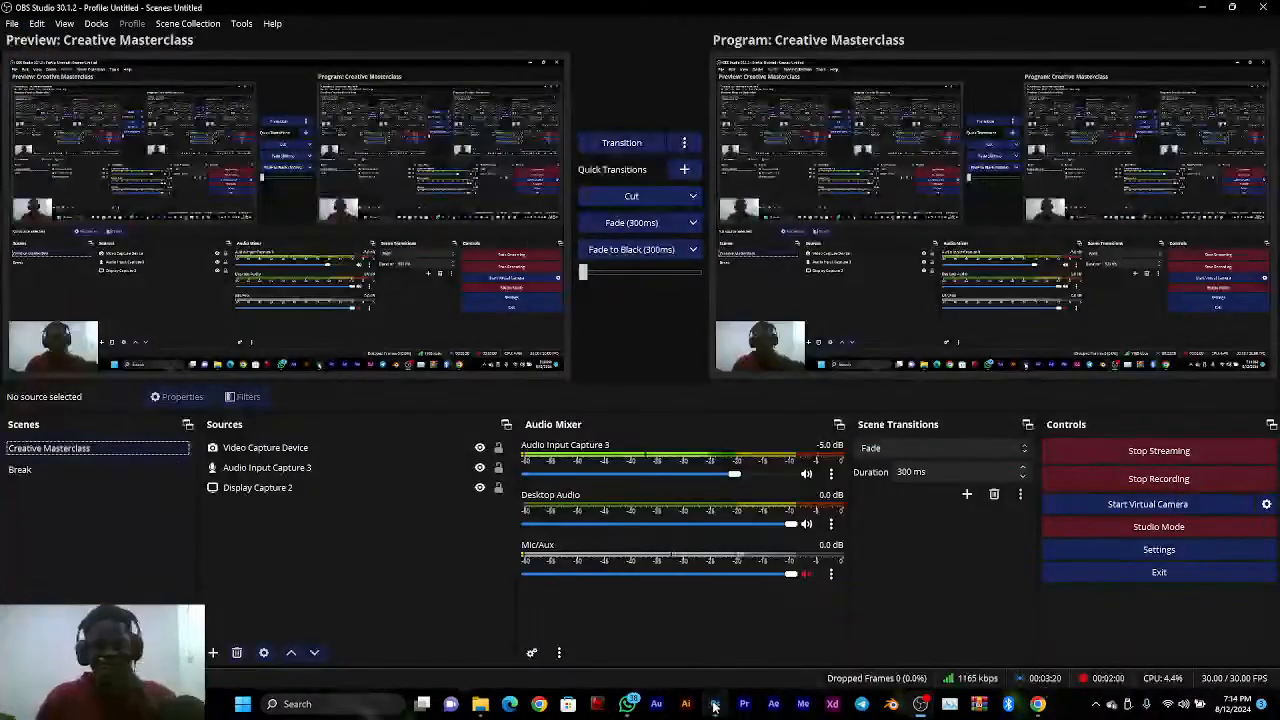
click(714, 704)
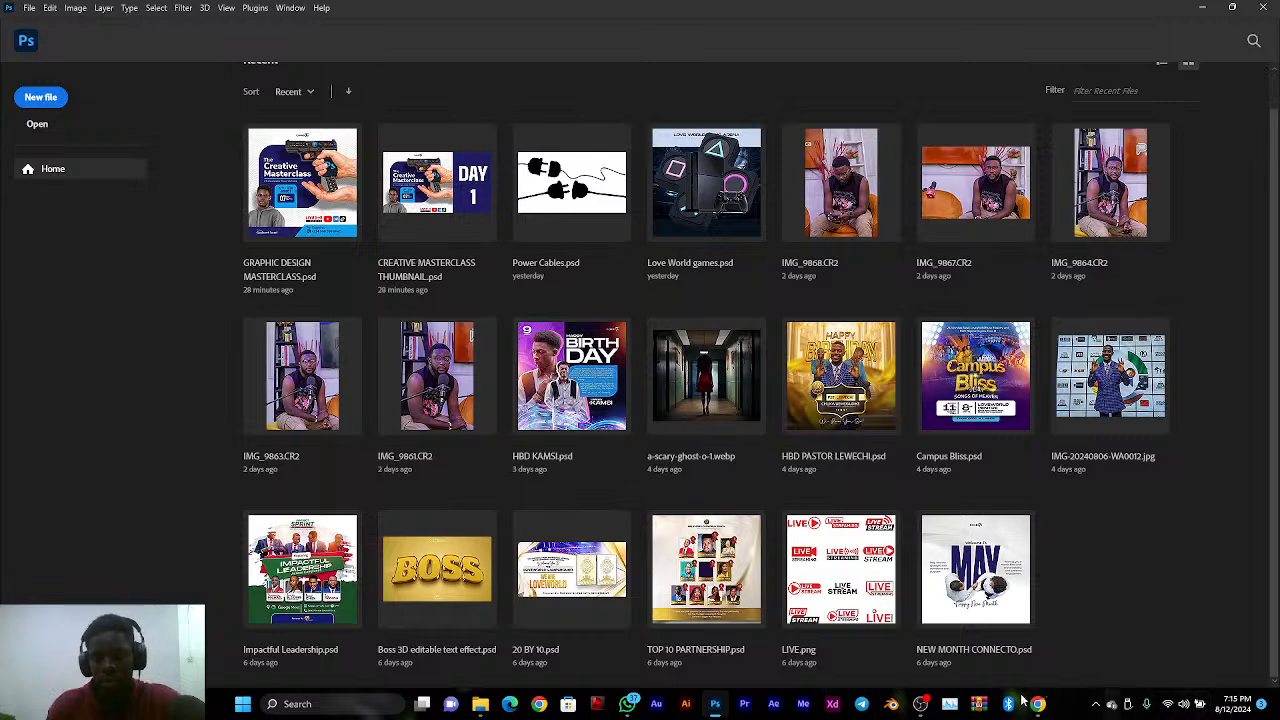
click(926, 703)
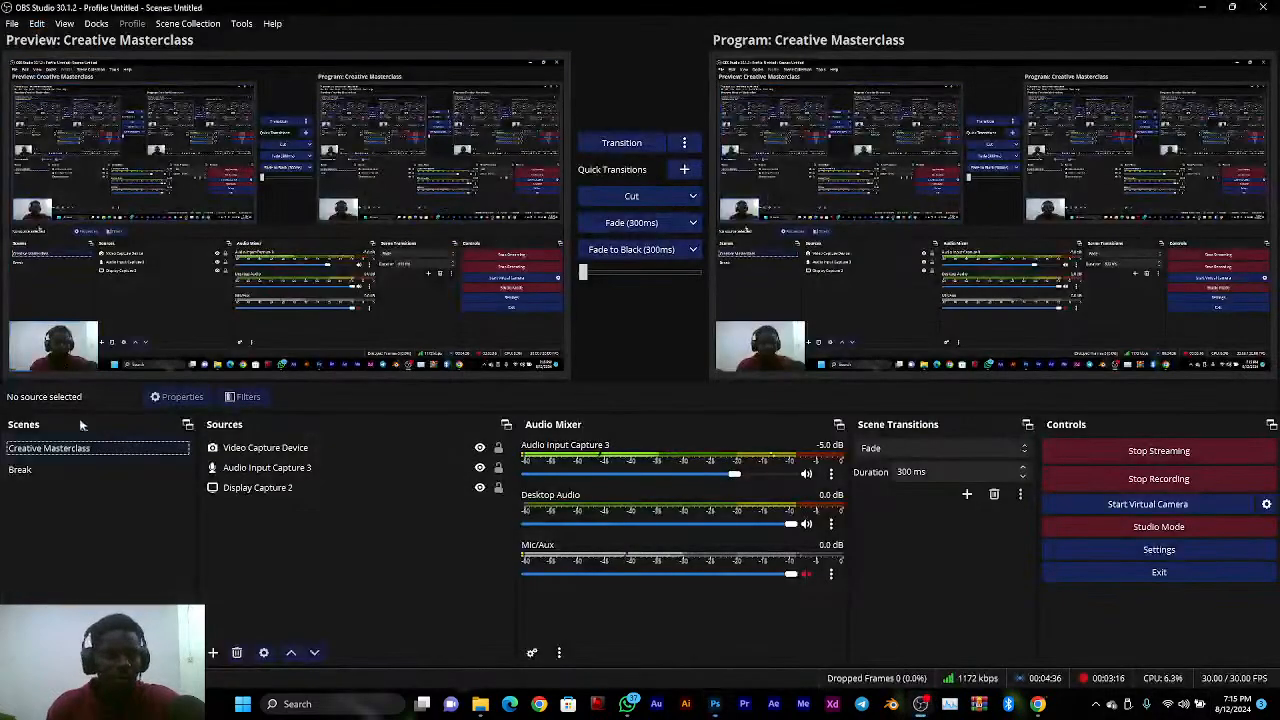
click(62, 466)
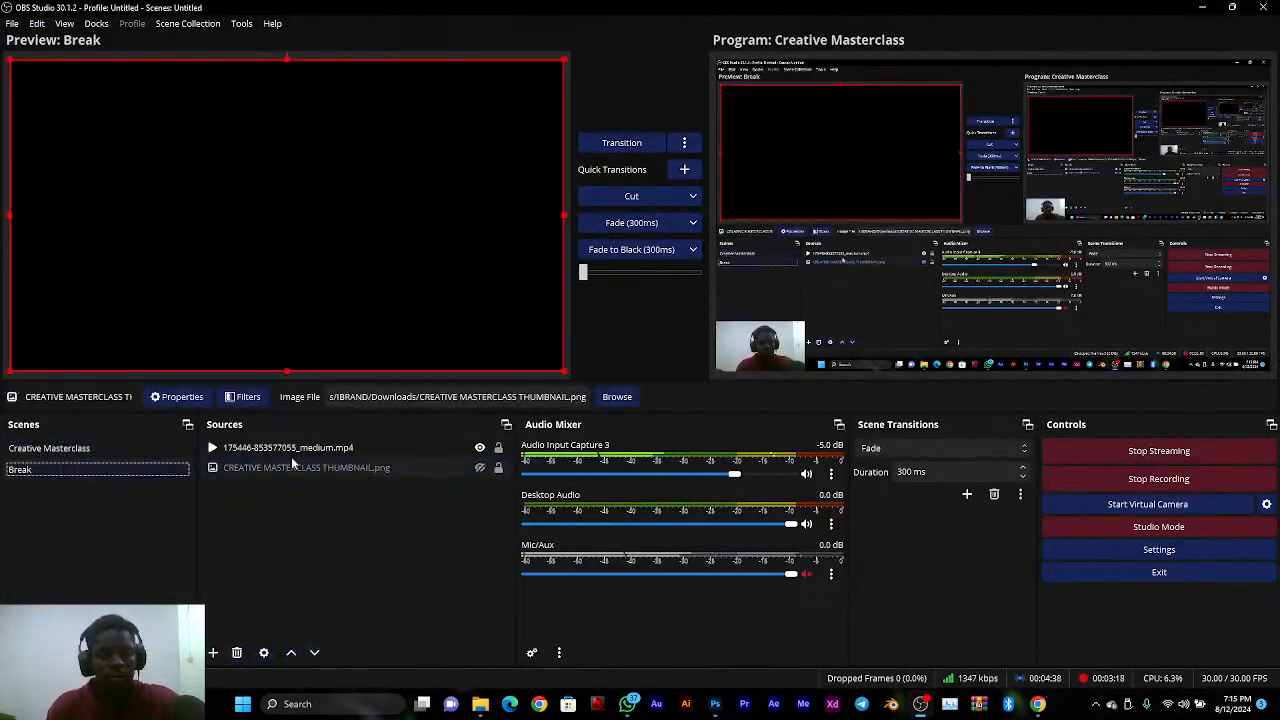
click(480, 447)
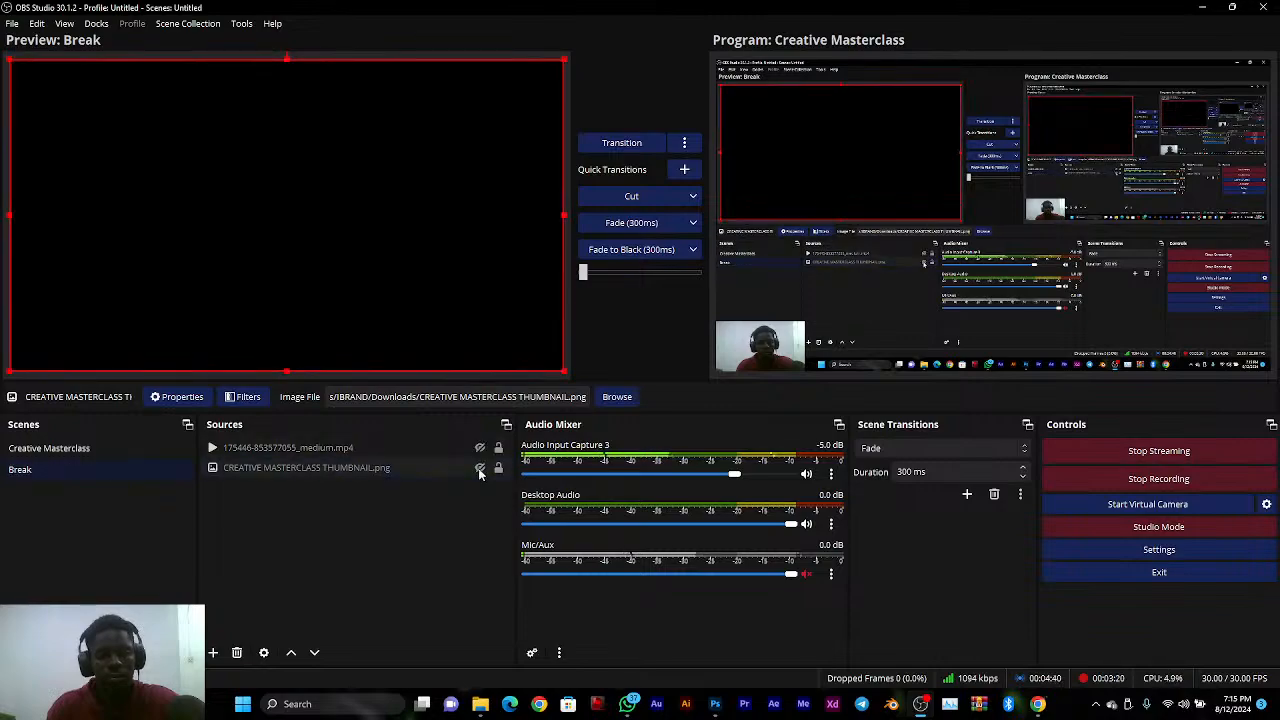
click(480, 467)
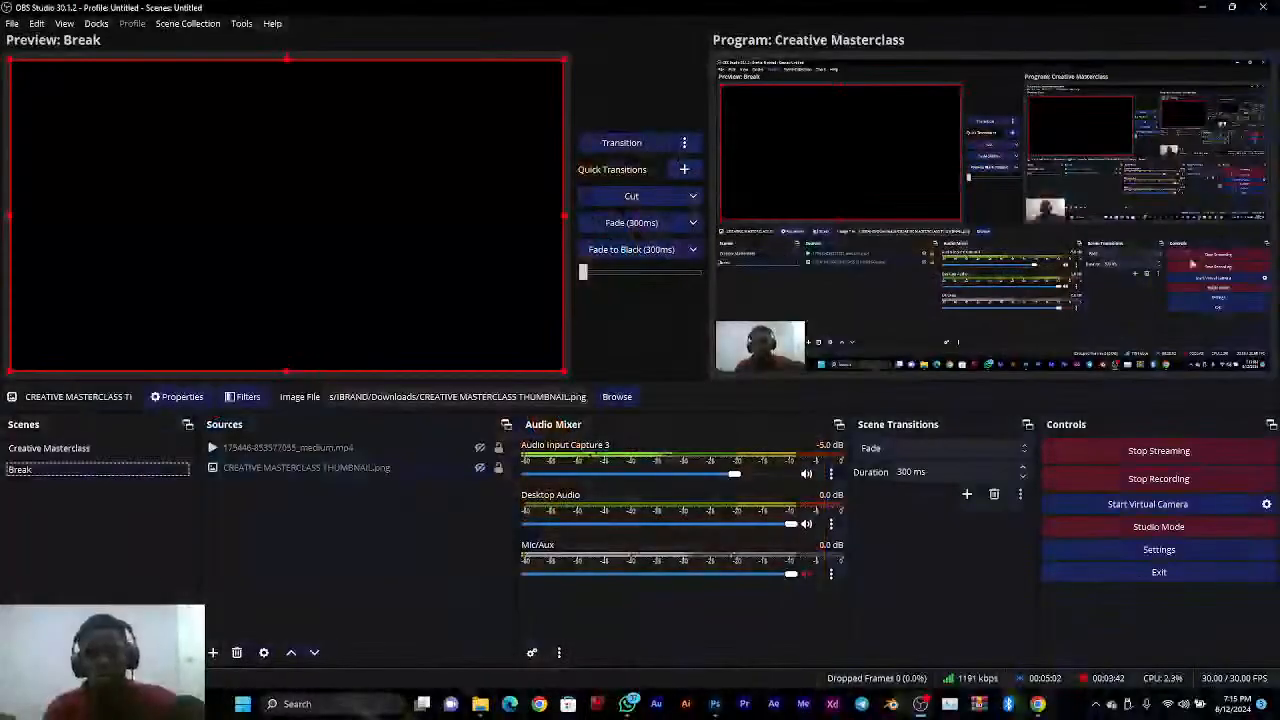
click(1203, 8)
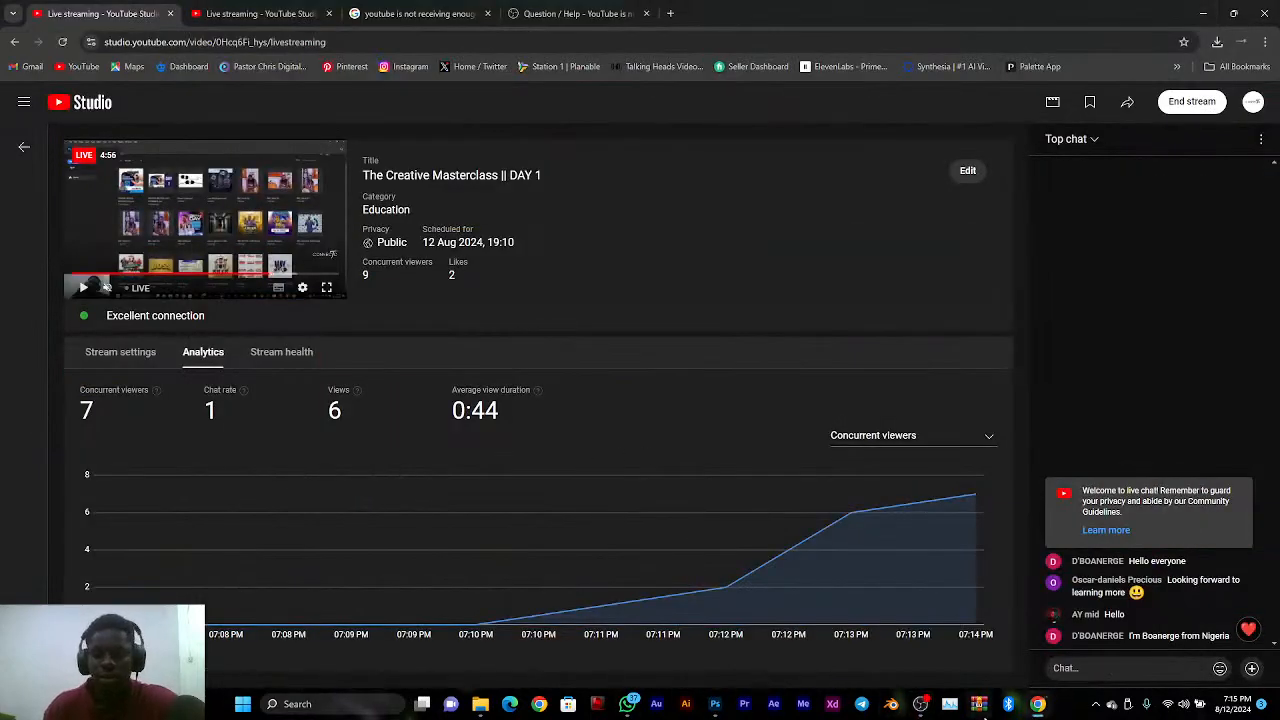
Switch to Photoshop and start a new document with its dimensions measured in inches
click(715, 704)
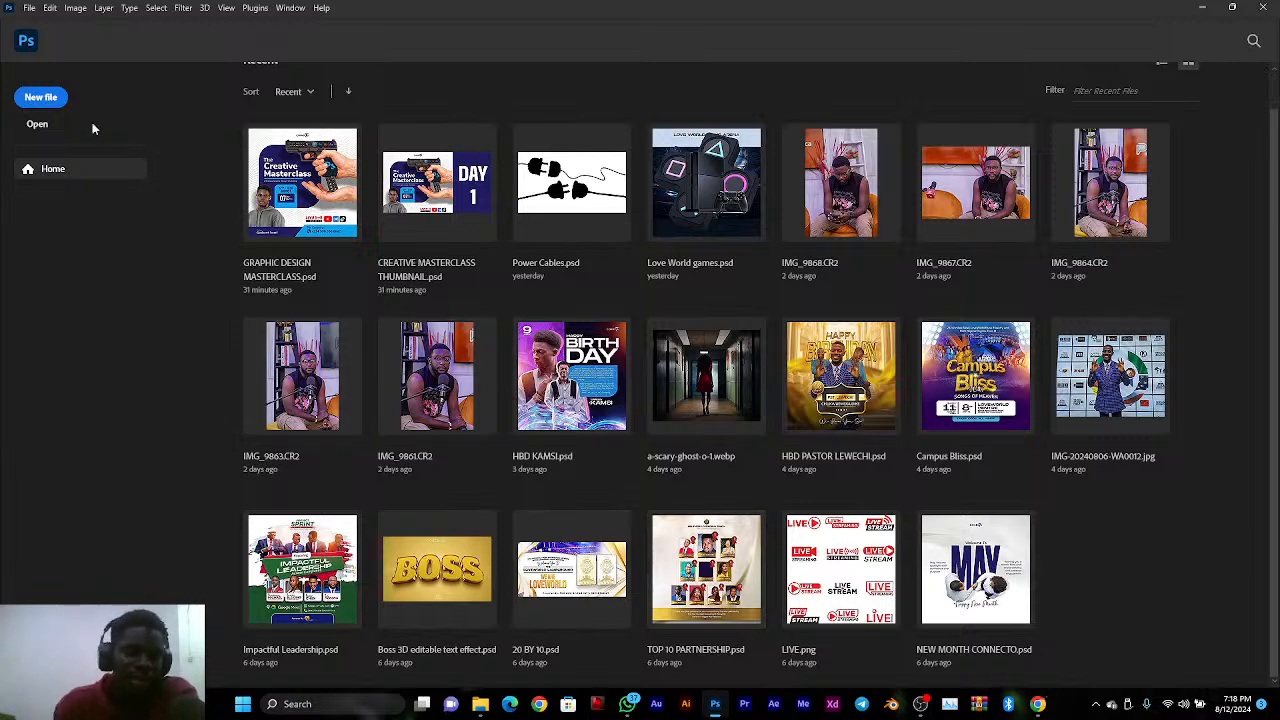
click(56, 106)
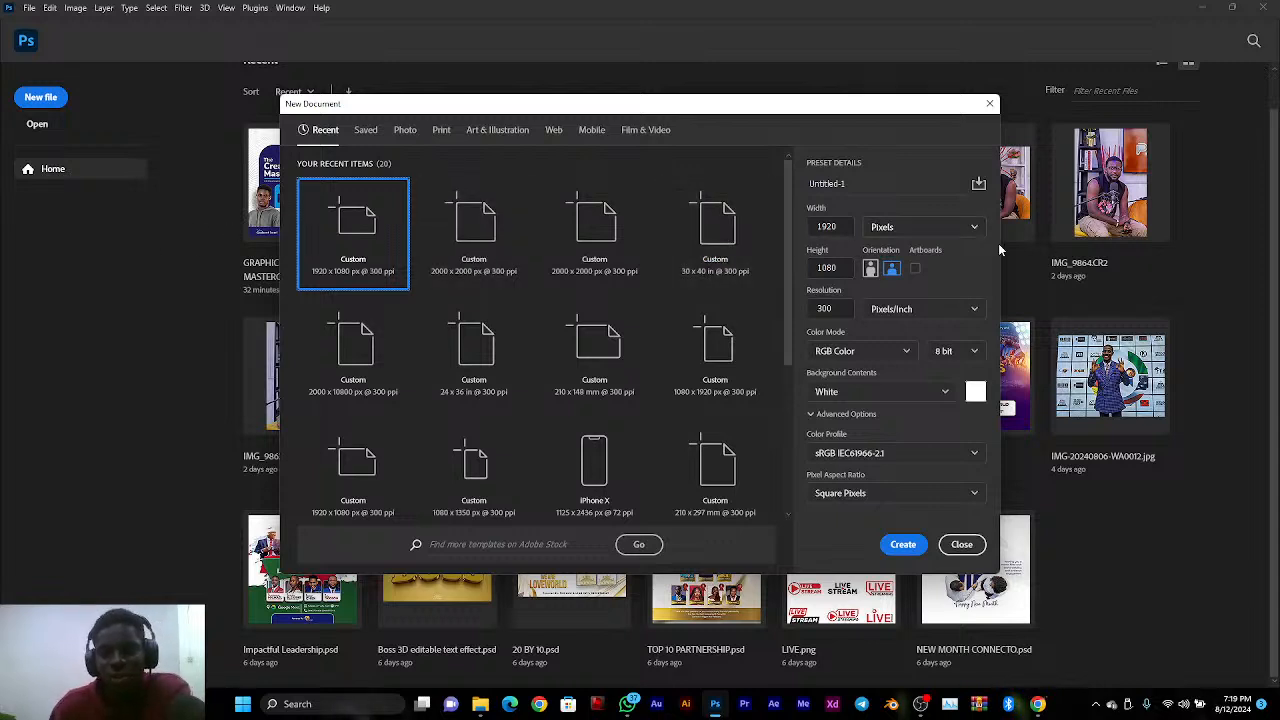
click(908, 227)
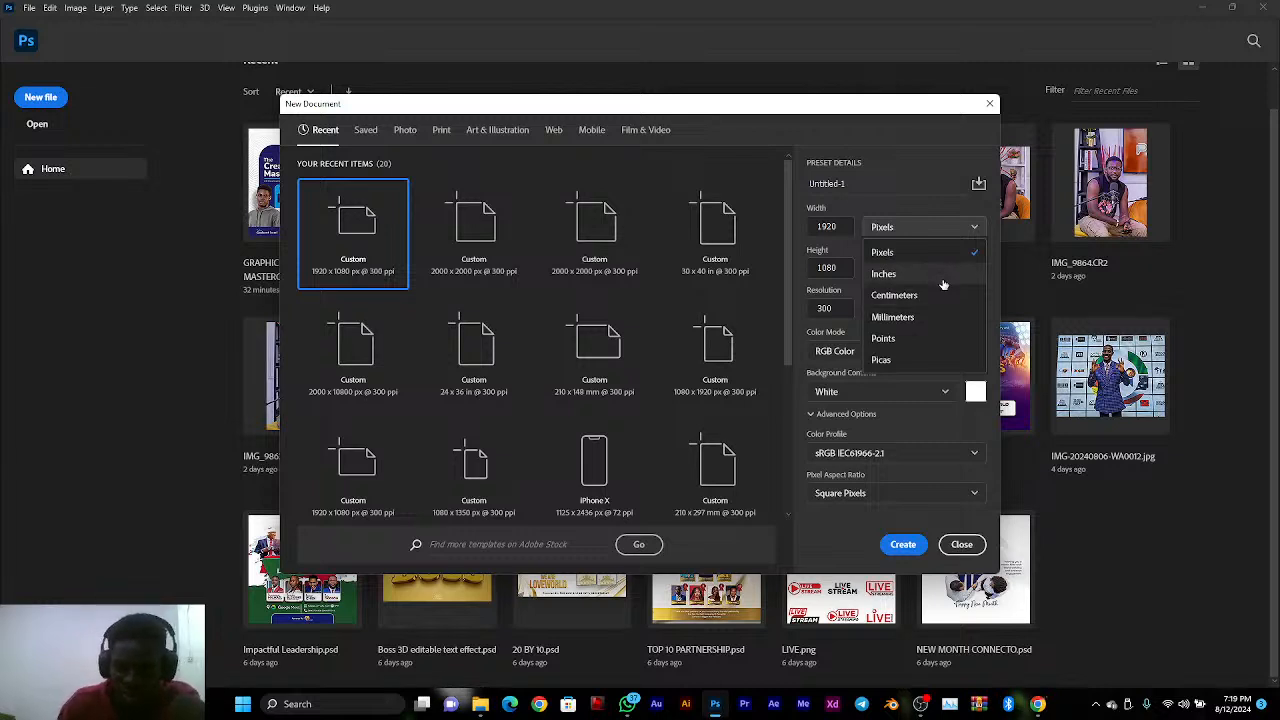
click(910, 132)
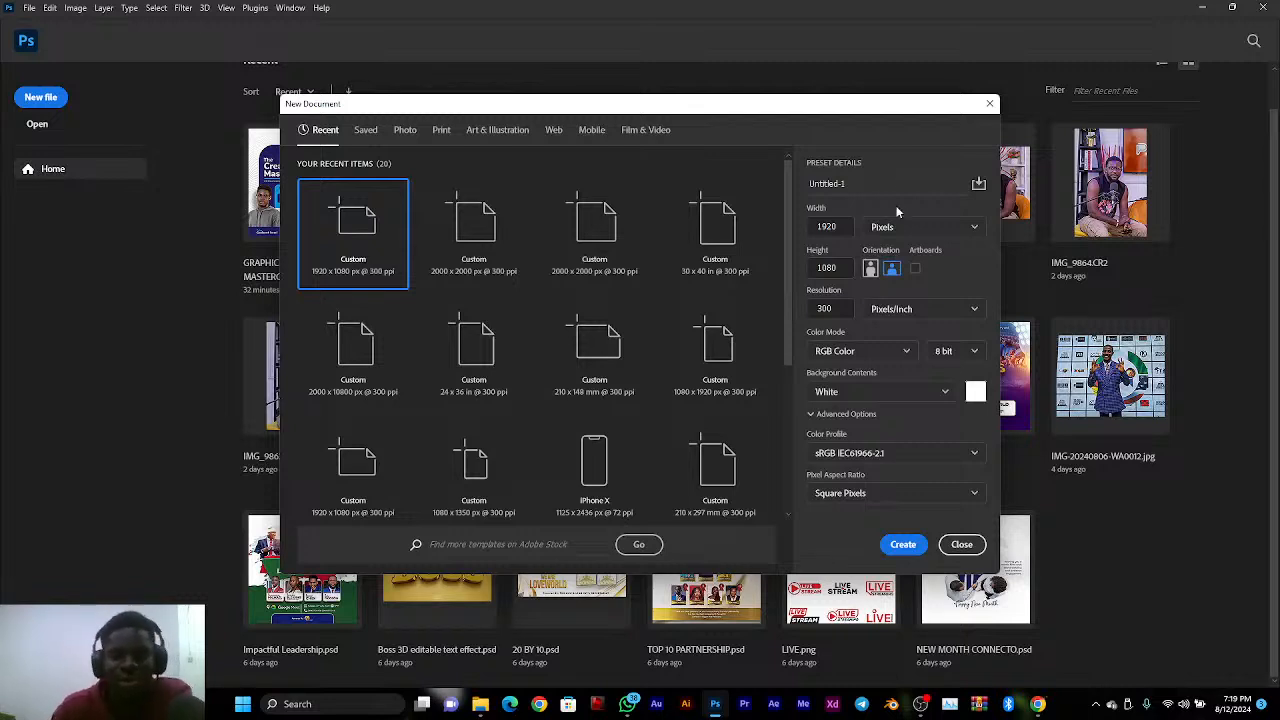
click(924, 224)
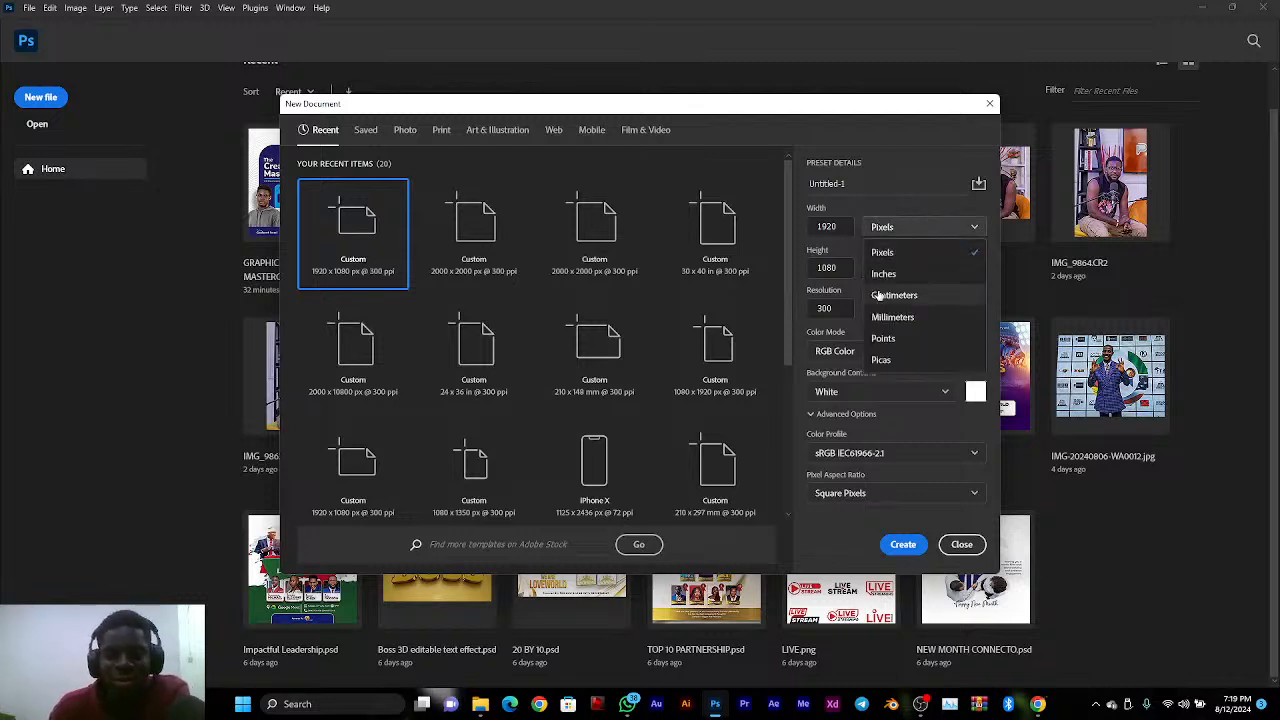
click(905, 273)
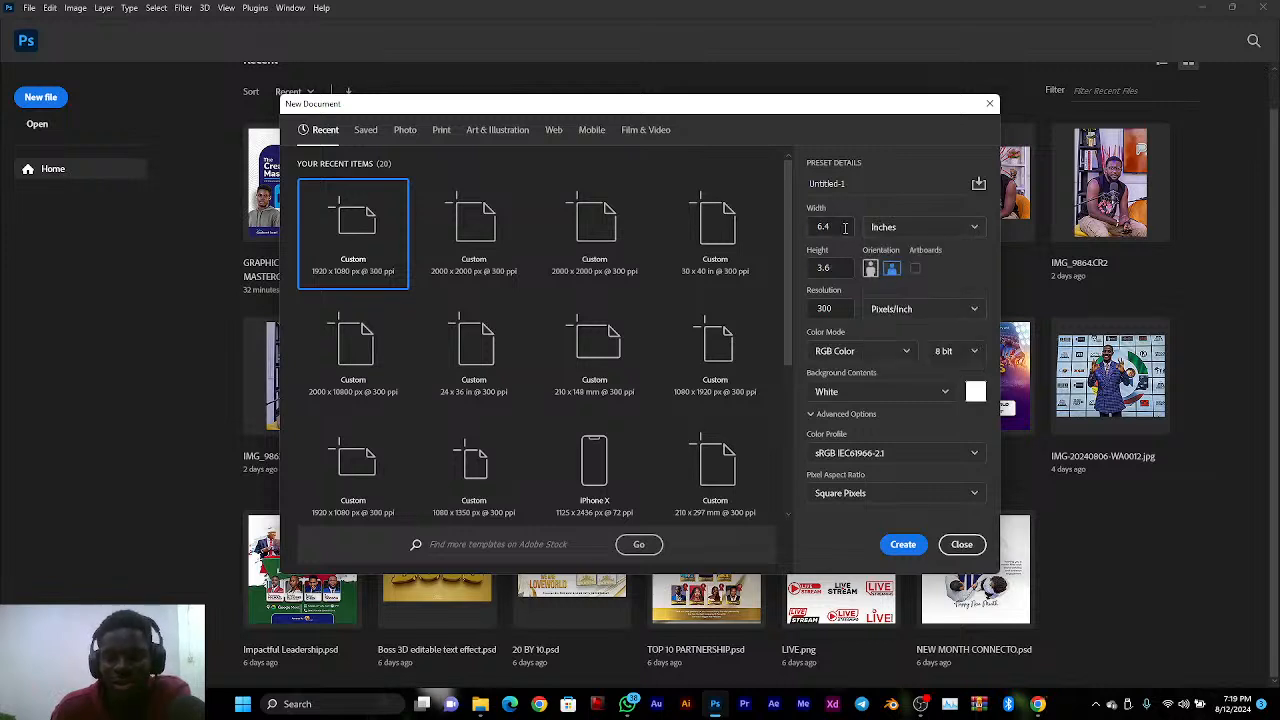
Set the new document's width to a two-foot equivalent by entering the calculation 12*2 in inches
click(845, 228)
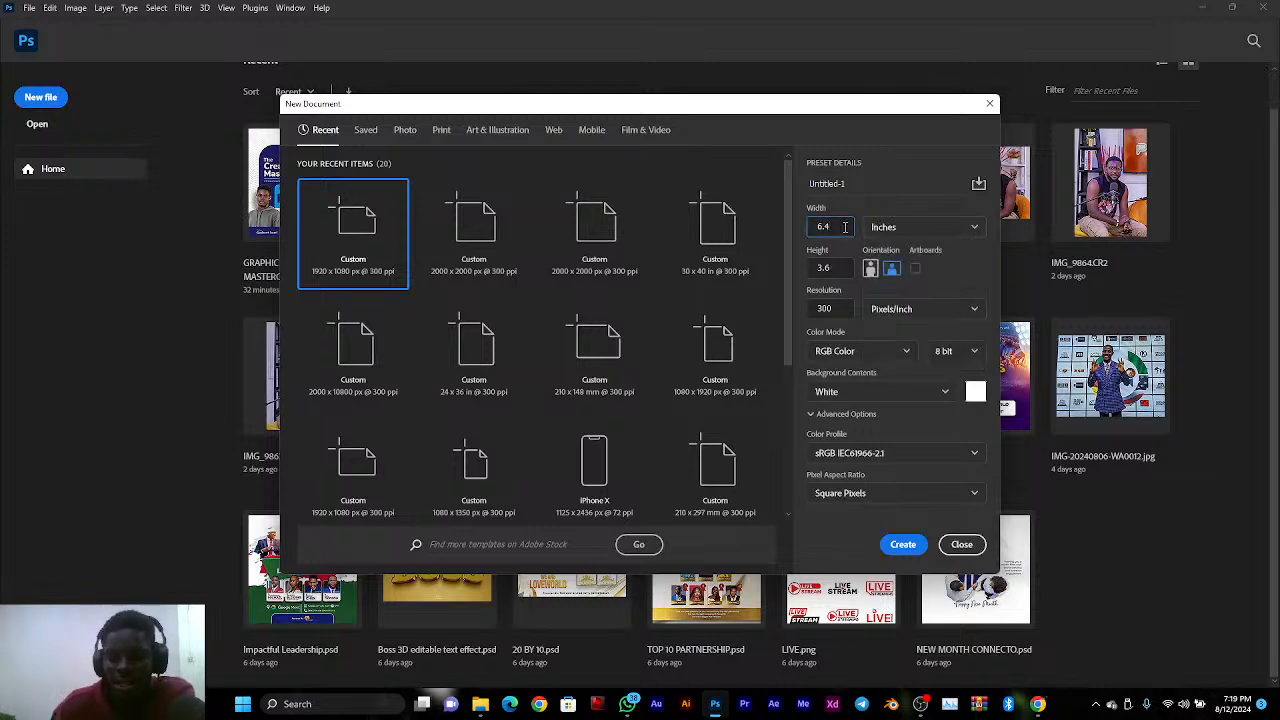
key(BackSpace)
key(BackSpace)
key(BackSpace)
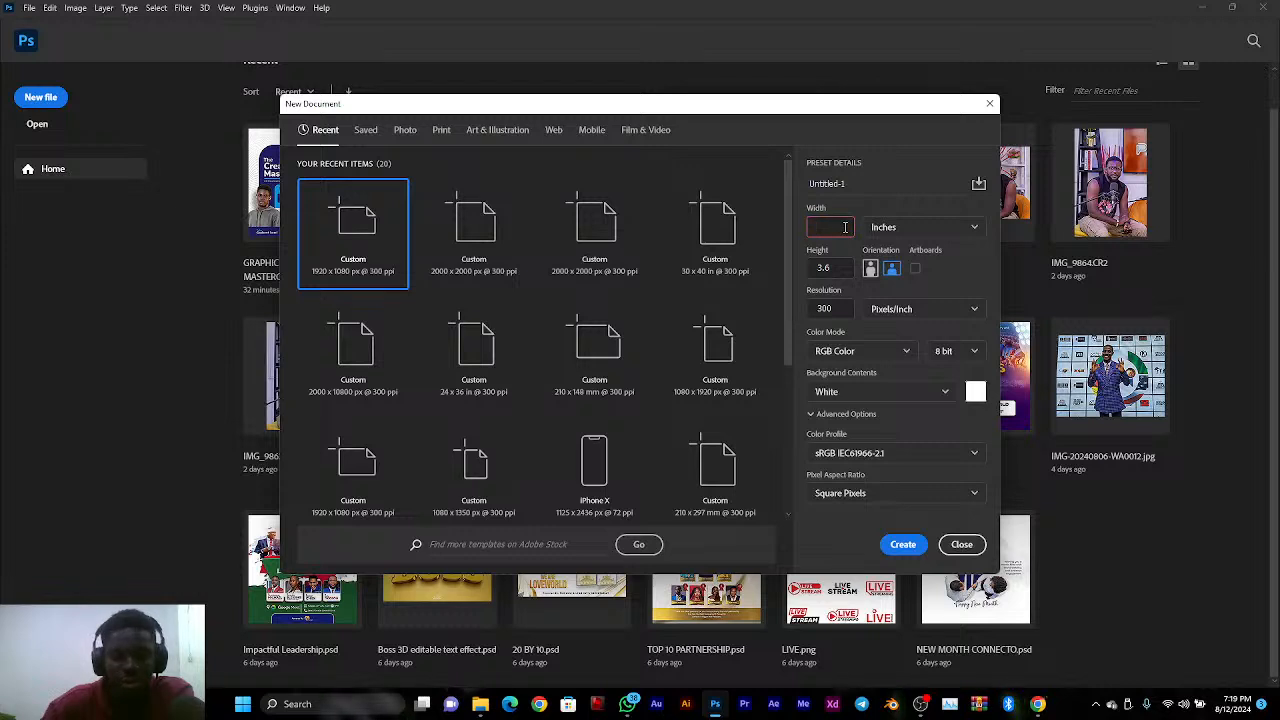
text(2)
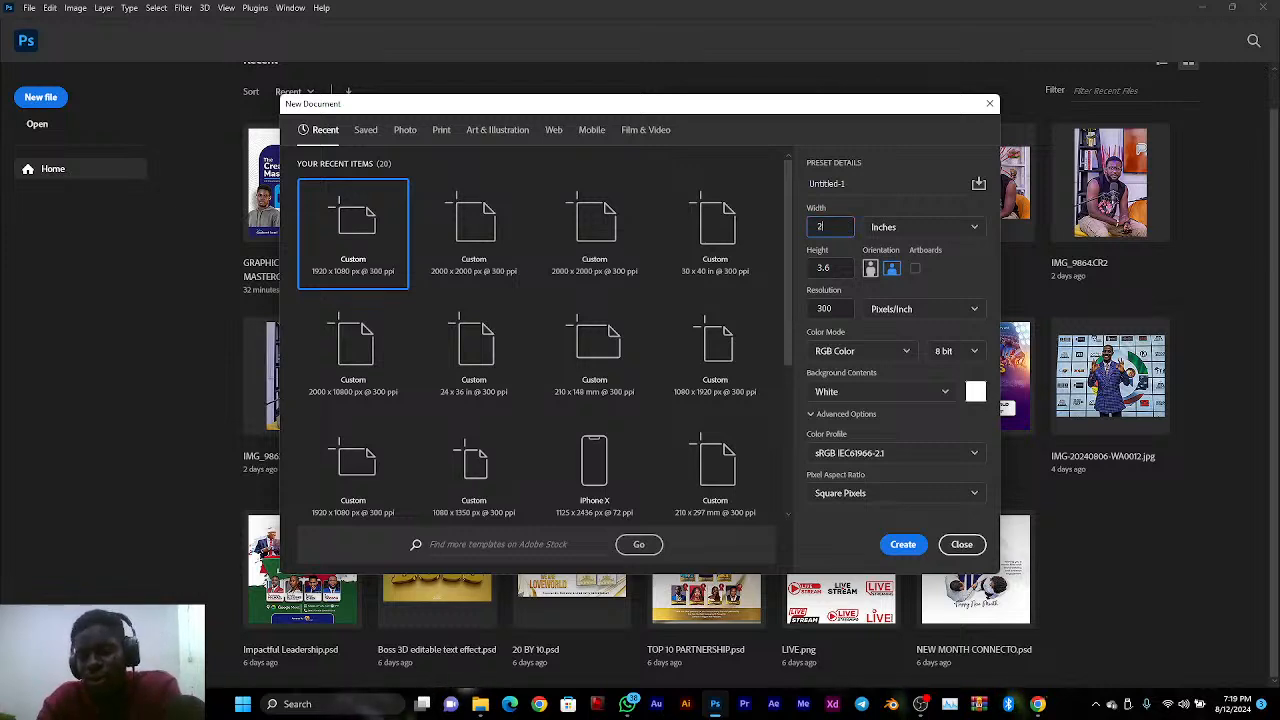
key(BackSpace)
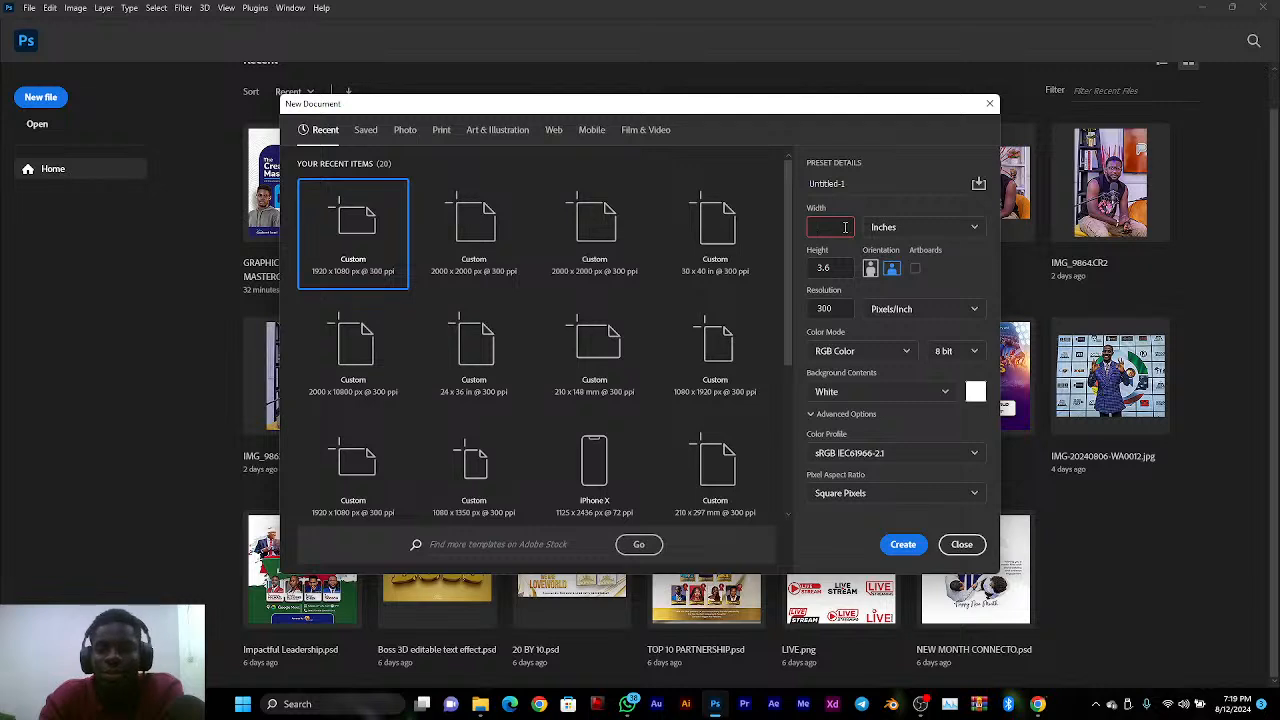
text(12)
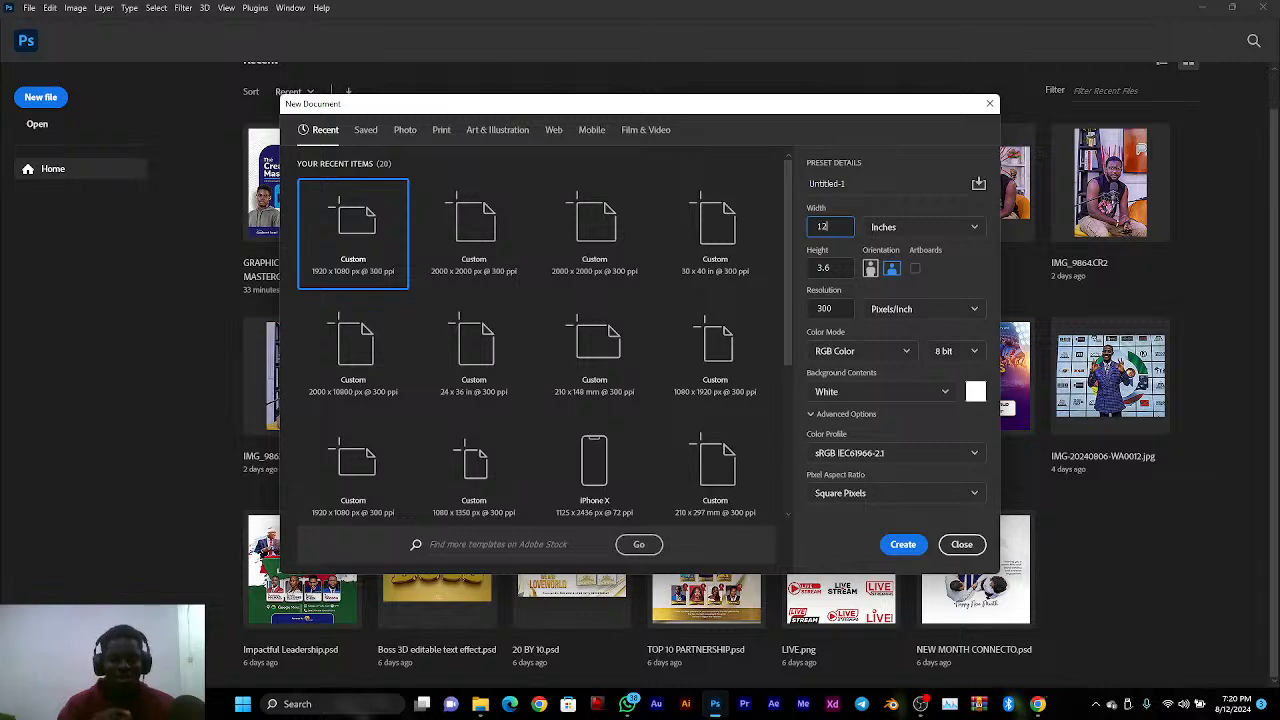
text(")
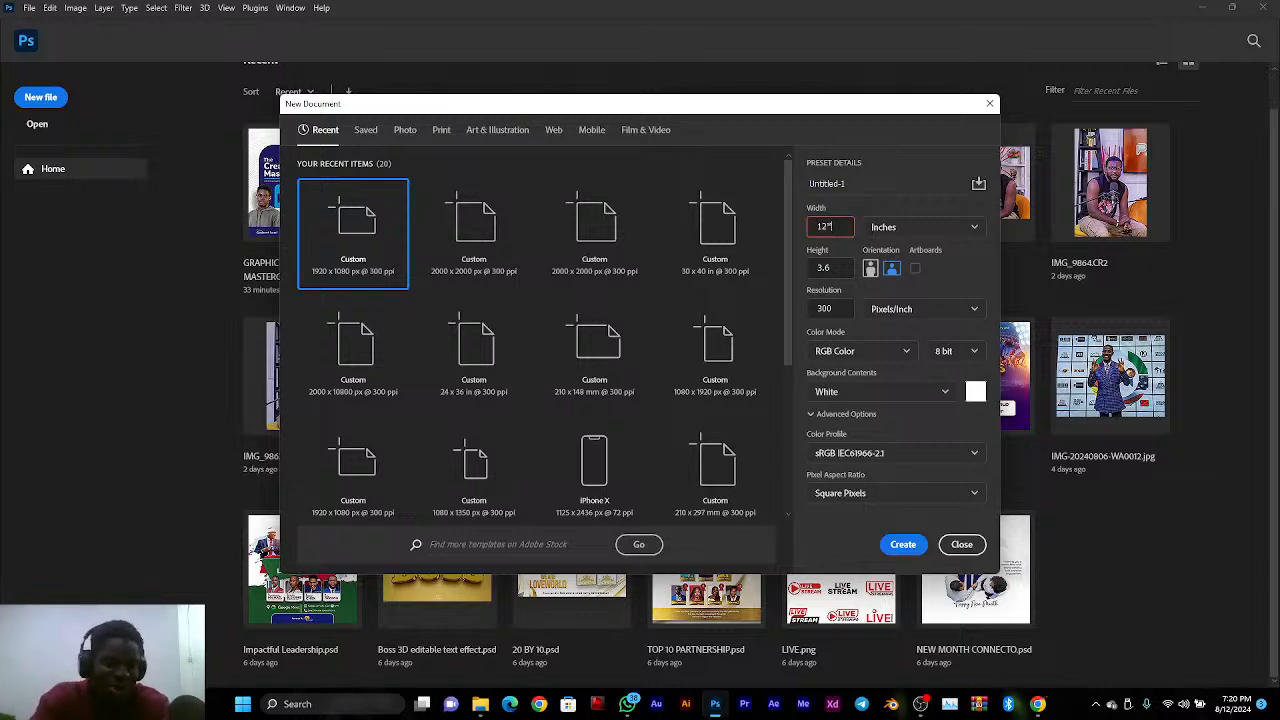
text(2)
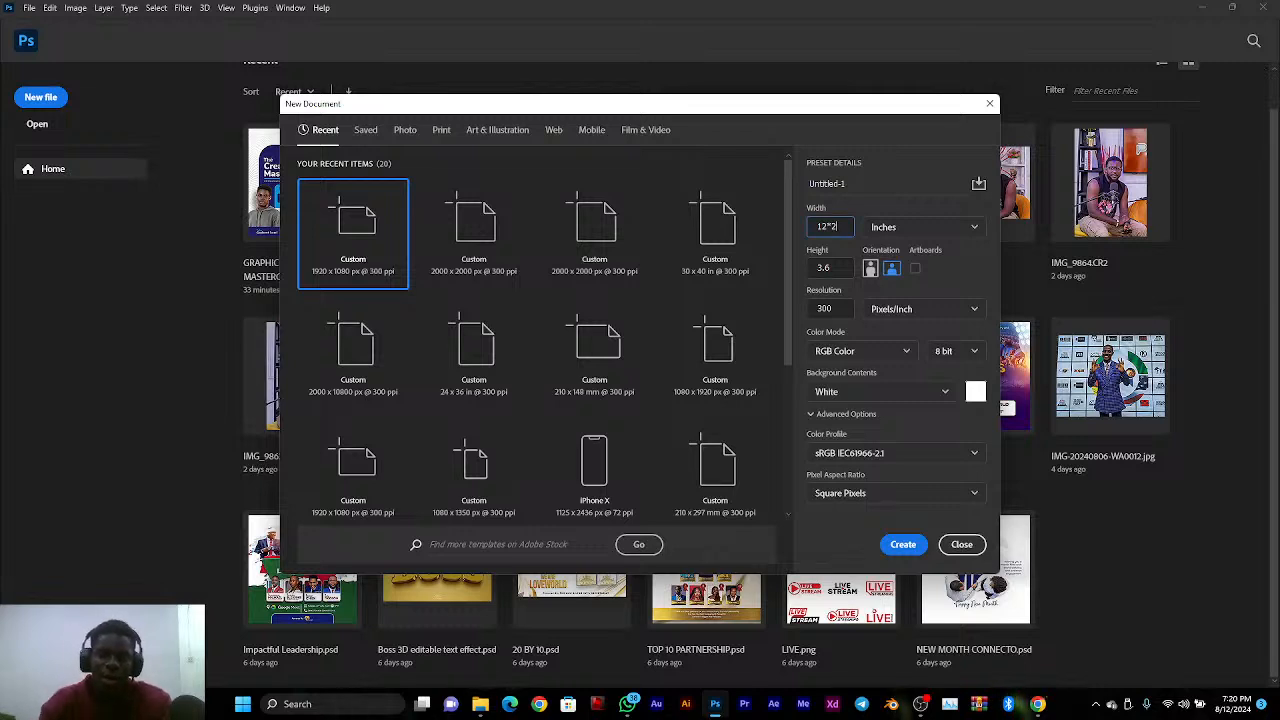
click(887, 206)
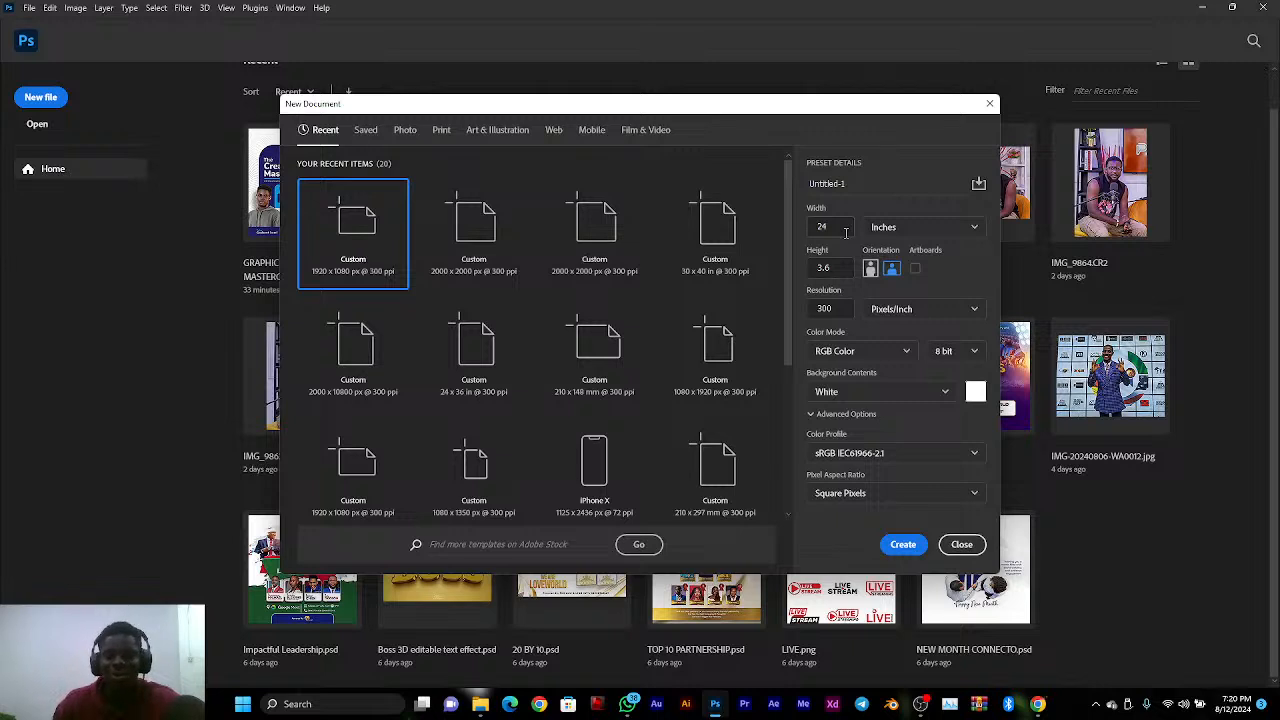
Replace the document width with the calculation 12*5 in inches
double_click(848, 227)
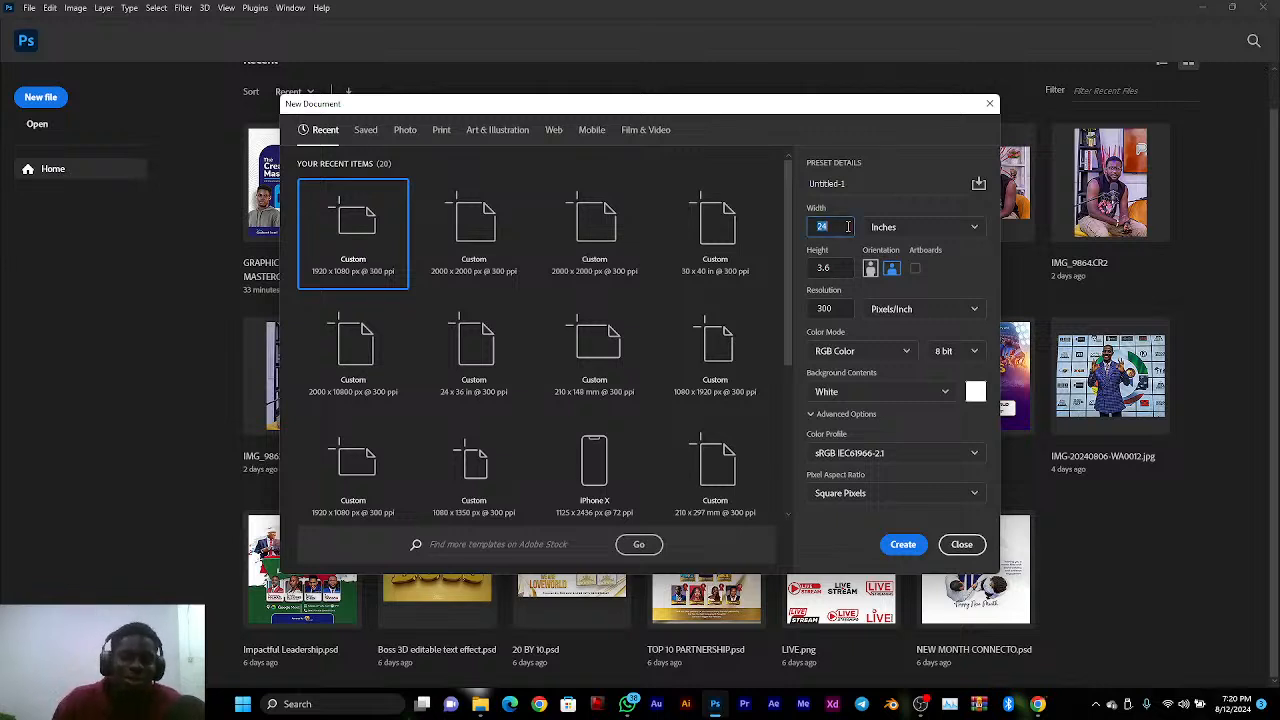
text(1)
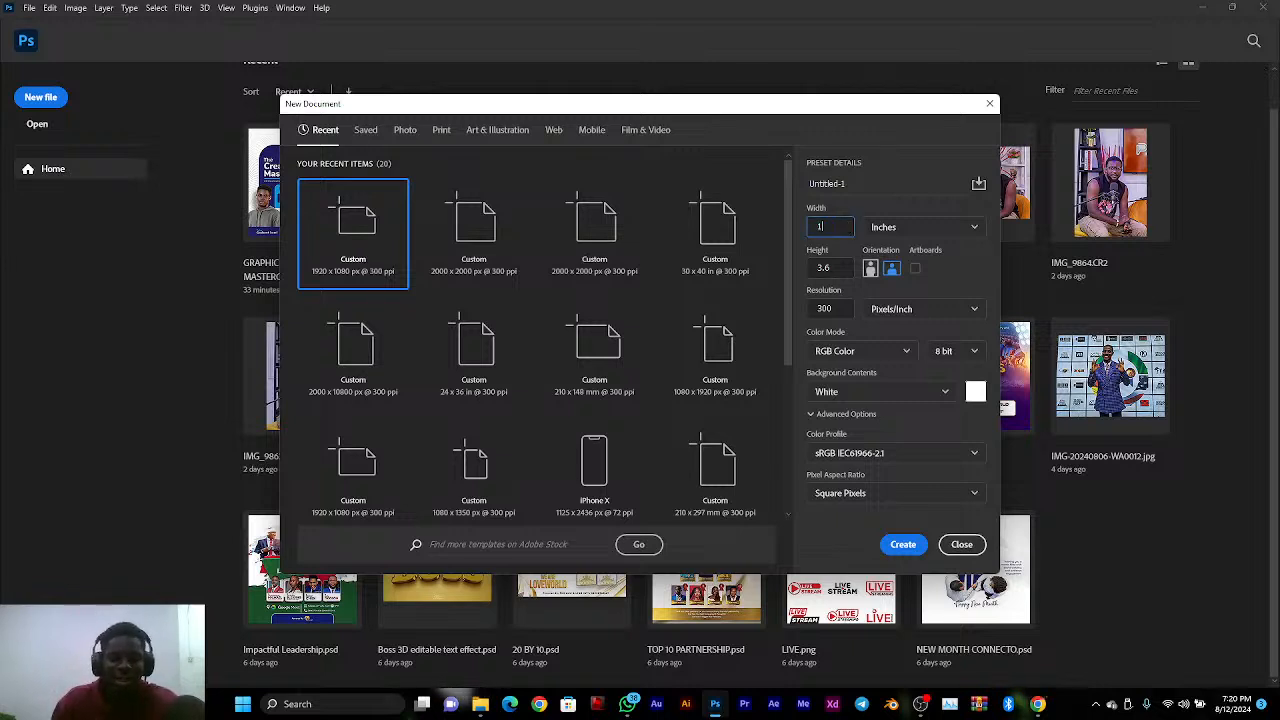
text(2)
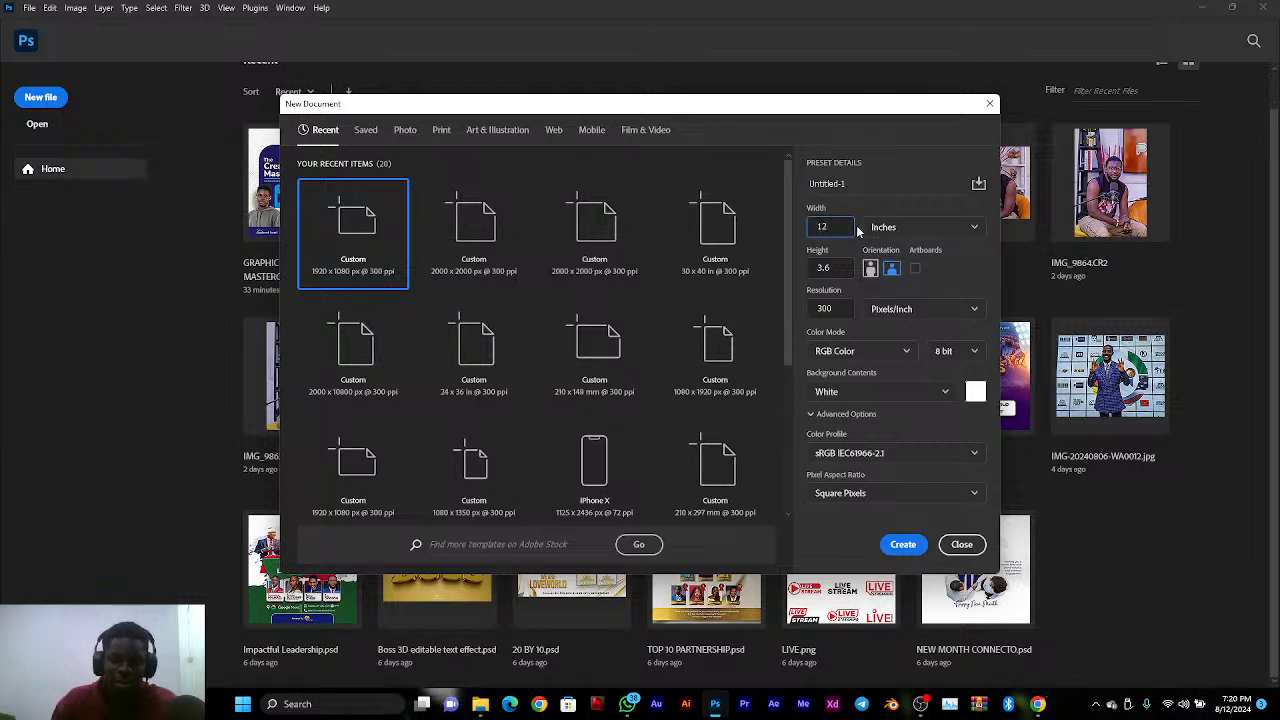
double_click(847, 227)
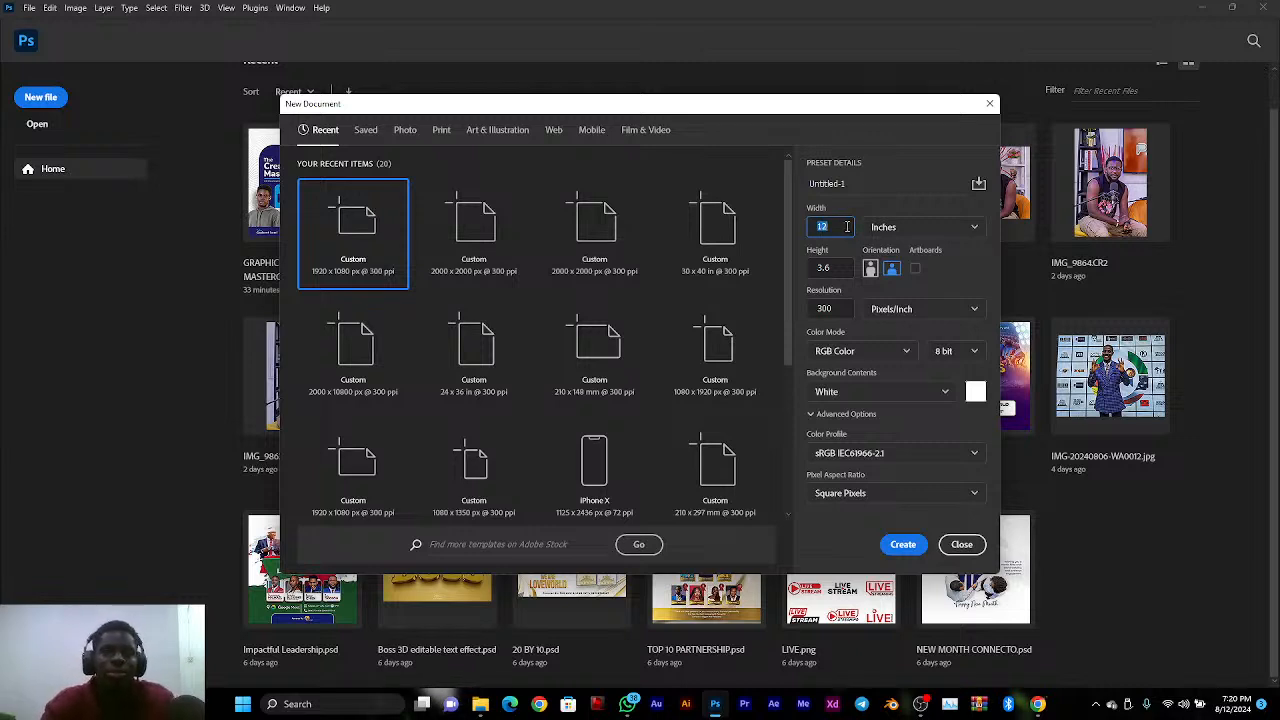
click(847, 227)
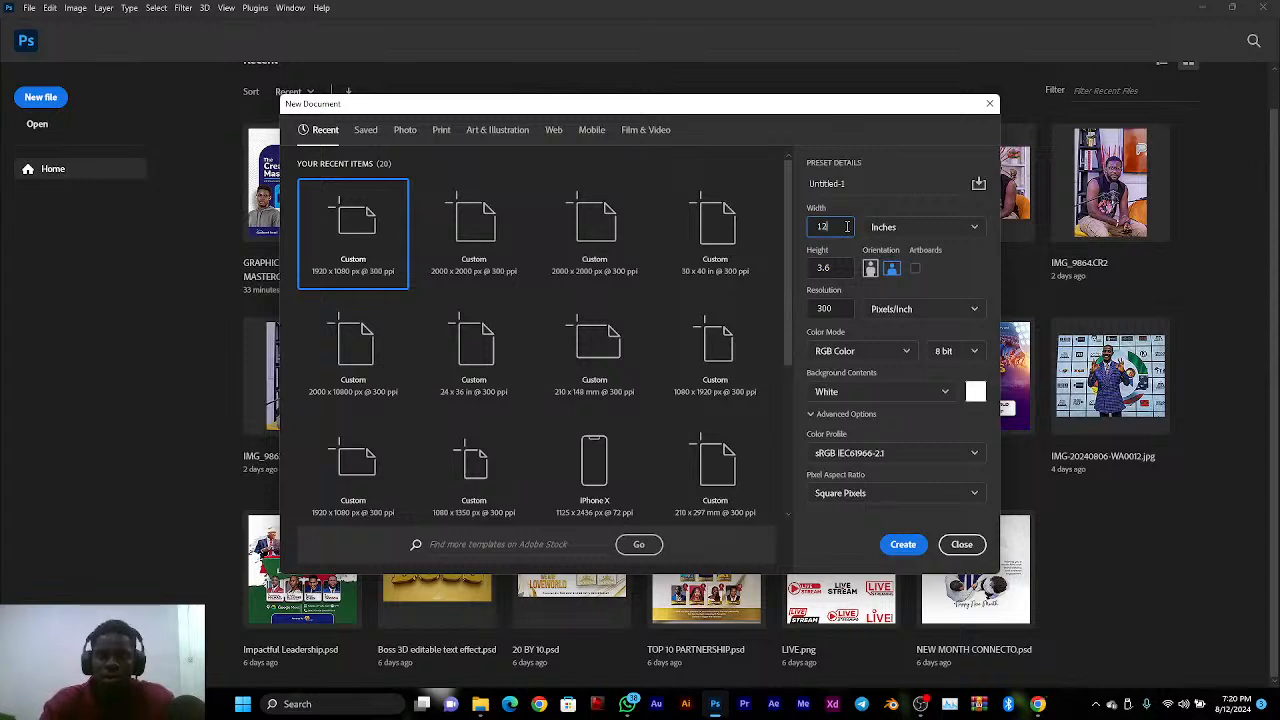
text(")
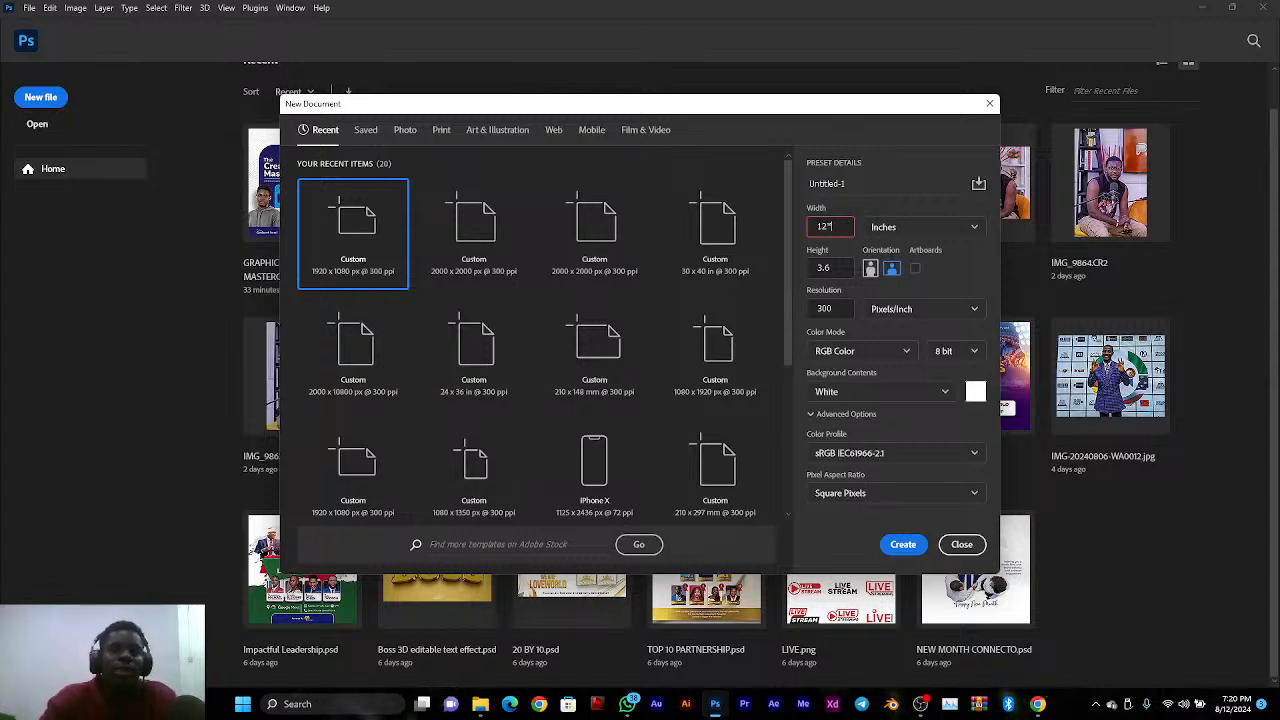
text(5)
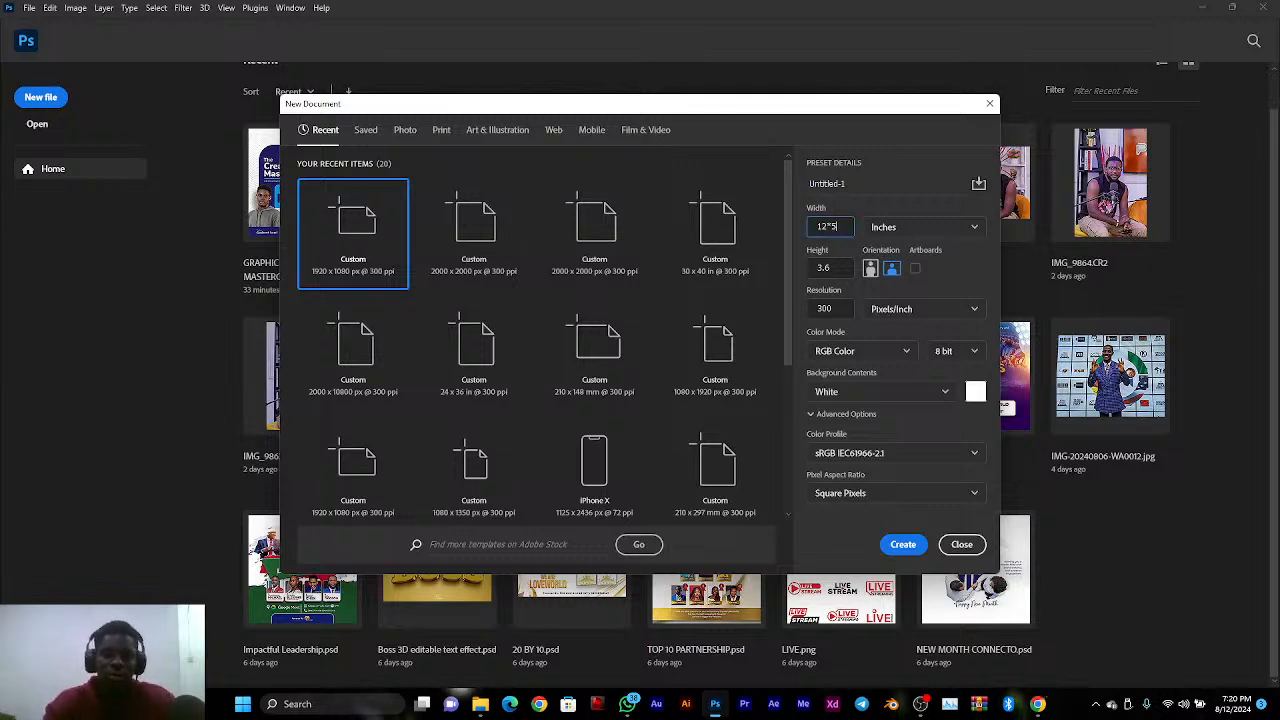
click(945, 142)
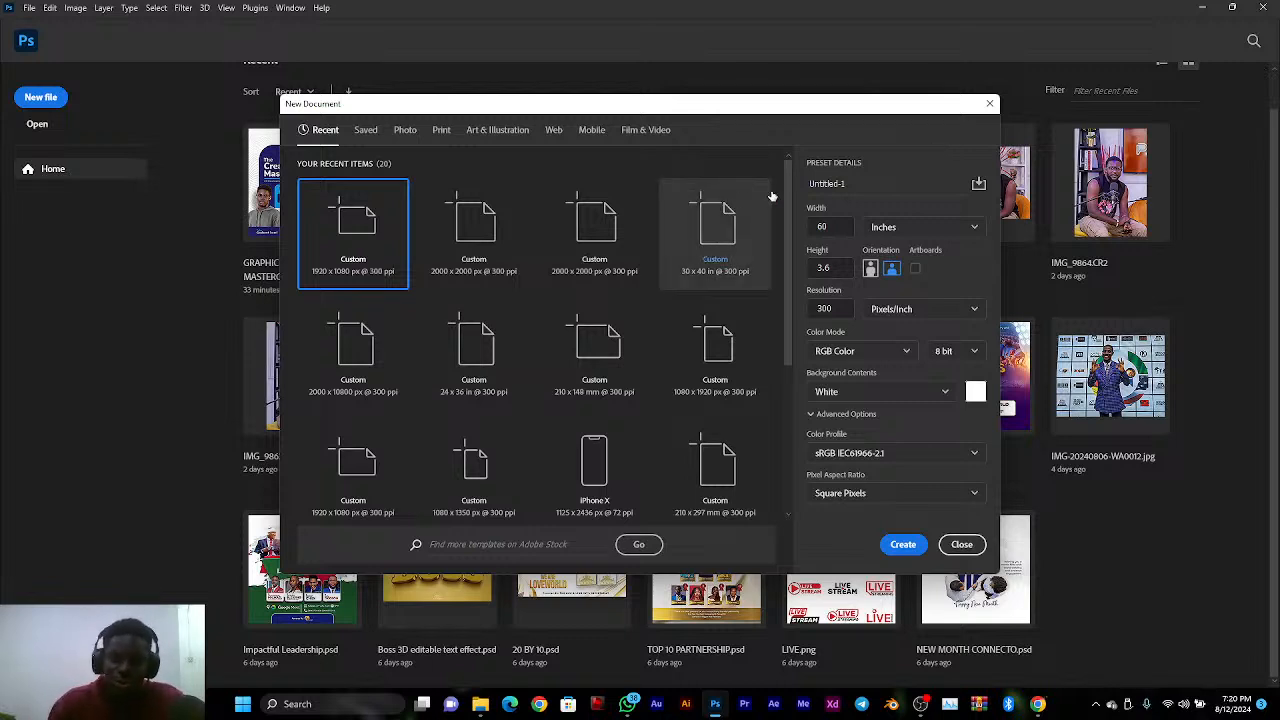
Replace the document width with a ten-foot equivalent by entering the calculation 12*10 in inches
drag(832, 226, 807, 227)
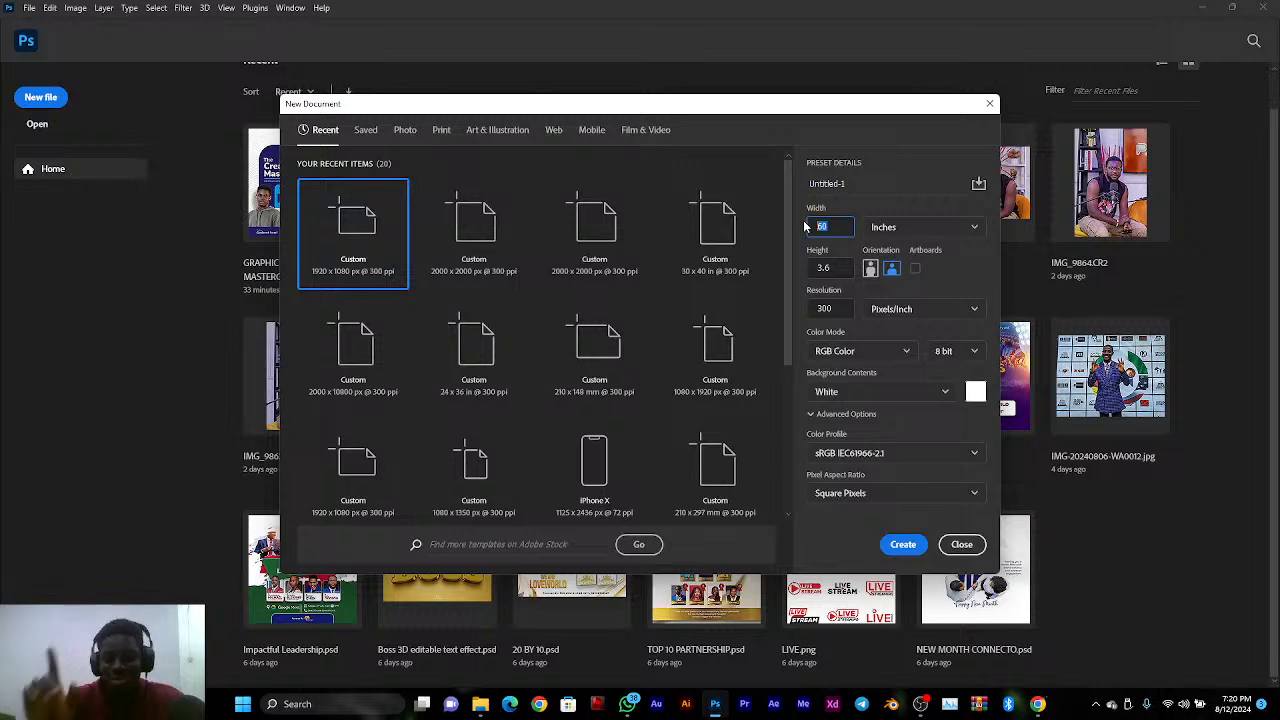
text(12)
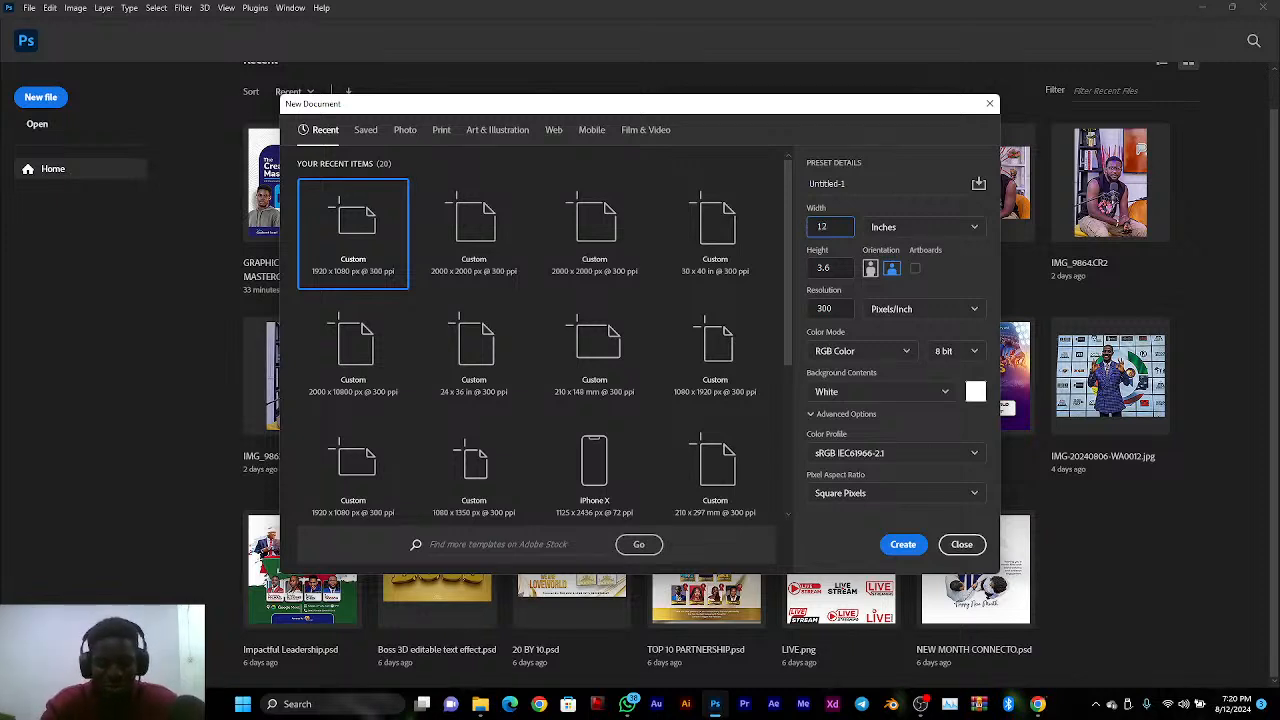
text(")
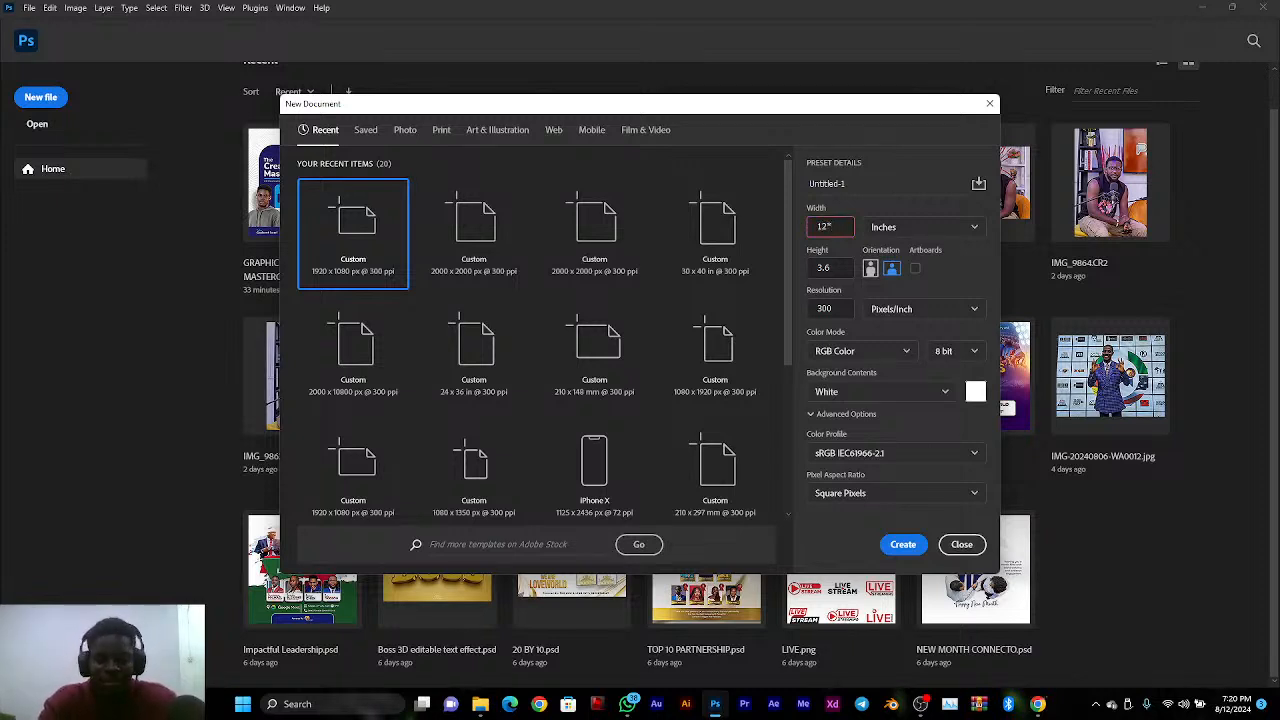
text(10)
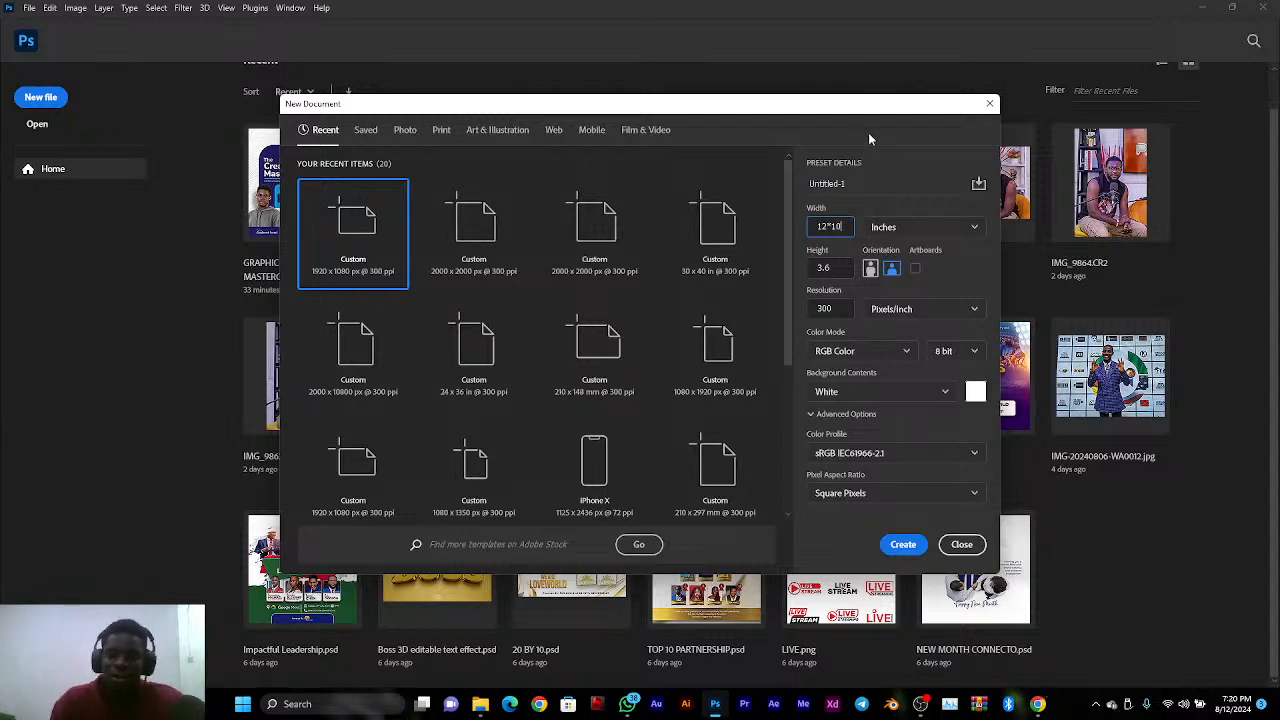
click(869, 132)
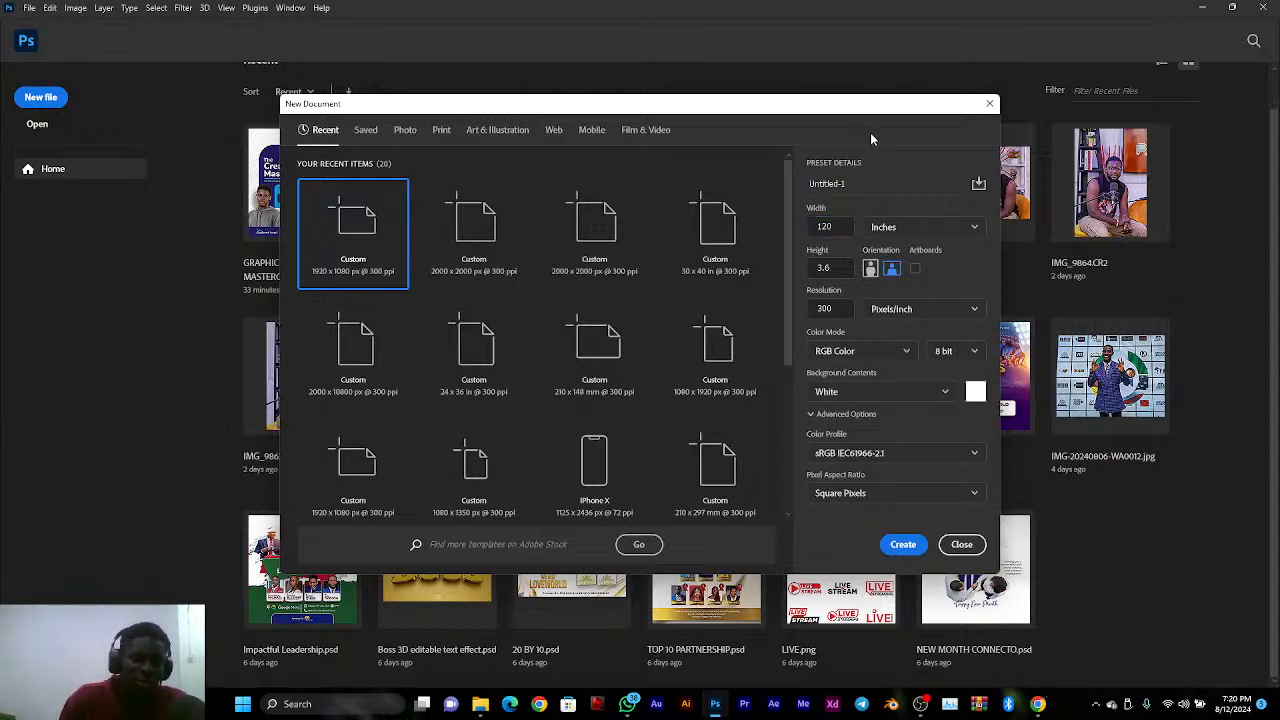
Set the document height to a five-foot equivalent by entering the calculation 12*5 in inches
click(844, 272)
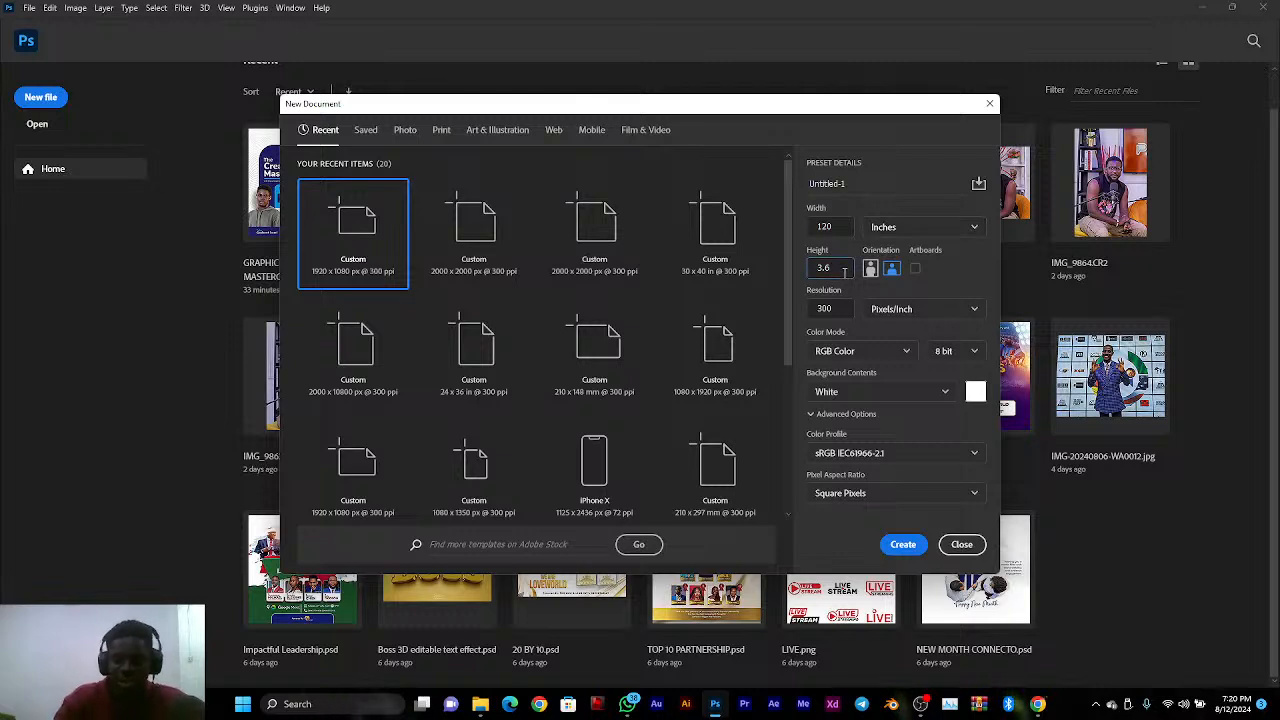
key(BackSpace)
key(BackSpace)
key(BackSpace)
text(12*)
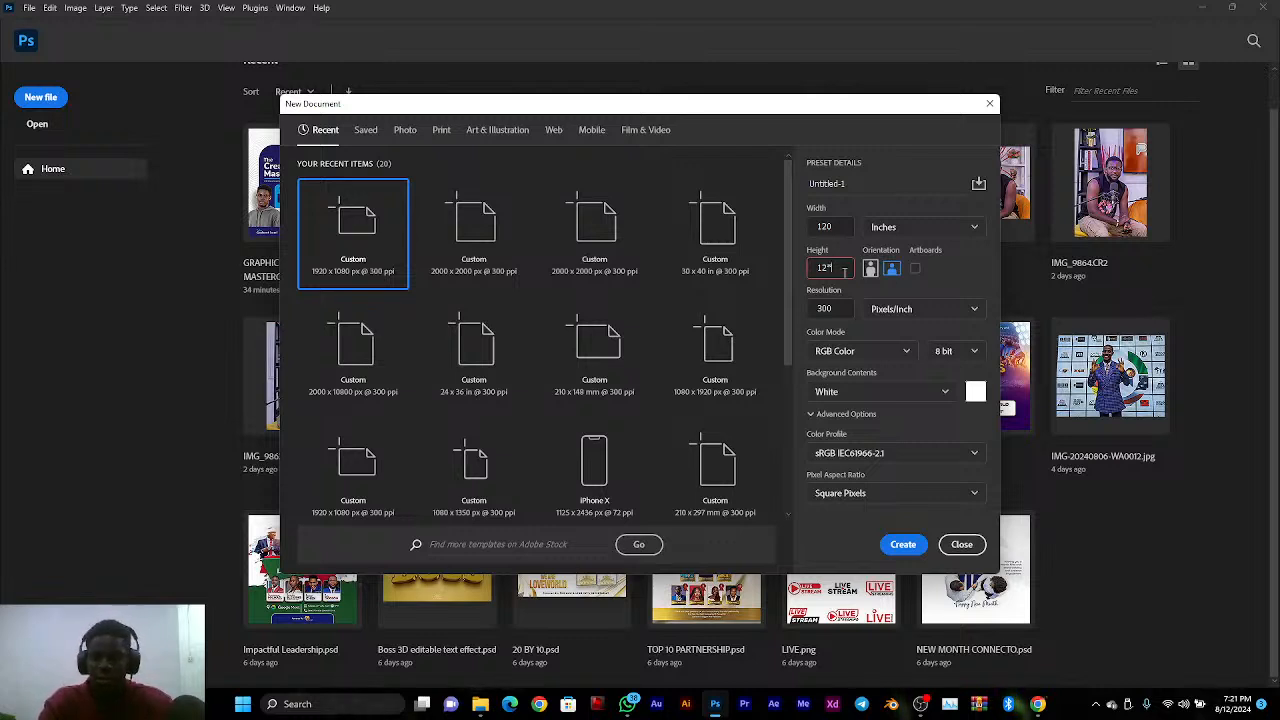
text(5)
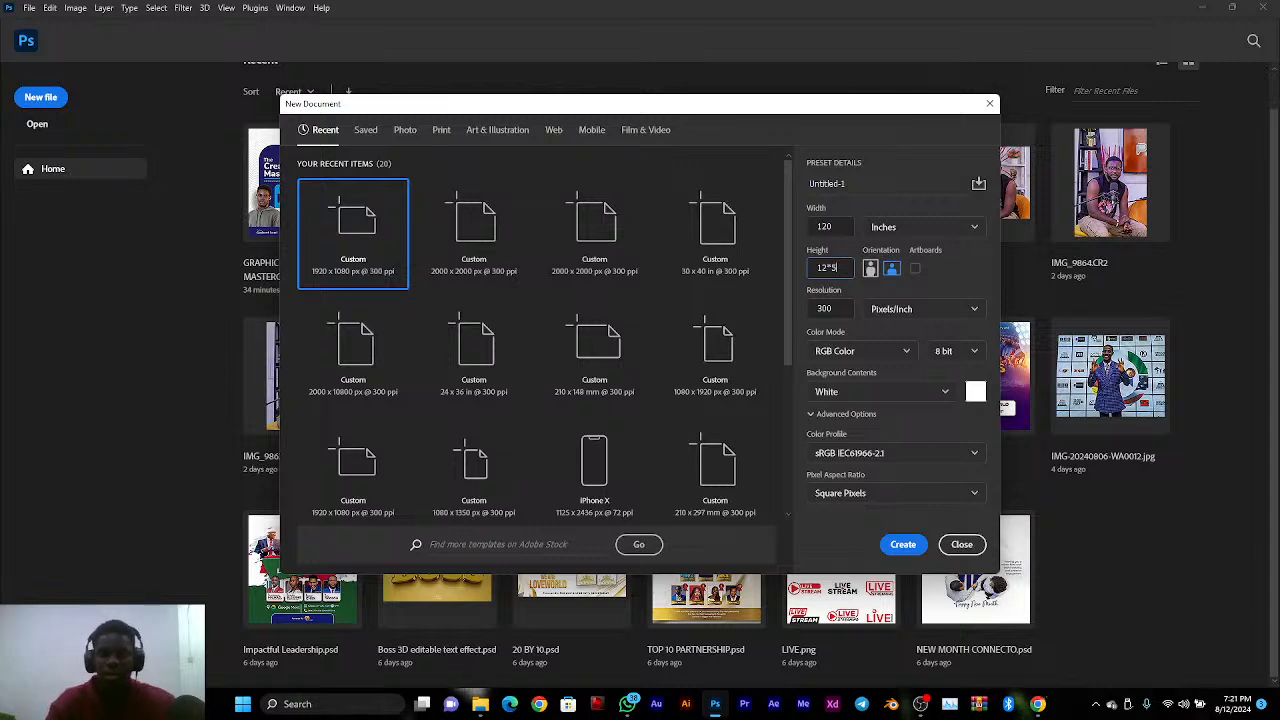
click(911, 178)
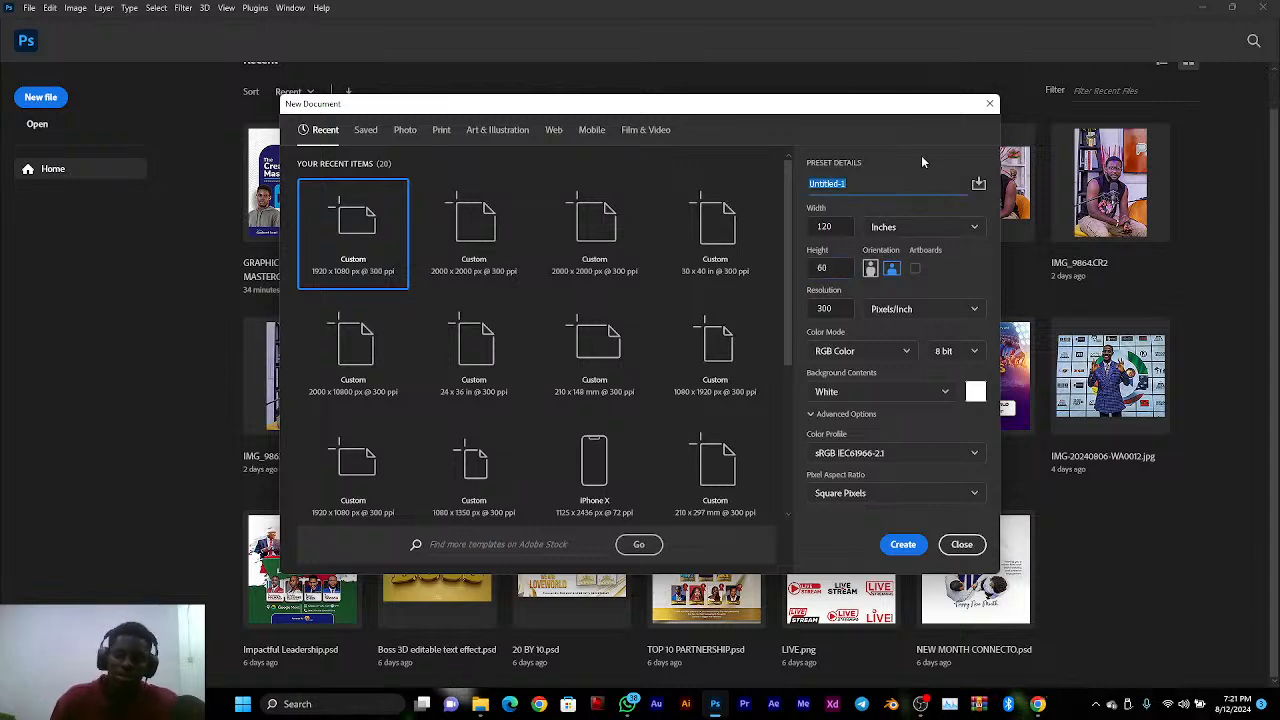
click(929, 140)
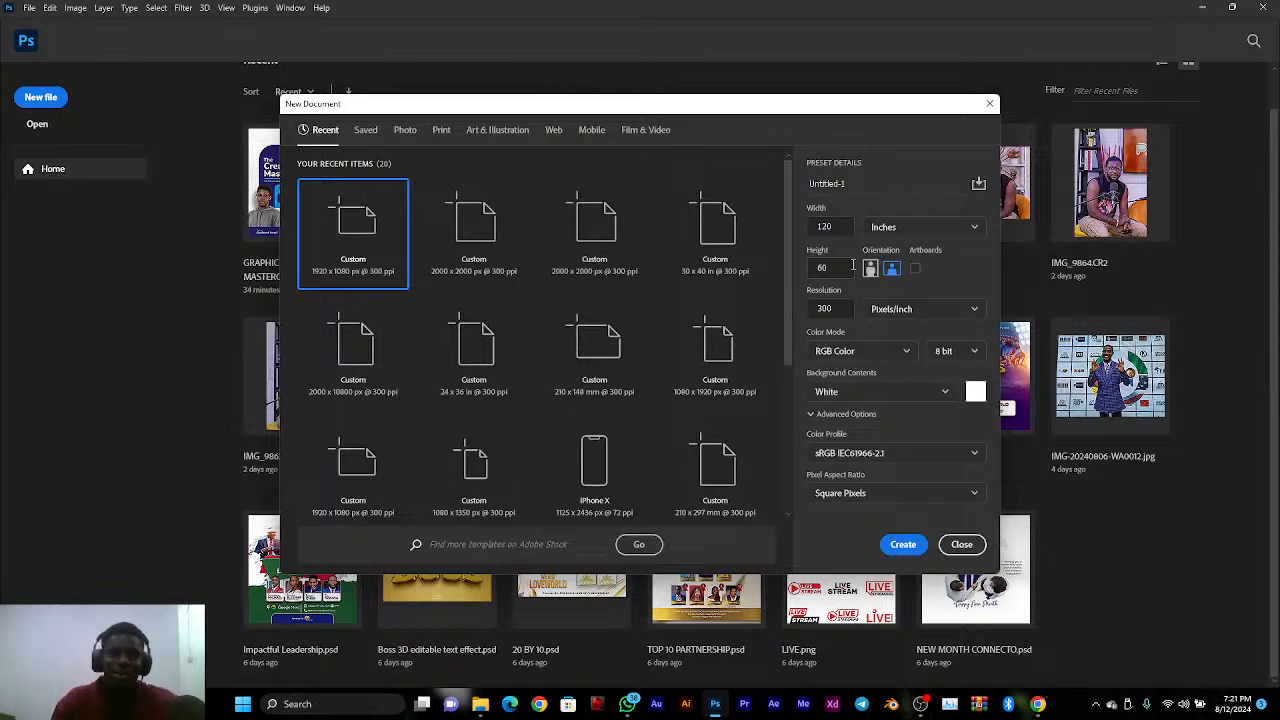
Halve the document width by entering the calculation 120/2 in inches
double_click(840, 221)
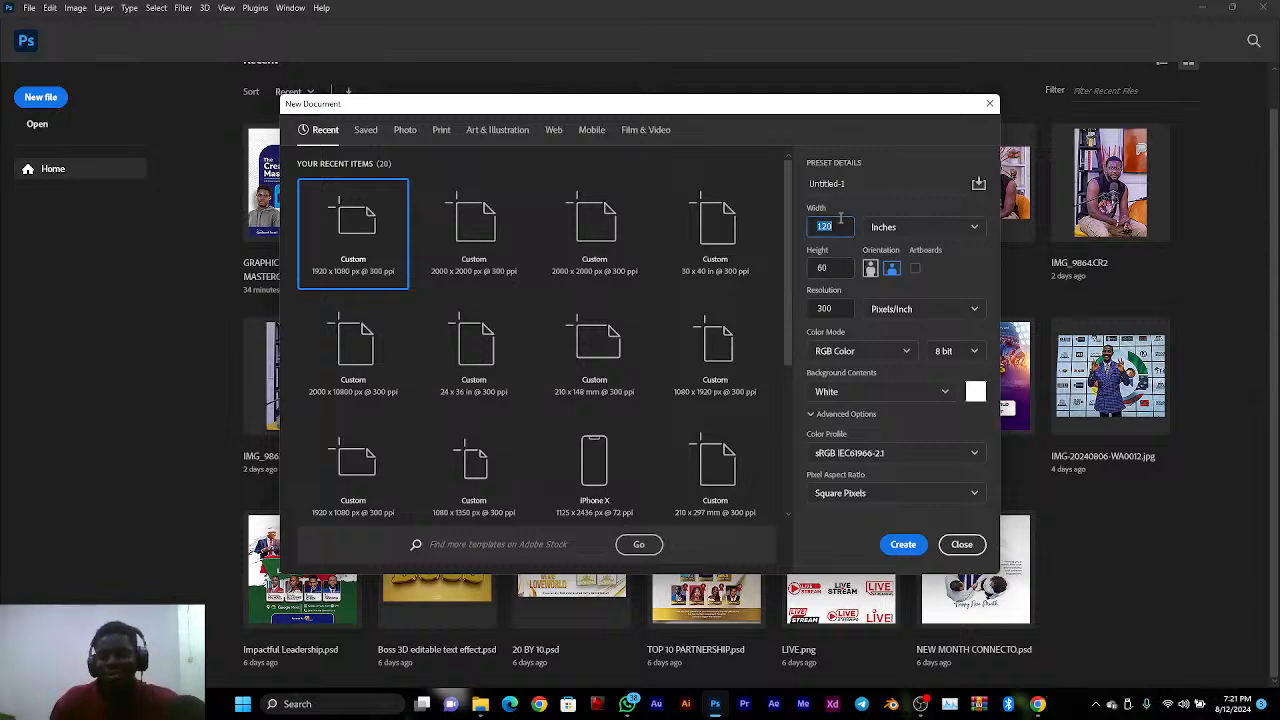
click(839, 224)
drag(838, 226, 810, 229)
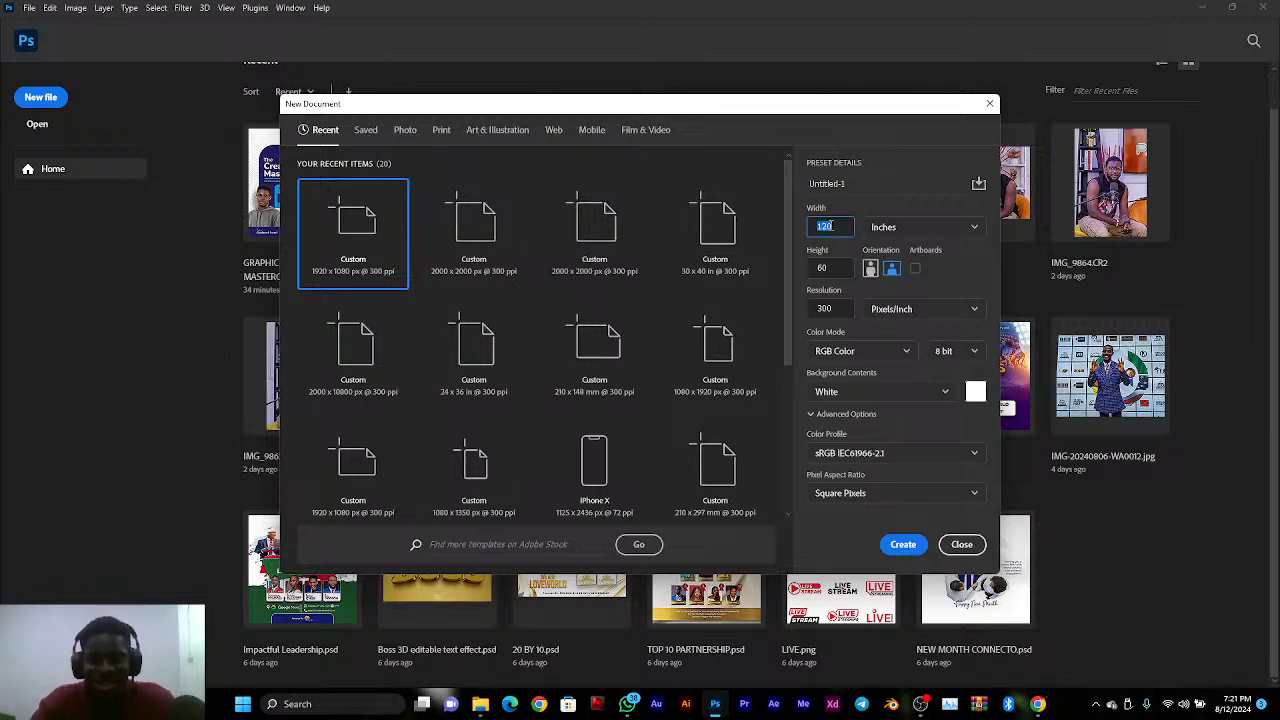
click(844, 226)
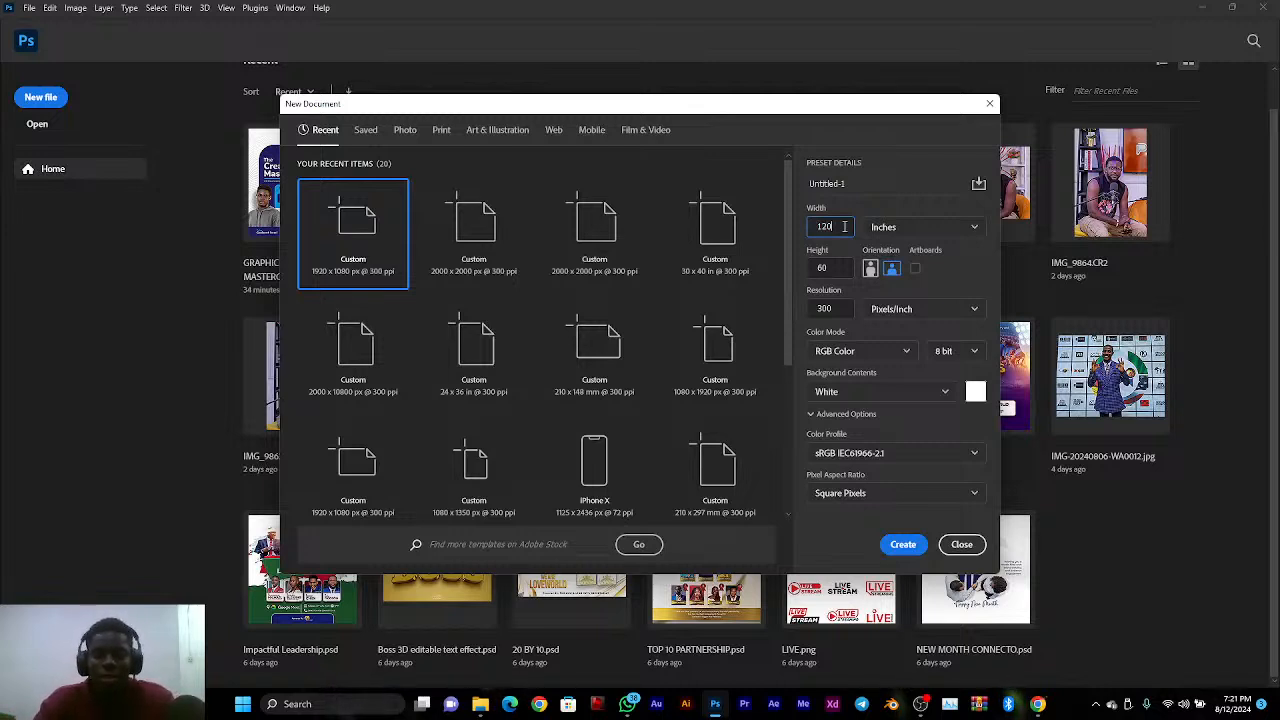
text(/)
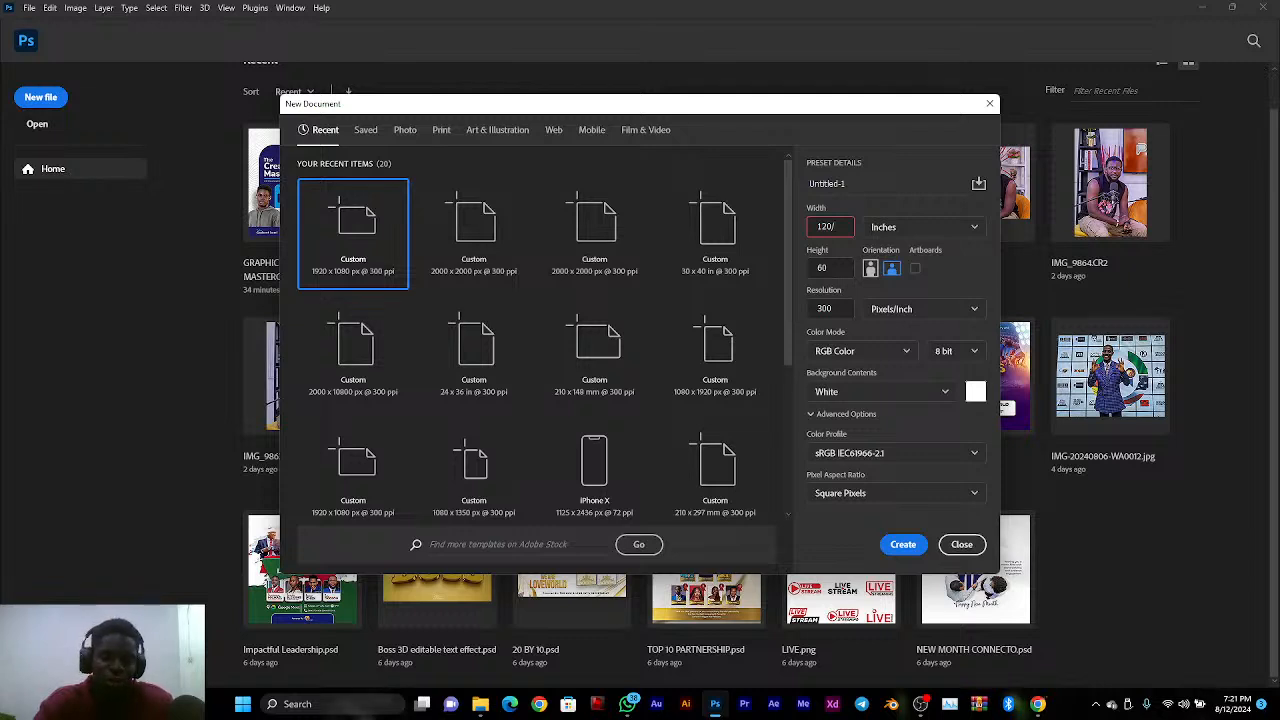
text(2)
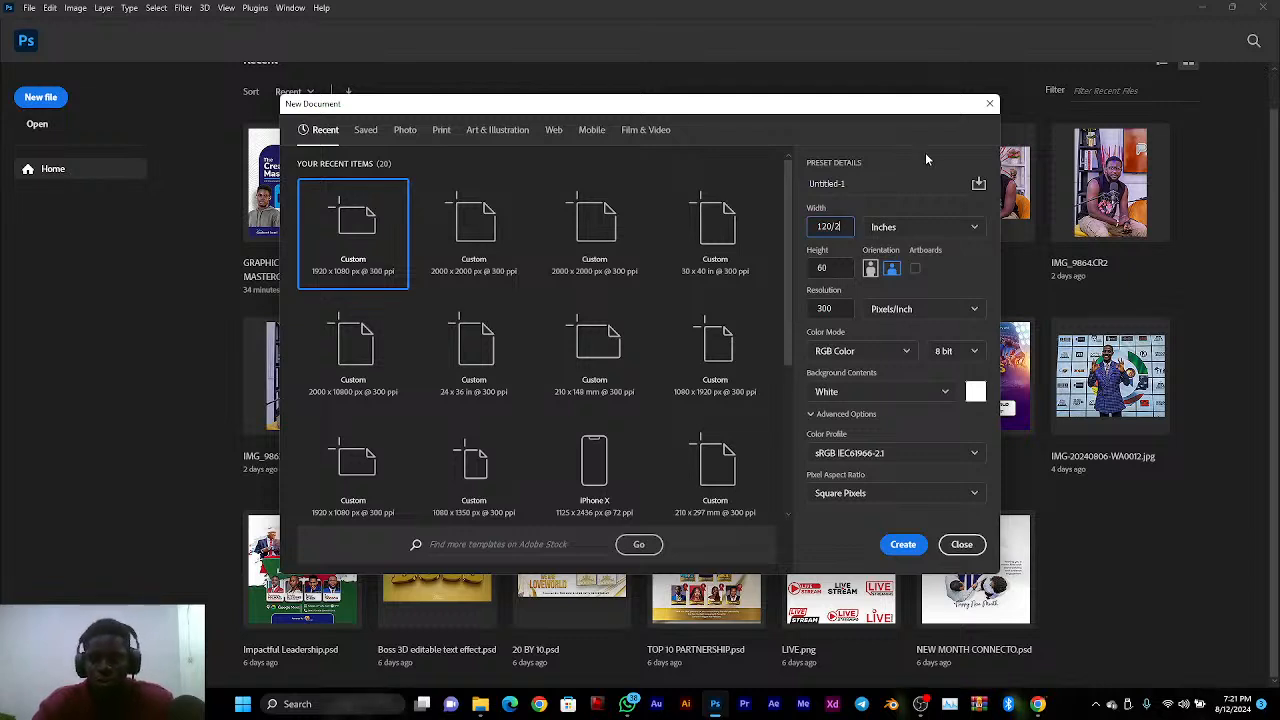
key(Return)
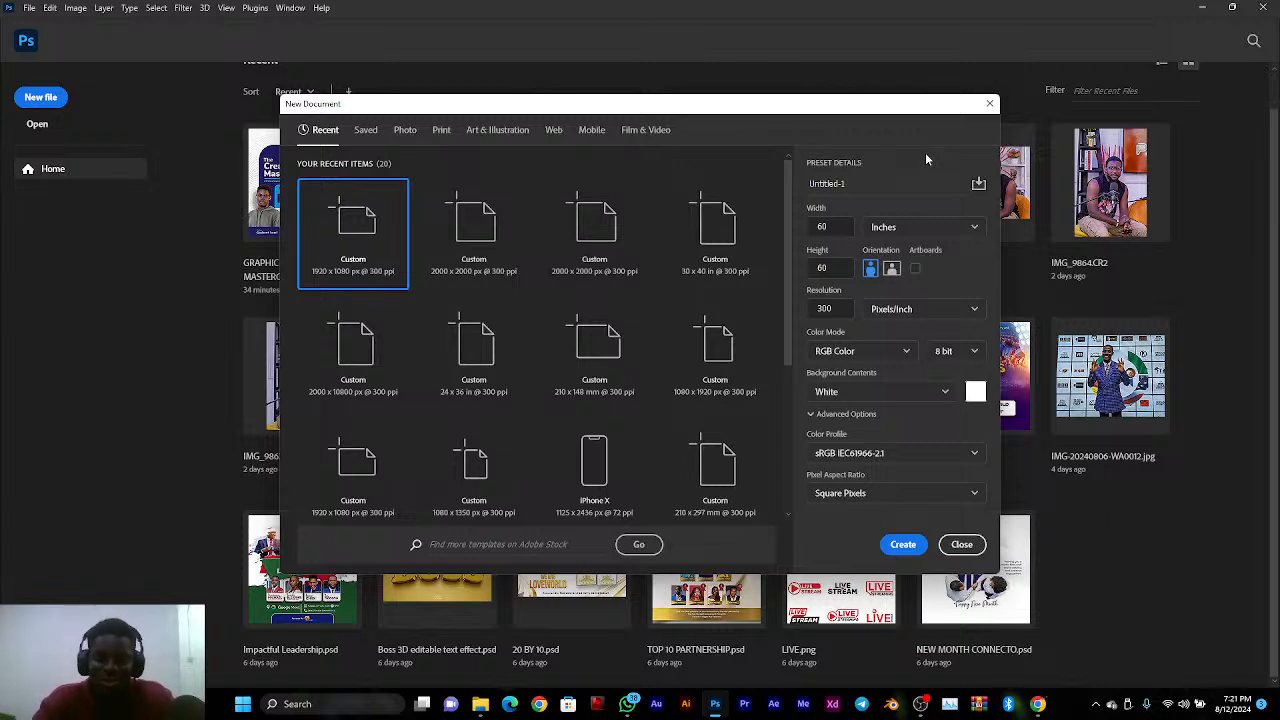
Increase the document width by 20 inches with the calculation 60+20
click(836, 226)
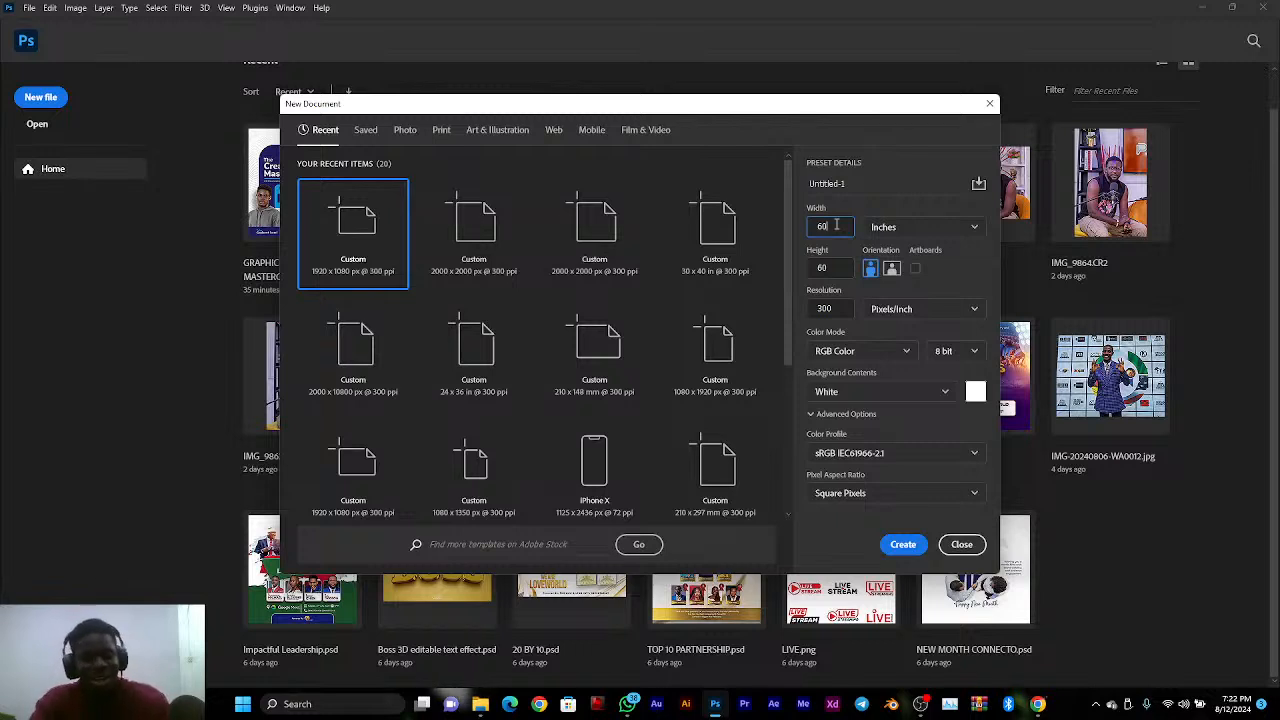
text(i)
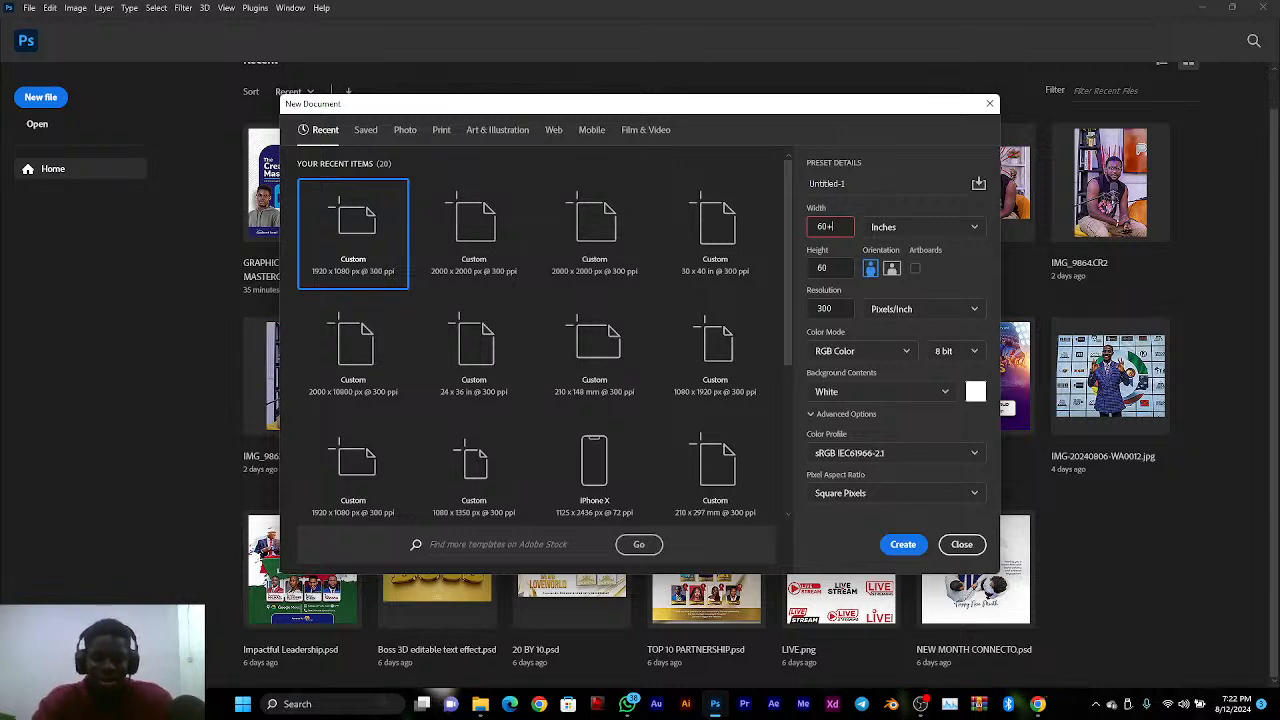
text(20)
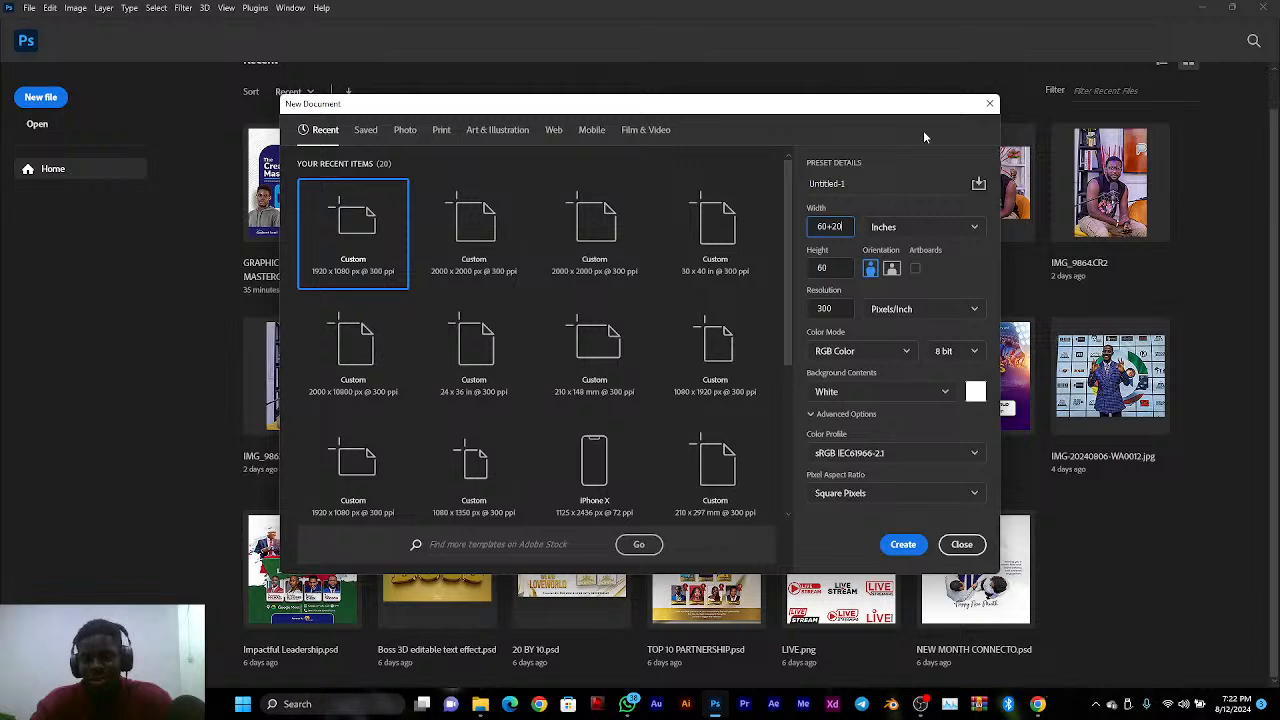
key(Return)
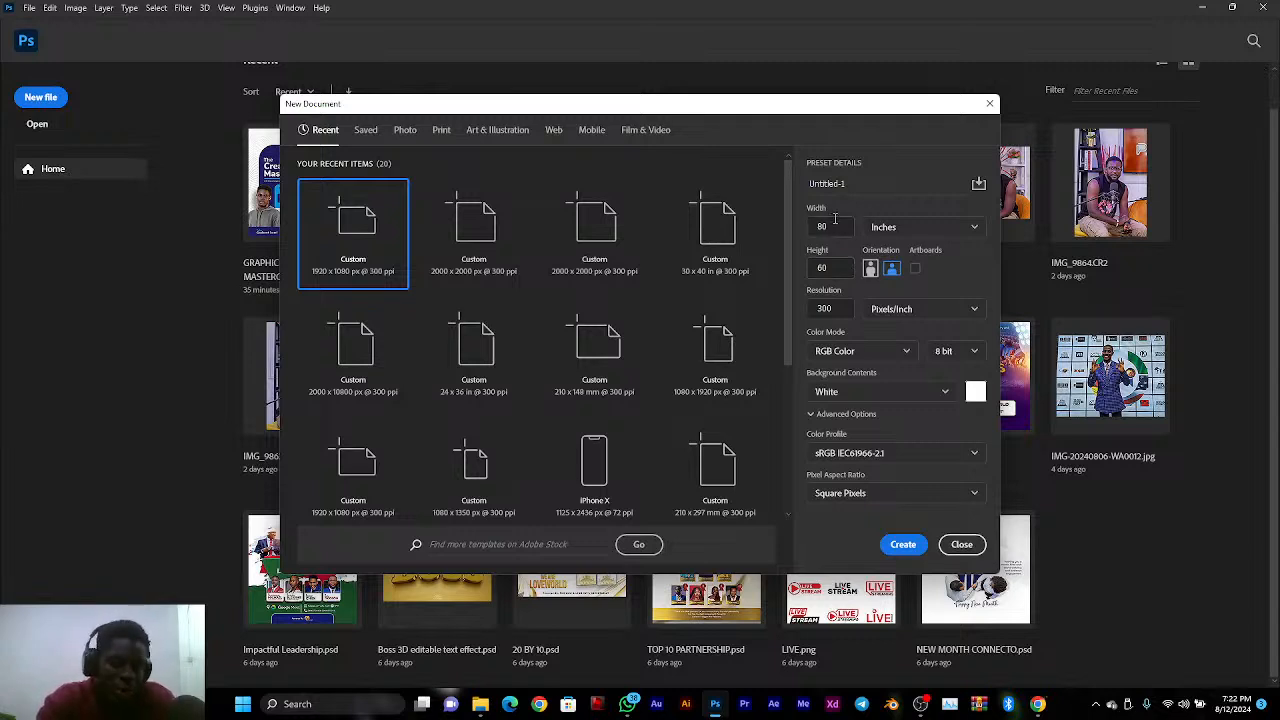
Set the document size to 2 inches wide by 3 inches high, and select the recent 2000 x 2000 px at 300 ppi preset
click(838, 226)
drag(838, 225, 741, 243)
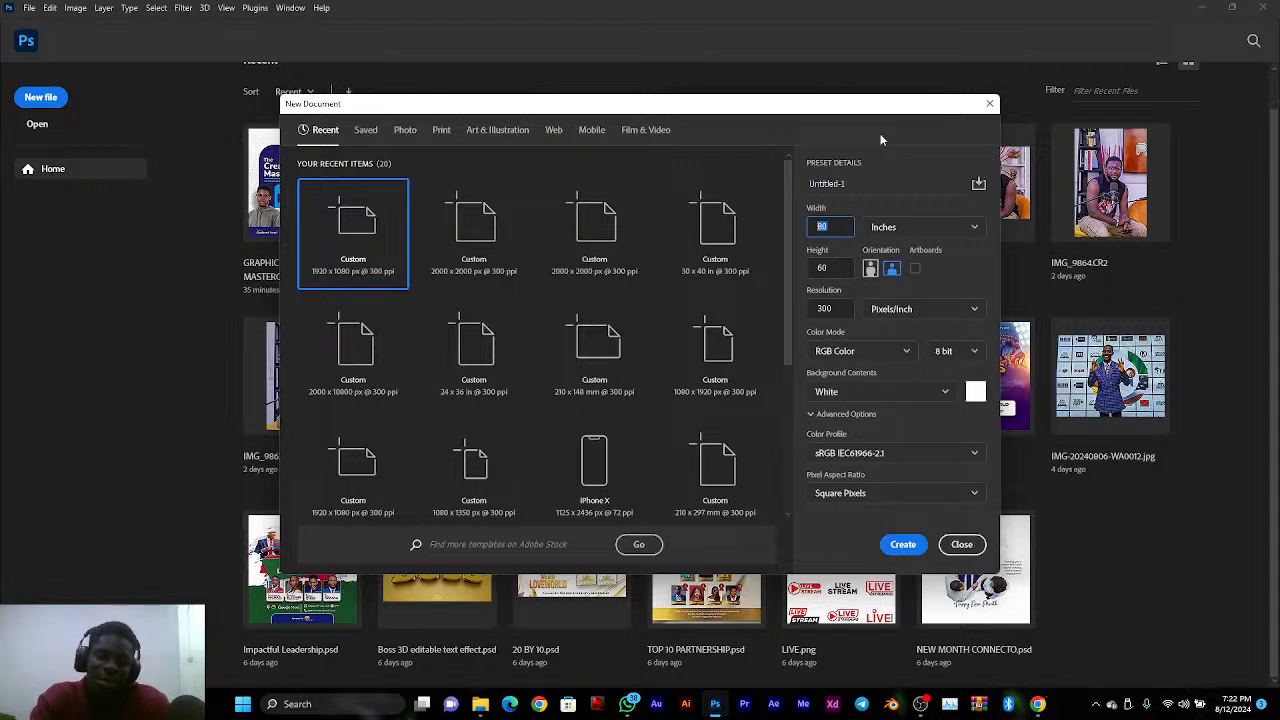
text(2)
double_click(836, 265)
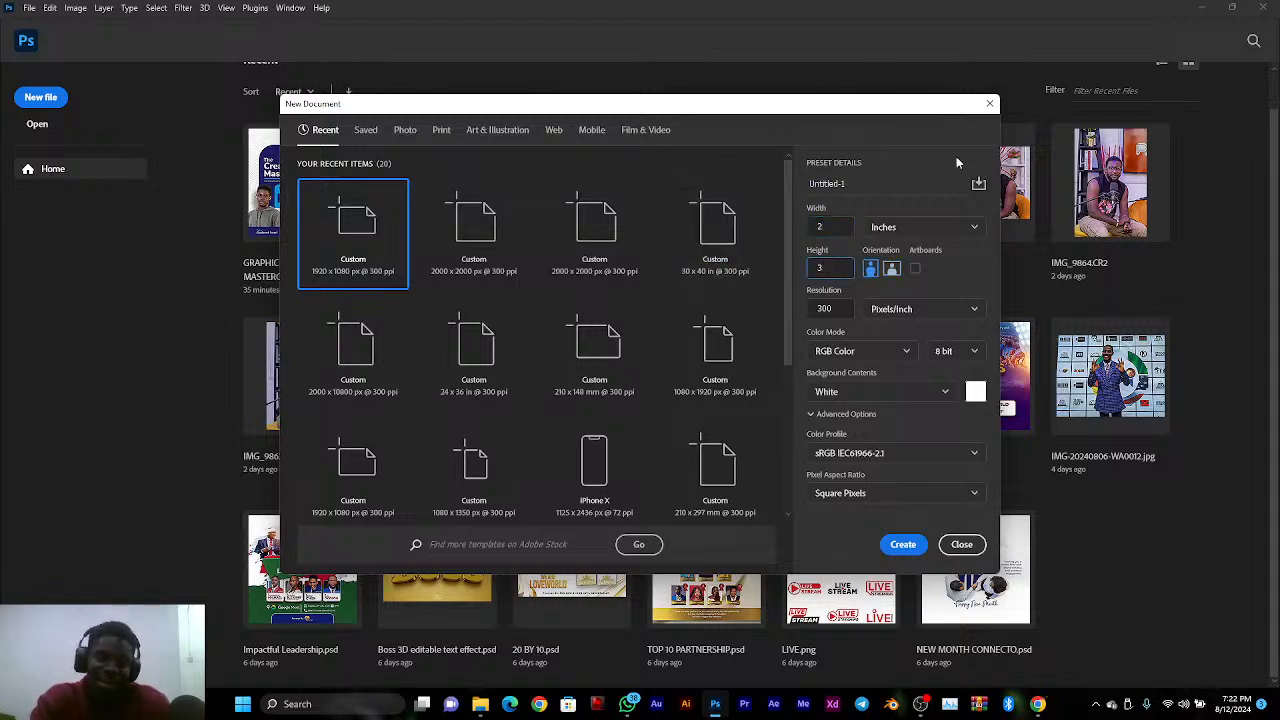
text(3)
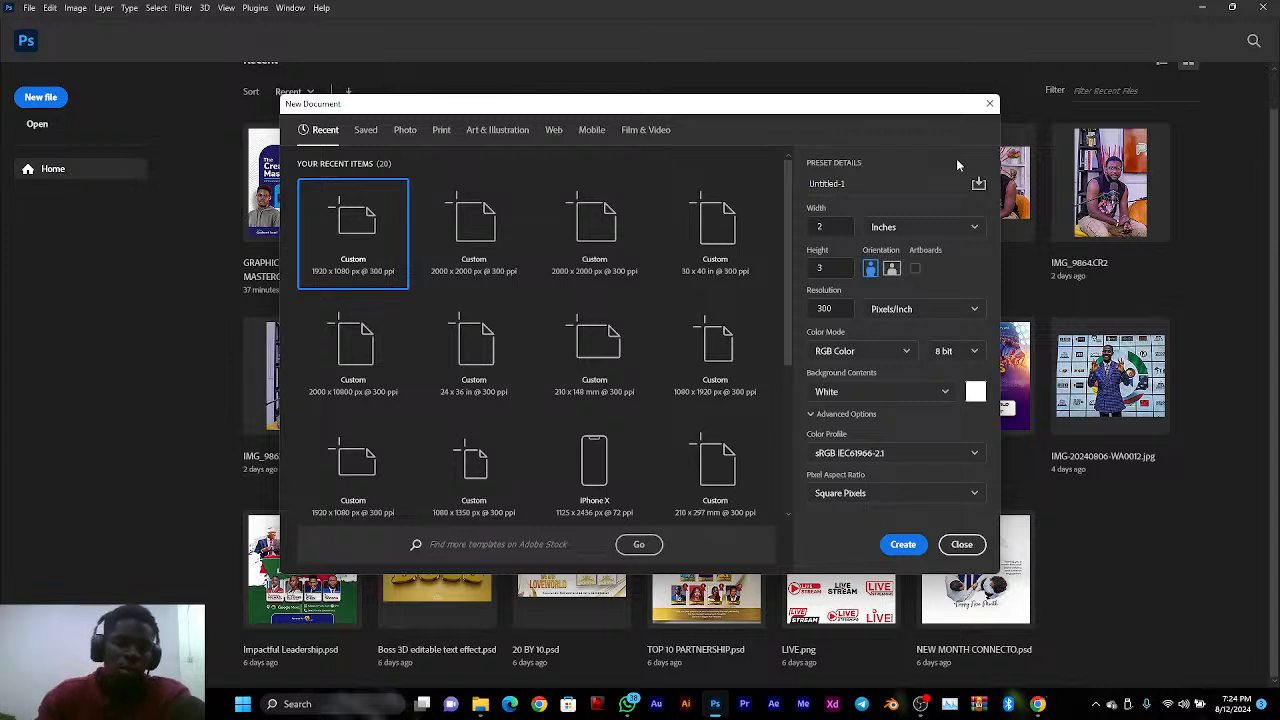
click(476, 205)
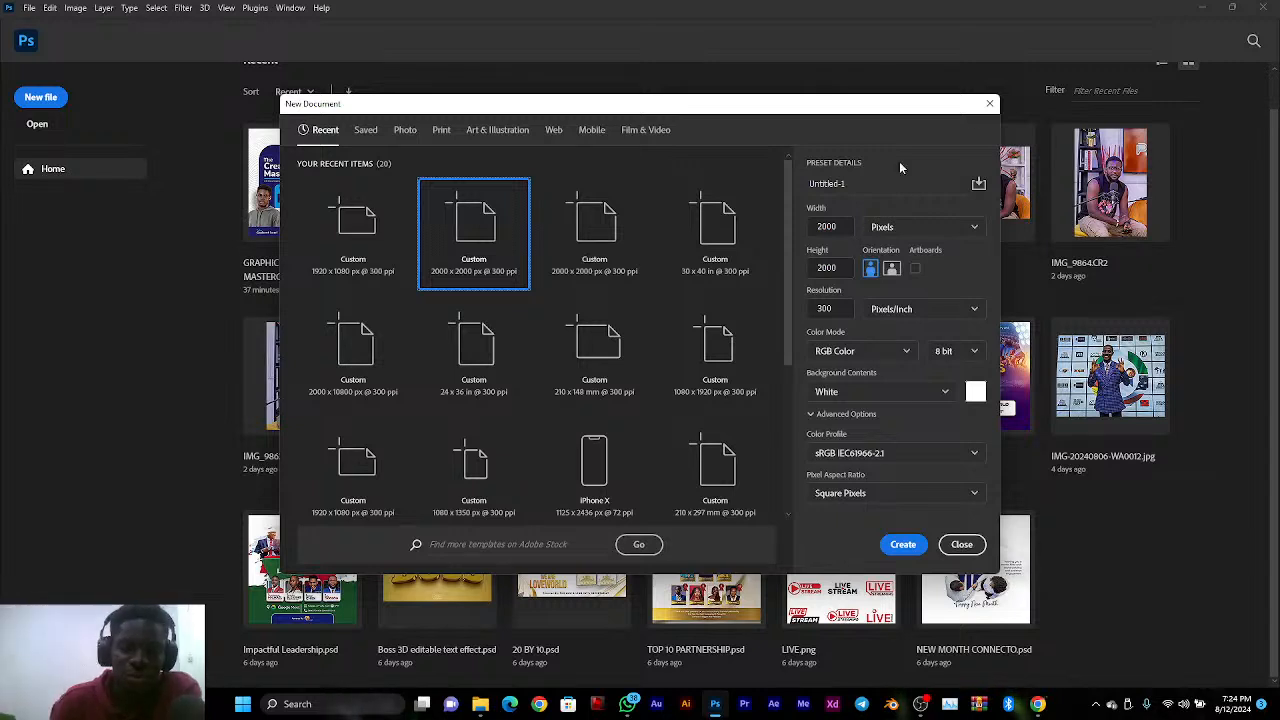
Switch to Chrome, open the Photopea editor through a Google search for photopea, and dismiss its intro banner and install offer
click(539, 704)
click(344, 38)
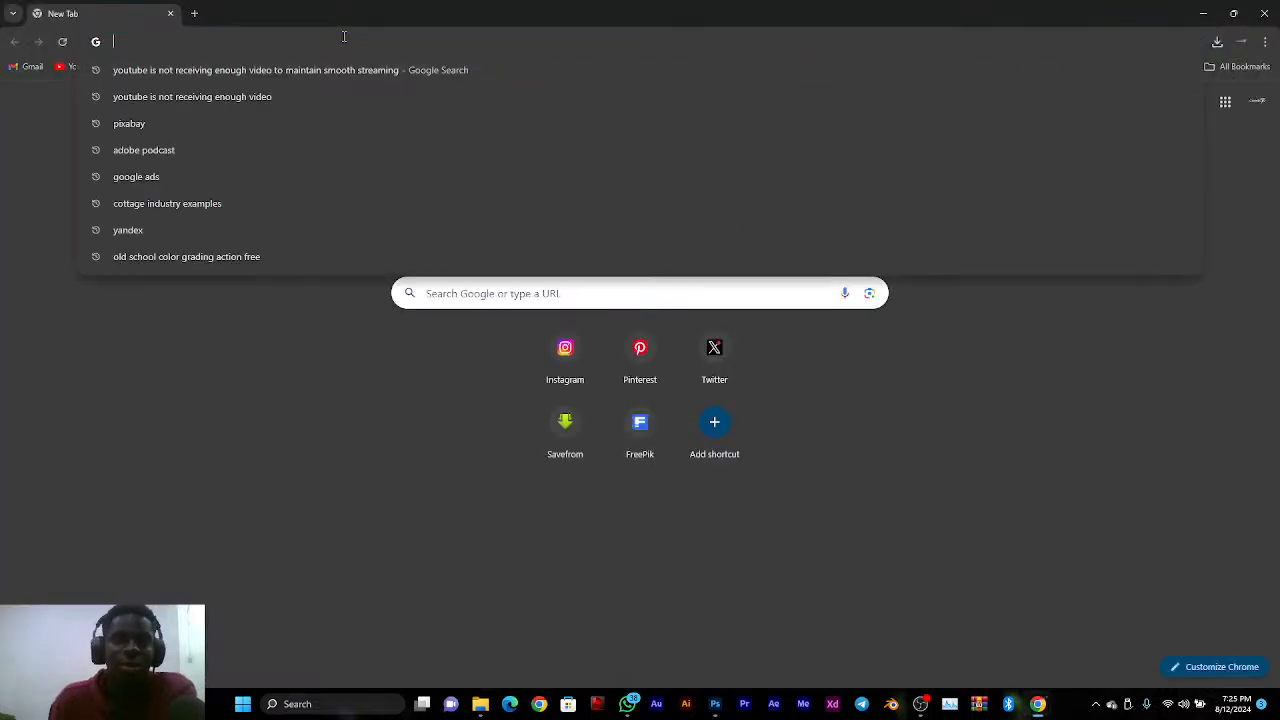
text(photo)
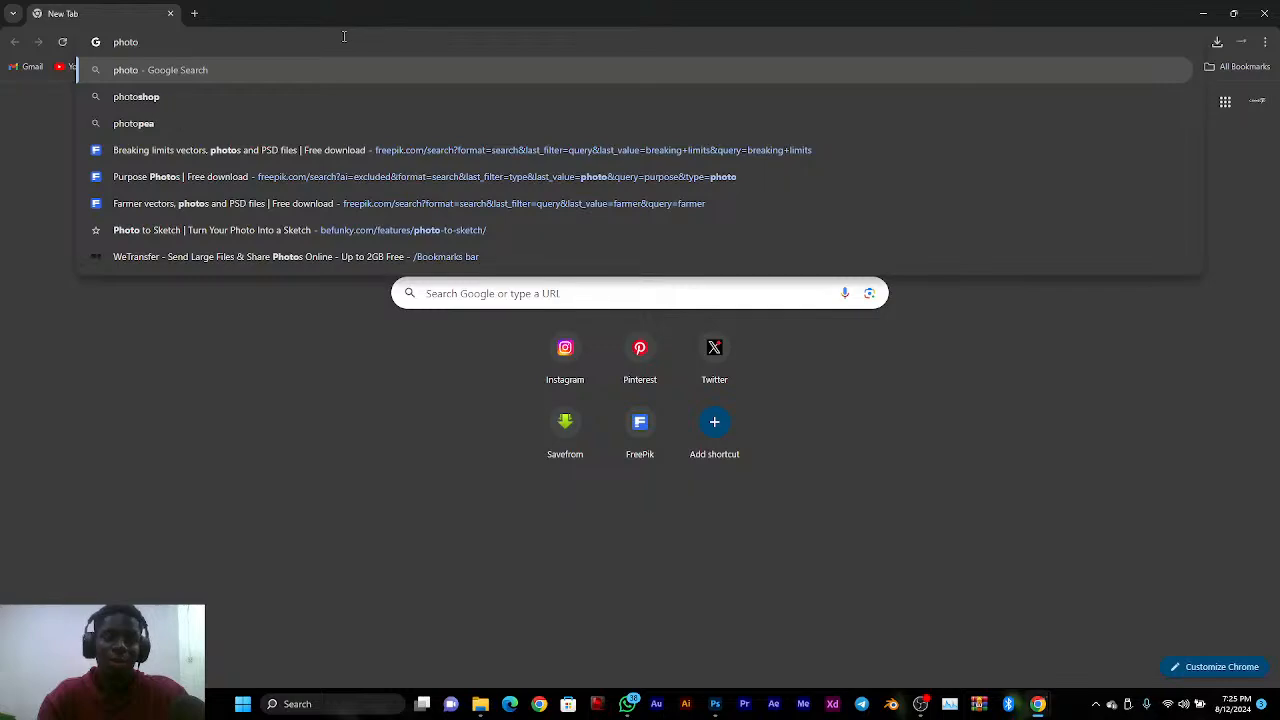
text(pea)
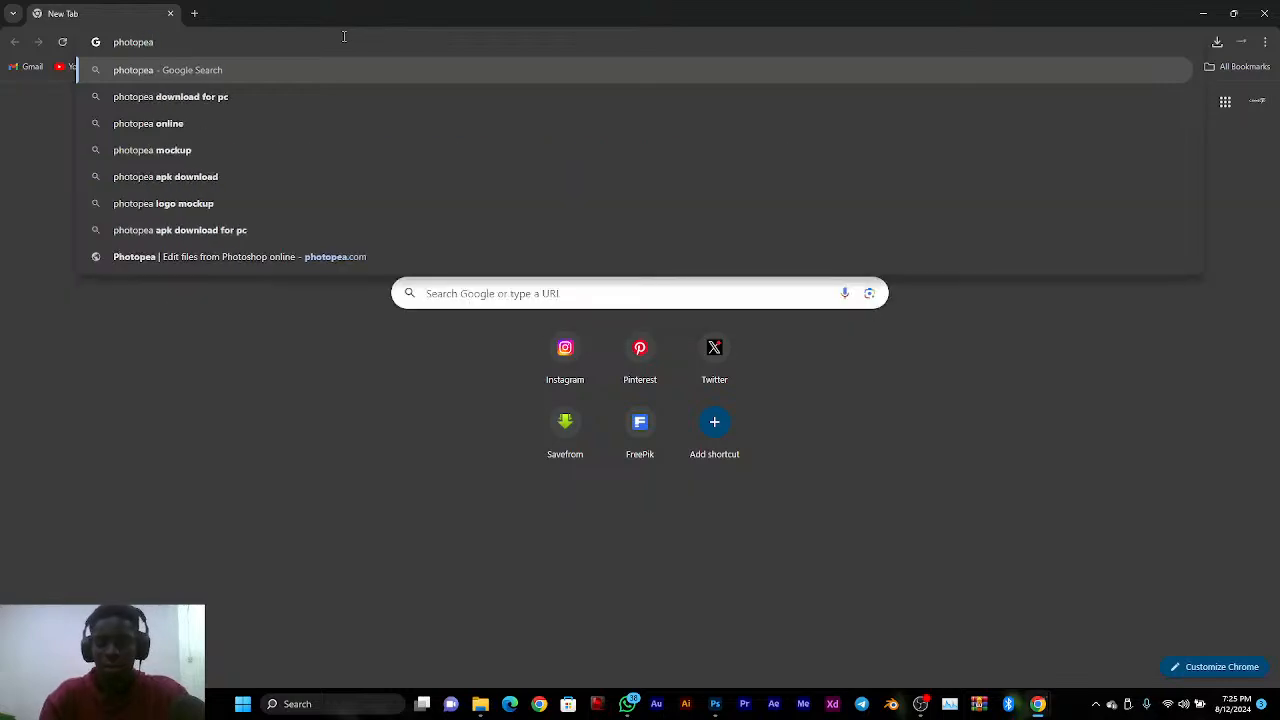
key(Return)
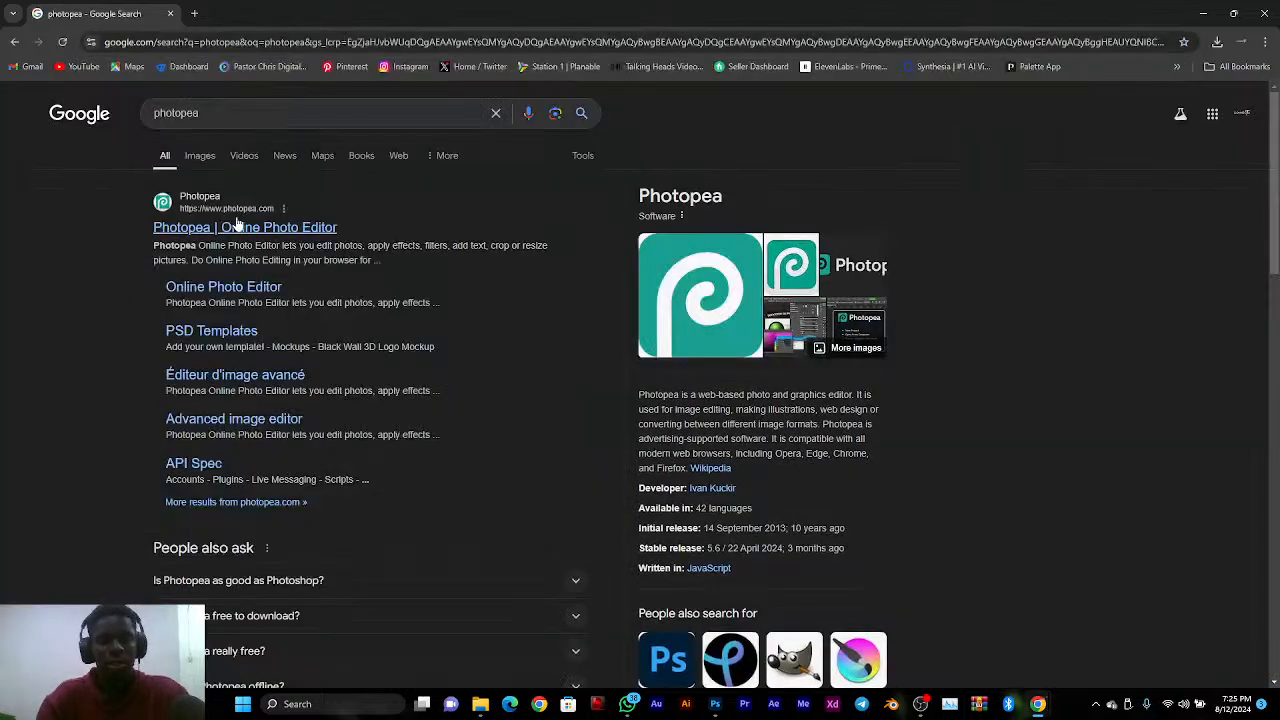
click(238, 226)
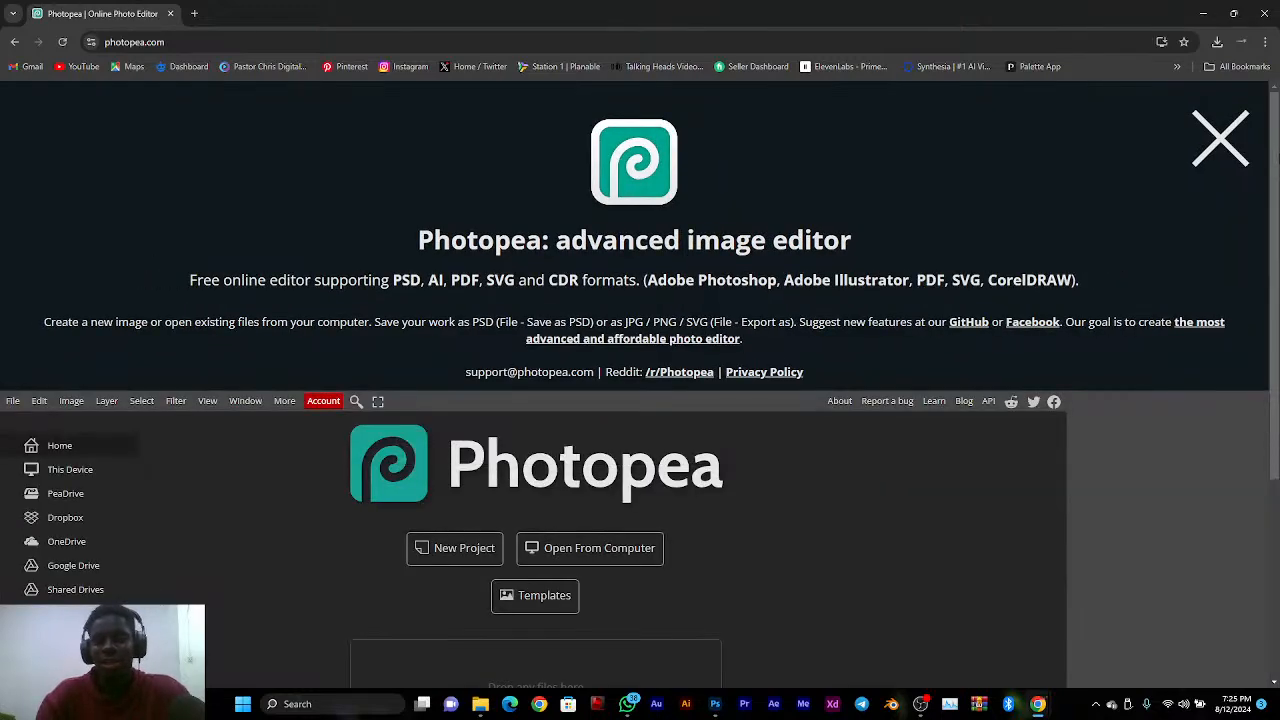
click(1220, 140)
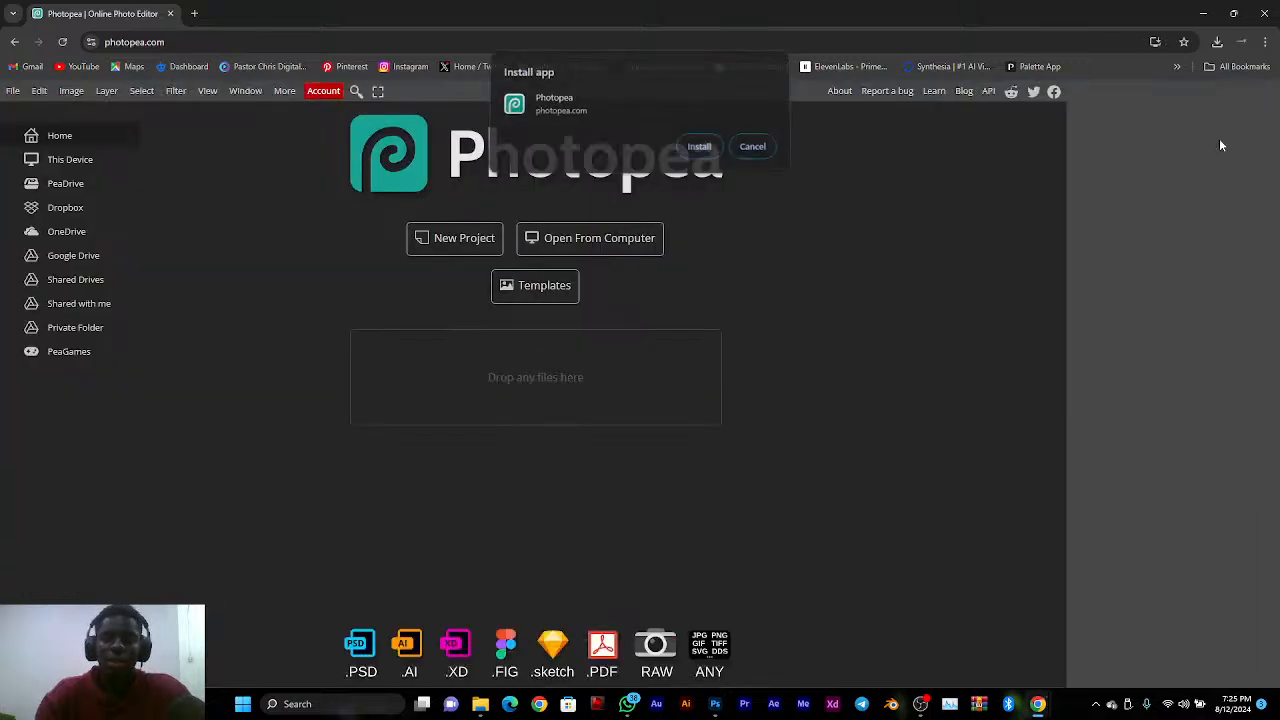
click(752, 152)
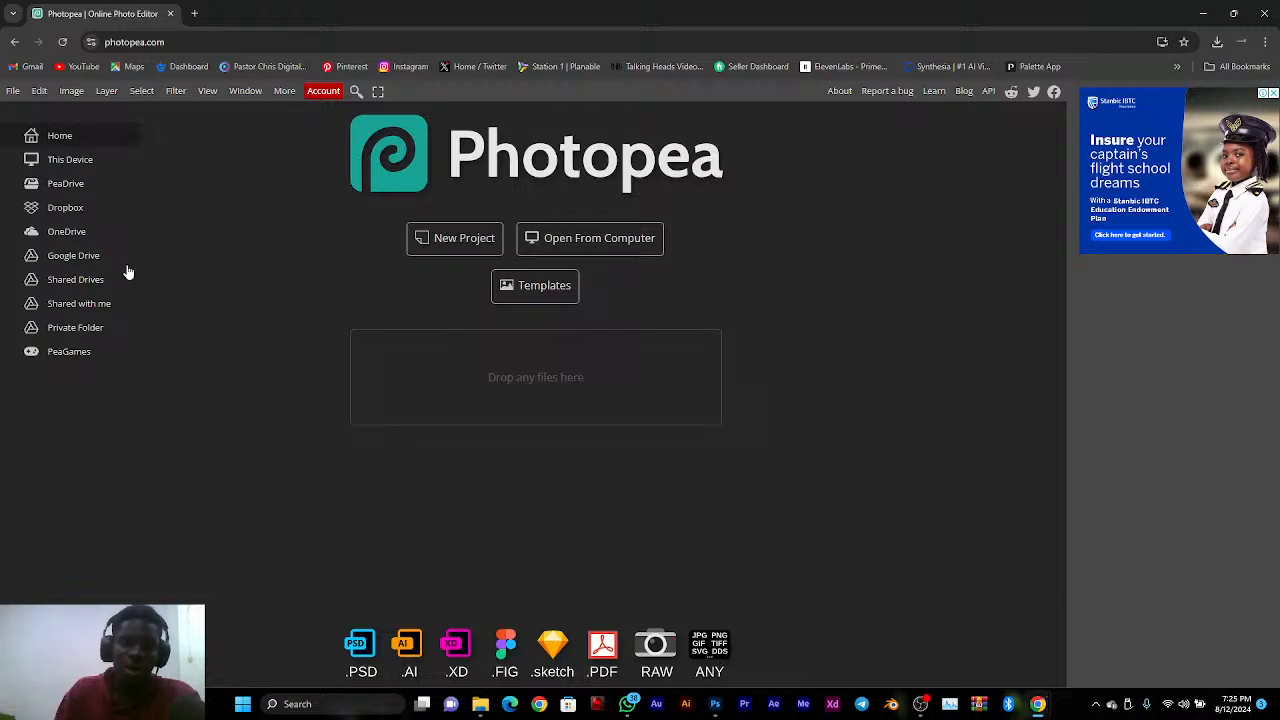
Start a new project in Photopea and inspect its width, height and unit fields
click(476, 244)
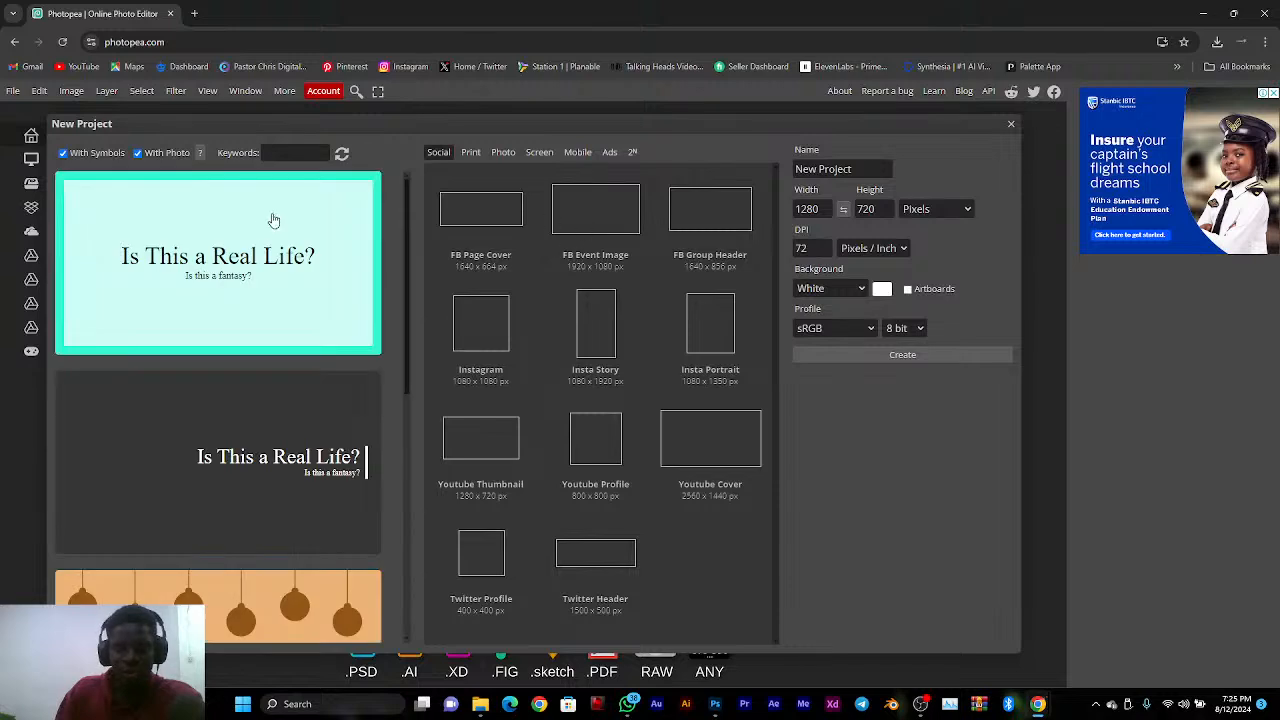
scroll(285, 331, down, 10)
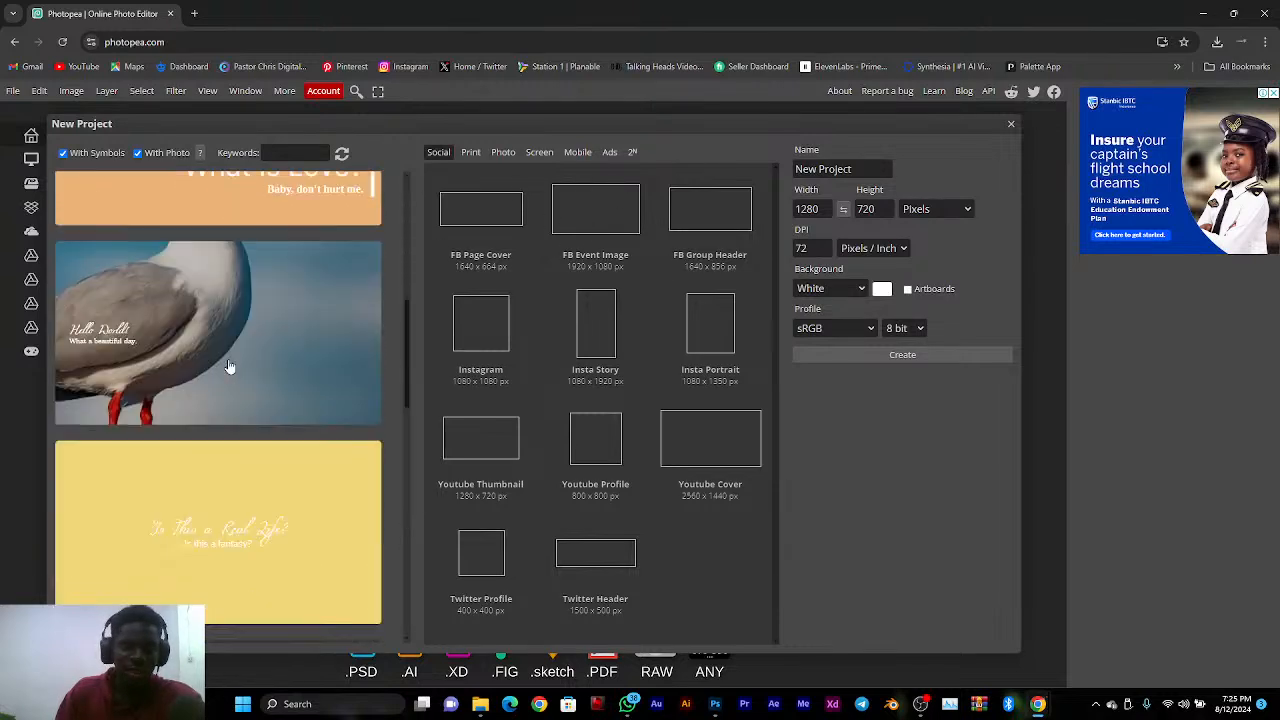
click(796, 209)
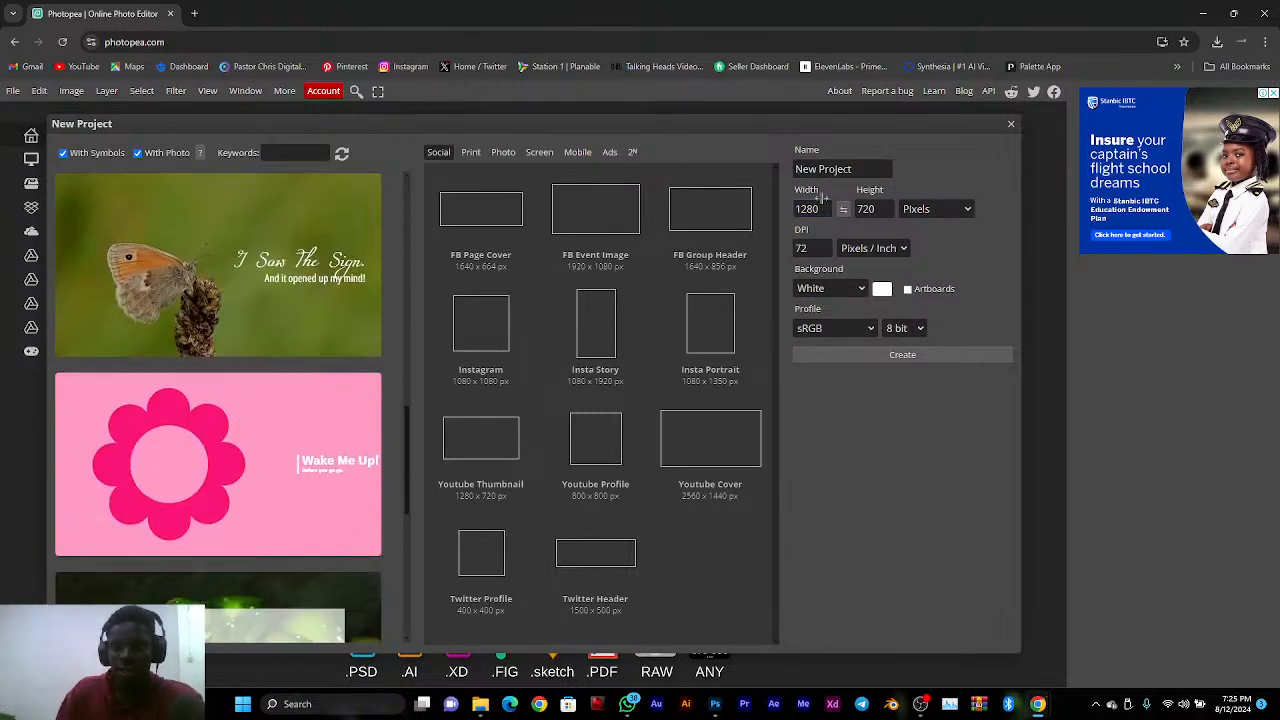
click(866, 209)
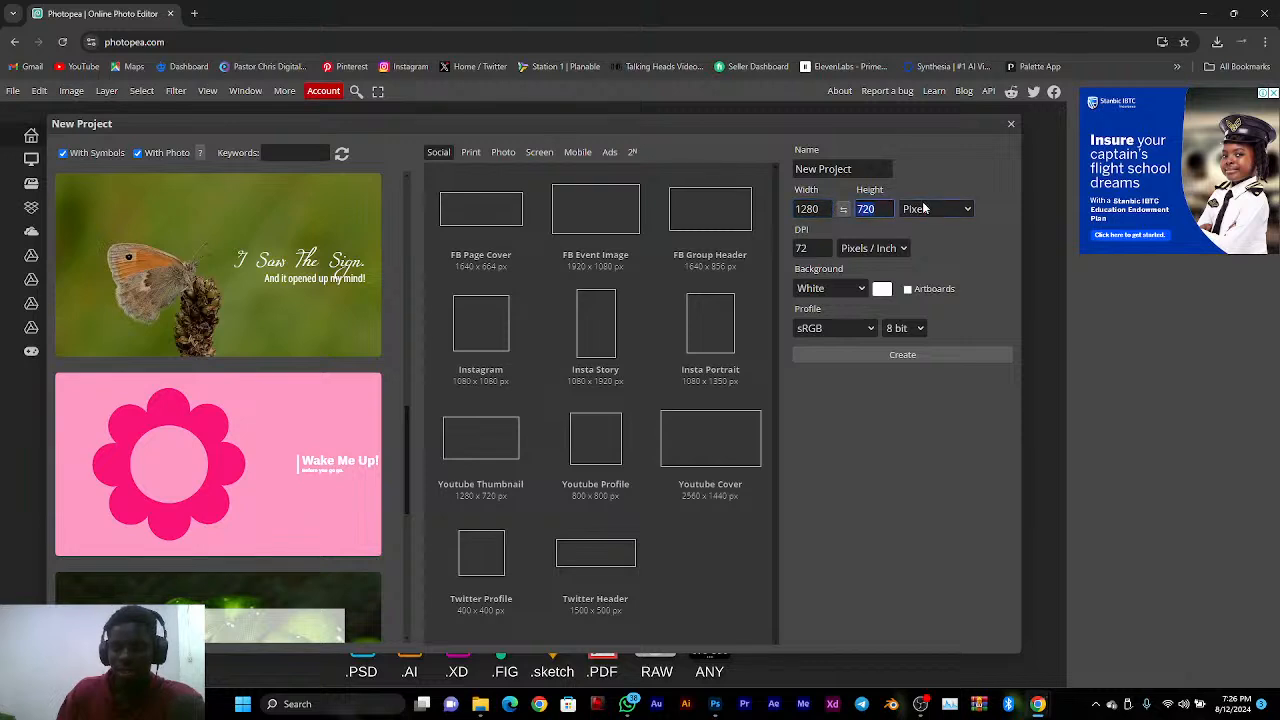
click(932, 209)
click(989, 158)
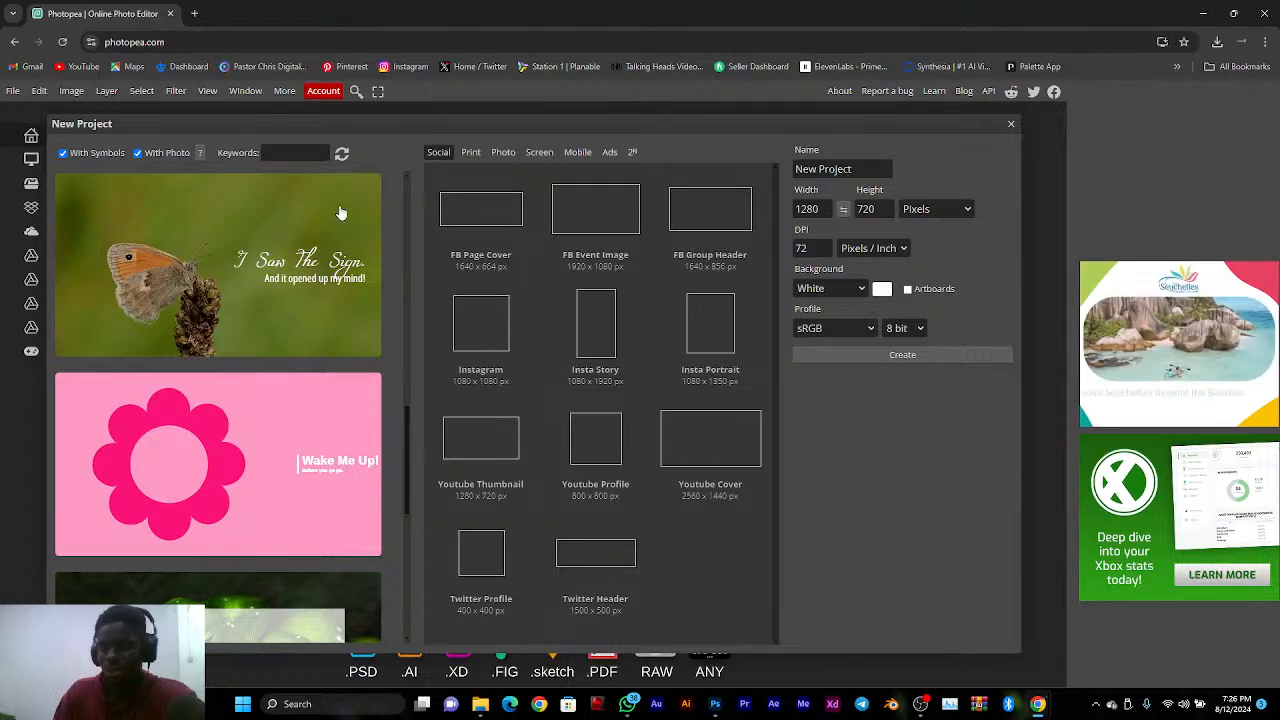
Browse the ready-made design template previews offered for the new project
scroll(278, 470, down, 3)
scroll(275, 527, down, 6)
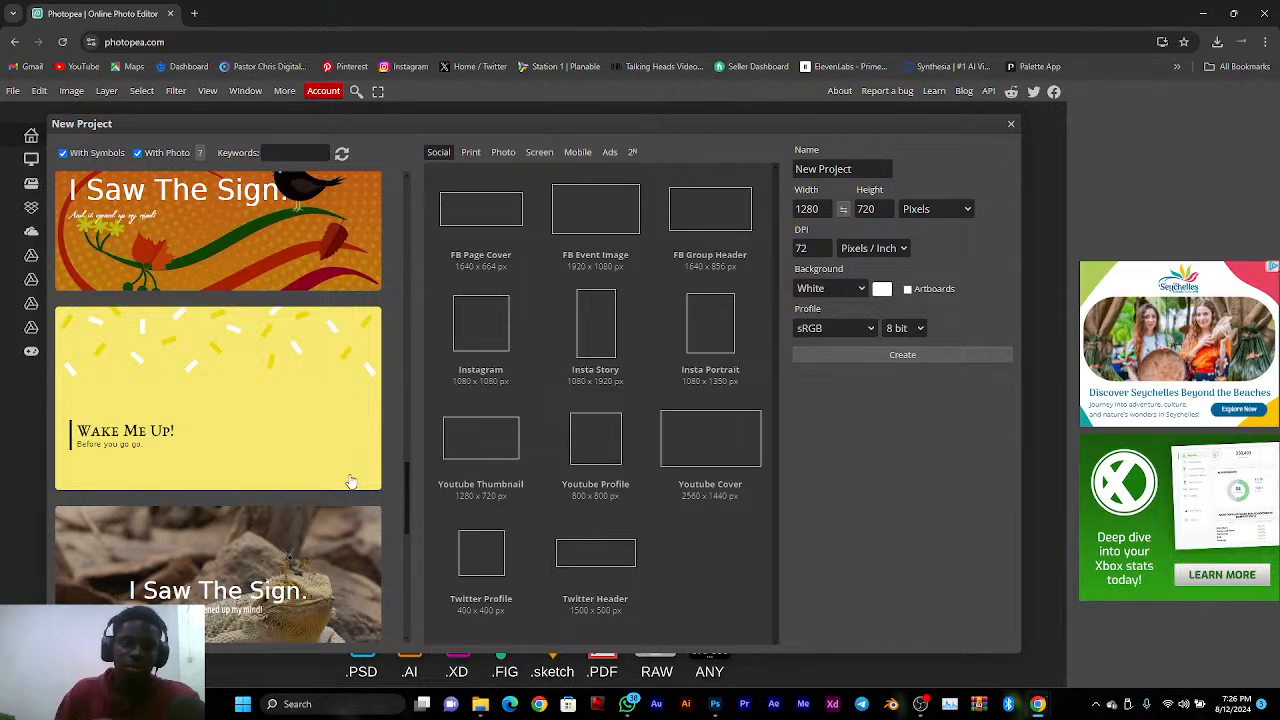
scroll(407, 418, up, 6)
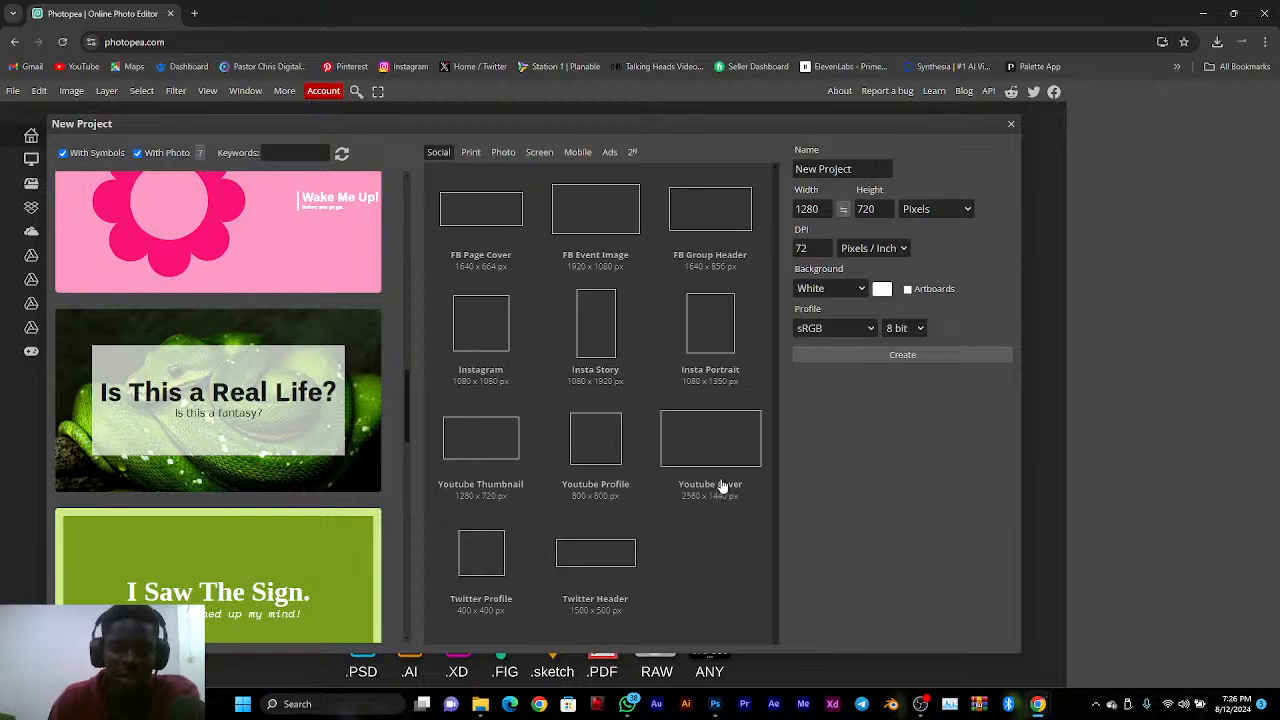
scroll(251, 491, down, 10)
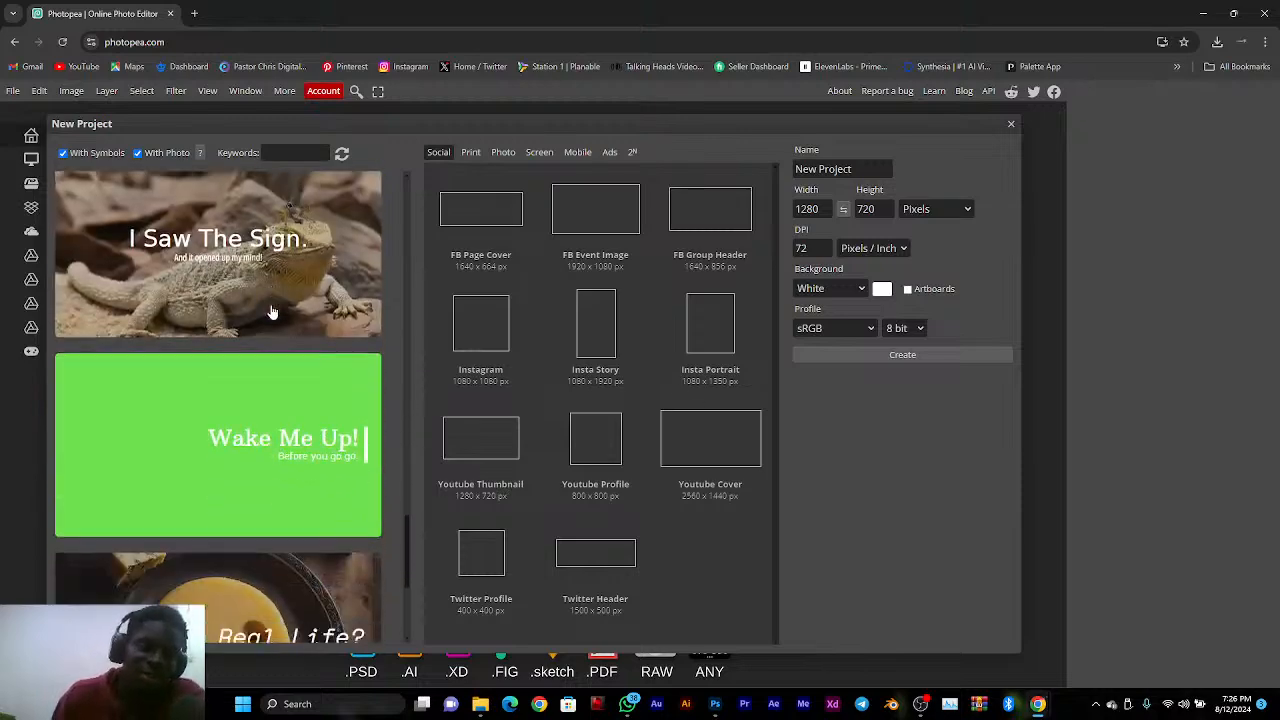
scroll(272, 313, down, 10)
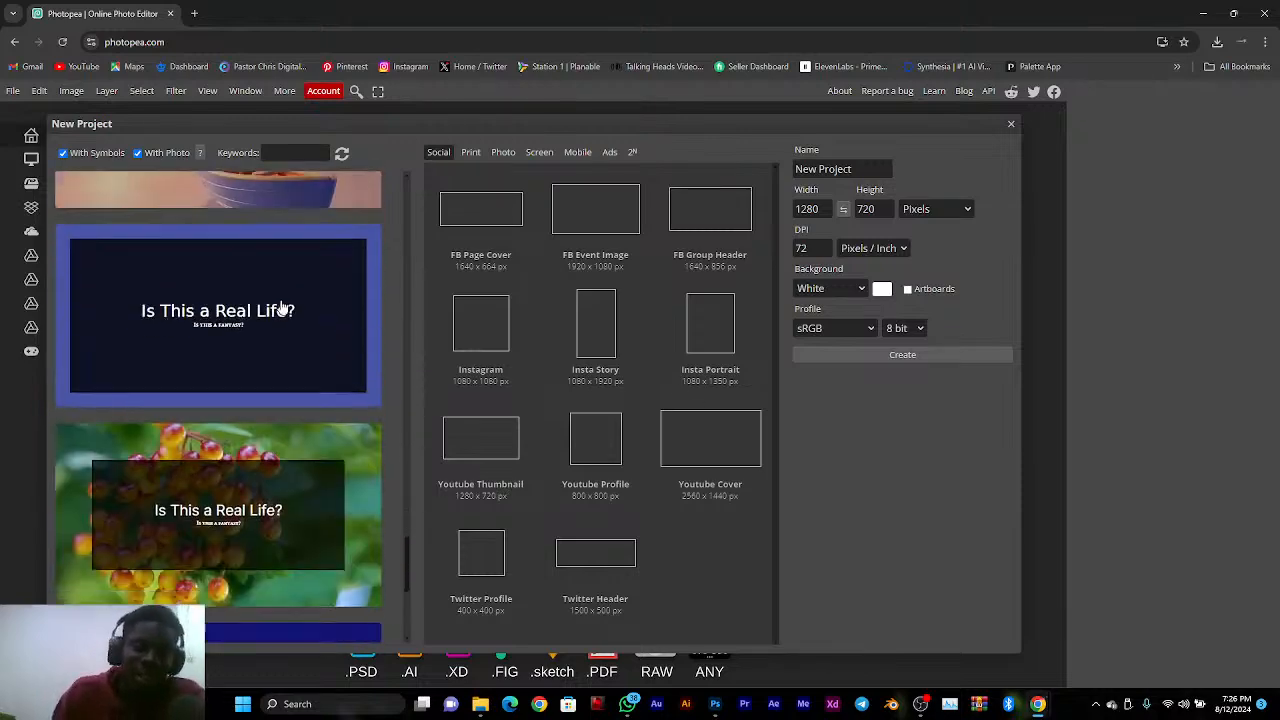
scroll(270, 312, down, 3)
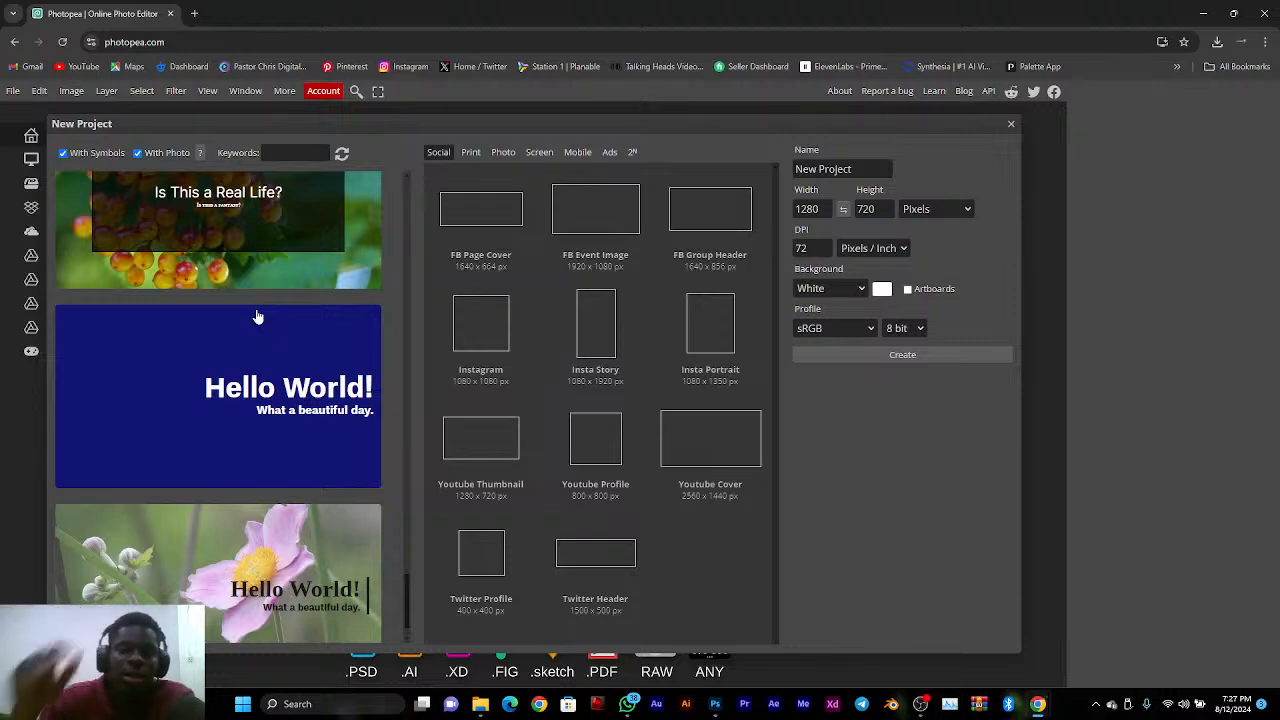
Create a new project from the Instagram 1080 x 1080 px social preset
click(487, 342)
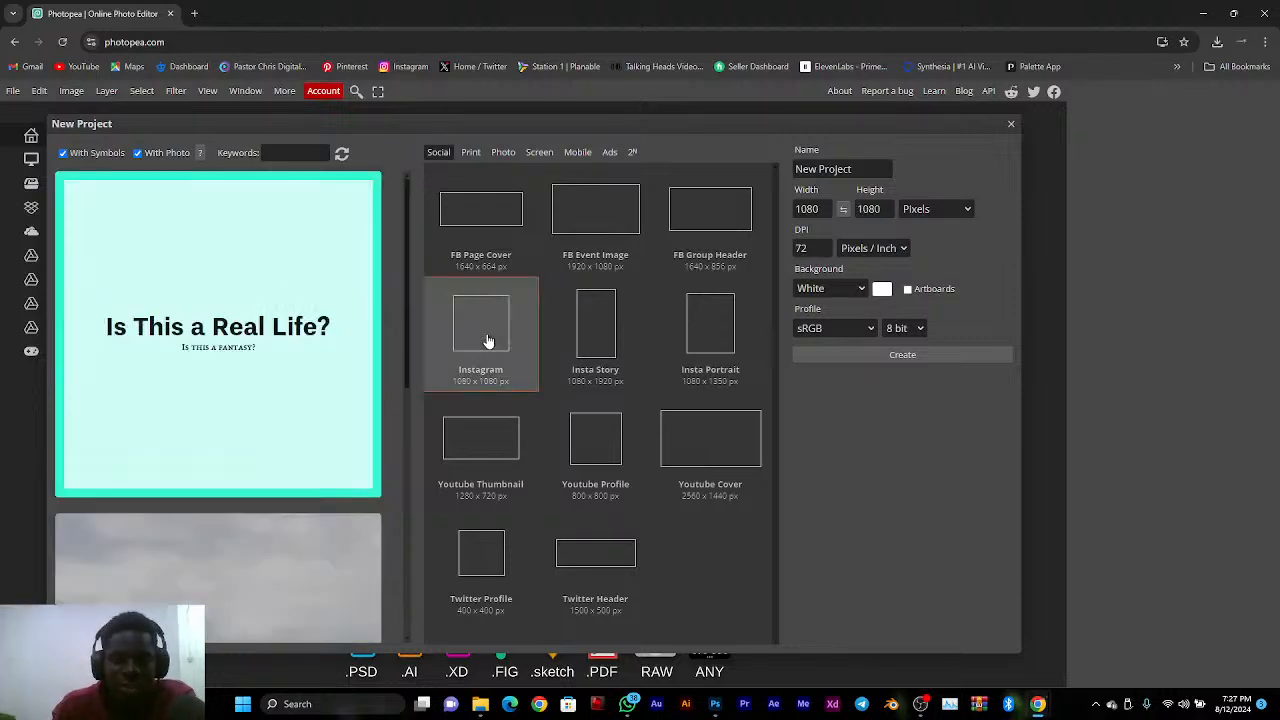
double_click(486, 334)
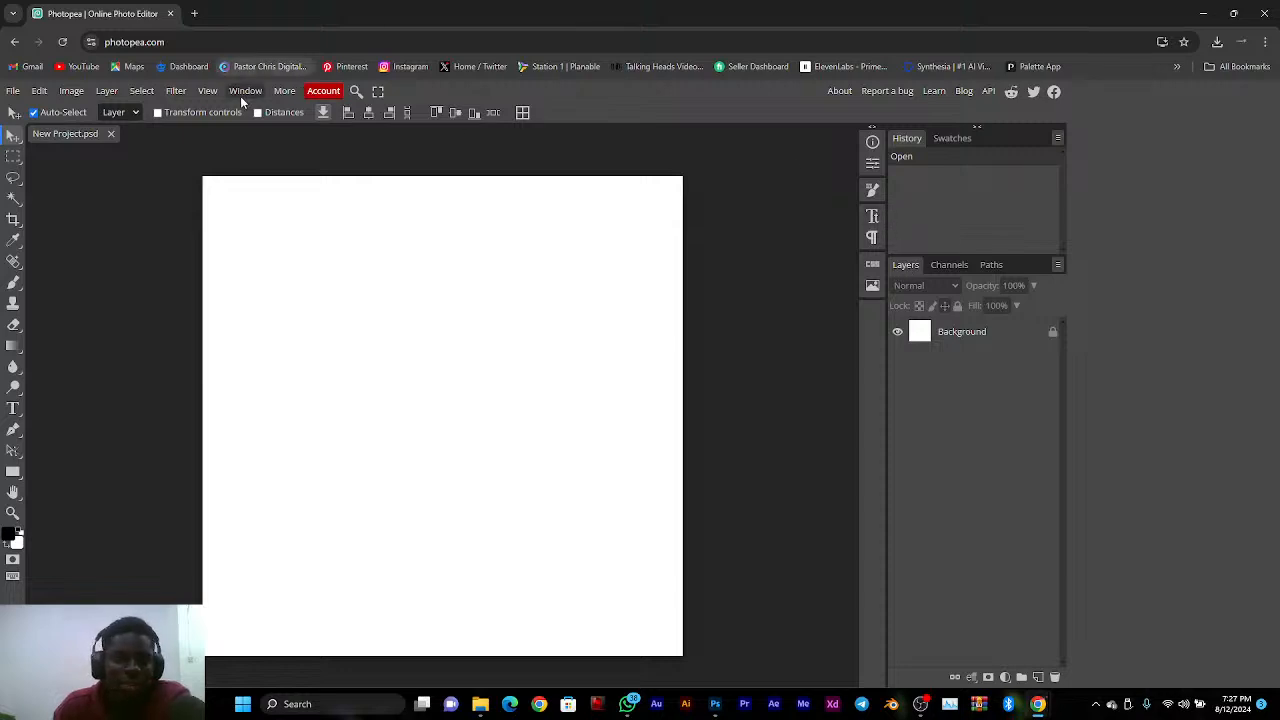
click(12, 92)
mouse_move(73, 93)
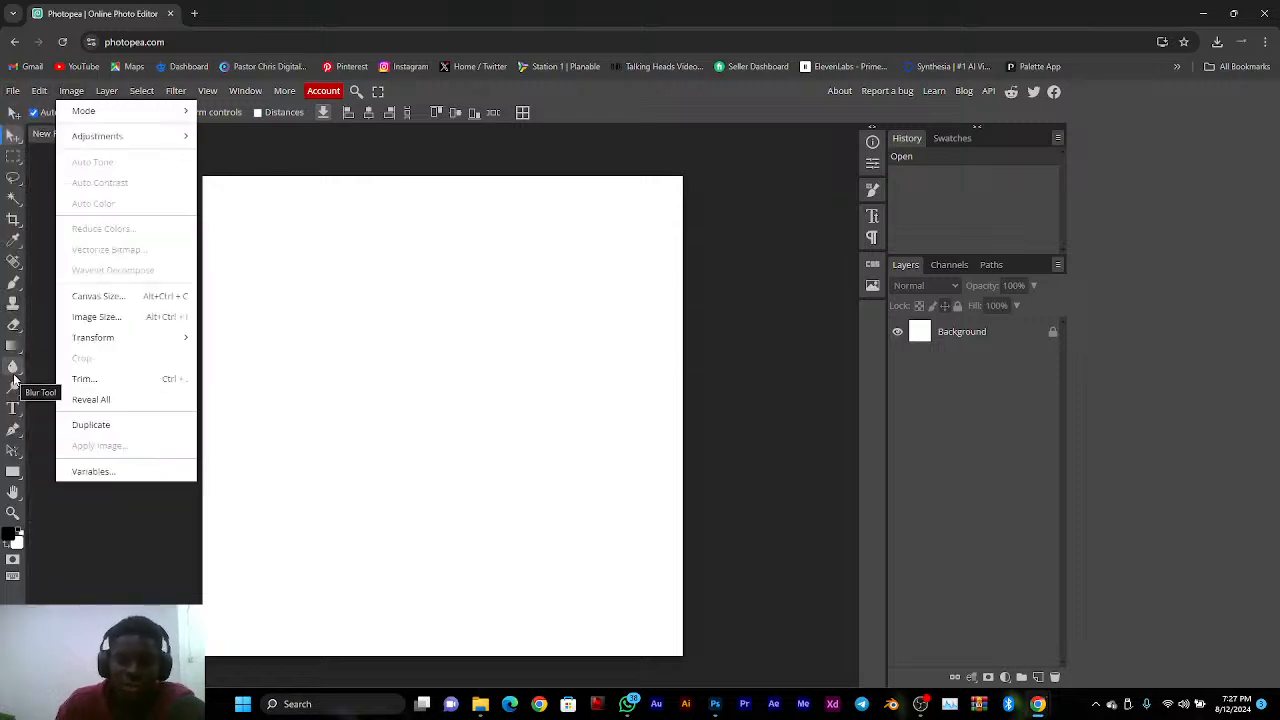
click(627, 478)
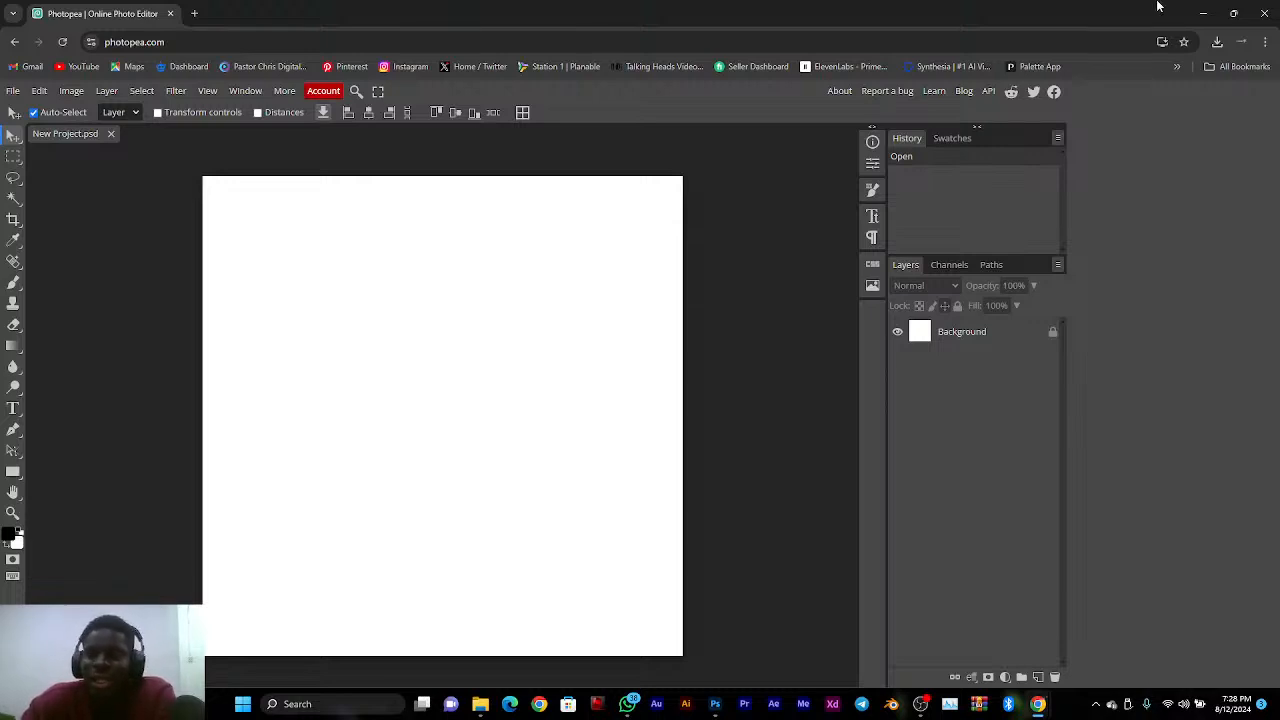
Return to Photoshop and create a new document from the recent 2000 x 2000 px at 300 ppi preset
click(1203, 13)
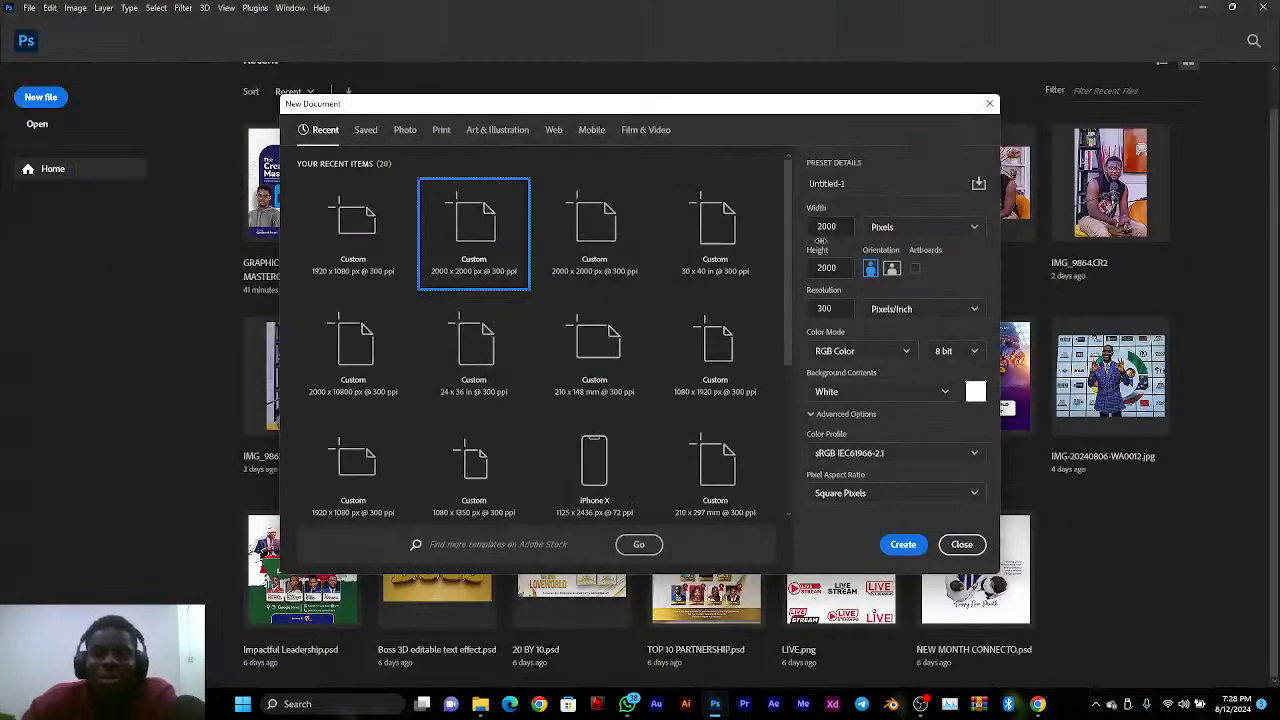
double_click(488, 207)
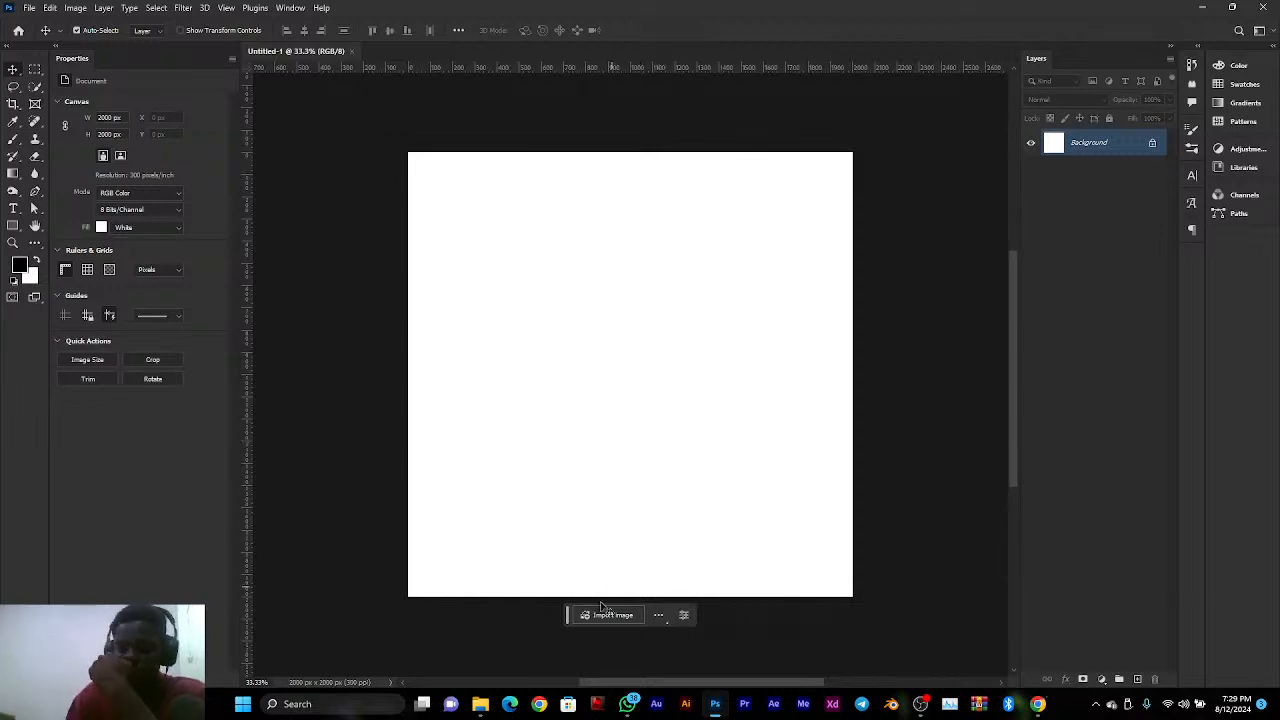
Switch to a new maximized Chrome window, search for pngegg, and open the PNGEgg website
click(539, 704)
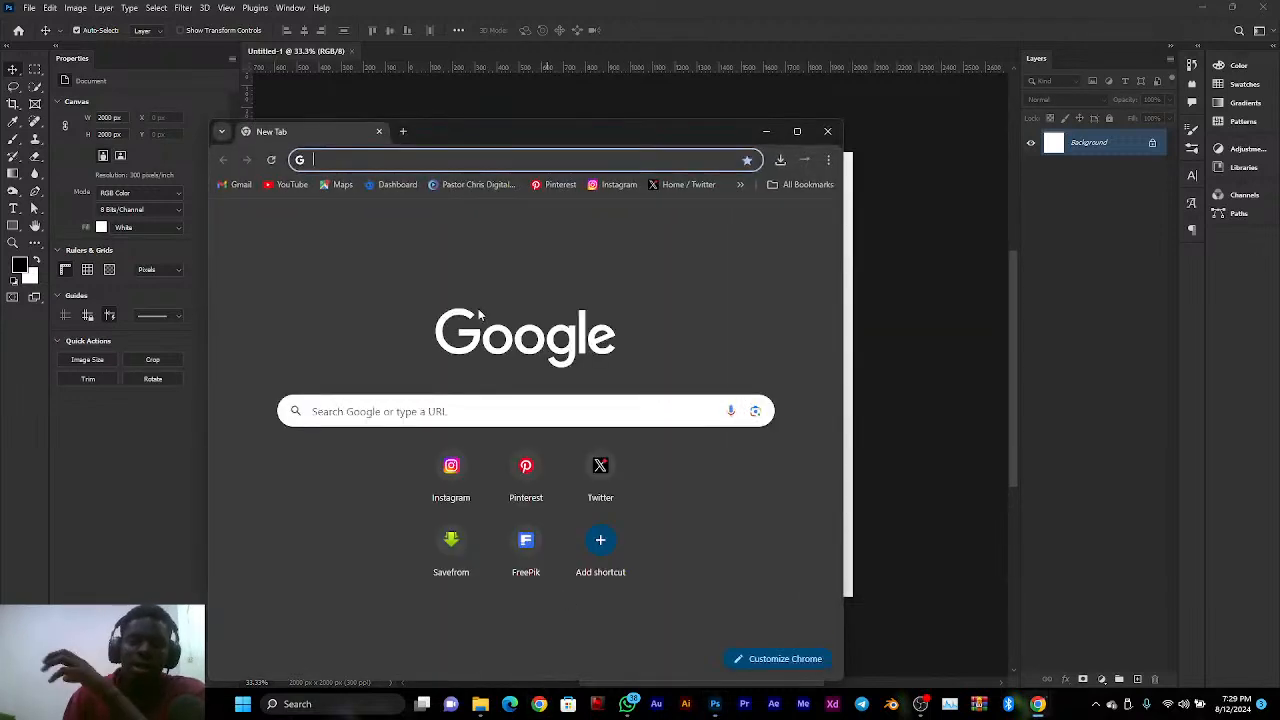
click(795, 131)
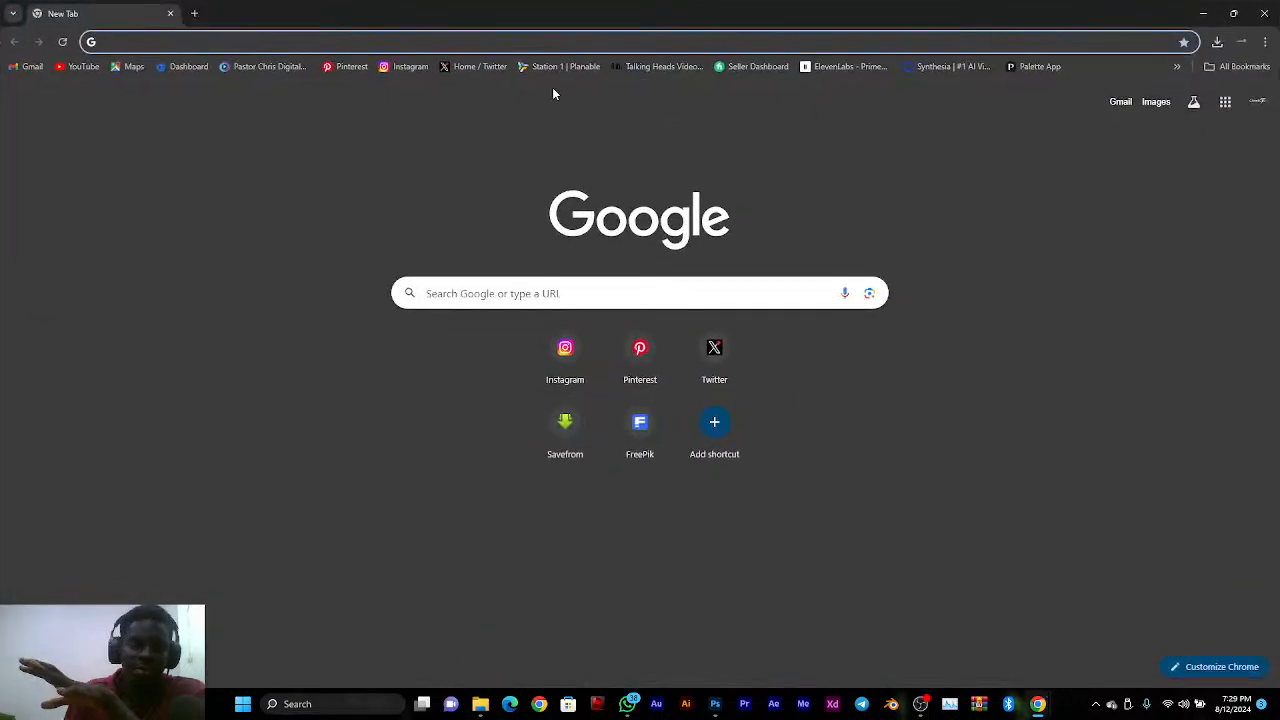
click(614, 47)
text(png)
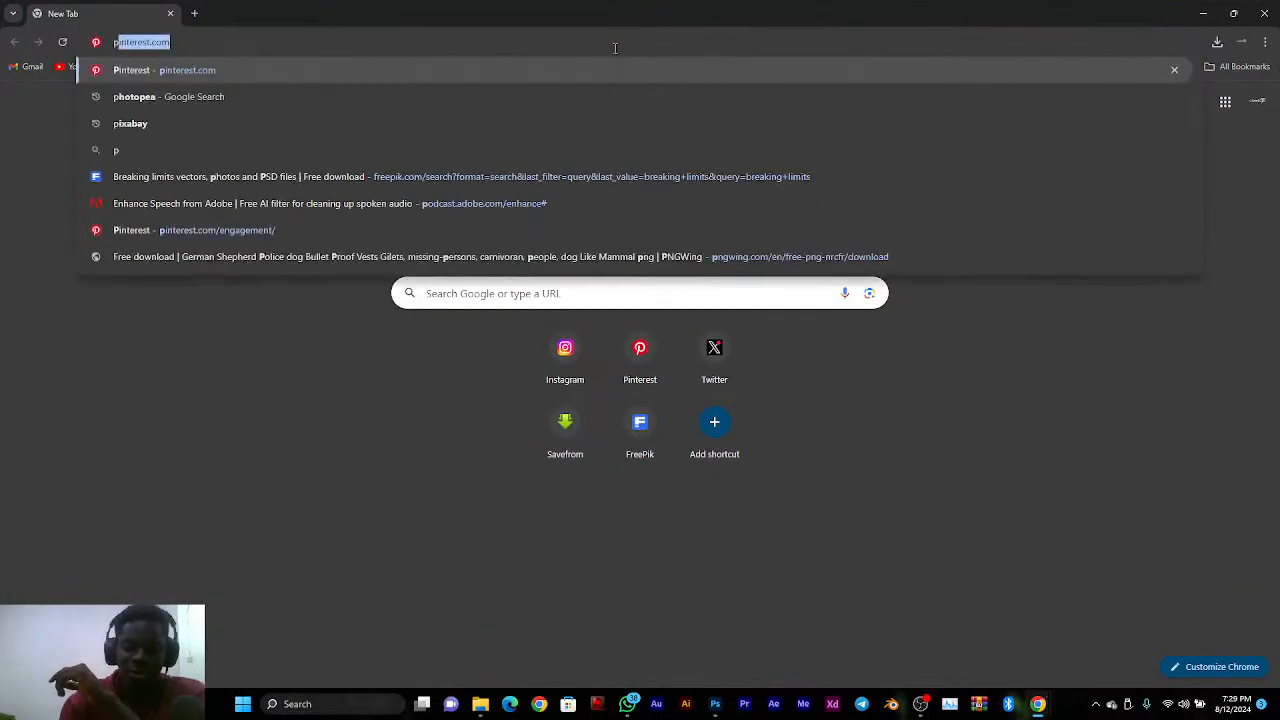
text(egg)
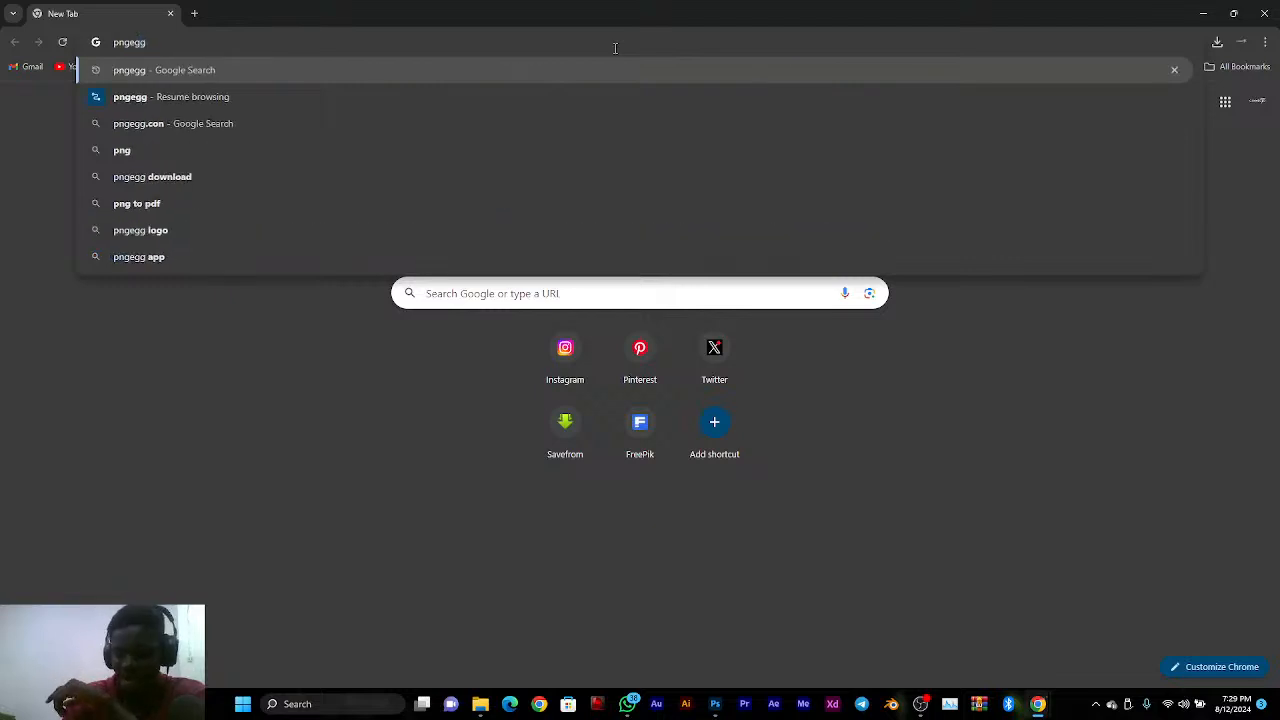
key(Return)
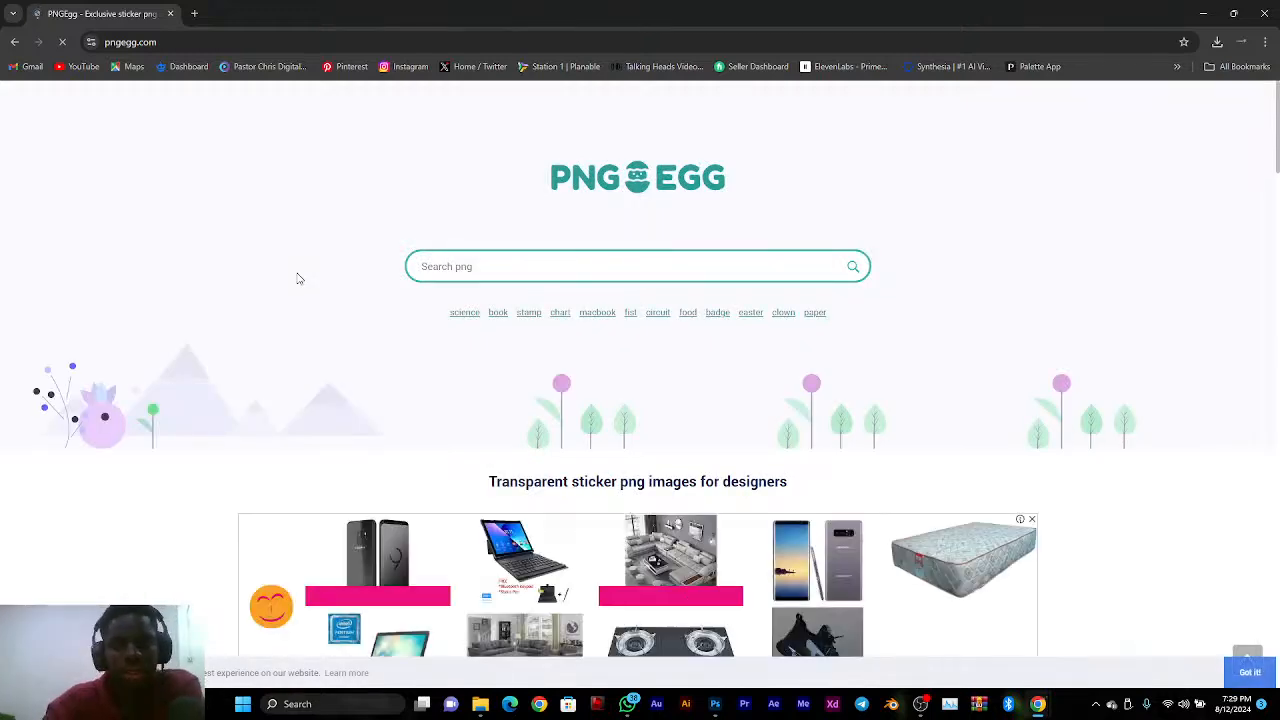
click(480, 272)
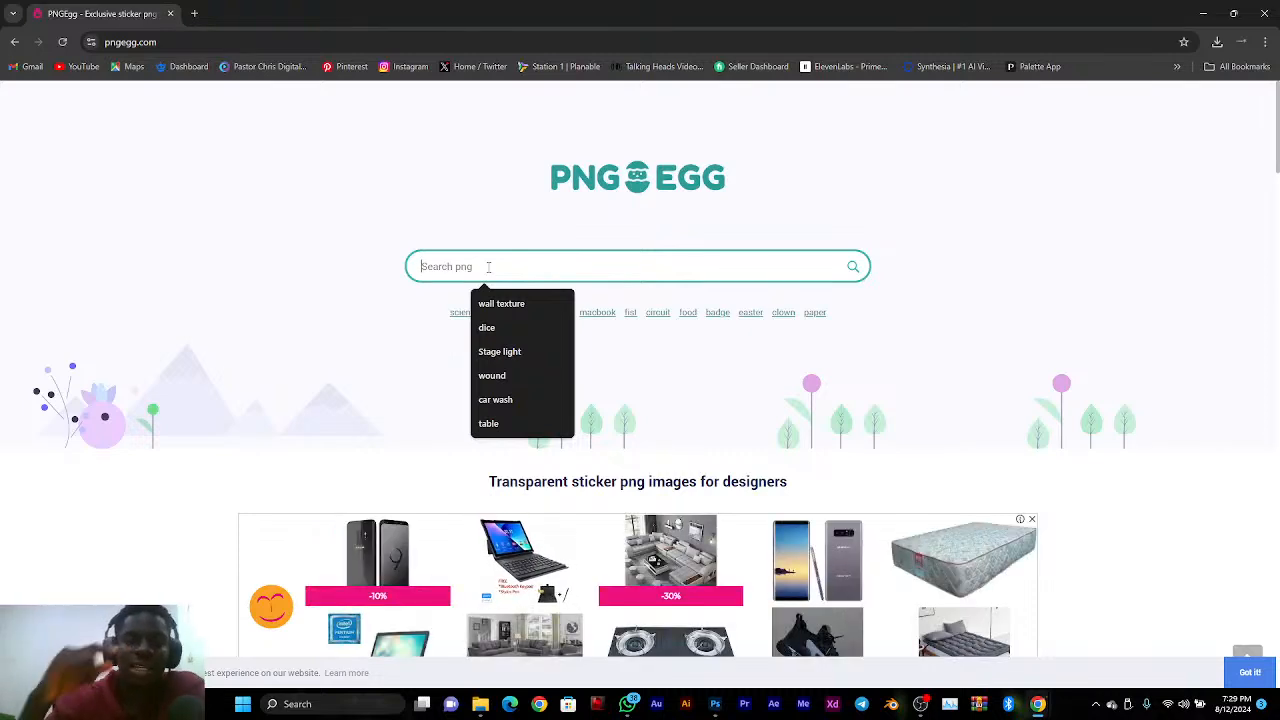
Find and view NEW MONTH CONNECTO AUGUST 2024.png from the Downloads folder in File Explorer, then return to the PNGEgg page
click(480, 704)
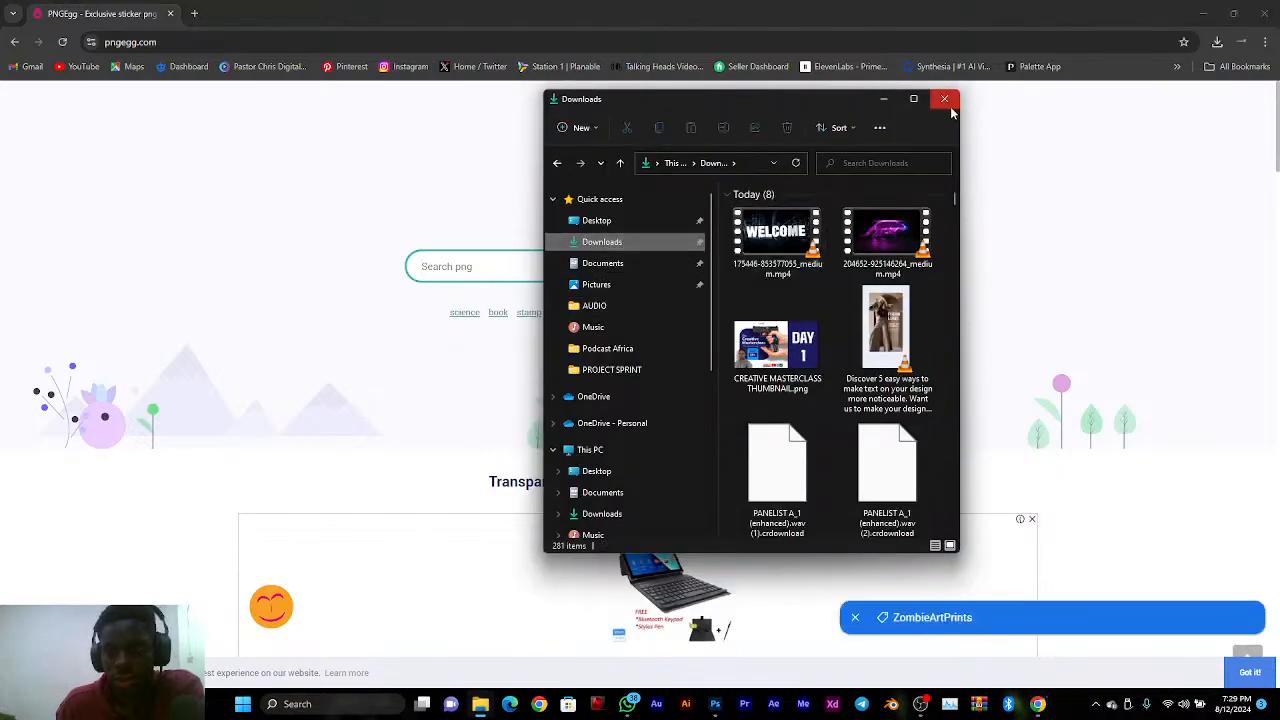
click(913, 99)
scroll(528, 328, down, 15)
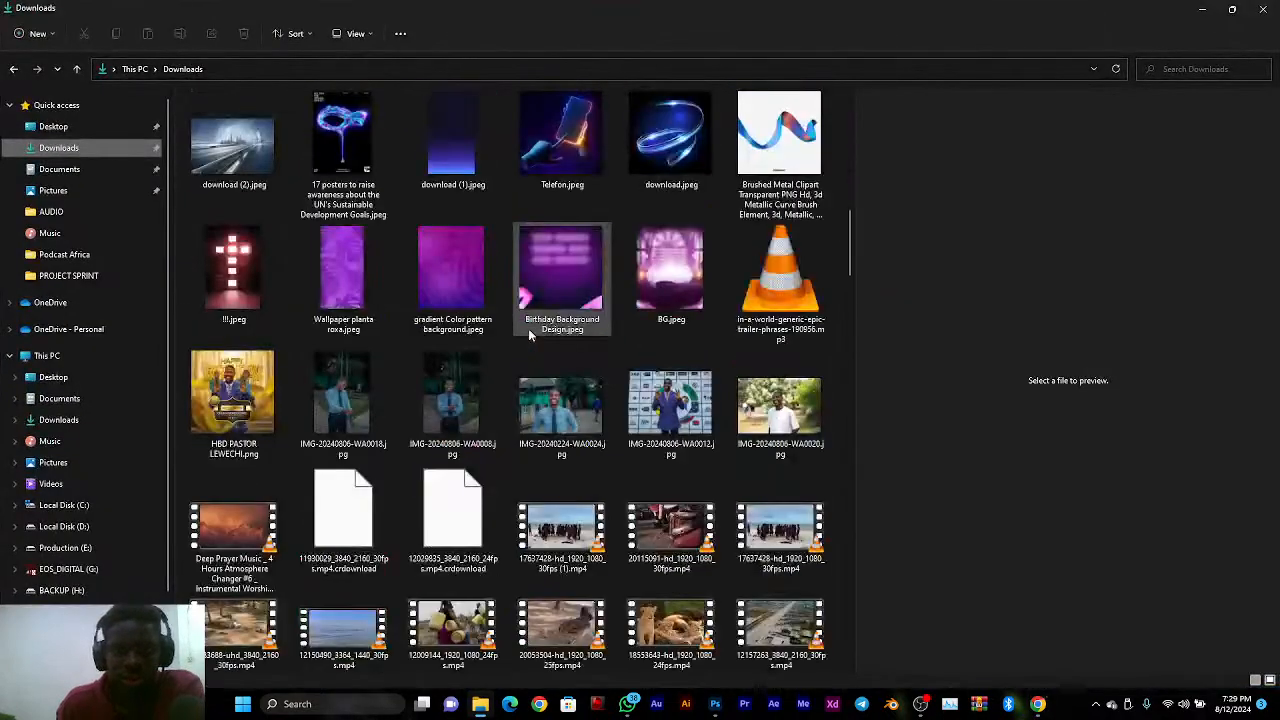
scroll(546, 334, down, 10)
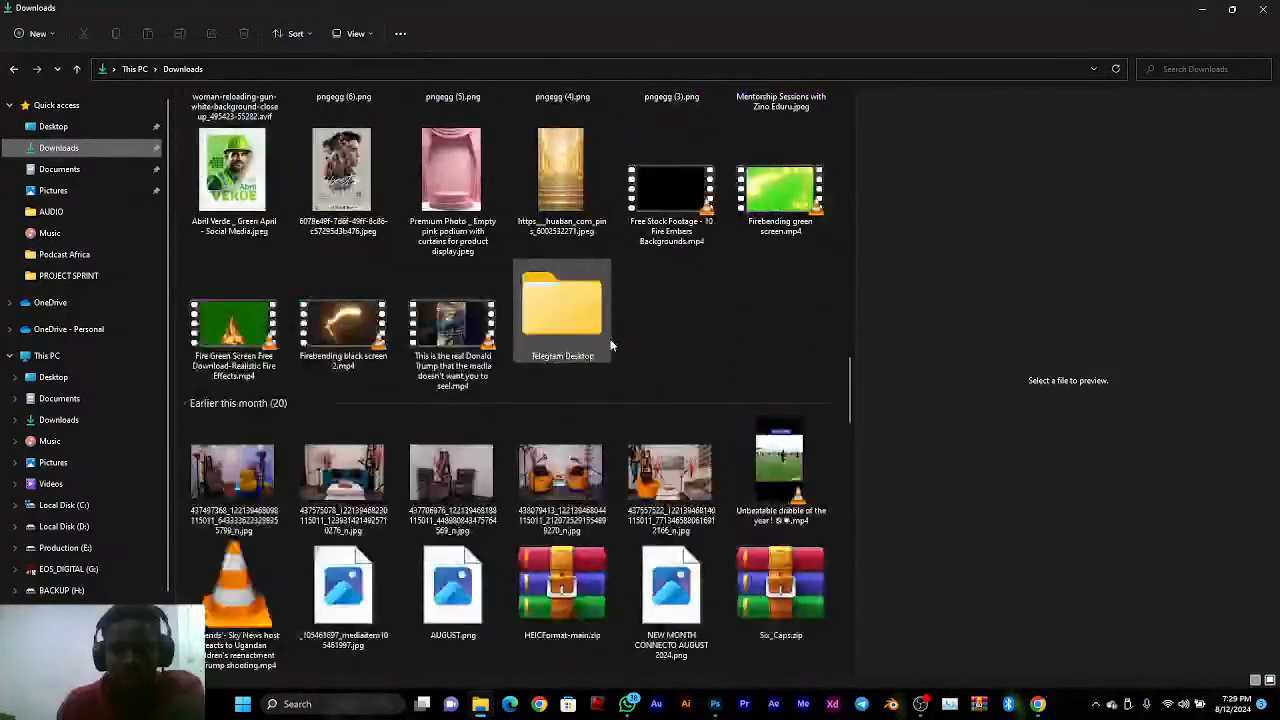
click(668, 335)
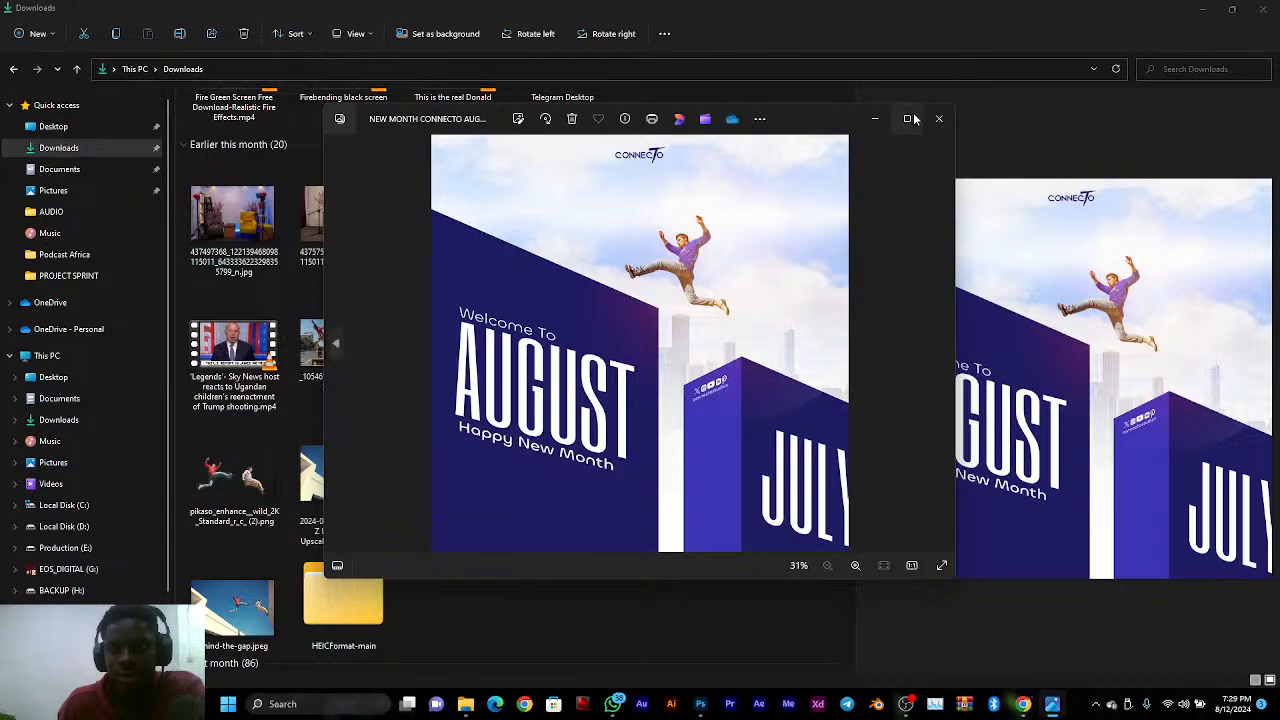
click(904, 117)
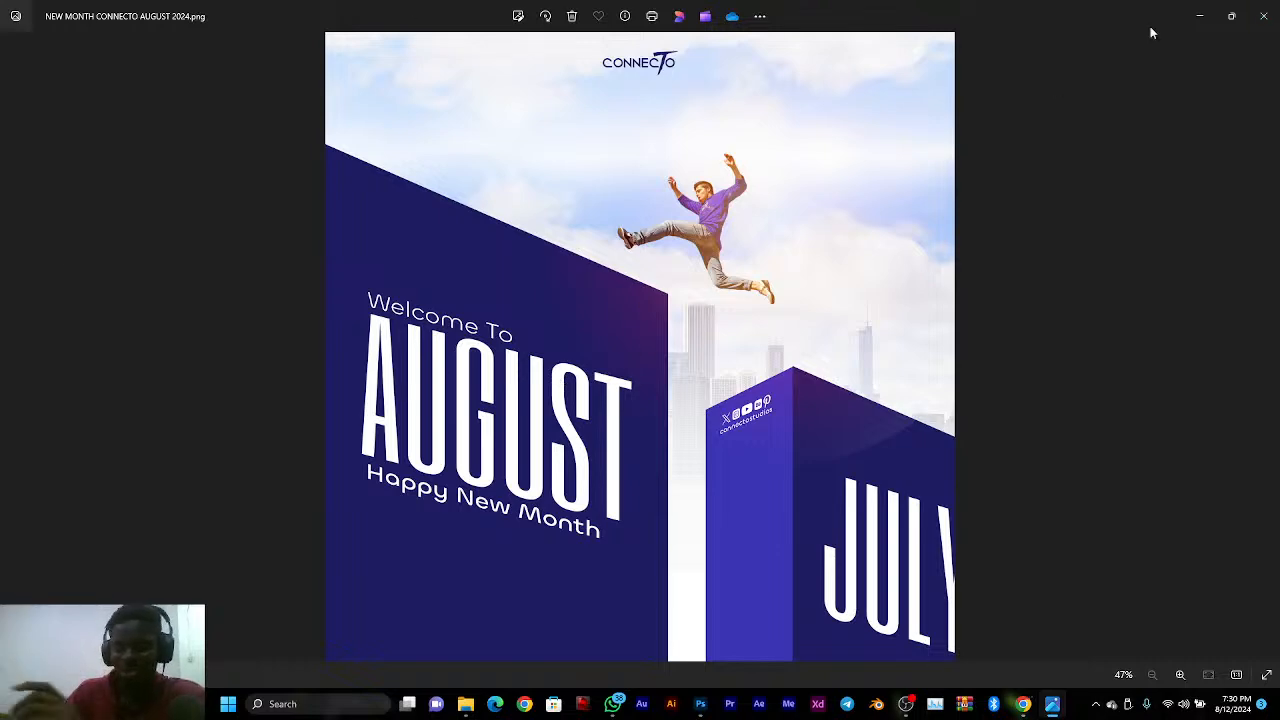
click(1264, 16)
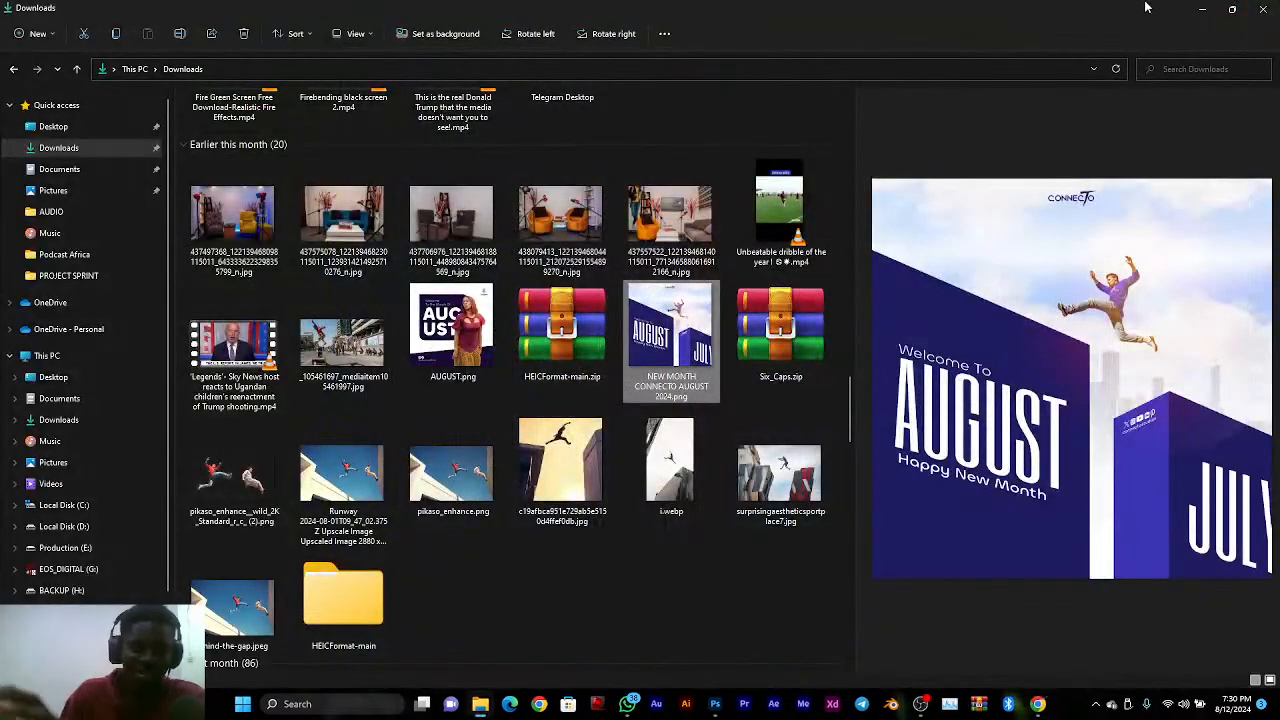
scroll(586, 358, up, 20)
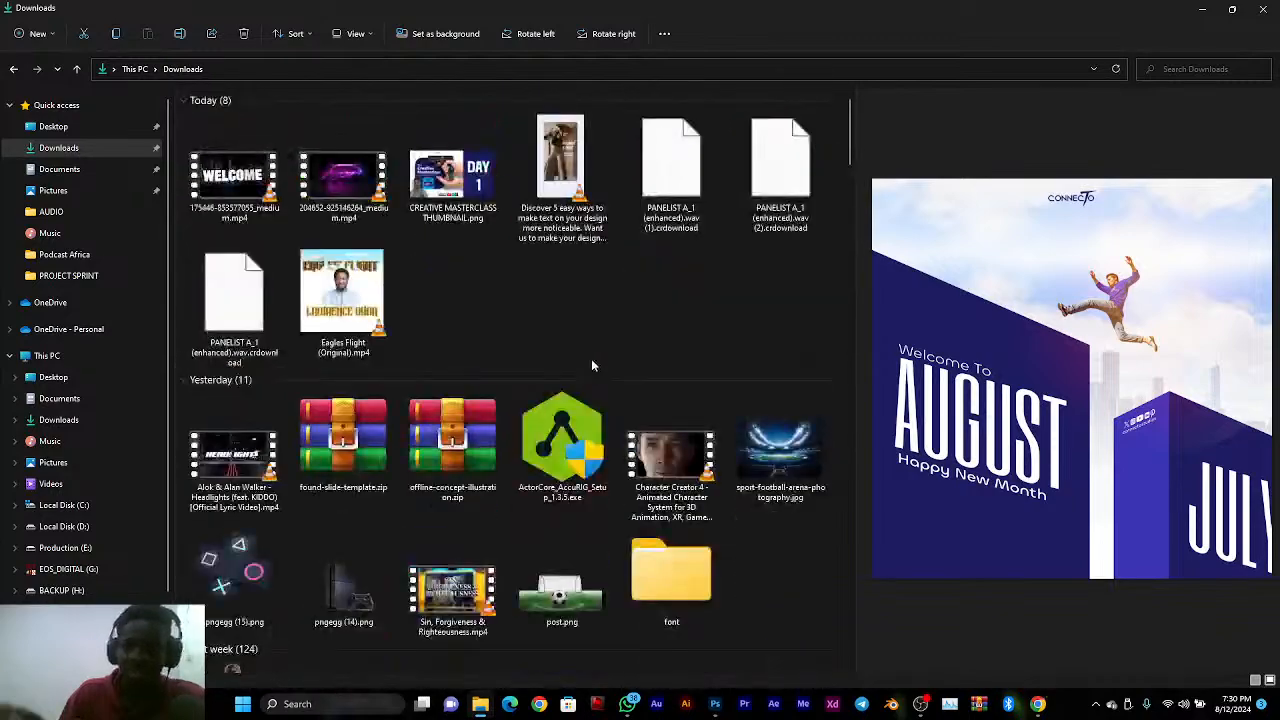
click(1200, 8)
click(545, 492)
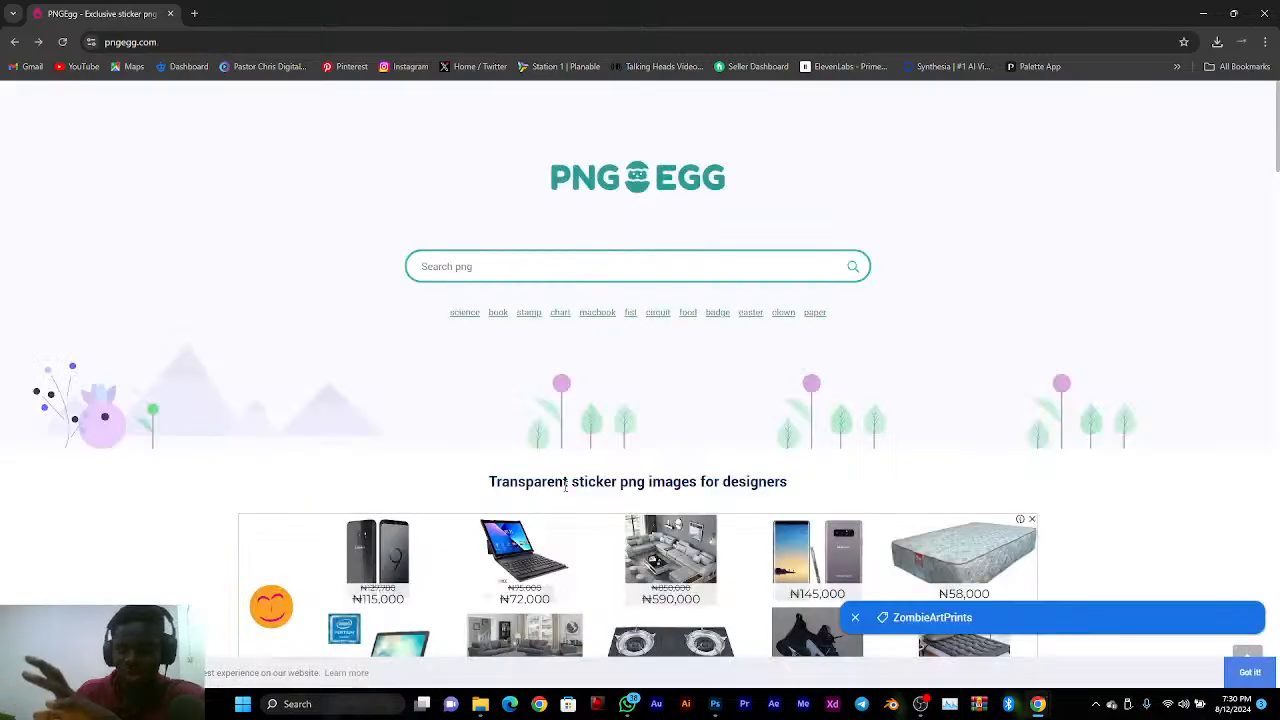
Search PNGEgg for jewelry images
click(590, 276)
text(jewel)
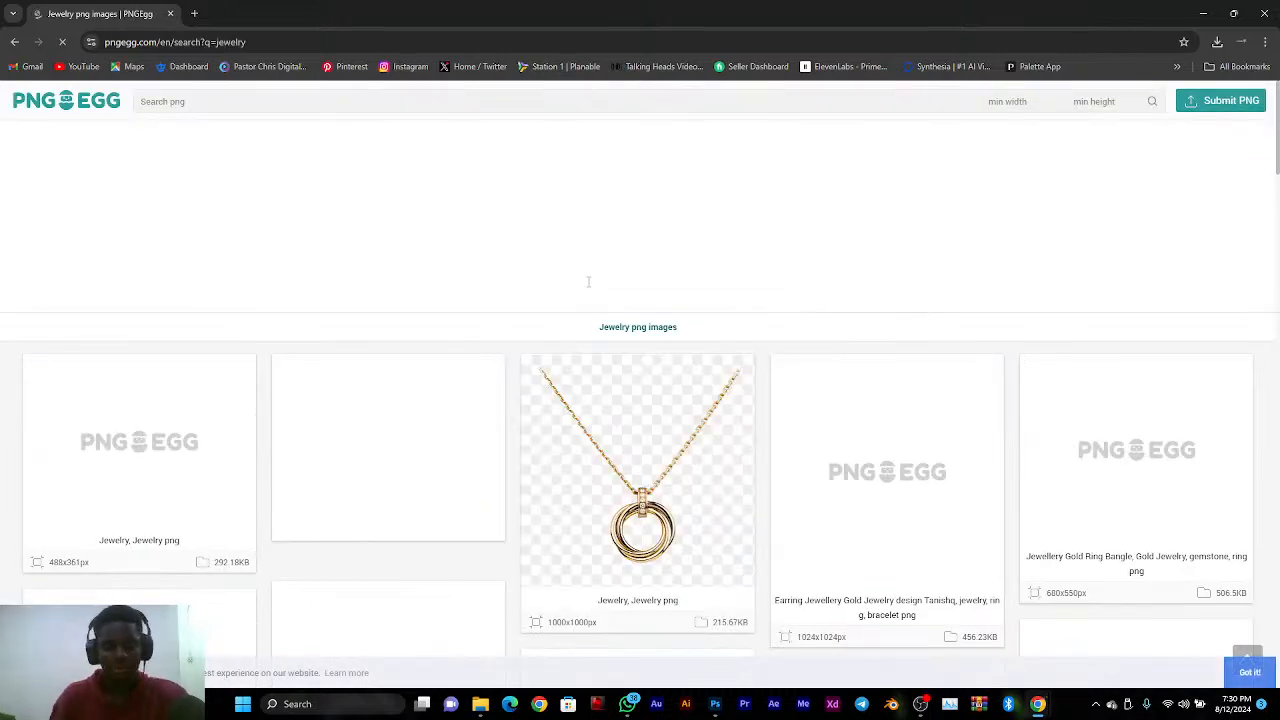
Open the gold earrings and the gold ring-pendant necklace from the jewelry results in separate new tabs
scroll(640, 310, down, 2)
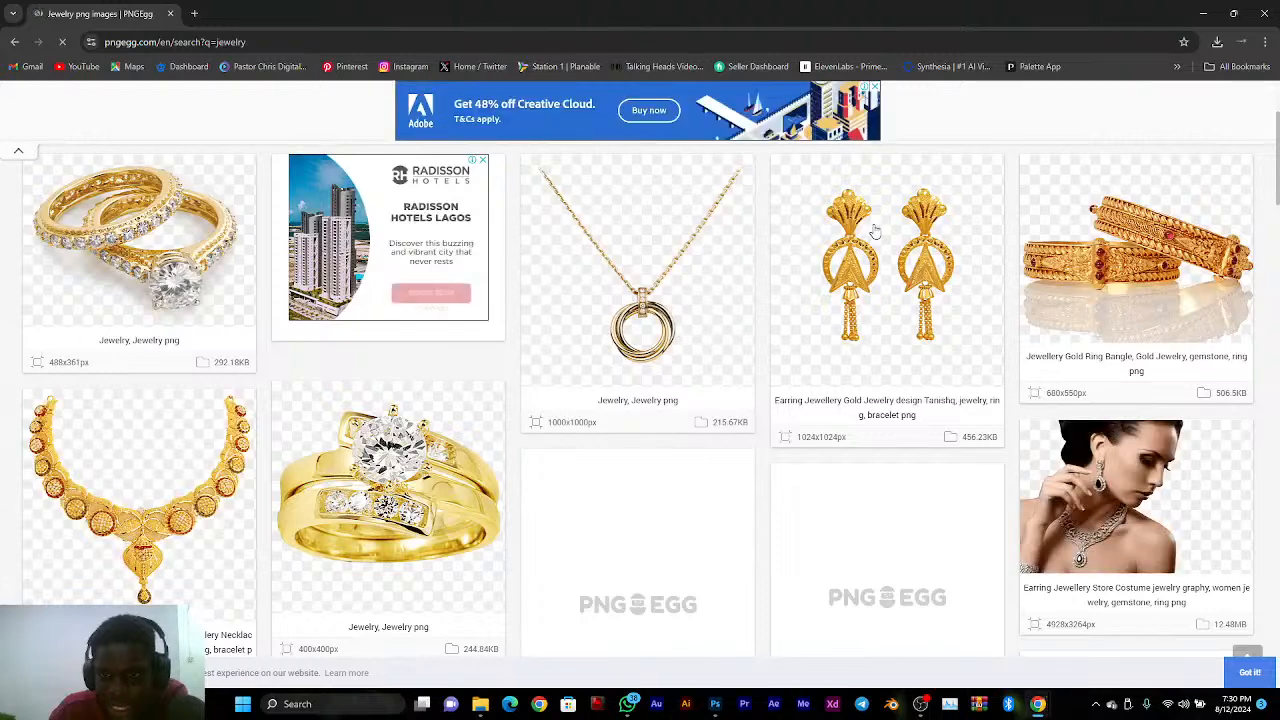
right_click(899, 231)
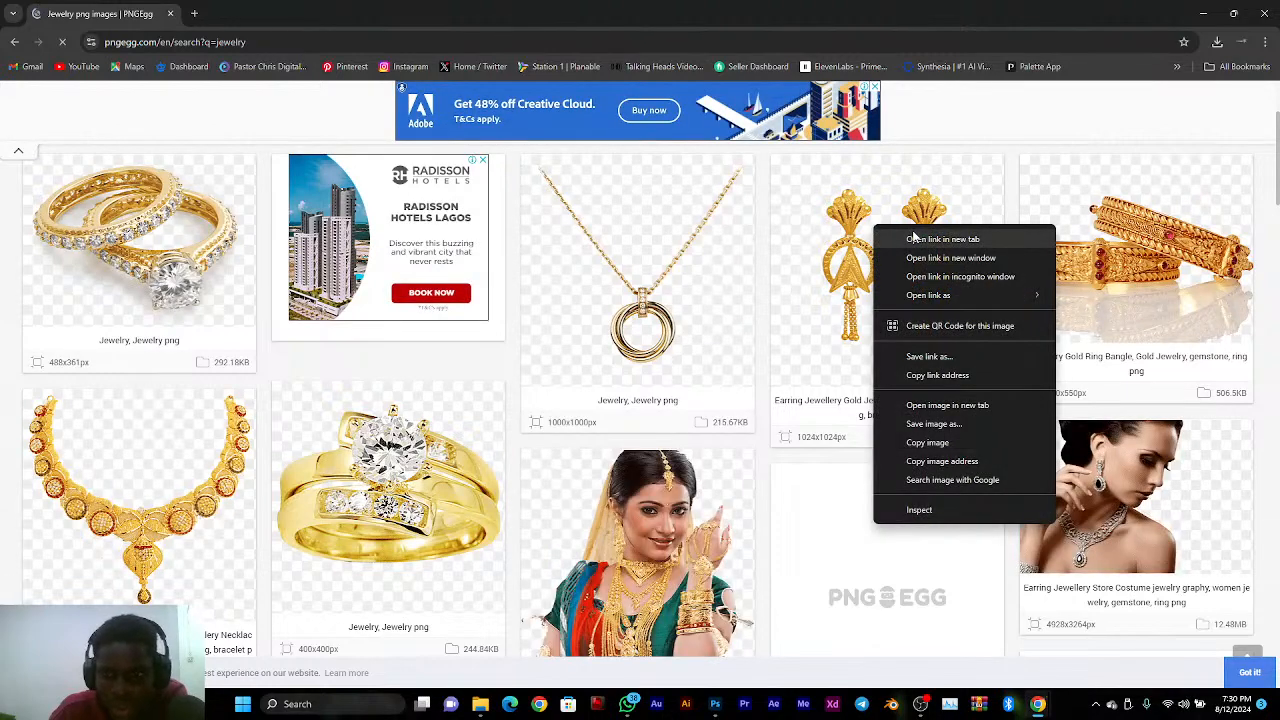
click(913, 241)
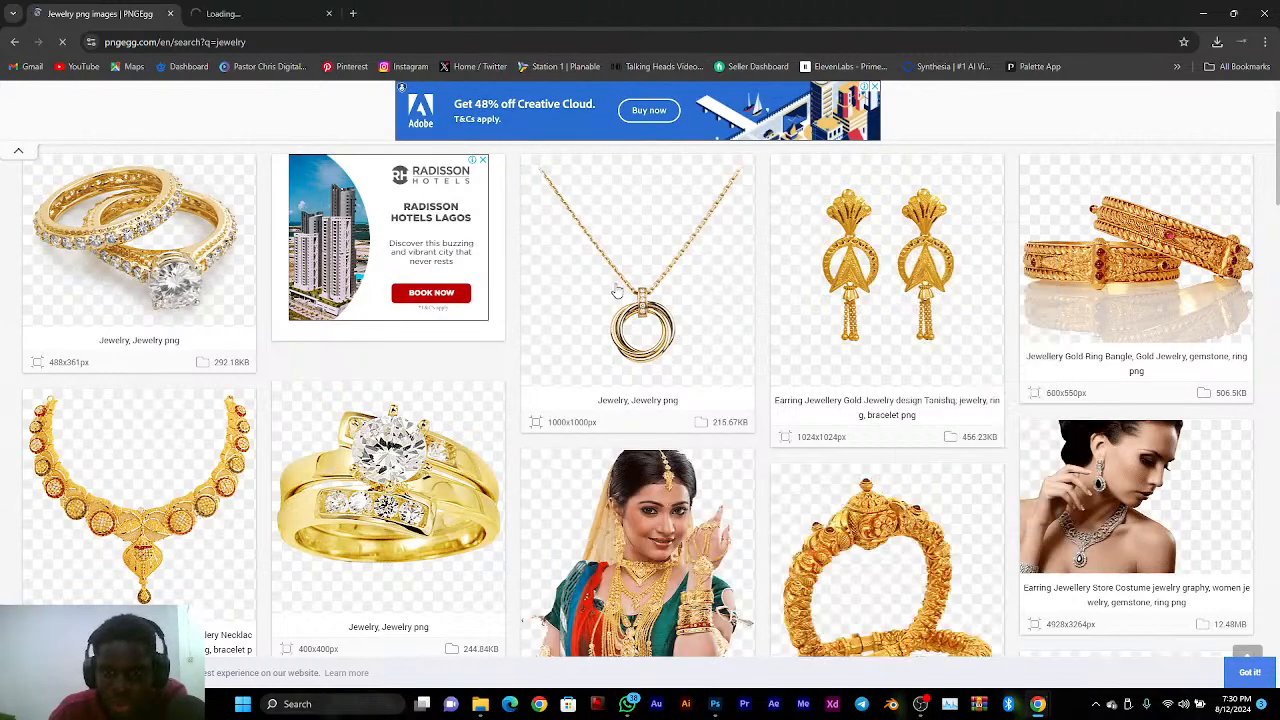
right_click(670, 262)
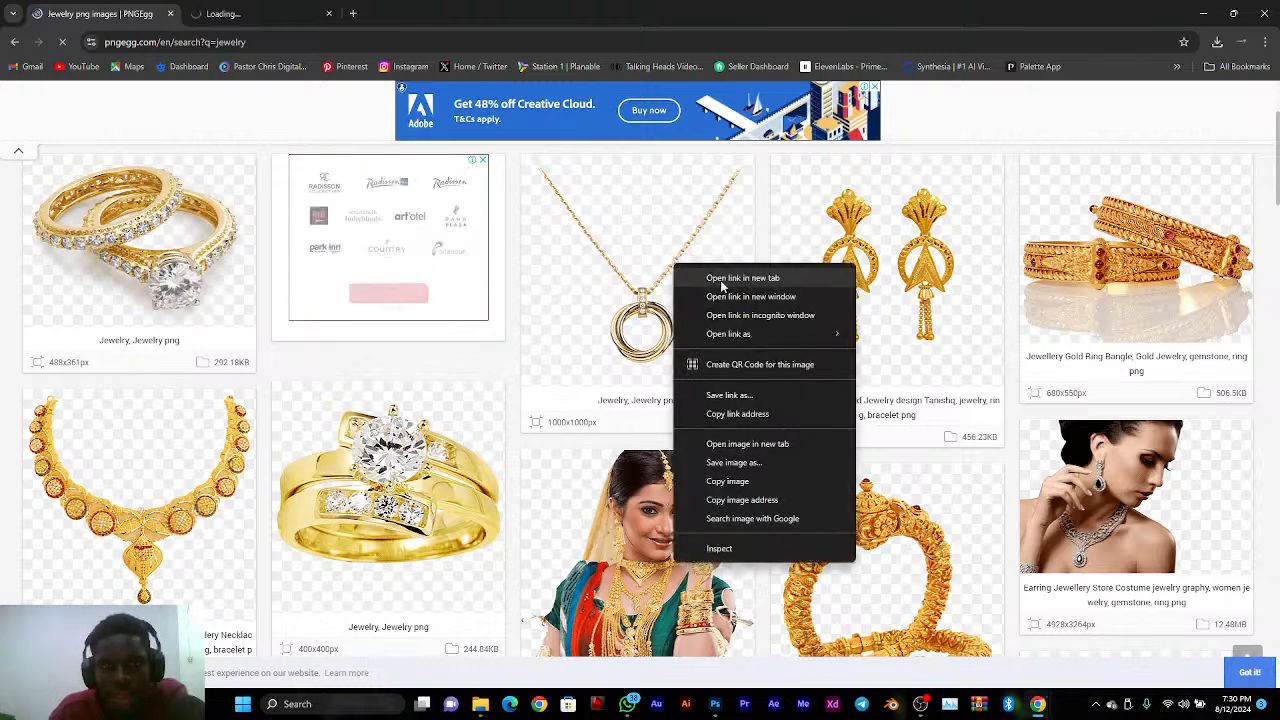
click(720, 271)
click(242, 10)
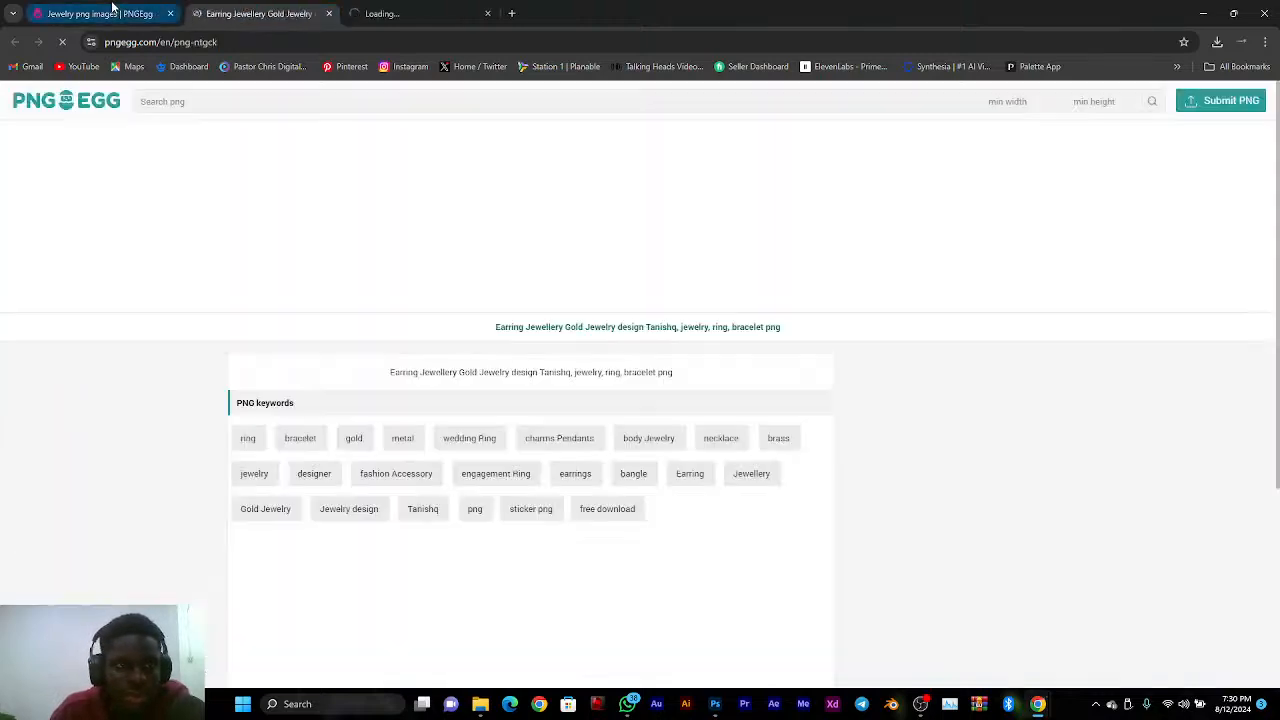
Browse further jewelry results, then open the free-download pages for the ring-pendant necklace and the gold earrings
click(114, 11)
scroll(588, 360, down, 3)
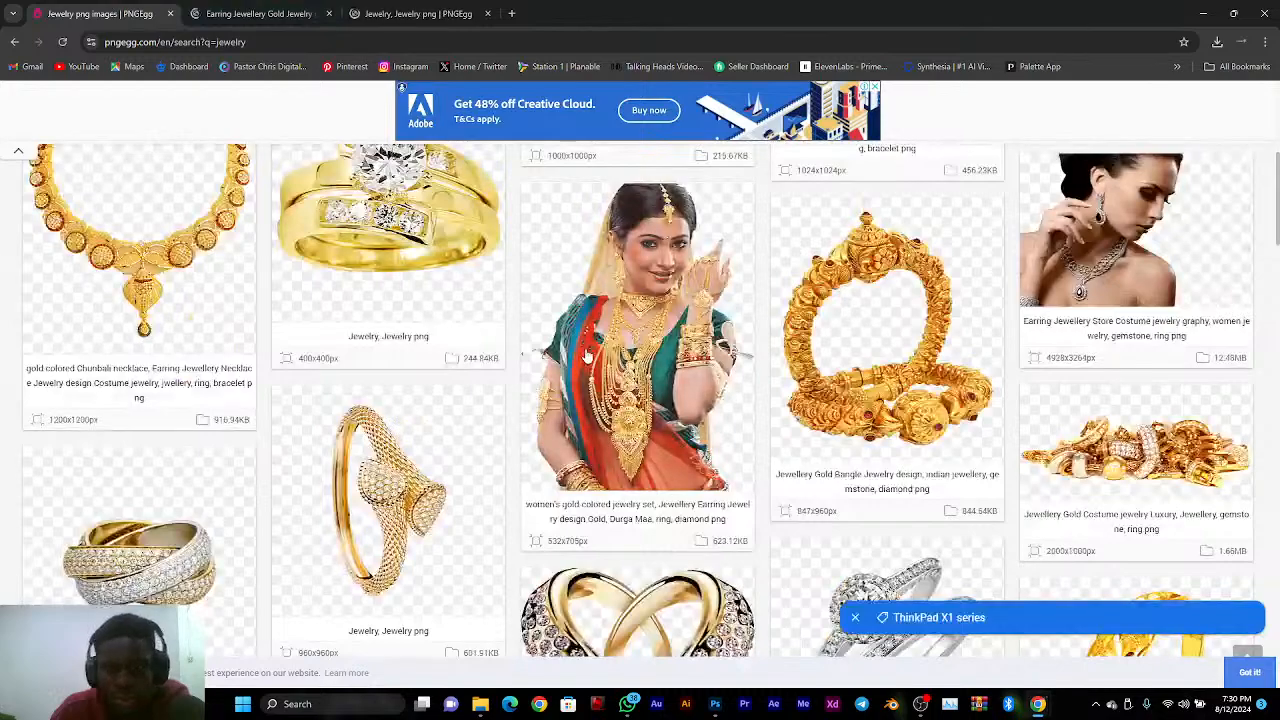
scroll(588, 360, down, 3)
scroll(588, 360, up, 3)
scroll(588, 360, up, 5)
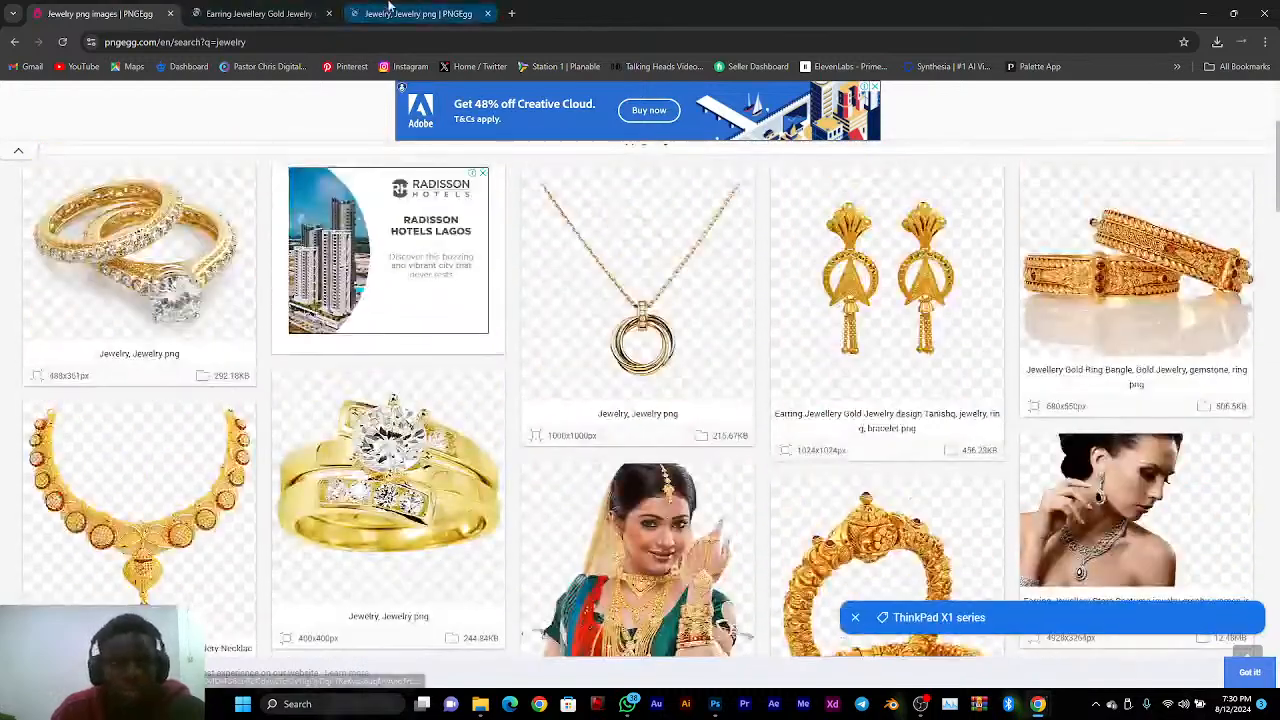
click(418, 13)
scroll(491, 323, down, 5)
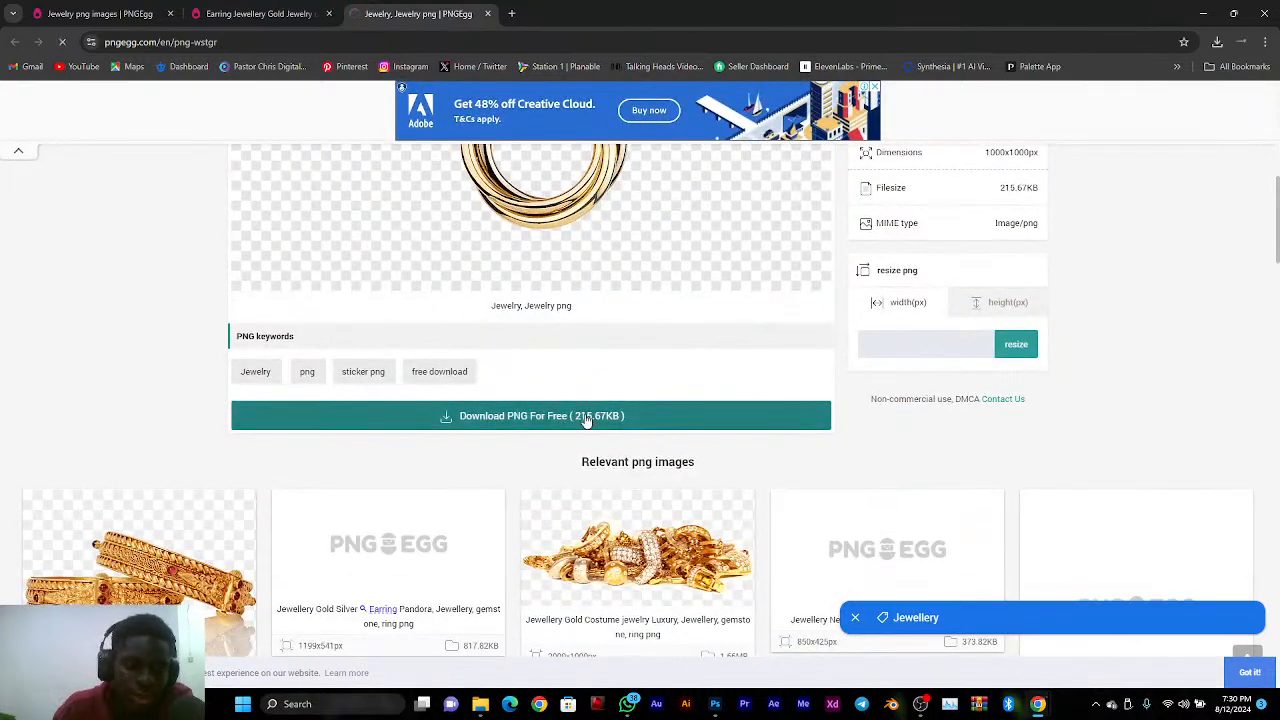
click(277, 13)
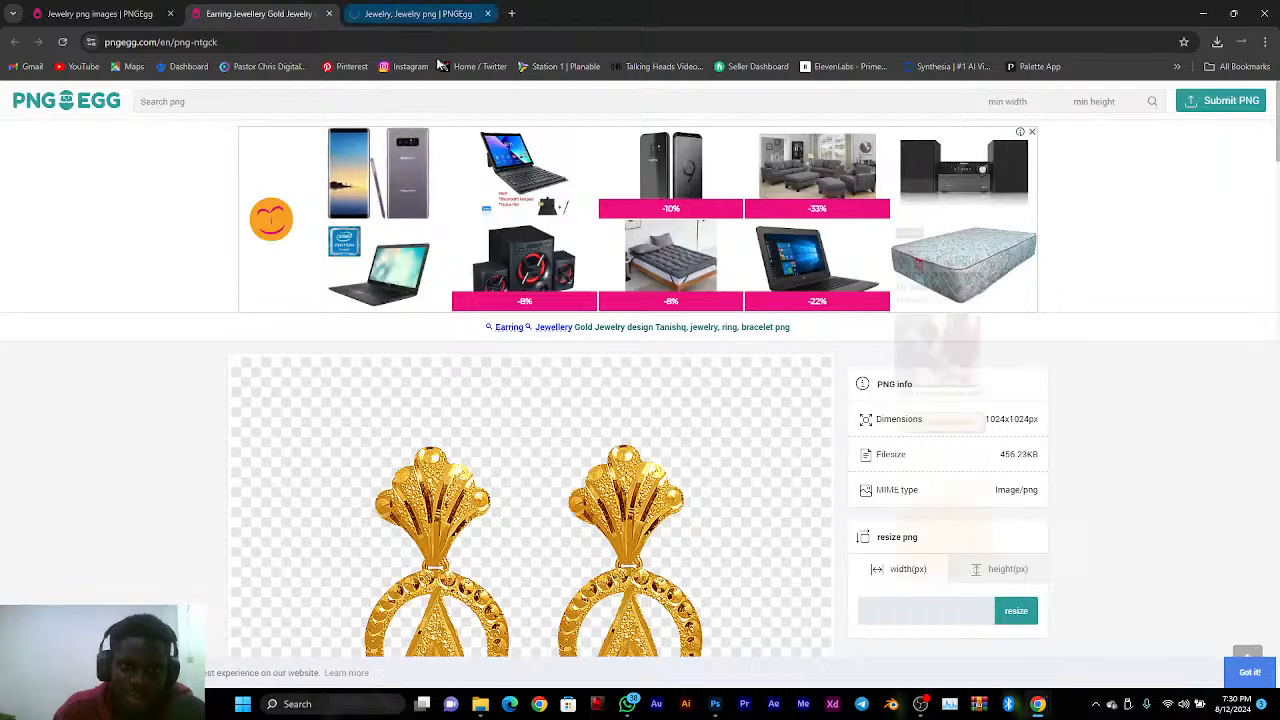
scroll(546, 523, down, 8)
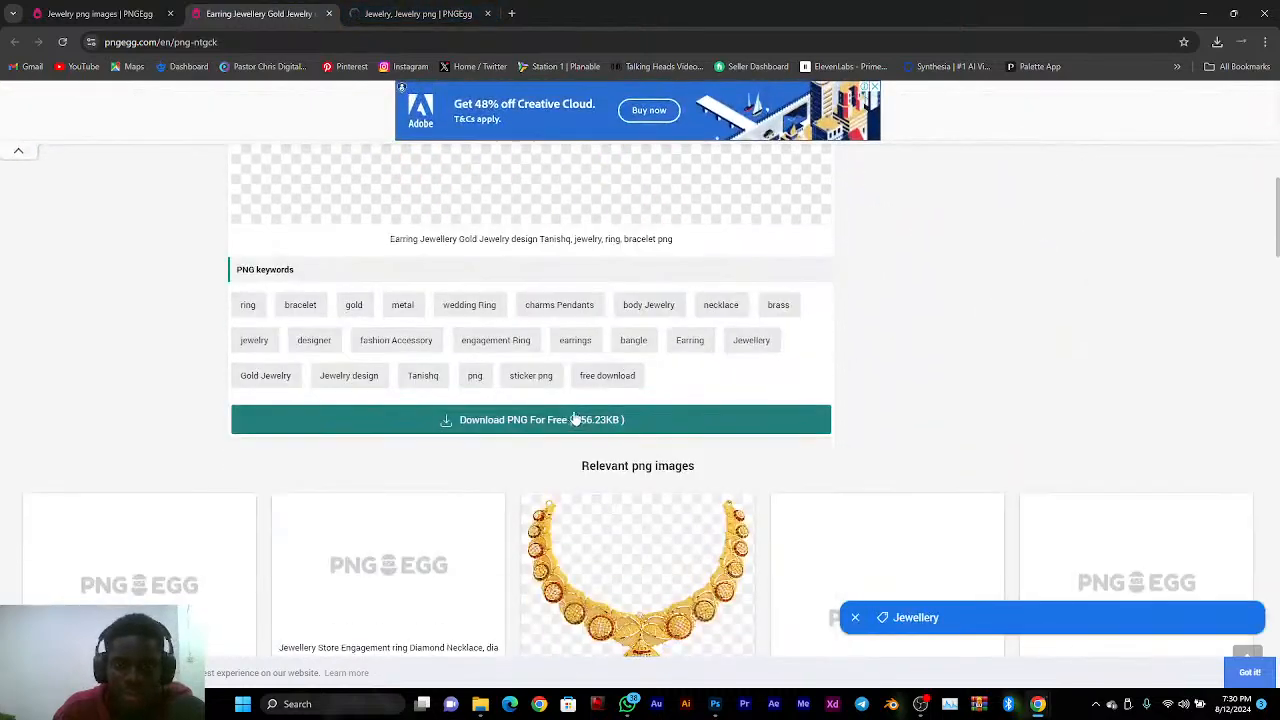
click(410, 12)
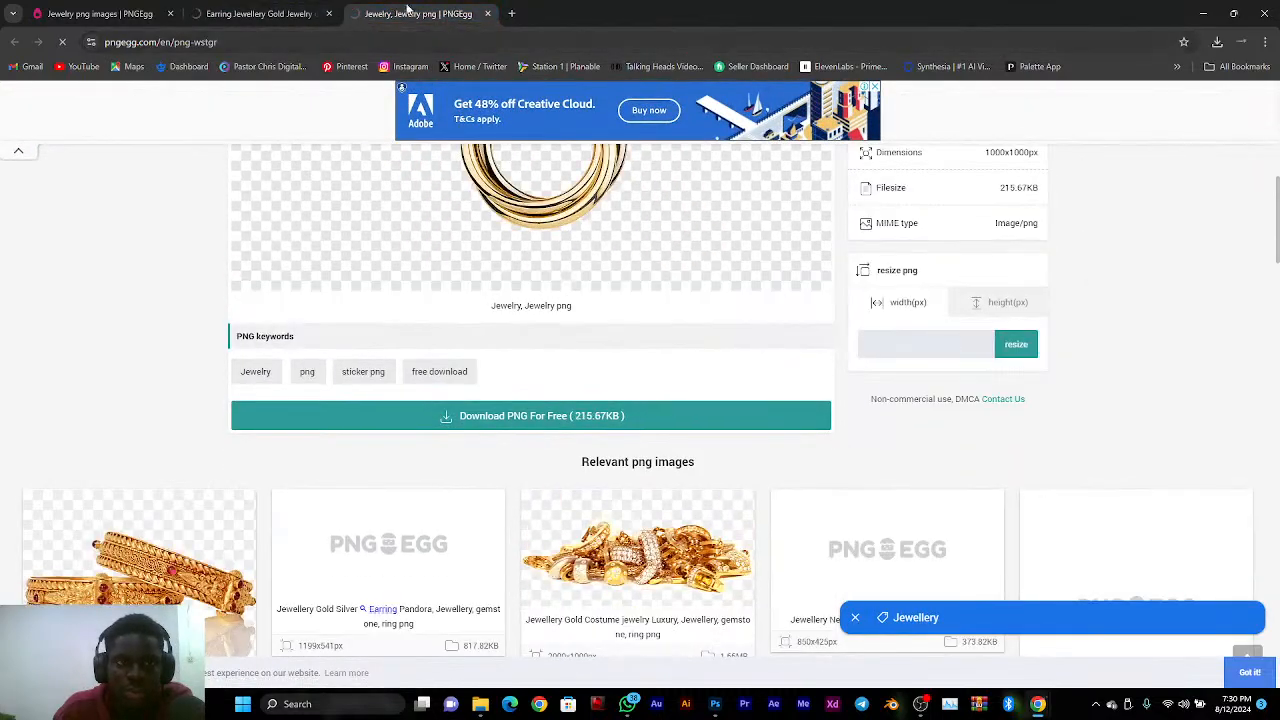
click(236, 8)
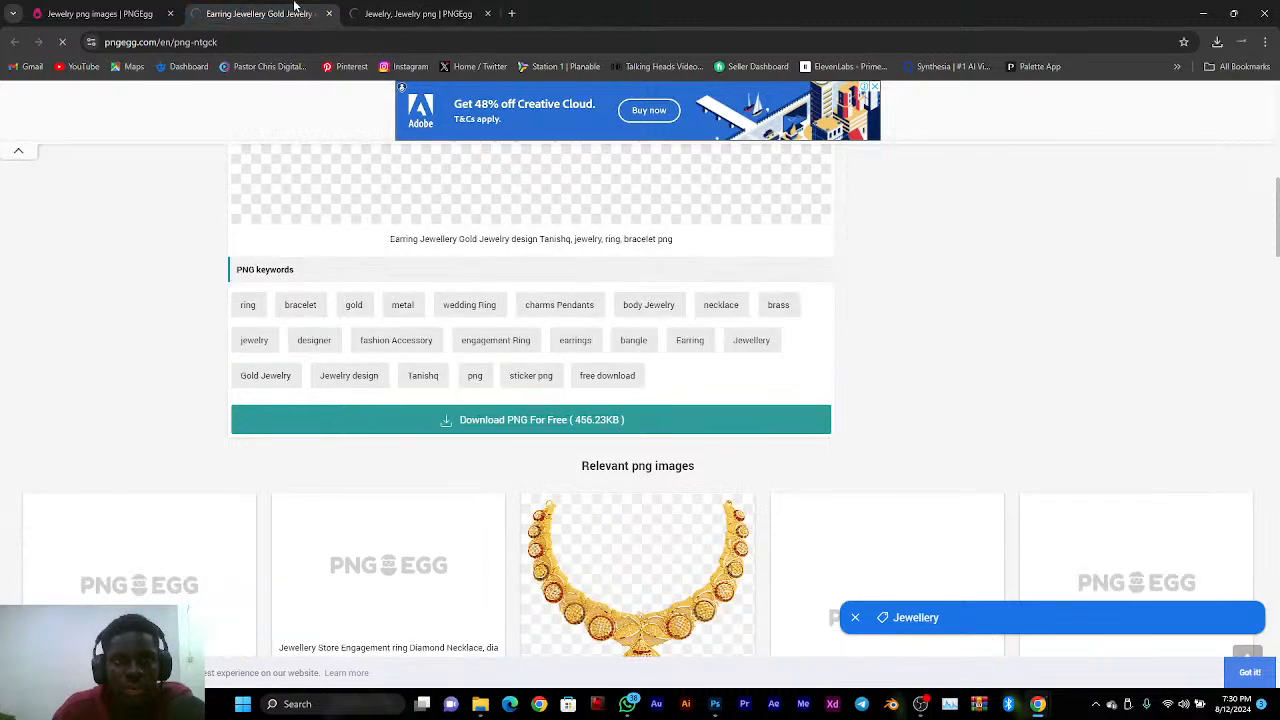
click(432, 8)
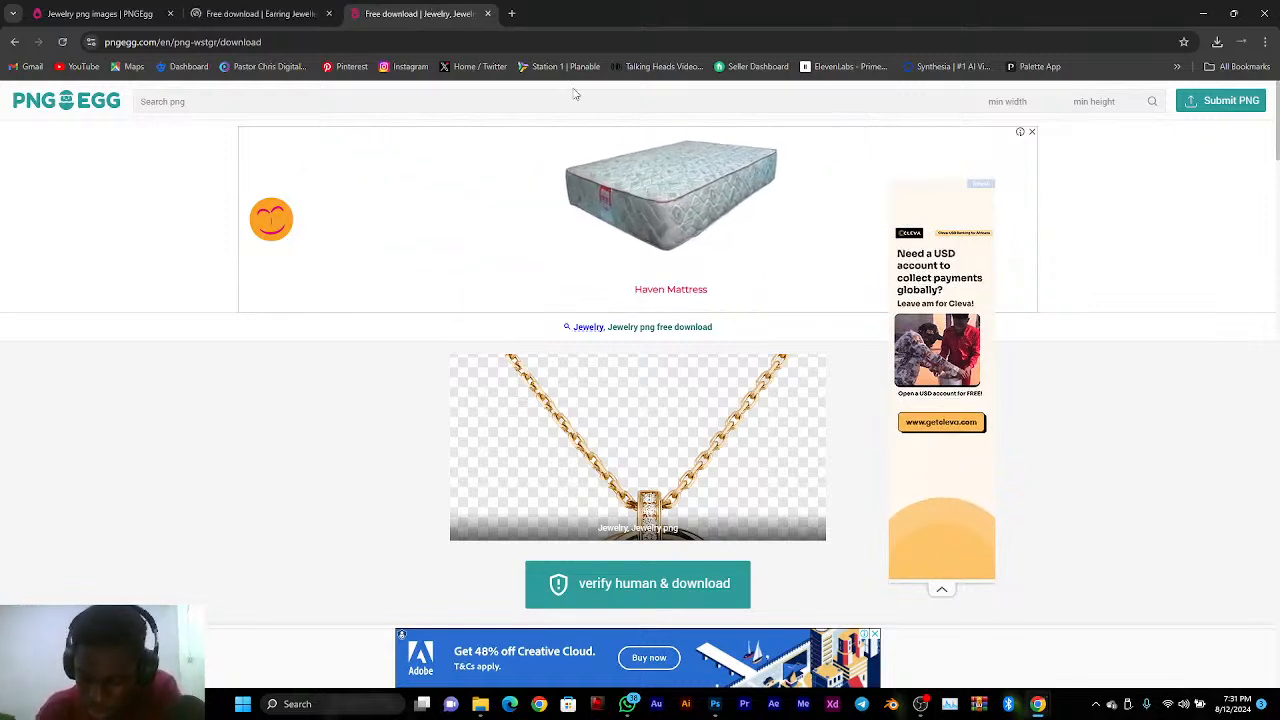
Complete the human verification on the necklace's page to download its PNG
click(640, 585)
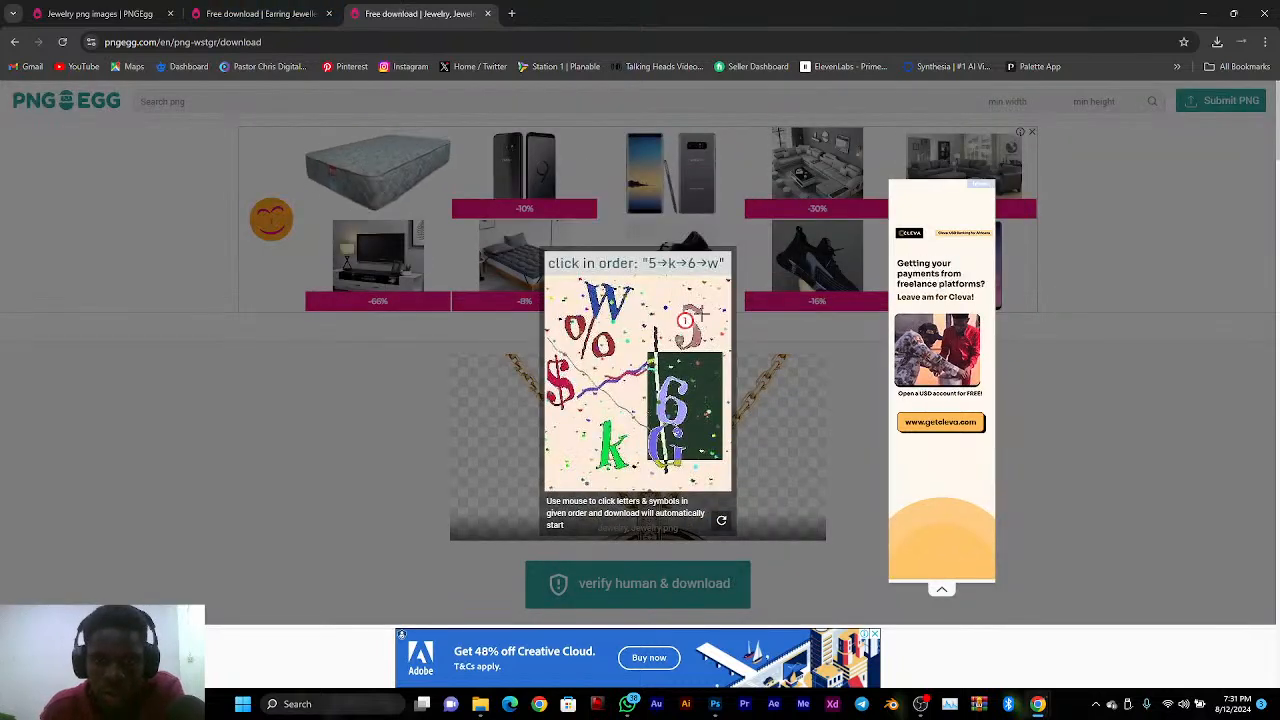
click(606, 447)
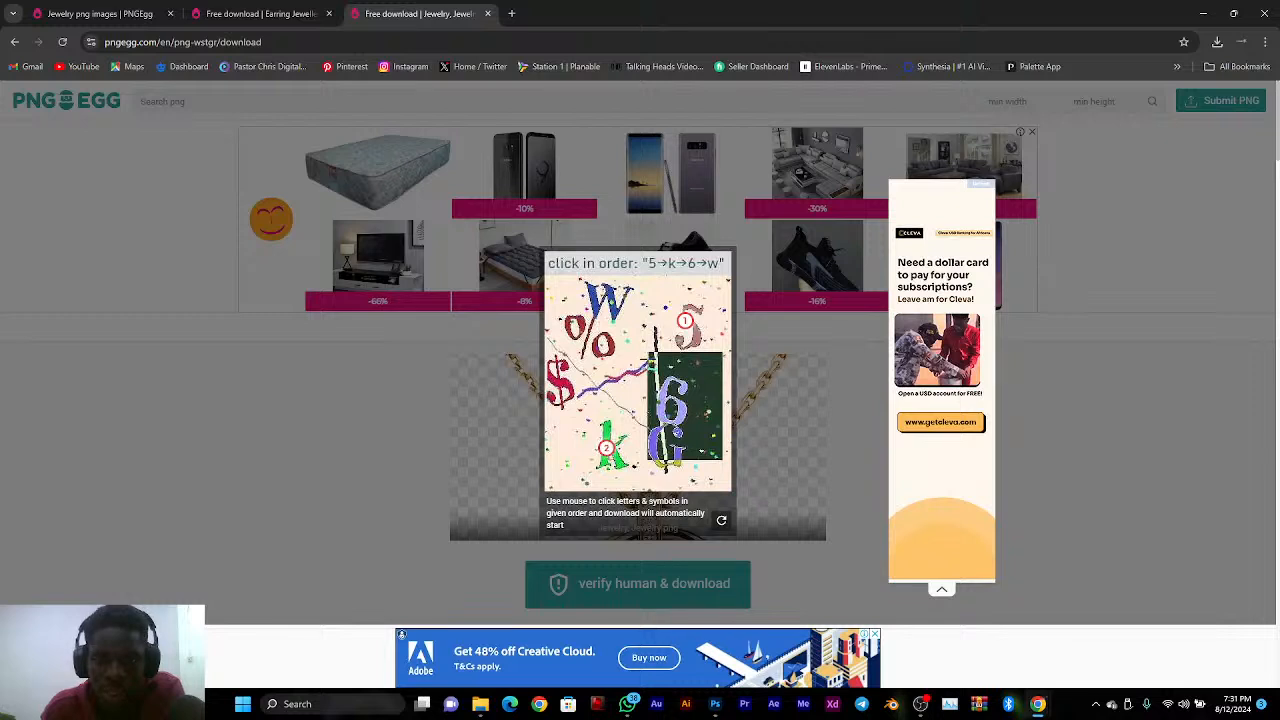
click(660, 398)
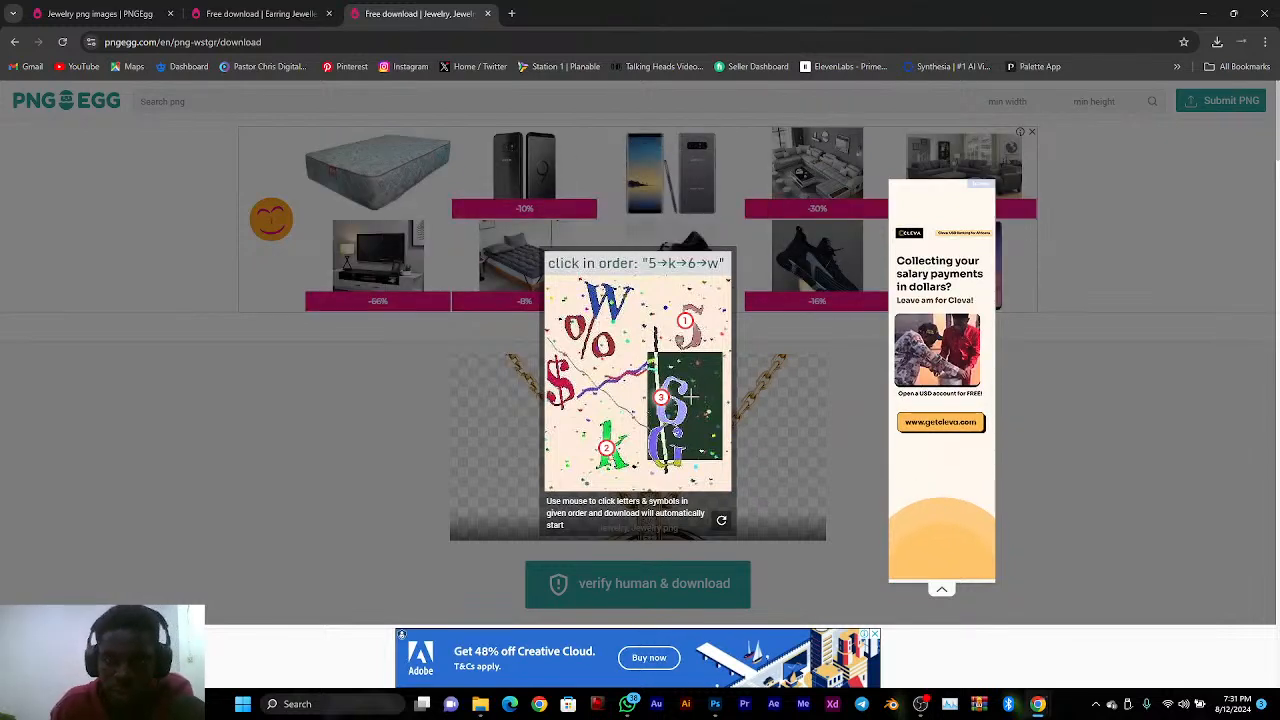
click(611, 301)
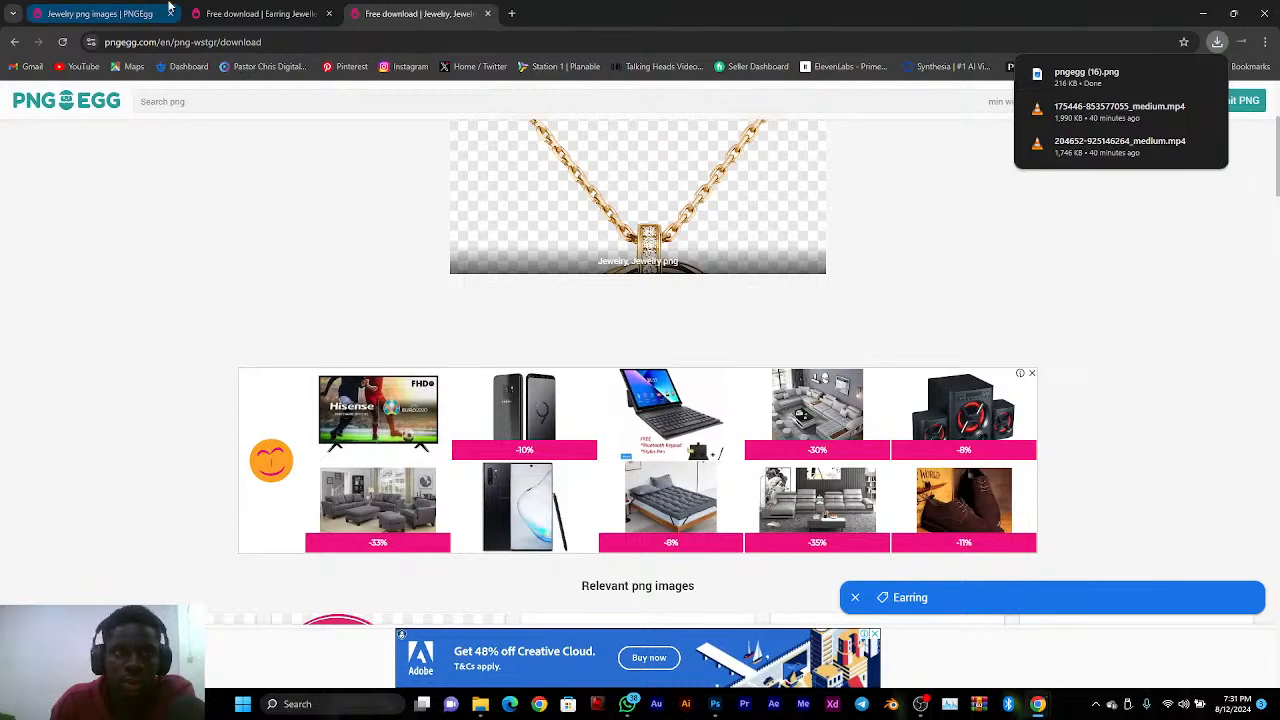
Complete the human verification on the gold earrings' page to download their PNG
click(260, 13)
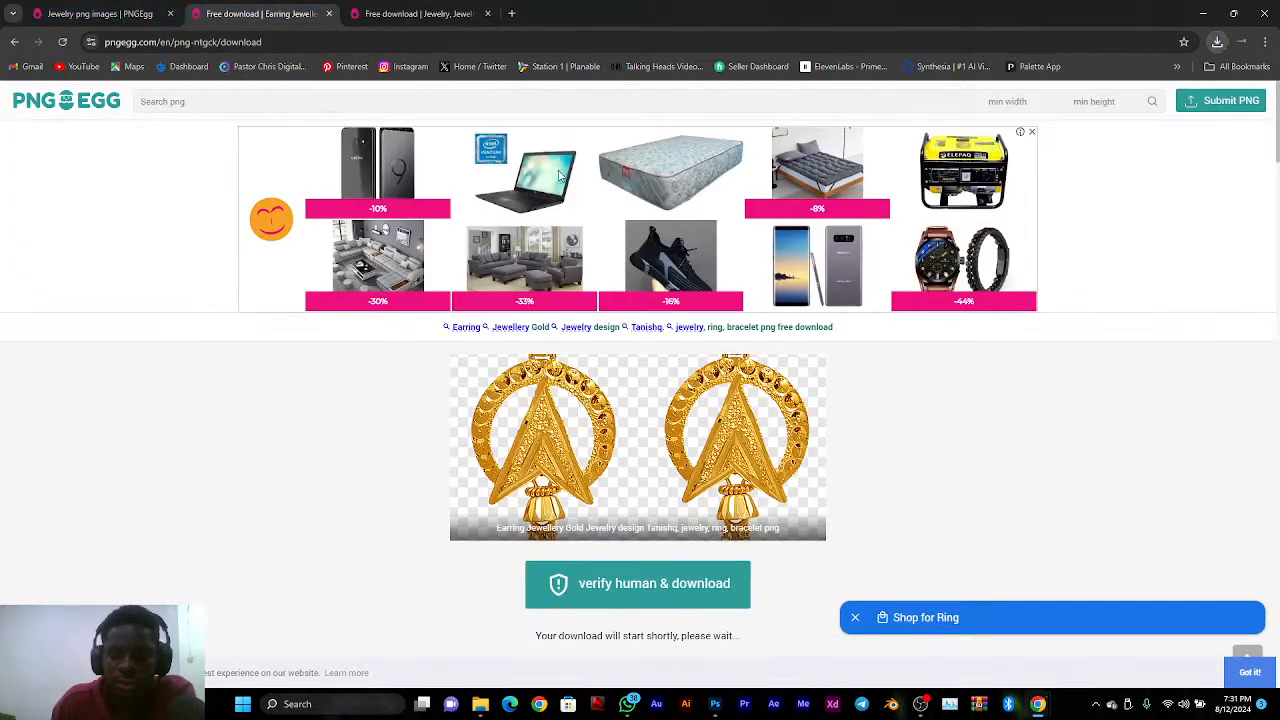
click(650, 583)
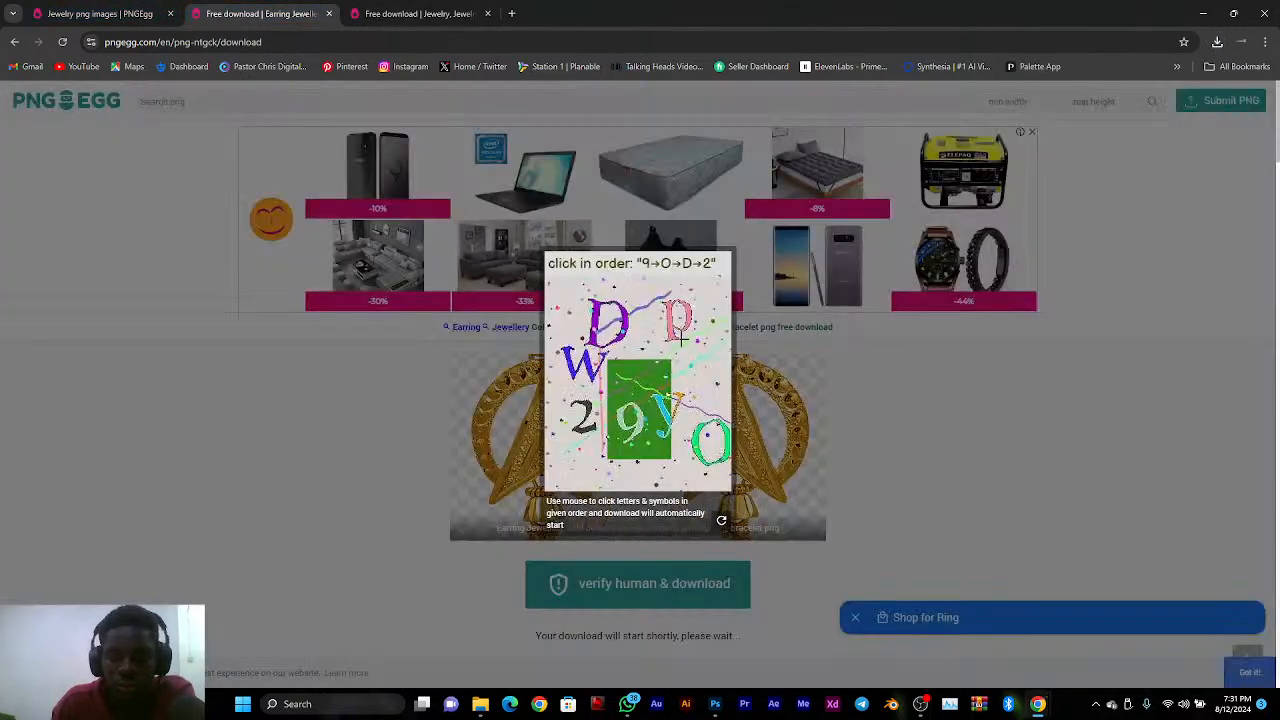
click(636, 420)
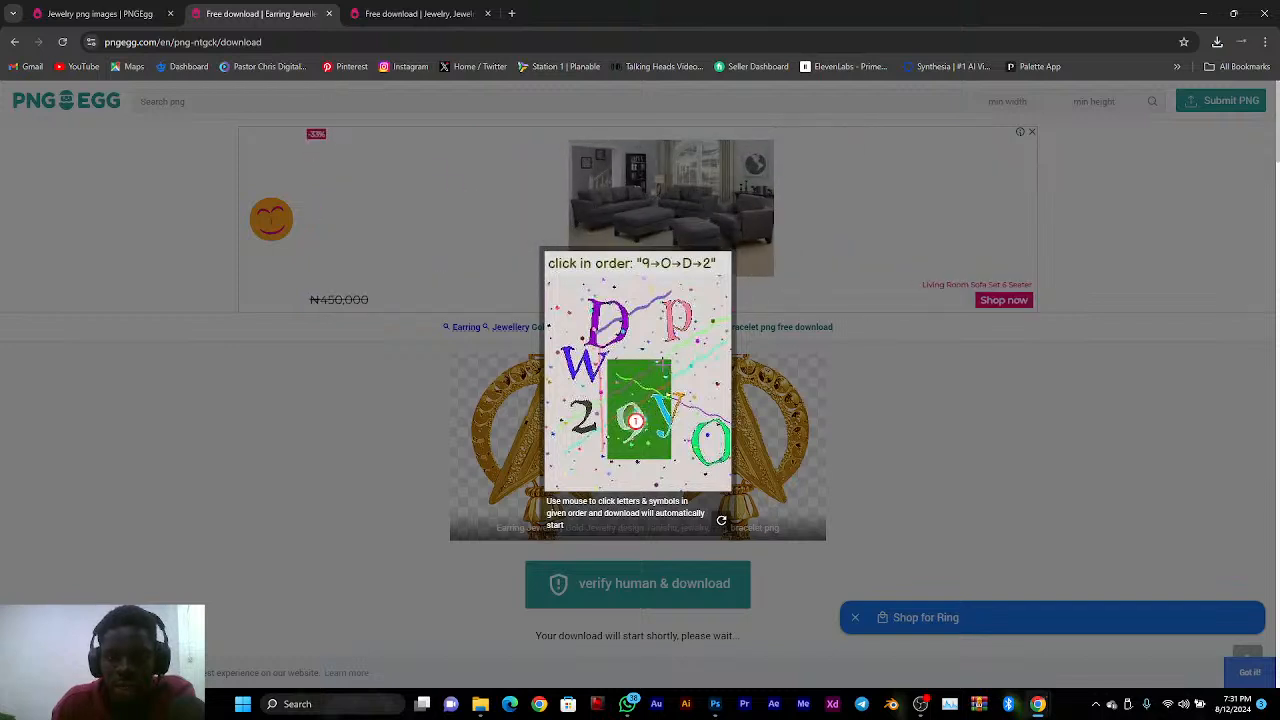
click(690, 440)
click(598, 328)
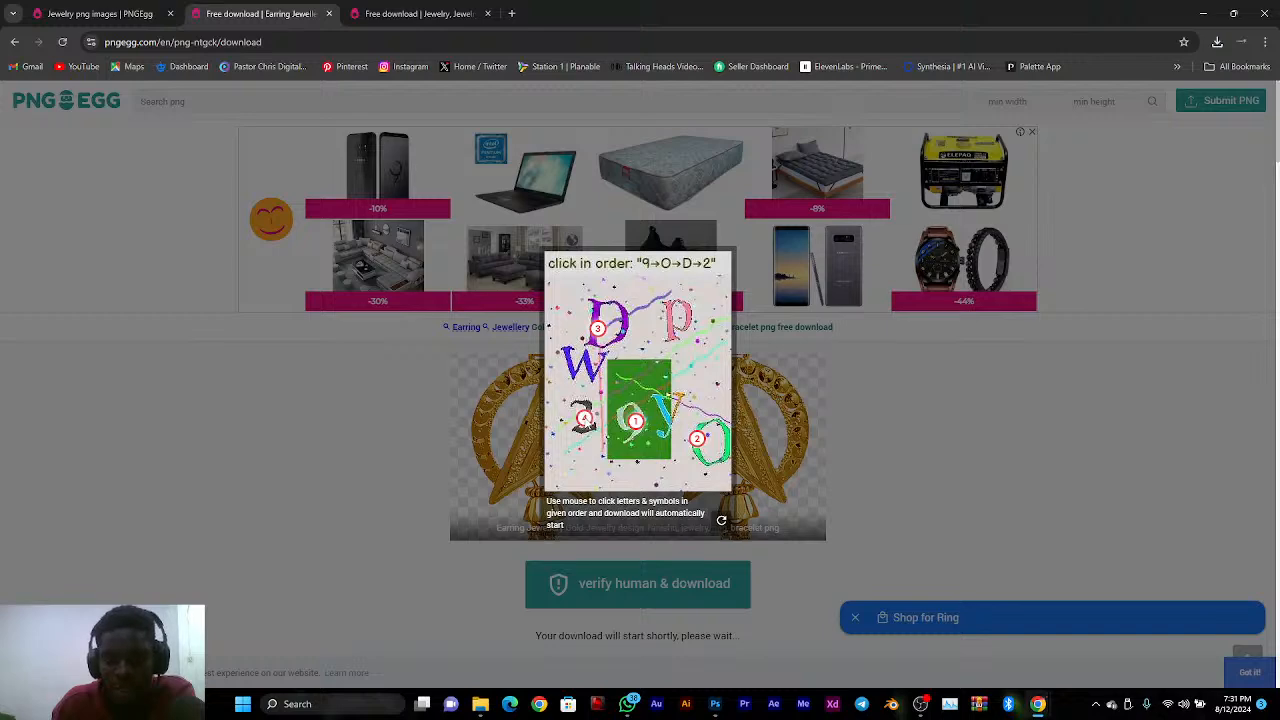
click(587, 420)
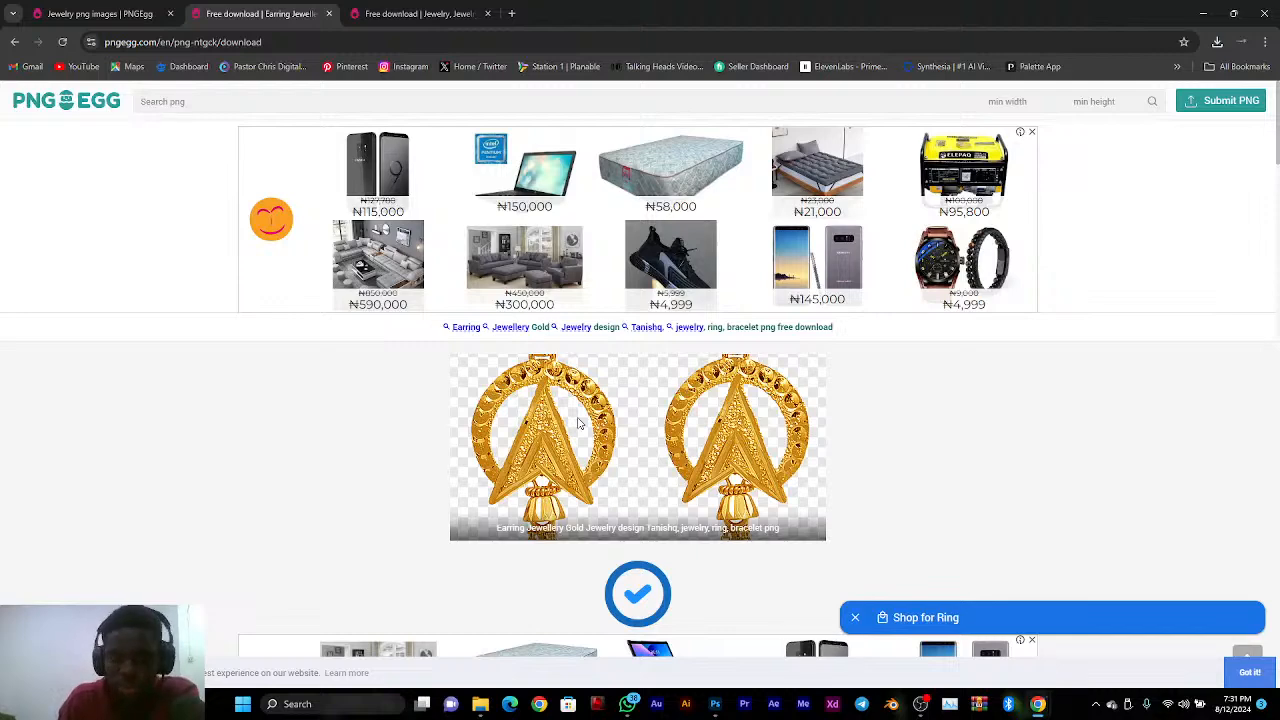
scroll(820, 388, down, 4)
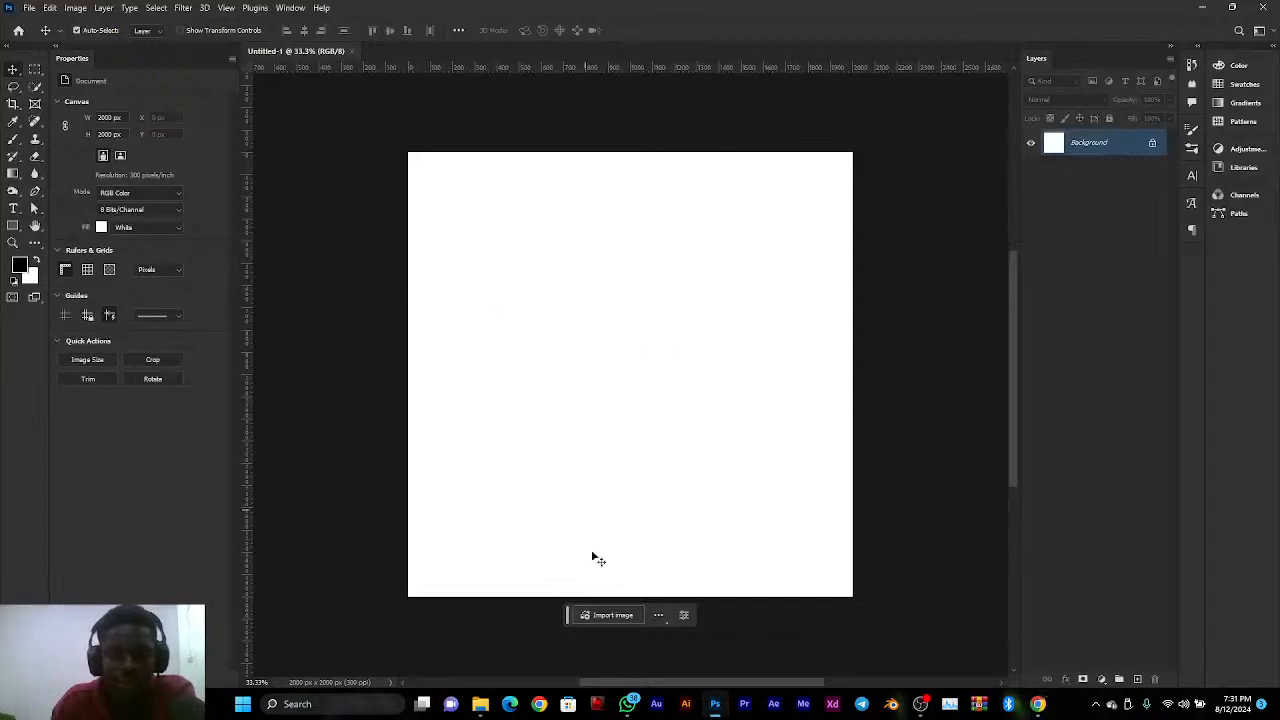
Place the earrings image pngegg (17).png from the Downloads folder into the blank Photoshop document
click(480, 704)
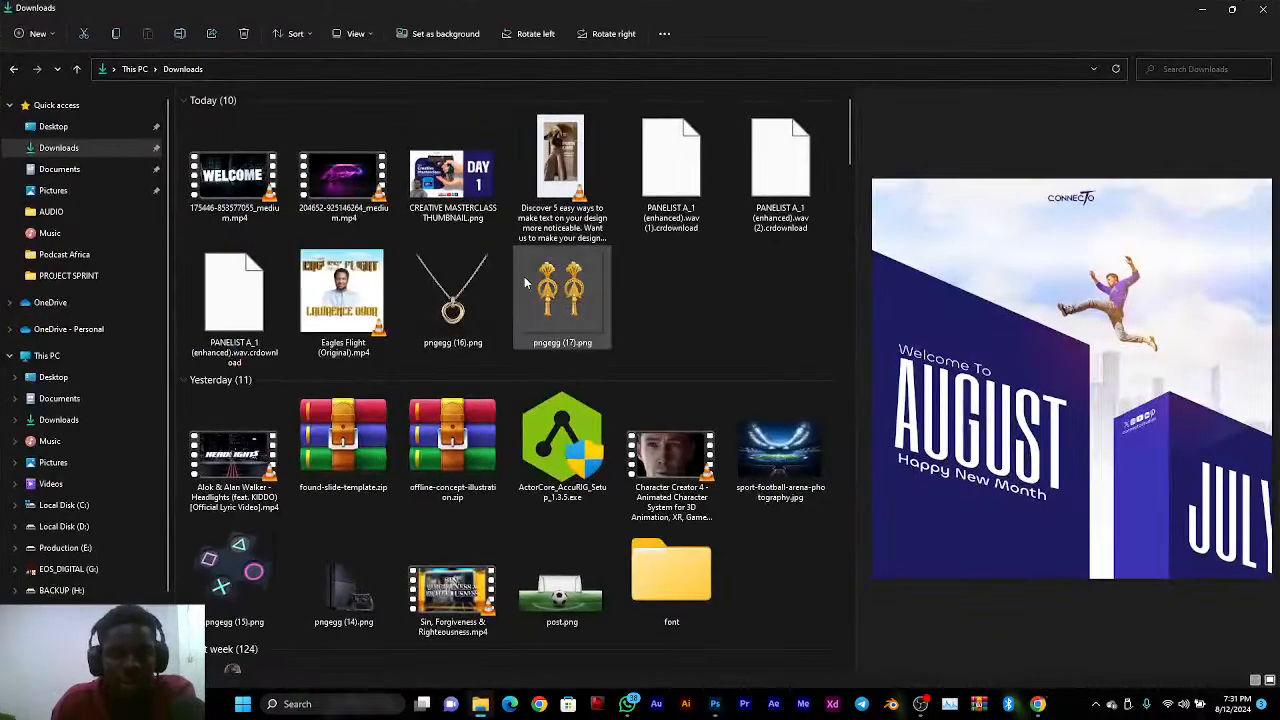
click(562, 290)
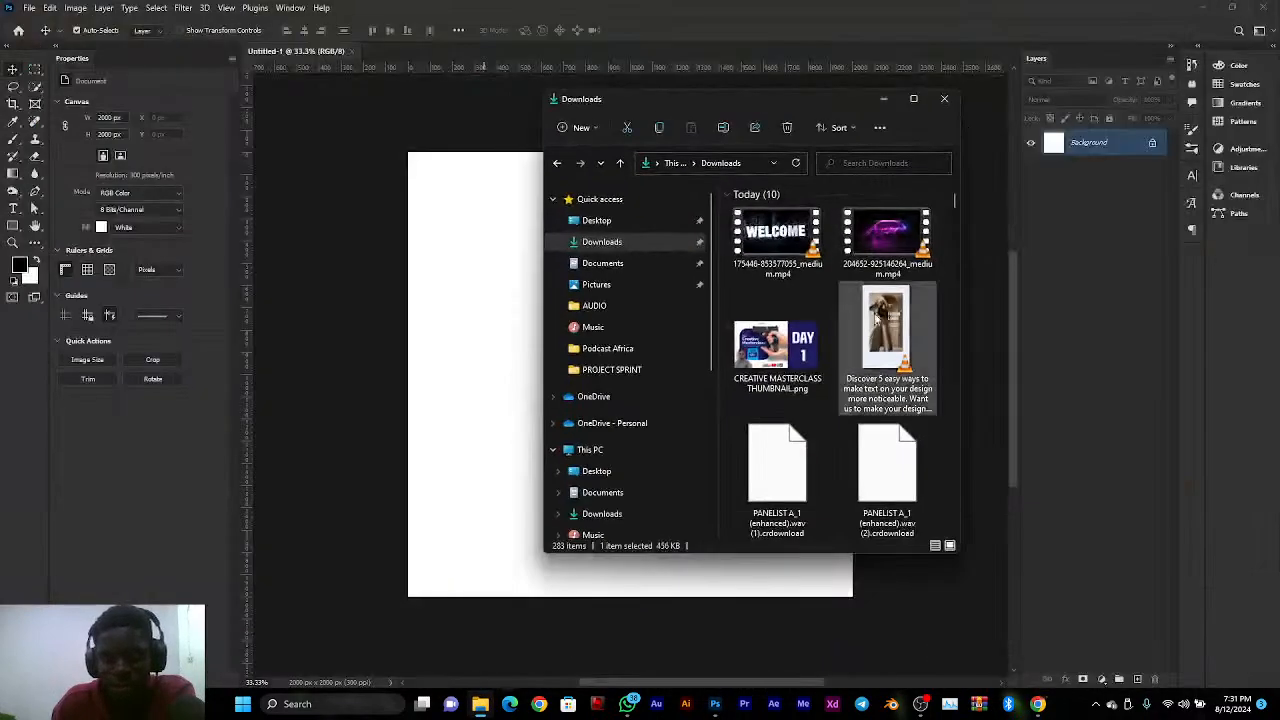
scroll(888, 267, down, 5)
scroll(888, 267, up, 3)
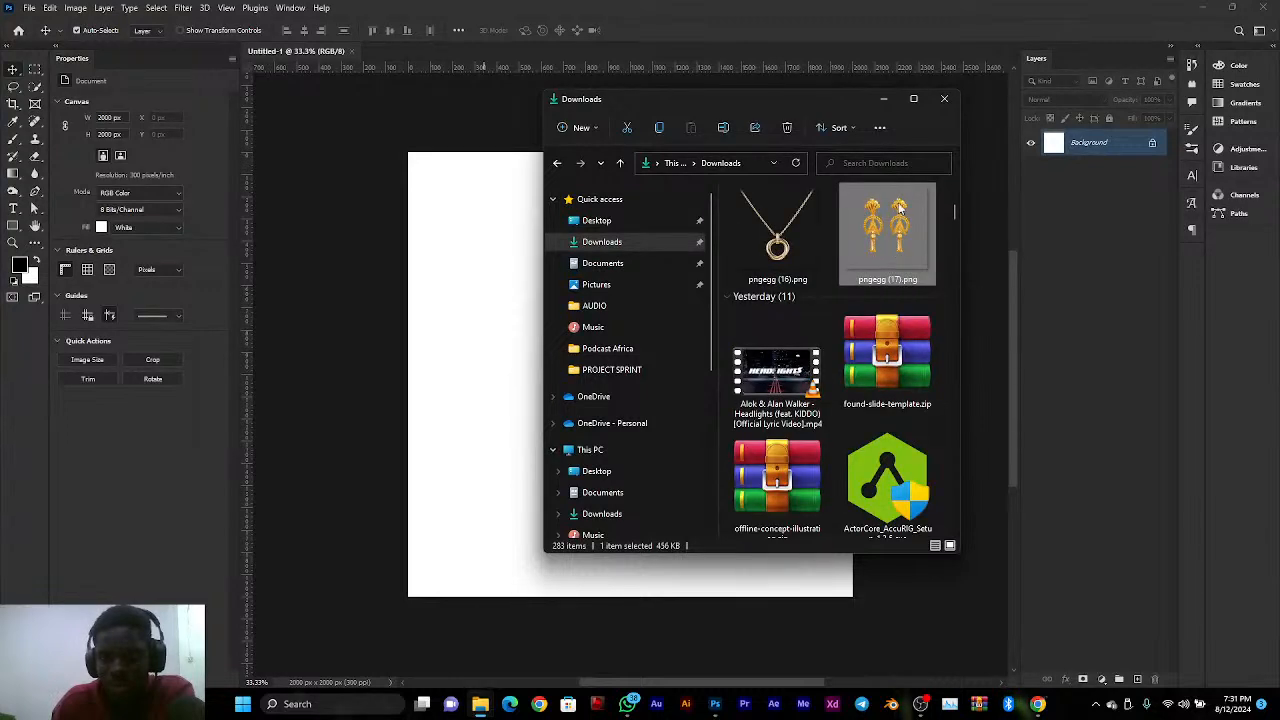
drag(888, 267, 486, 360)
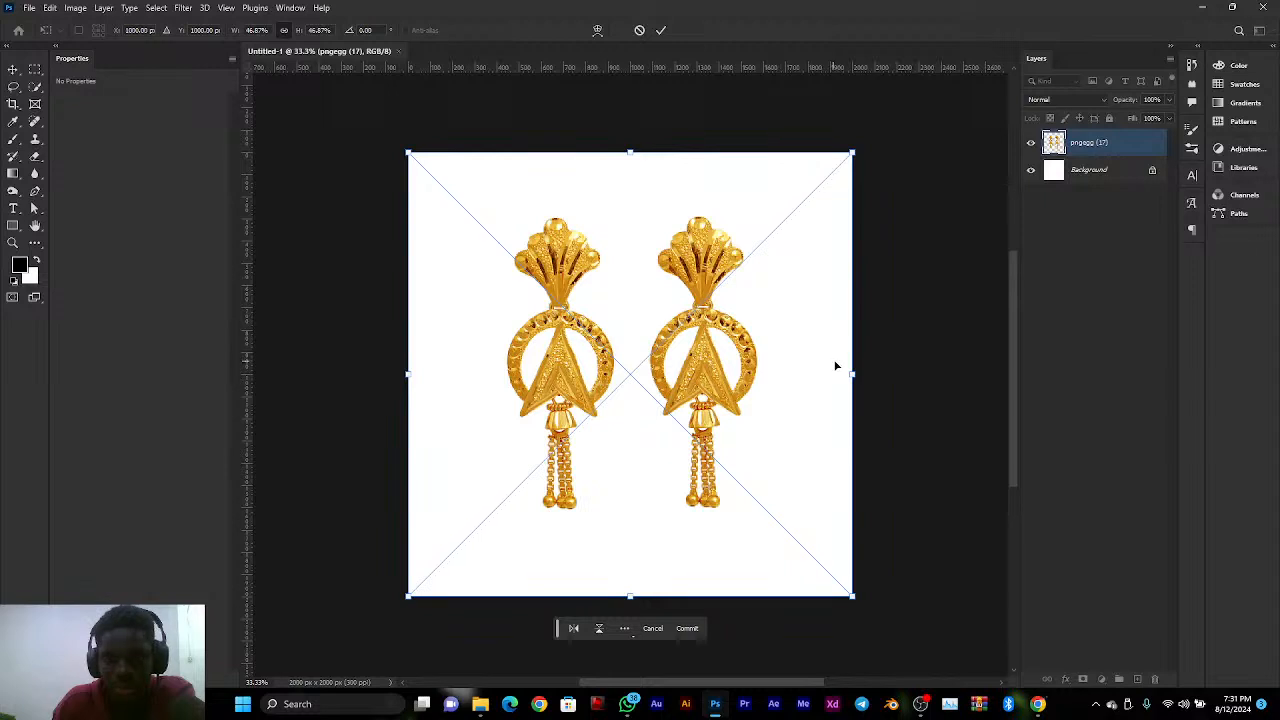
Scale the placed earrings to about 35%, commit the placement, and position them near the canvas centre at X 552 px, Y 521 px
drag(851, 373, 737, 372)
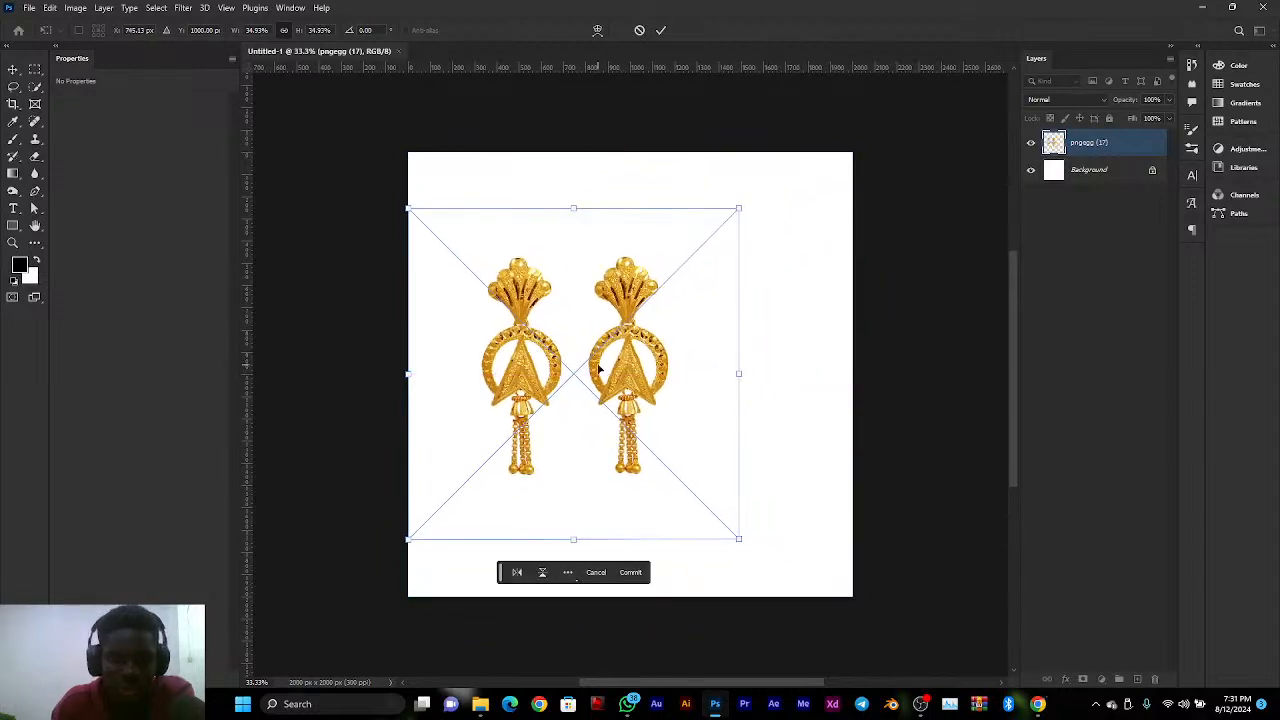
drag(603, 372, 658, 372)
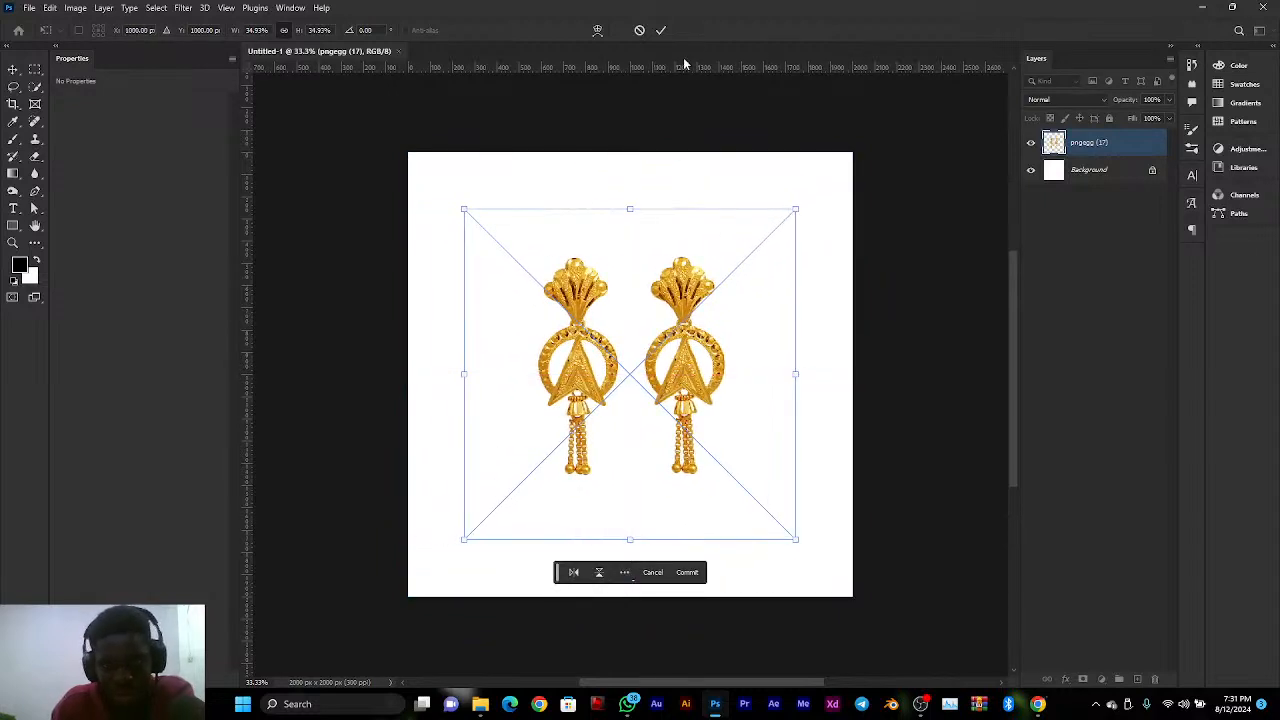
click(661, 30)
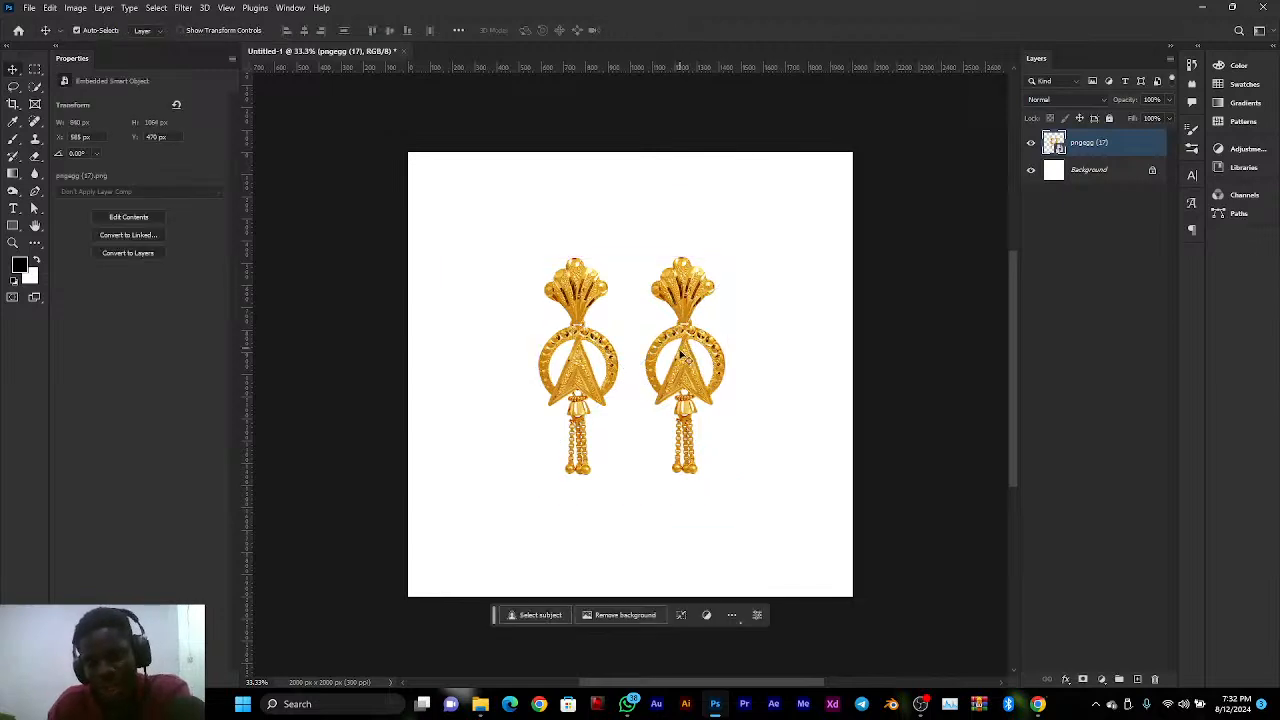
drag(680, 365, 676, 375)
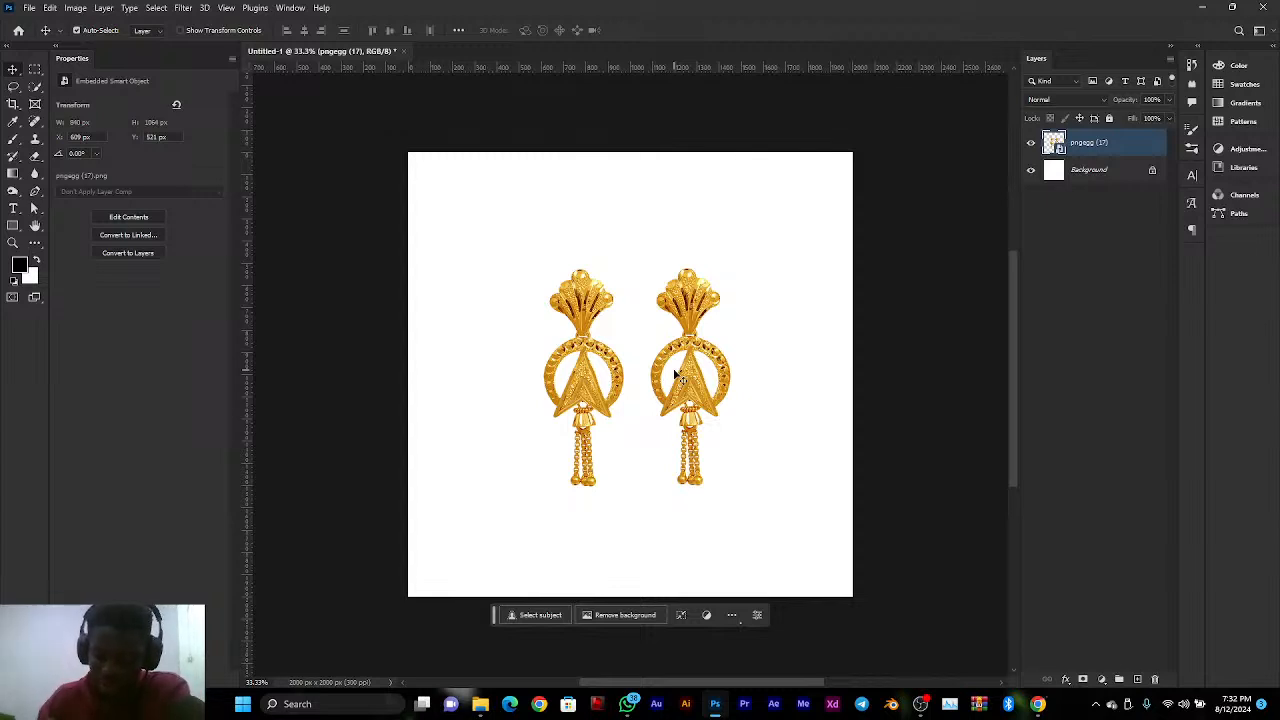
drag(677, 375, 665, 375)
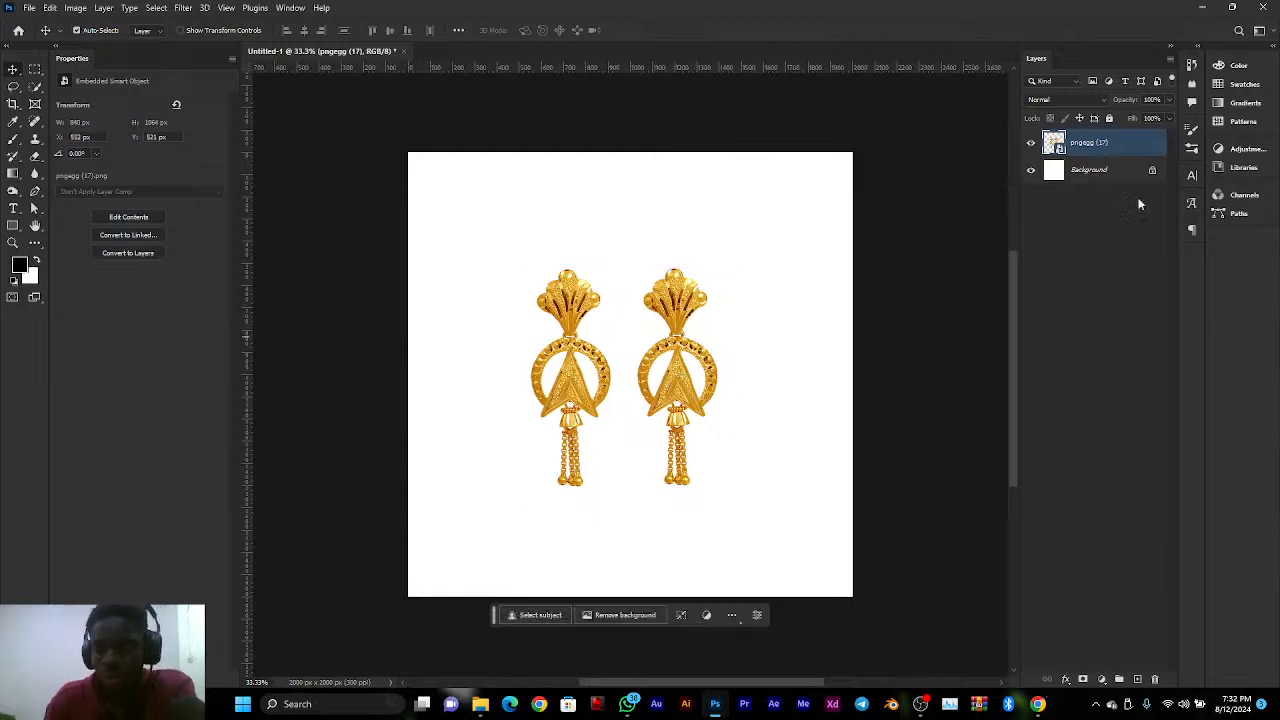
Add a Solid Color fill layer above the earrings in deep purple, hue 264° and brightness 48% (#31007b)
click(1099, 678)
click(1141, 438)
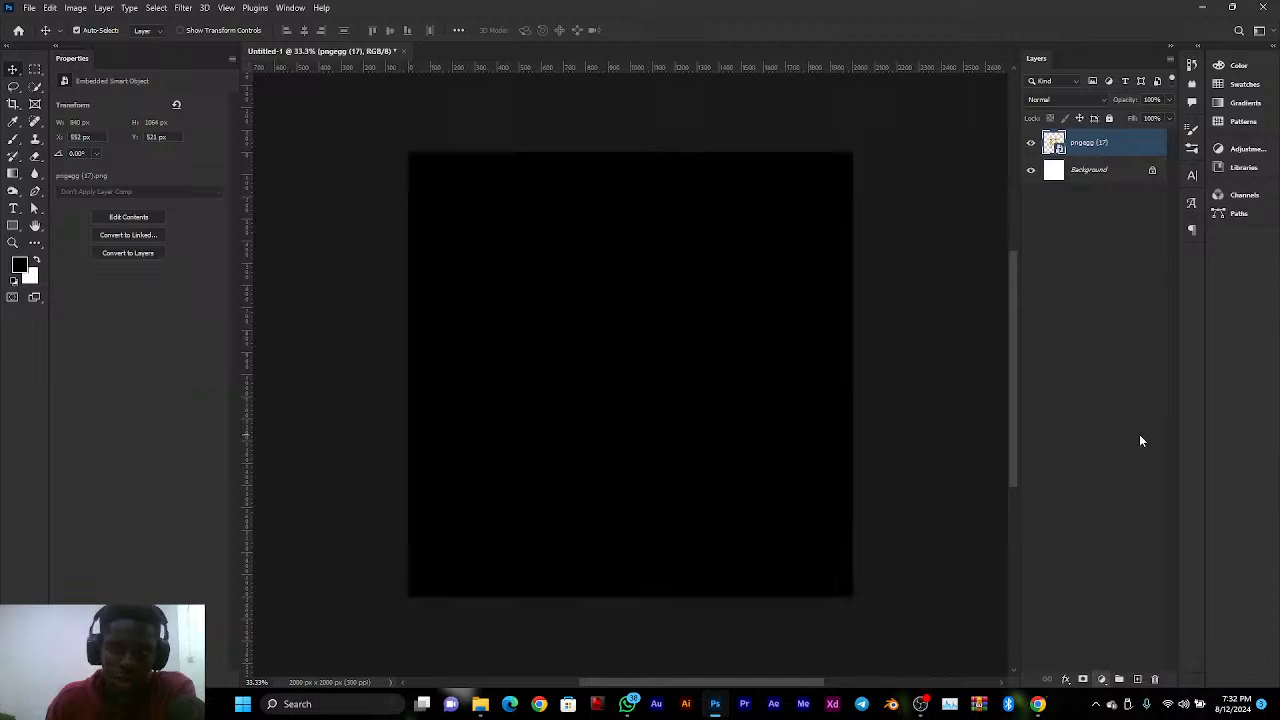
click(157, 381)
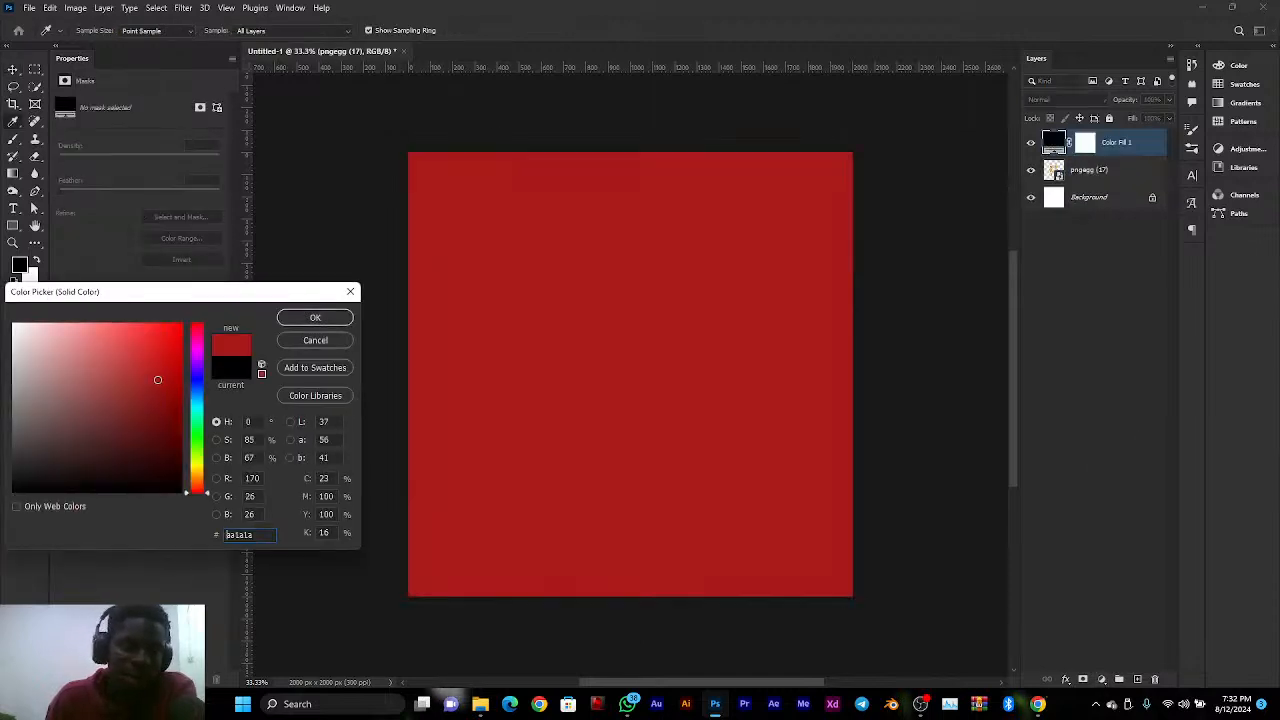
click(177, 366)
click(191, 354)
mouse_move(191, 354)
mouse_down()
mouse_move(155, 420)
mouse_move(180, 411)
mouse_up()
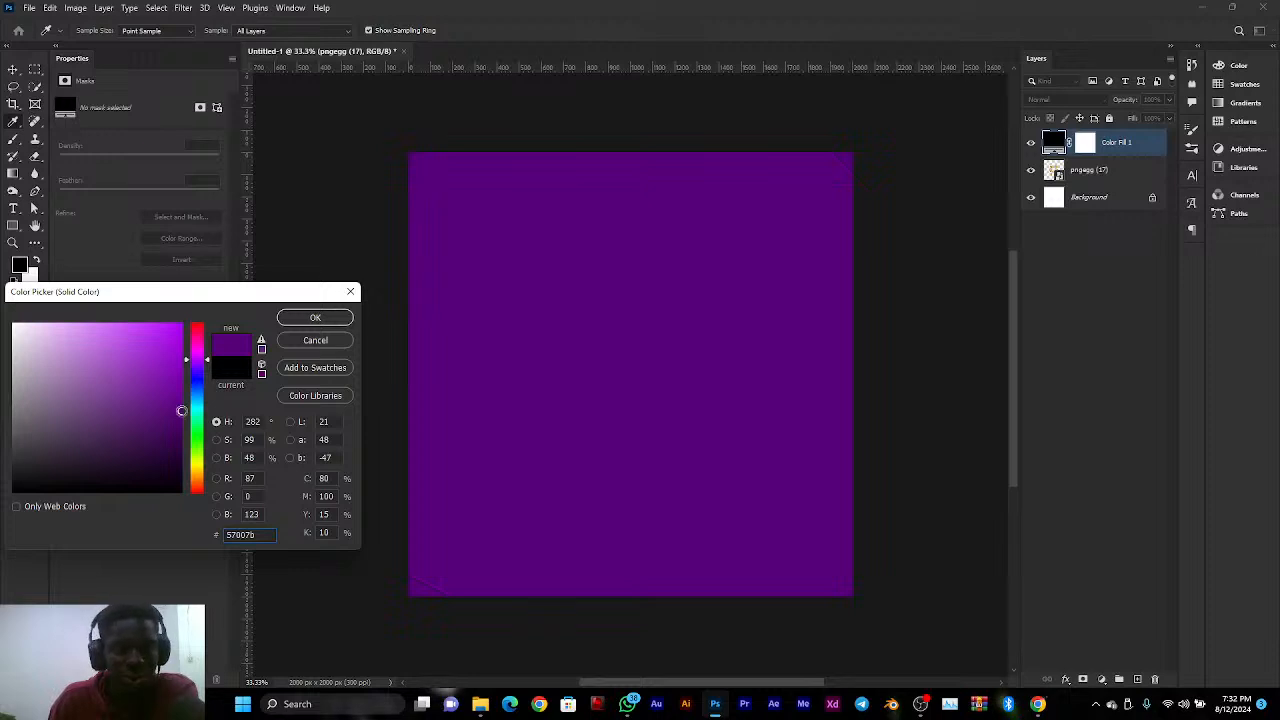
click(198, 369)
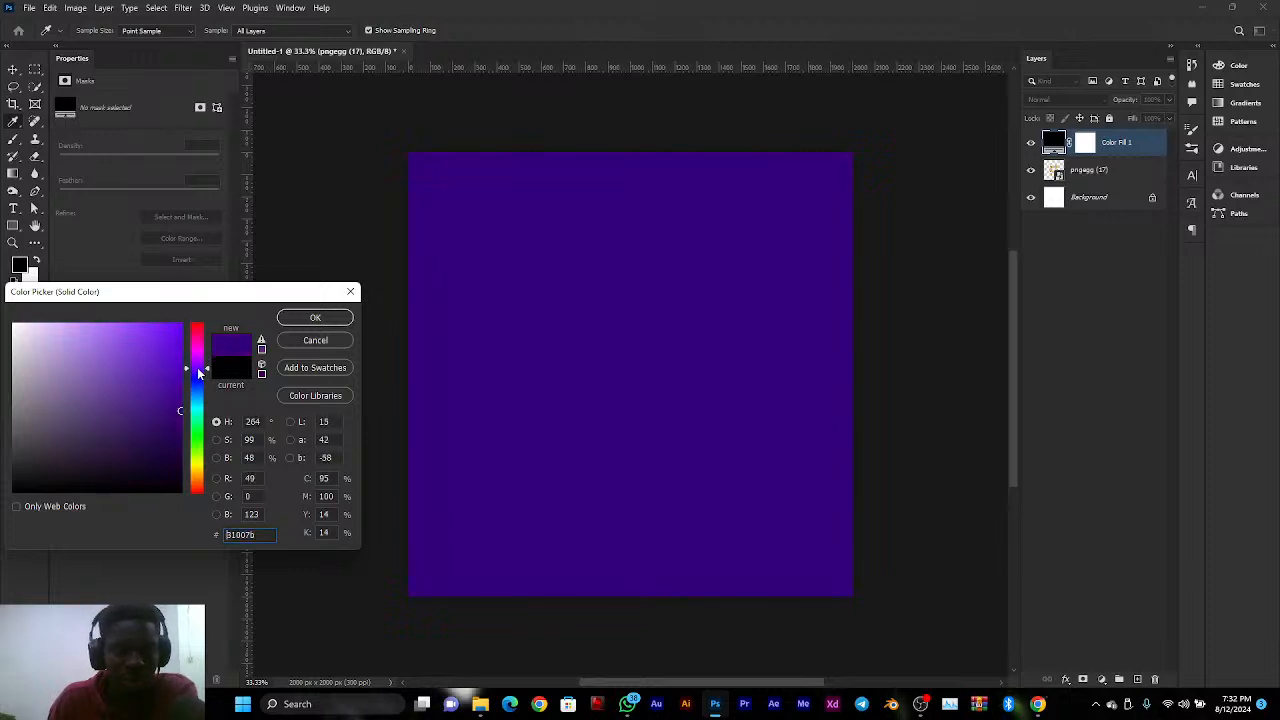
click(310, 319)
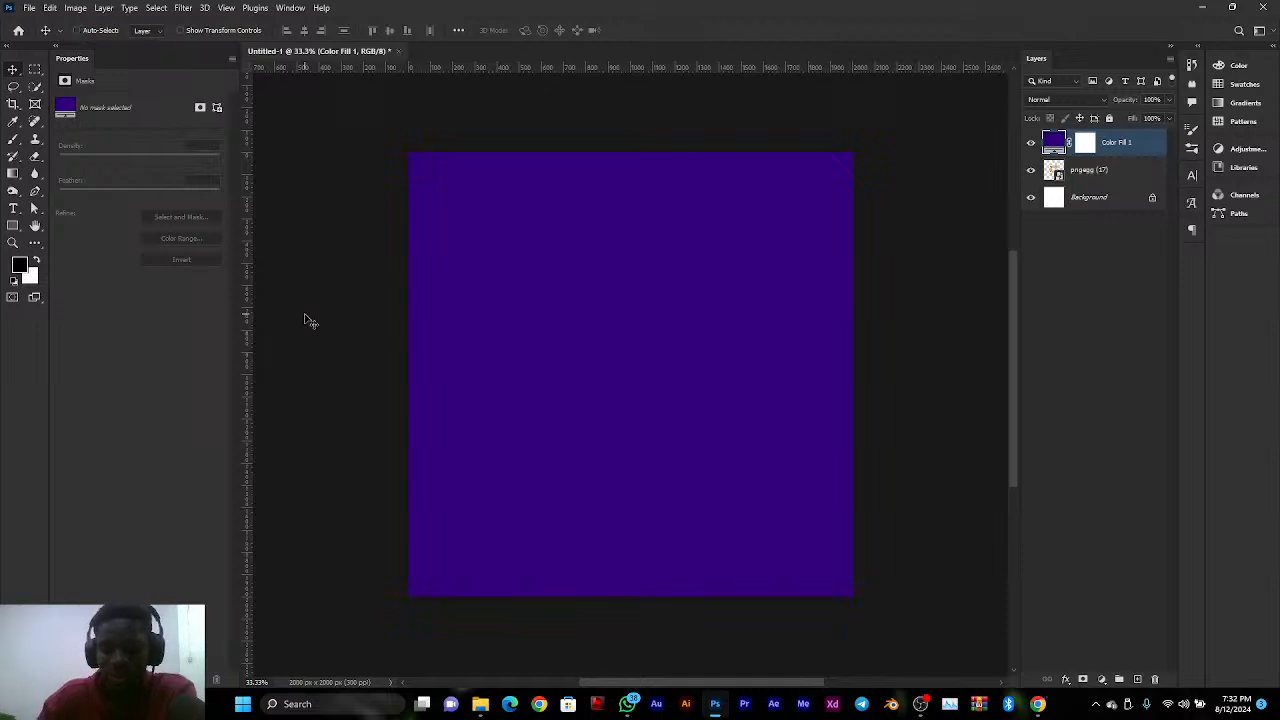
Move the earrings layer above the purple fill layer and reposition the earrings to about X 824 px, Y 397 px
key(ctrl+plus)
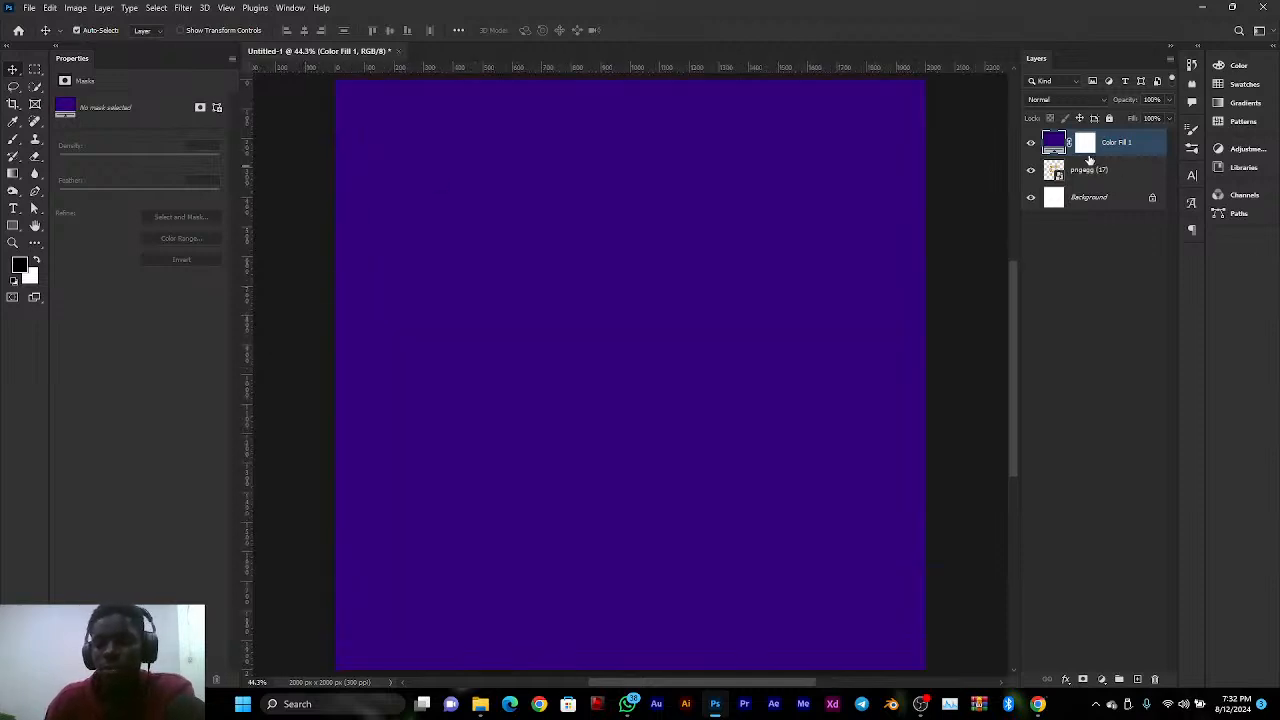
drag(1088, 169, 1090, 137)
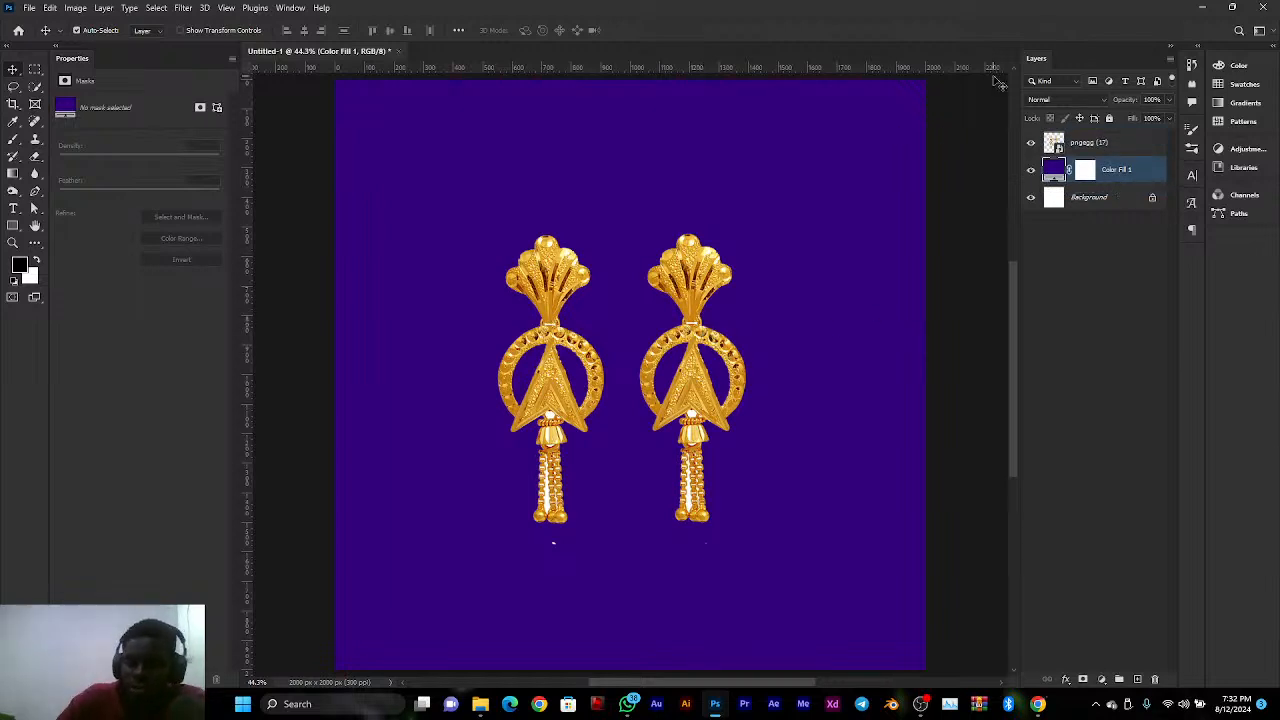
drag(704, 266, 712, 272)
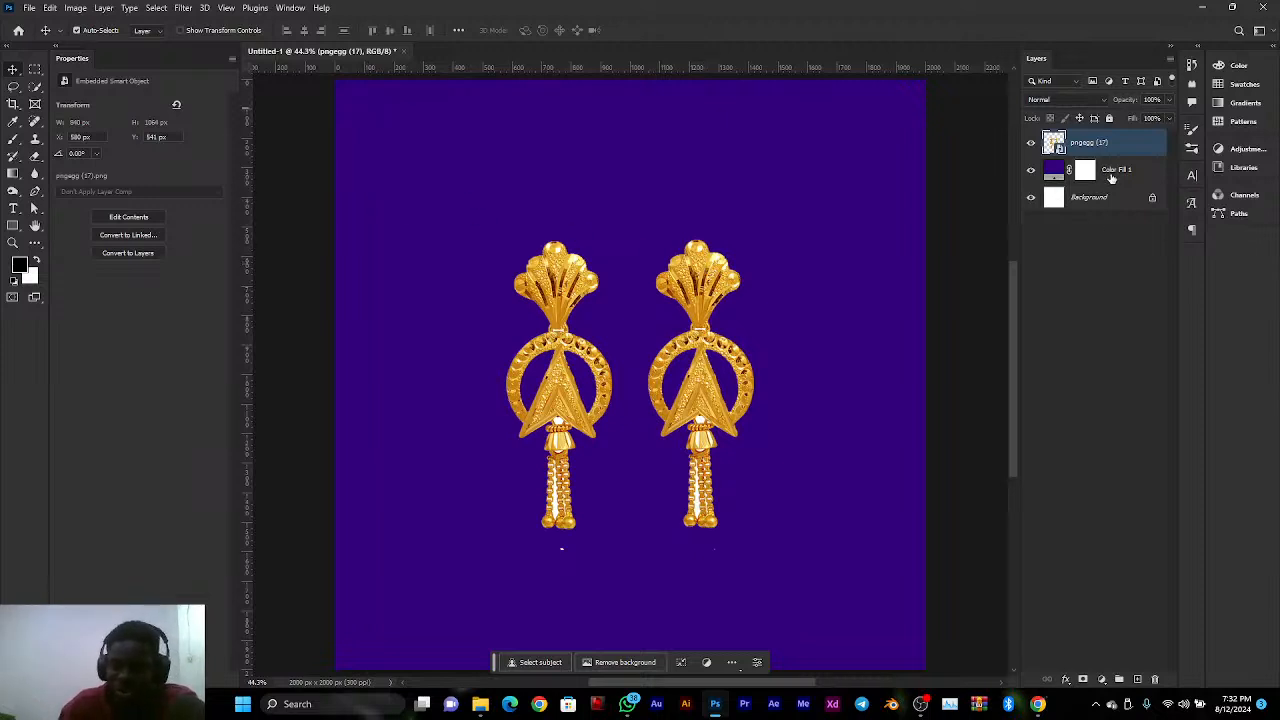
mouse_move(720, 280)
mouse_down()
mouse_move(737, 257)
mouse_move(728, 295)
mouse_up()
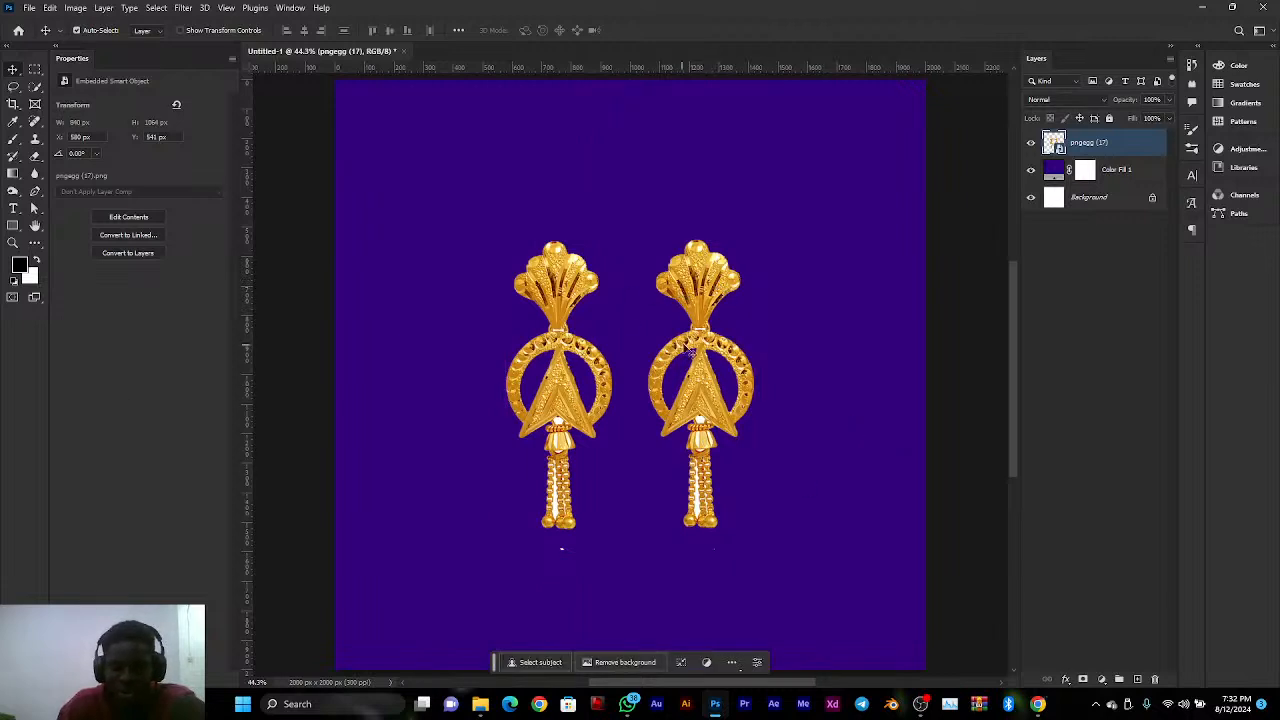
drag(720, 310, 800, 265)
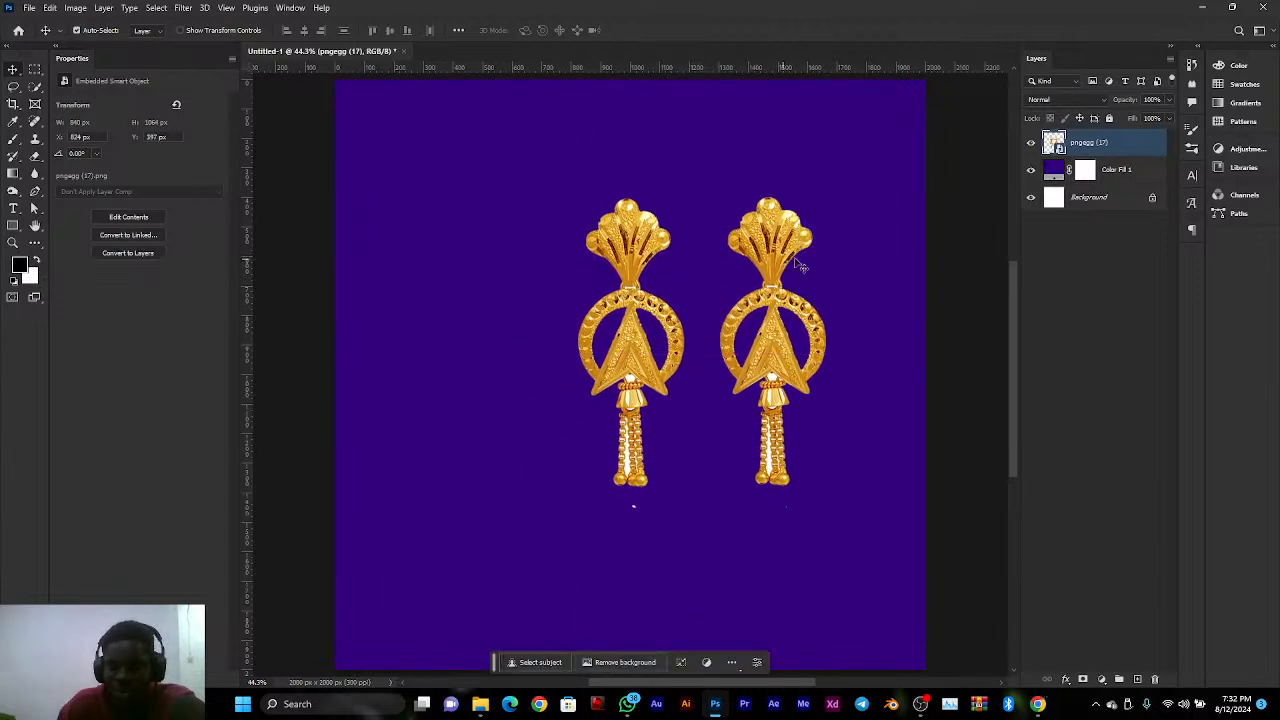
Hide the earrings layer and draw a closed Pen path from the canvas's left edge to a curved tip near X 1460 px, Y 635 px
click(1031, 143)
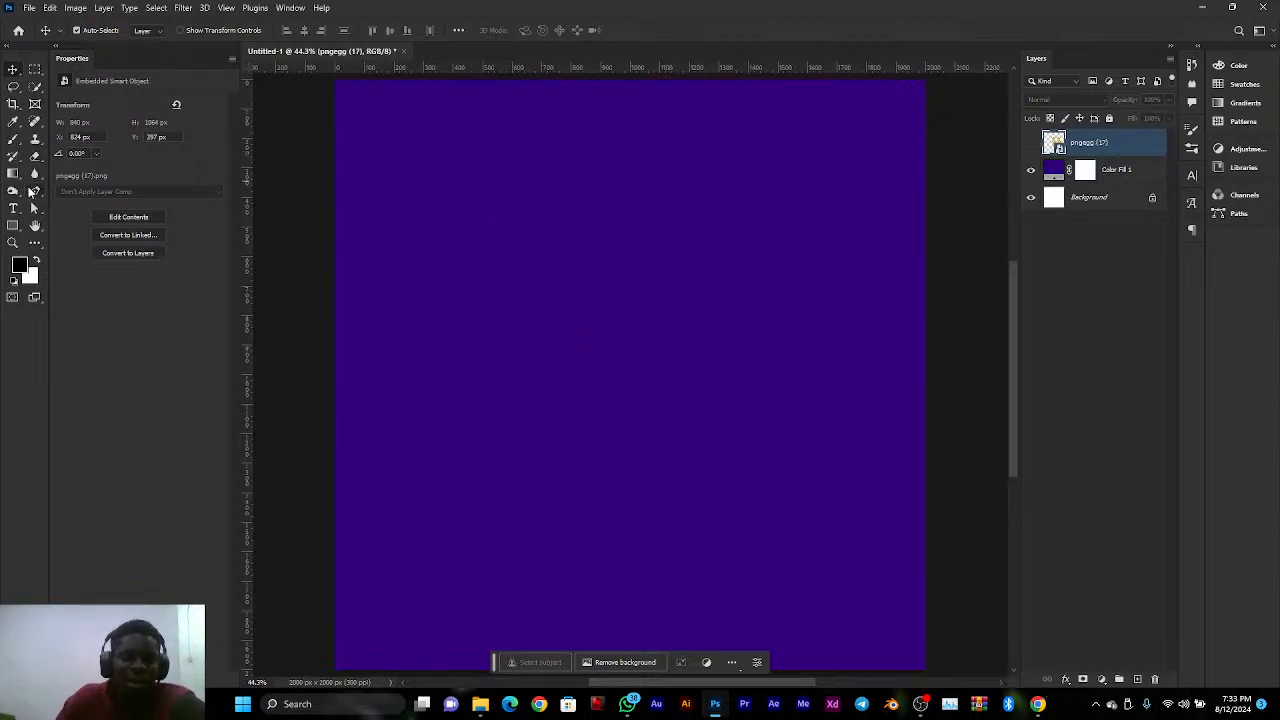
click(33, 190)
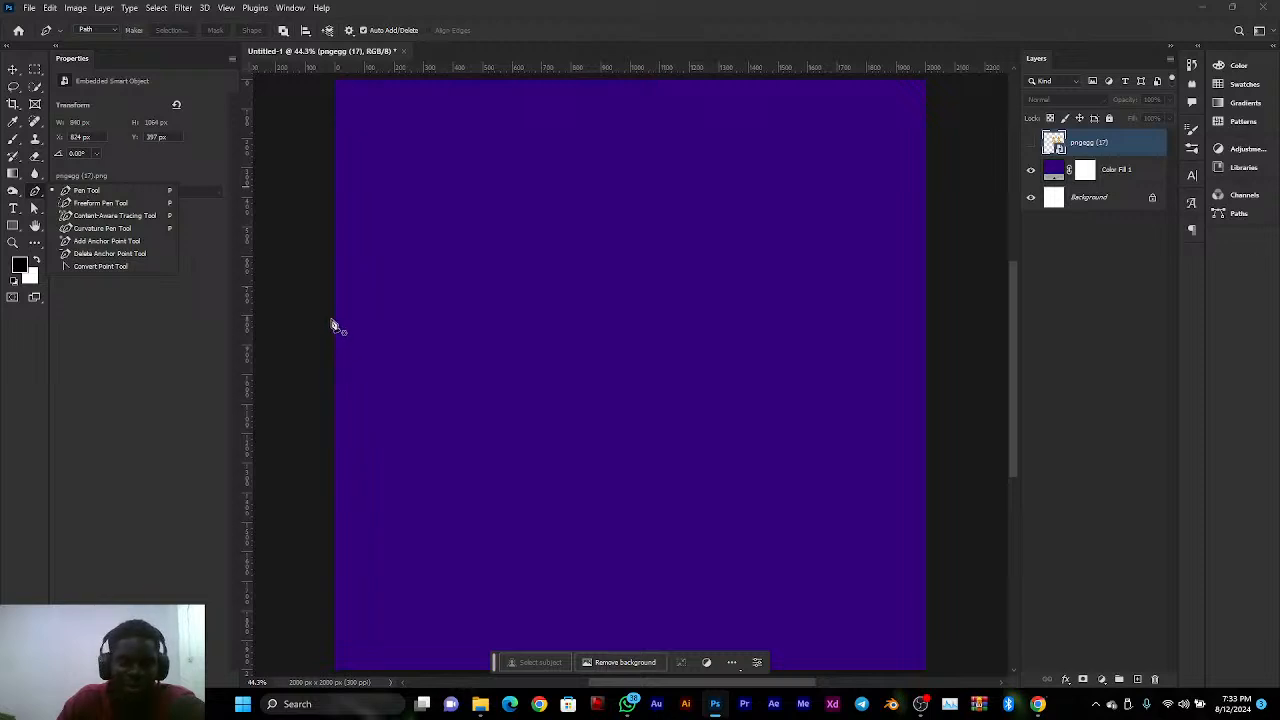
click(330, 323)
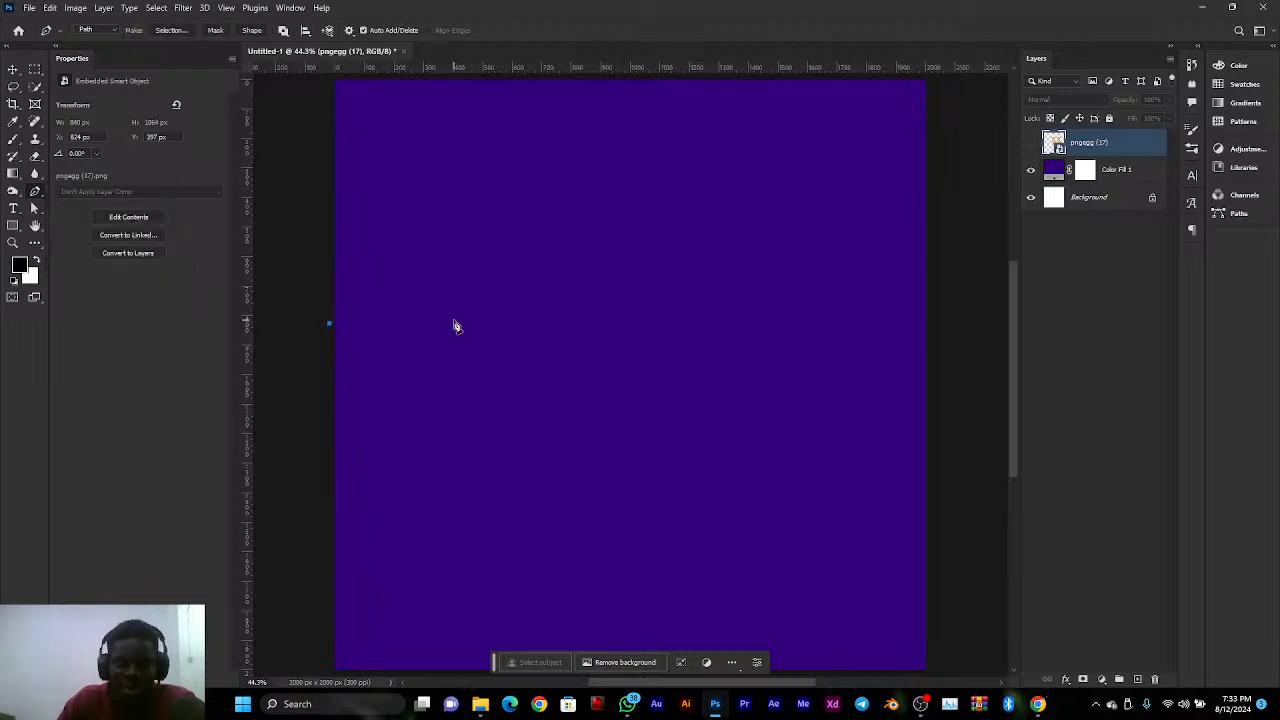
click(534, 318)
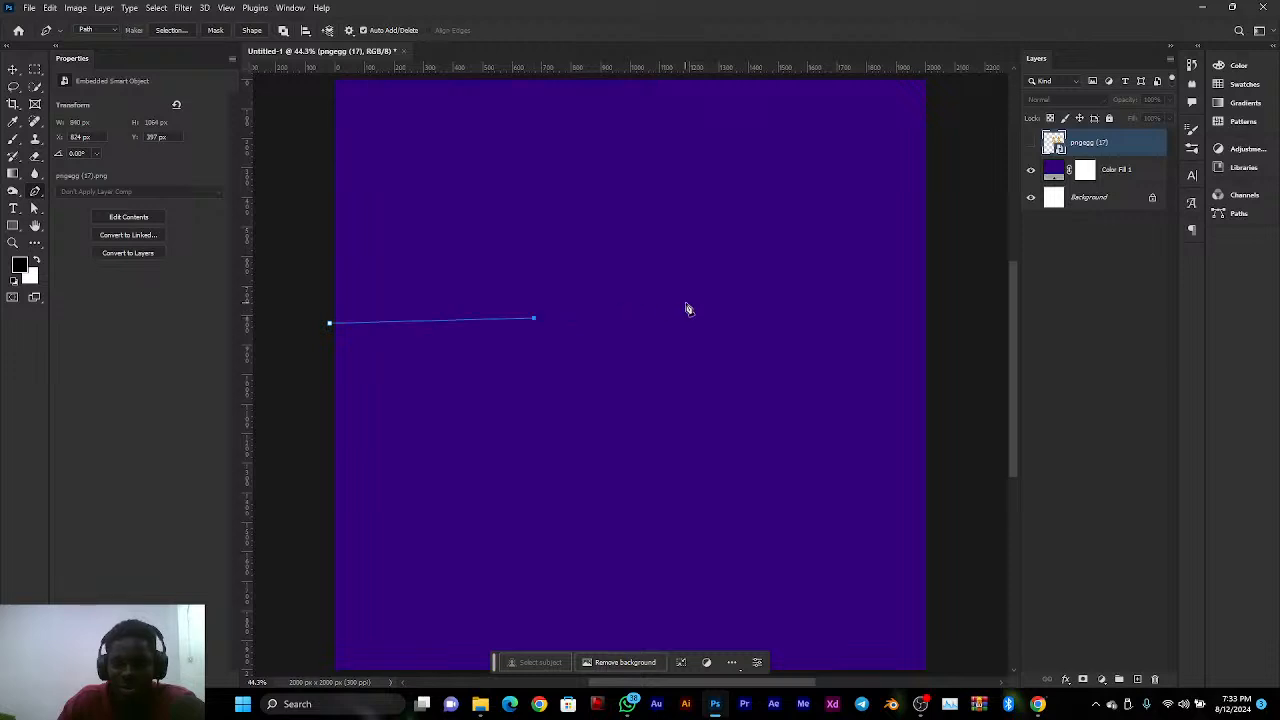
click(765, 268)
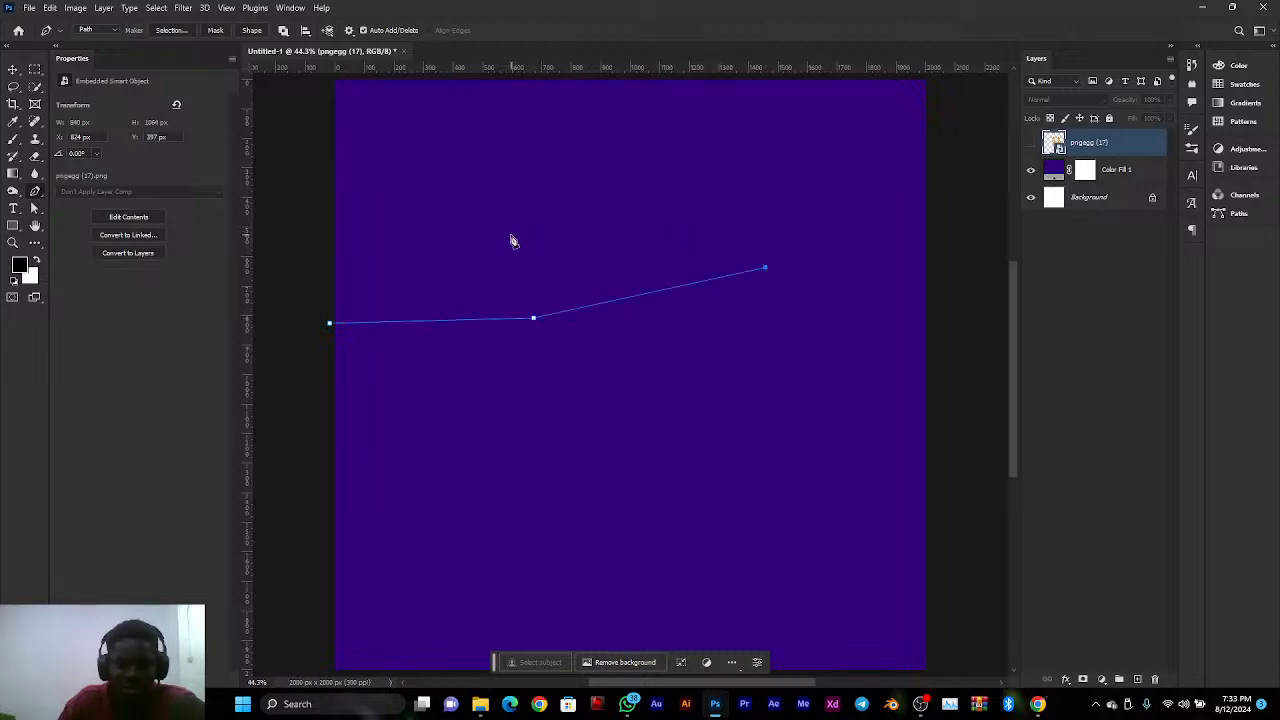
click(321, 210)
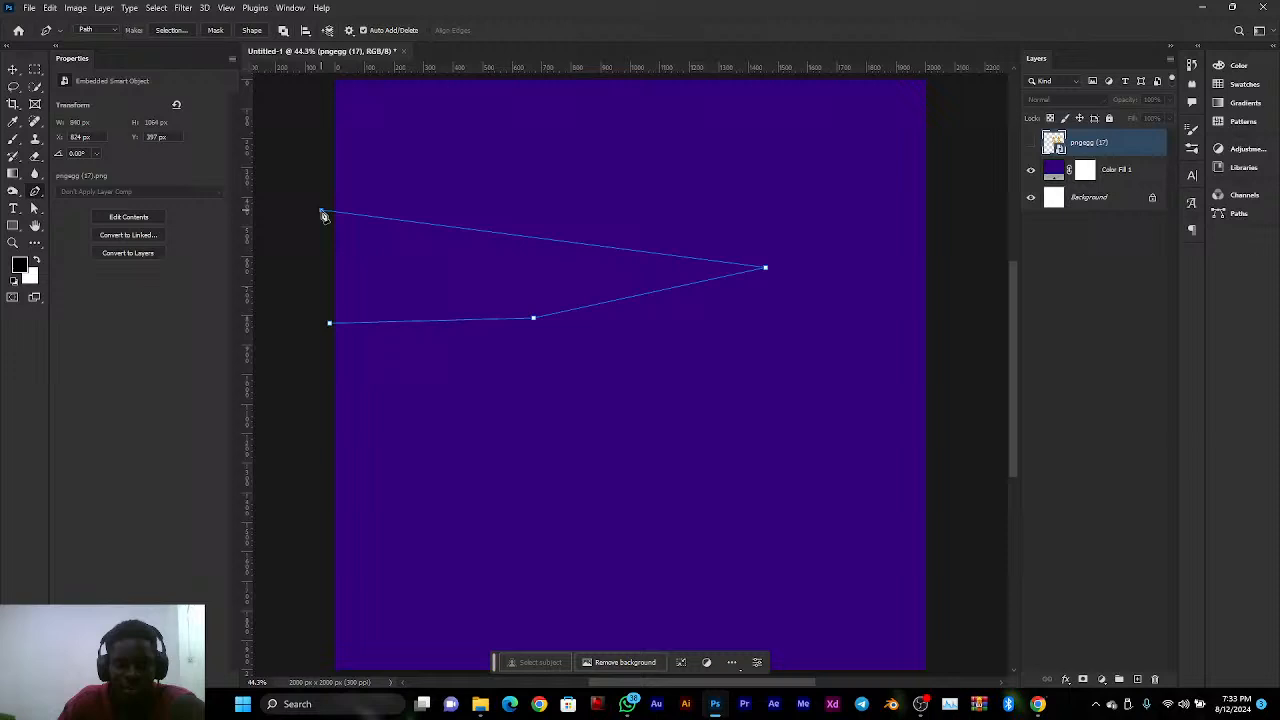
click(331, 324)
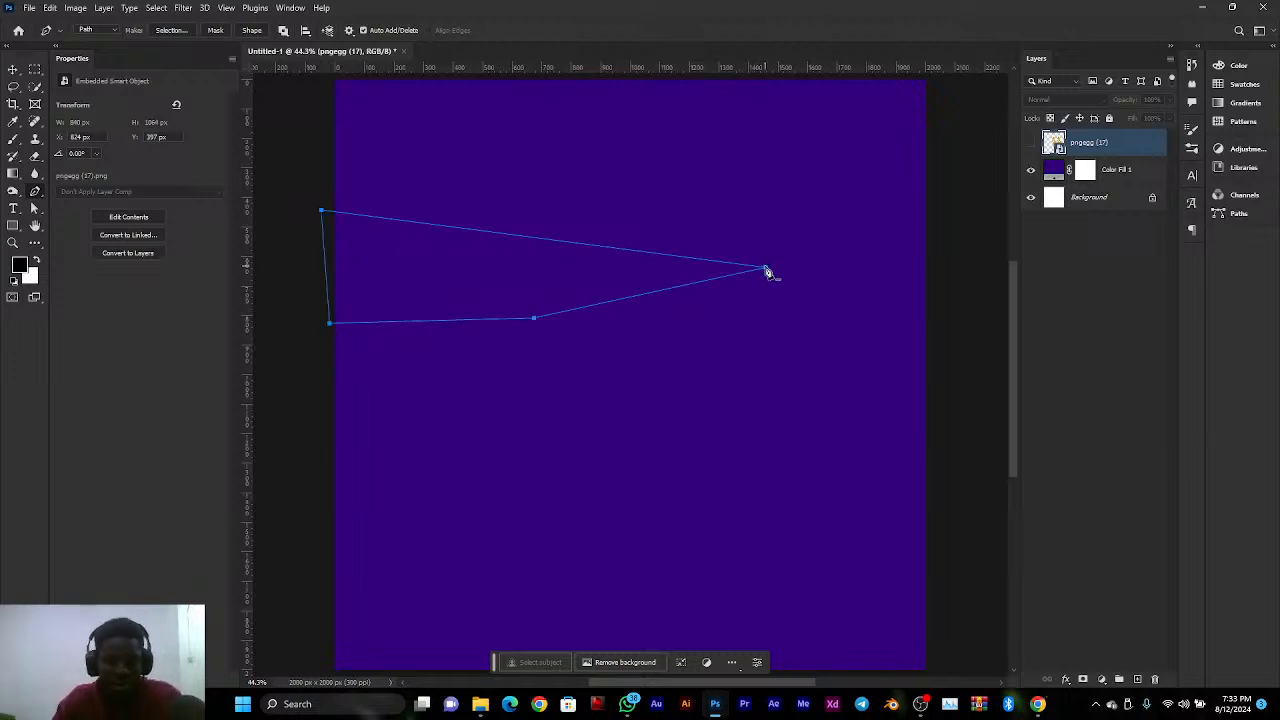
drag(765, 268, 711, 223)
Convert the curved path into a new anti-aliased selection with a feather radius of 0 pixels
right_click(483, 272)
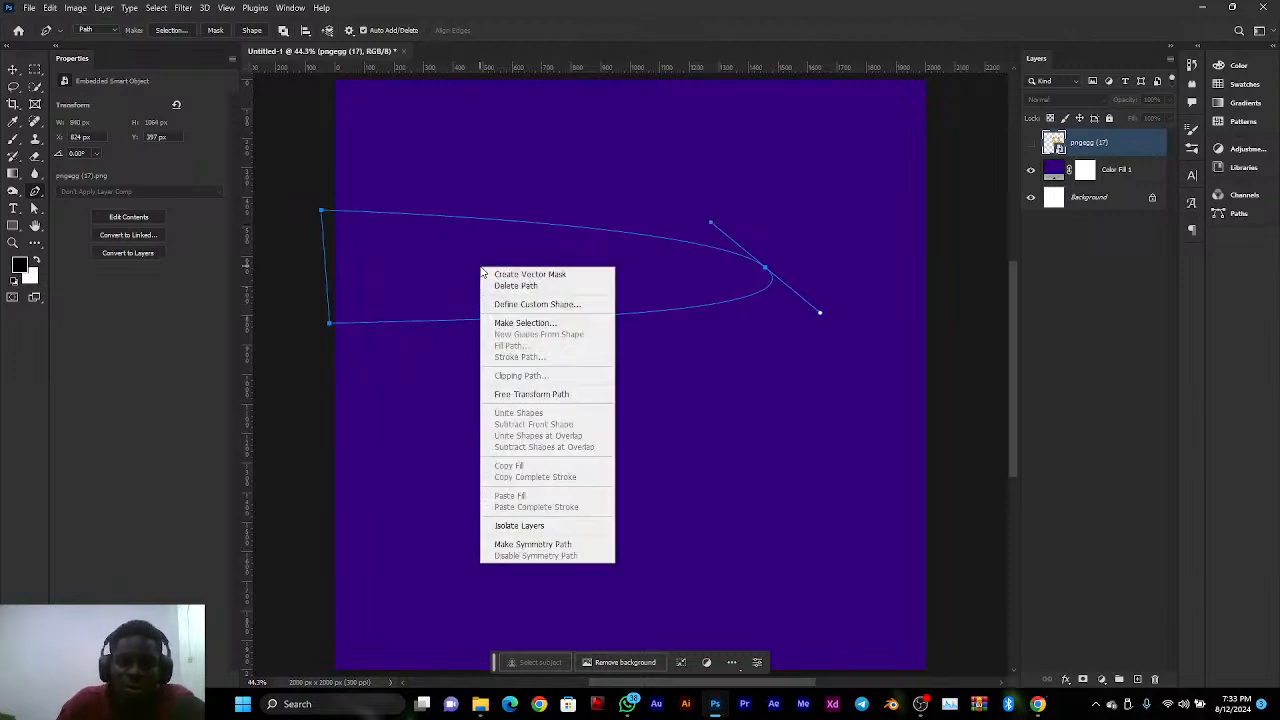
click(524, 323)
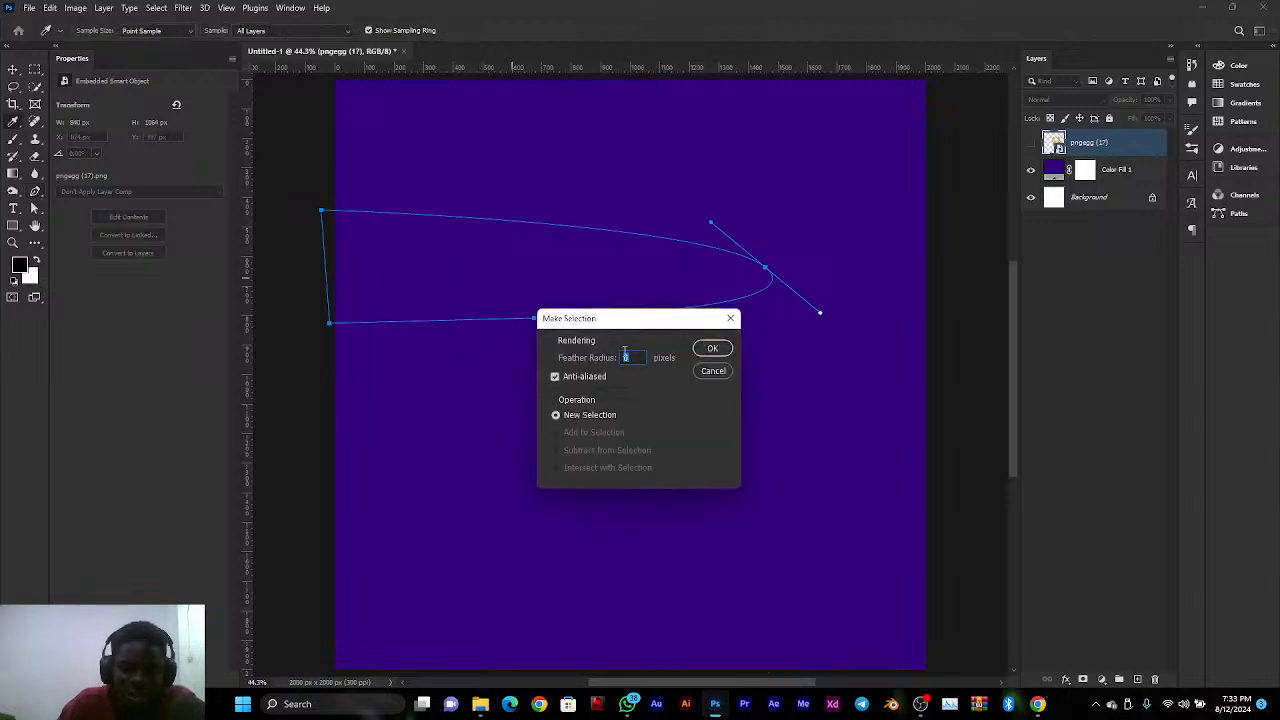
click(712, 349)
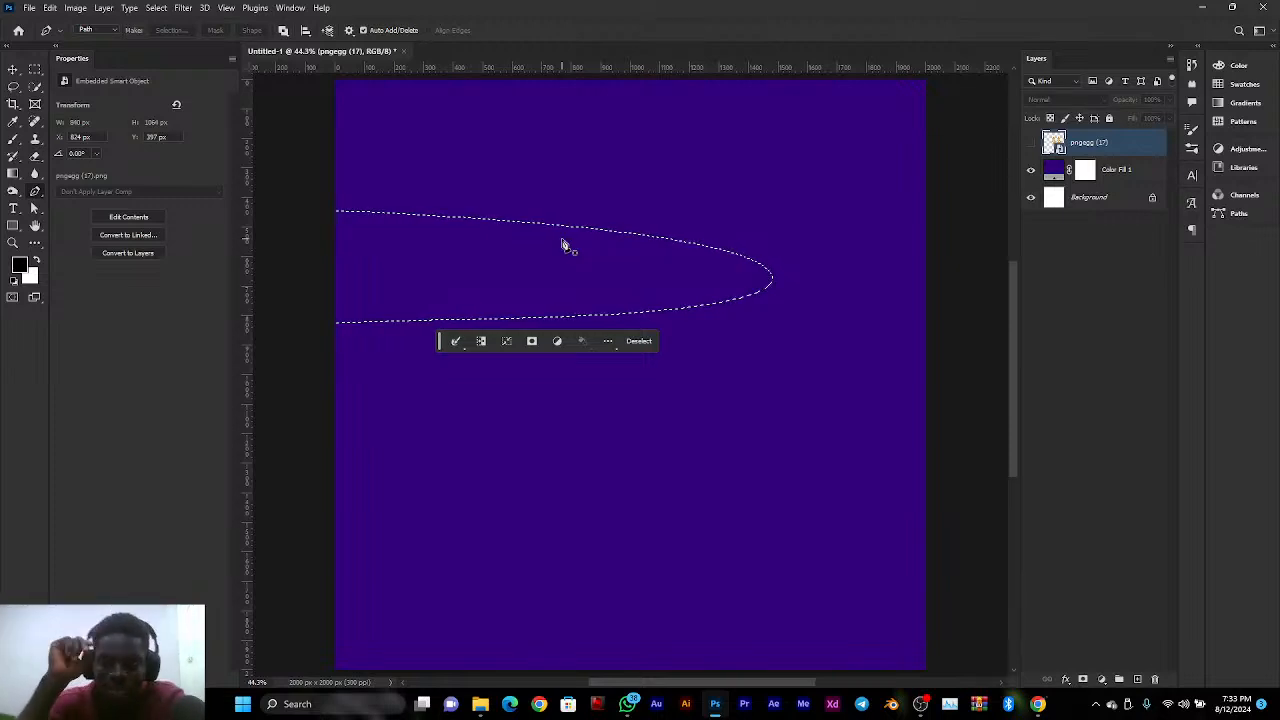
Add a Solid Color fill layer inside the selection, sampling the background purple #31007b as its base colour
click(1100, 679)
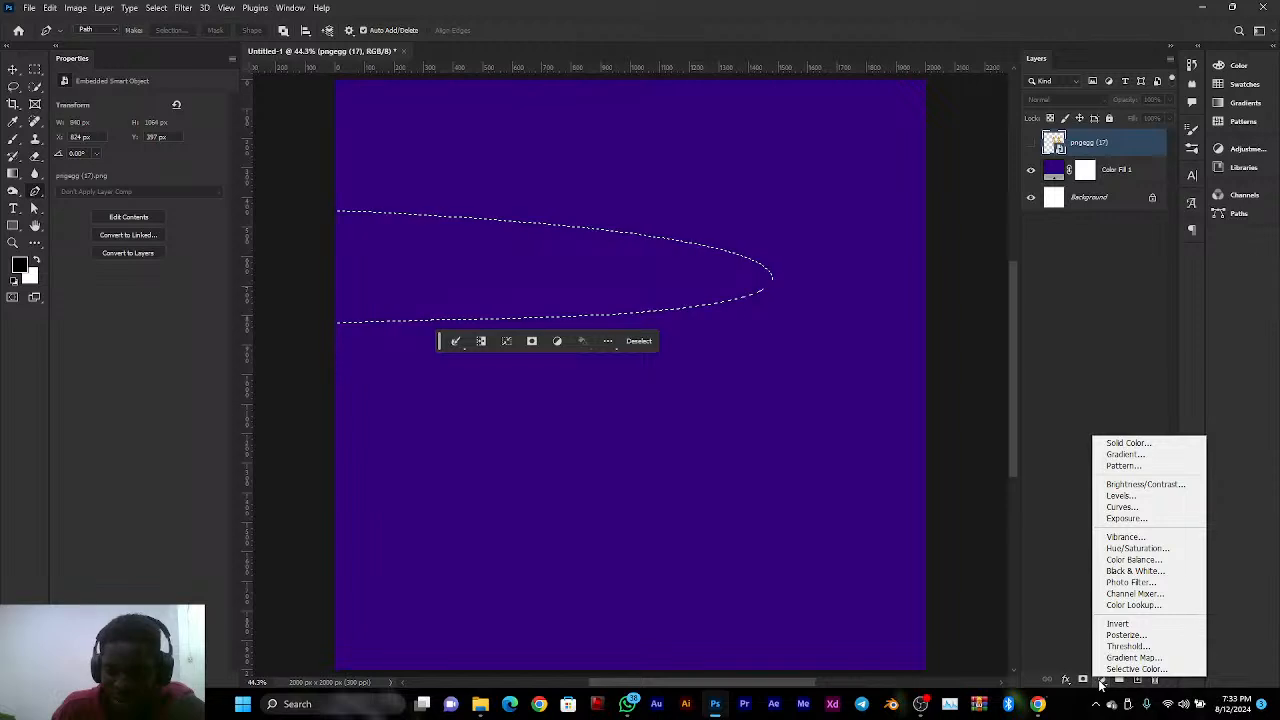
click(1108, 449)
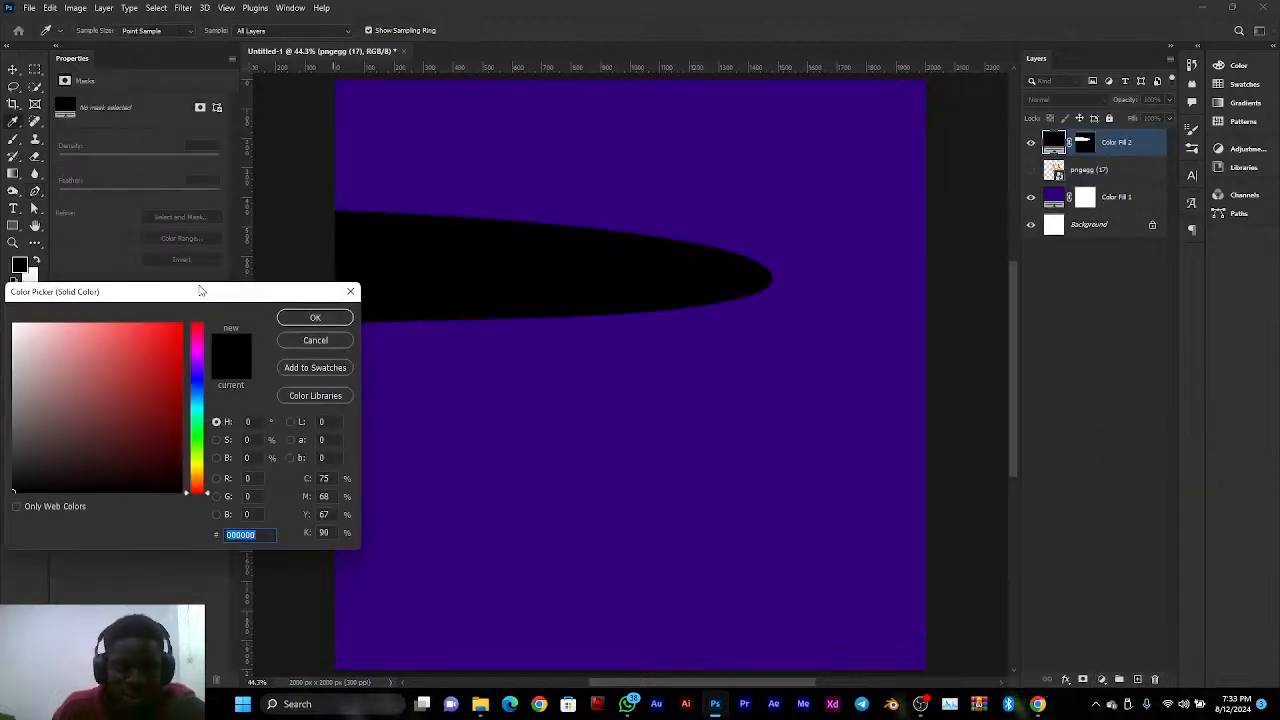
click(808, 440)
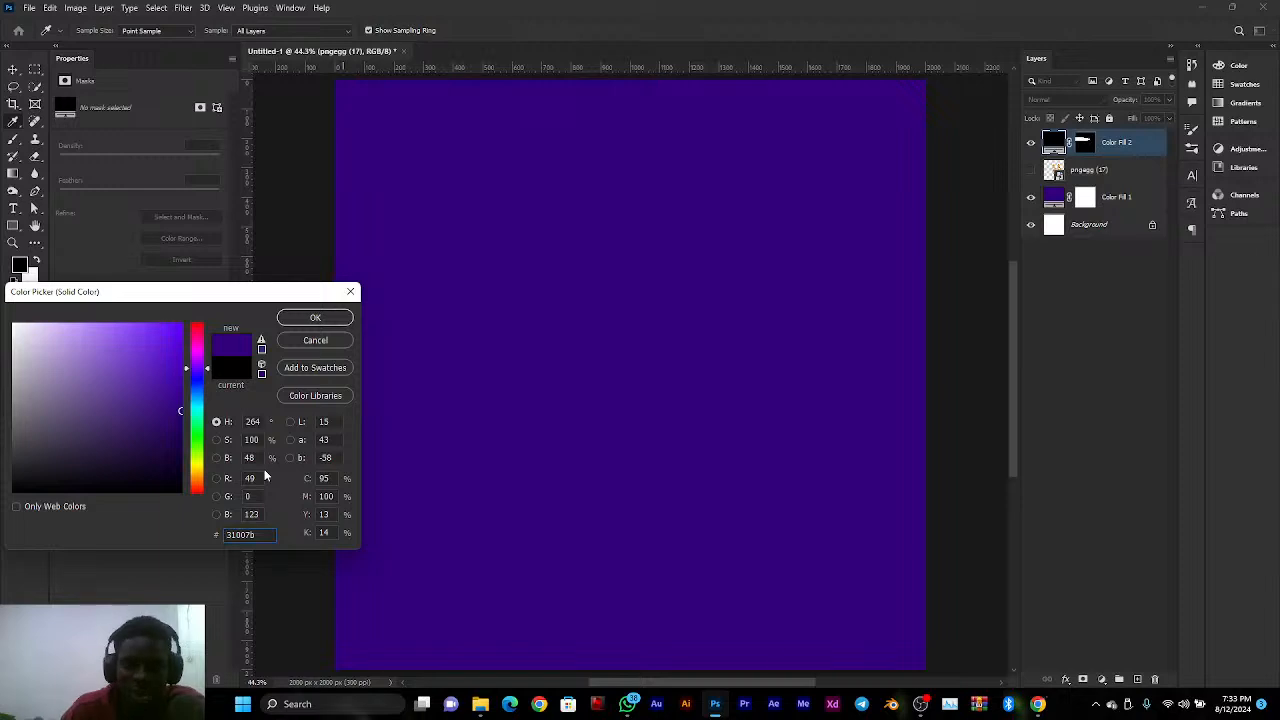
drag(208, 291, 587, 147)
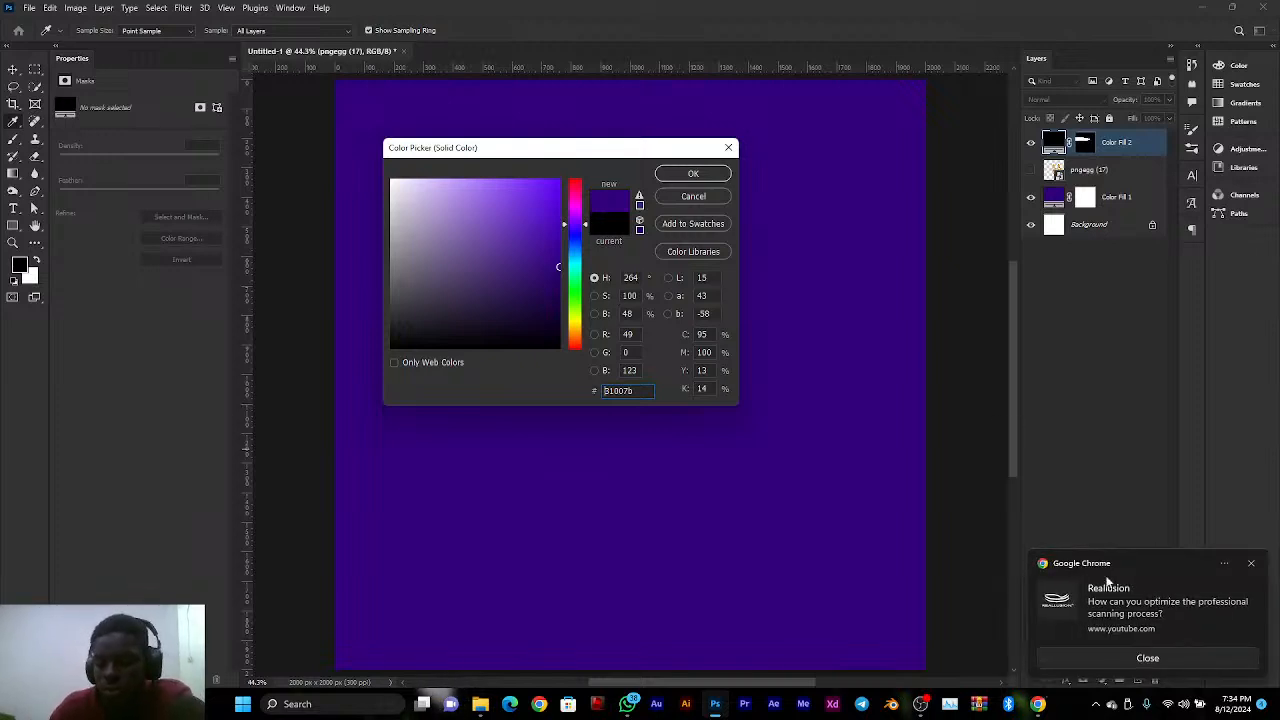
click(1251, 564)
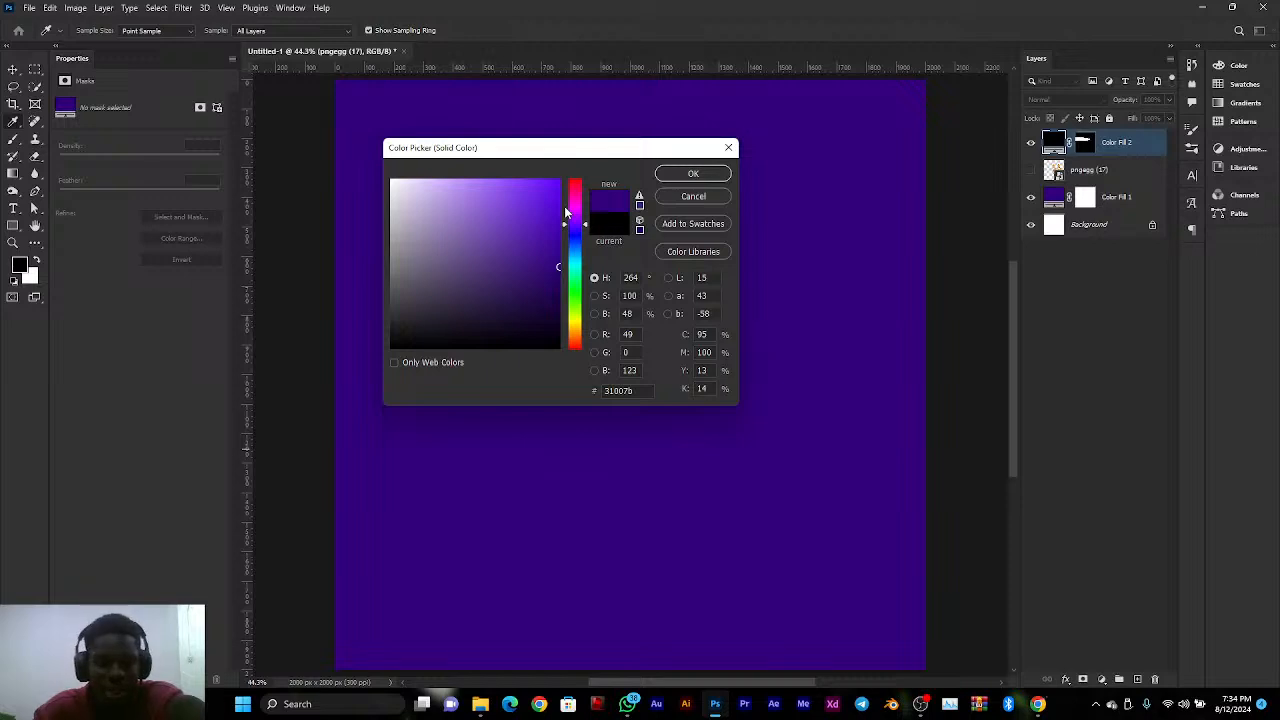
drag(600, 157, 845, 163)
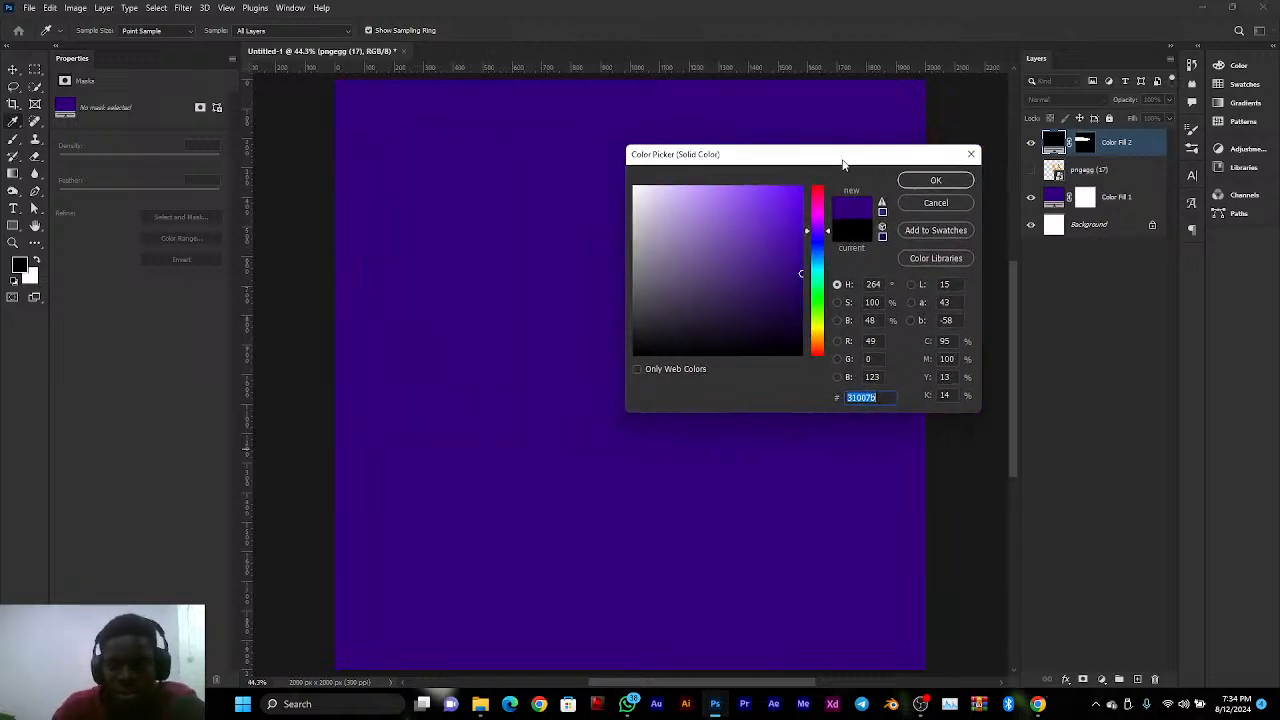
Try brightness values of 60% and 70% for the shape's fill, and apply the colour with brightness 80% (#5200cc)
click(878, 319)
drag(878, 319, 853, 321)
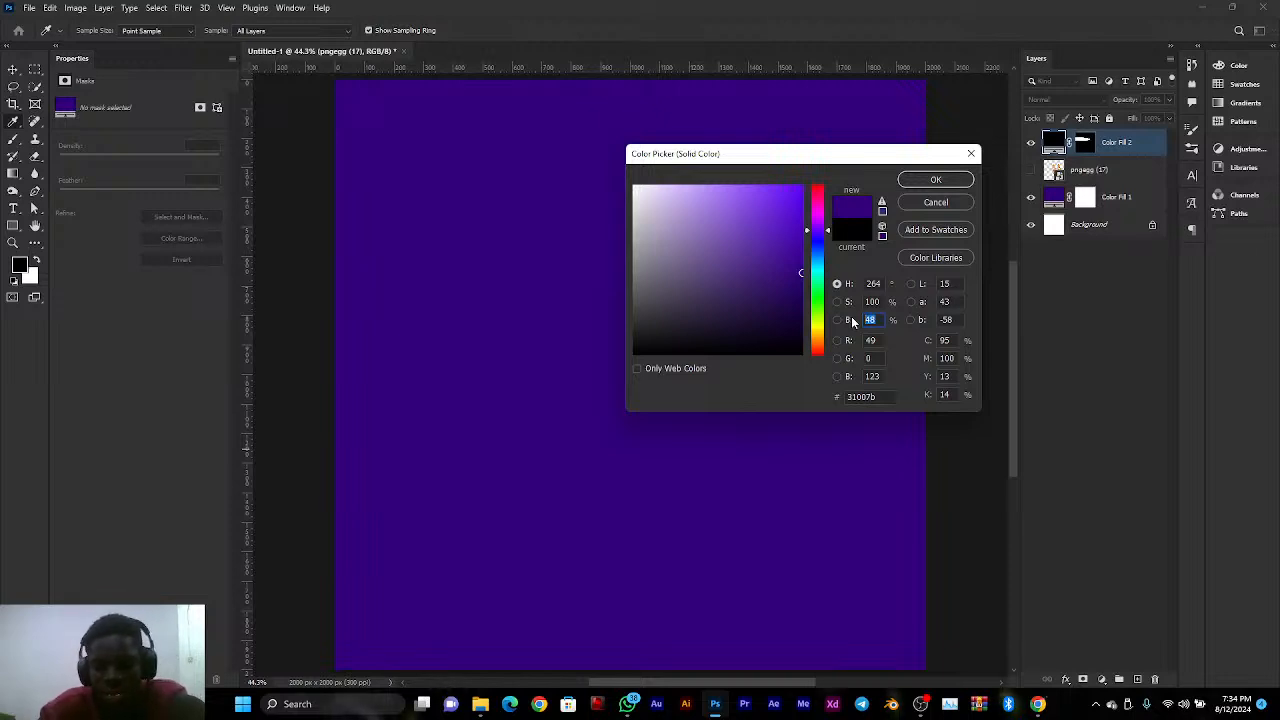
text(60)
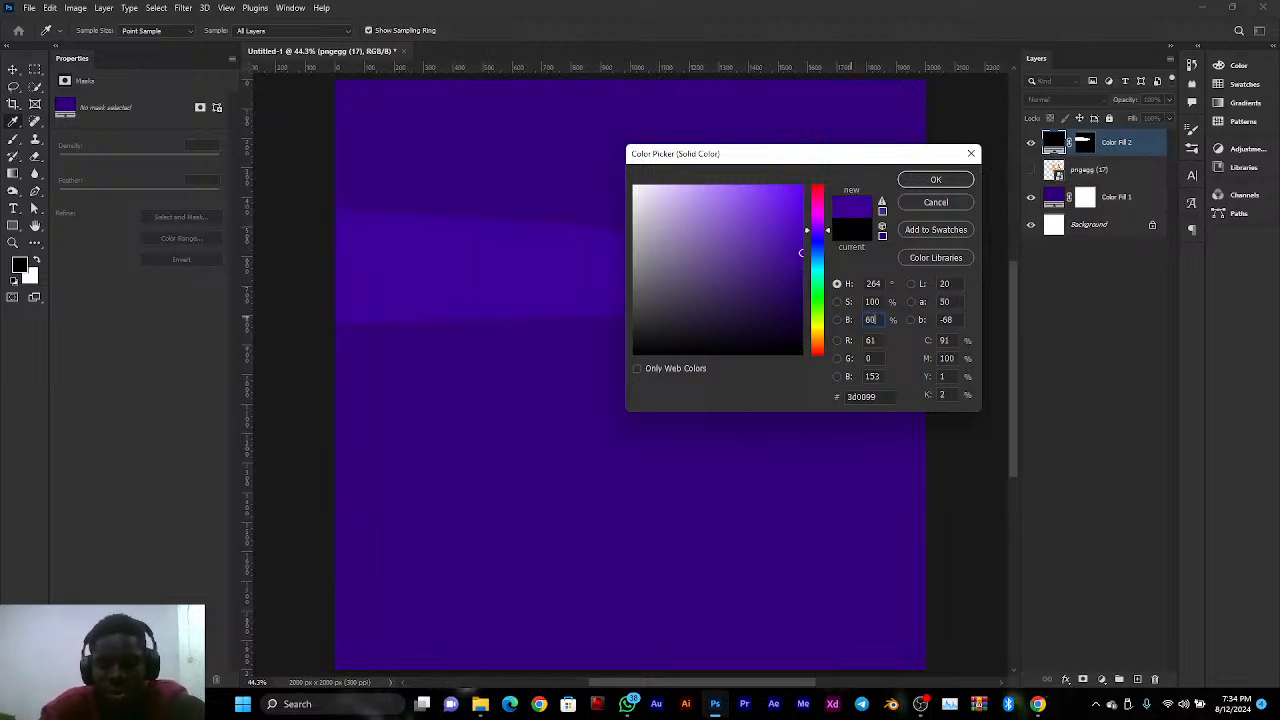
key(BackSpace)
key(BackSpace)
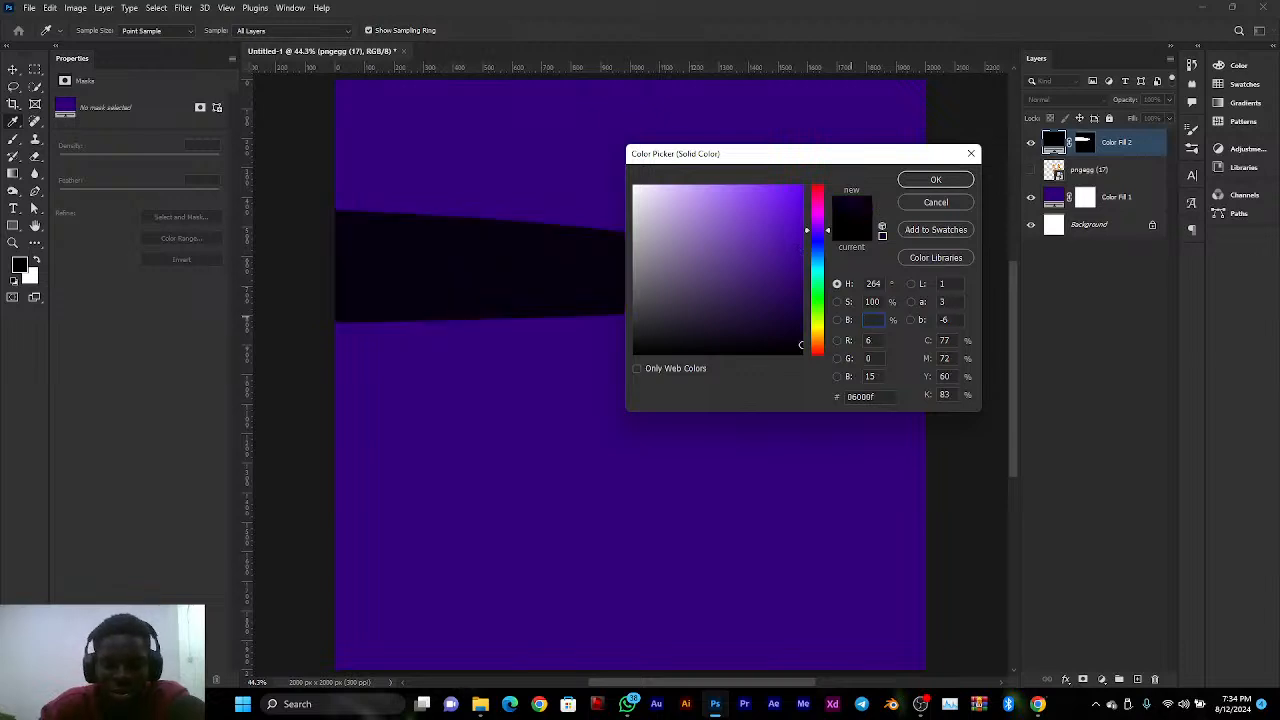
text(70)
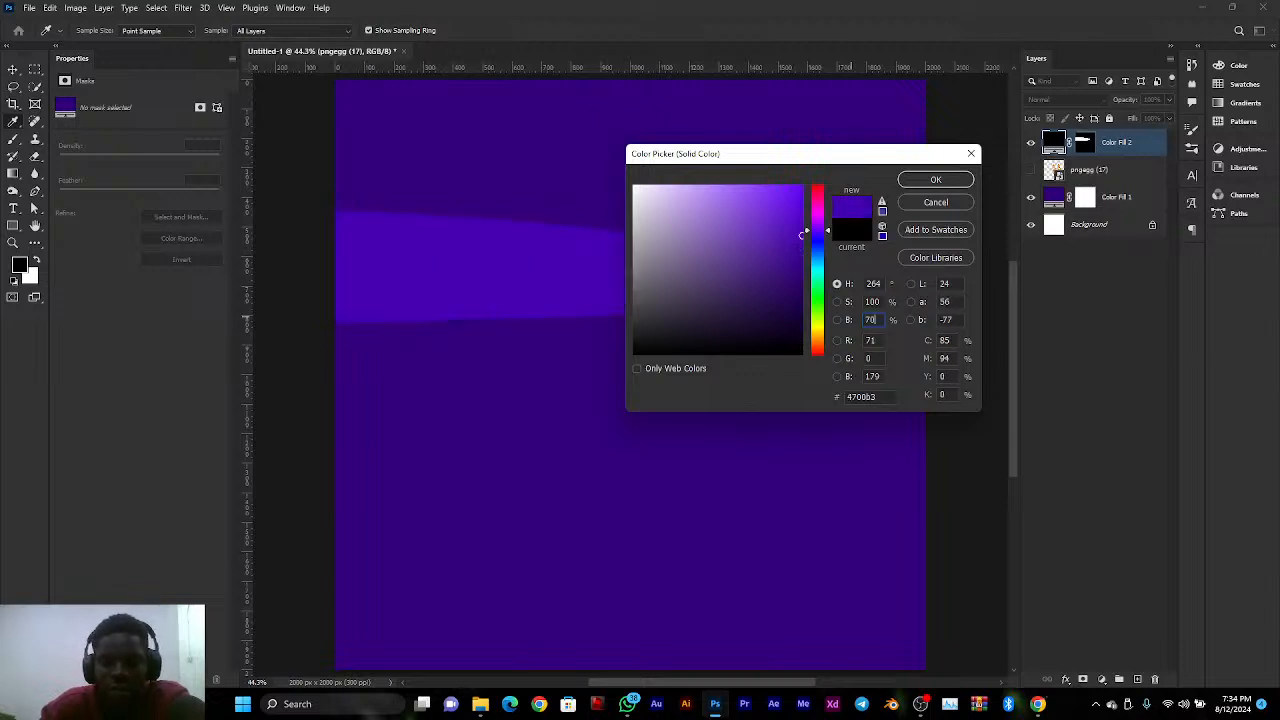
key(BackSpace)
key(BackSpace)
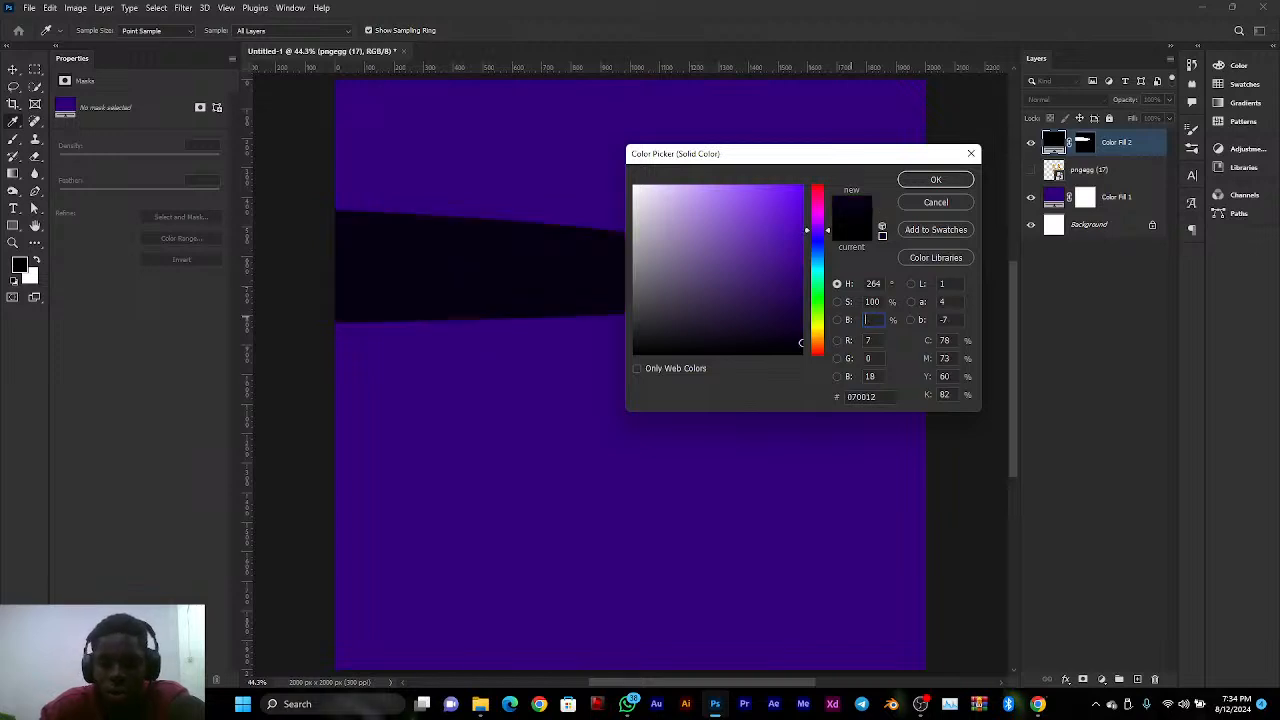
text(80)
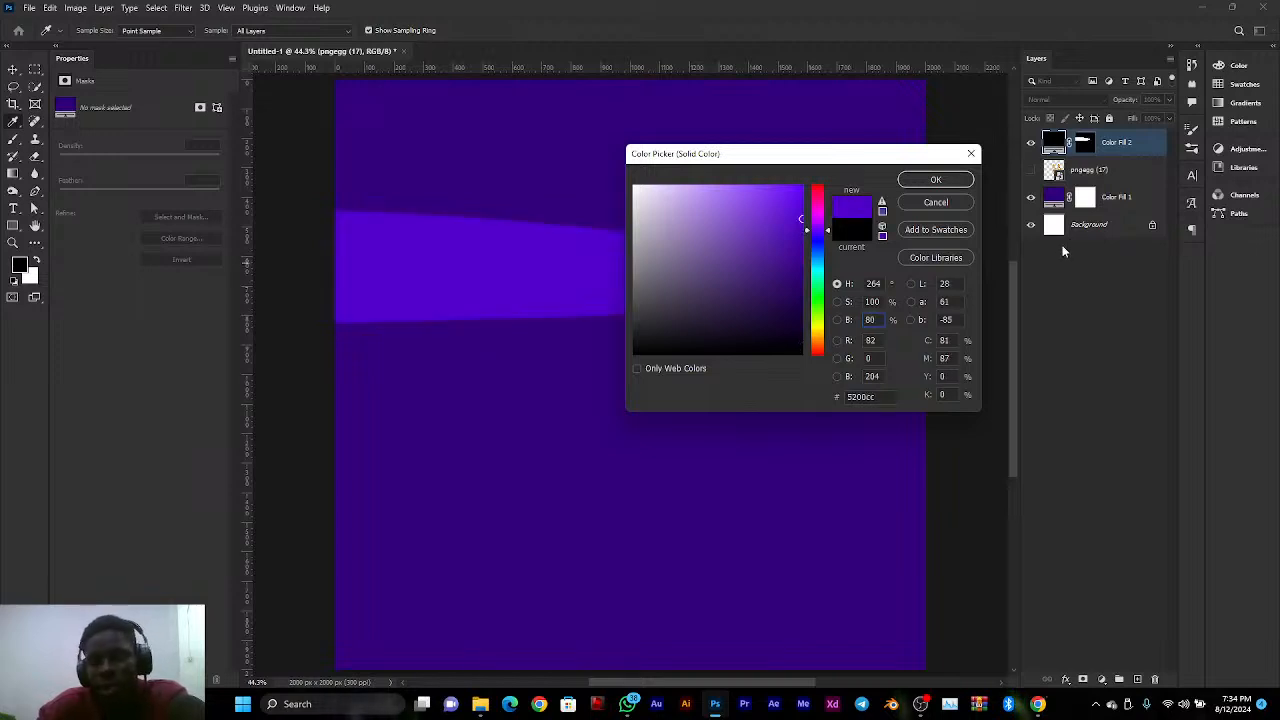
click(932, 178)
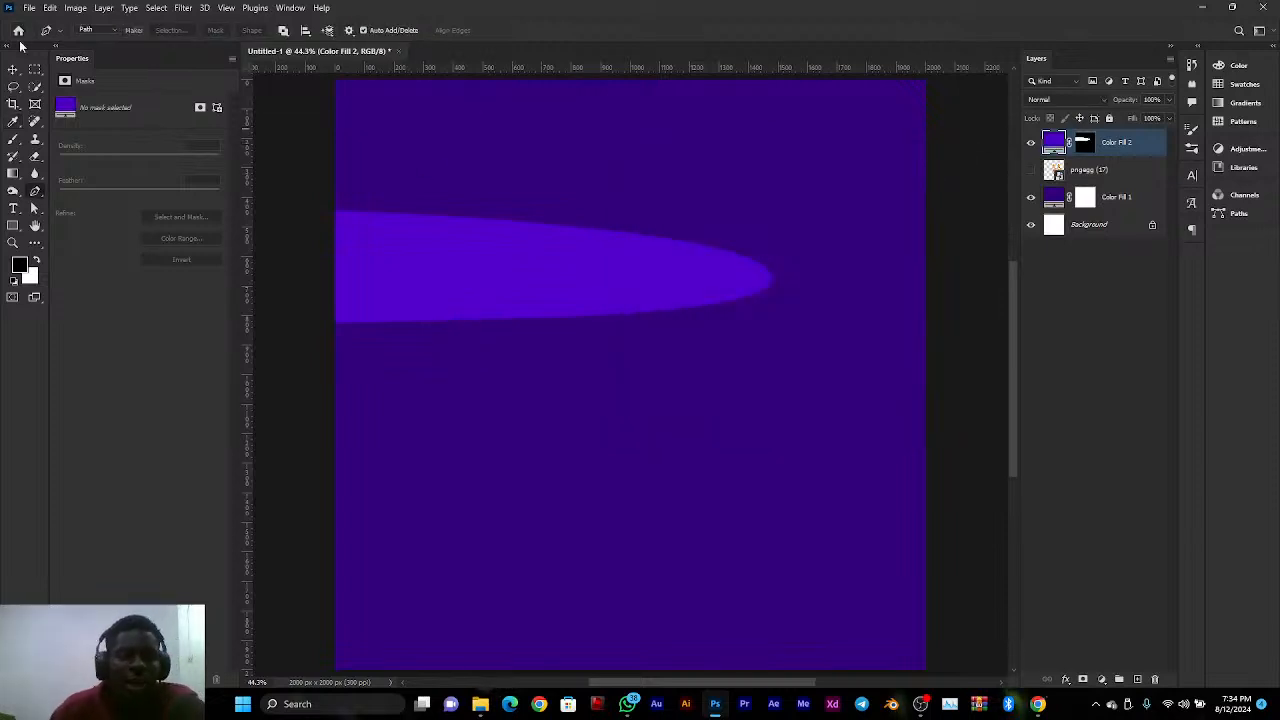
Nudge the light purple shape slightly upward and trace a Pen path along its lower edge, from beyond the canvas's left side to the curved tip
click(12, 69)
drag(577, 297, 577, 291)
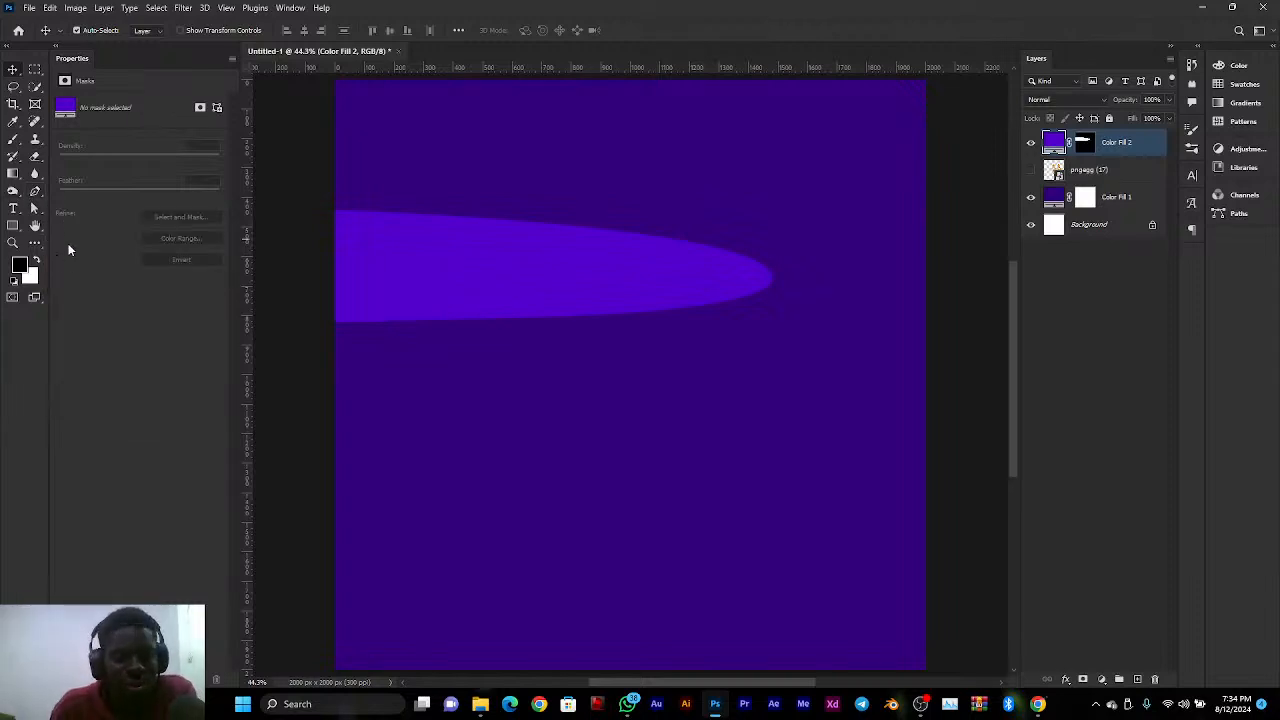
click(37, 193)
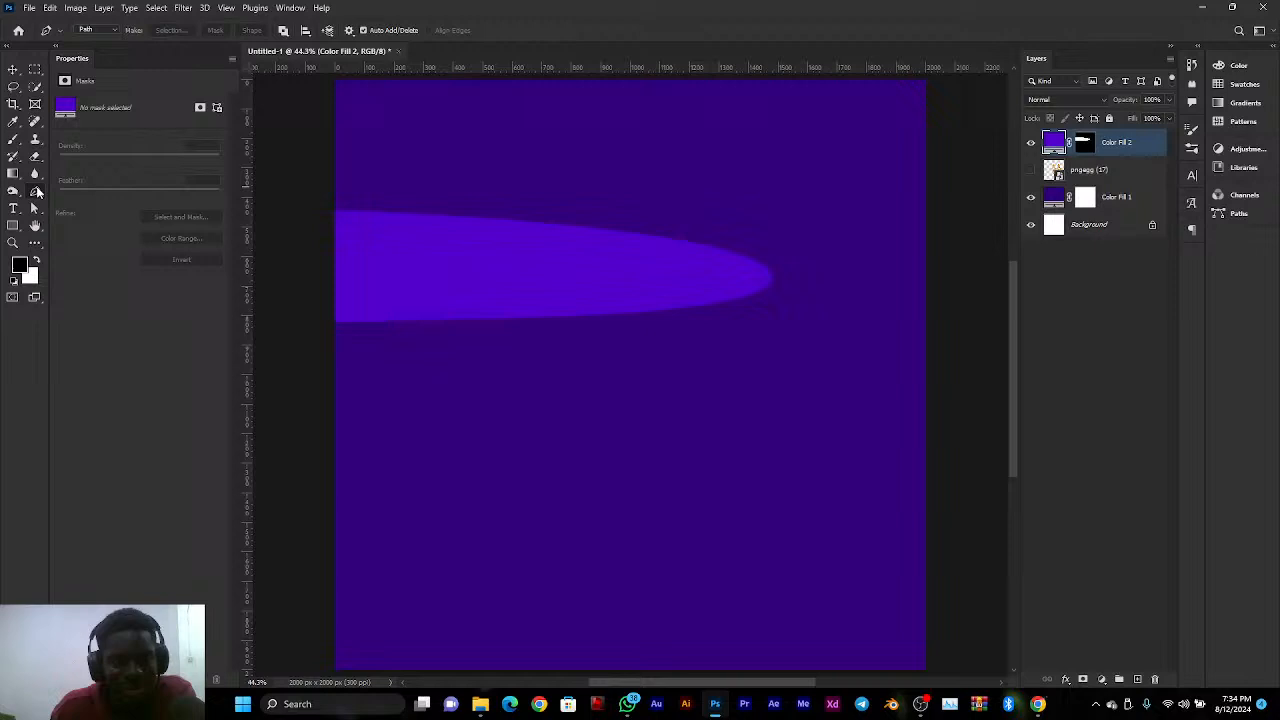
click(326, 322)
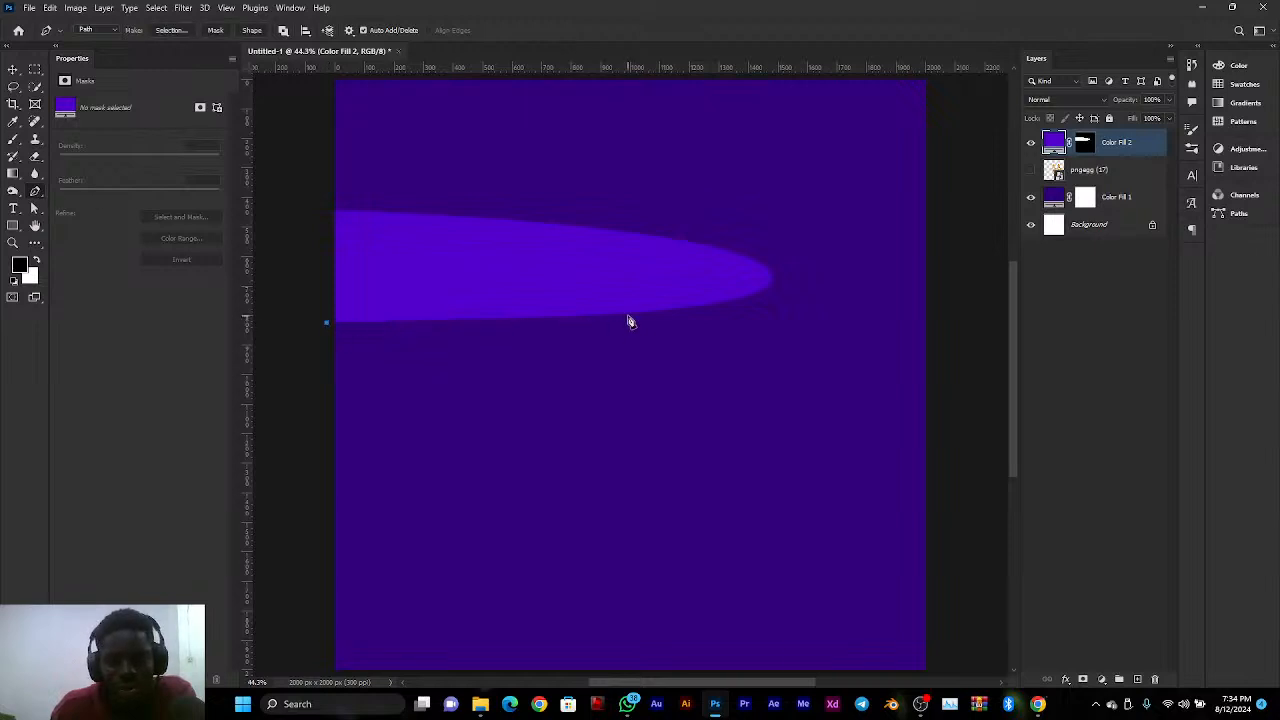
drag(632, 318, 651, 314)
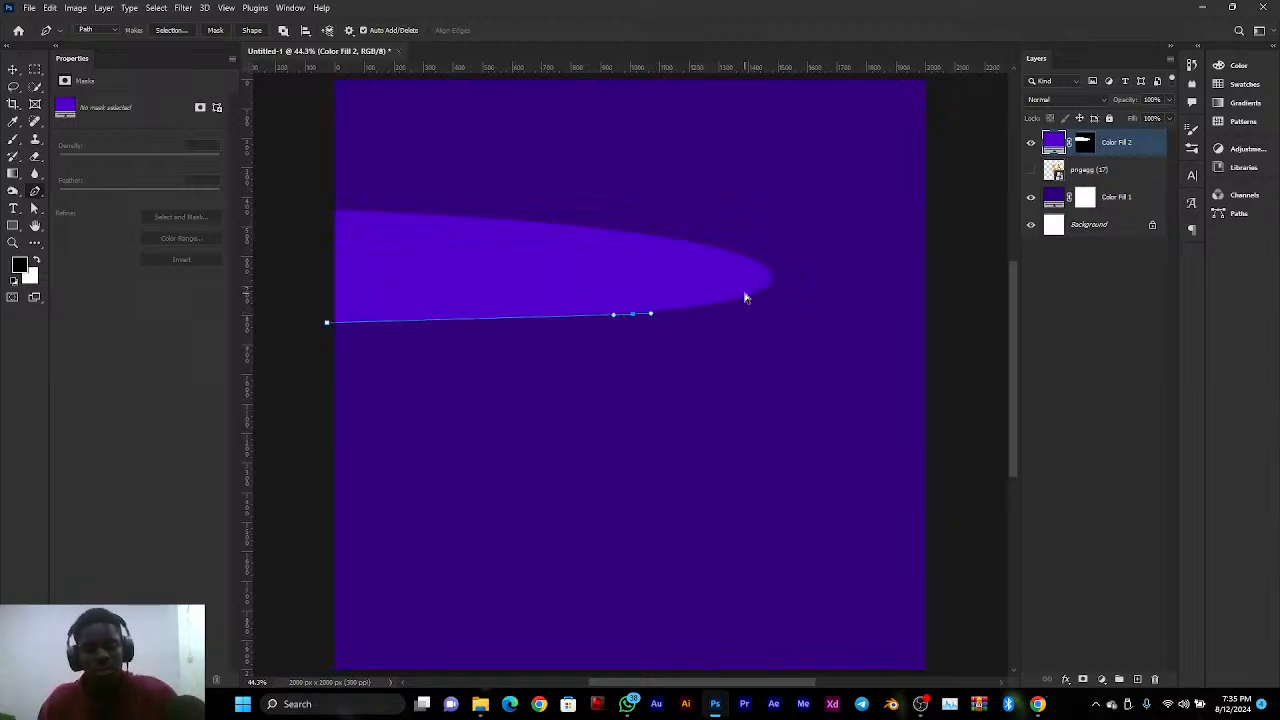
key(ctrl+z)
click(650, 314)
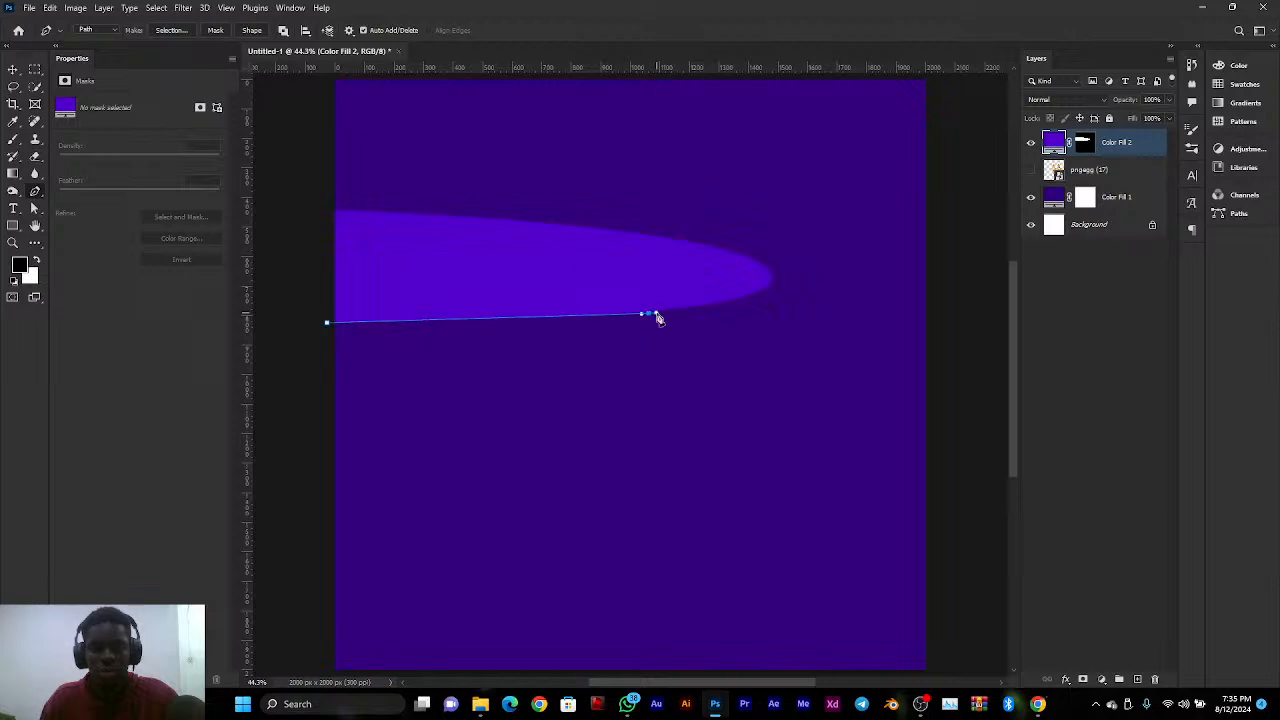
key(ctrl+z)
click(665, 312)
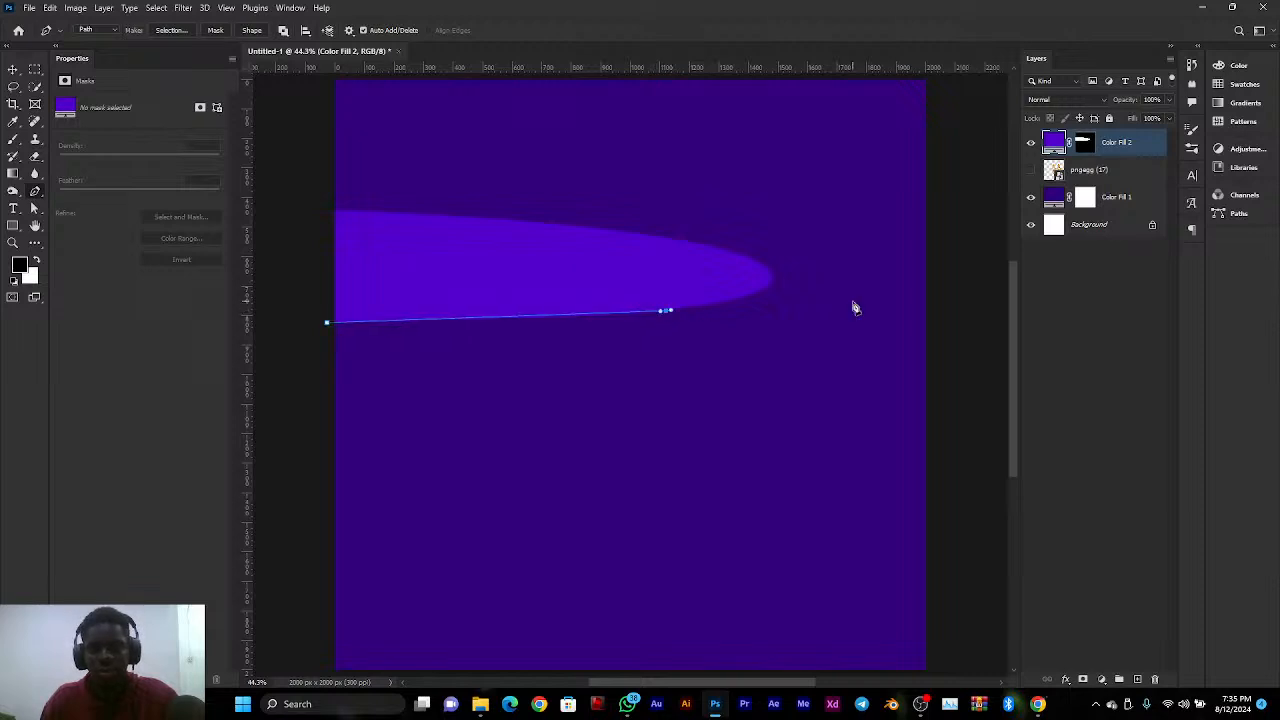
drag(768, 288, 795, 271)
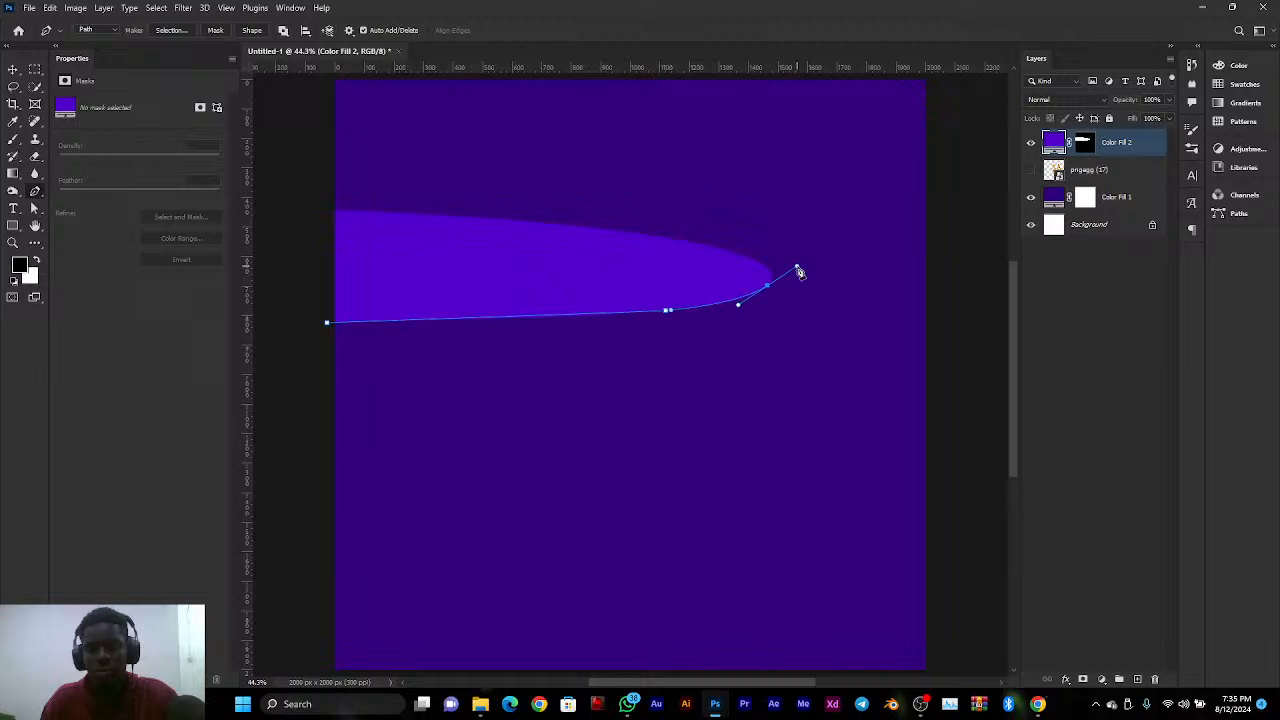
Continue the path down from the tip to below the canvas near X 1170 px and close it around the bottom-left corner
scroll(709, 394, down, 1)
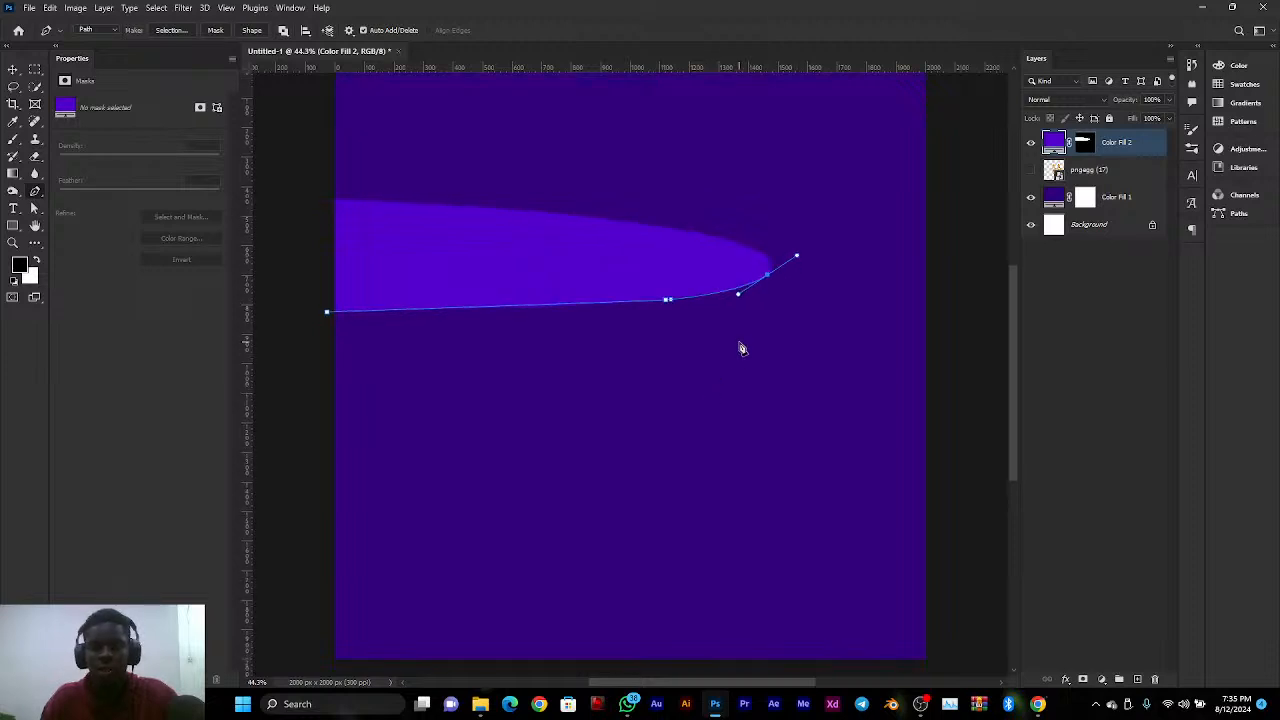
click(680, 672)
scroll(680, 486, down, 1)
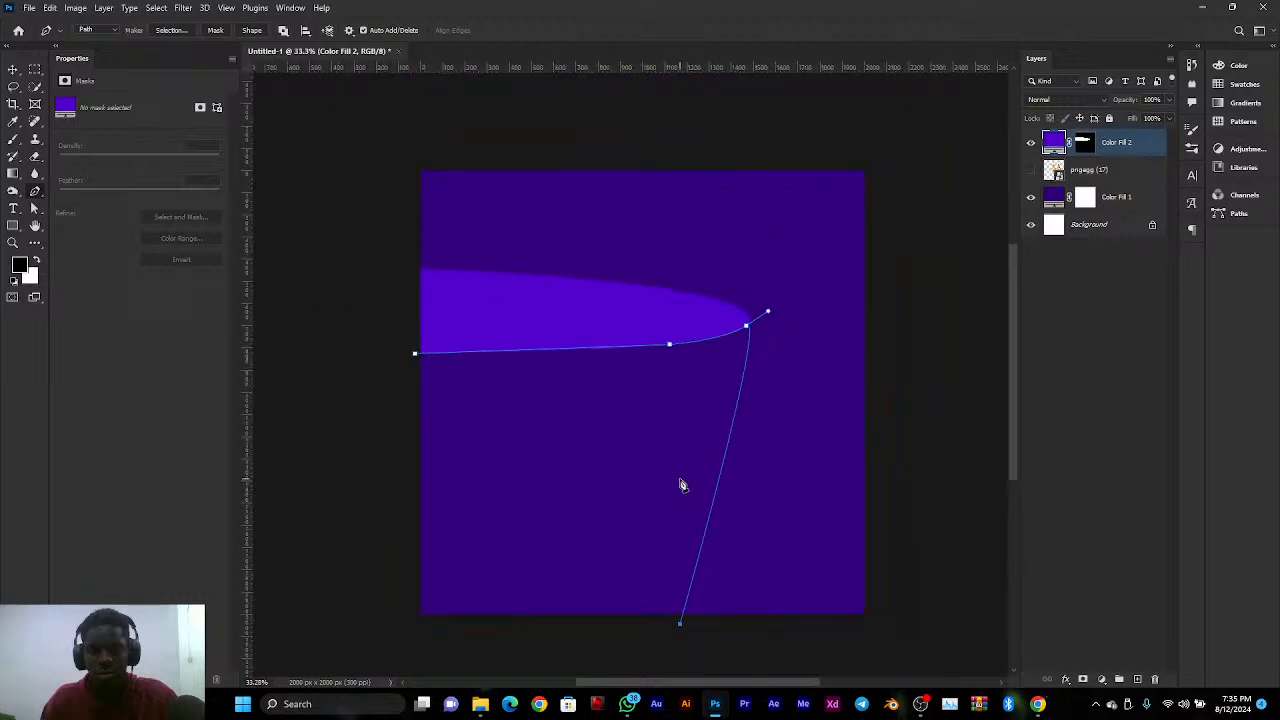
click(362, 638)
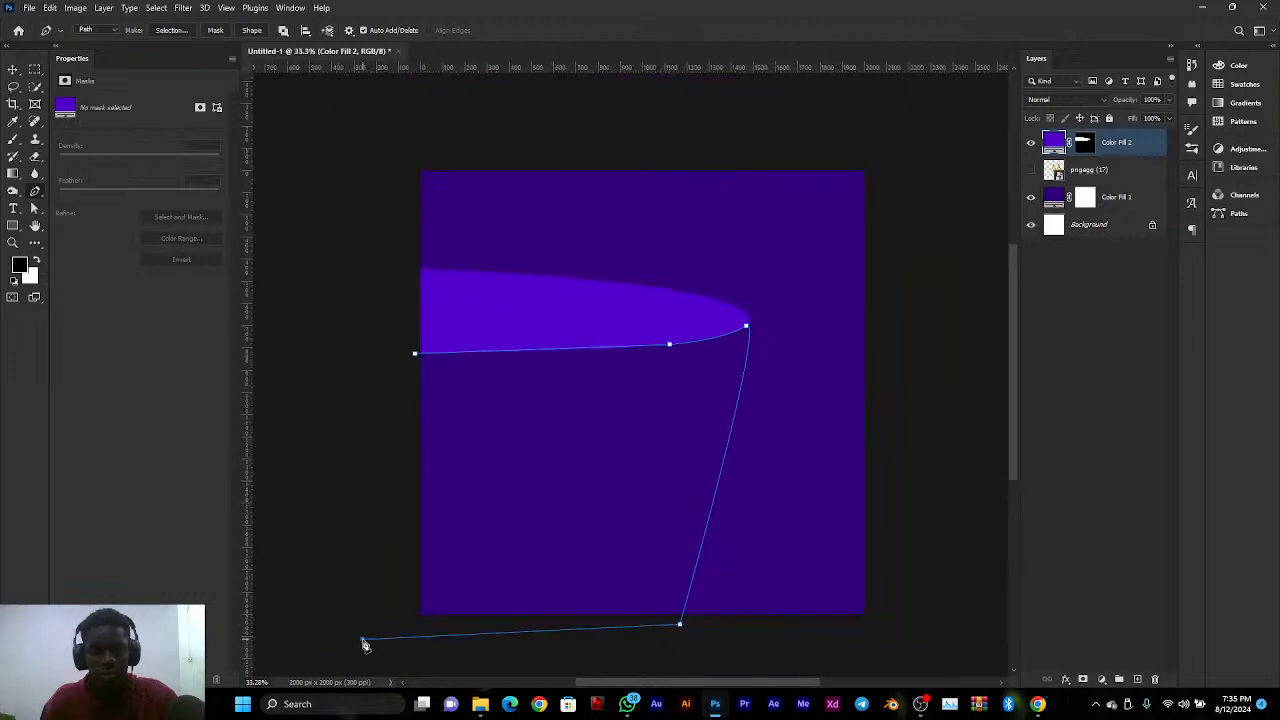
click(415, 355)
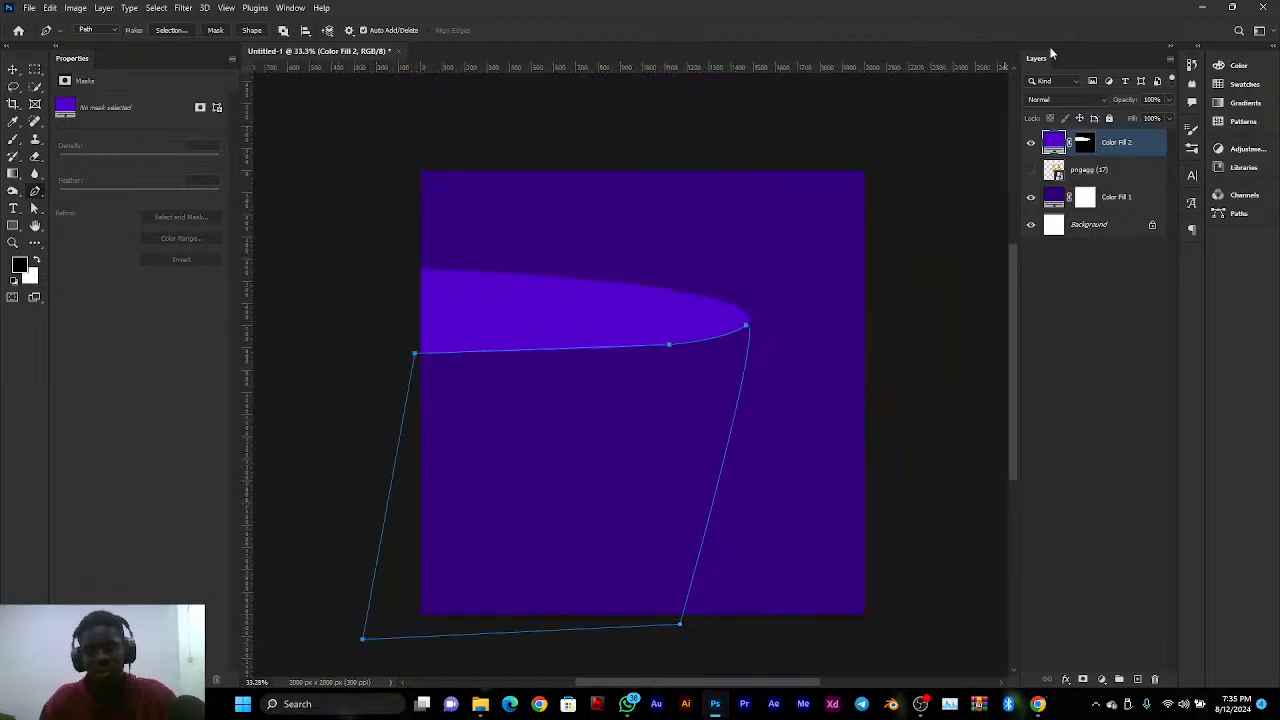
Convert the closed path below the light purple shape into a new anti-aliased selection with a 0-pixel feather radius
right_click(514, 404)
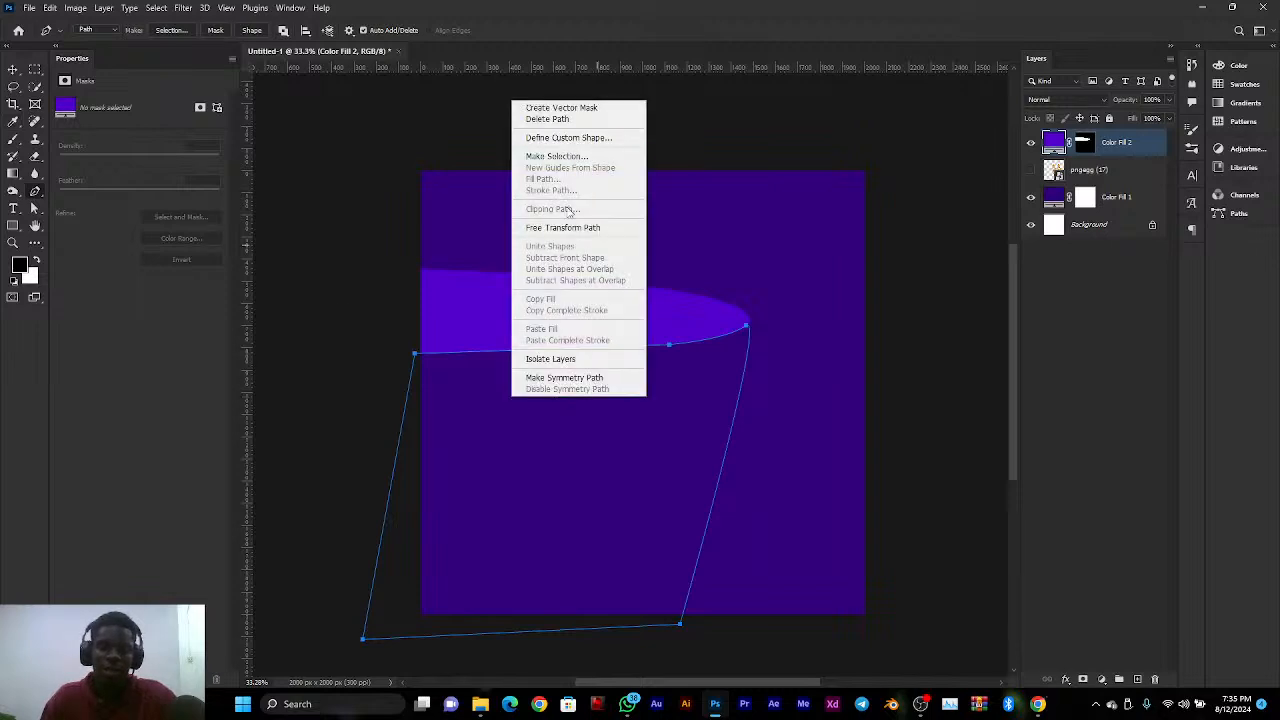
click(556, 157)
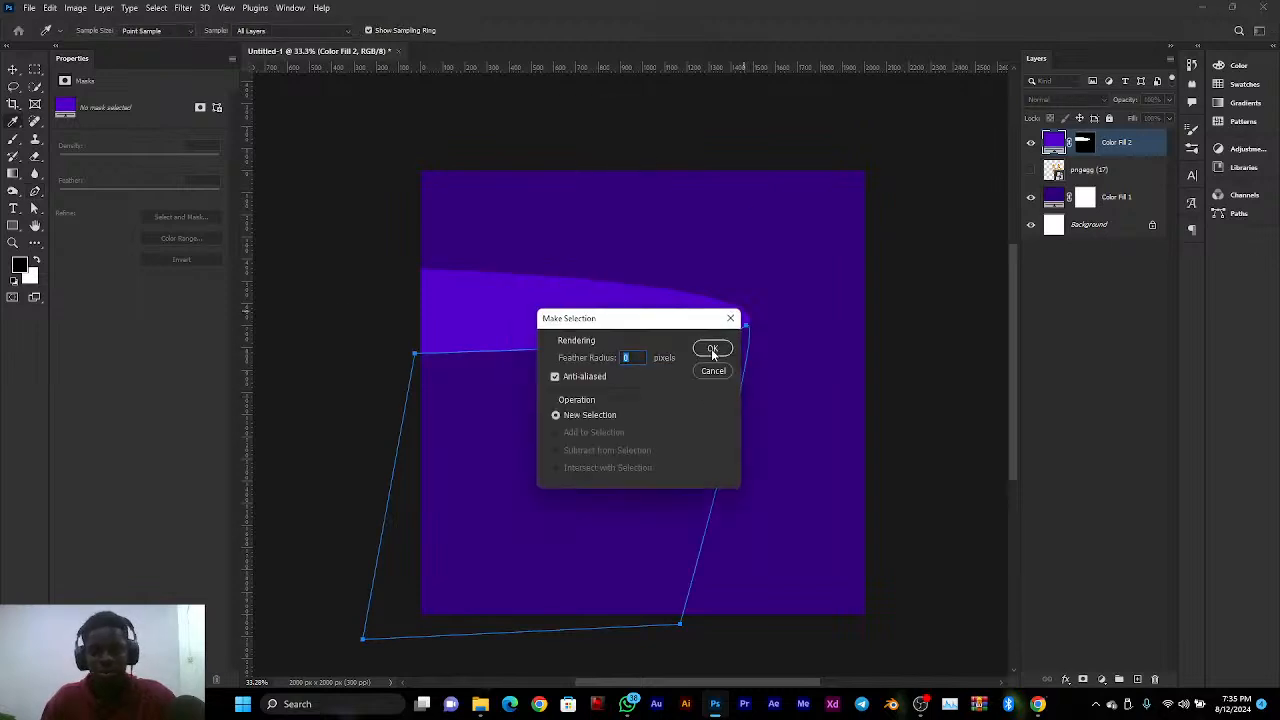
click(712, 349)
Add a Solid Color fill layer inside the selection, sampling the light purple shape's #5200cc as the base colour
click(1102, 680)
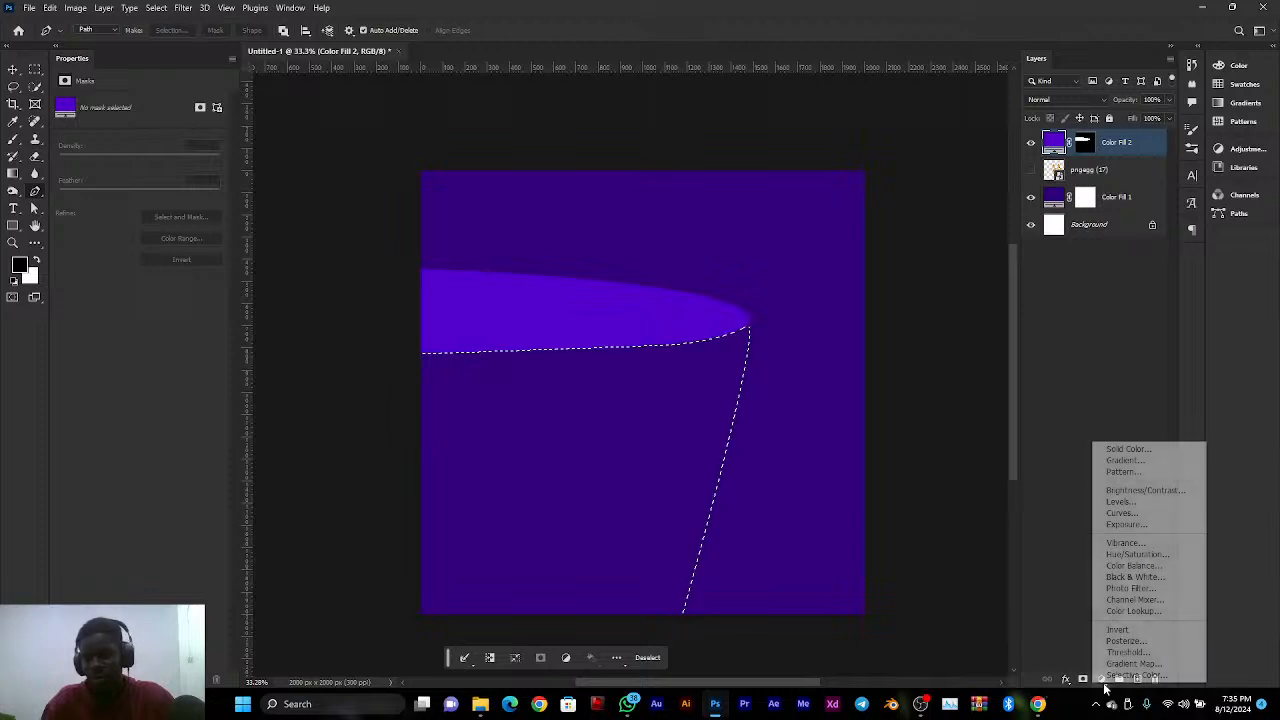
click(1129, 449)
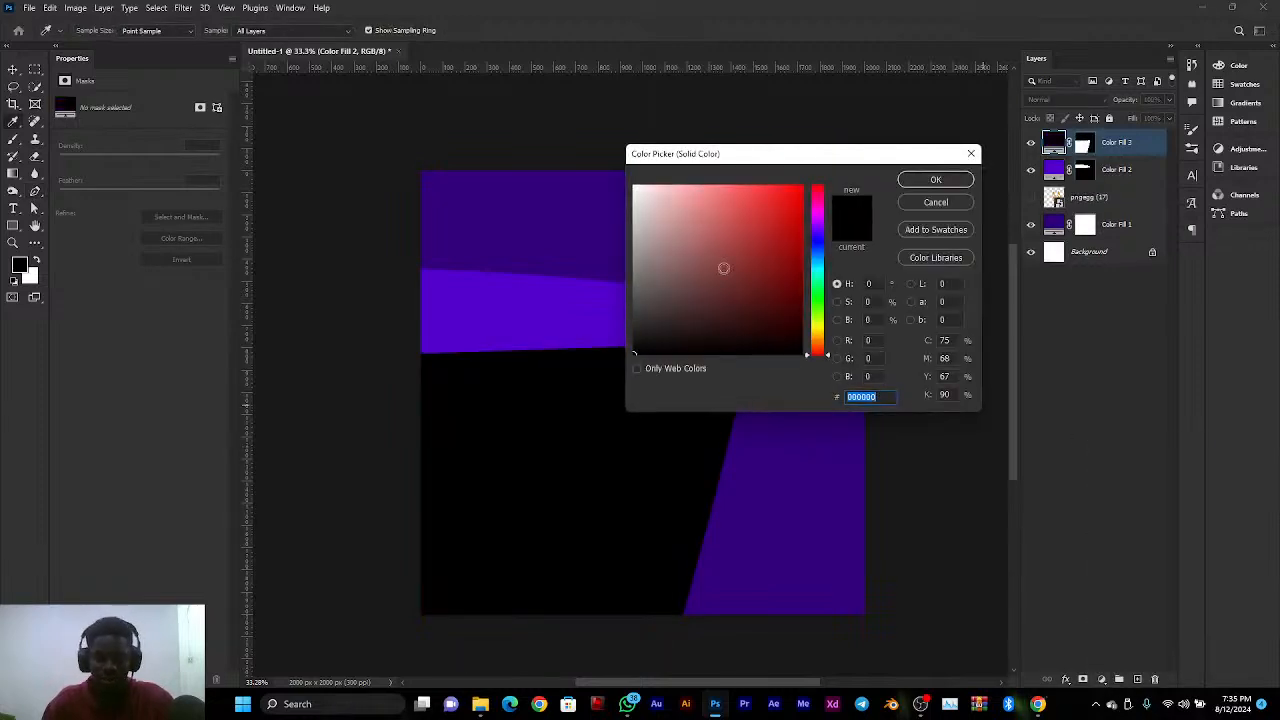
click(556, 303)
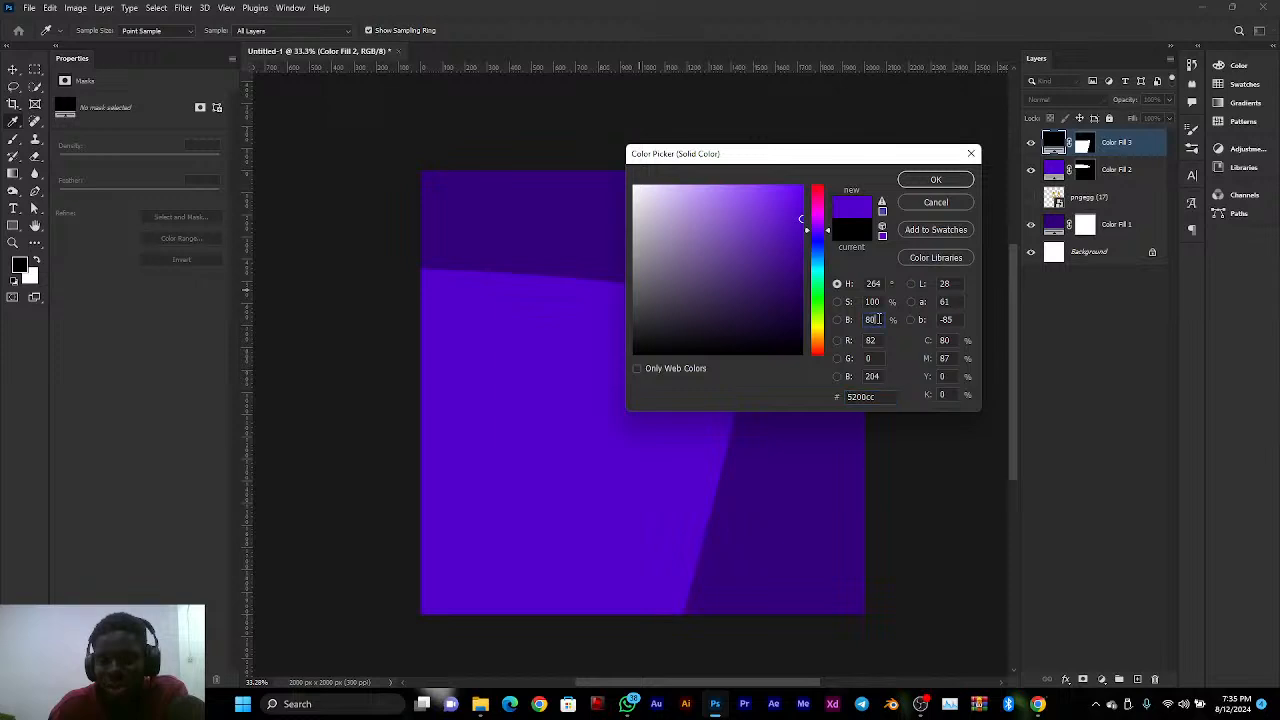
Try brightness values of 60% and 40% for the lower shape's fill, and apply the colour with brightness 30% (#1f004d)
drag(878, 319, 845, 321)
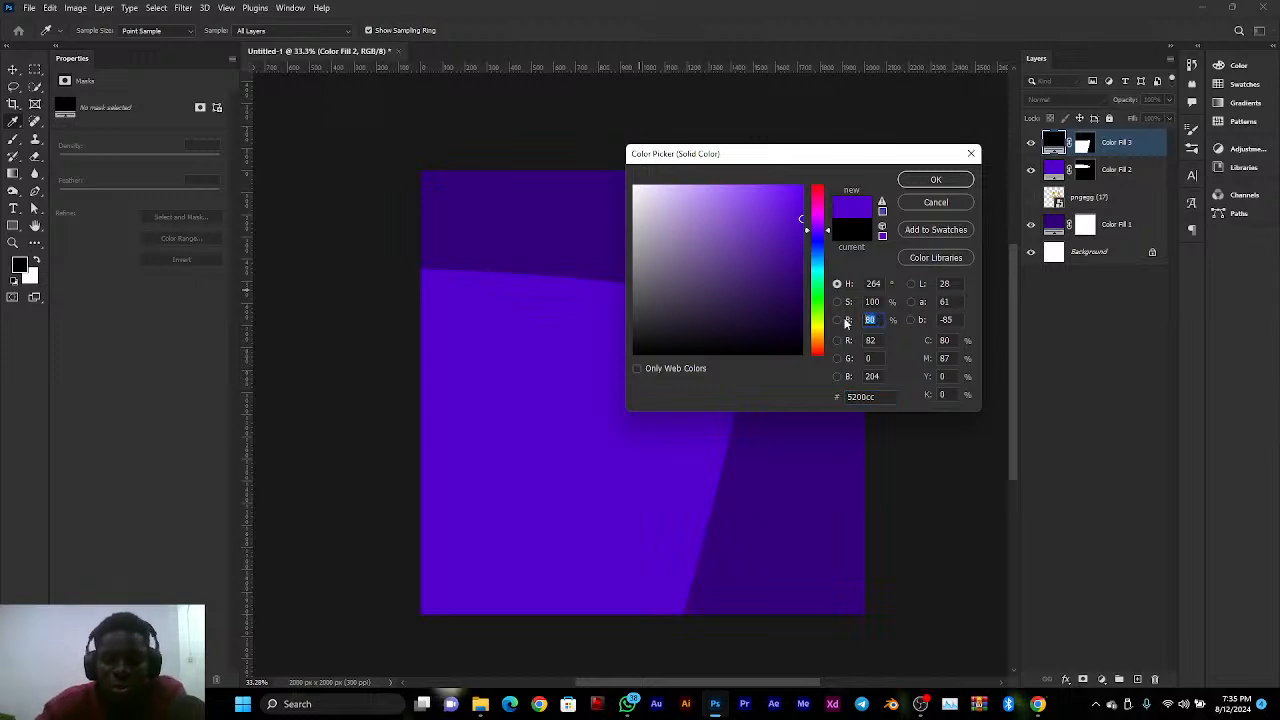
text(60)
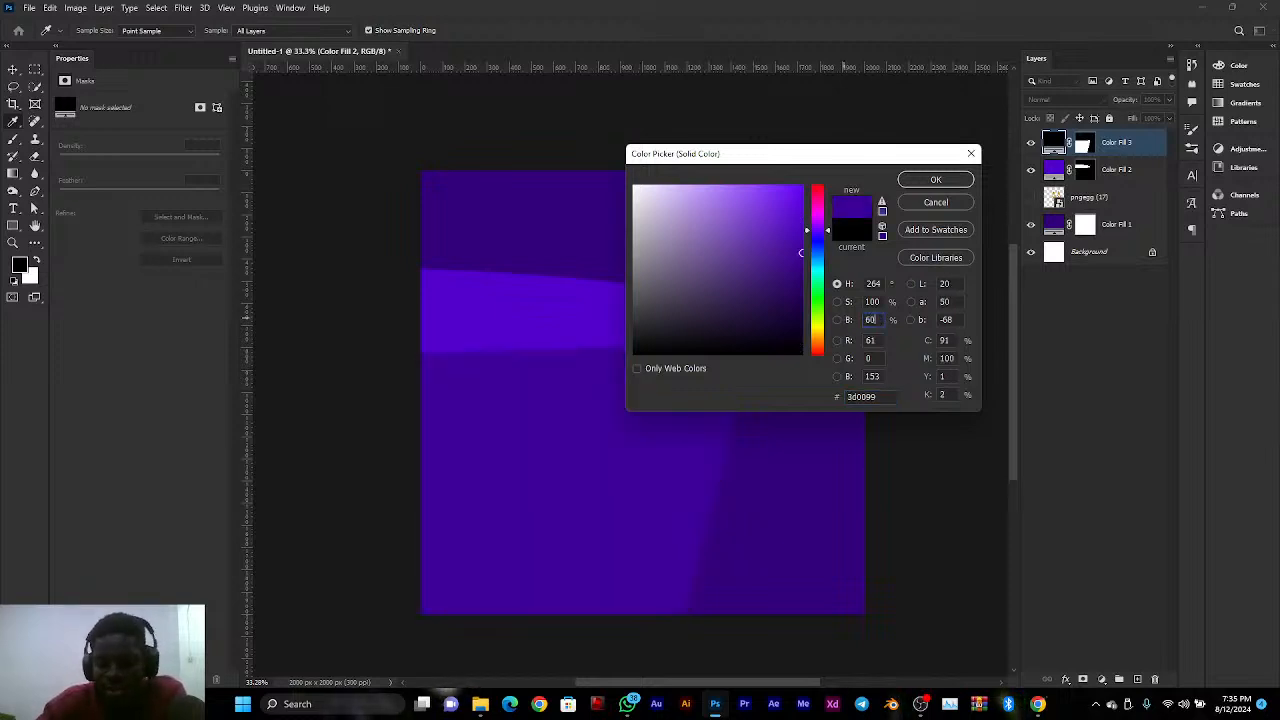
key(BackSpace)
key(BackSpace)
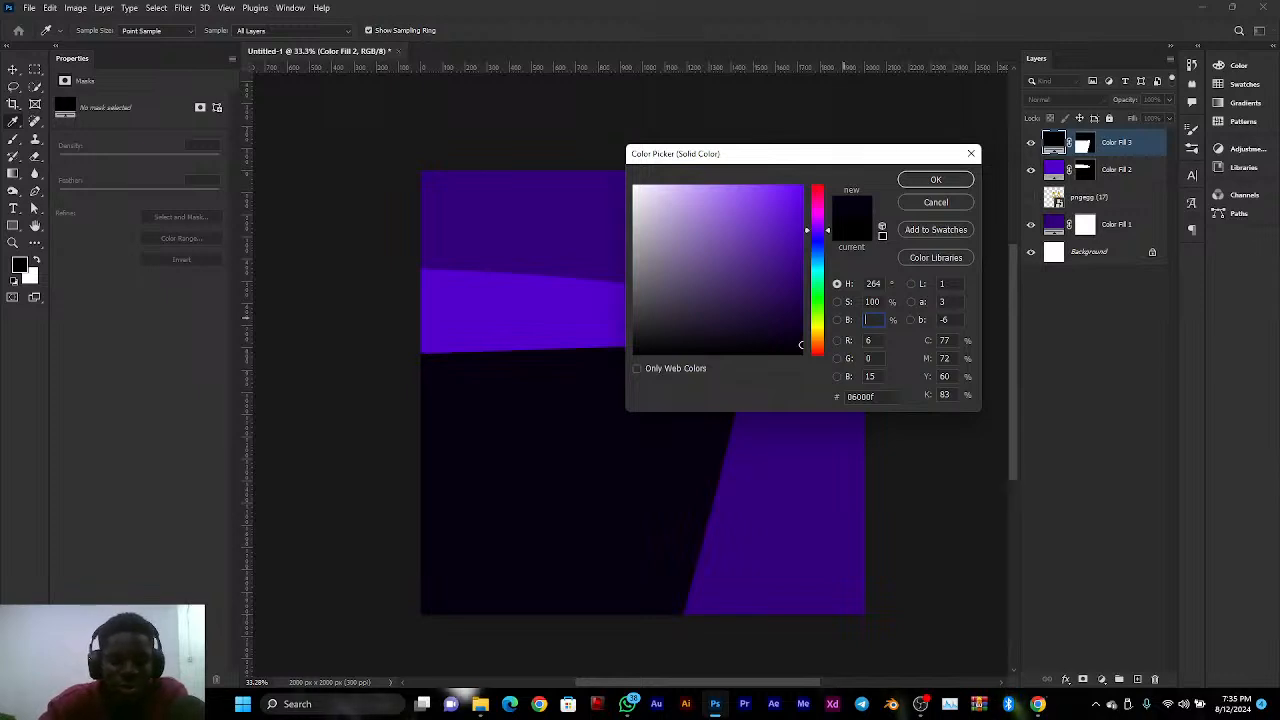
text(20)
key(BackSpace)
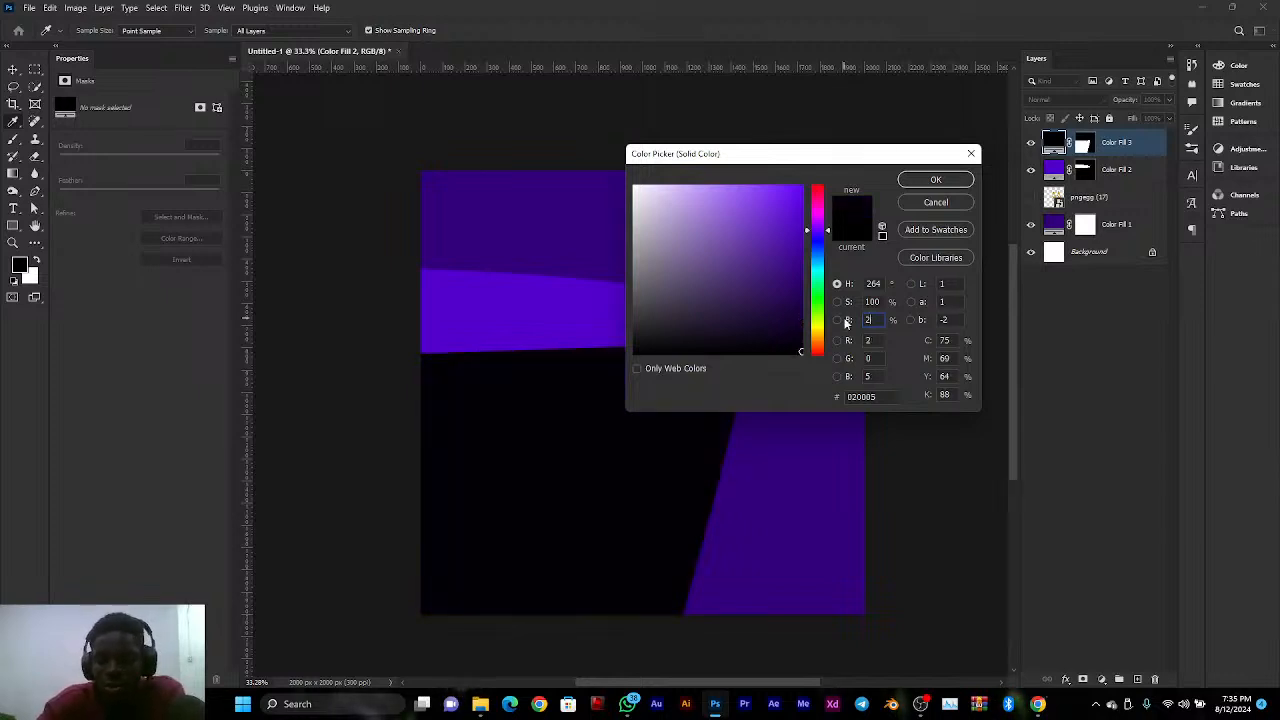
text(40)
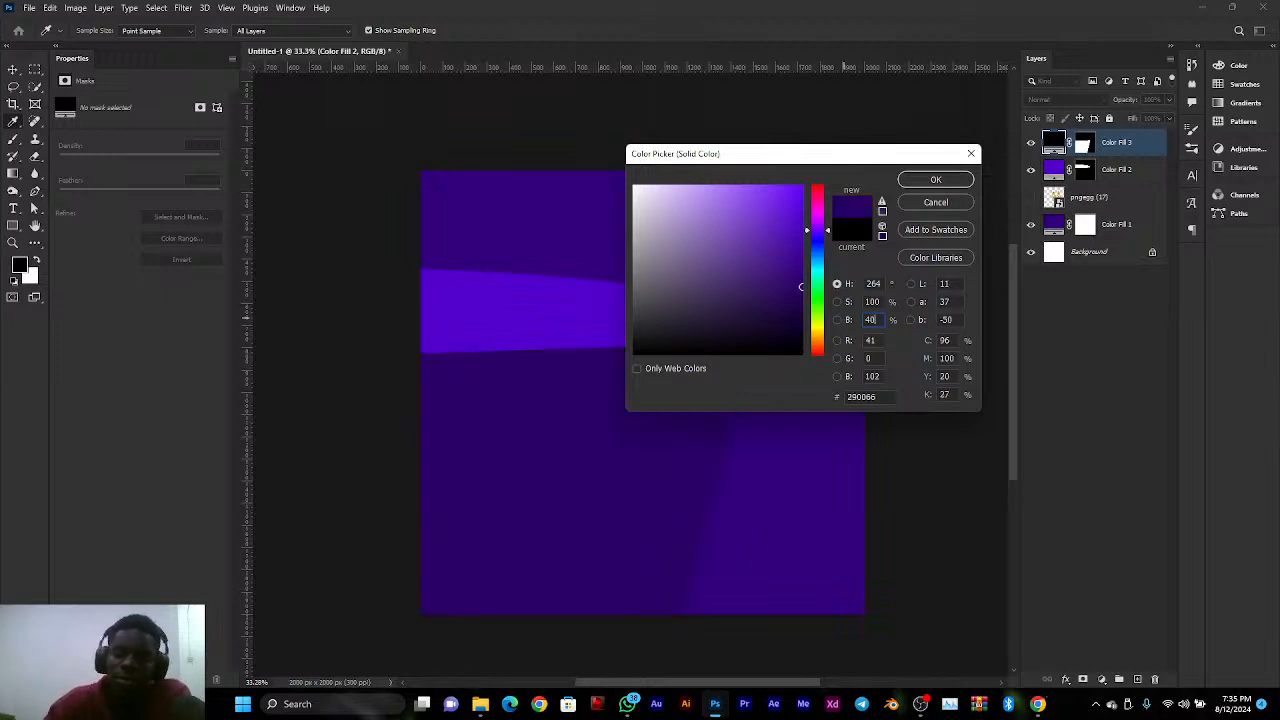
key(BackSpace)
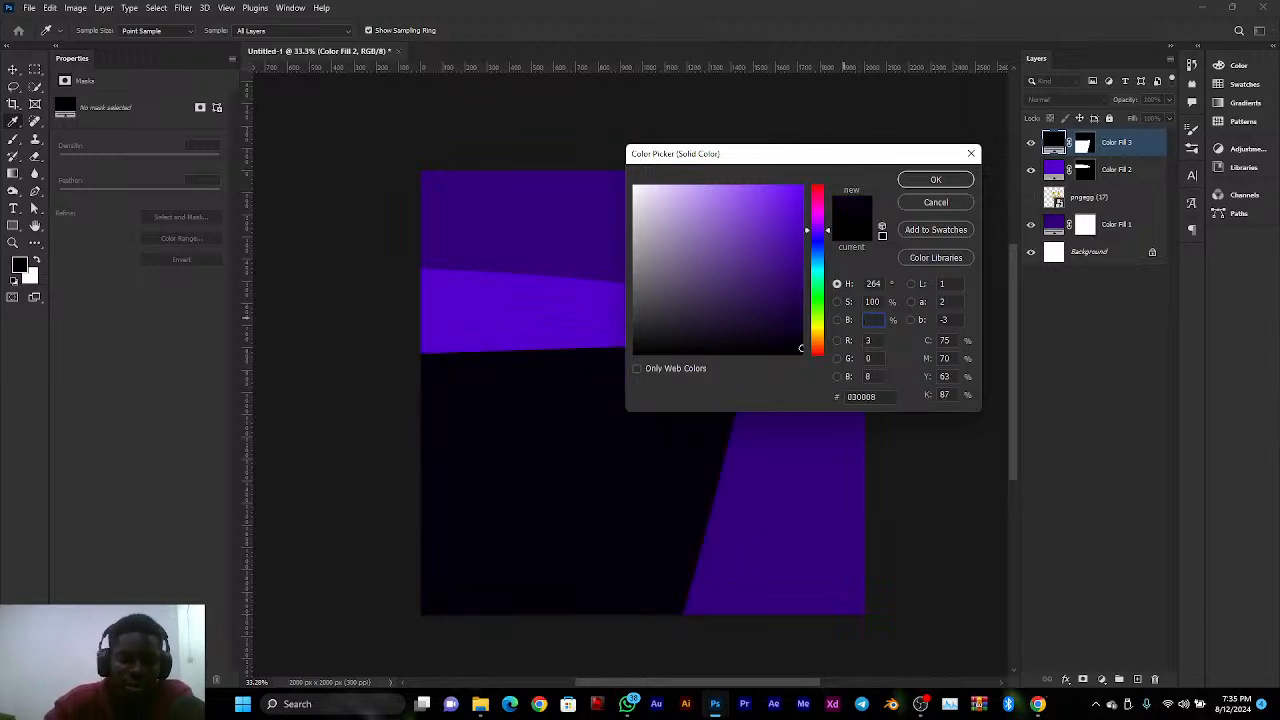
text(30)
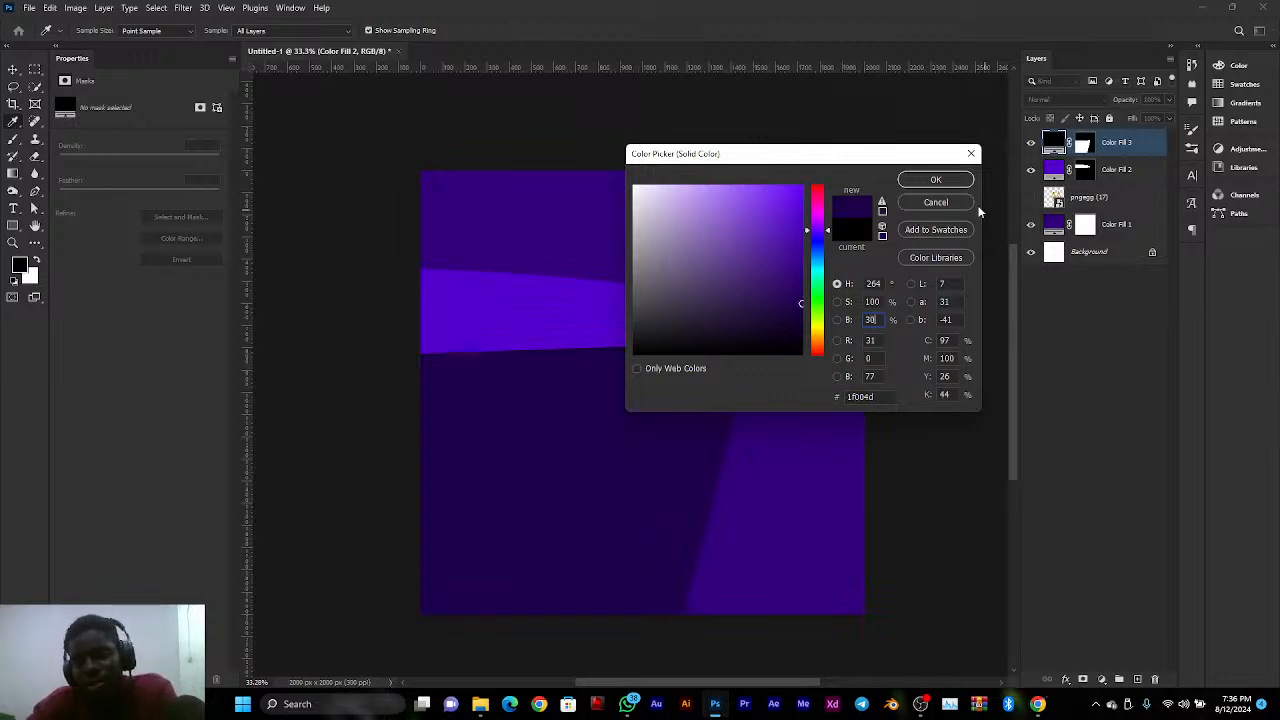
click(932, 178)
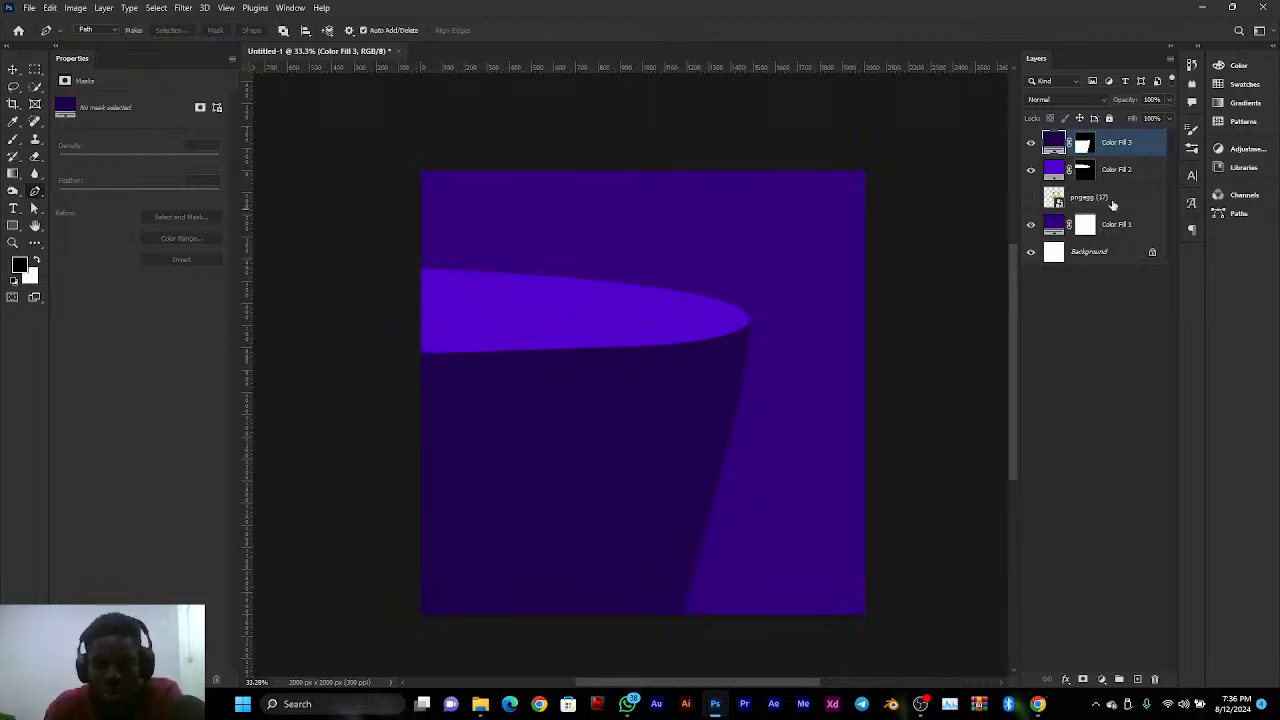
Target the Color Fill 2 layer mask and draw a closed four-point Pen path around the left end of the light purple shape
click(1031, 170)
click(1031, 170)
click(1087, 170)
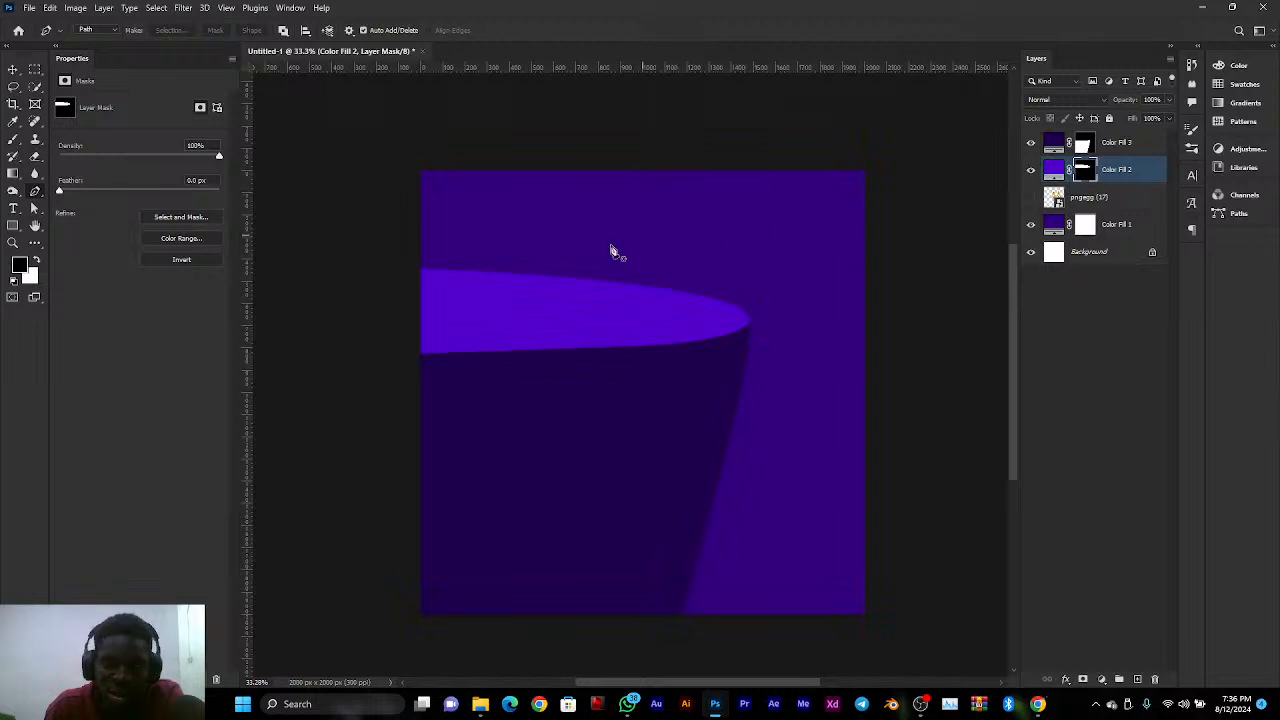
click(411, 256)
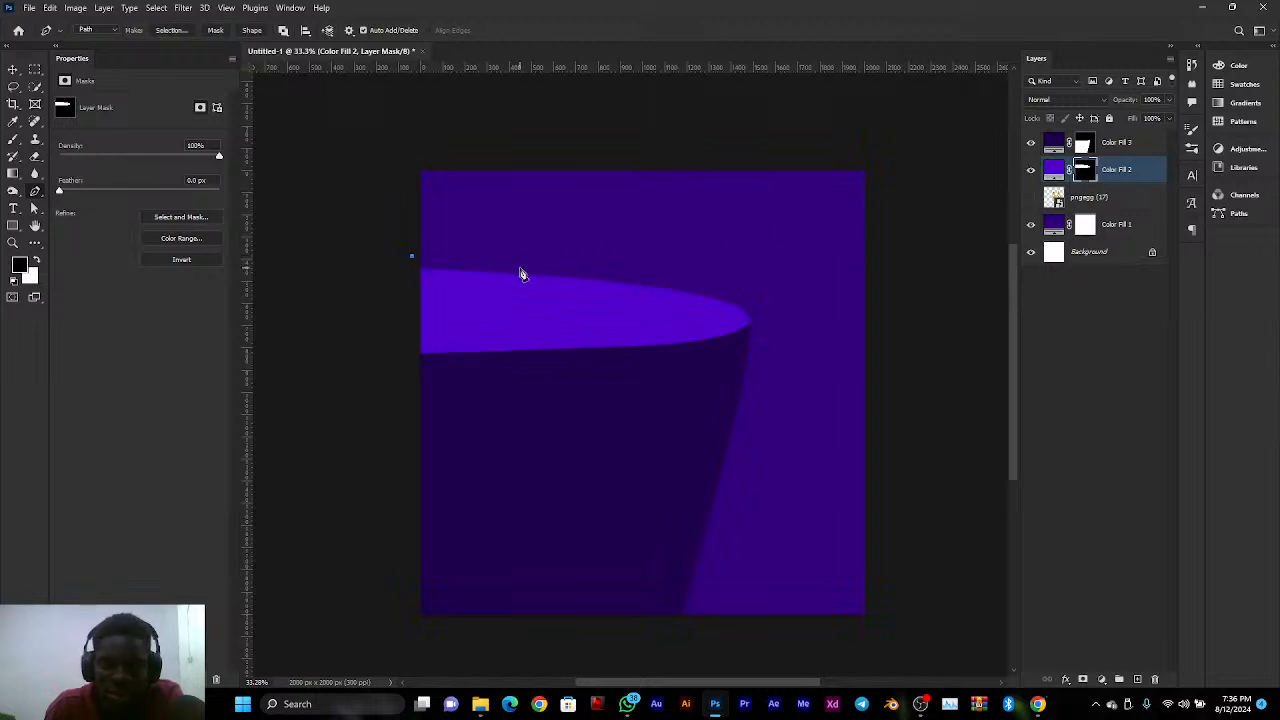
click(489, 265)
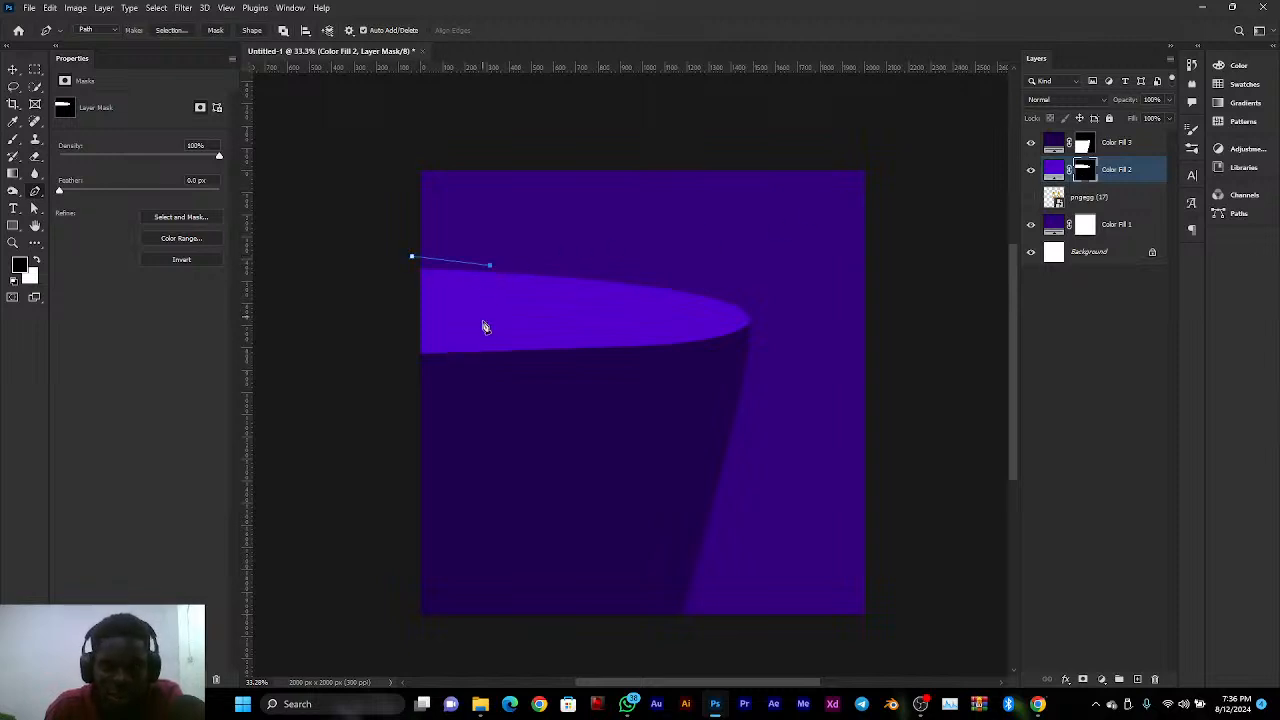
click(465, 353)
click(402, 353)
click(411, 258)
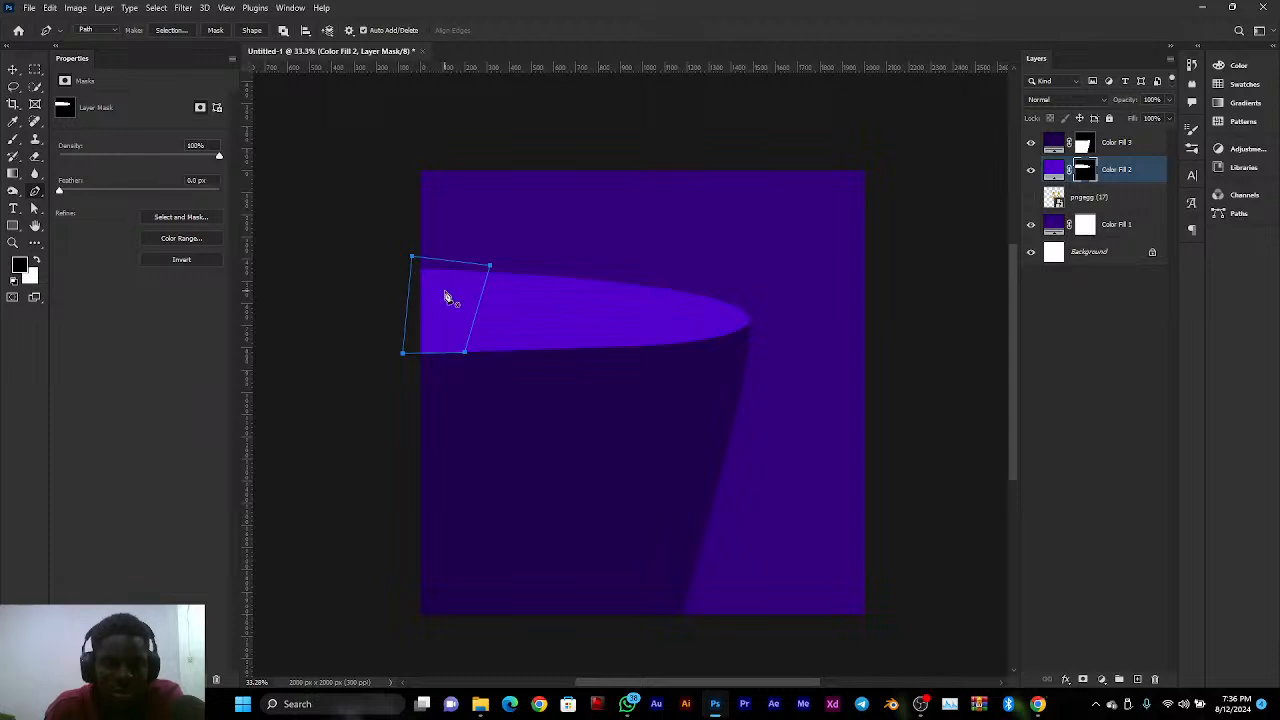
Turn the four-point path into a new anti-aliased selection with a feather radius of 0 pixels
right_click(447, 298)
click(488, 348)
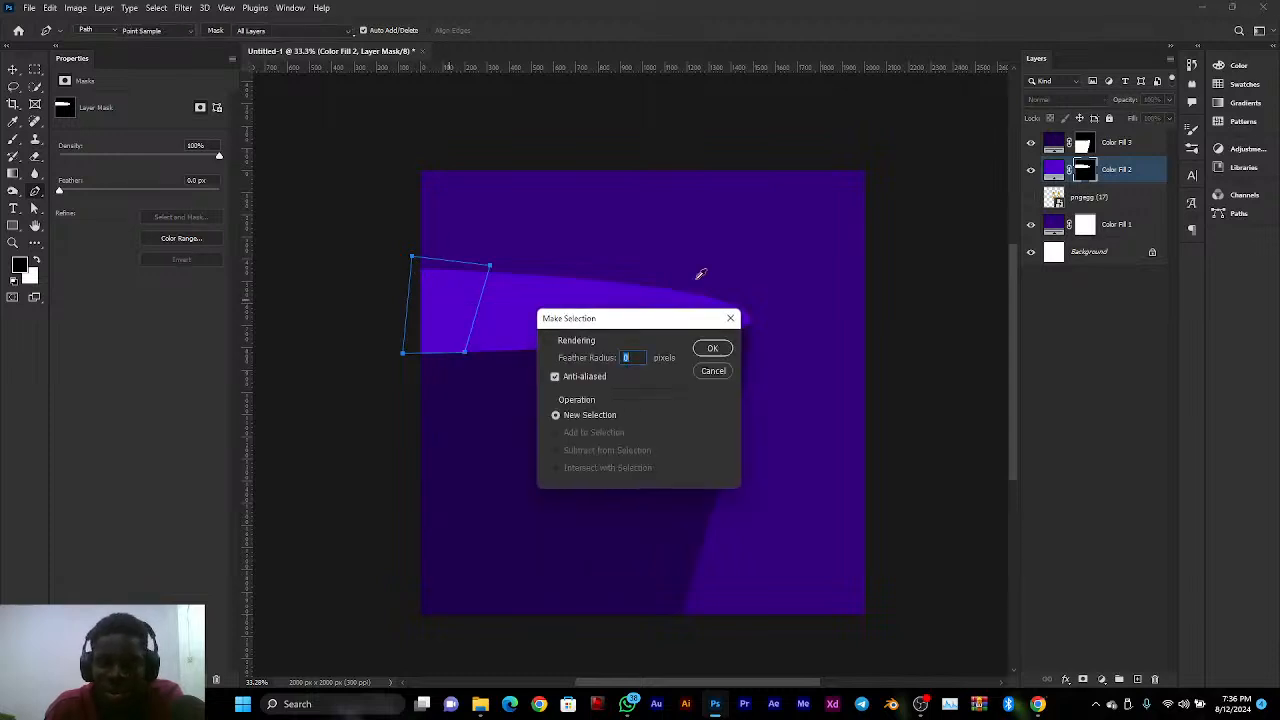
click(714, 348)
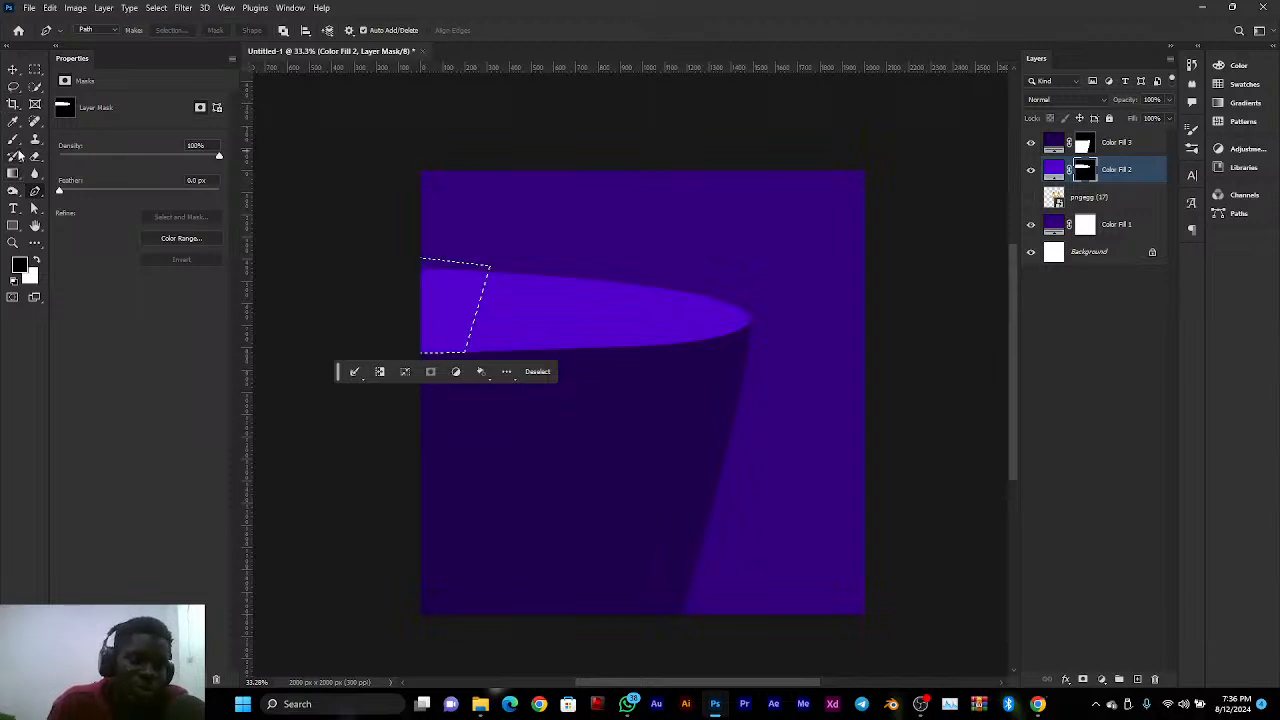
Paint black with the Brush on the Color Fill 2 mask to hide the selected left end of the shape, and deselect
click(13, 143)
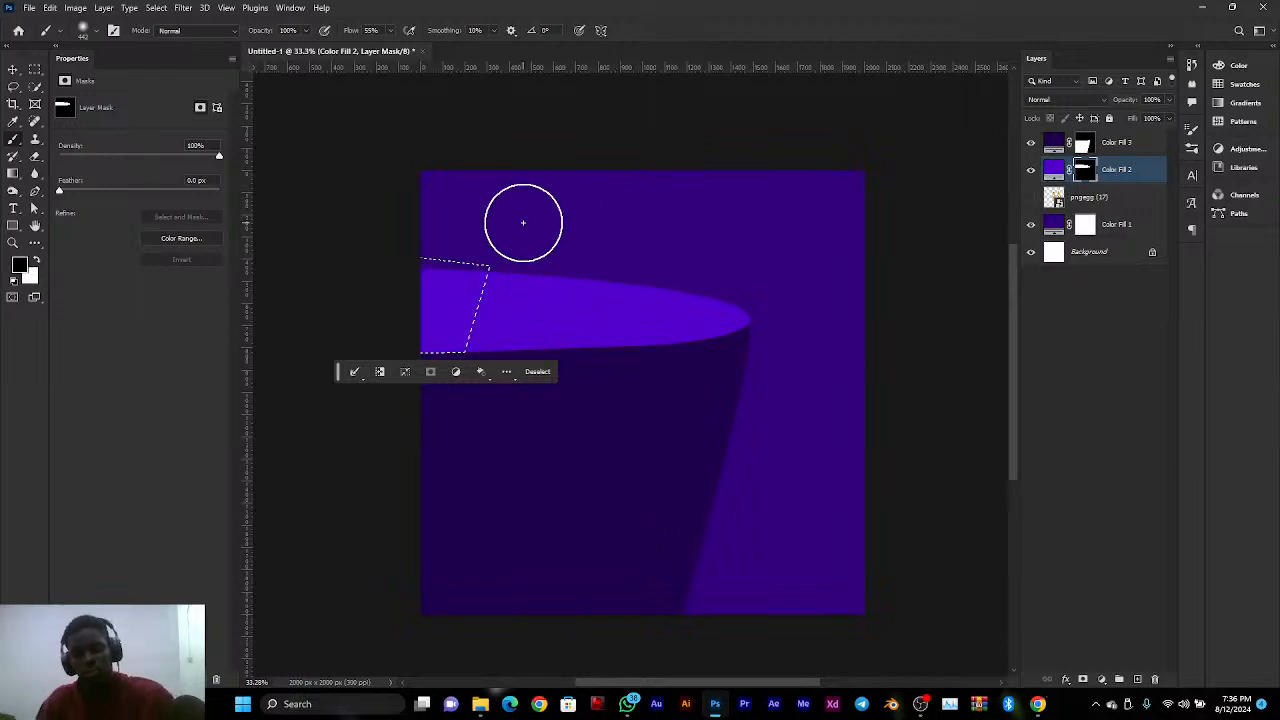
key(super+d)
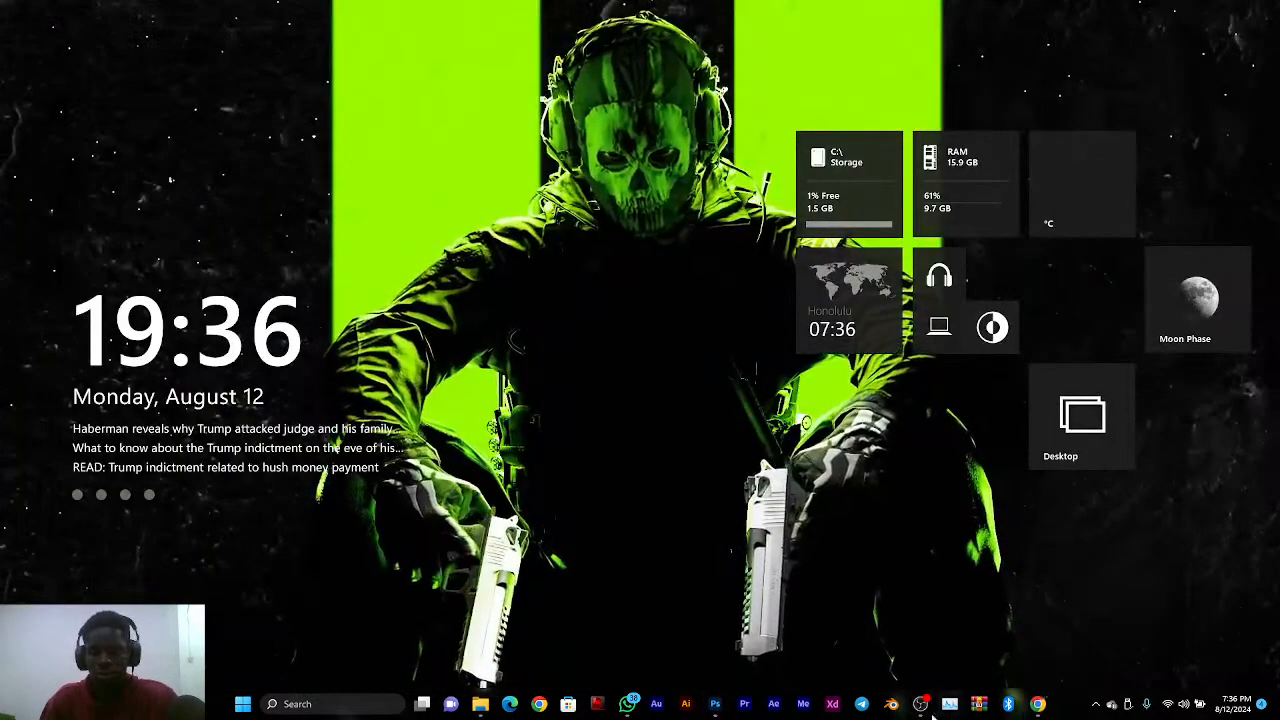
key(super+d)
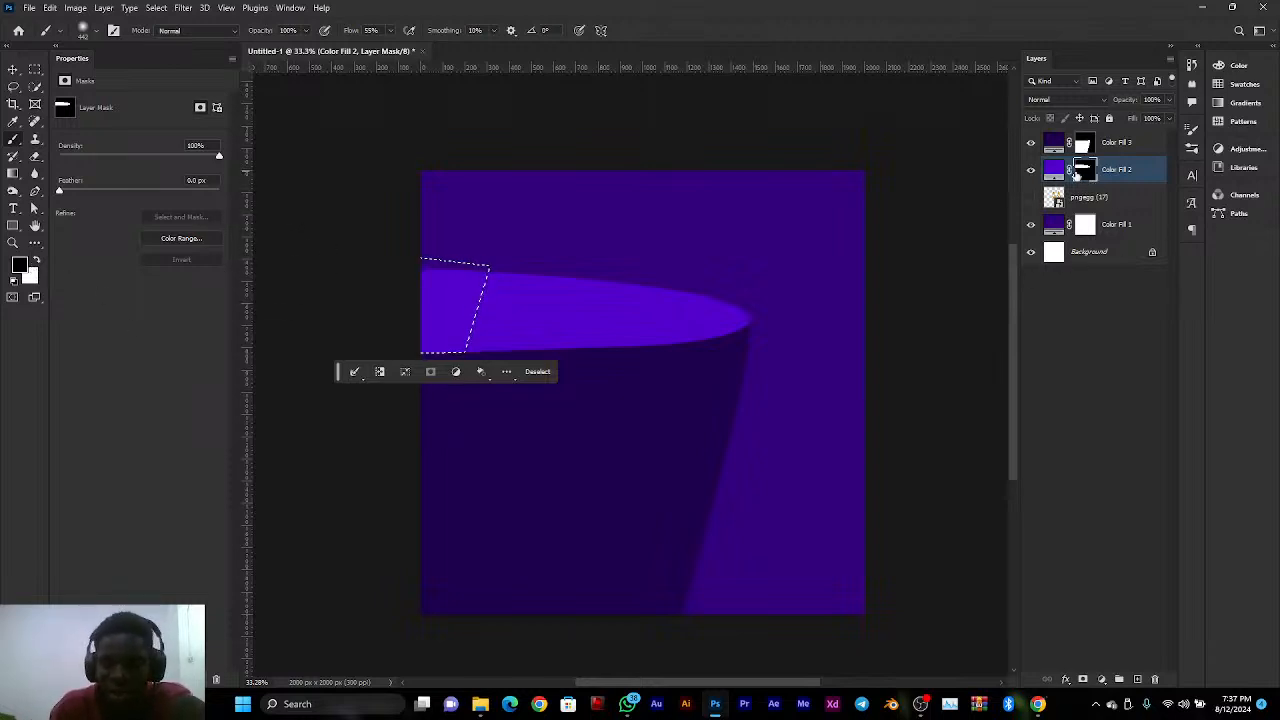
mouse_move(423, 294)
mouse_down()
mouse_move(413, 353)
mouse_move(453, 286)
mouse_move(341, 396)
mouse_up()
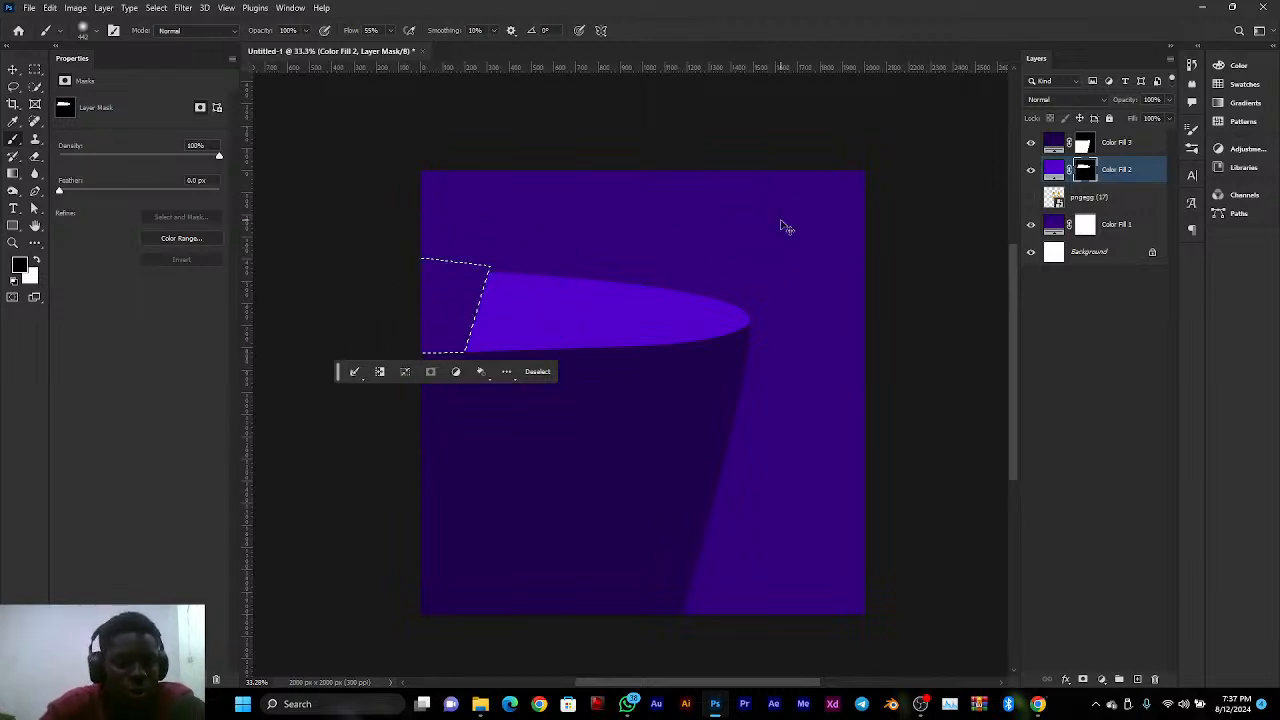
key(ctrl+d)
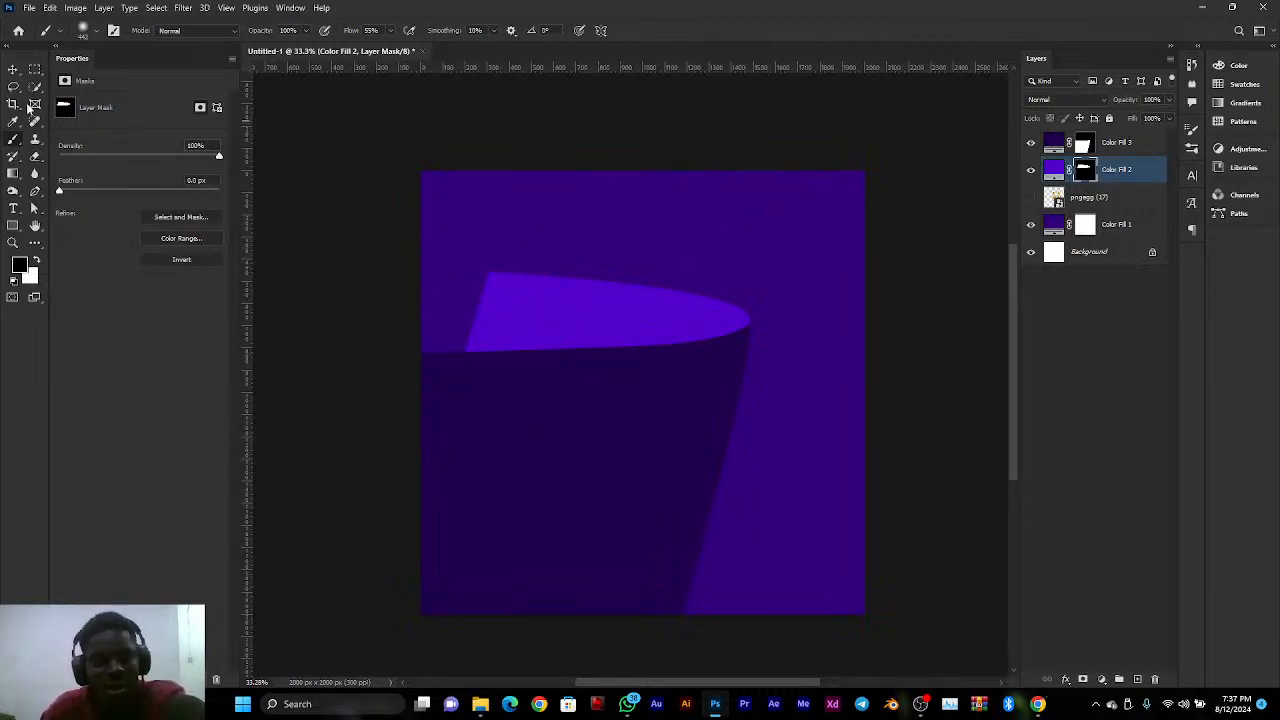
Compare the canvas with Color Fill 1 hidden and shown, and add a new blank layer directly above it
click(18, 67)
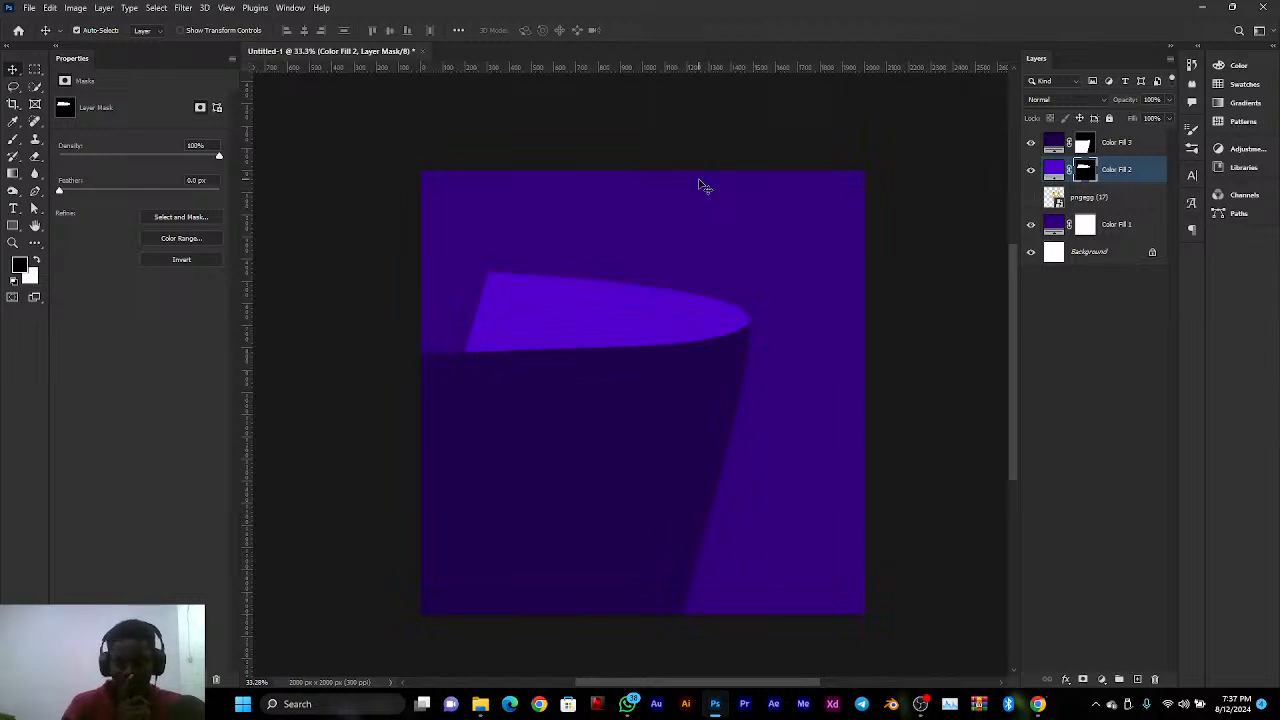
click(1113, 231)
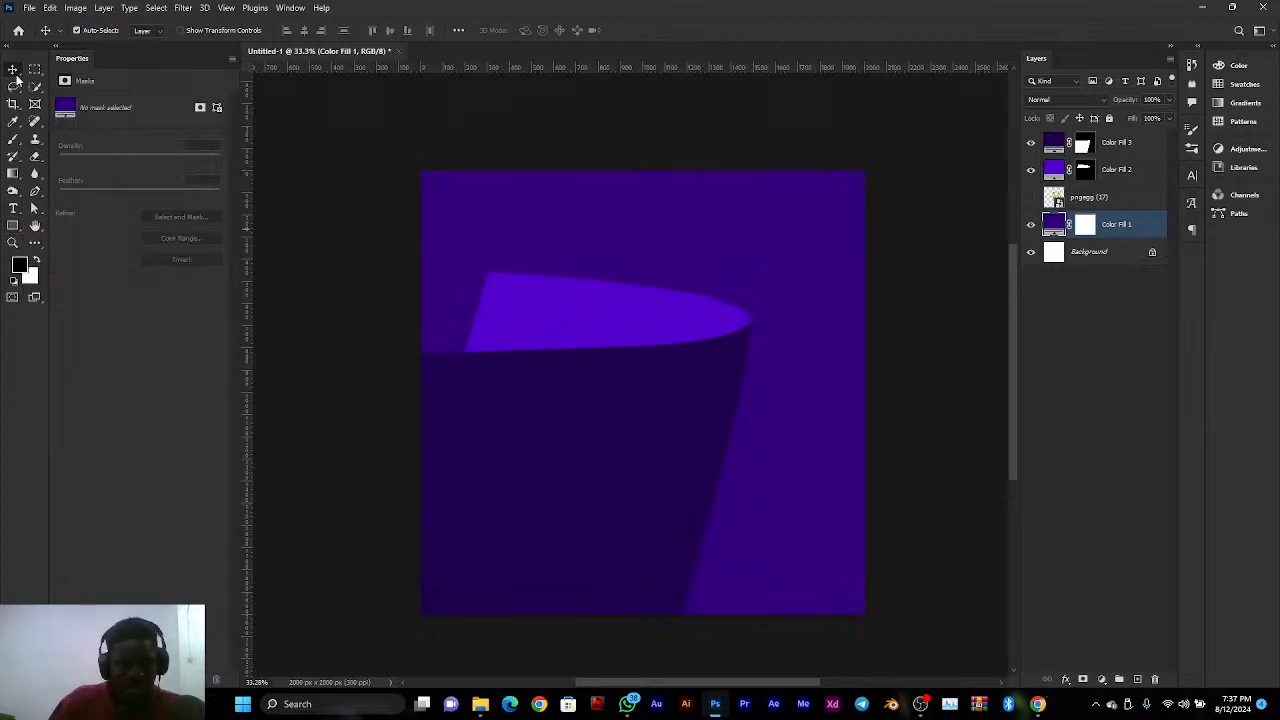
click(13, 139)
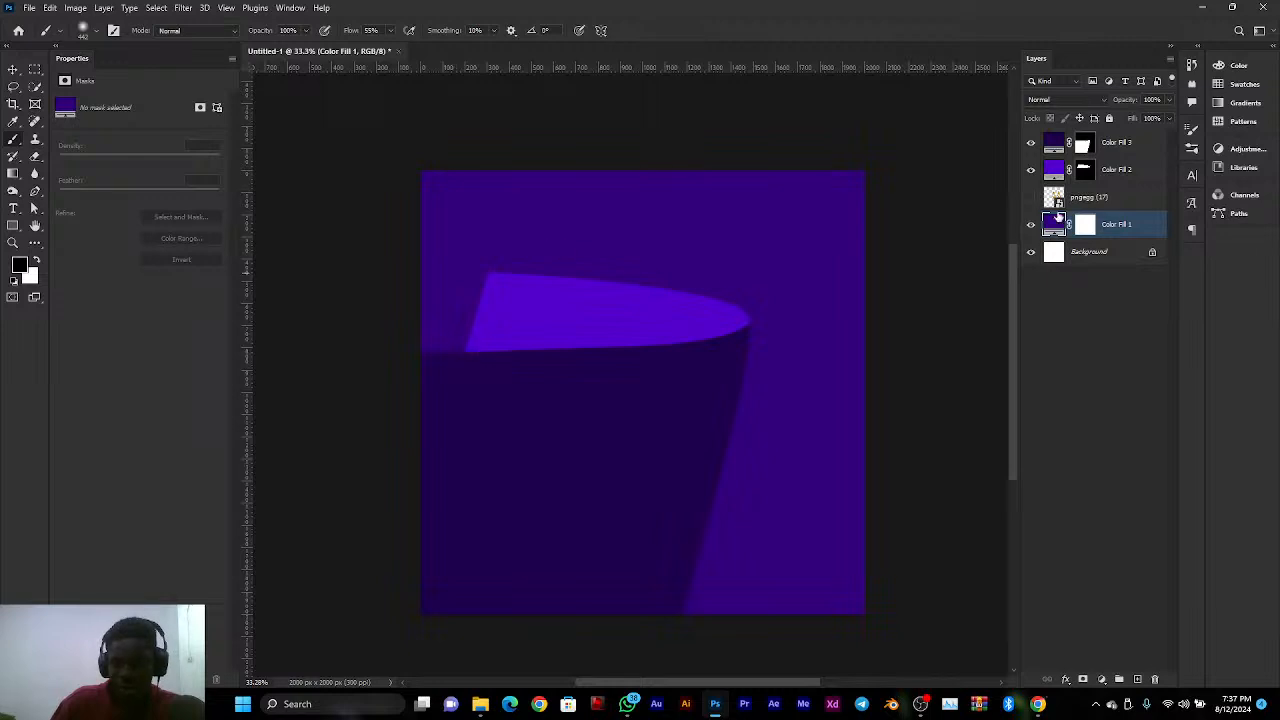
click(1030, 225)
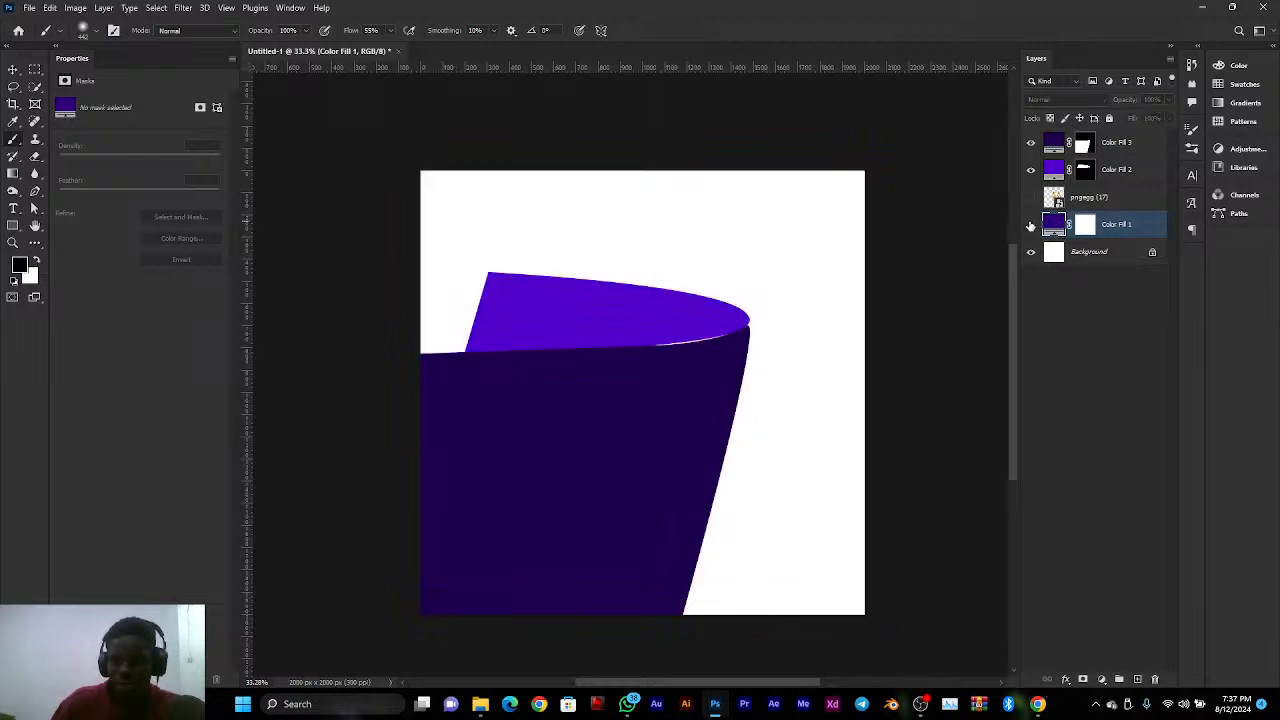
click(1030, 225)
click(1030, 225)
click(1030, 225)
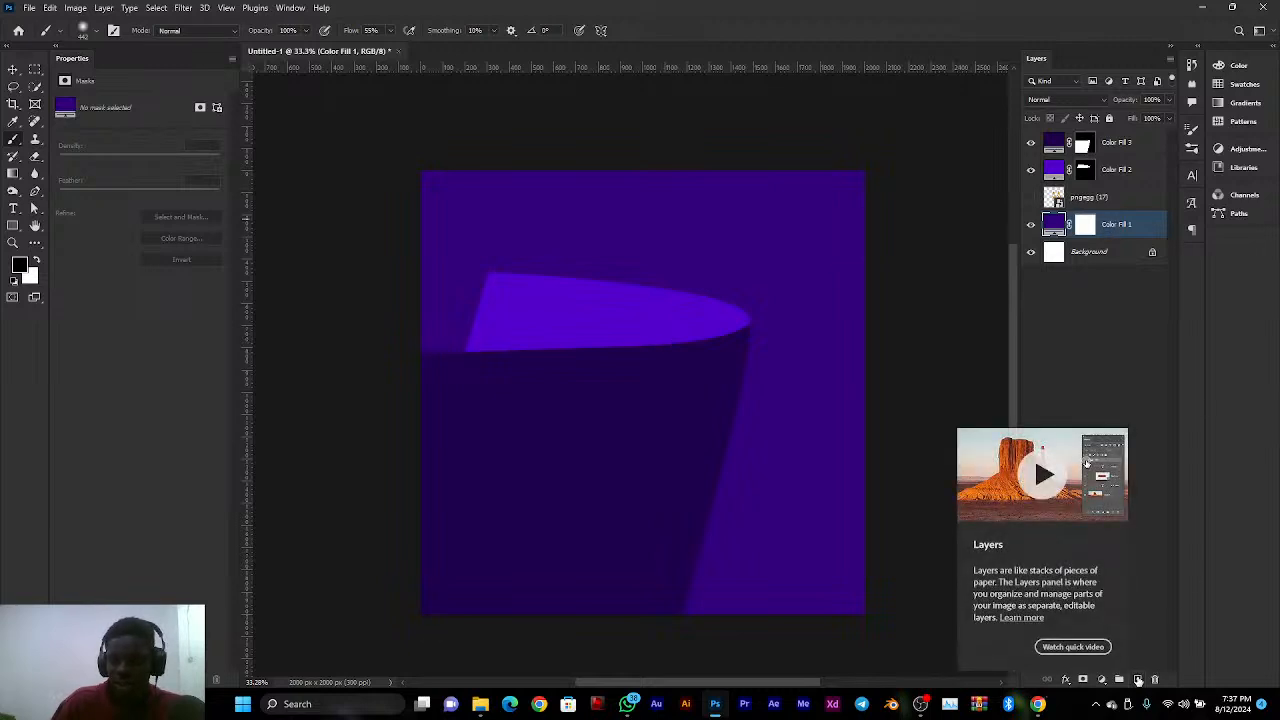
click(1138, 680)
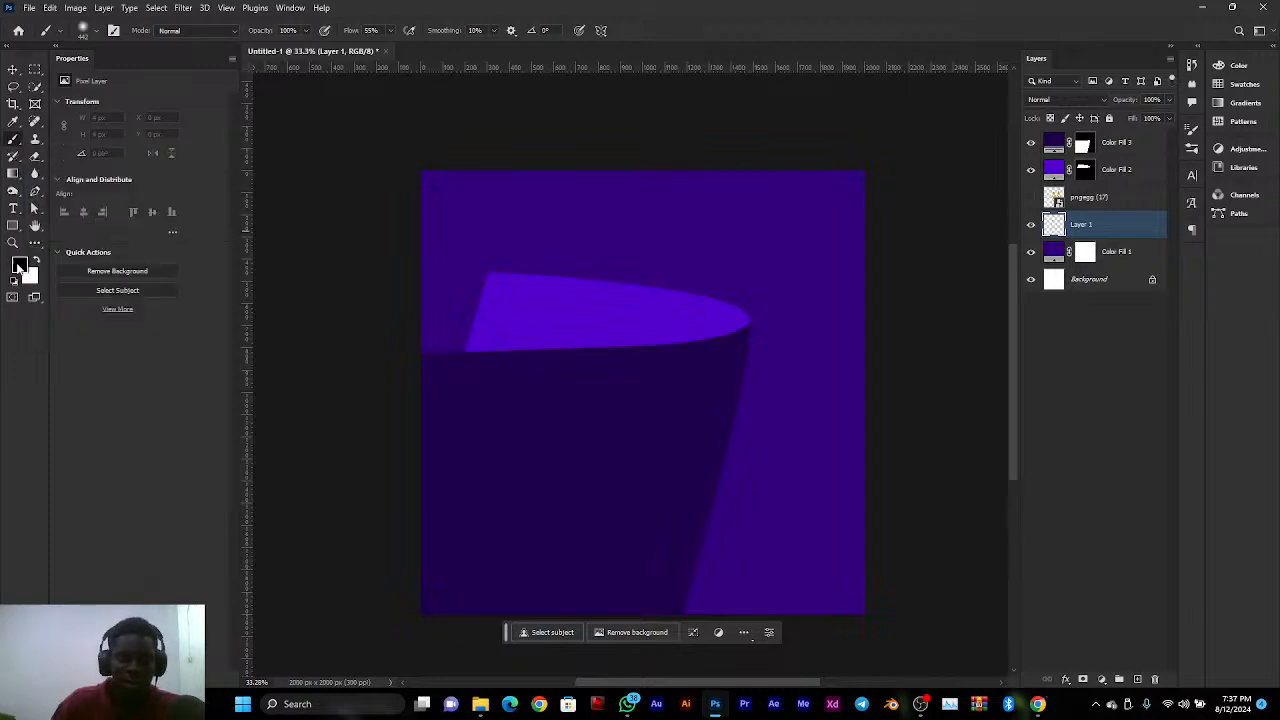
Sample the light purple shape as the foreground colour and apply it with brightness 10%
click(18, 266)
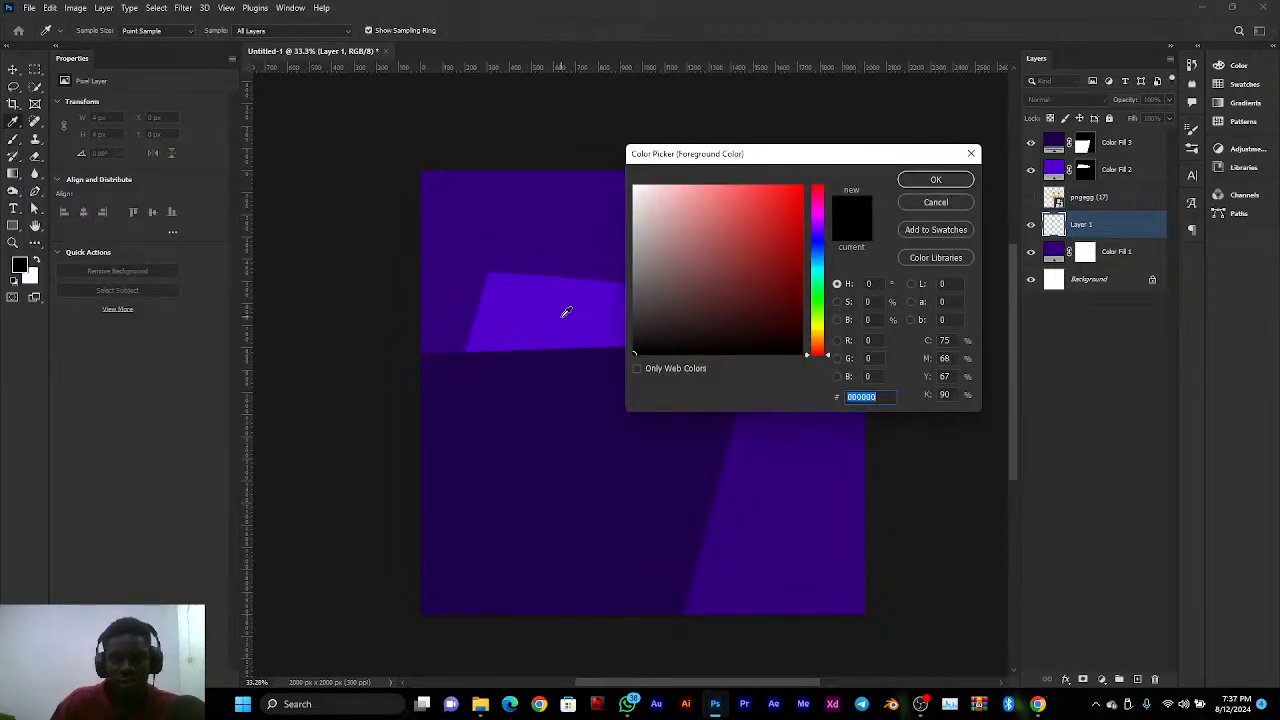
click(563, 306)
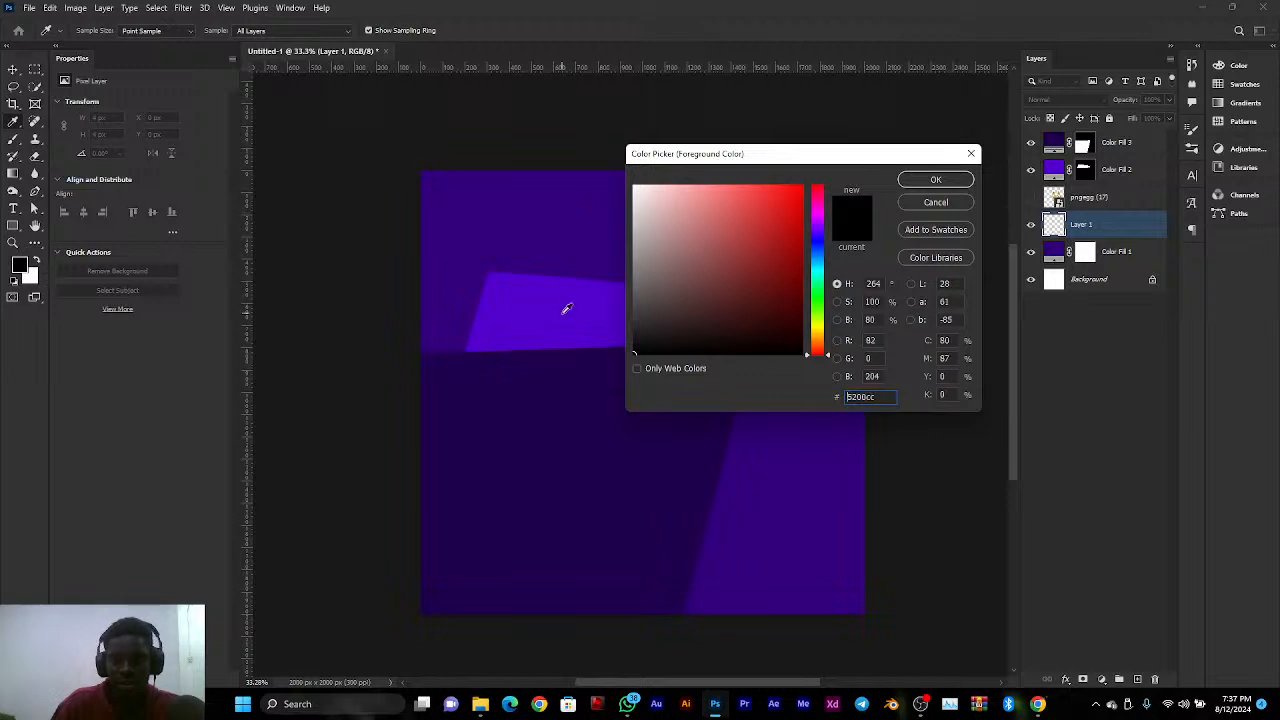
click(870, 319)
text(10)
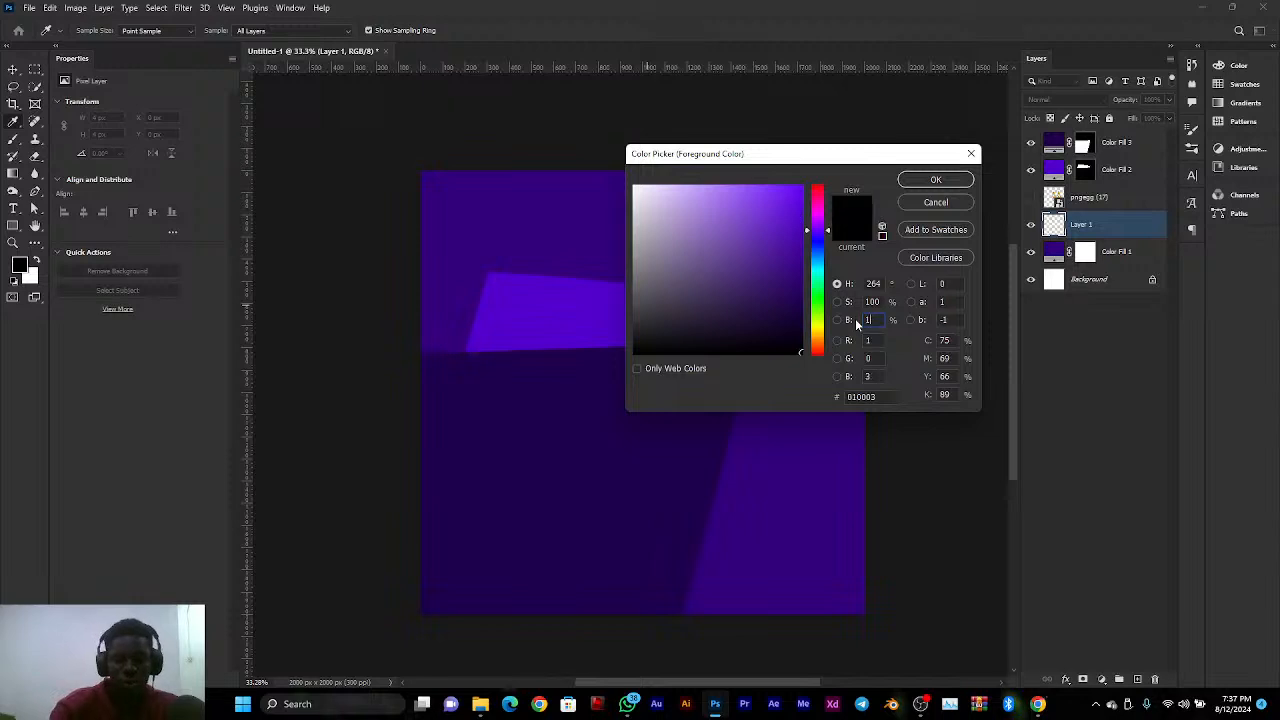
click(935, 180)
key(b)
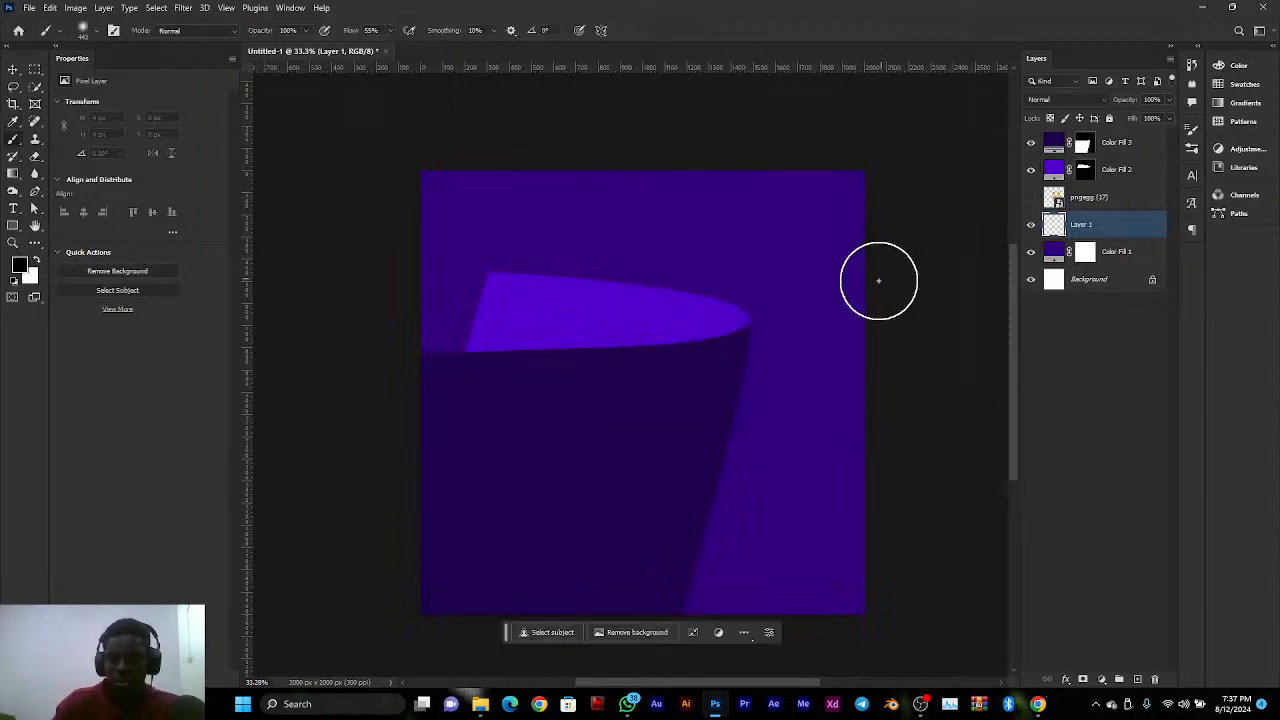
Set the foreground colour's brightness to 100% (#6600ff)
click(21, 265)
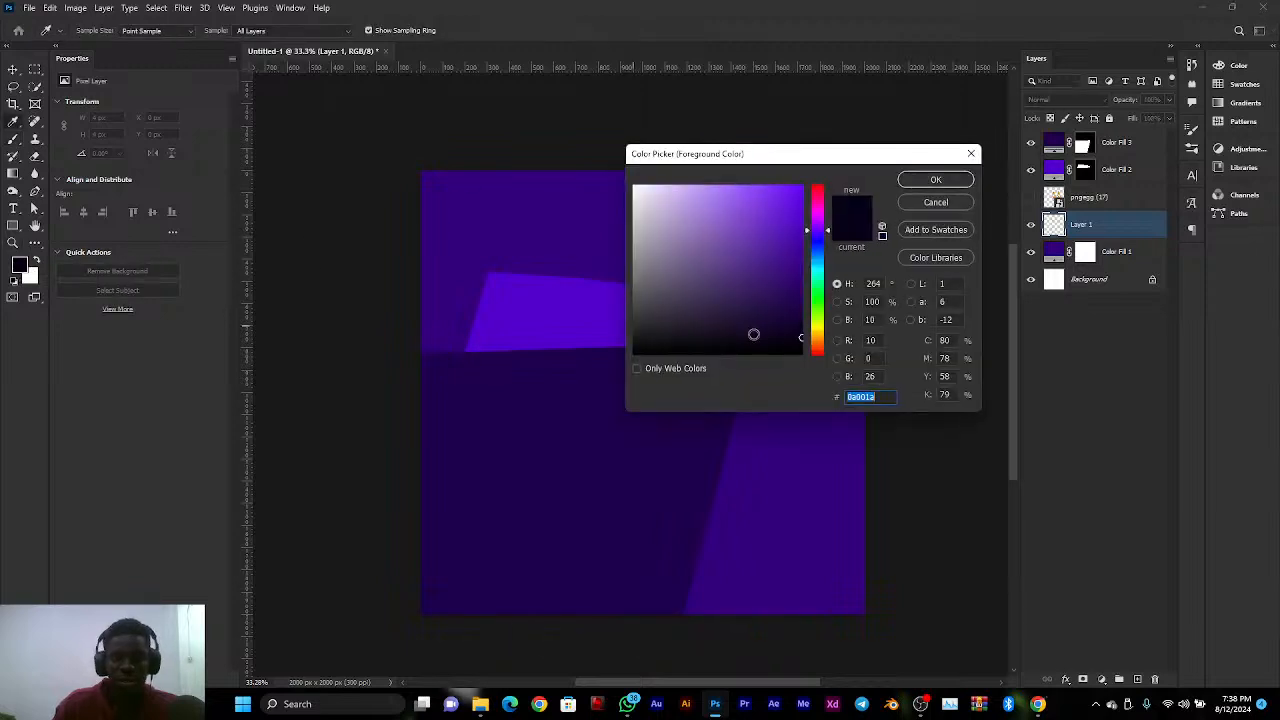
click(889, 316)
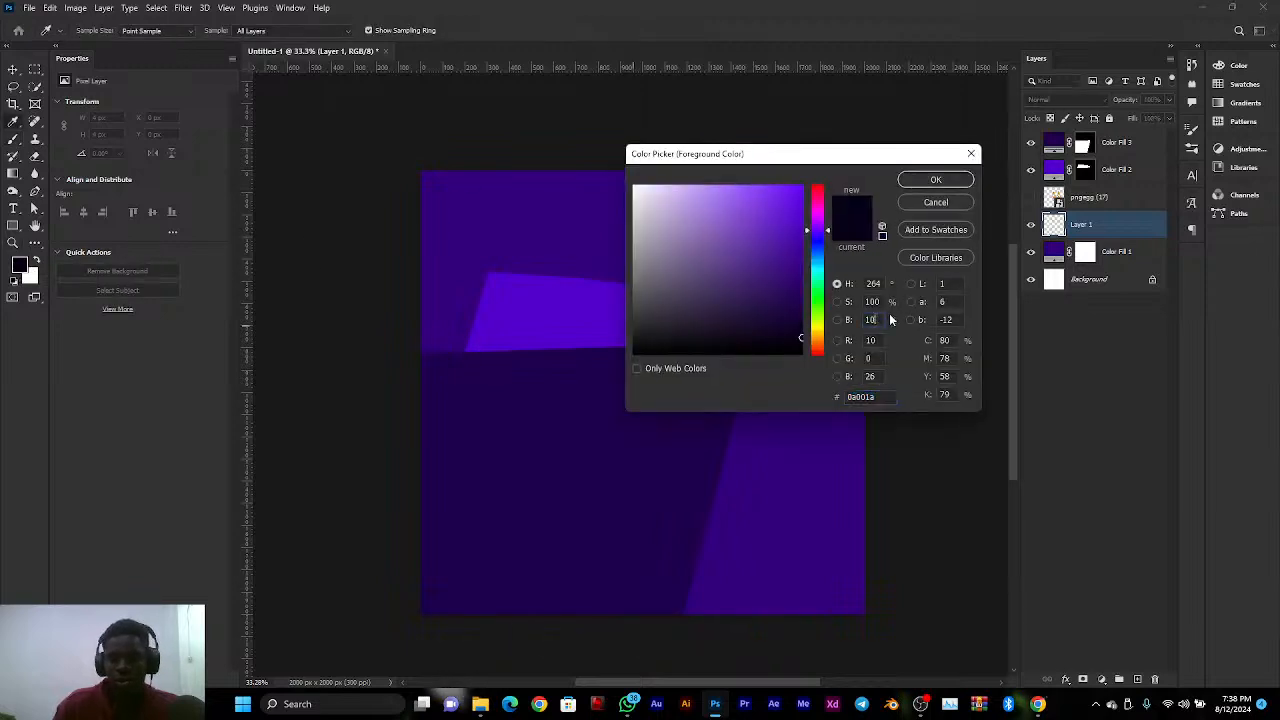
text(100)
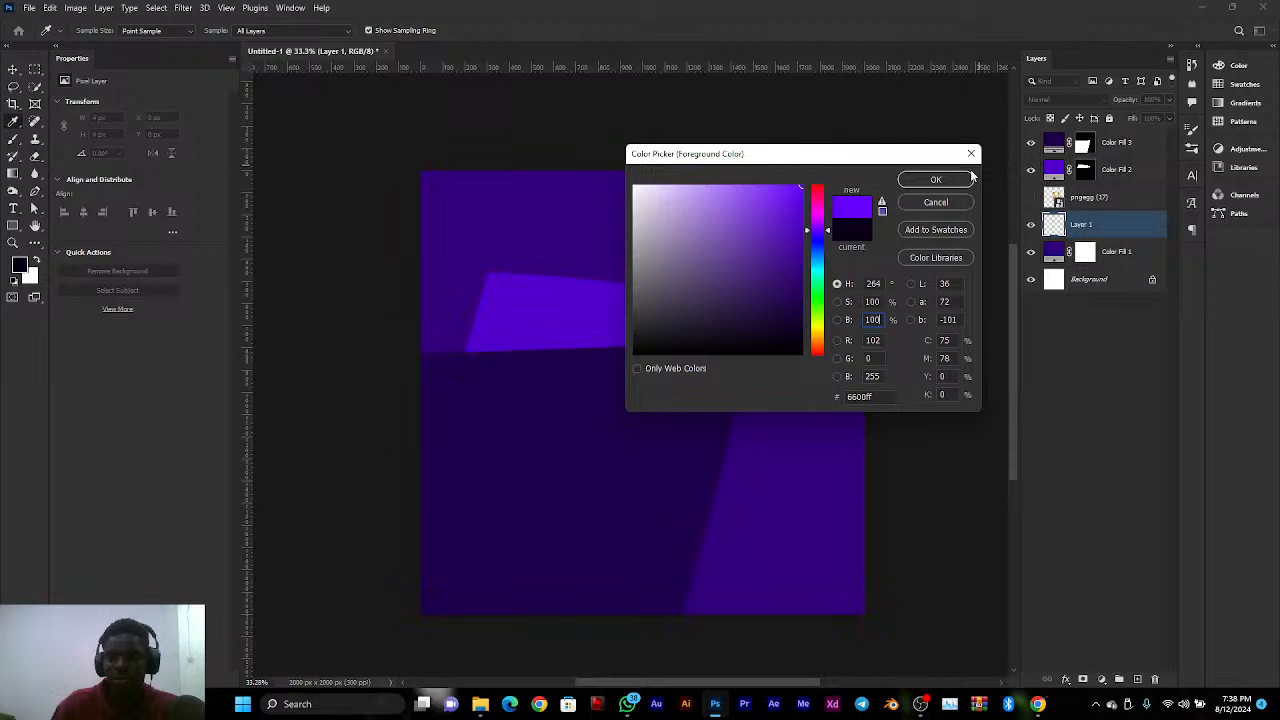
click(935, 180)
Set the Brush hardness to 0% and enlarge the brush to 1600 px
right_click(626, 264)
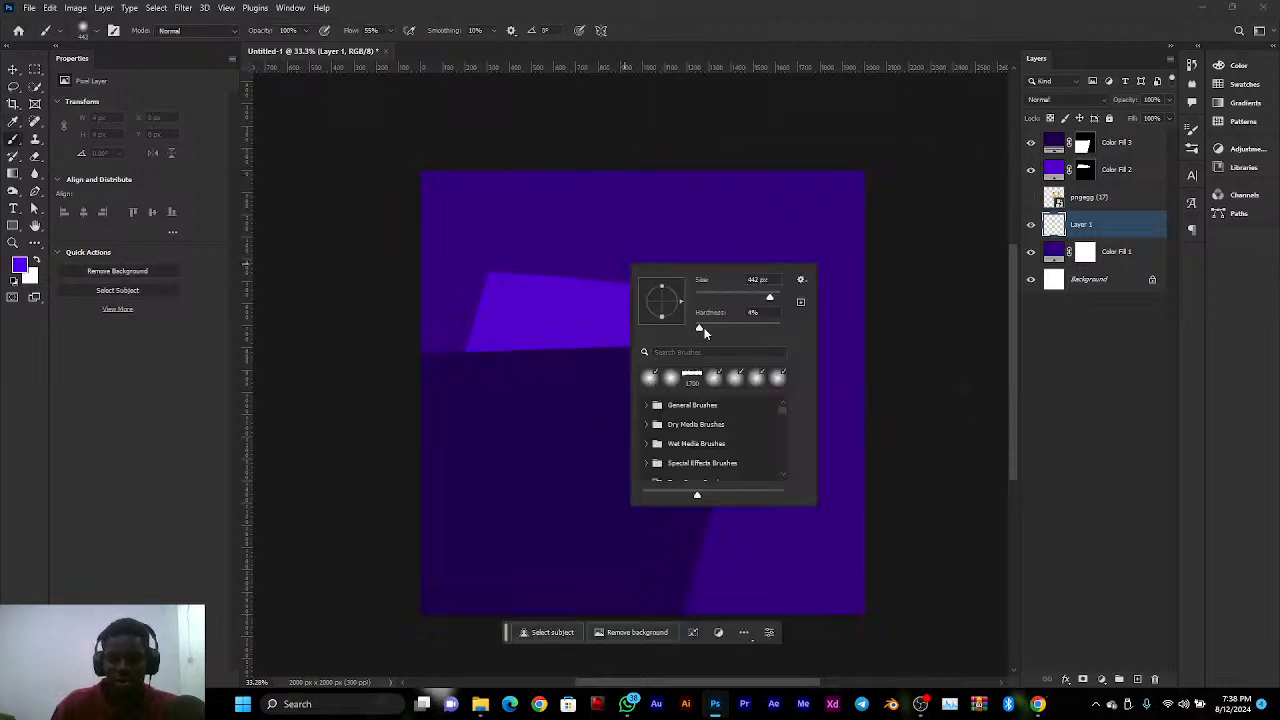
drag(698, 328, 684, 330)
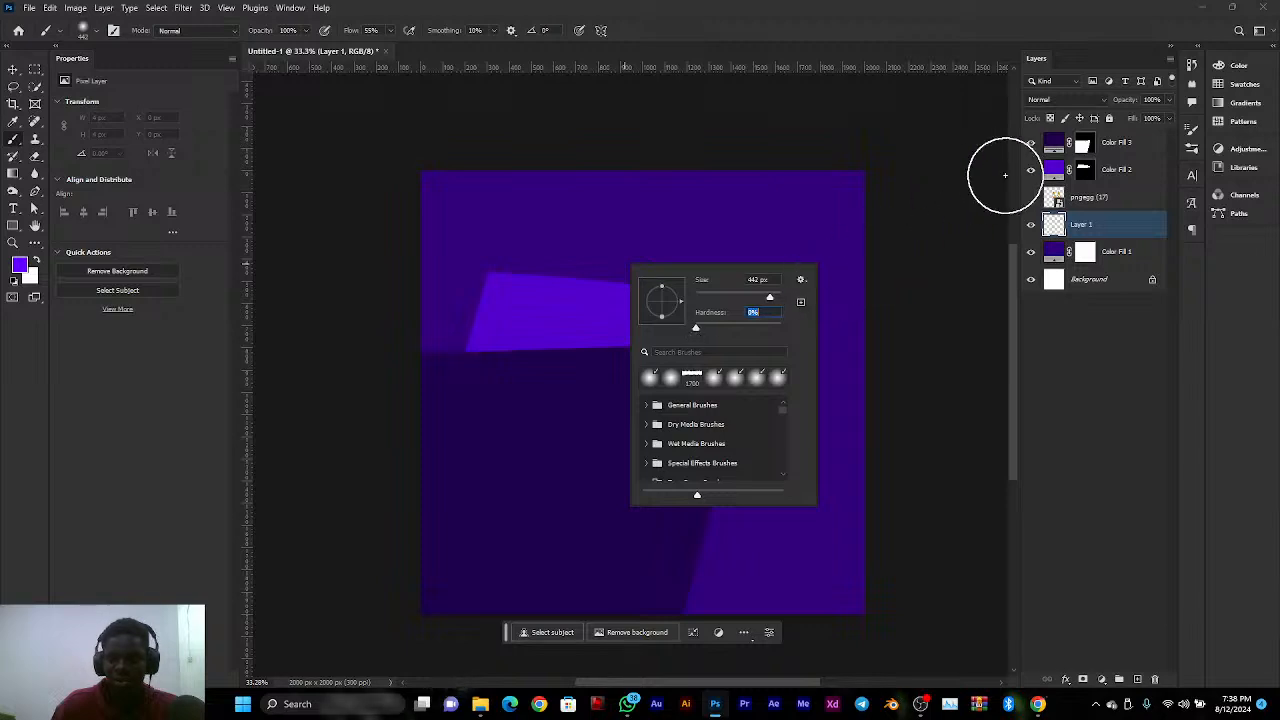
click(1045, 227)
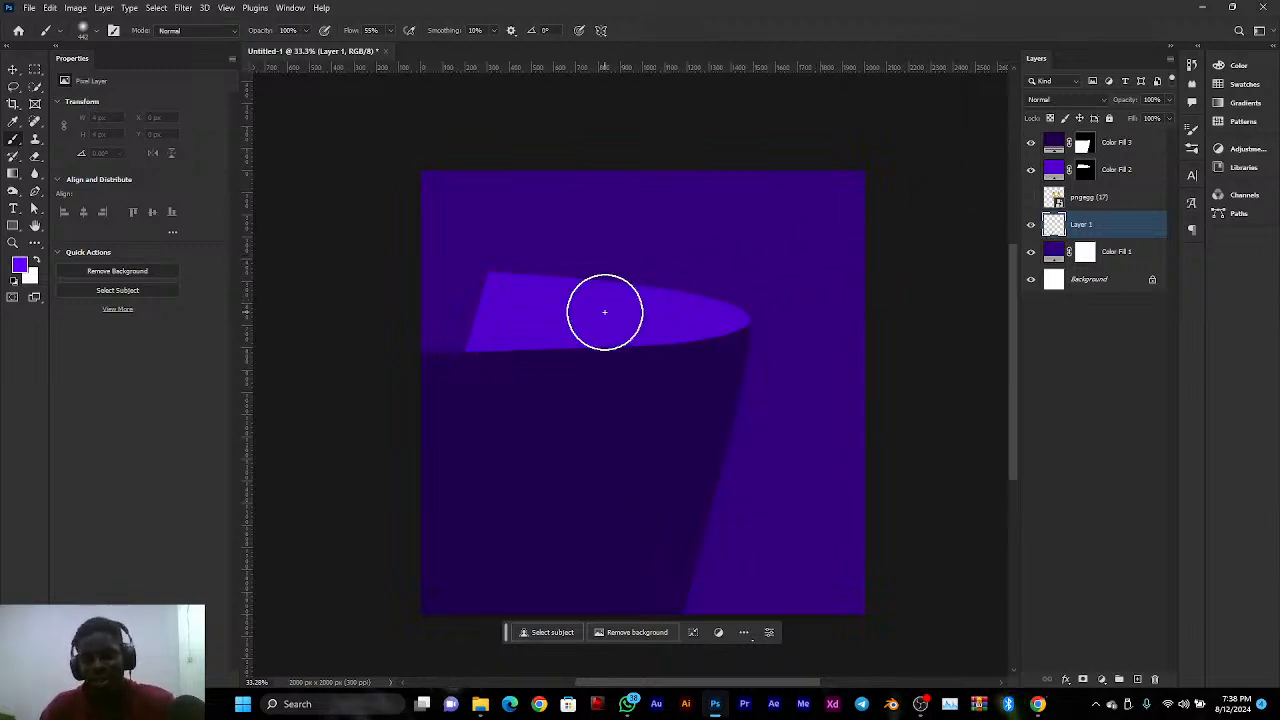
key(bracketright)
key(bracketright)
key(bracketright)
key(bracketright)
key(bracketright)
key(bracketright)
key(bracketright)
key(bracketright)
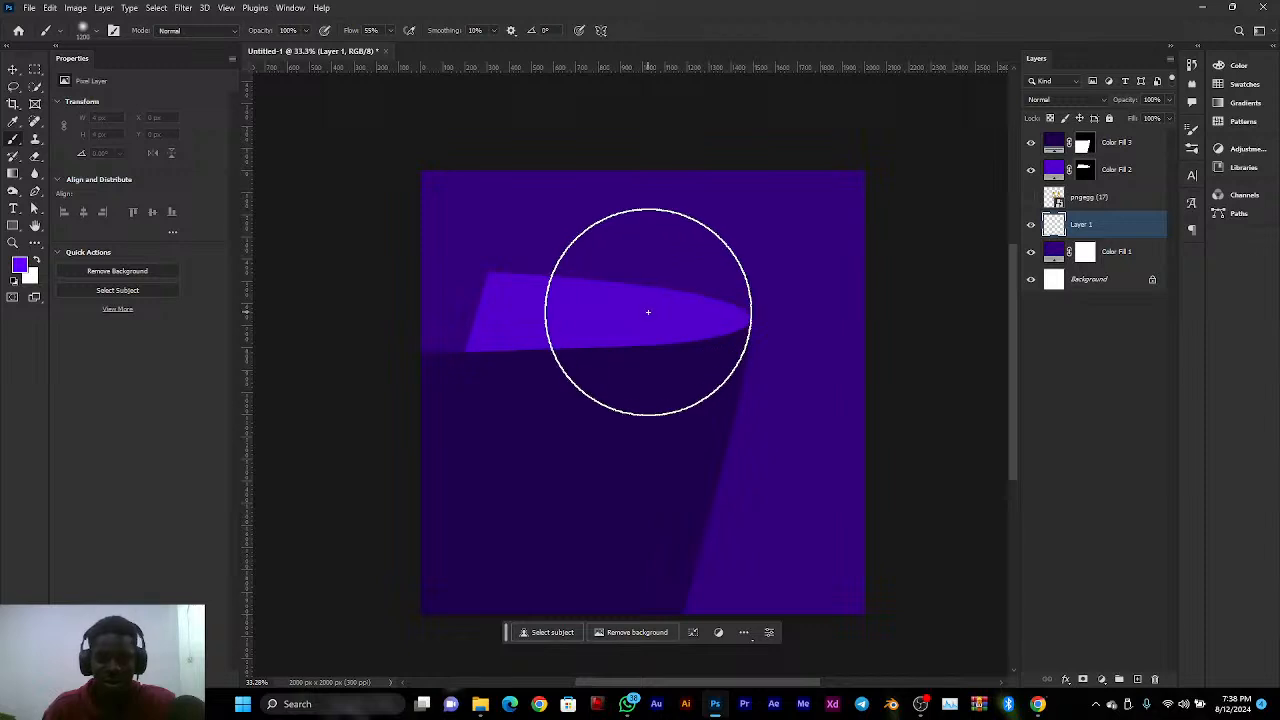
key(bracketright)
key(bracketright)
key(bracketright)
key(bracketright)
key(bracketright)
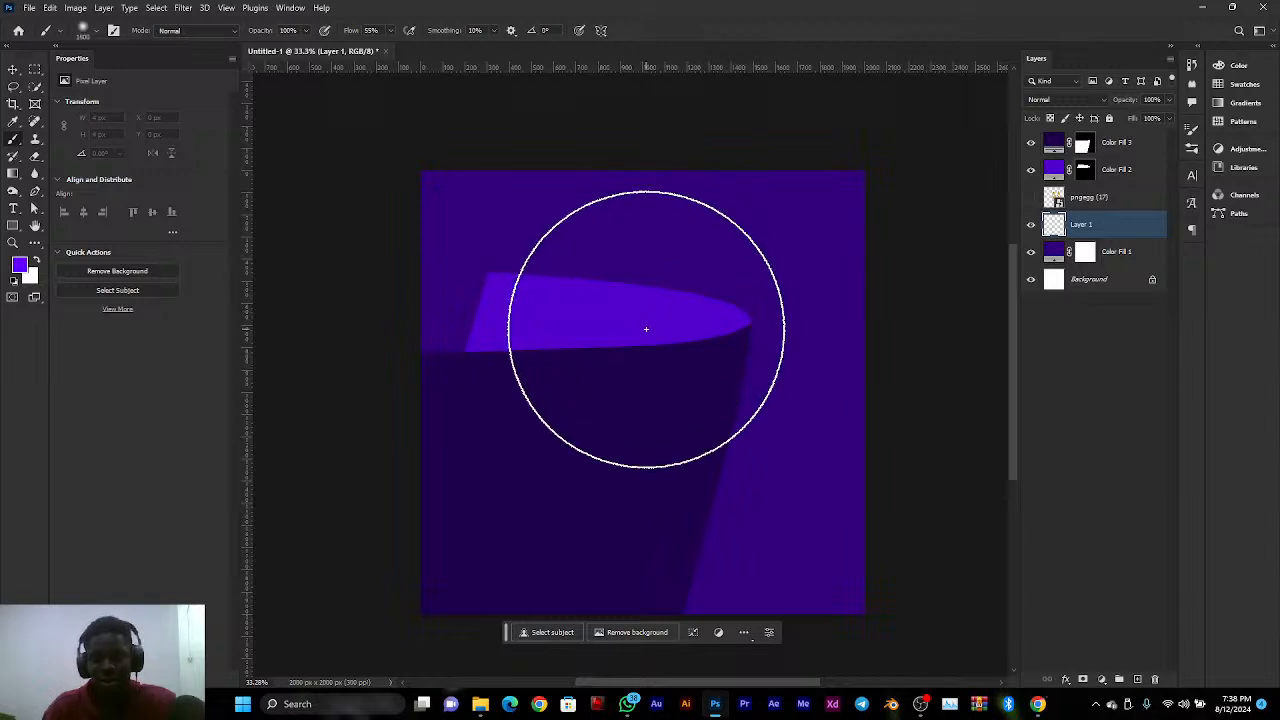
Undo a first dab over the shape, paint a soft purple glow above it on Layer 1, and compare it hidden and shown
click(653, 328)
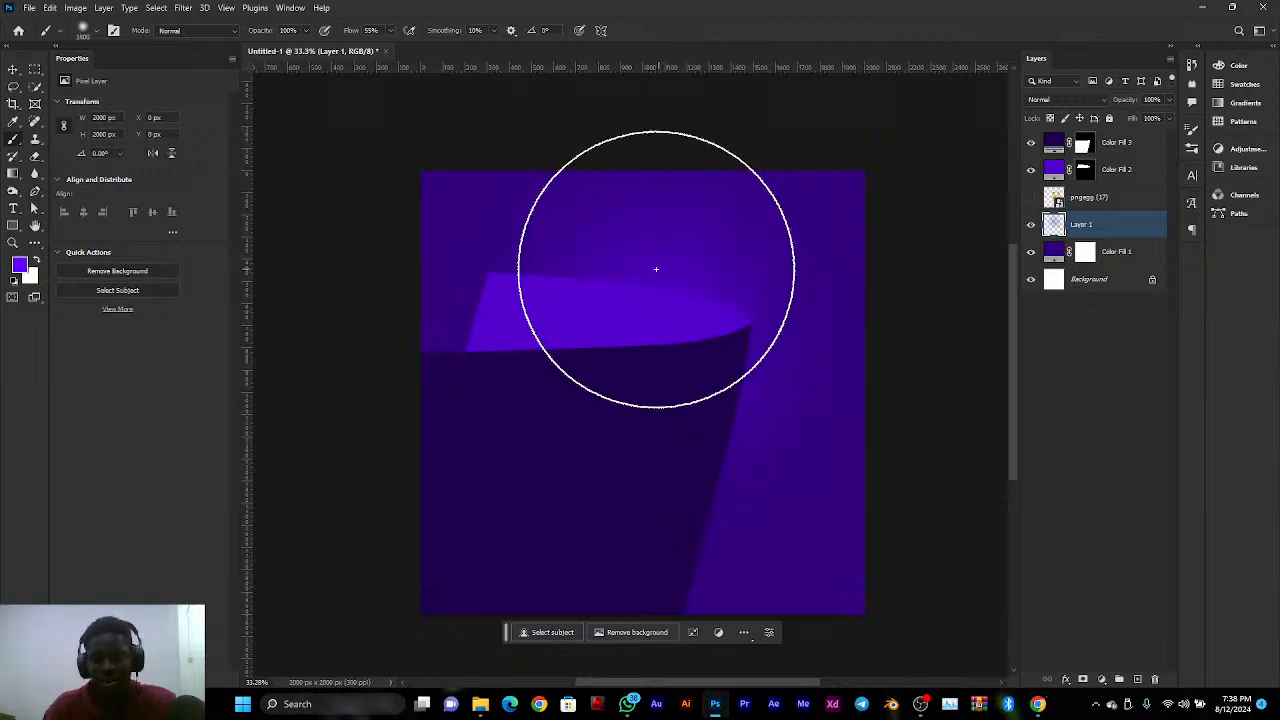
key(ctrl+z)
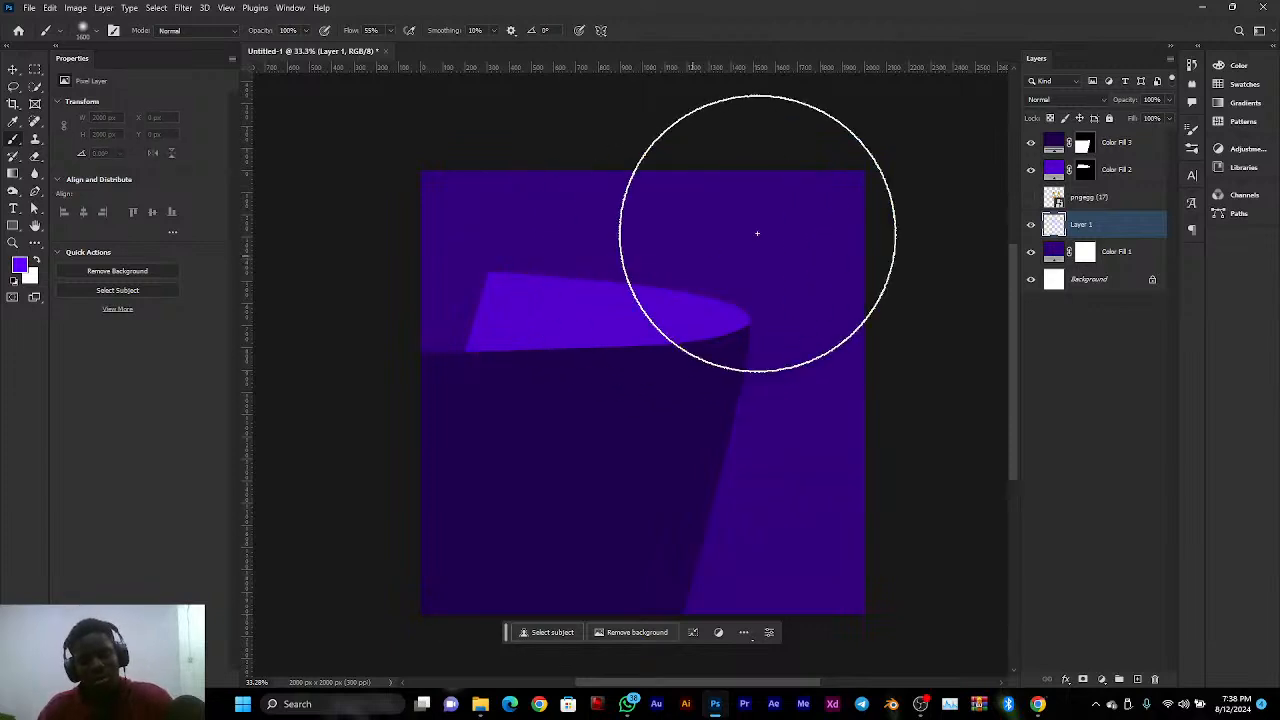
click(645, 206)
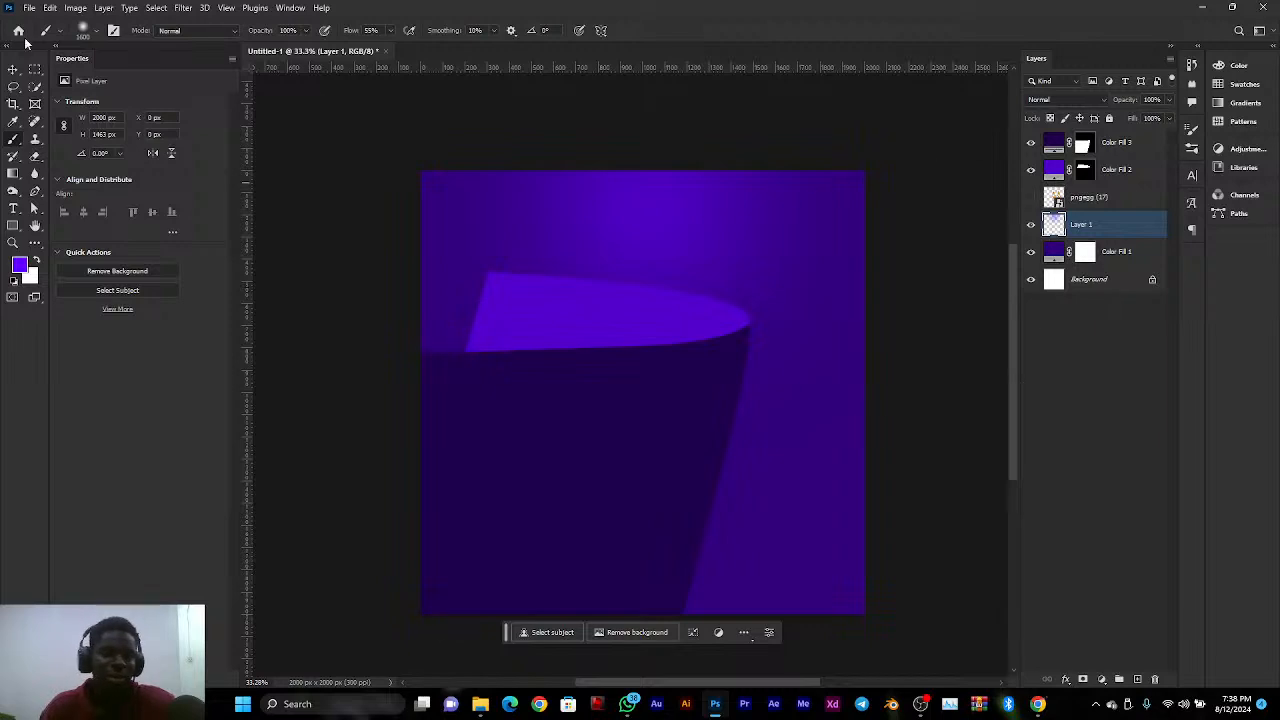
click(13, 69)
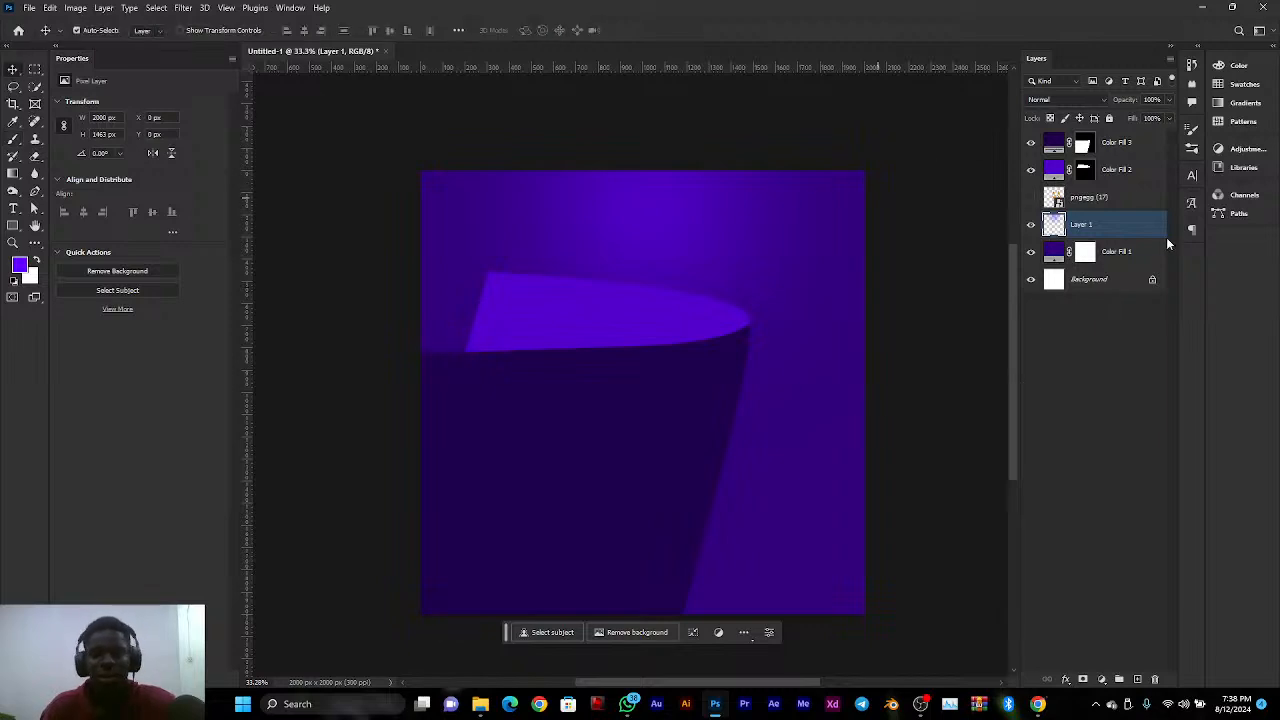
click(1032, 226)
click(1032, 226)
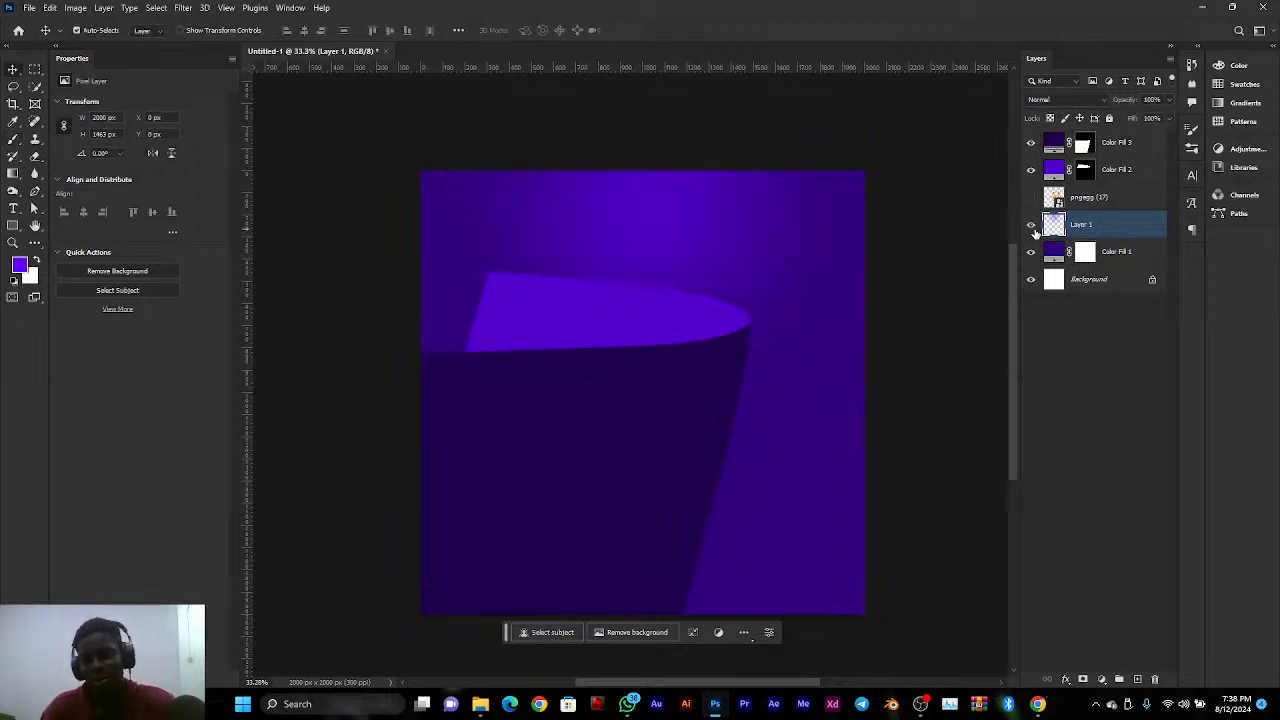
click(1032, 226)
click(1032, 226)
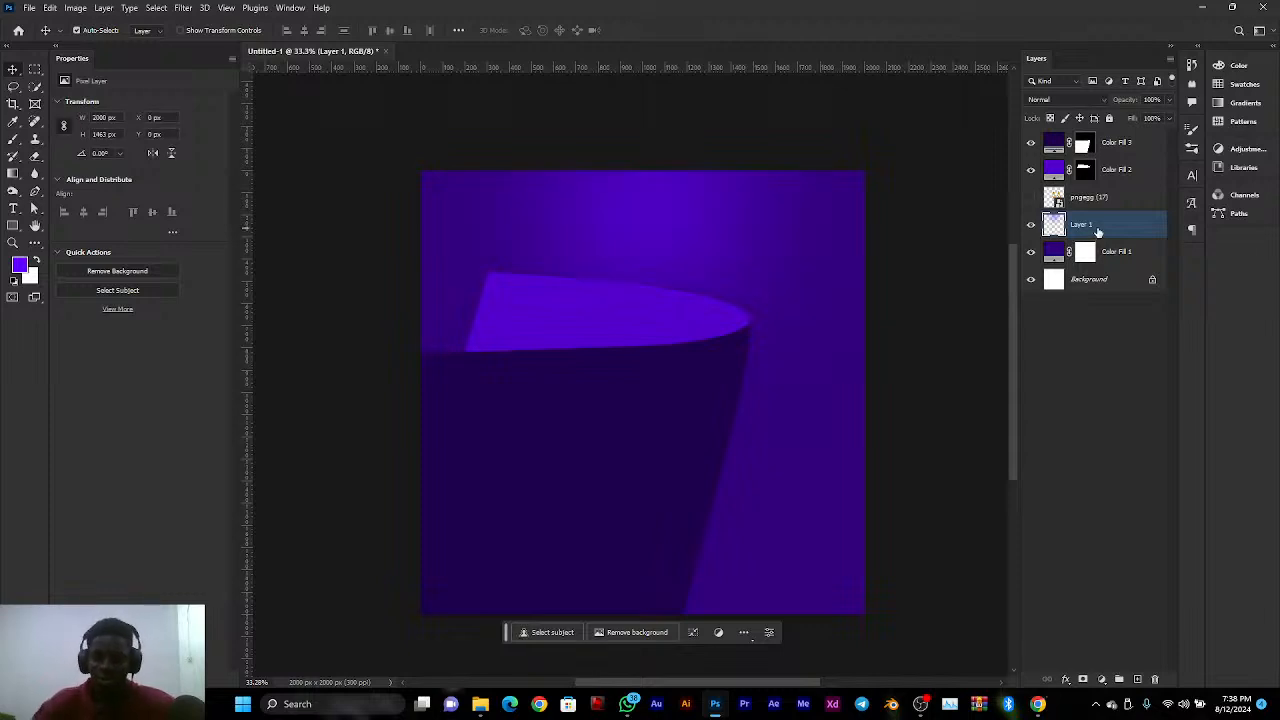
key(ctrl+0)
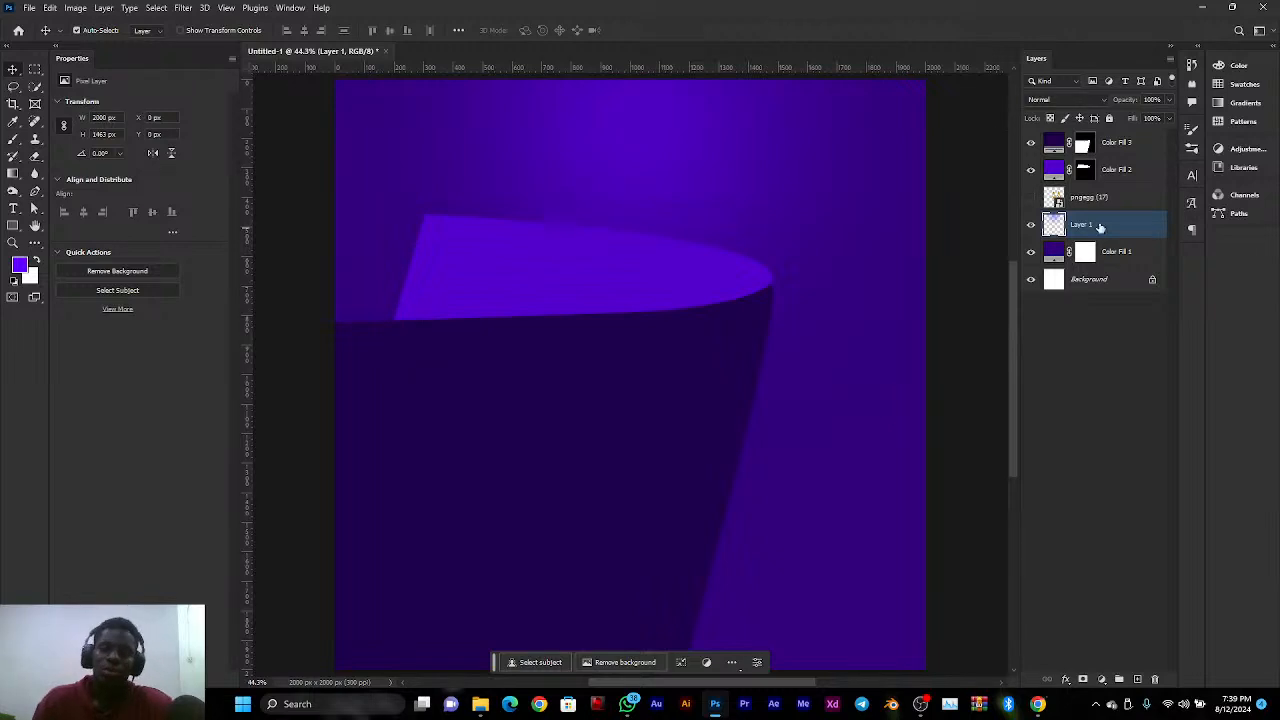
Move the earrings layer pngegg (17) to the top of the layer stack and hide it
click(1110, 143)
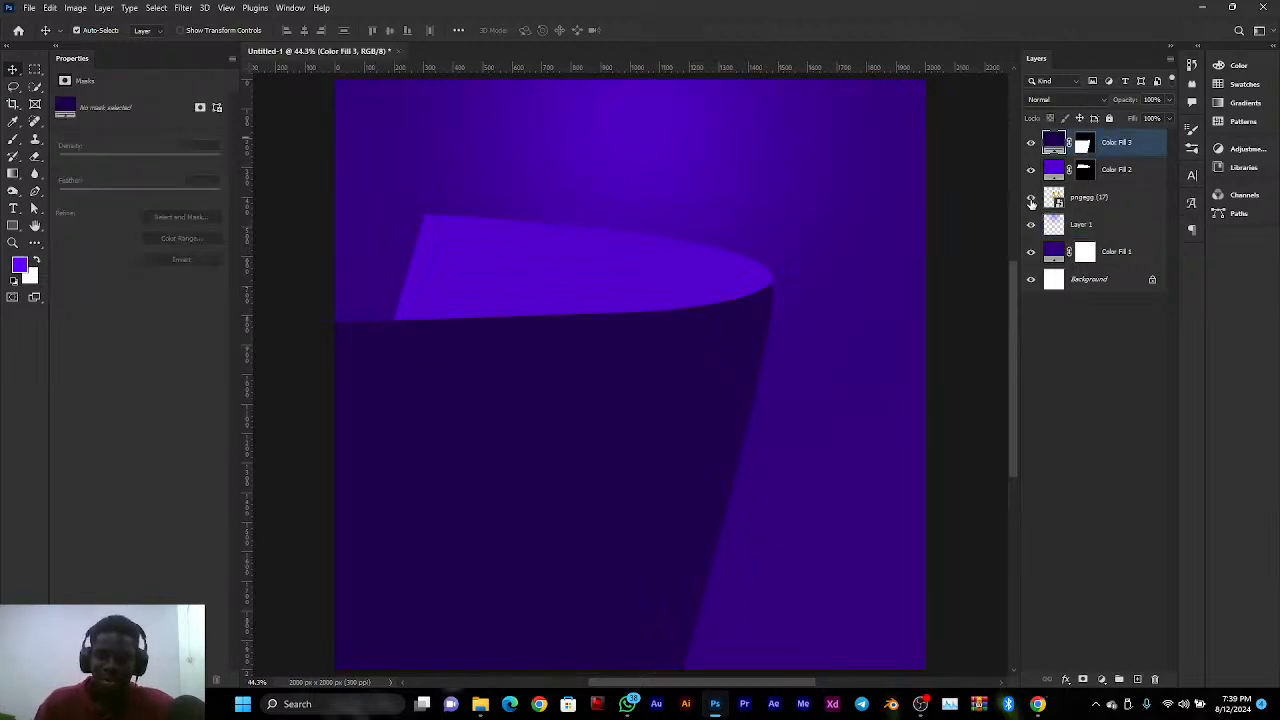
click(1031, 197)
drag(1095, 197, 1090, 140)
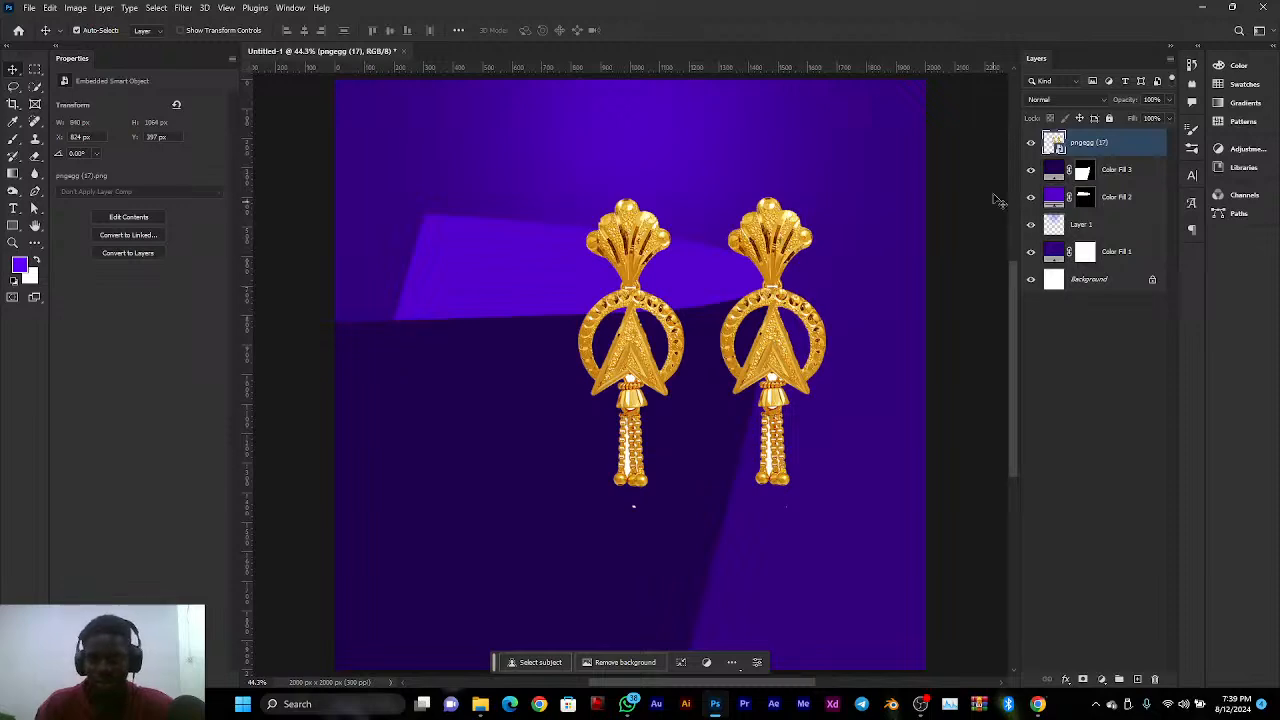
click(1031, 143)
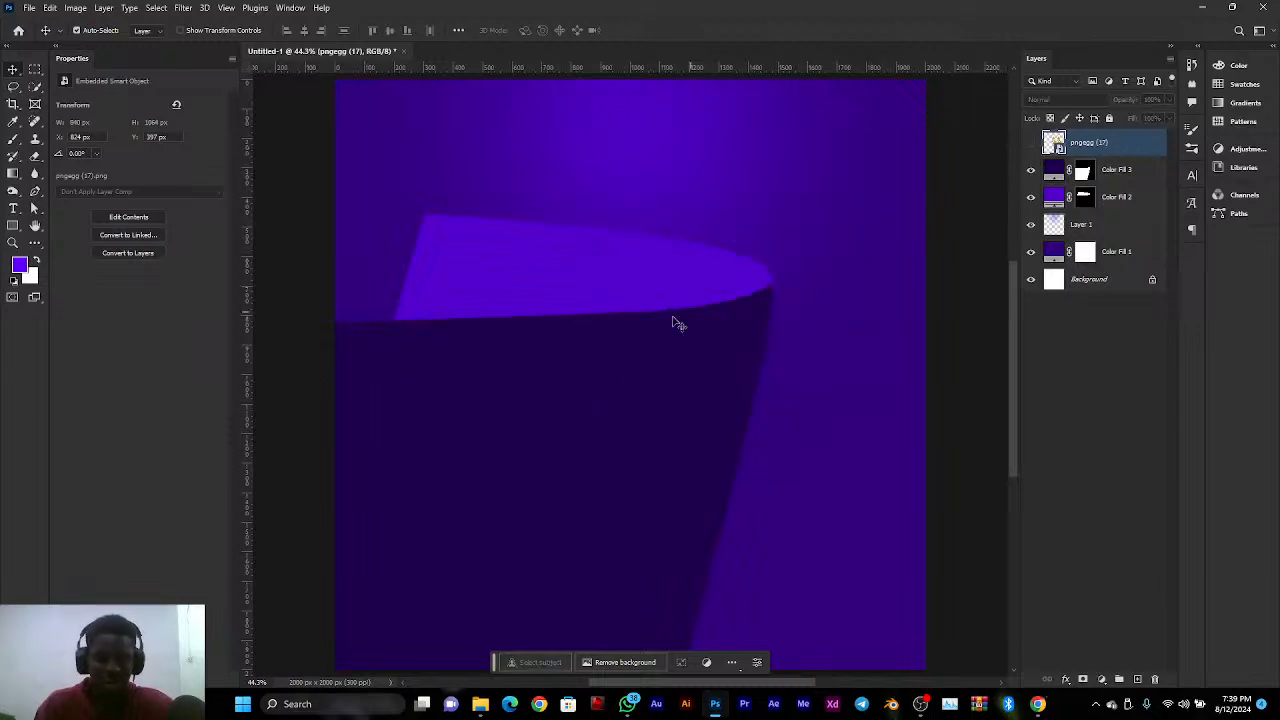
Add a new blank layer above Color Fill 3 and clip it to the dark lower shape
scroll(620, 337, down, 2)
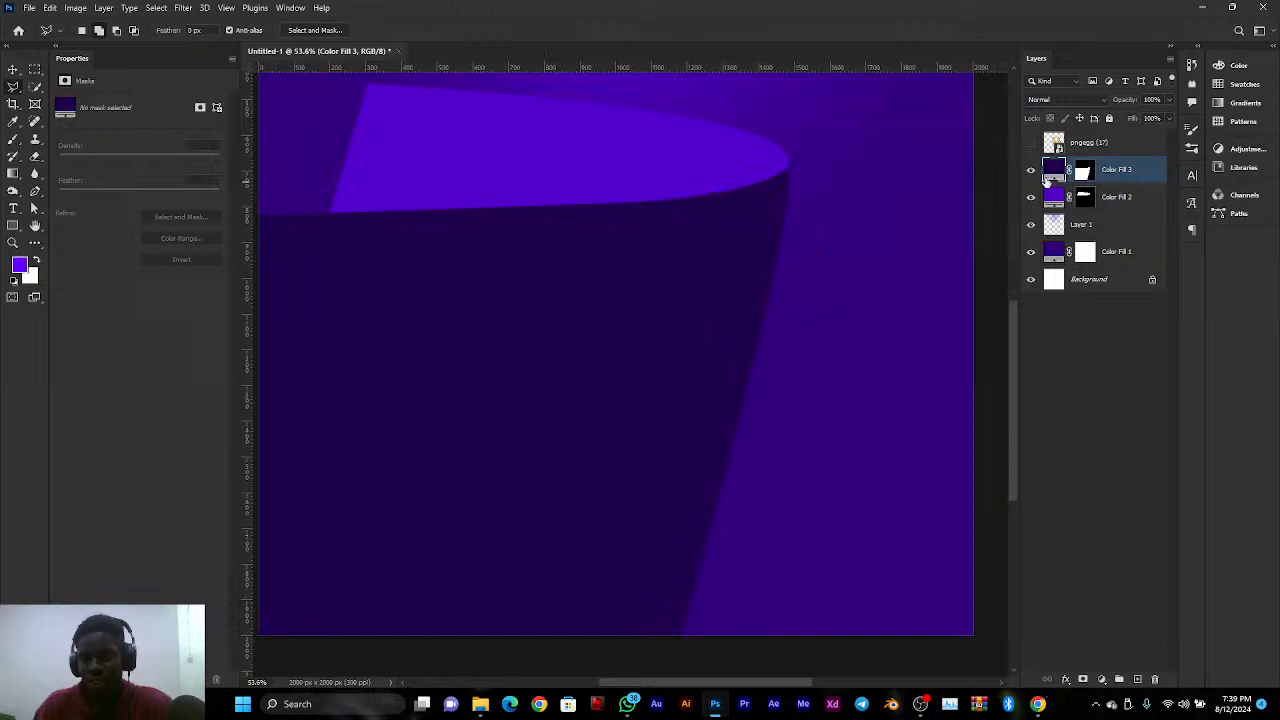
click(1031, 170)
click(1031, 170)
click(1031, 170)
click(1031, 170)
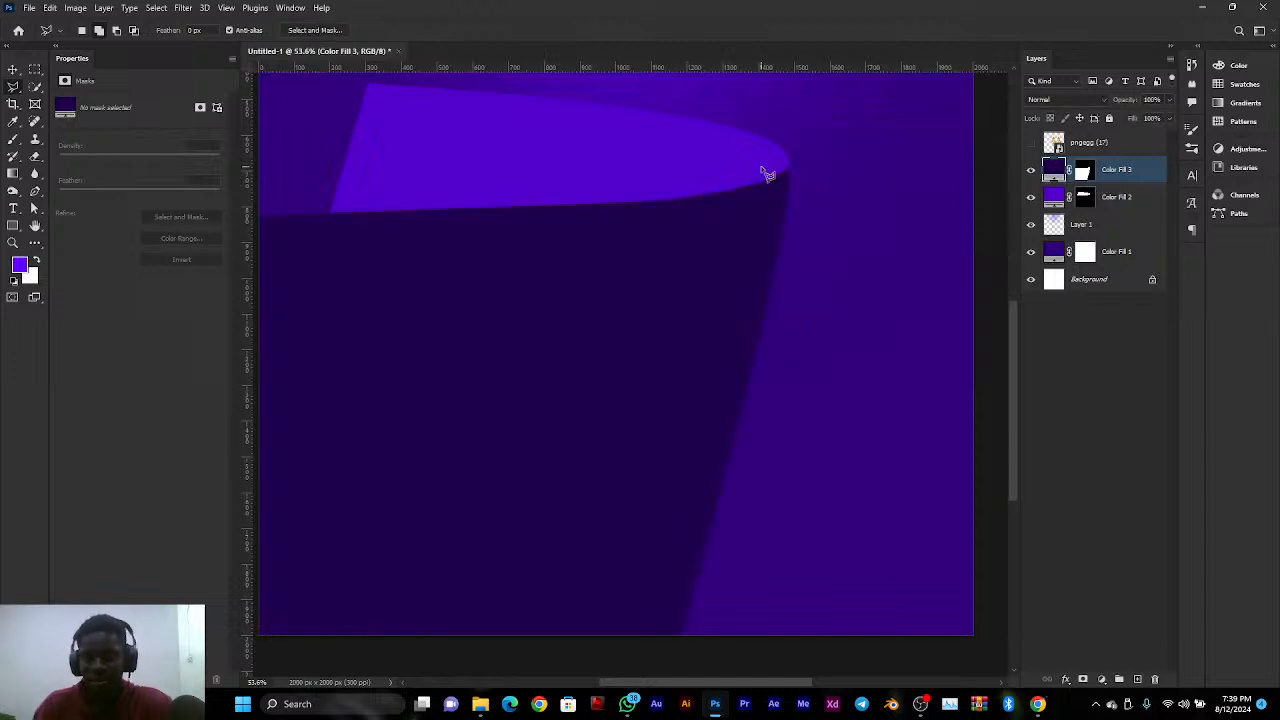
click(1137, 680)
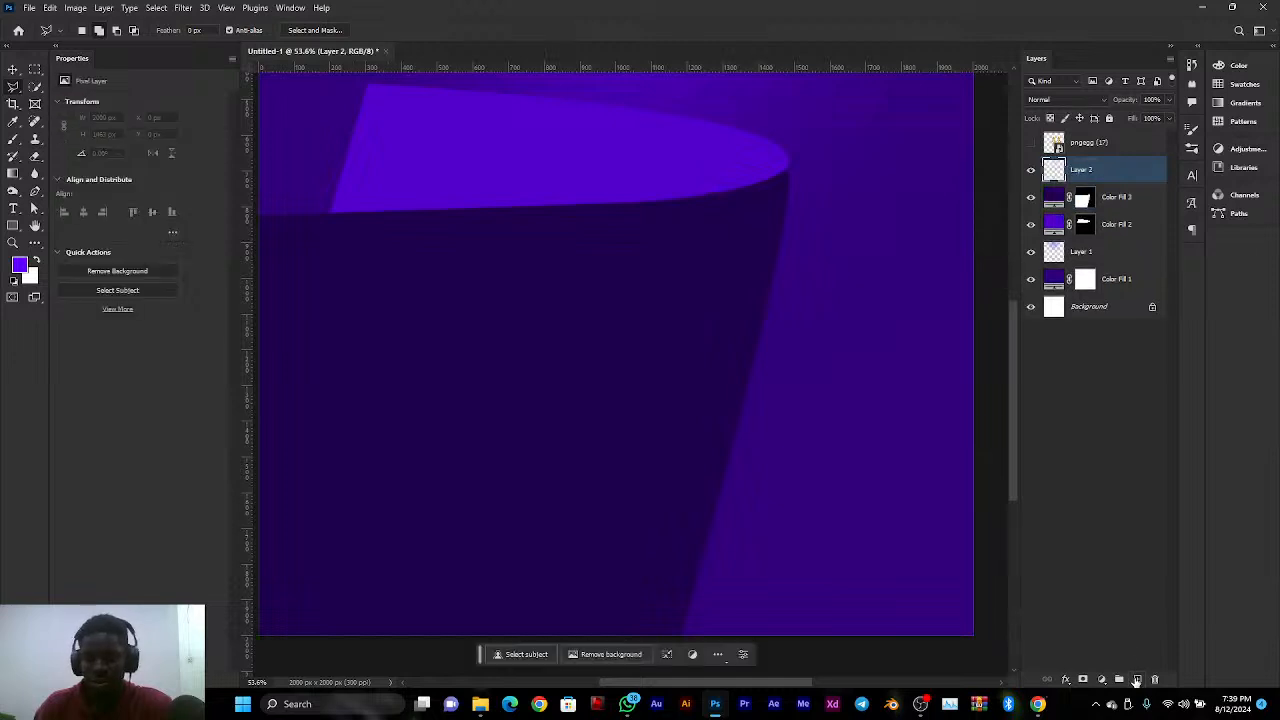
right_click(1142, 168)
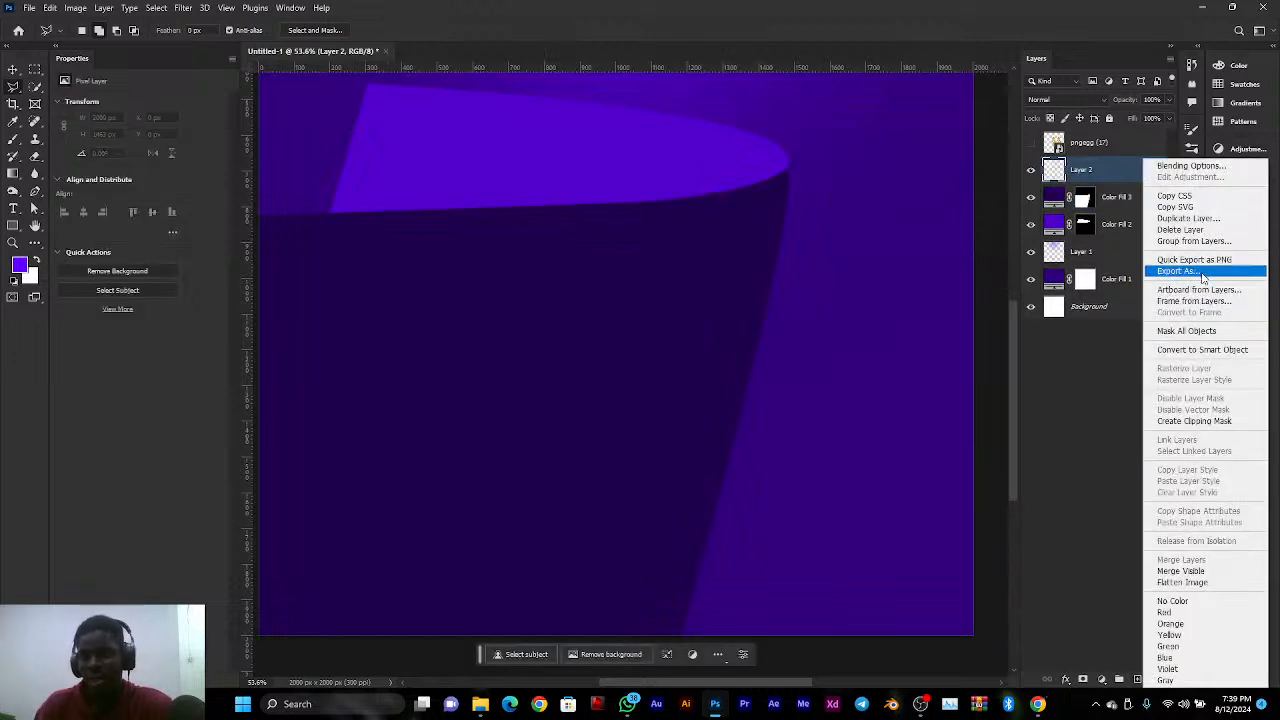
click(1199, 428)
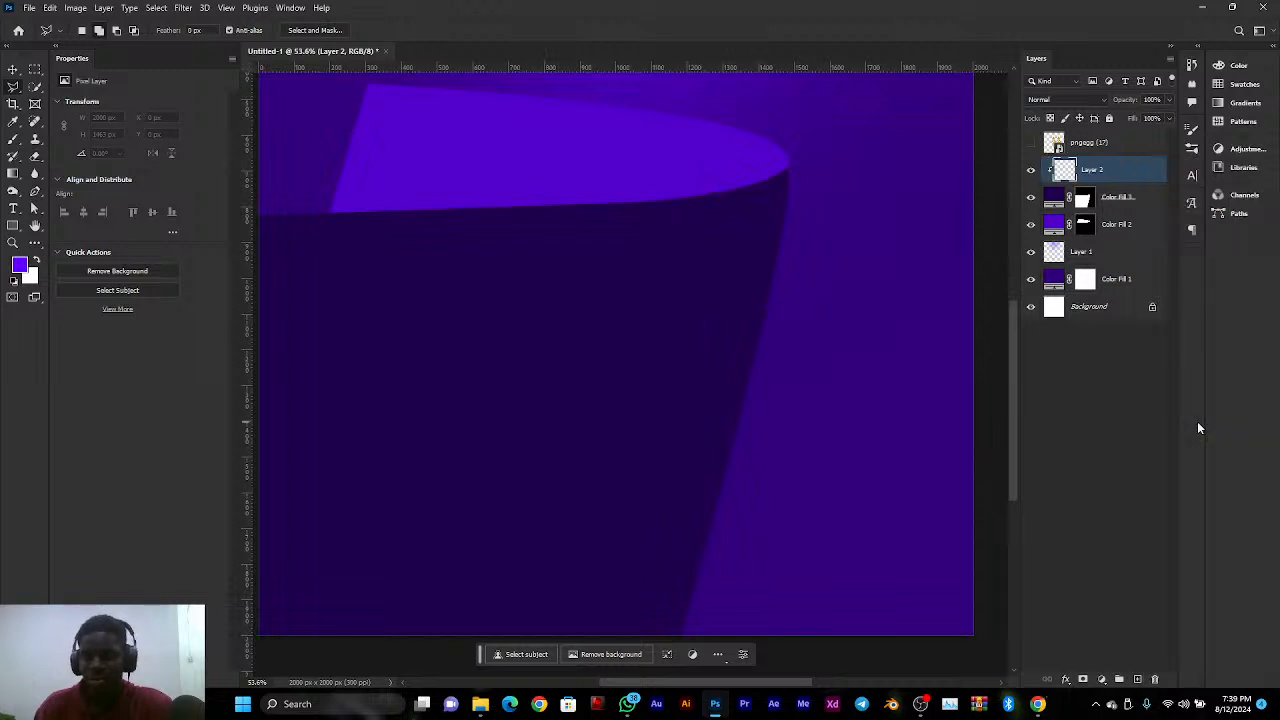
right_click(1148, 172)
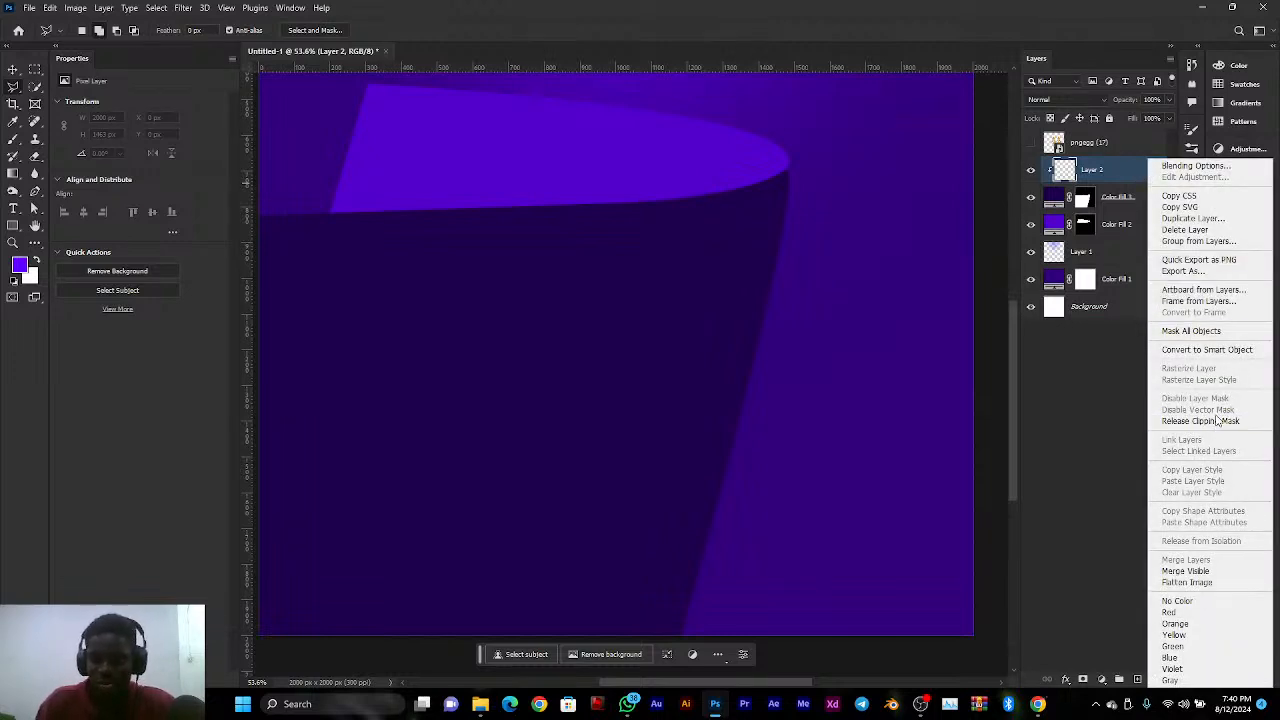
click(1074, 363)
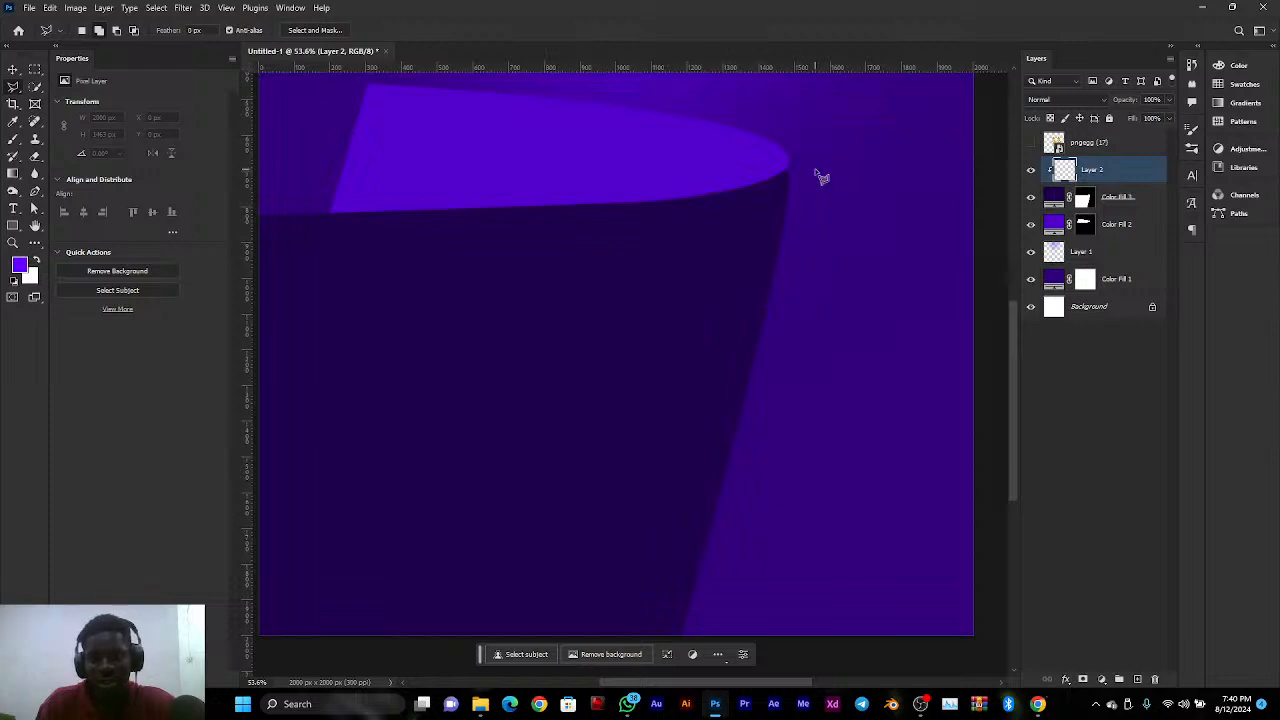
Outline a slanted strip selection about 520 px wide and 1375 px high along the dark lower shape's right edge with the Polygonal Lasso
click(773, 161)
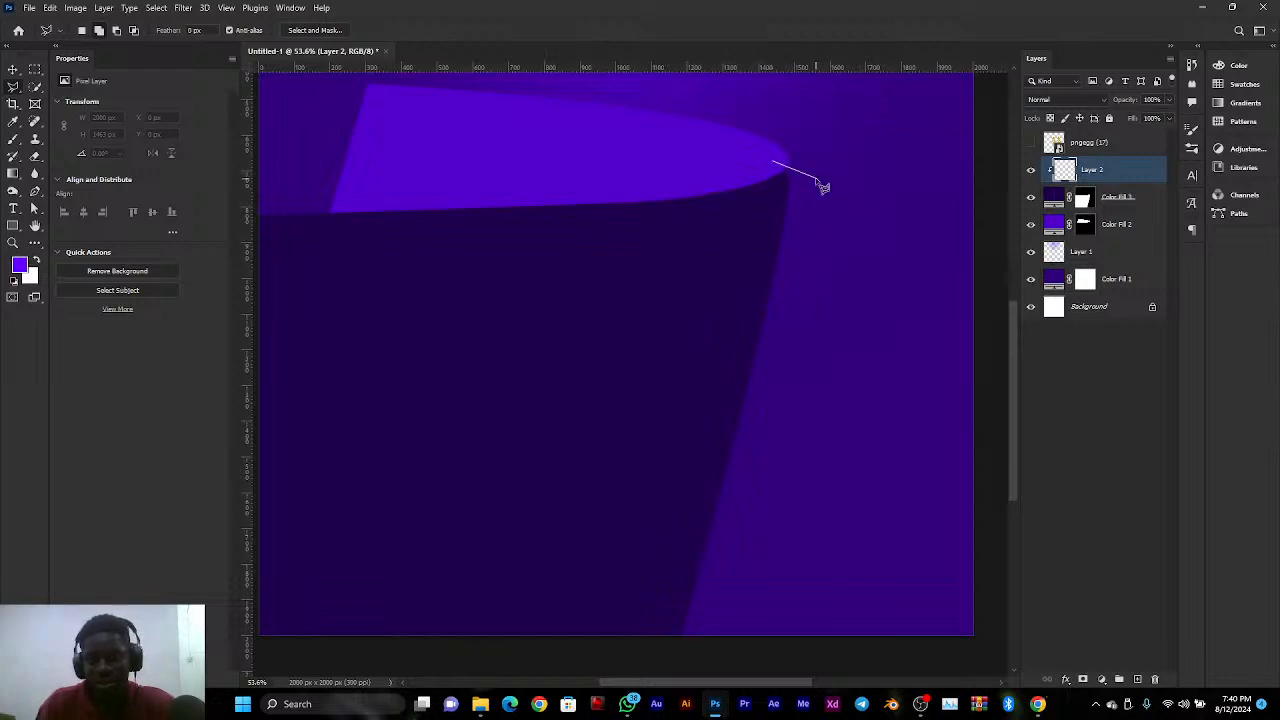
click(808, 168)
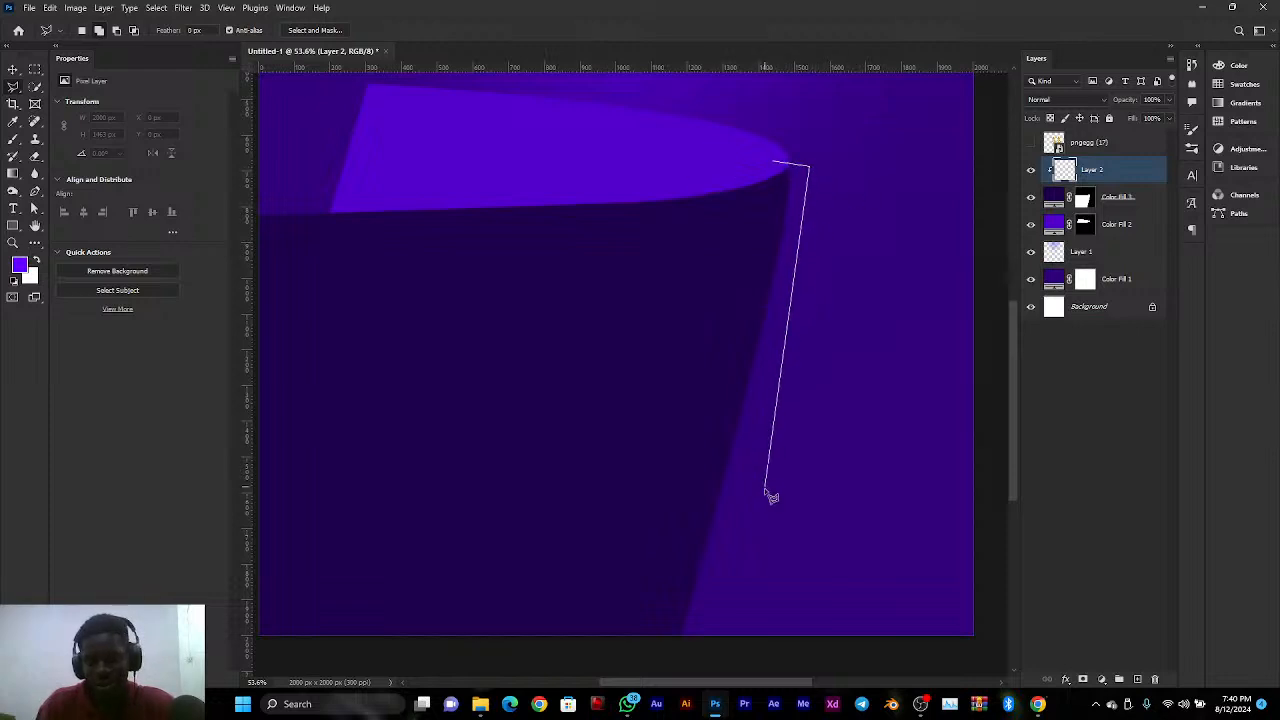
click(690, 650)
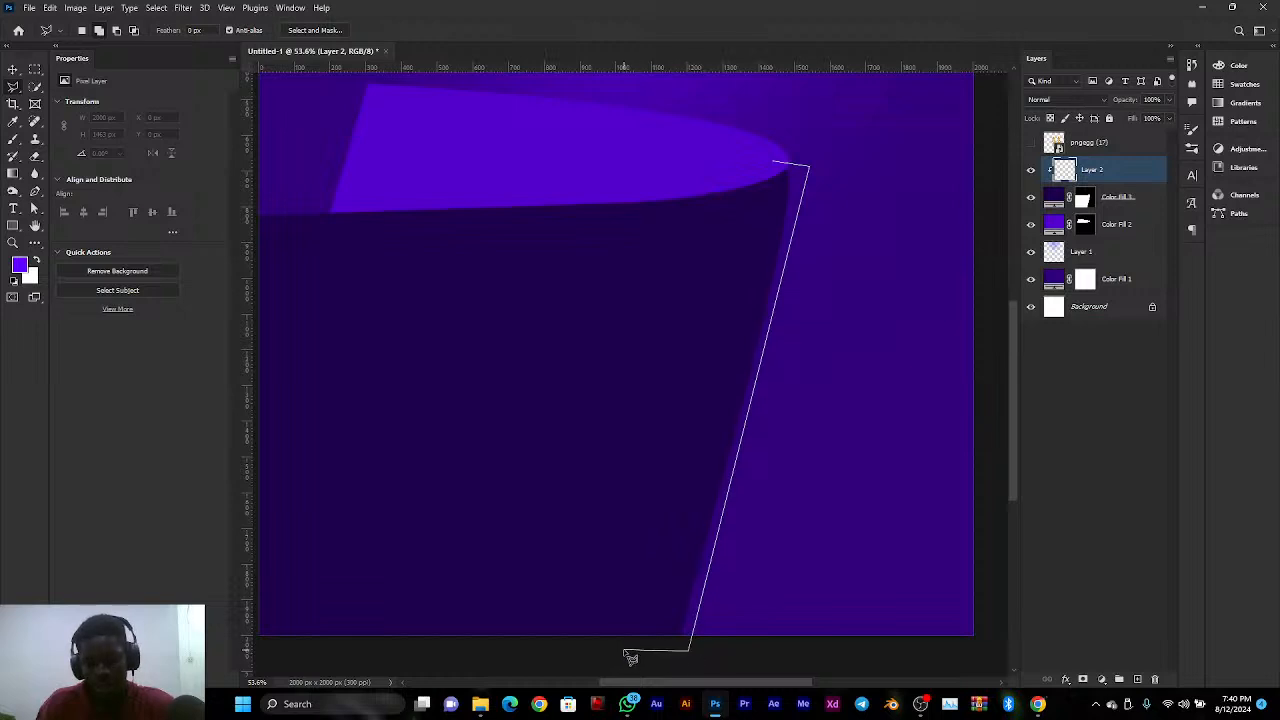
click(625, 648)
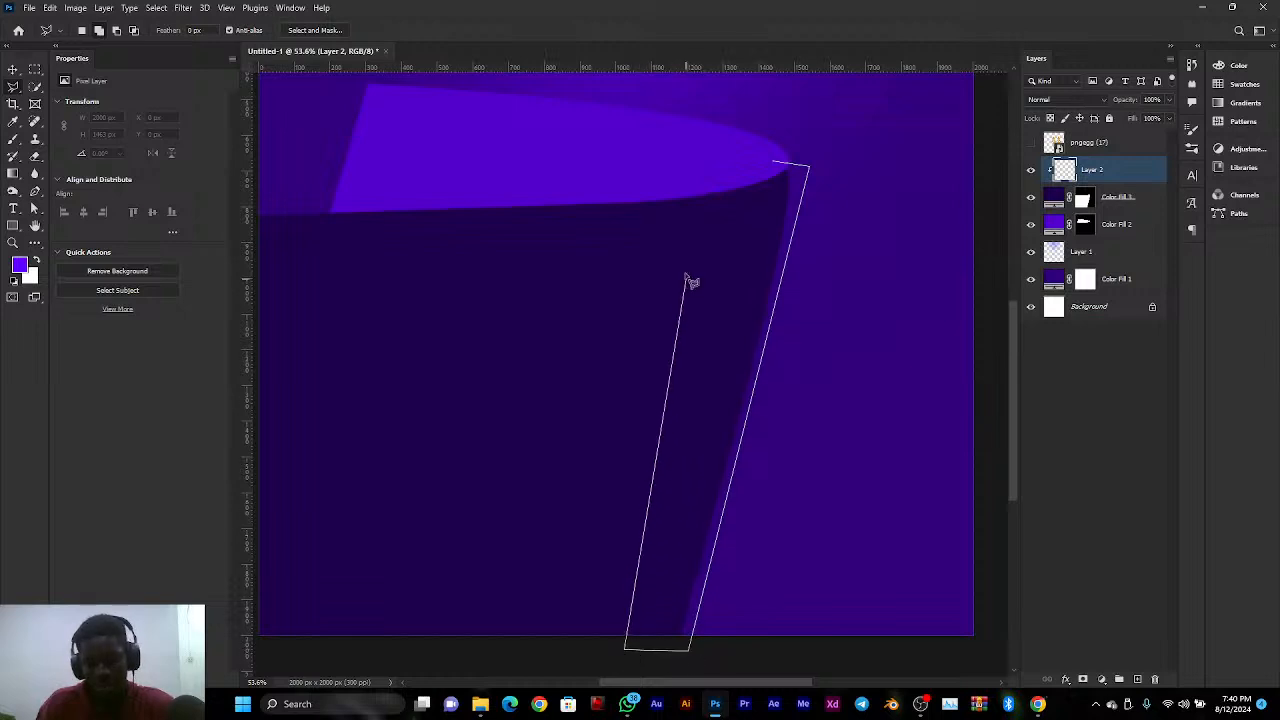
double_click(778, 170)
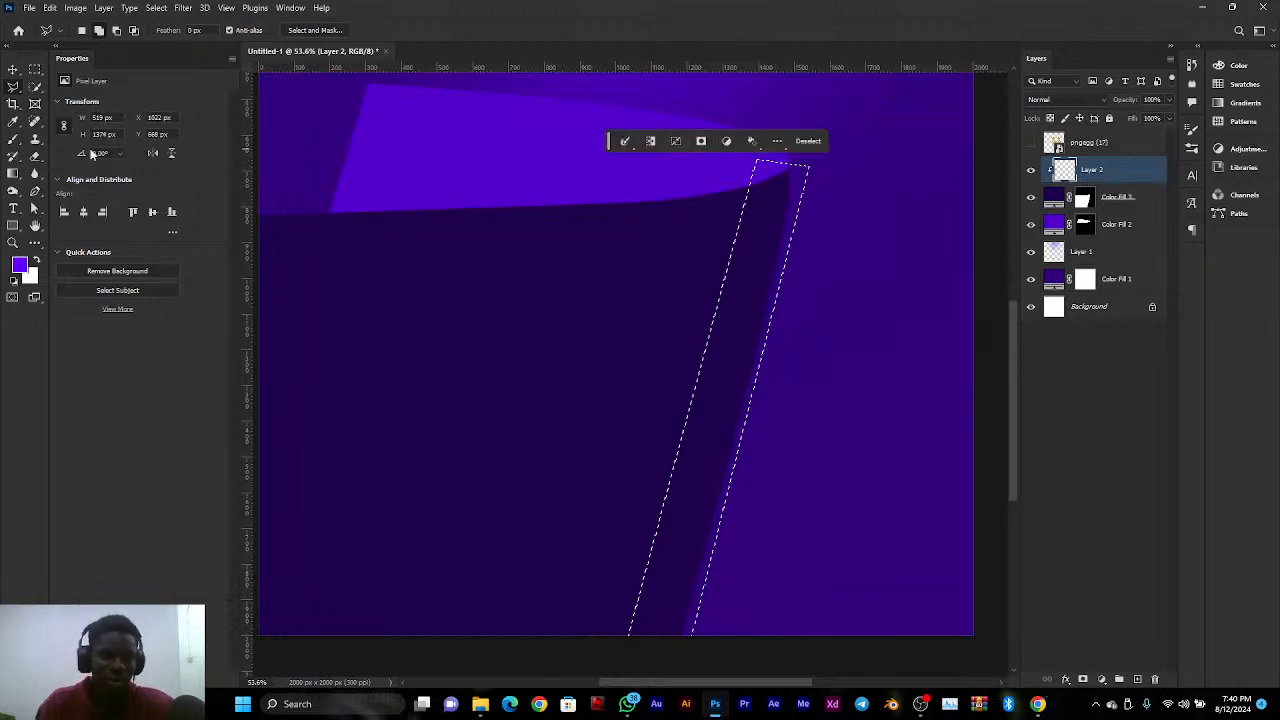
Fill the selected edge strip on Layer 2 with black (#000000) using the Paint Bucket, and deselect it
click(36, 174)
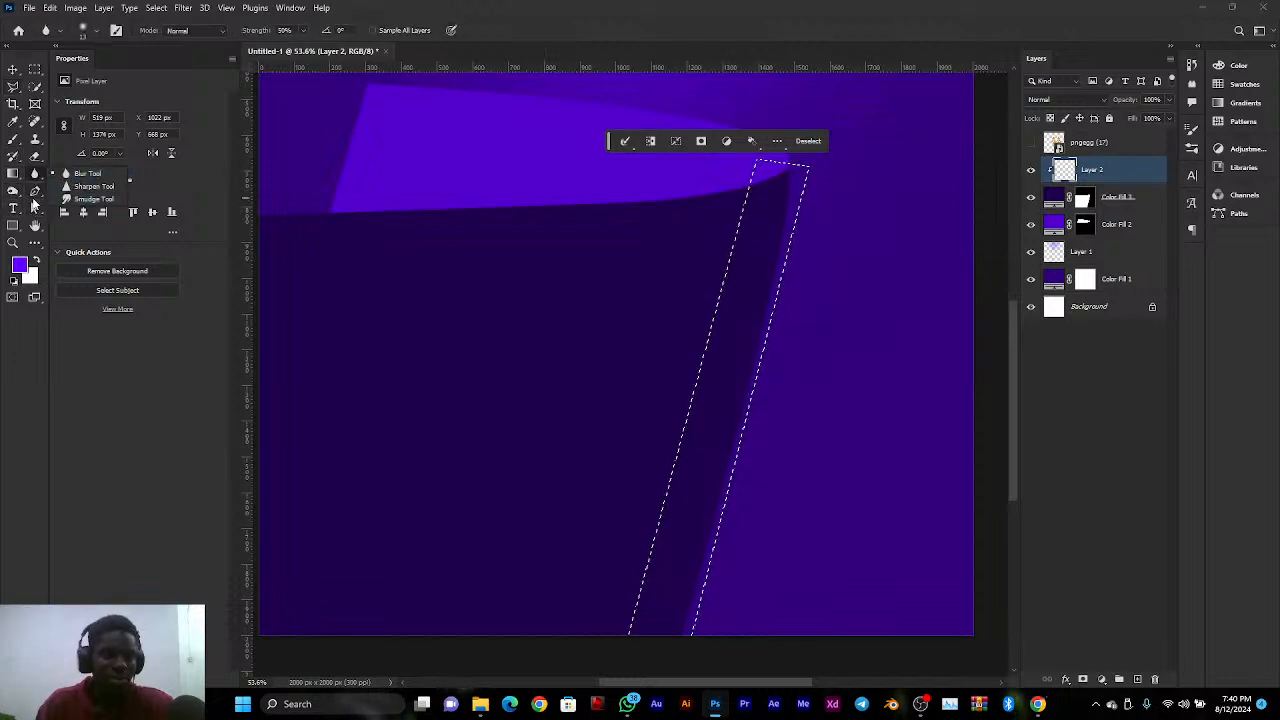
click(20, 197)
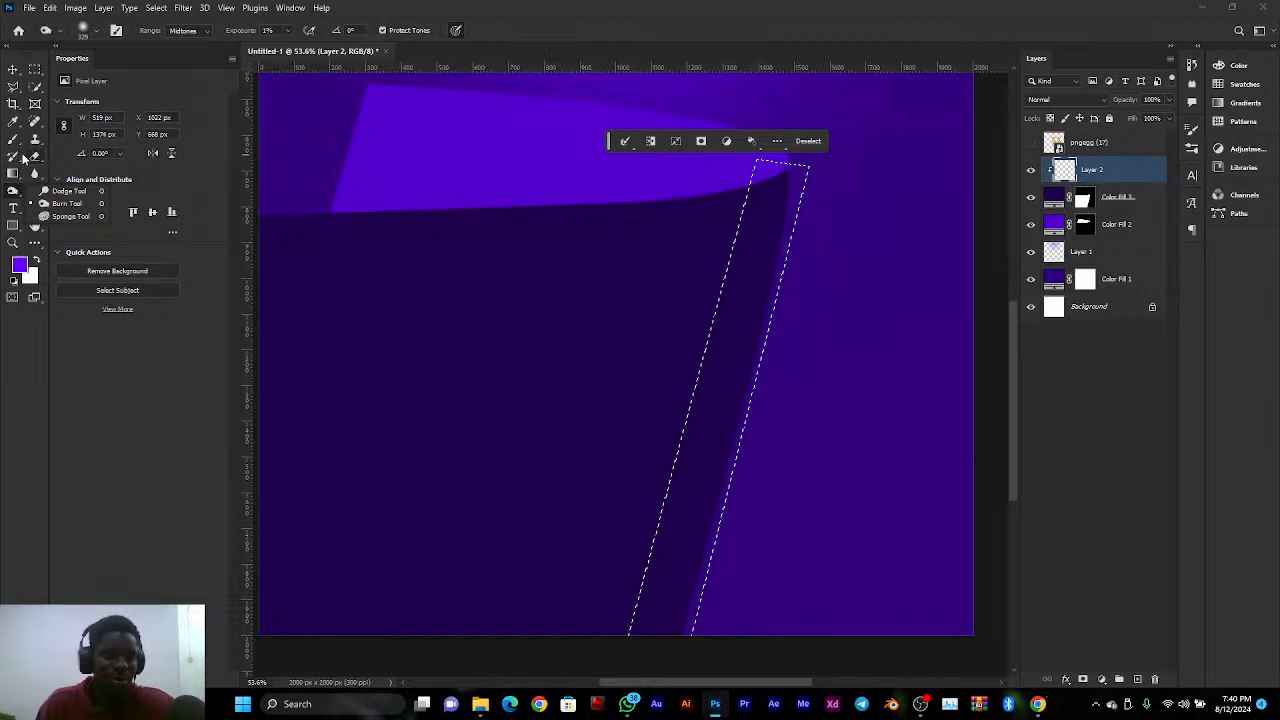
click(18, 174)
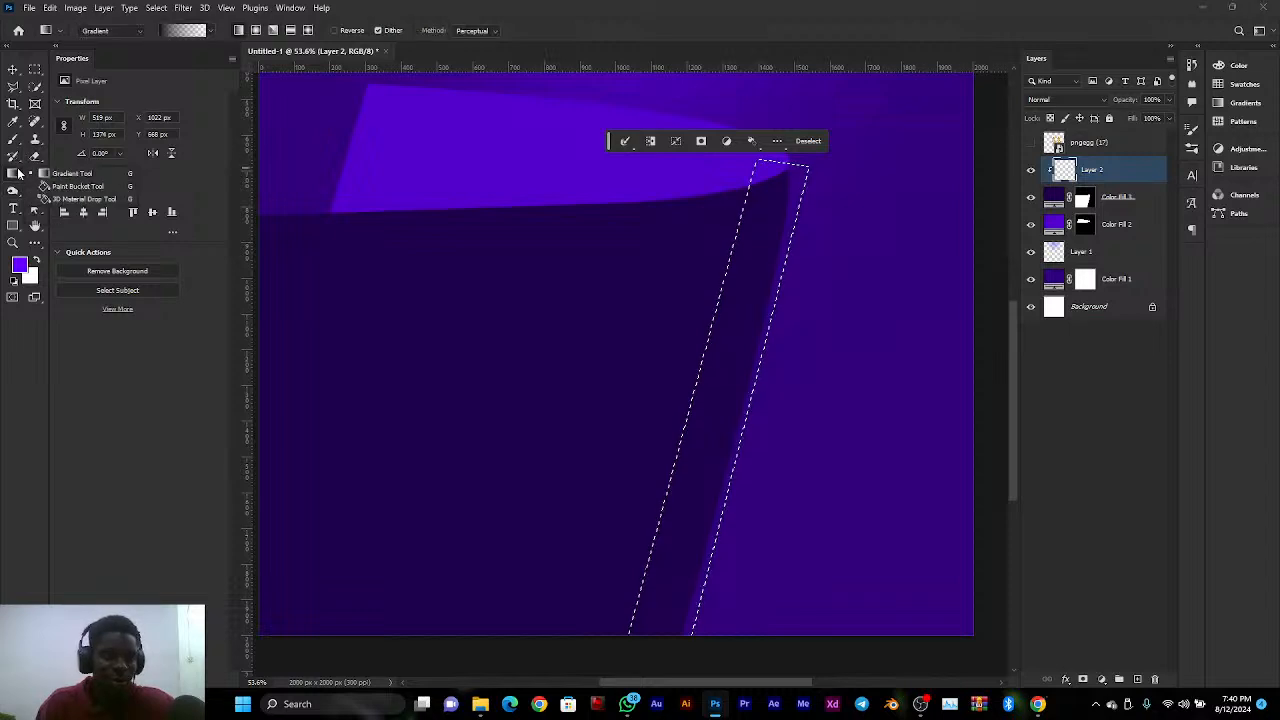
click(80, 187)
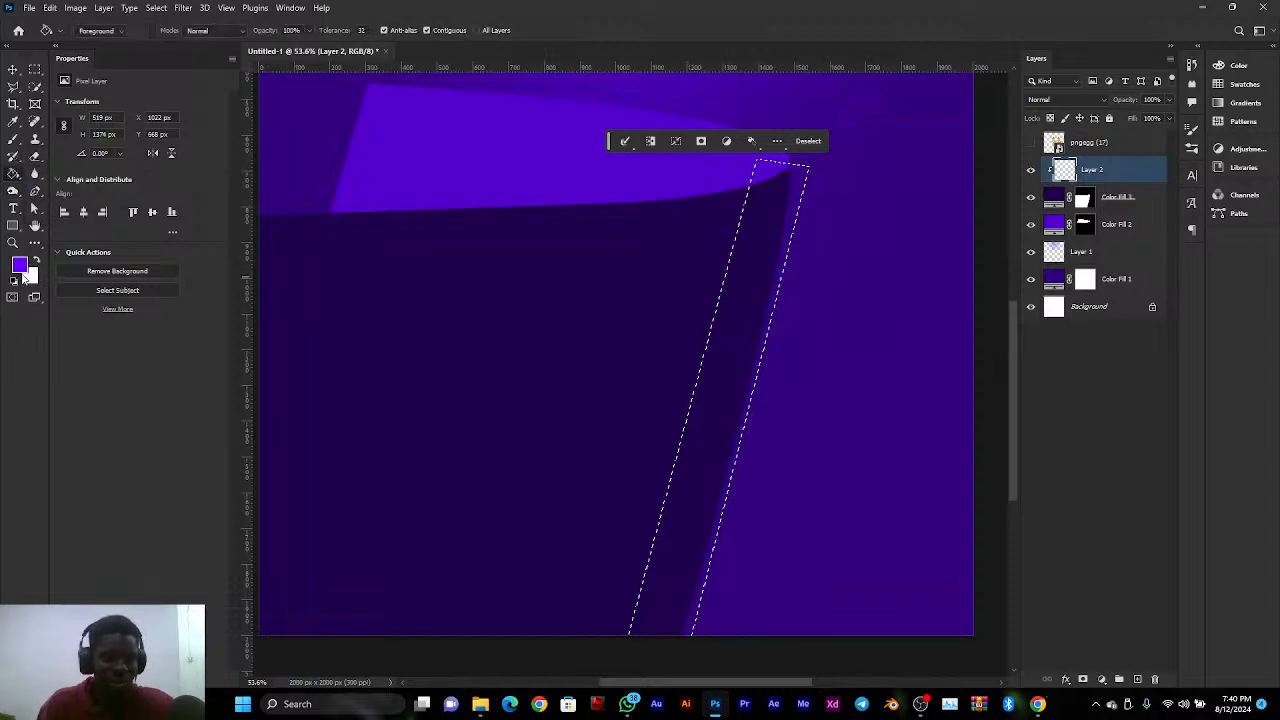
click(20, 266)
drag(768, 297, 627, 368)
click(936, 179)
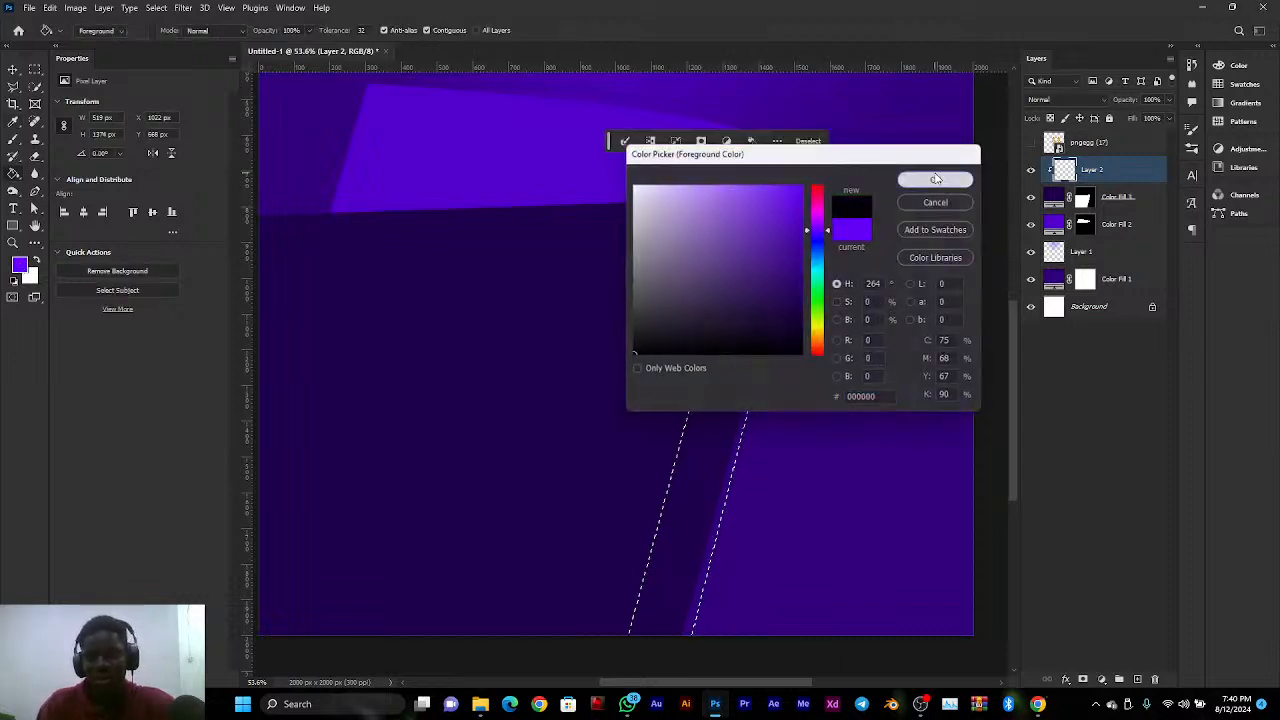
click(760, 277)
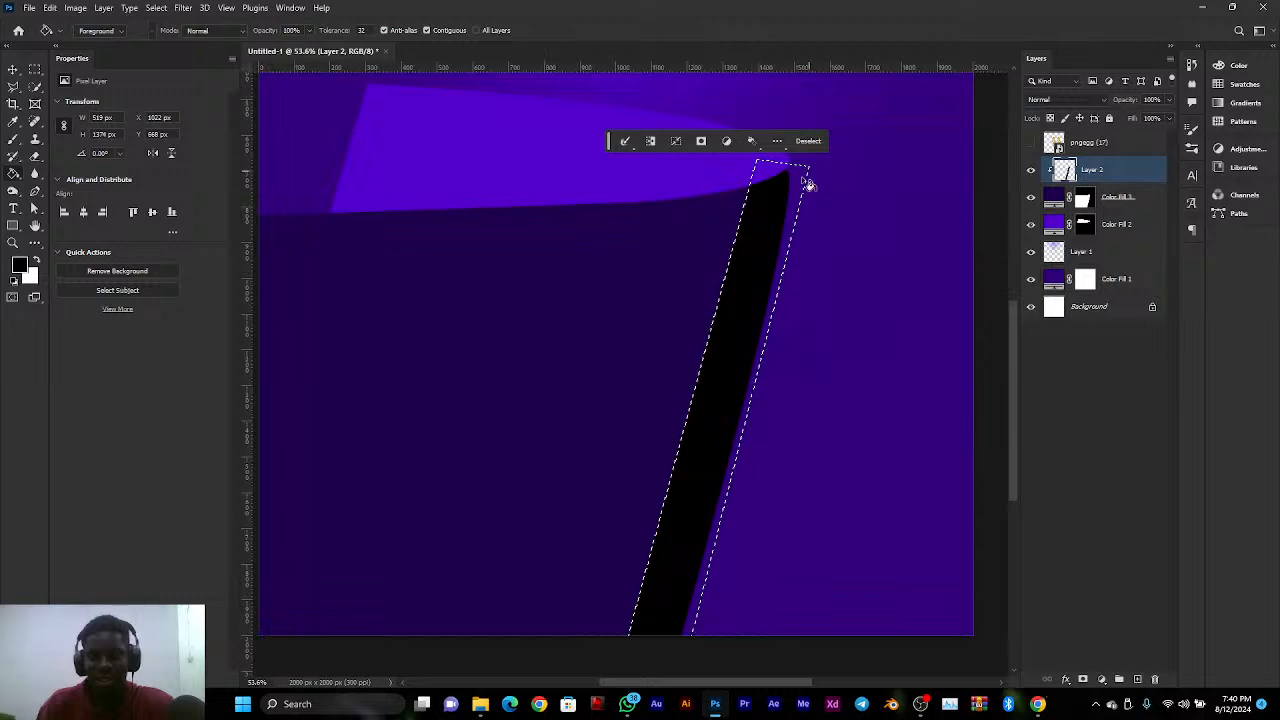
key(v)
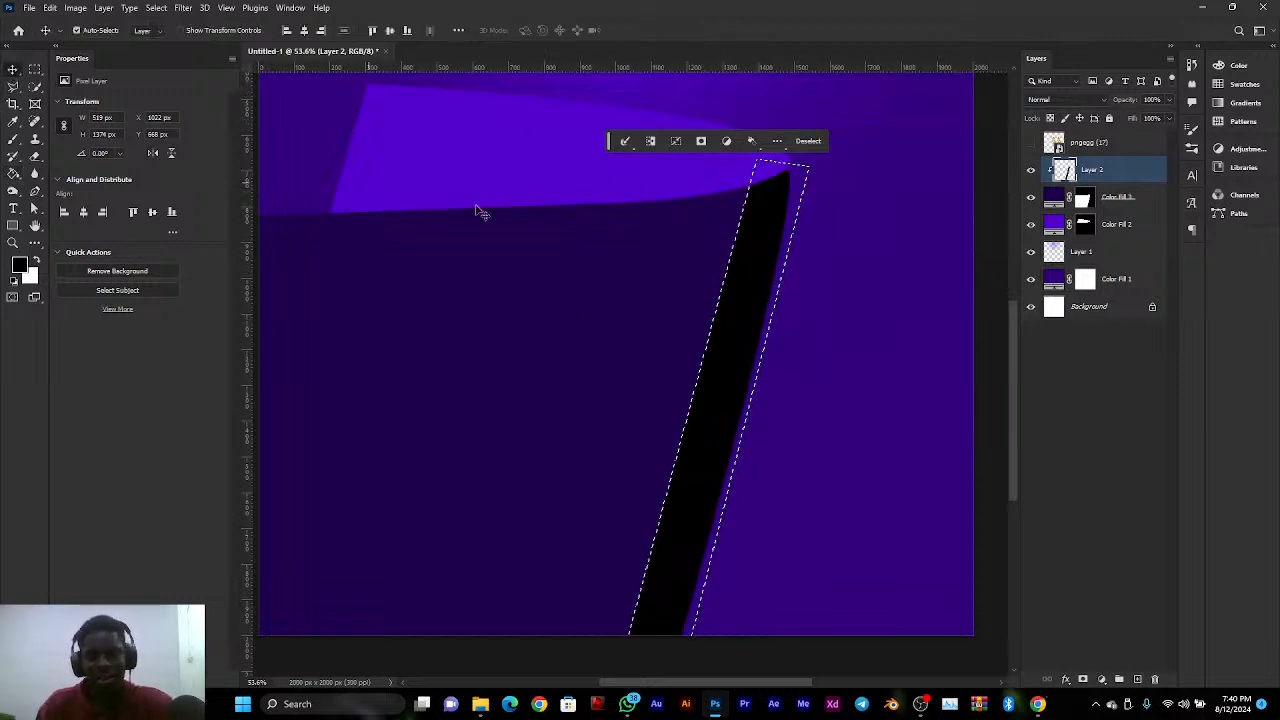
key(ctrl+d)
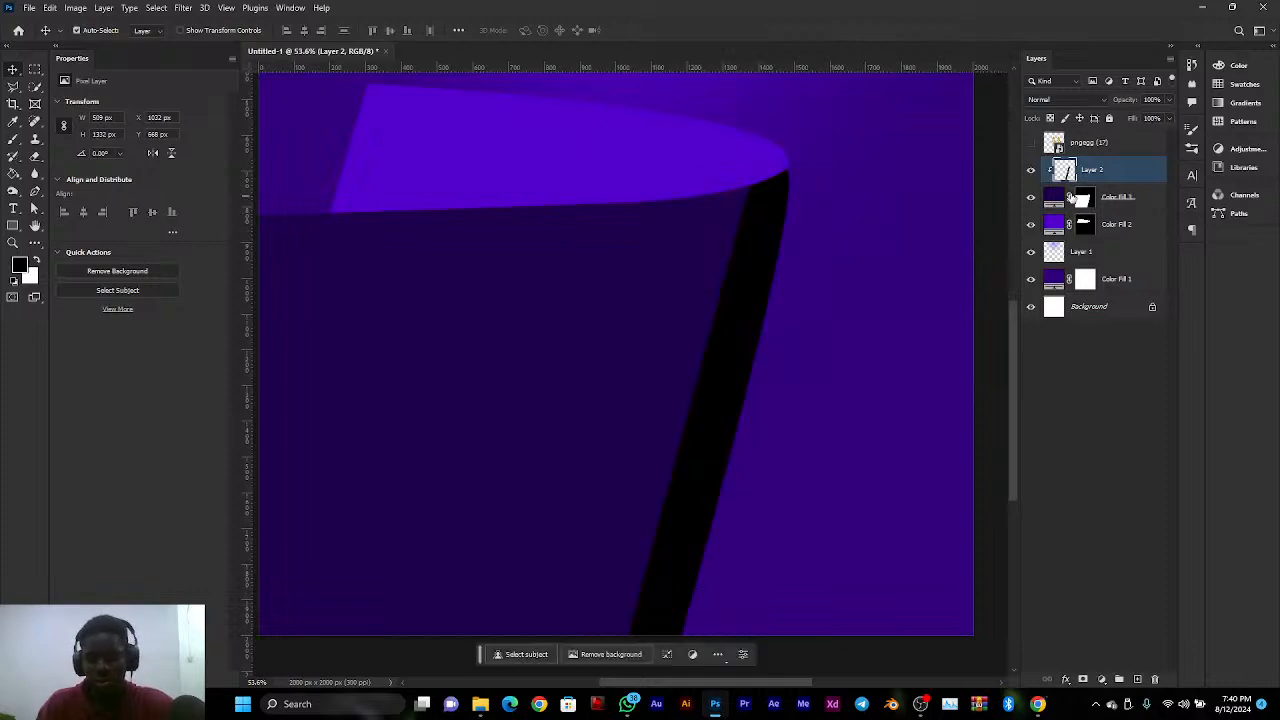
scroll(705, 254, down, 3)
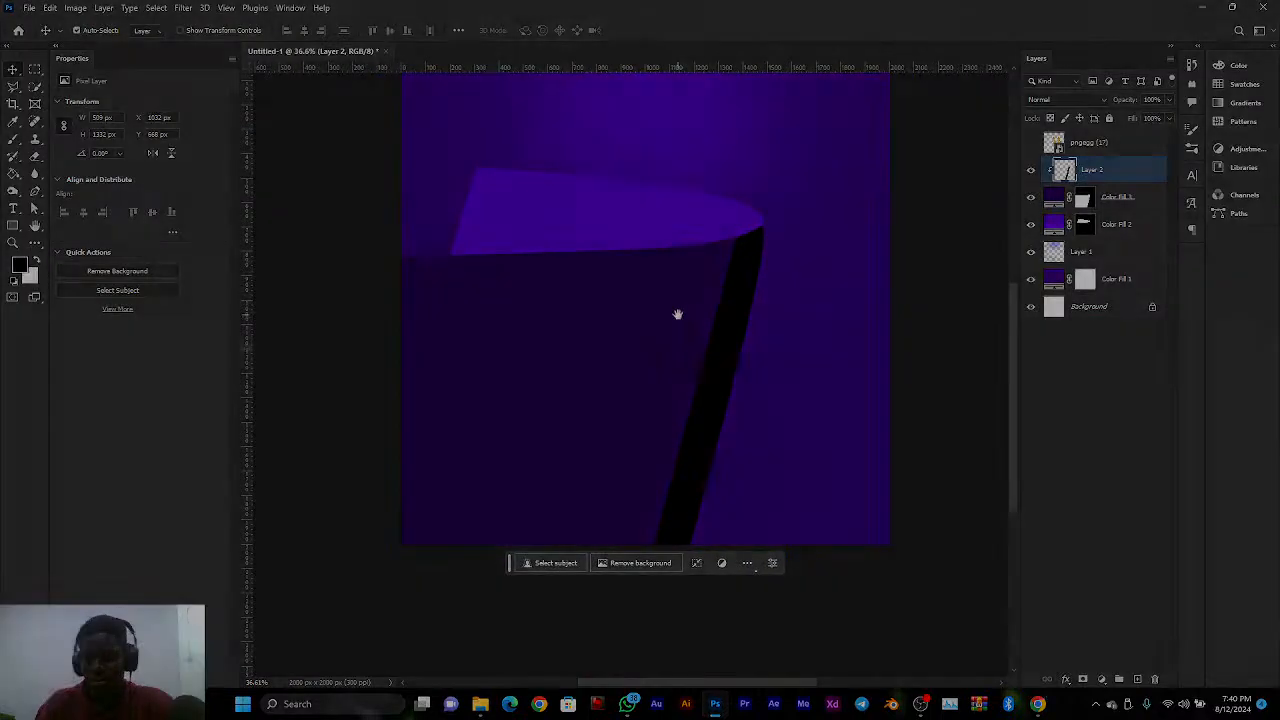
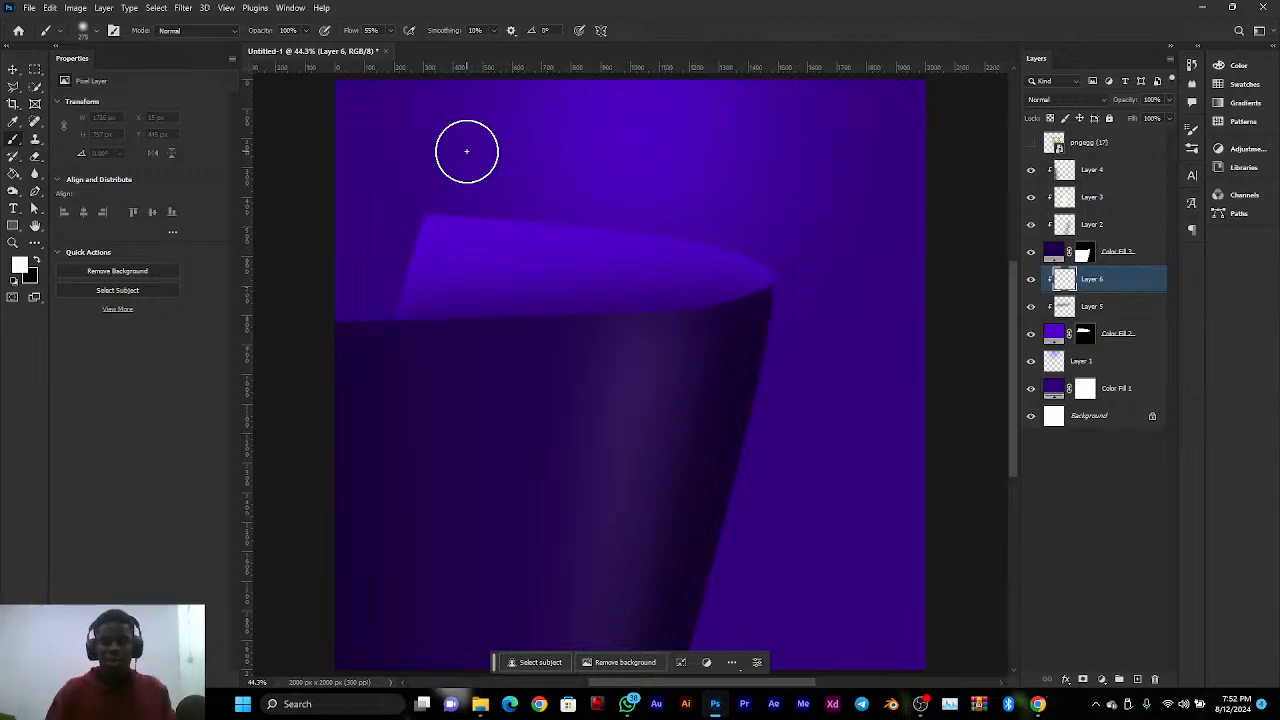
Hide Layers 2, 3 and 4, and add a new blank layer above Layer 4 clipped to the dark lower shape
click(8, 69)
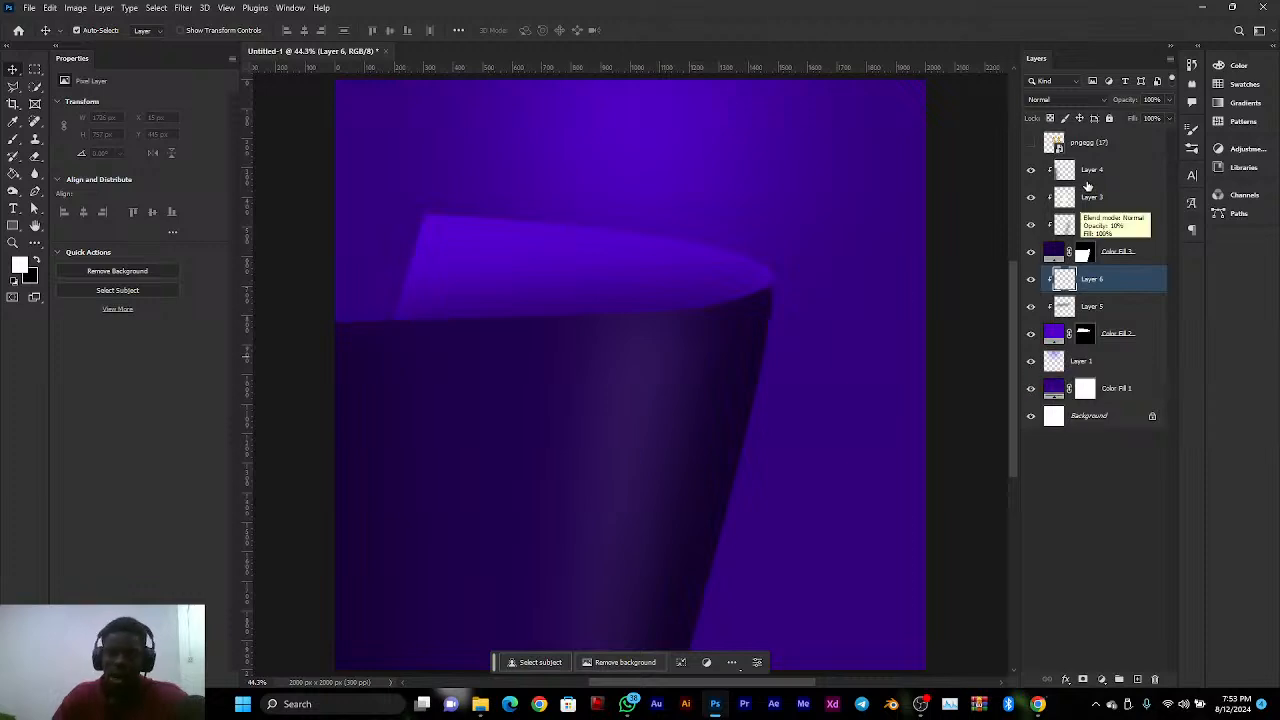
drag(1031, 166, 1031, 226)
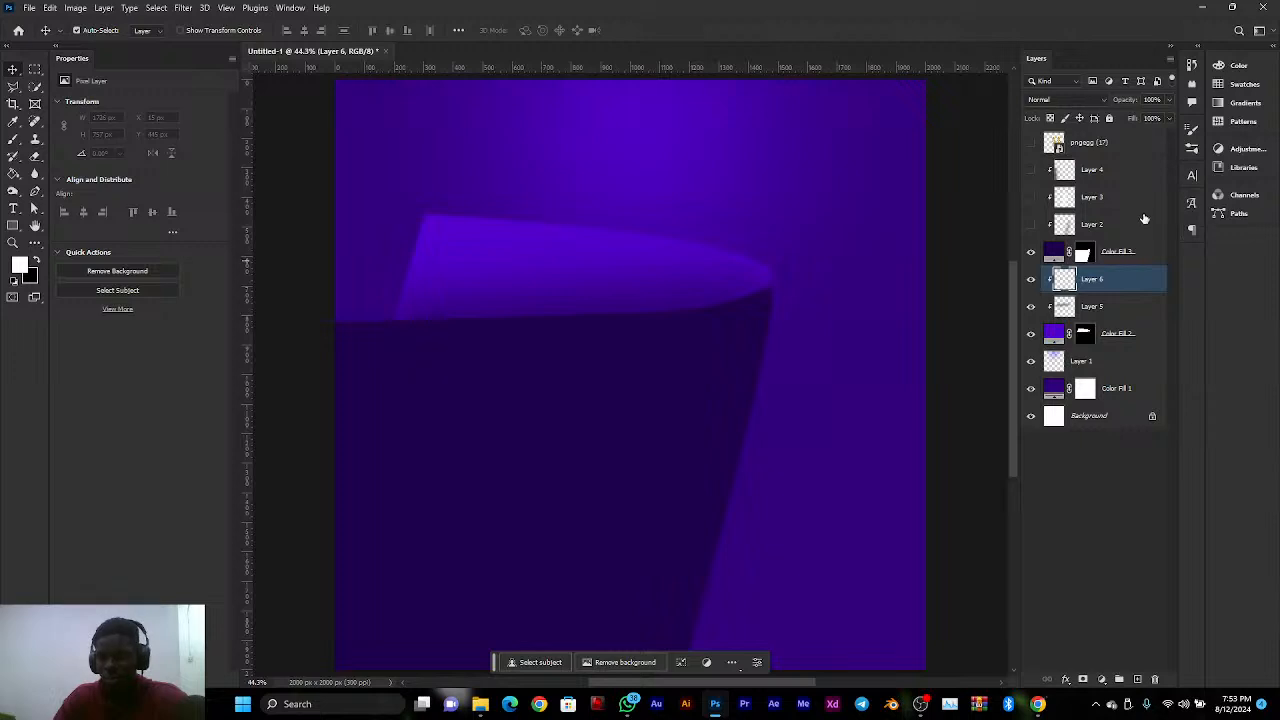
click(1135, 175)
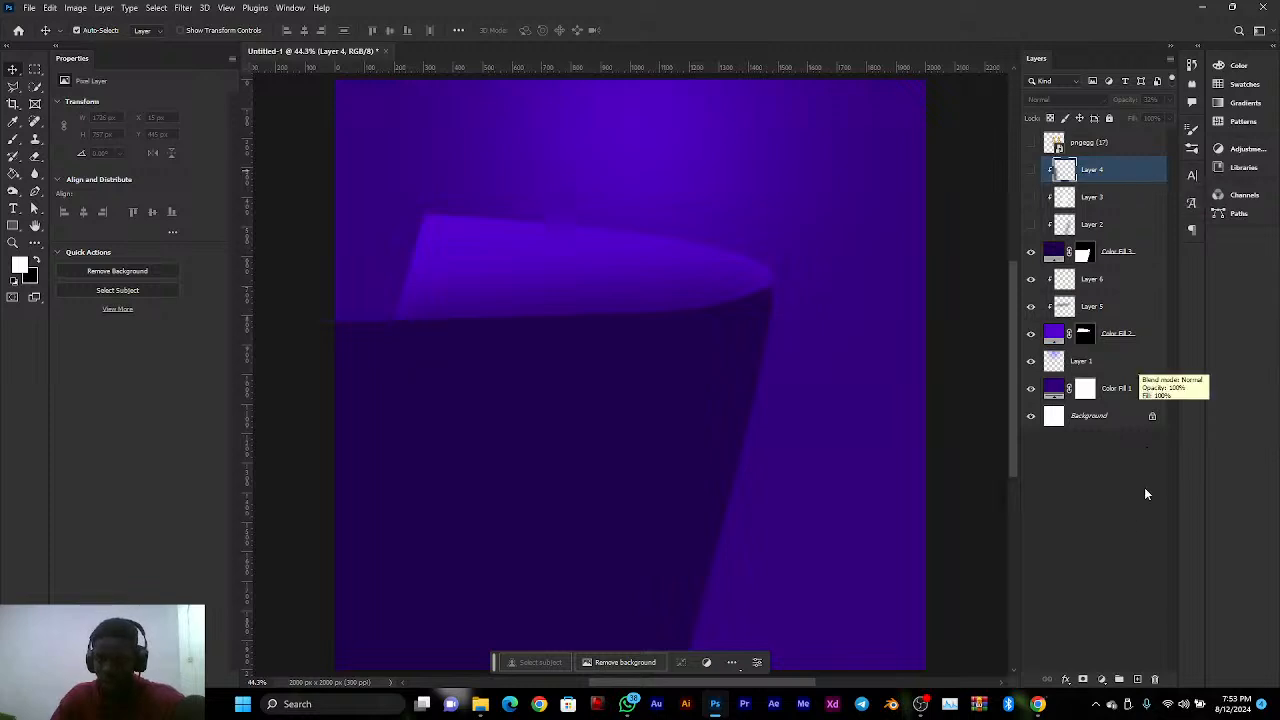
click(1141, 679)
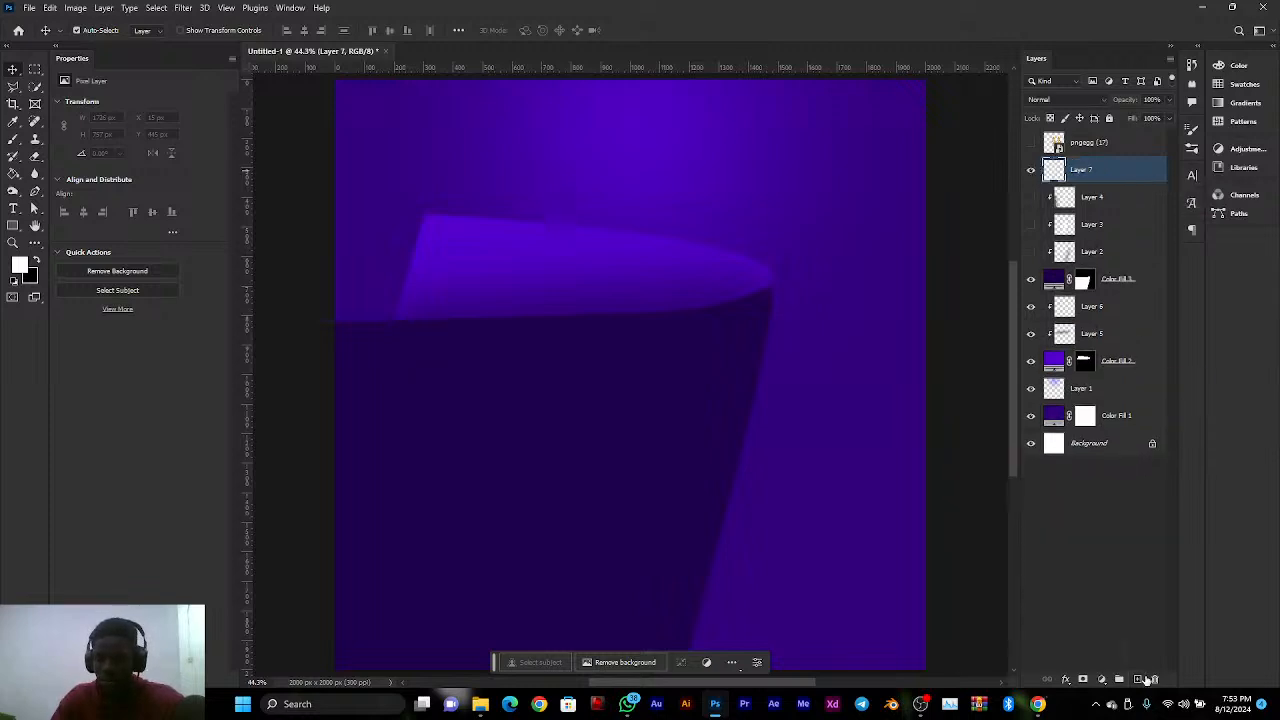
right_click(1106, 174)
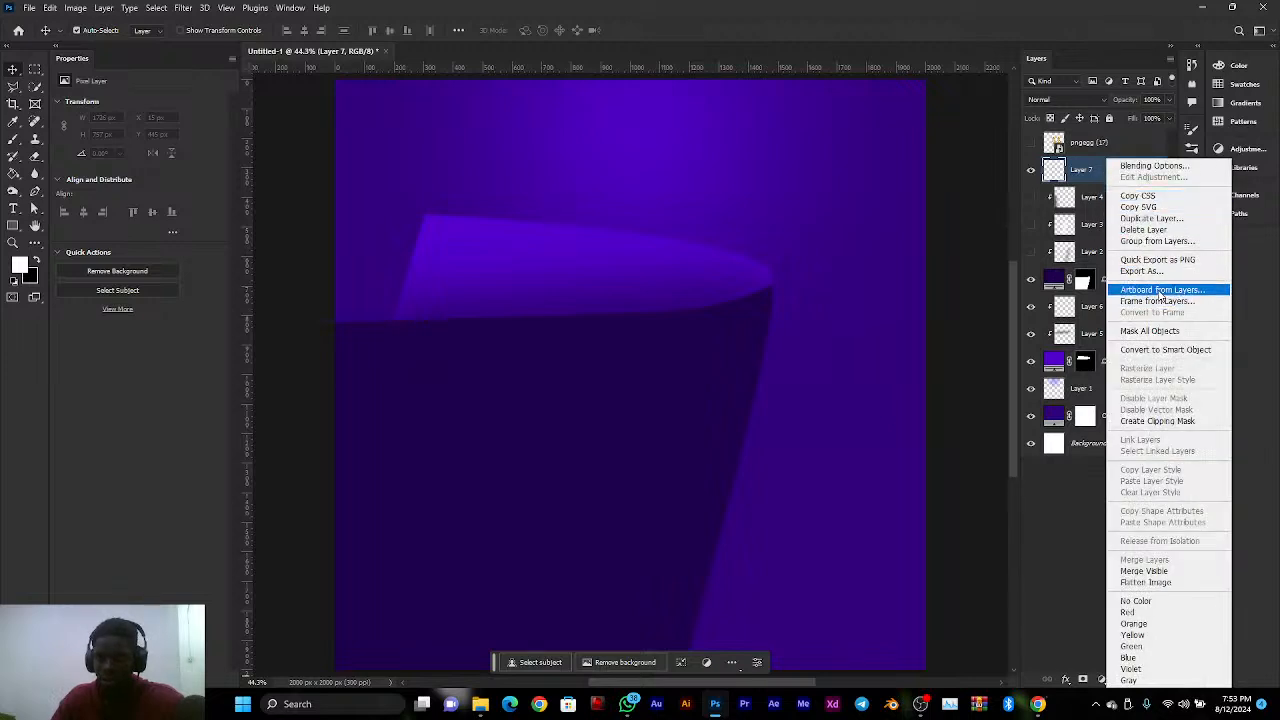
click(1196, 416)
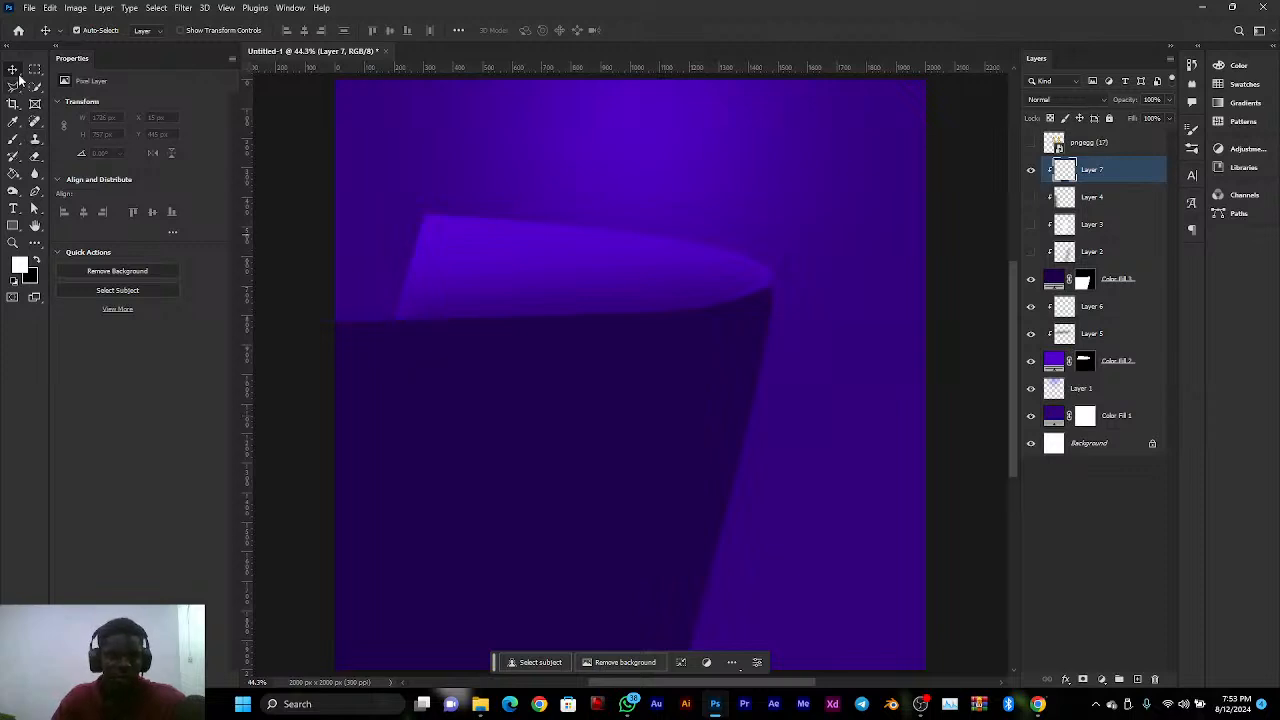
Outline a tapering Polygonal Lasso selection about 390 px wide and 1430 px high along the dark lower shape's right edge
click(10, 141)
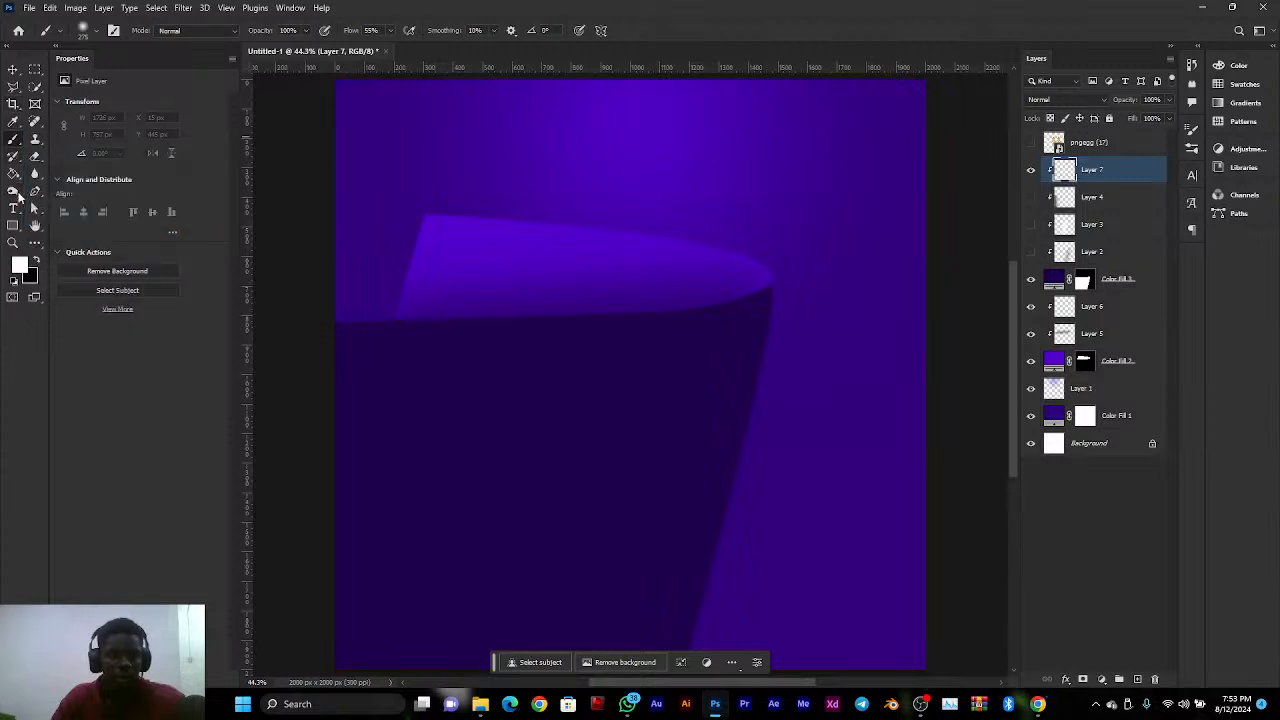
click(13, 88)
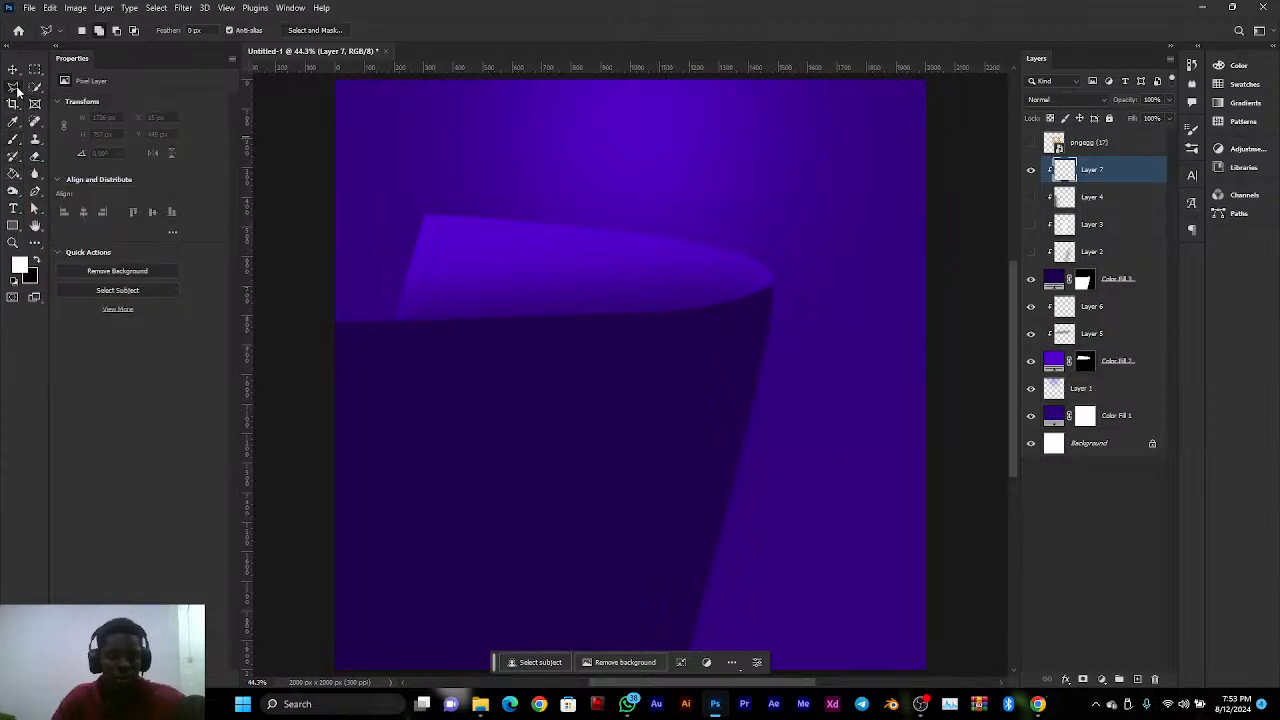
click(712, 297)
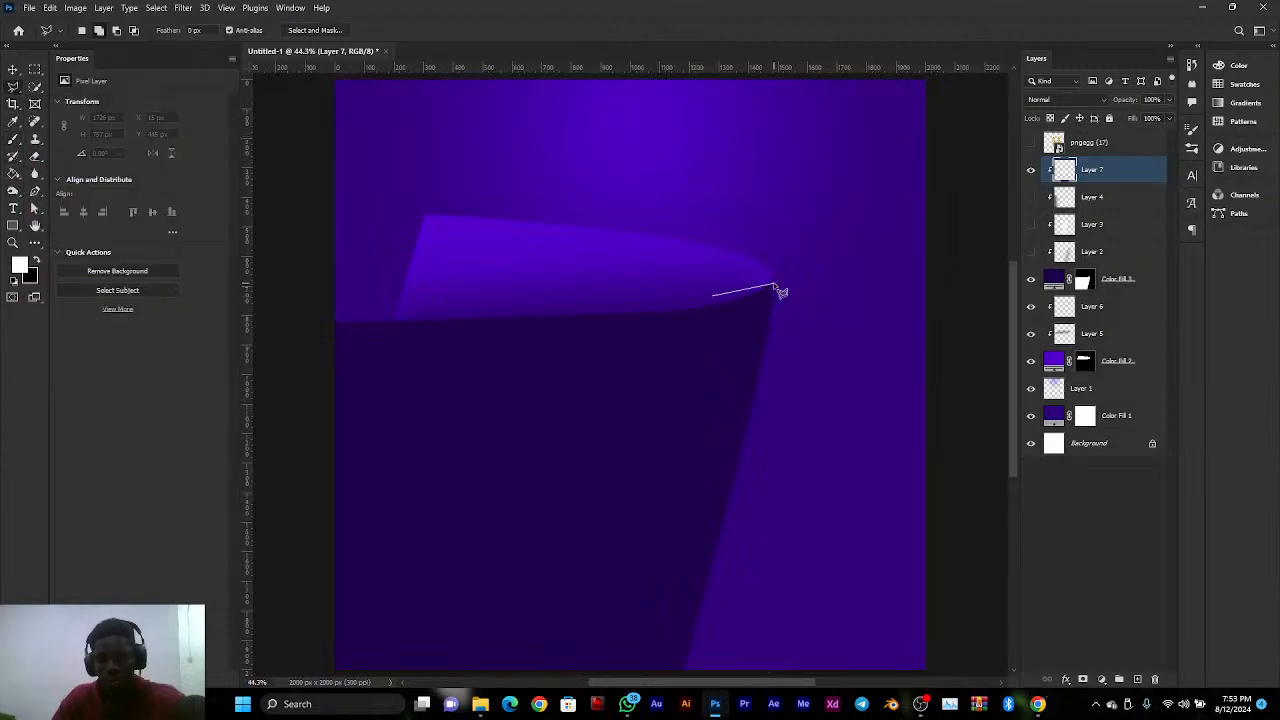
click(781, 283)
click(777, 517)
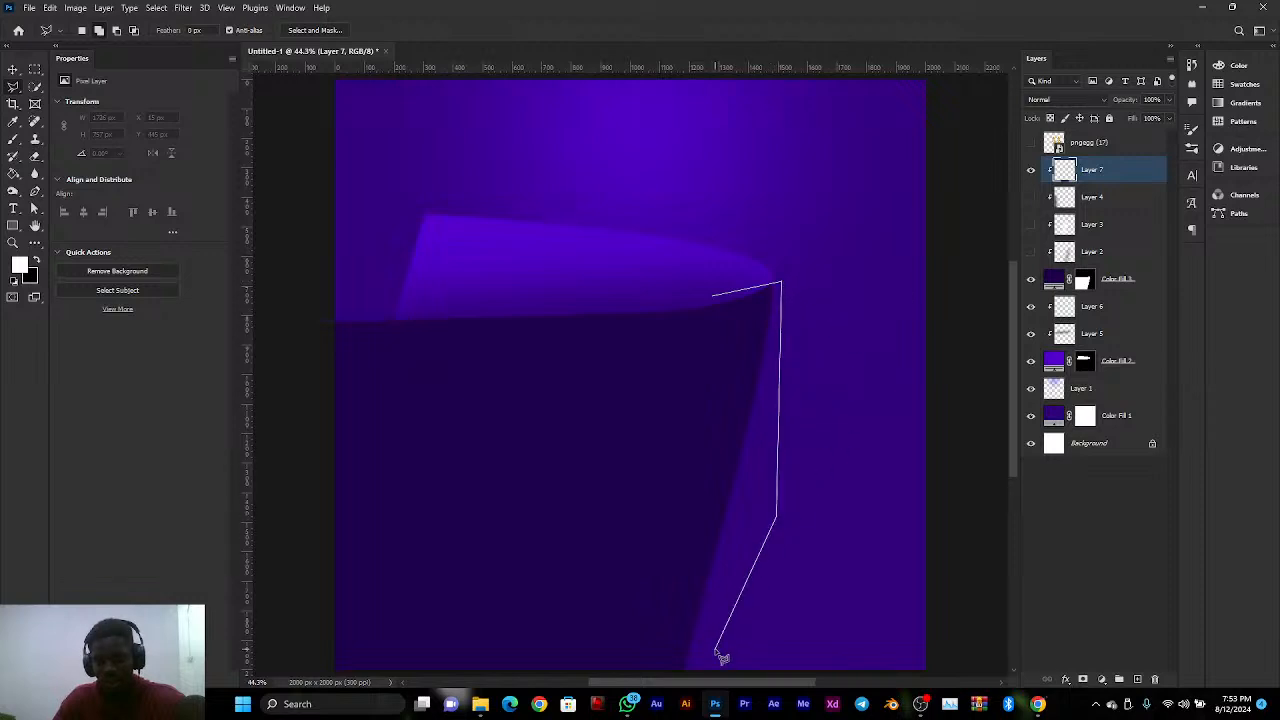
click(668, 545)
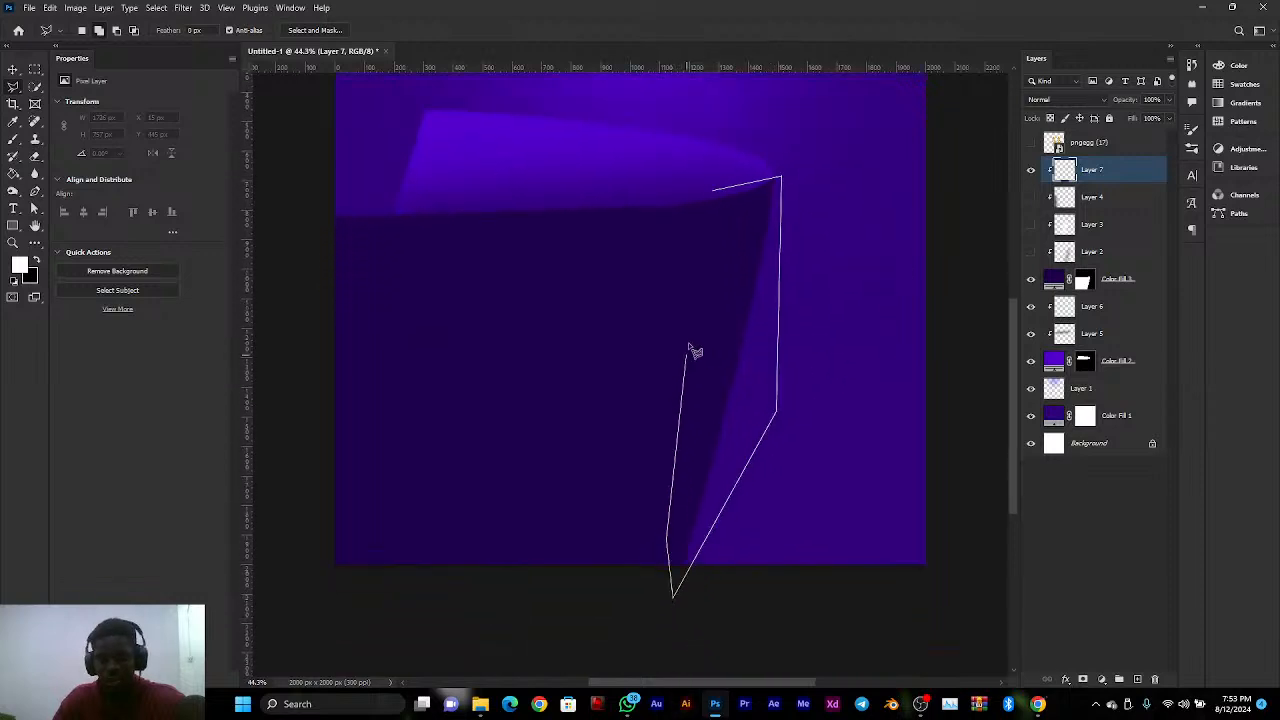
click(716, 196)
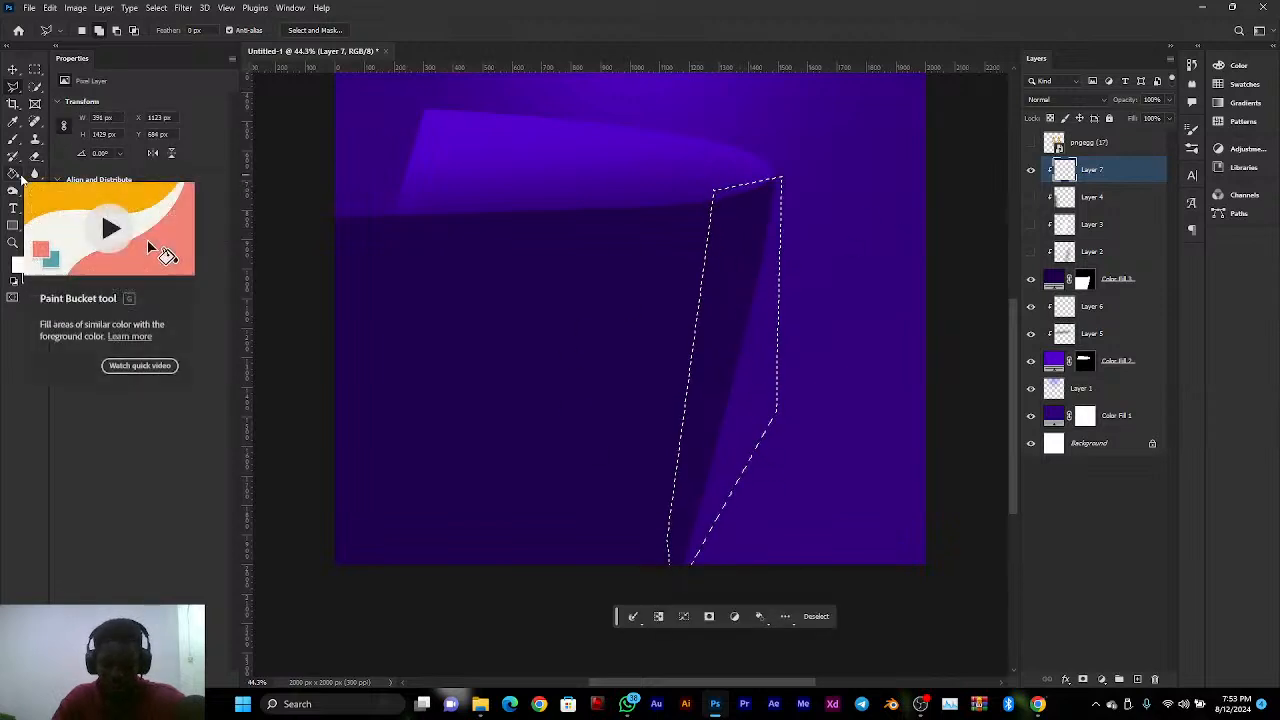
Undo a first white fill of the selected strip, fill it with black on Layer 7, and deselect it
click(14, 174)
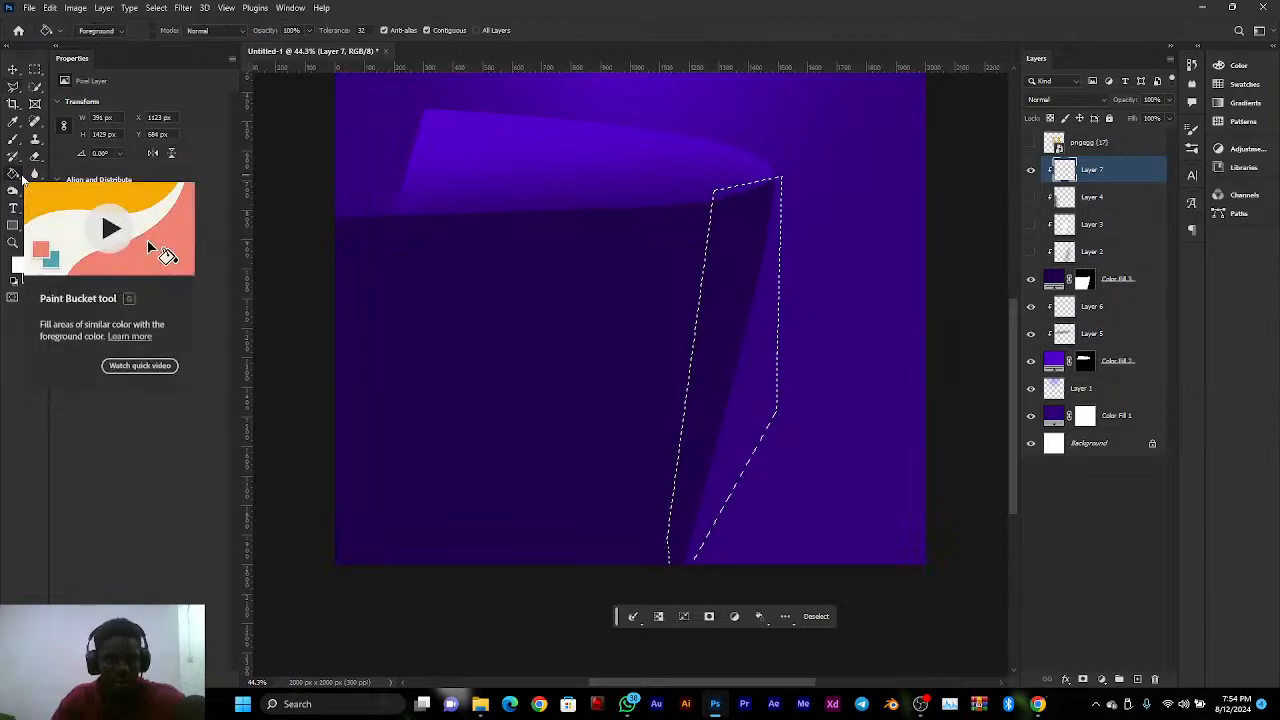
click(736, 290)
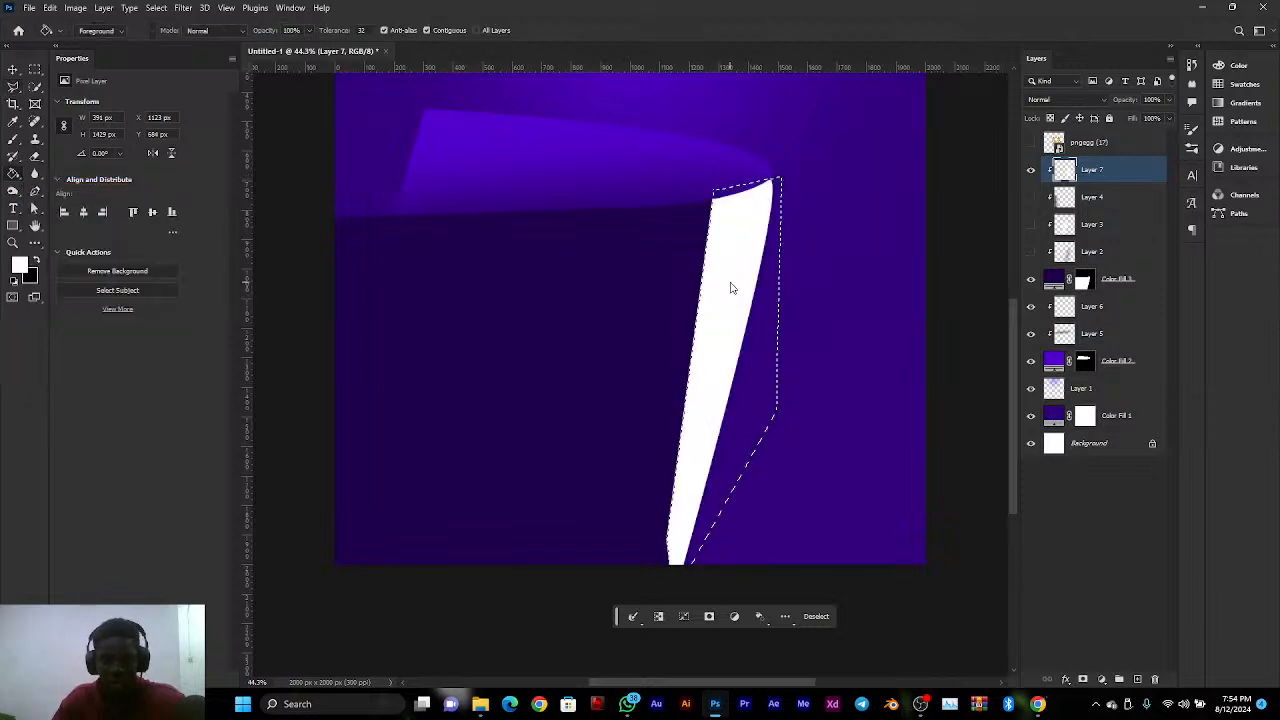
key(ctrl+z)
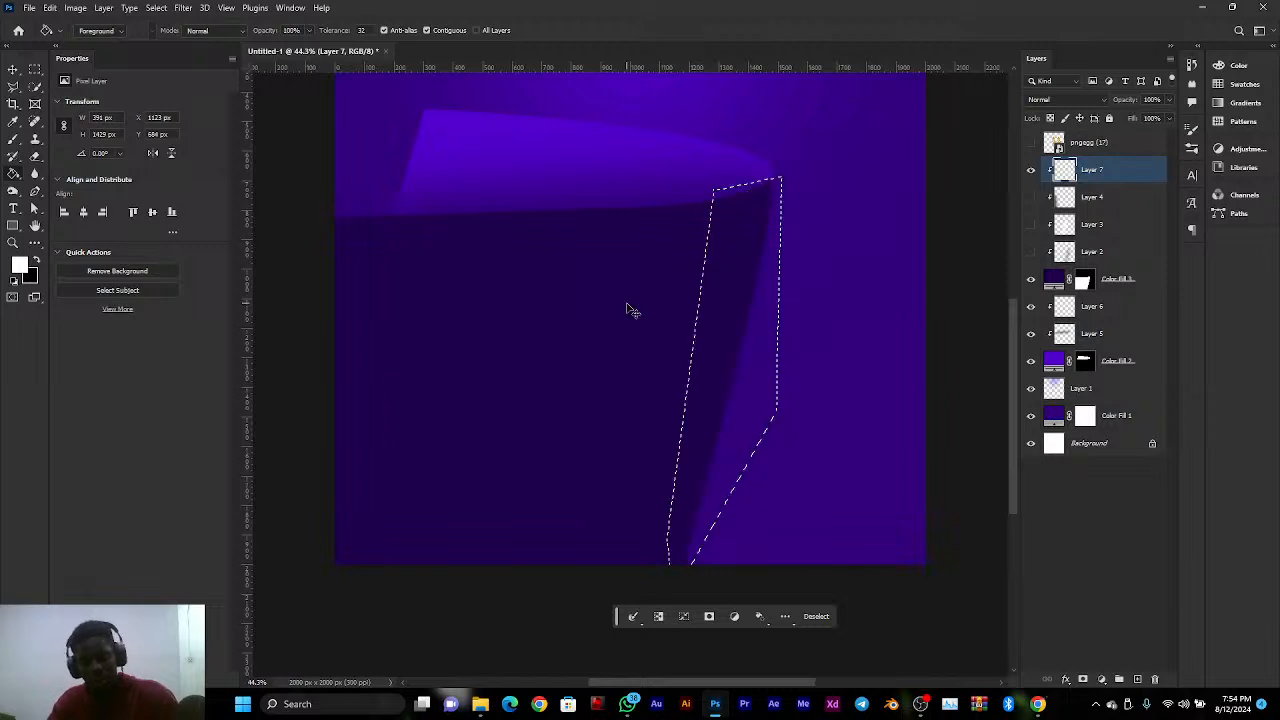
click(35, 257)
click(753, 262)
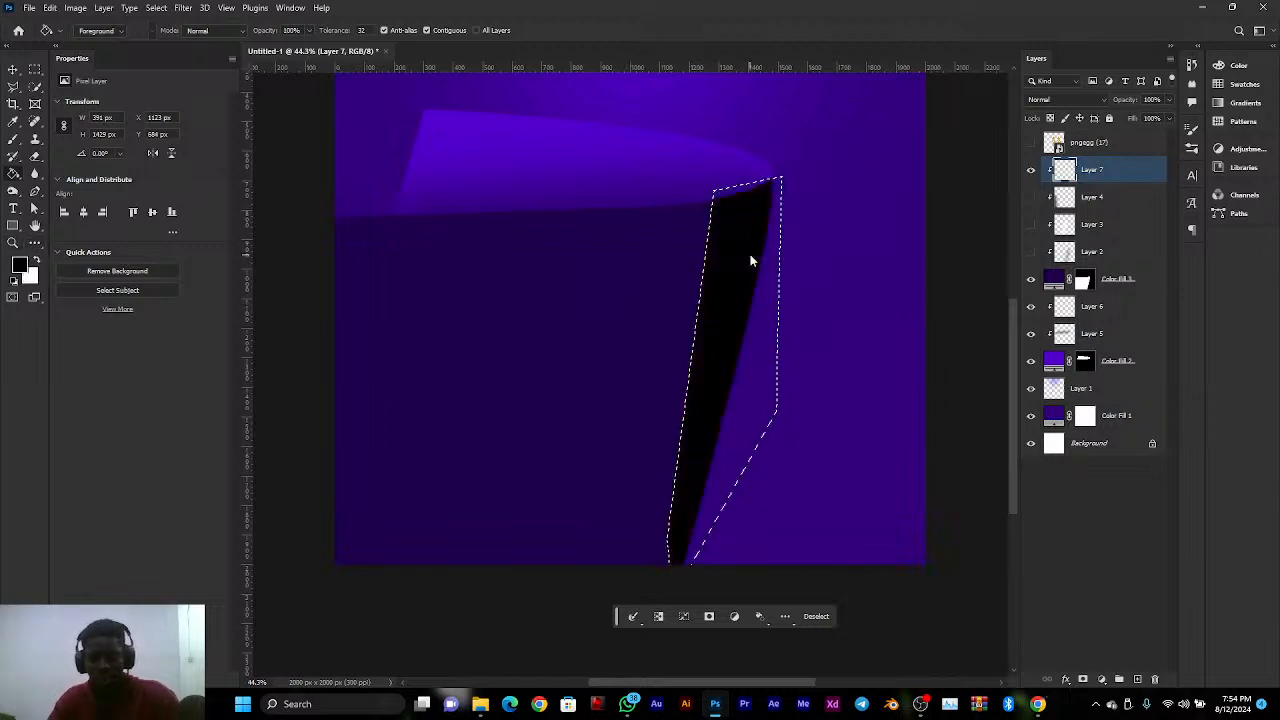
click(1113, 153)
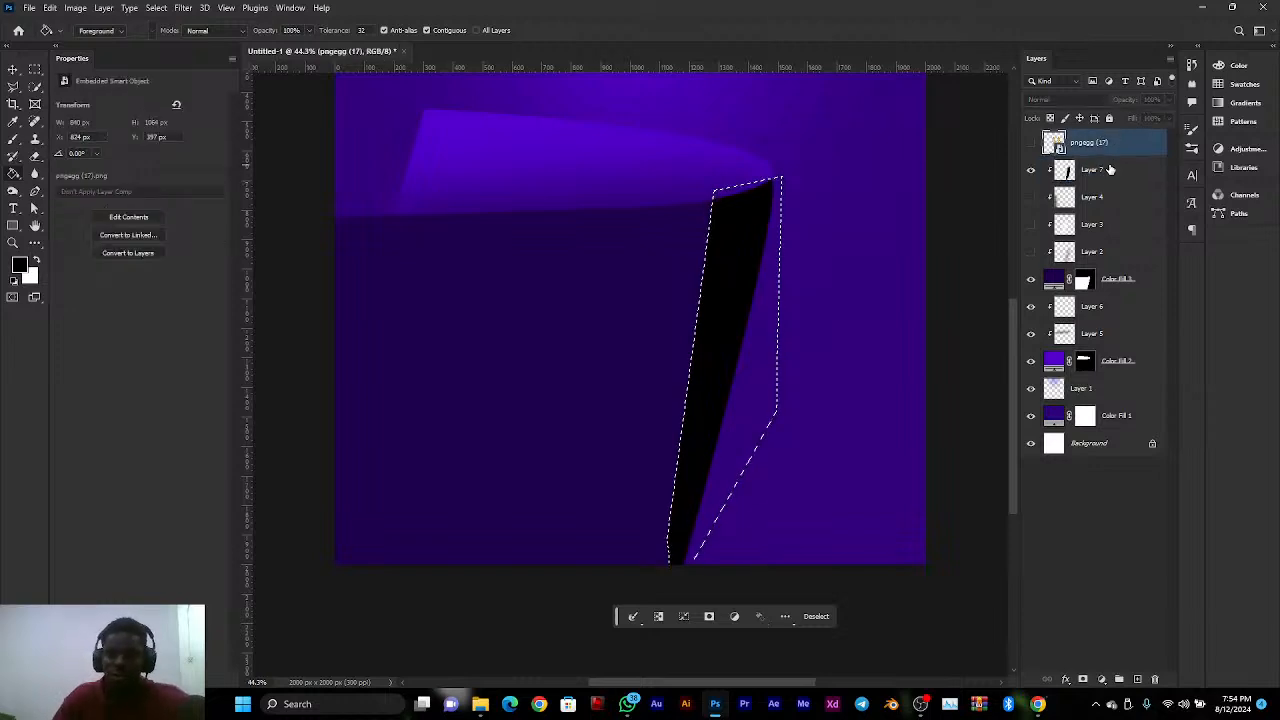
click(1109, 169)
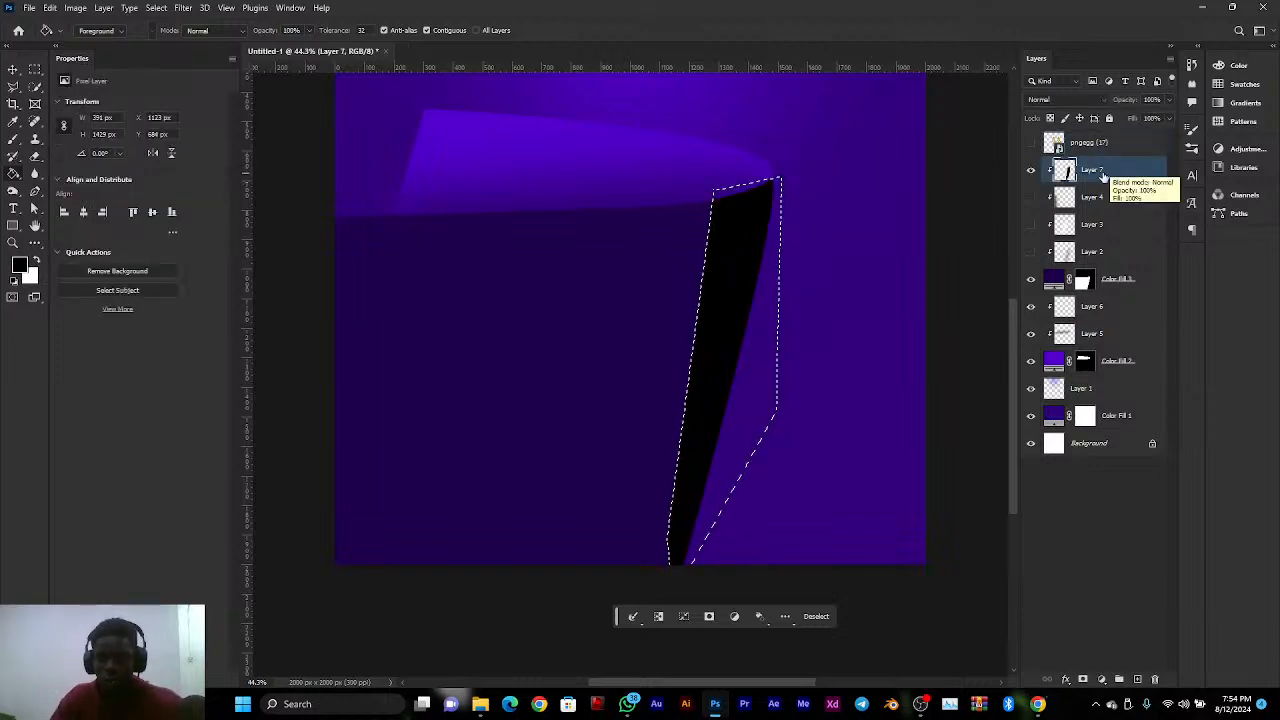
key(ctrl+d)
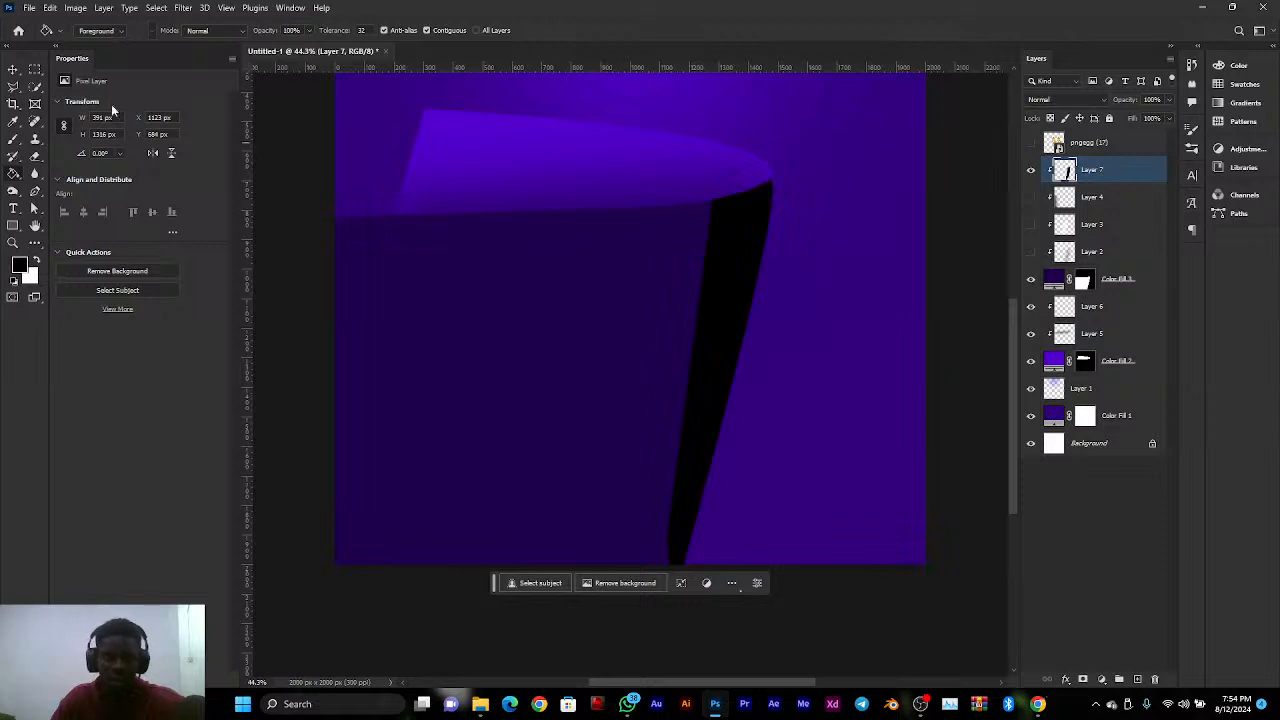
Apply Gaussian Blur to the black strip on Layer 7 and lower the layer's opacity to 50%
click(184, 8)
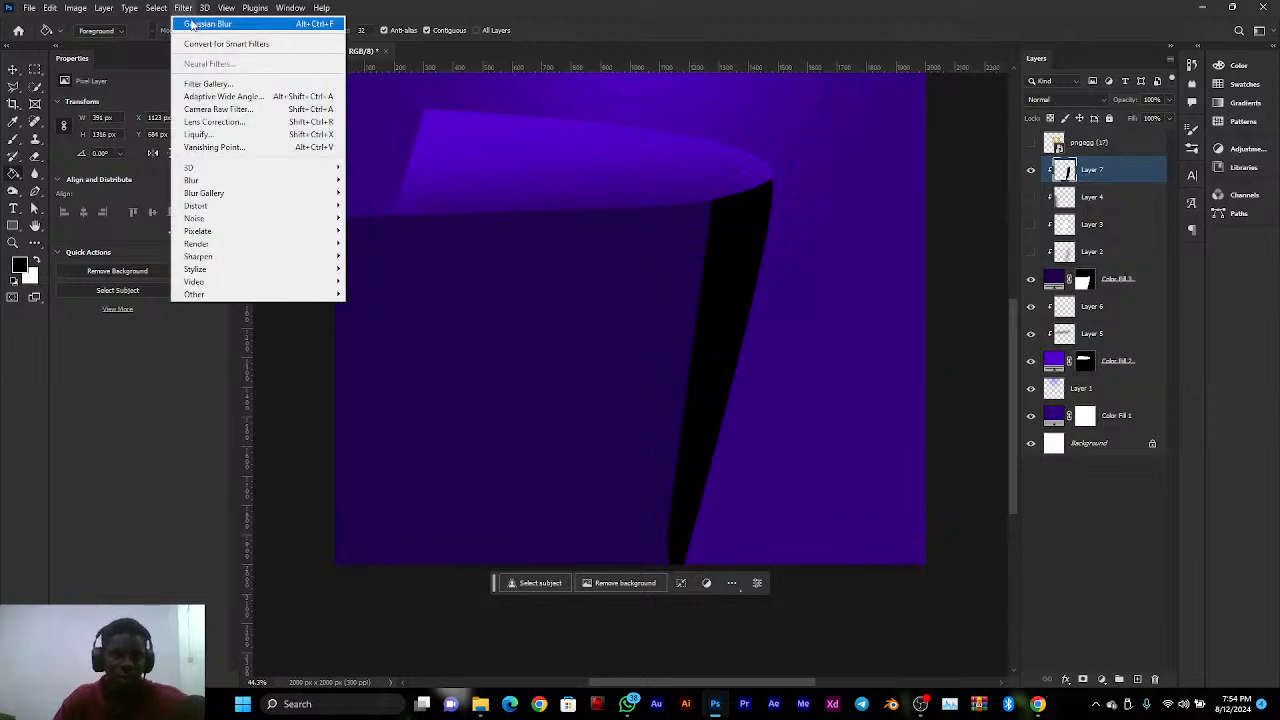
click(193, 25)
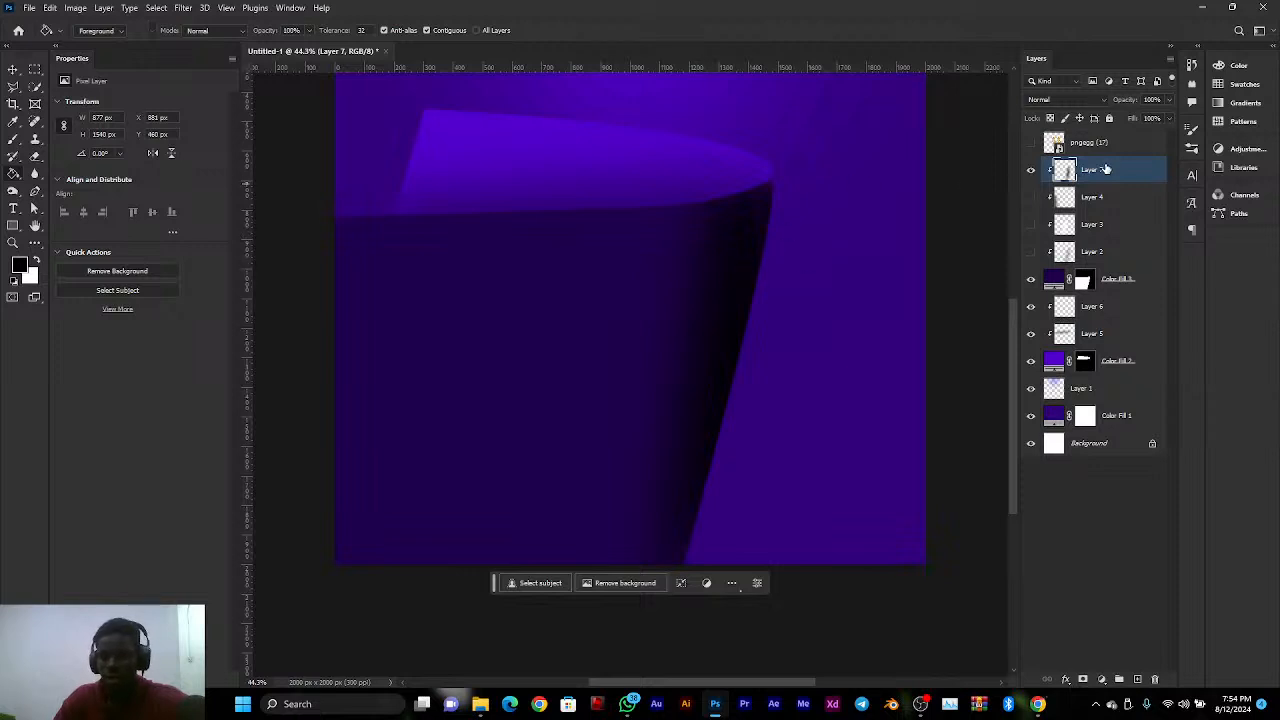
click(1172, 100)
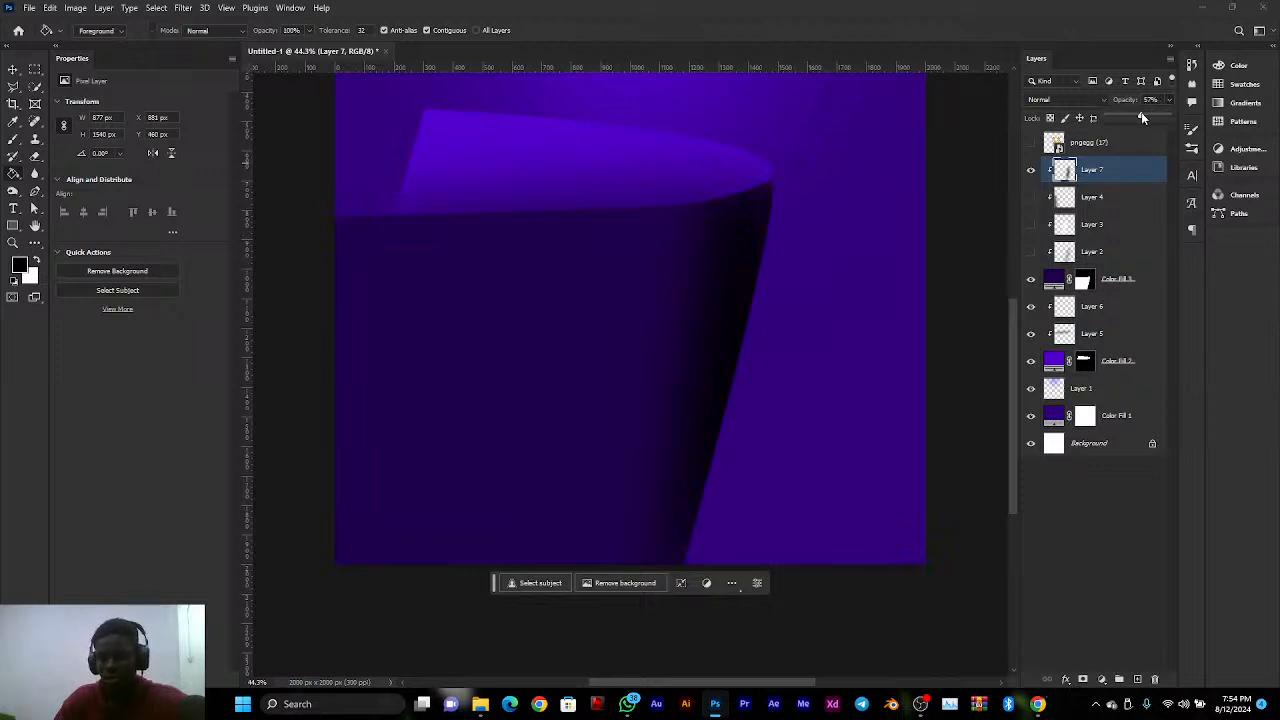
drag(1141, 112, 1138, 118)
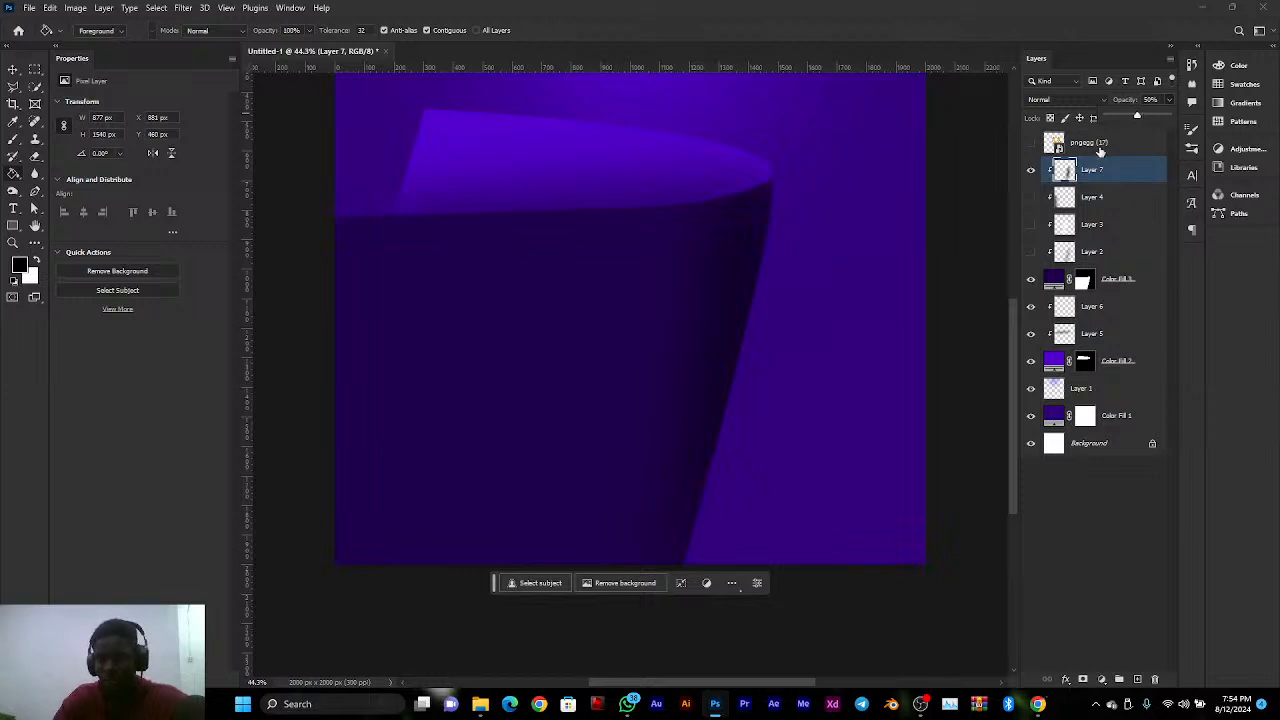
Delete Layer 7 and show Layers 4, 3 and 2 and the pngegg (17) earrings layer again
click(1099, 174)
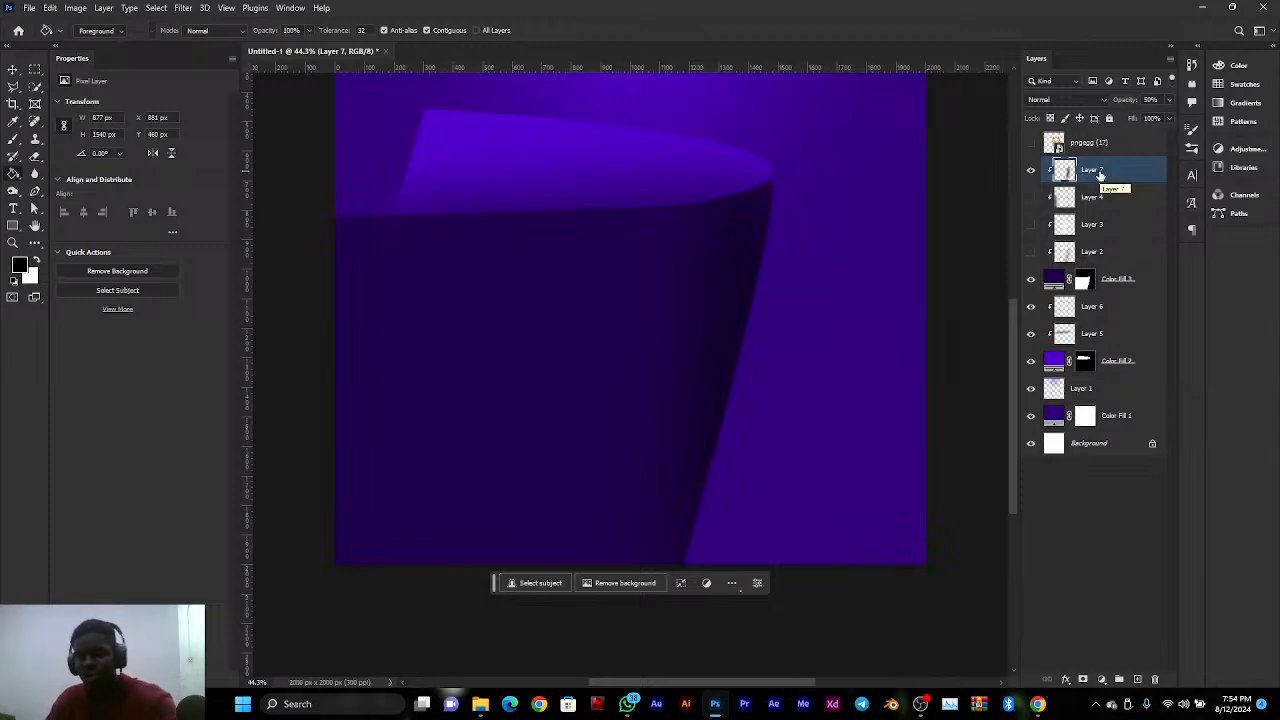
key(Delete)
drag(1030, 172, 1030, 226)
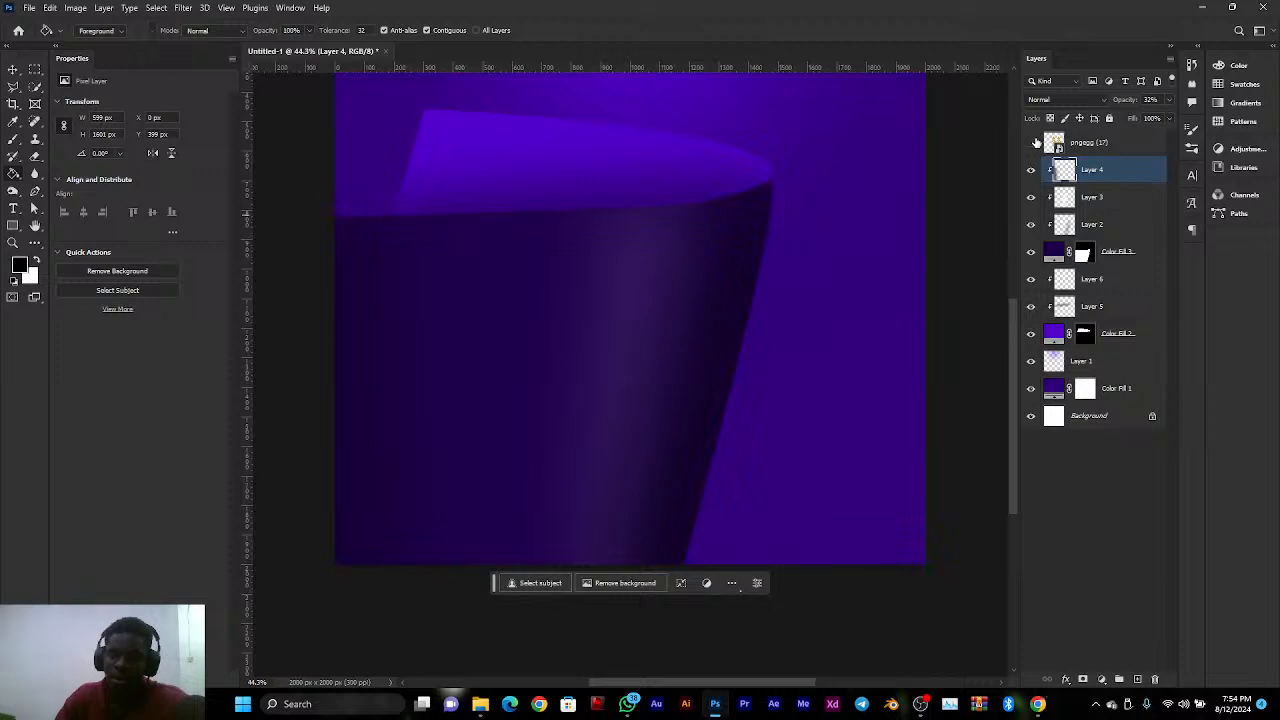
click(1032, 142)
scroll(886, 287, up, 3)
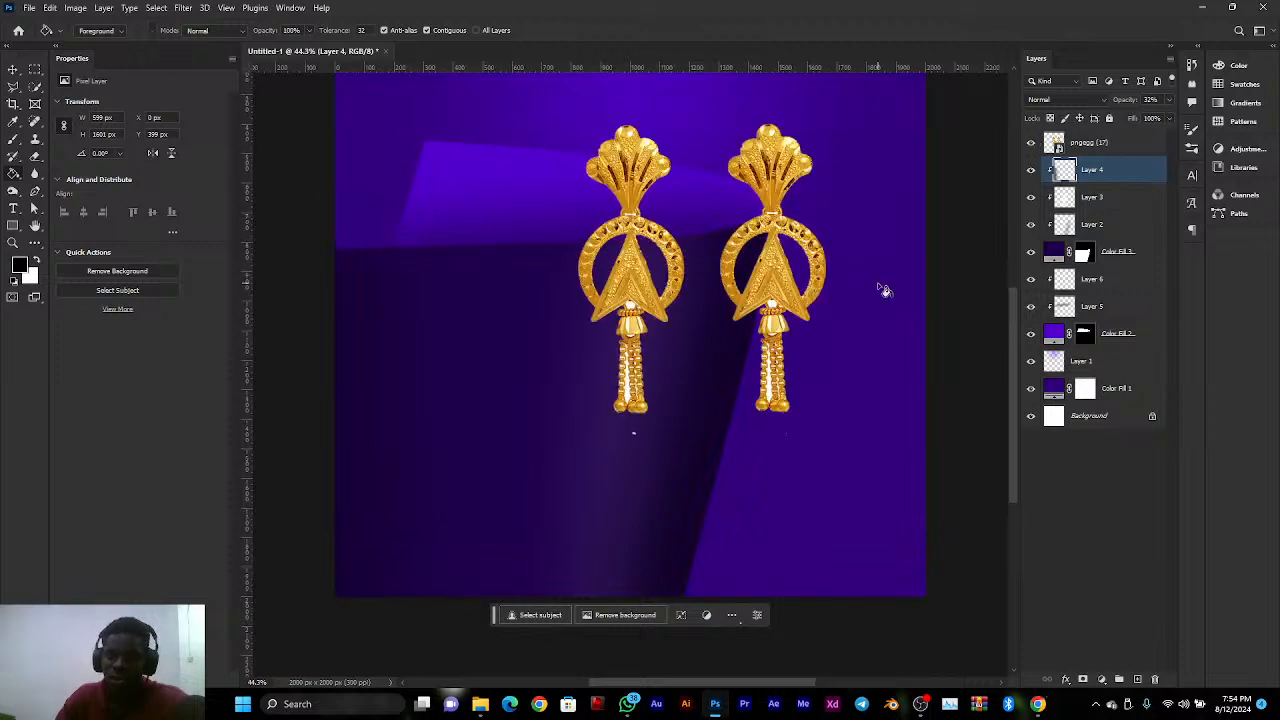
Scale the pngegg (17) earrings to about 699 x 885 px and position them over the podium's front at about X 517, Y 643 px
click(1118, 147)
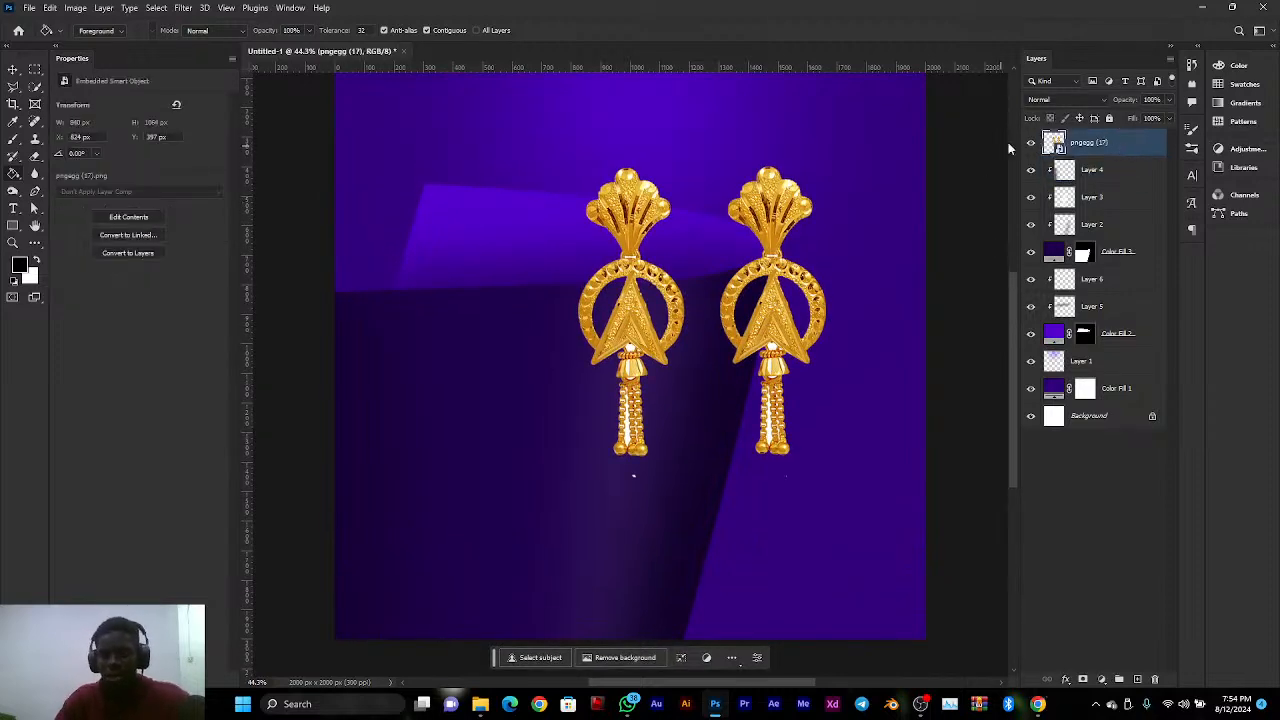
click(13, 69)
drag(770, 214, 679, 272)
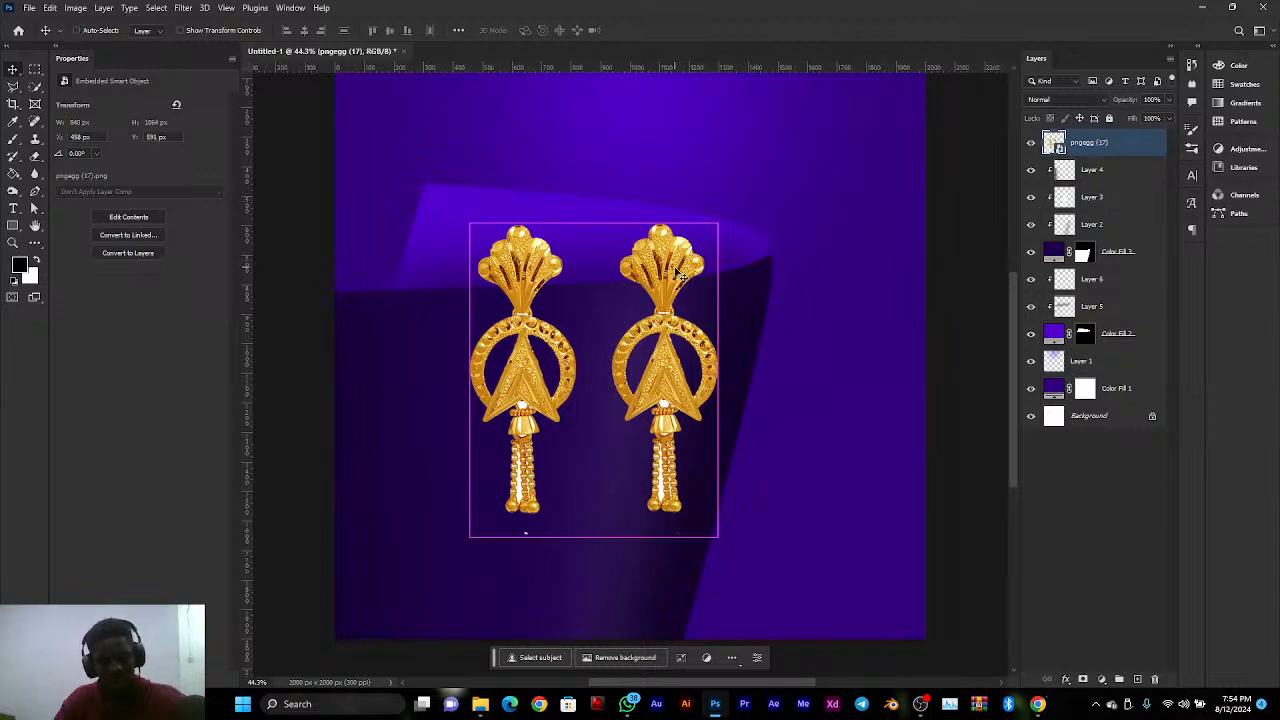
key(ctrl+t)
drag(591, 596, 594, 523)
drag(657, 317, 643, 353)
click(661, 30)
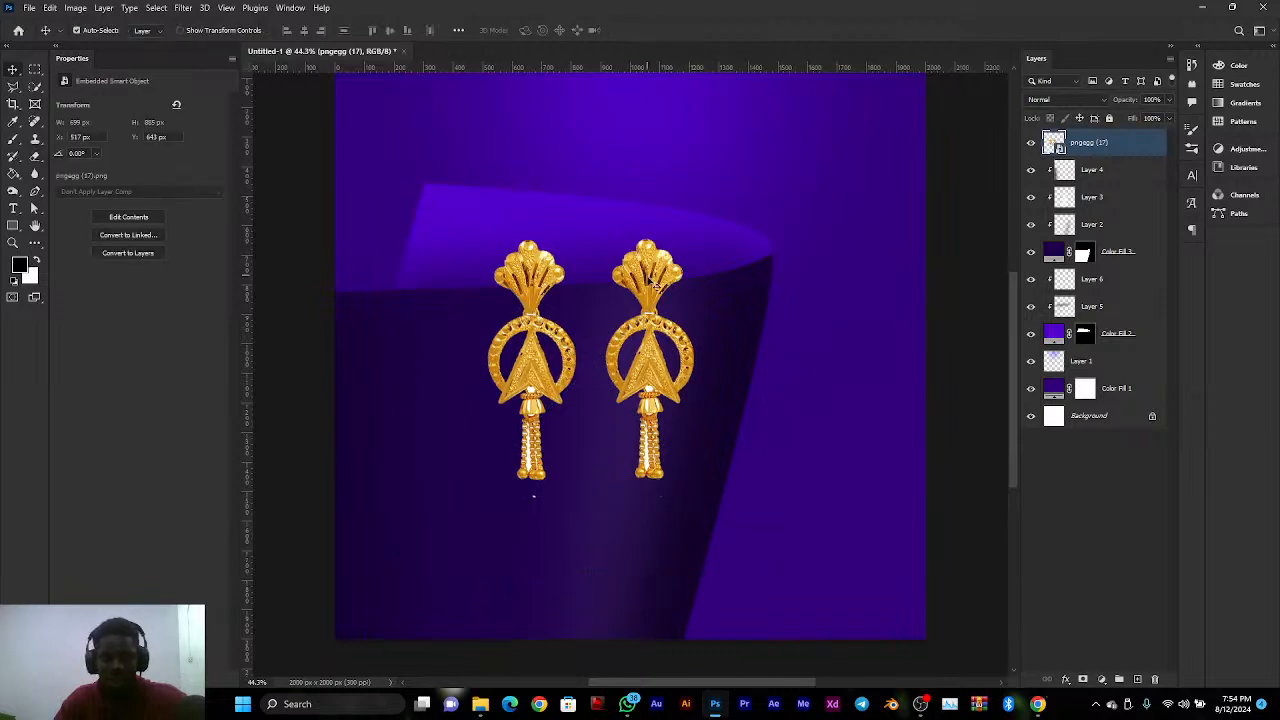
Examine the gaps between the earrings' hanging chains and the openings above them for cutout quality
scroll(630, 465, up, 10)
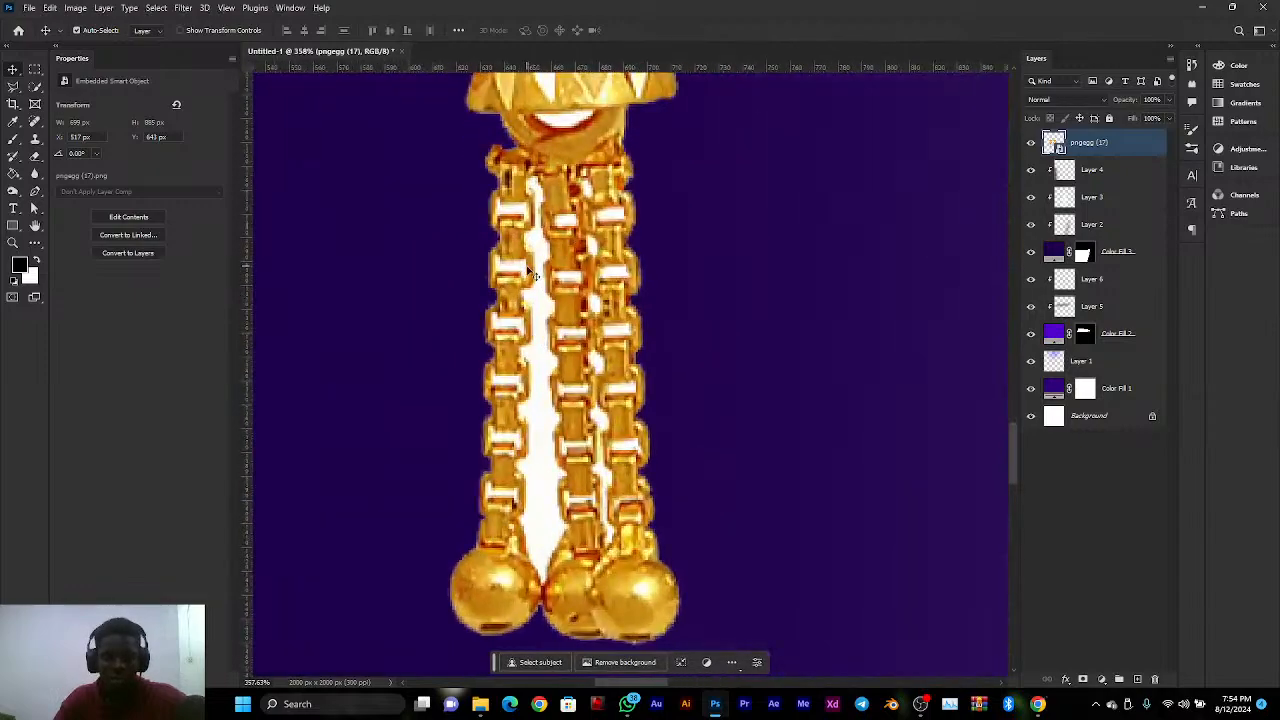
scroll(540, 455, down, 8)
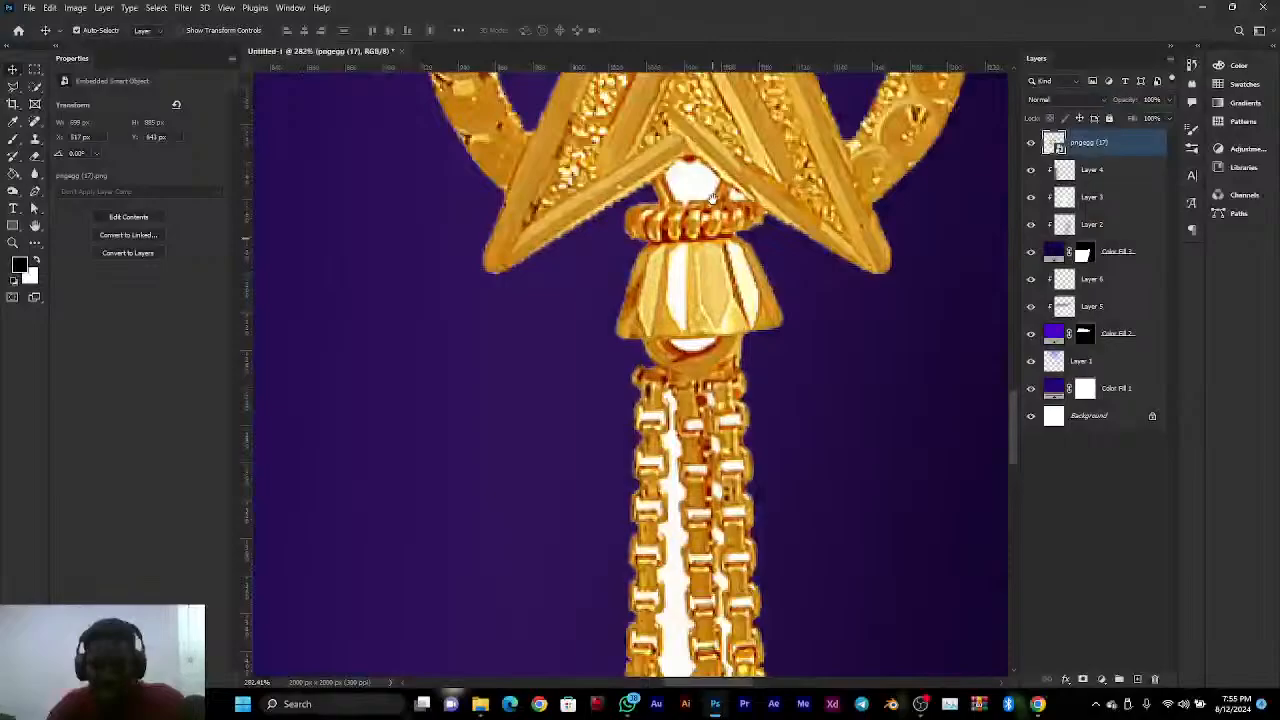
scroll(716, 195, down, 1)
scroll(655, 480, down, 2)
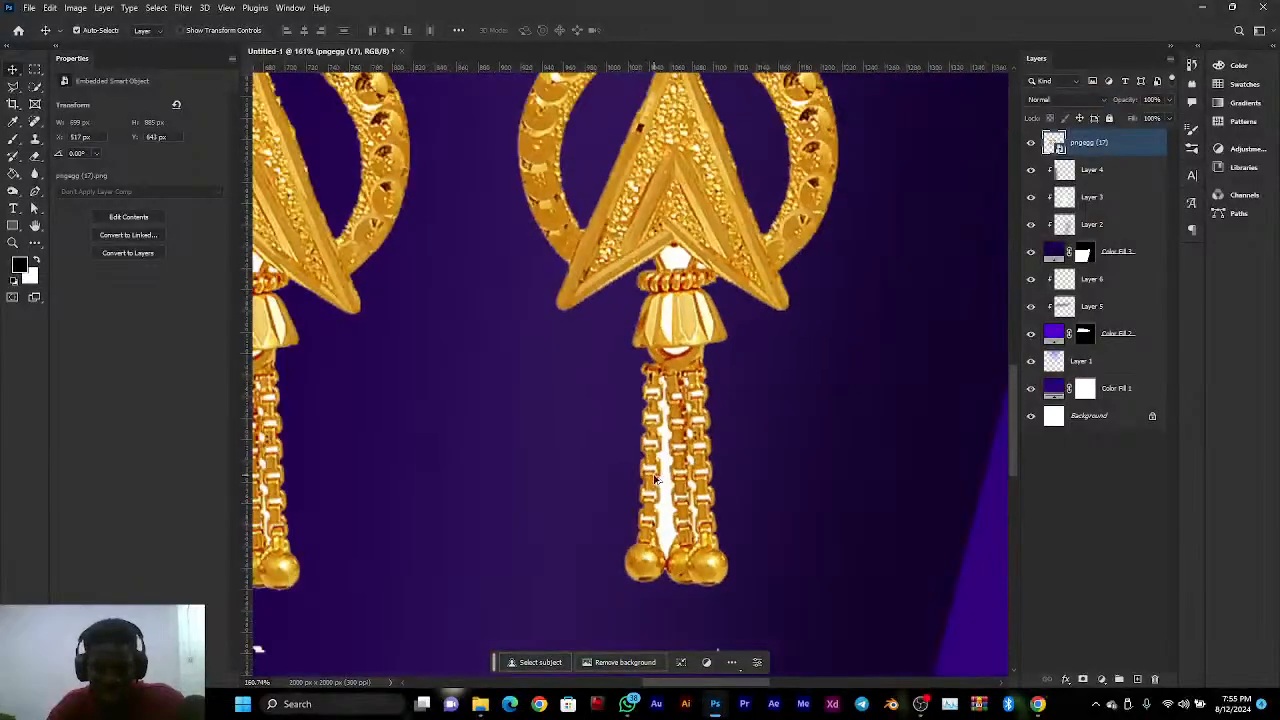
scroll(655, 480, down, 3)
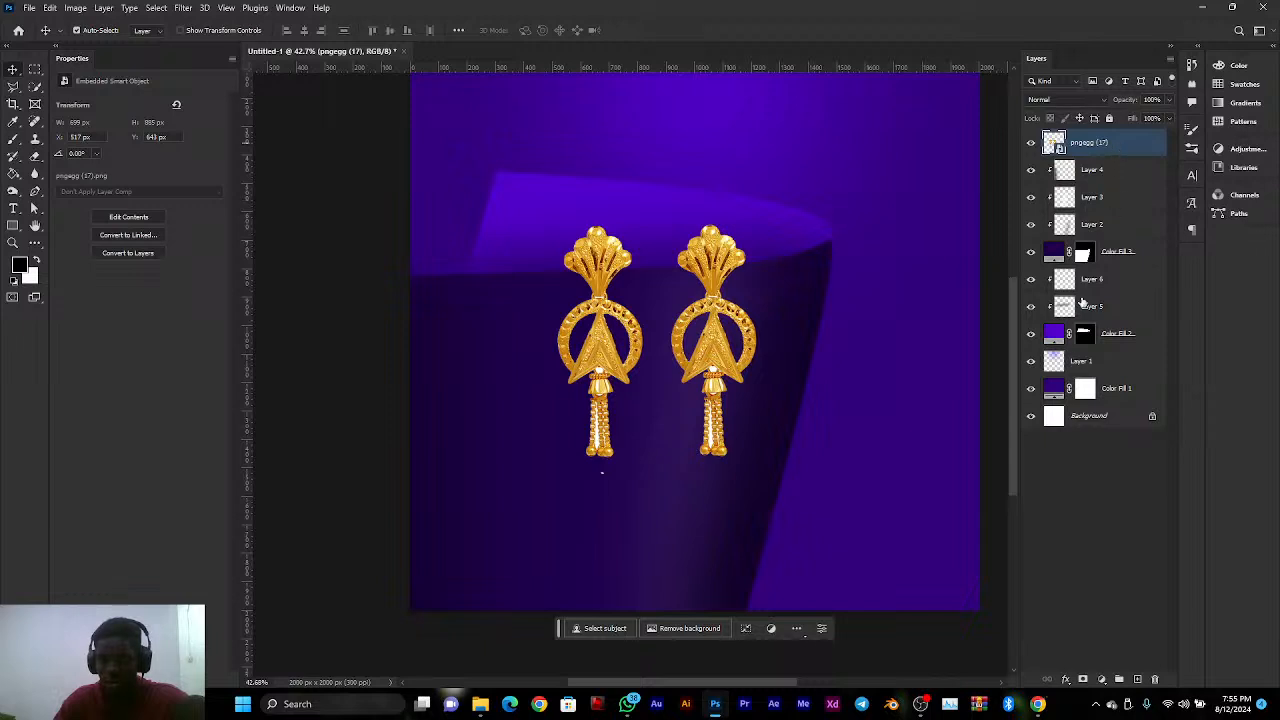
Add a drop shadow to the earrings layer with an angle of about 65° and a distance of about 128 px
click(1066, 679)
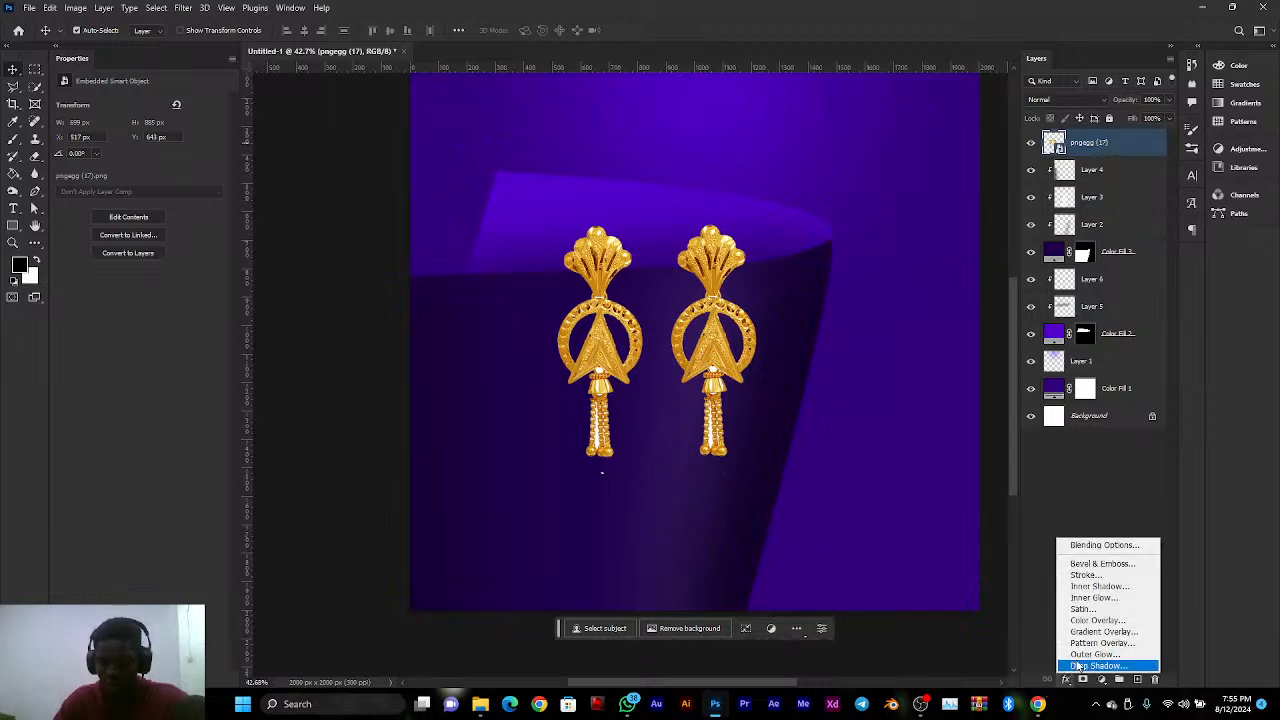
click(1078, 669)
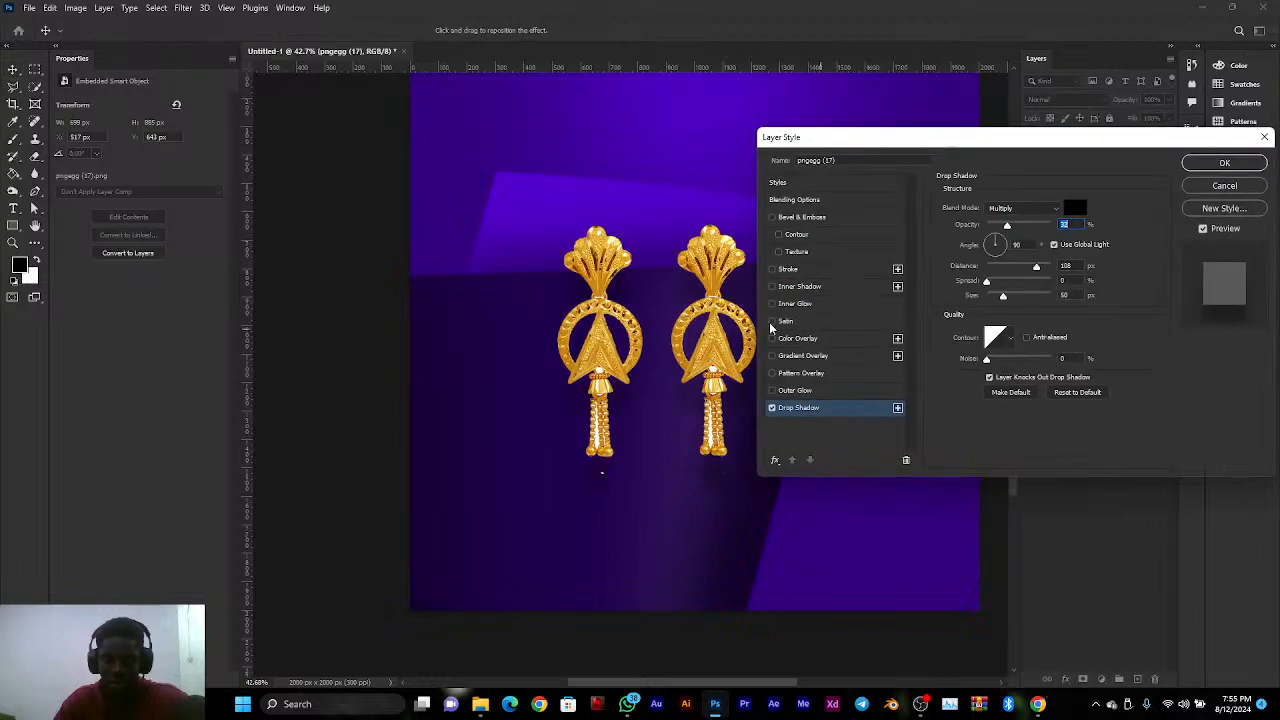
drag(606, 318, 593, 320)
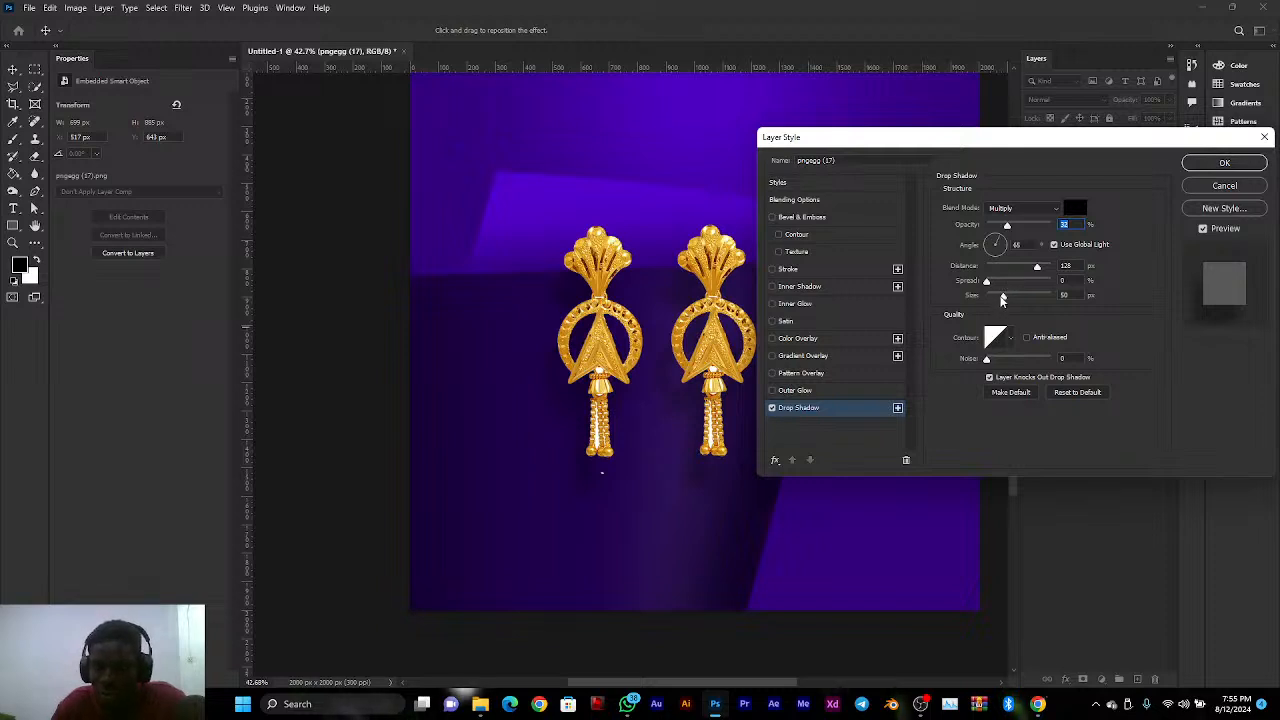
Set the size of the earrings' drop shadow to 29 px and apply the layer style
drag(1003, 296, 997, 297)
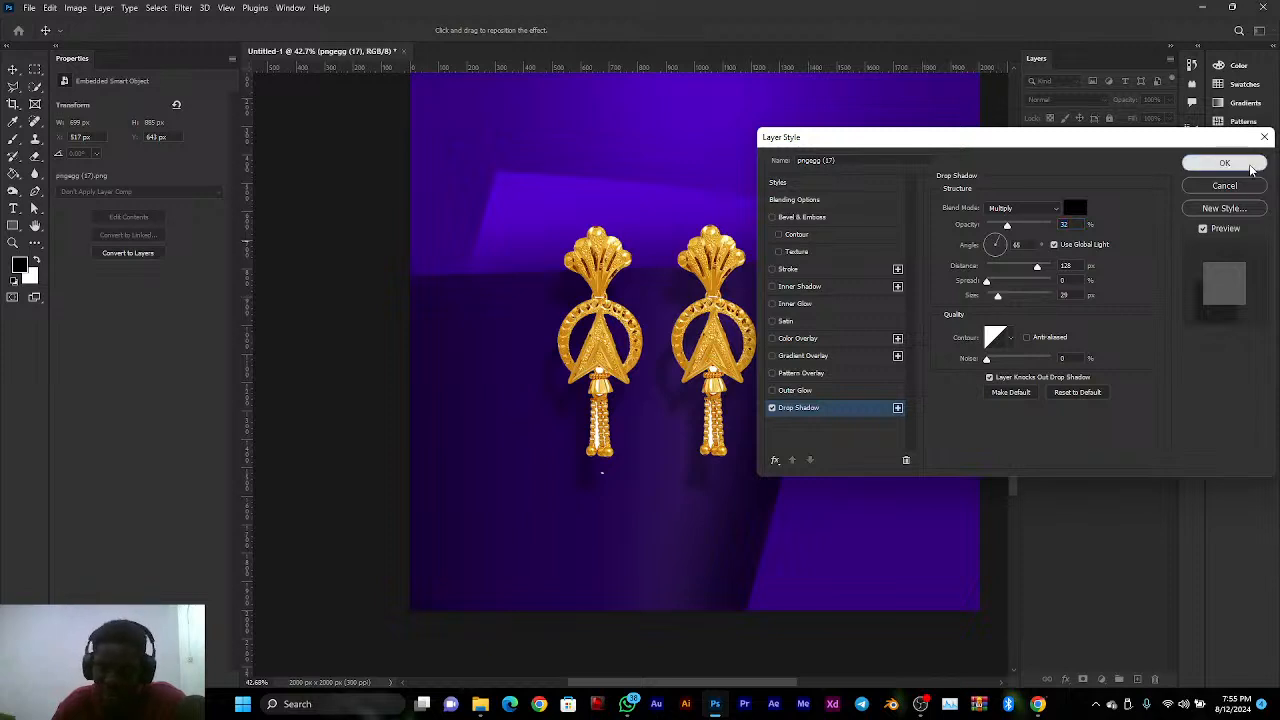
click(1248, 167)
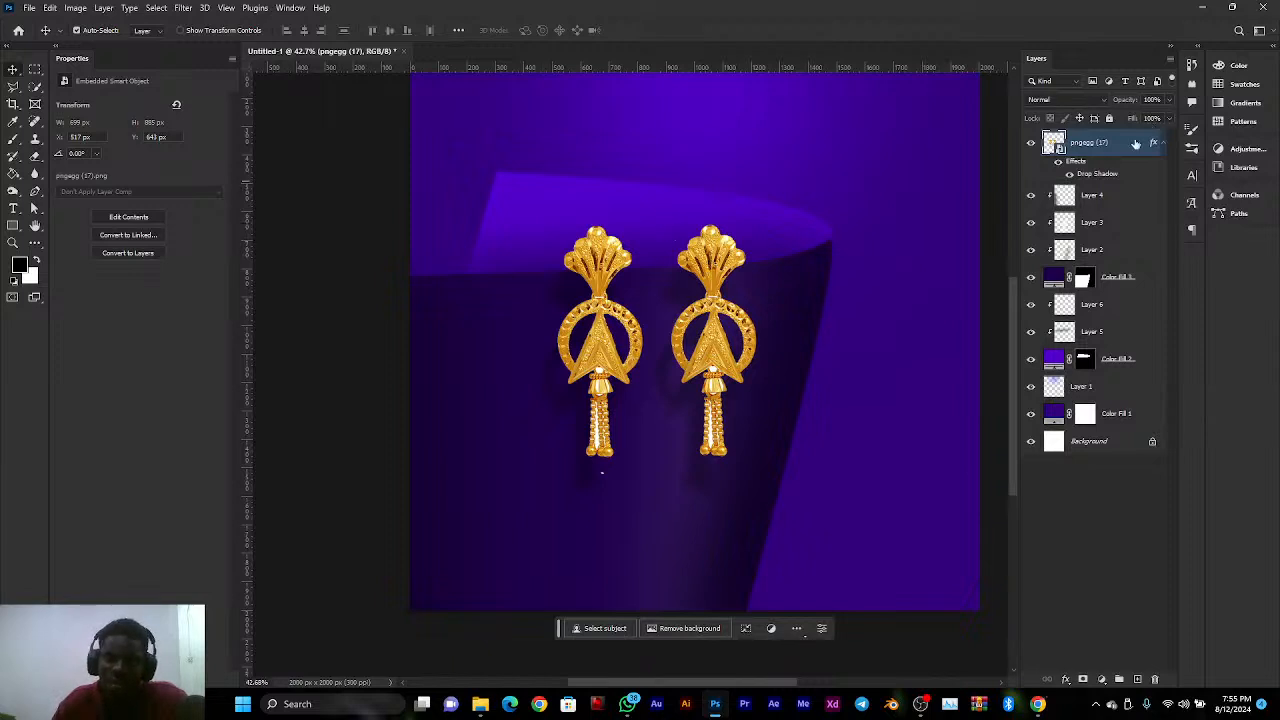
Darken the earrings layer with a Curves adjustment, moving the RGB midpoint to input 136 and output 111
click(75, 7)
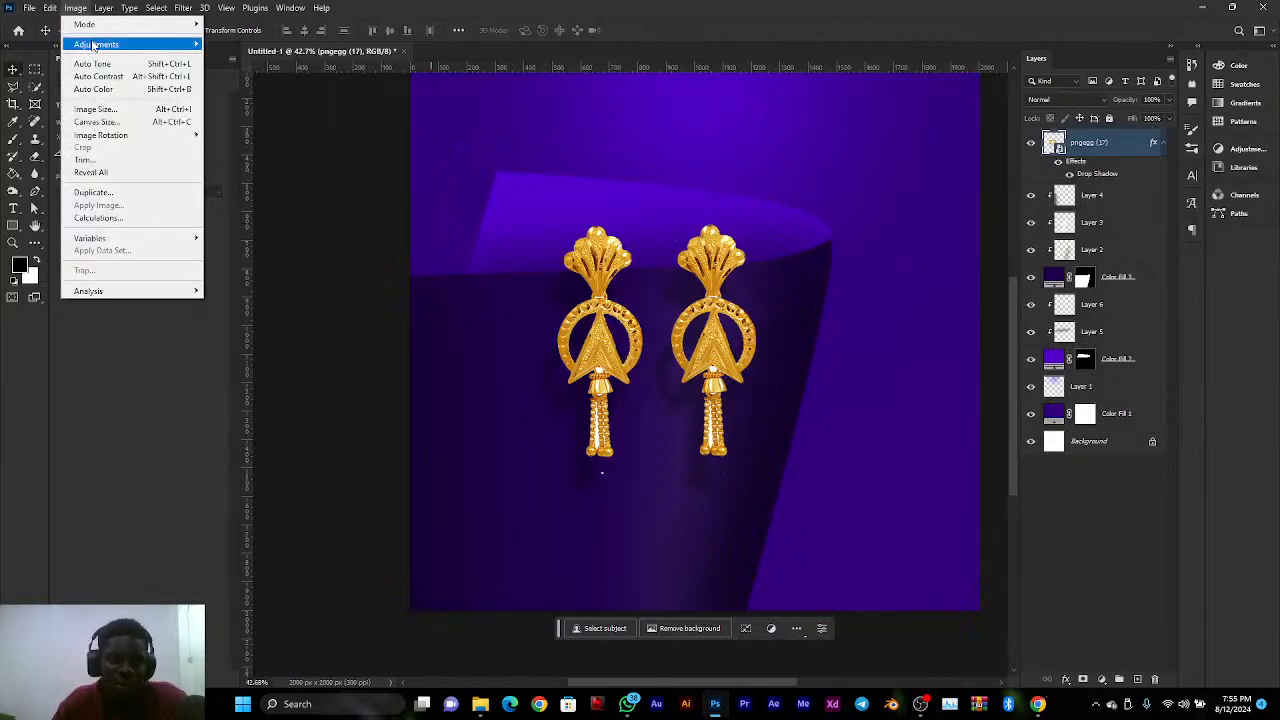
mouse_move(93, 46)
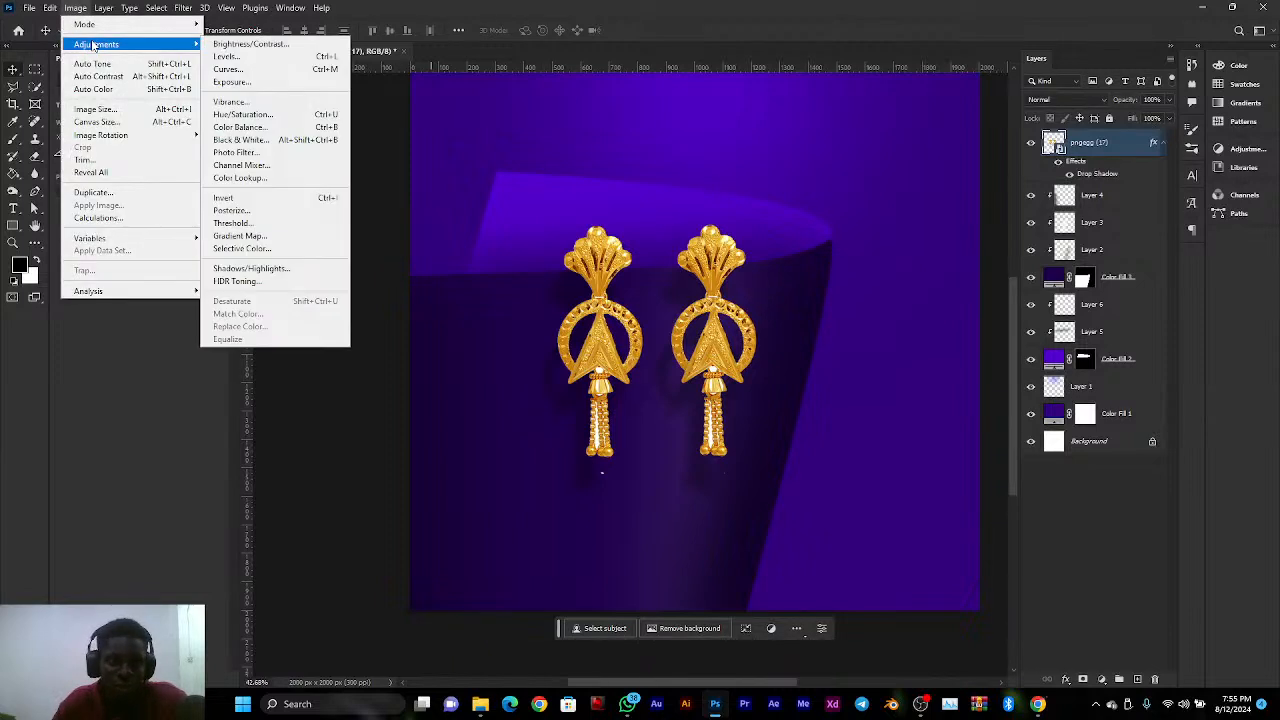
click(301, 72)
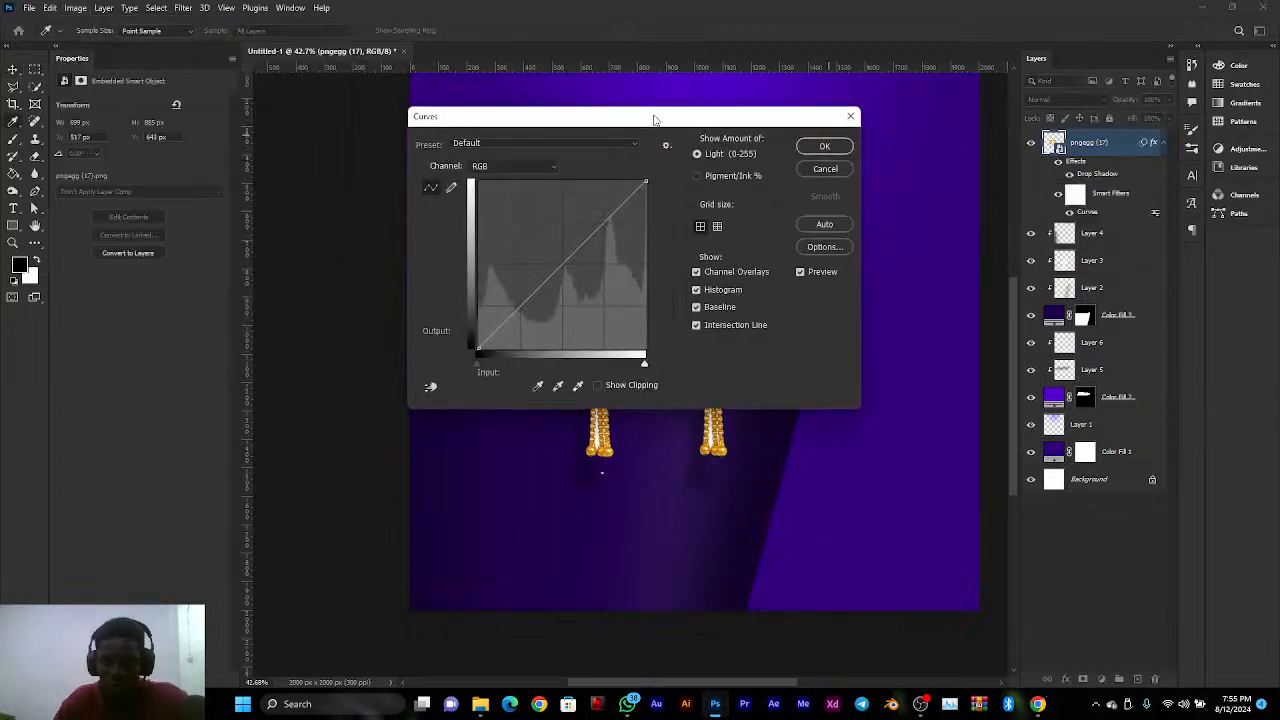
drag(654, 119, 266, 122)
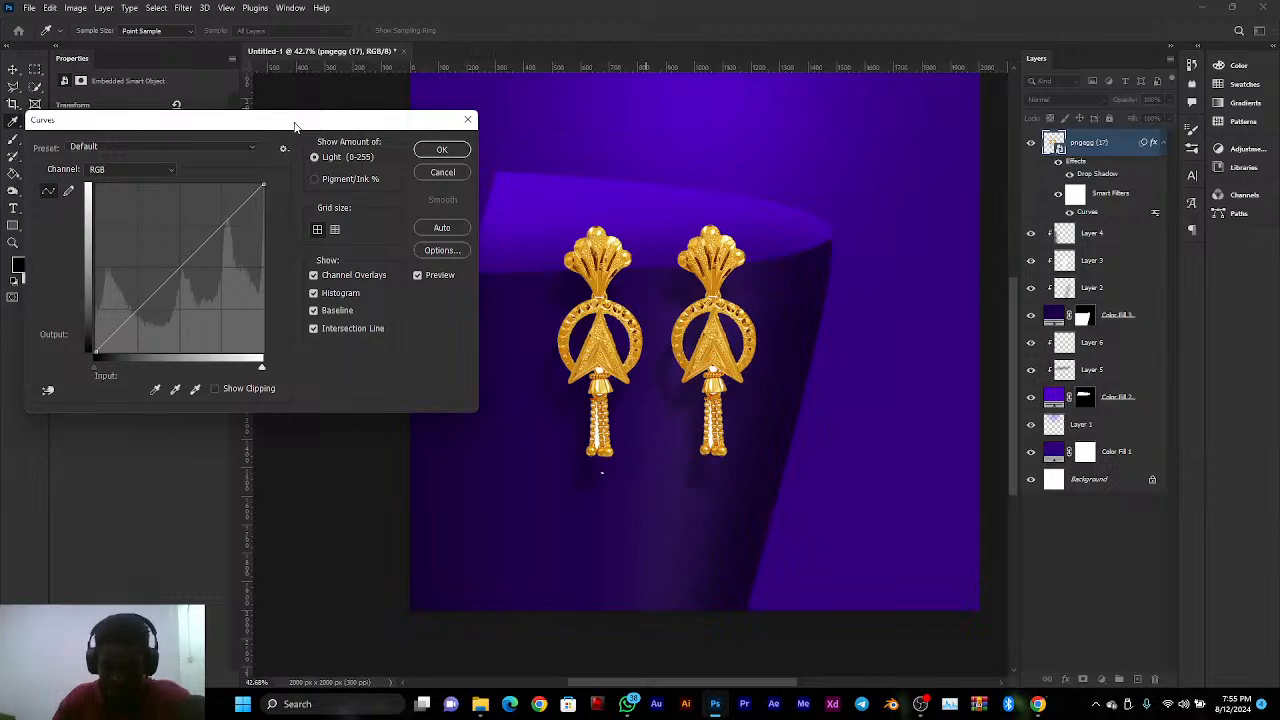
click(177, 268)
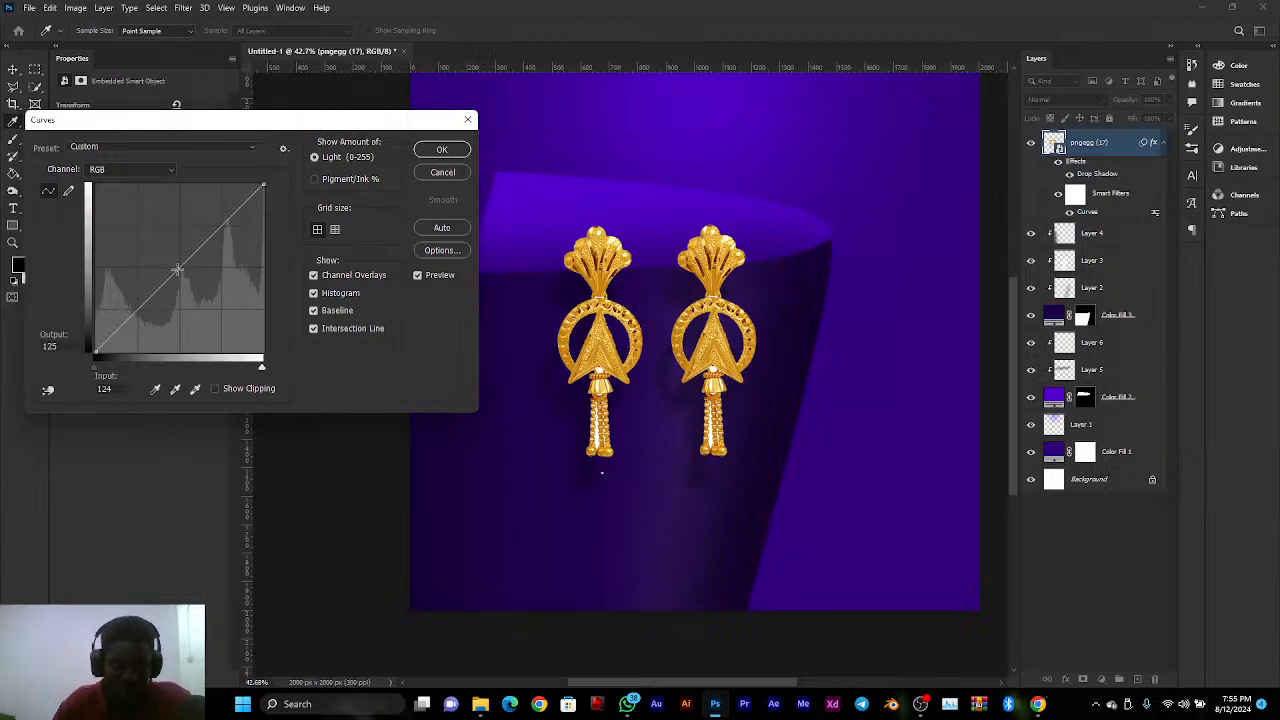
drag(177, 268, 185, 280)
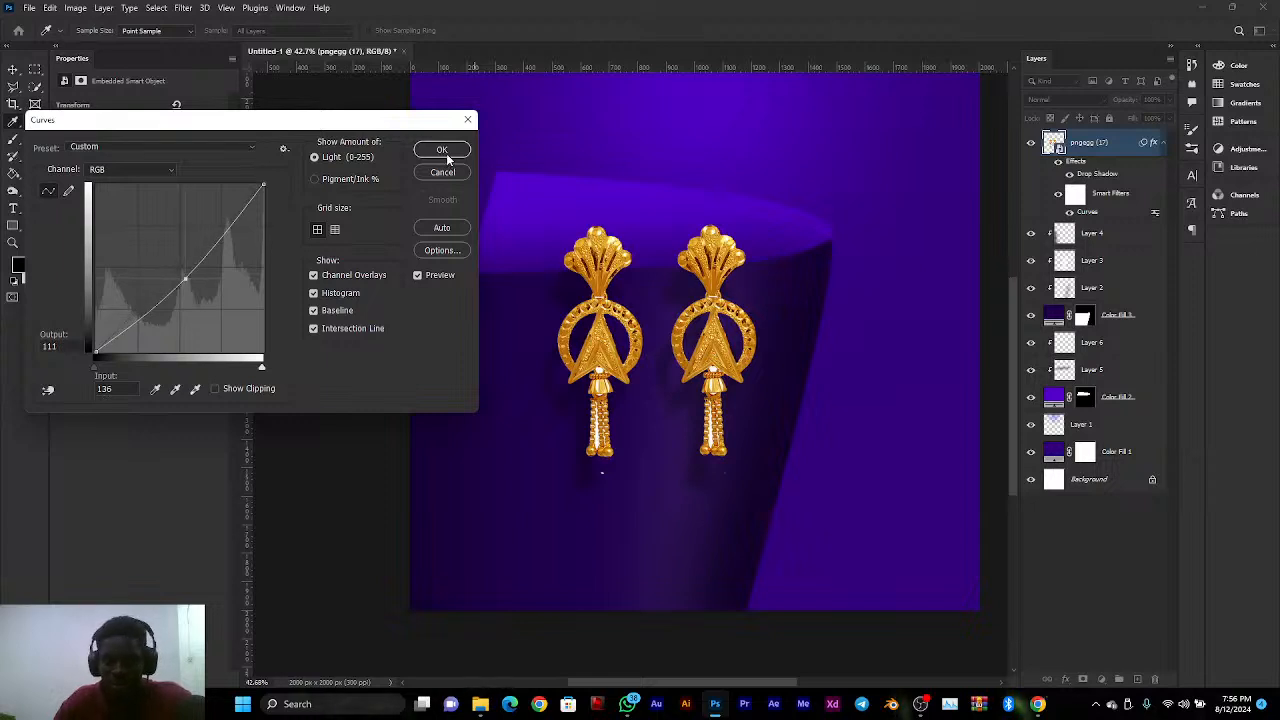
click(442, 150)
Paint a soft white highlight with the Brush on Layer 6 over the upper-left corner of the curled purple shape
scroll(700, 262, up, 1)
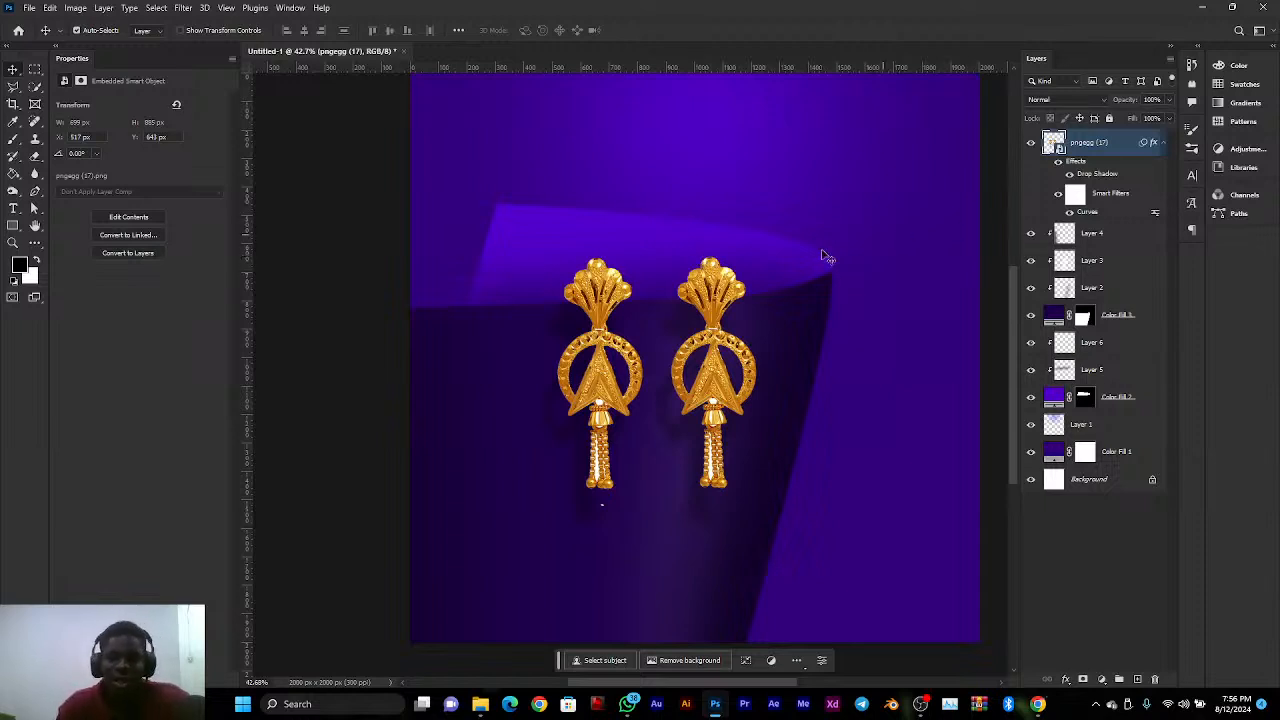
click(1122, 350)
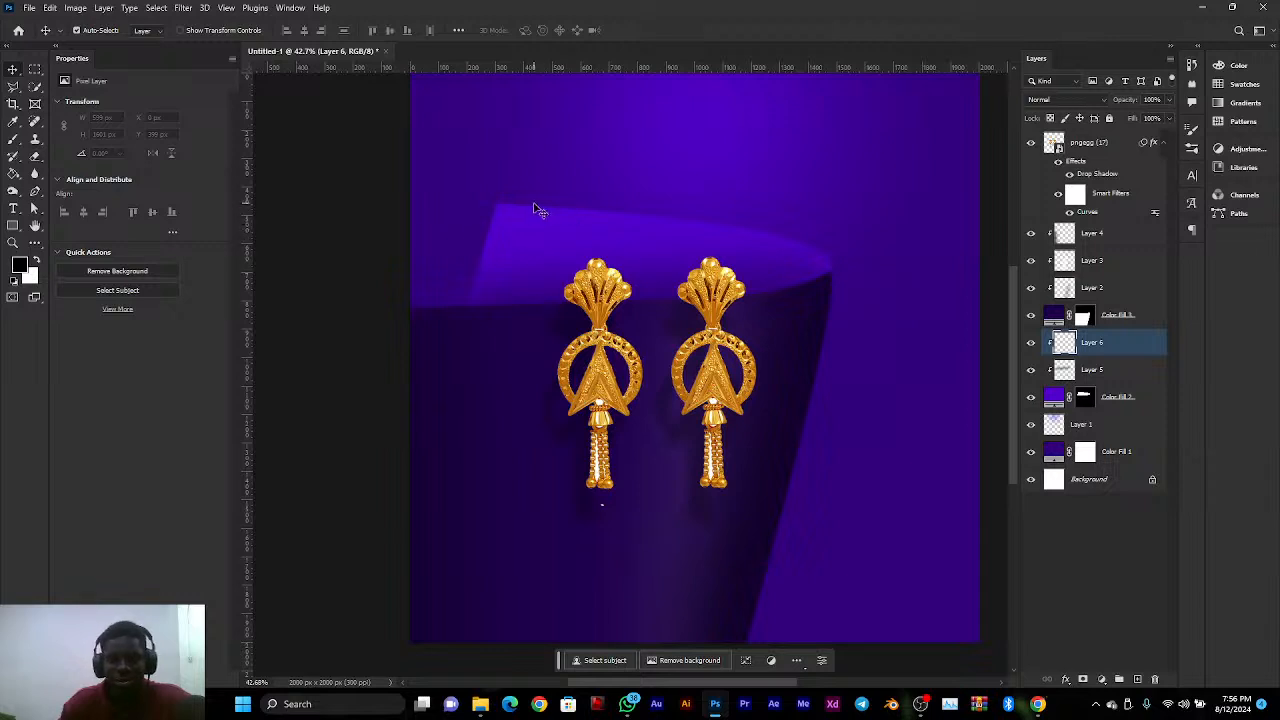
click(12, 139)
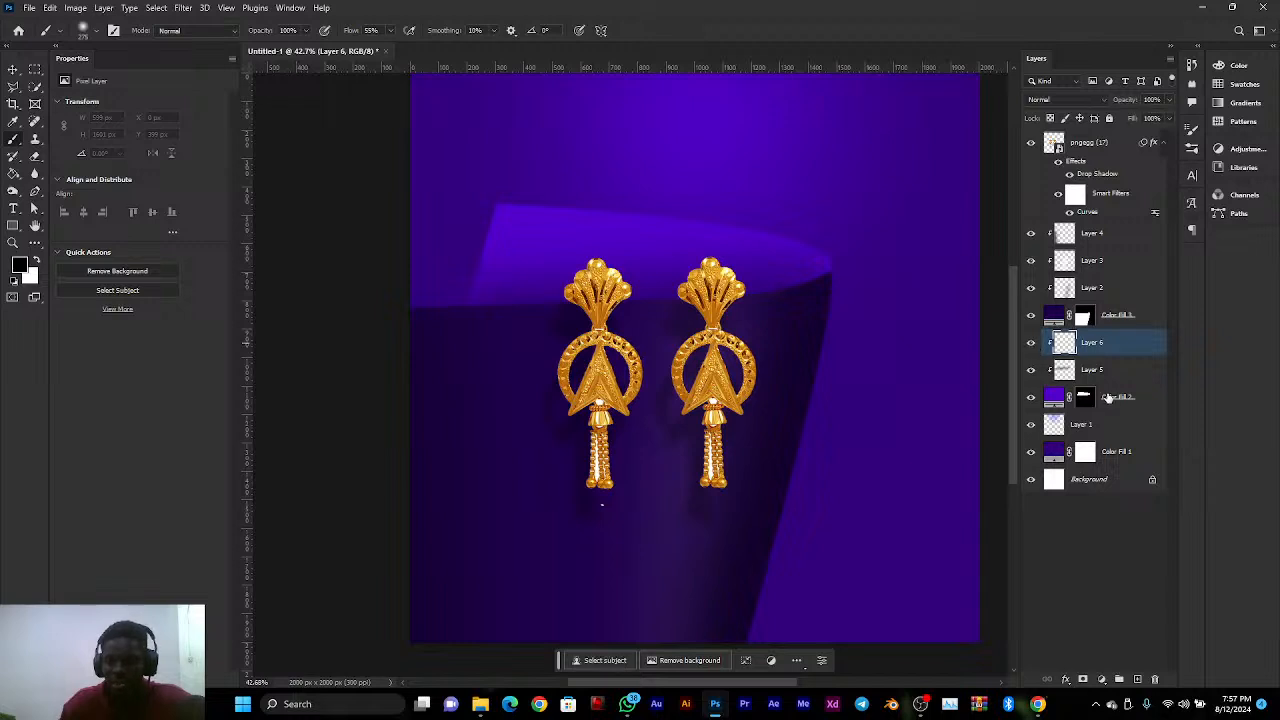
click(1032, 398)
click(1032, 398)
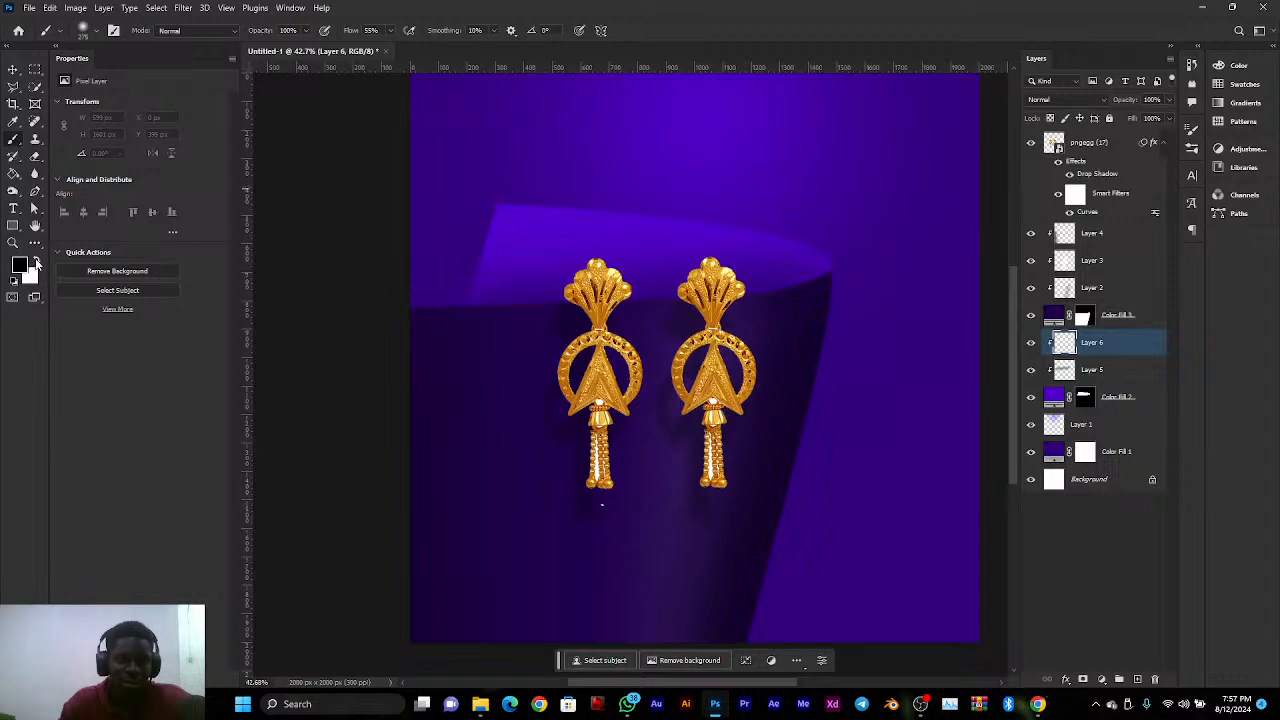
click(34, 262)
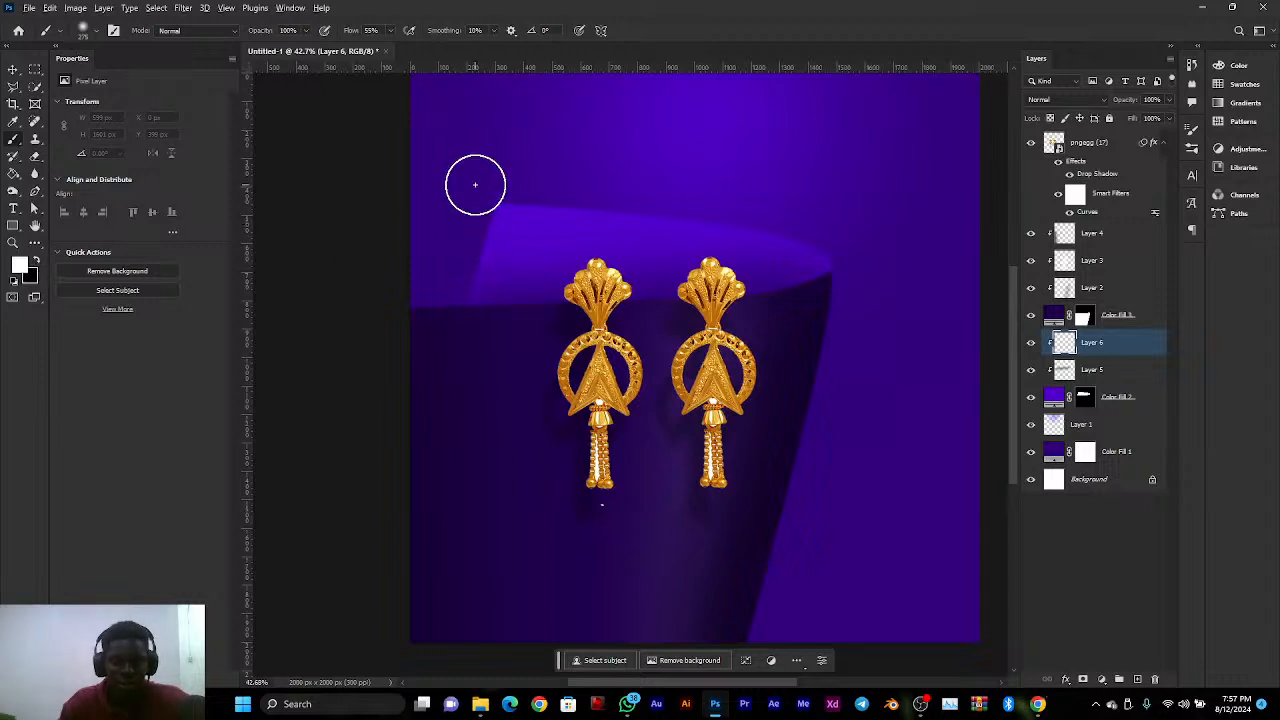
mouse_move(475, 185)
mouse_down()
mouse_move(513, 192)
mouse_move(492, 177)
mouse_move(471, 183)
mouse_move(511, 190)
mouse_move(586, 168)
mouse_move(419, 173)
mouse_move(381, 193)
mouse_up()
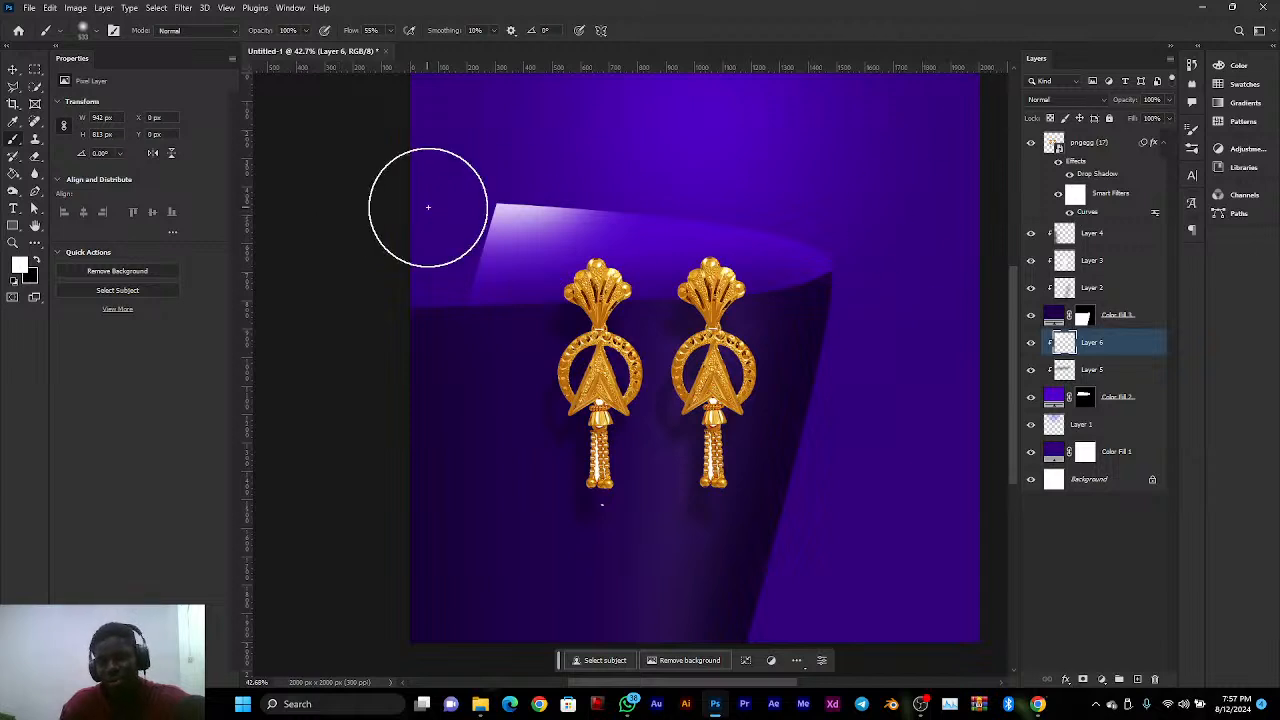
Reduce Layer 6's opacity to 21% and compare the image with and without the highlight
click(1133, 316)
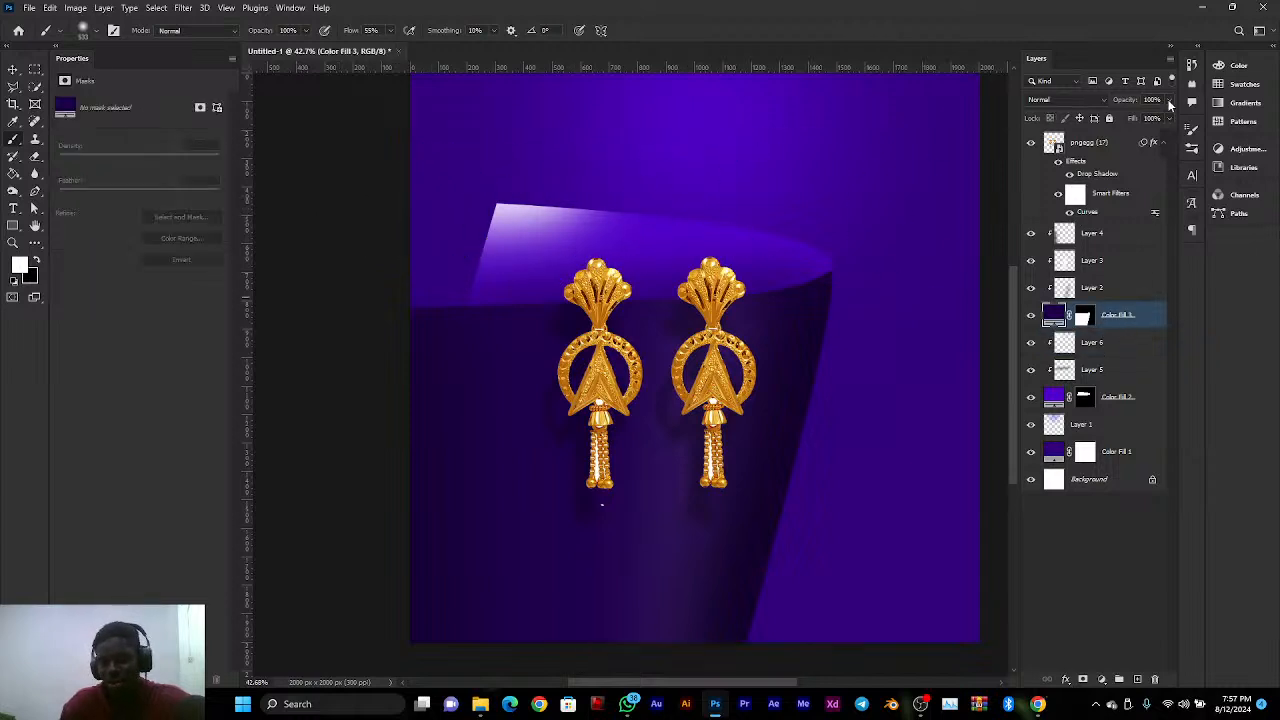
click(1127, 342)
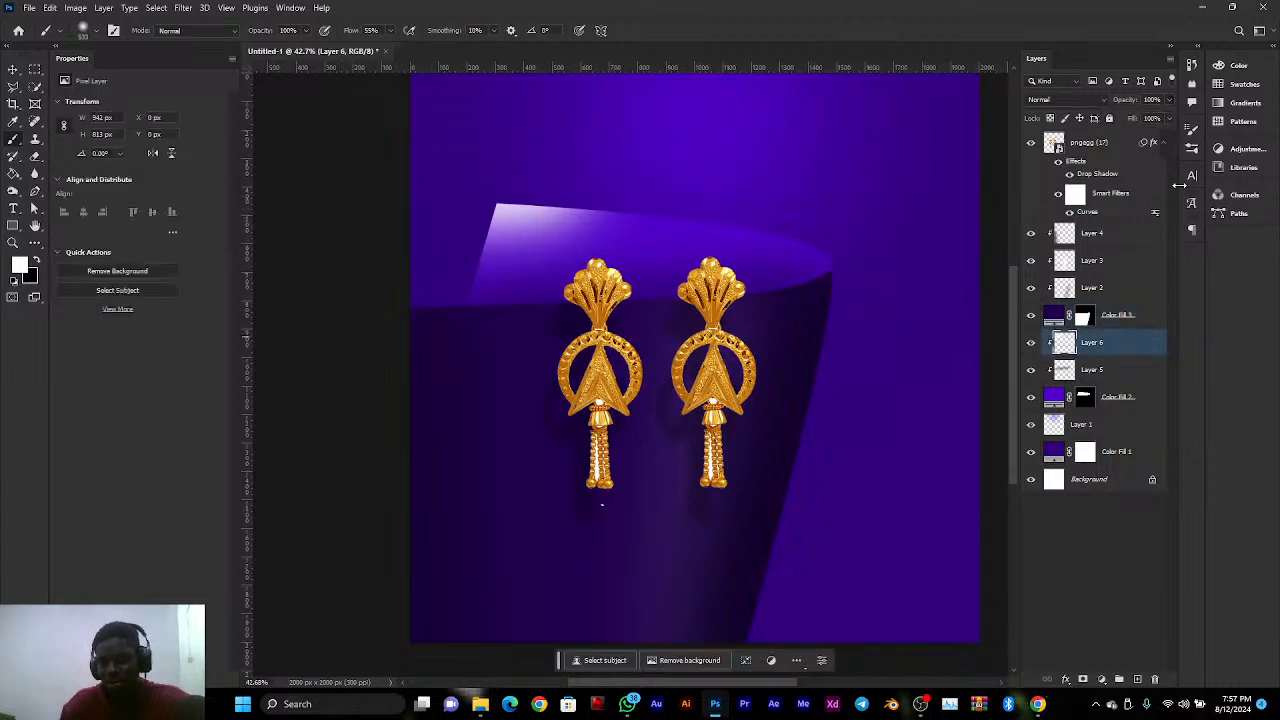
click(1170, 99)
drag(1146, 118, 1135, 121)
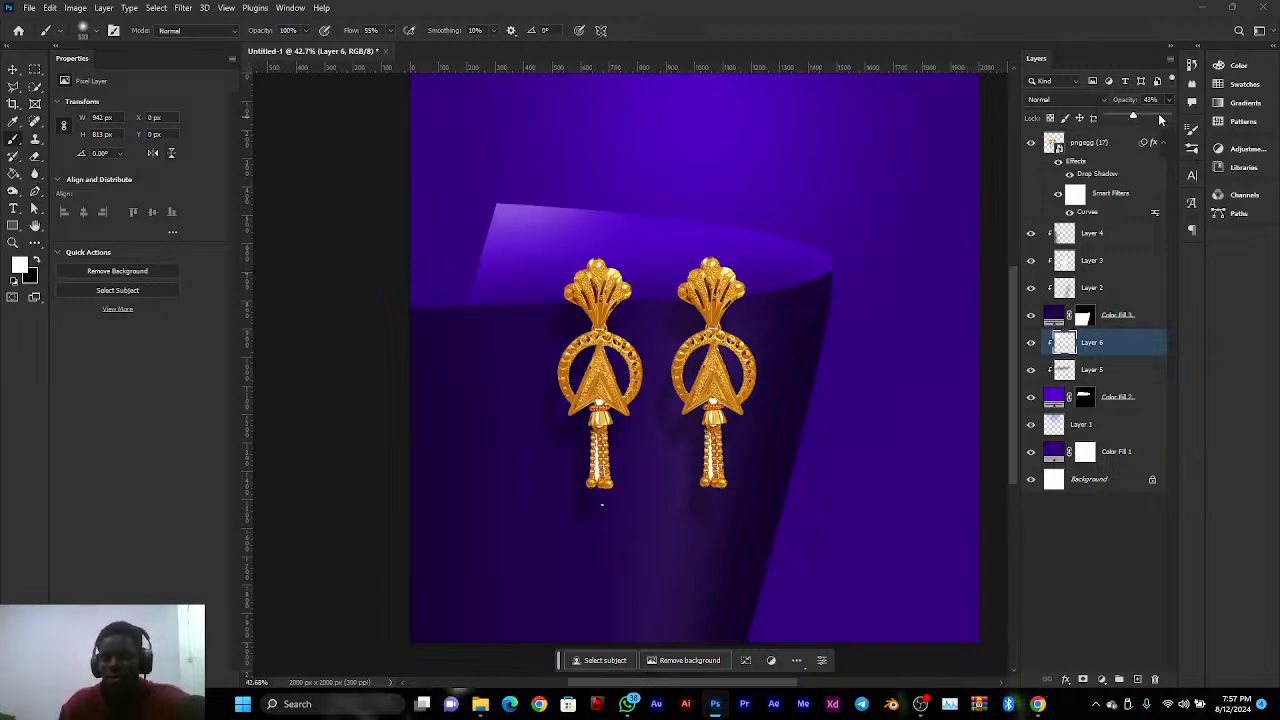
drag(1133, 115, 1119, 110)
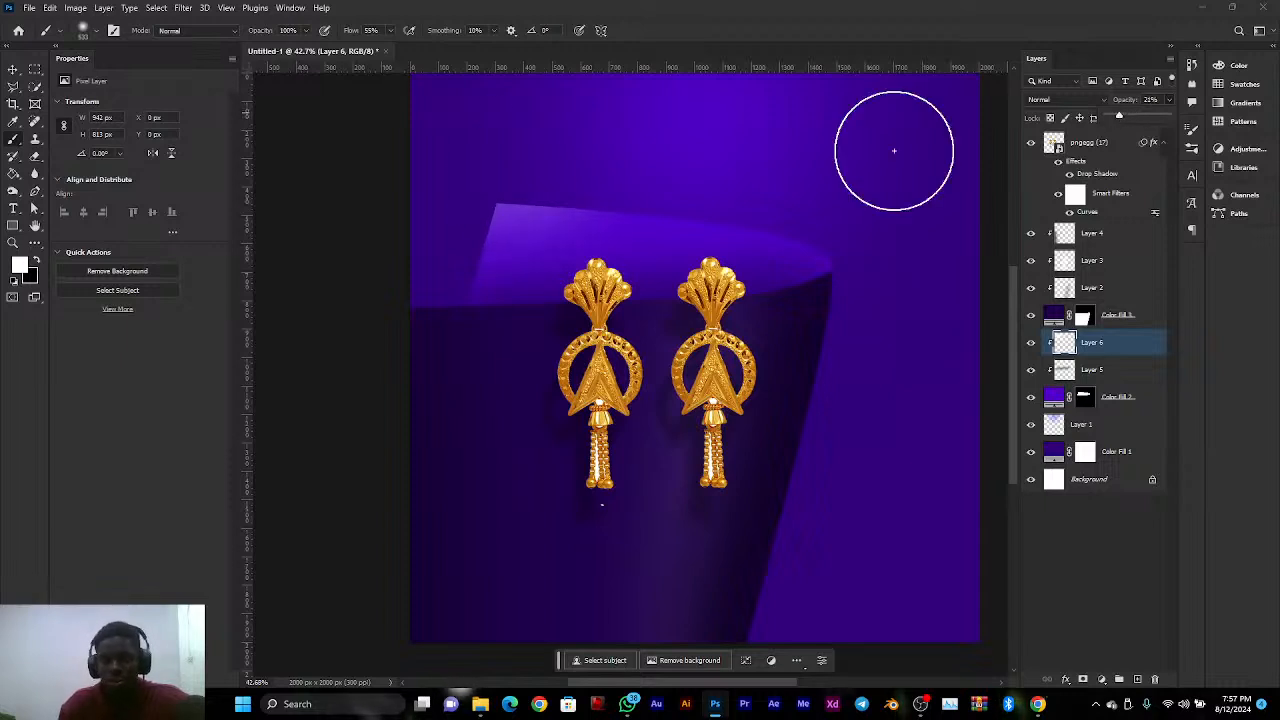
click(13, 68)
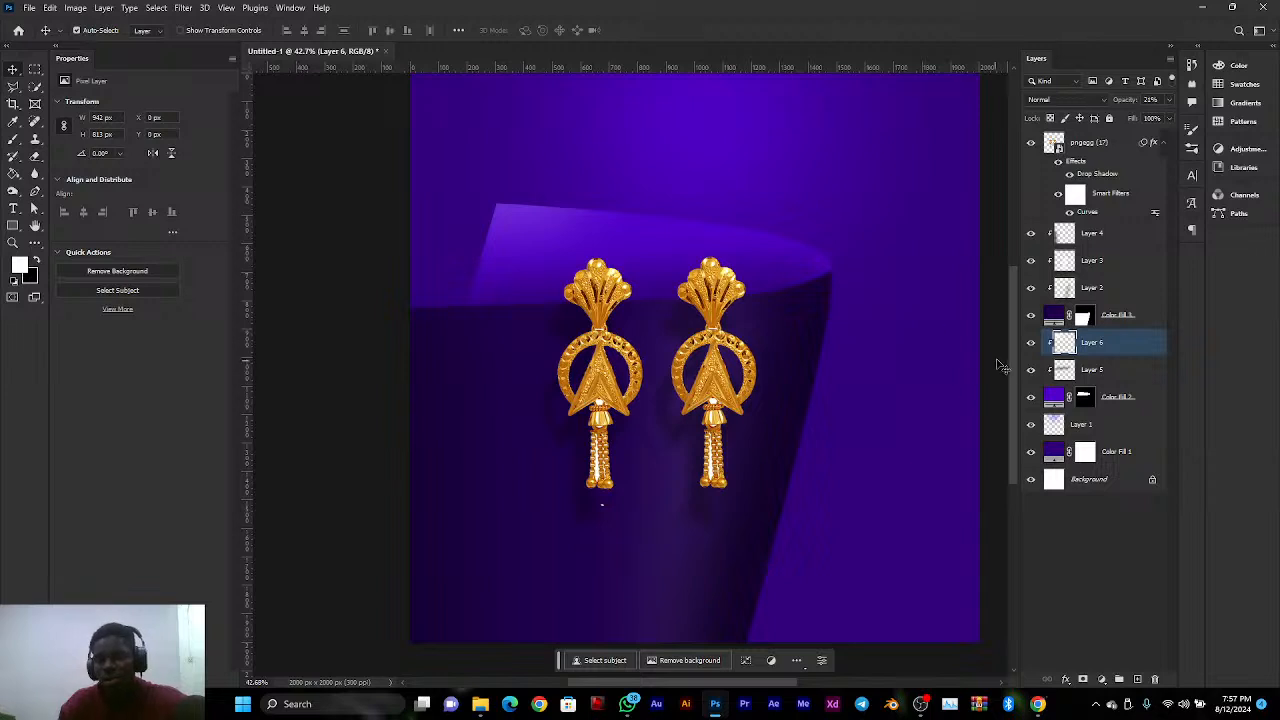
click(1032, 343)
click(1032, 343)
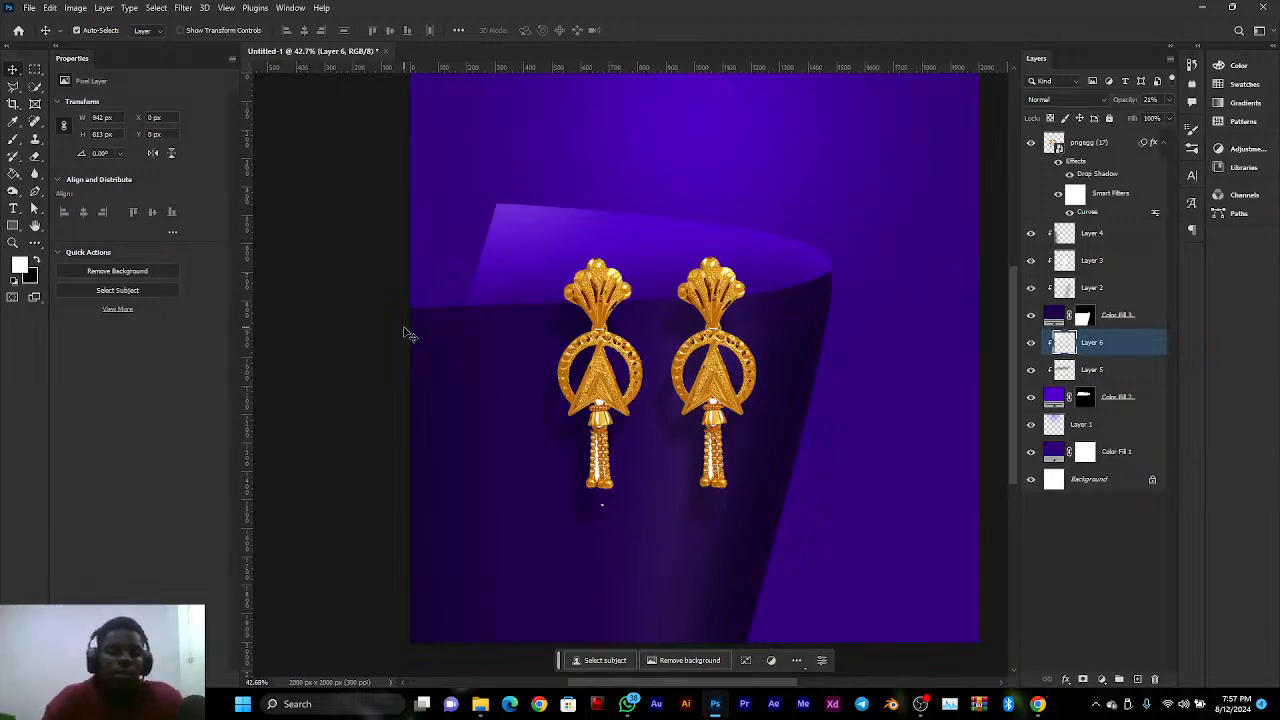
Select the pngegg (17) earrings layer and collapse its list of effects and smart filters
scroll(592, 358, up, 1)
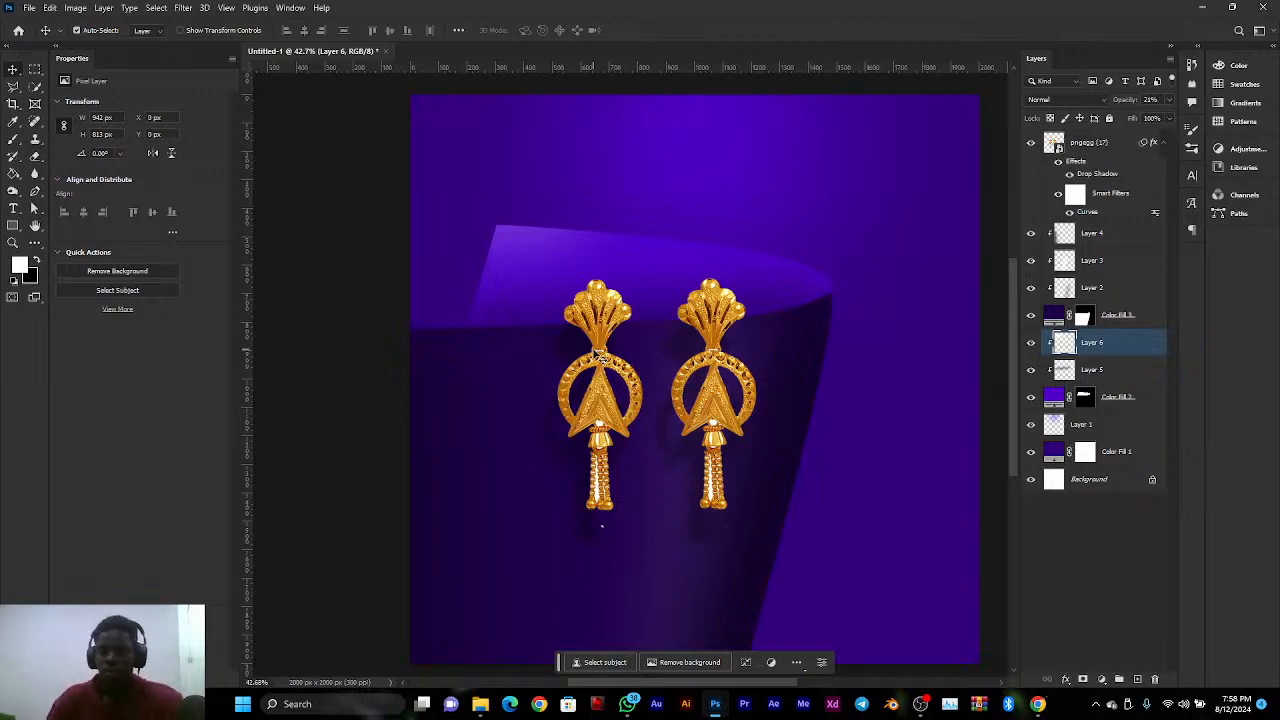
click(1115, 143)
click(1162, 143)
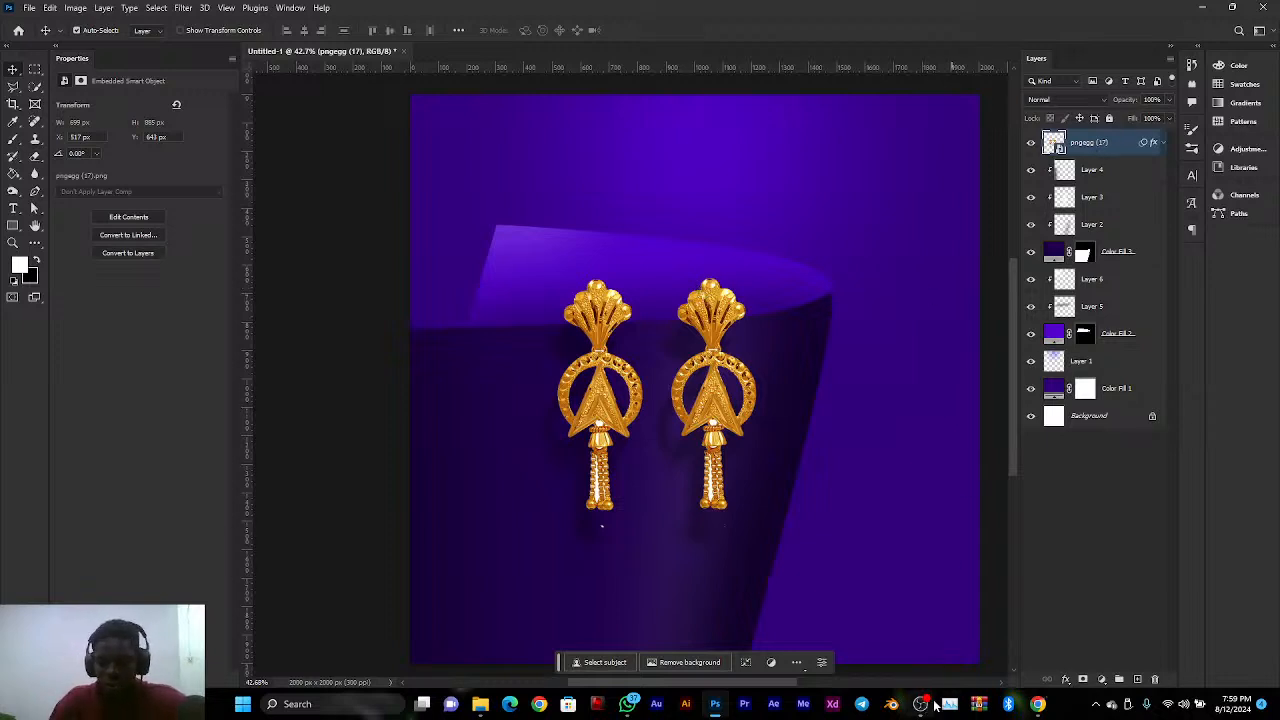
Add a Color Lookup adjustment layer above the earrings layer
scroll(690, 408, down, 2)
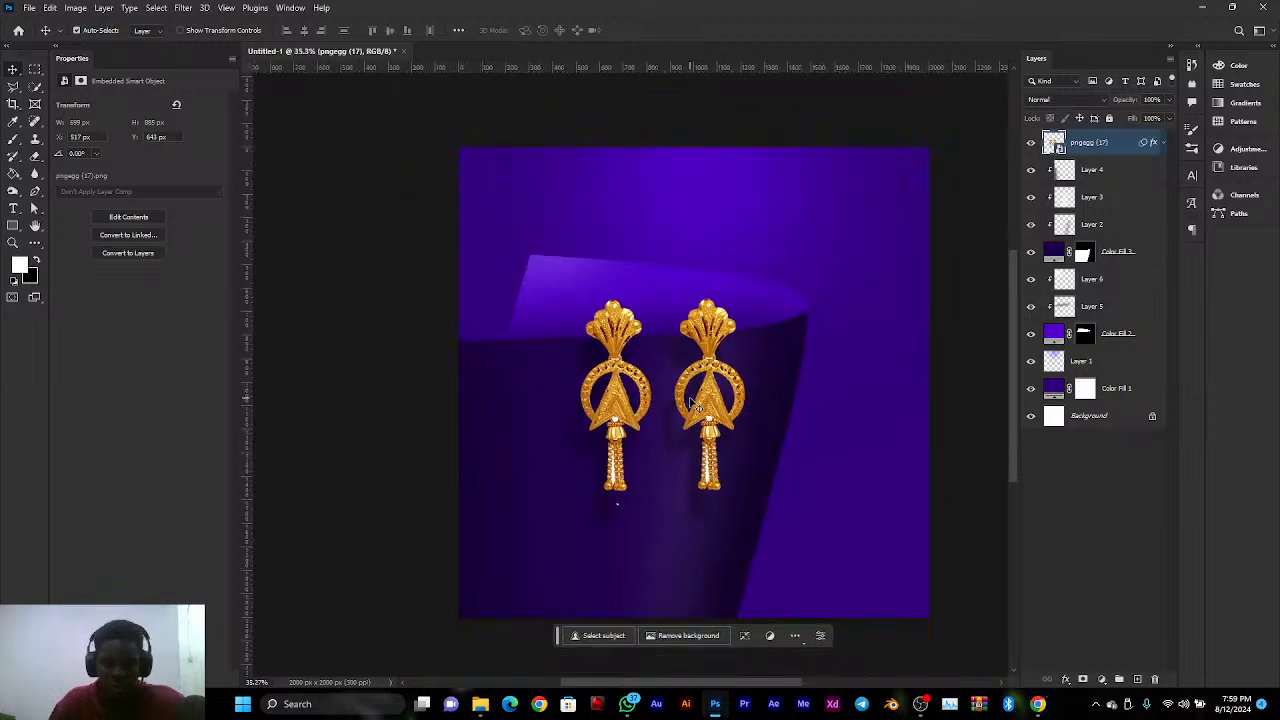
scroll(690, 408, up, 1)
click(1102, 679)
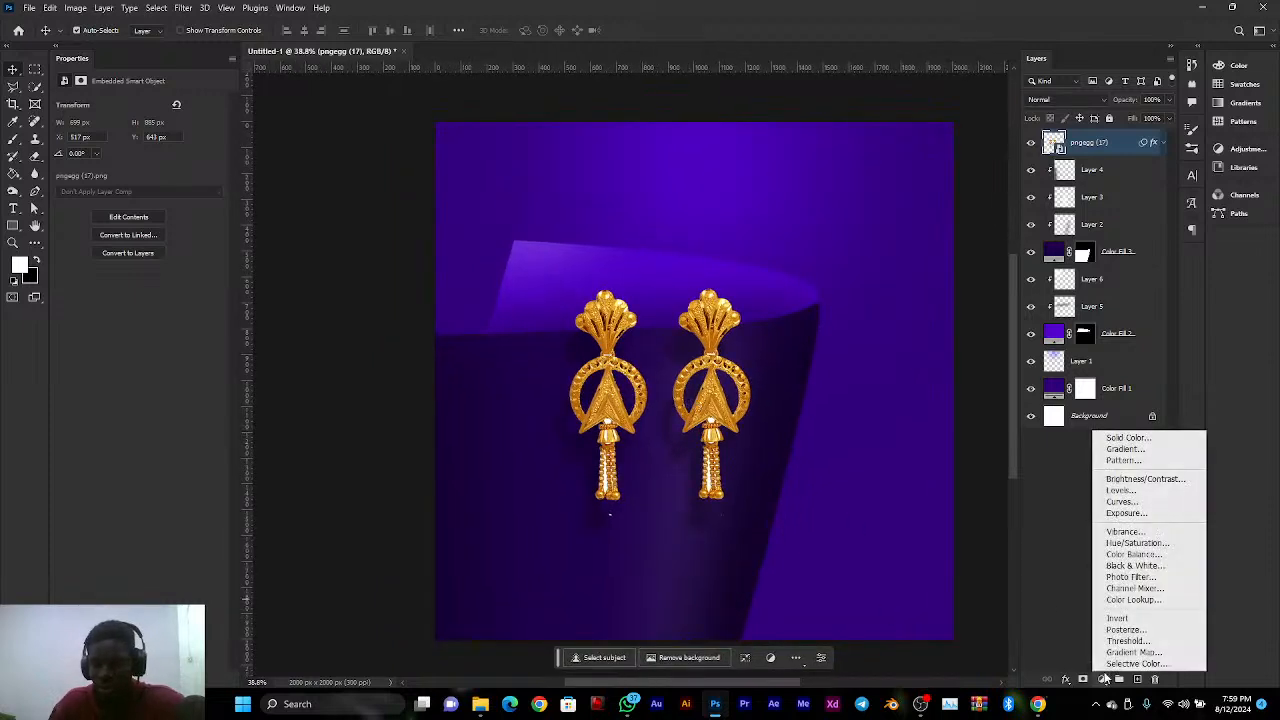
click(1138, 600)
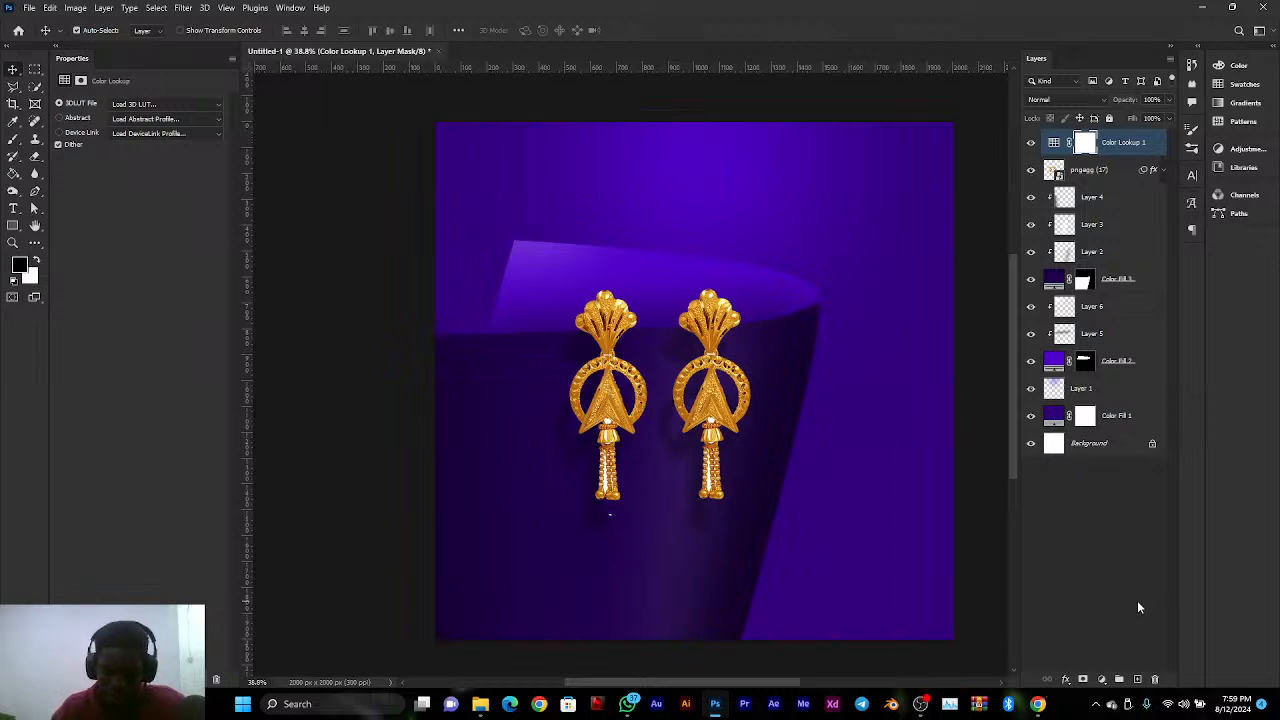
click(1100, 677)
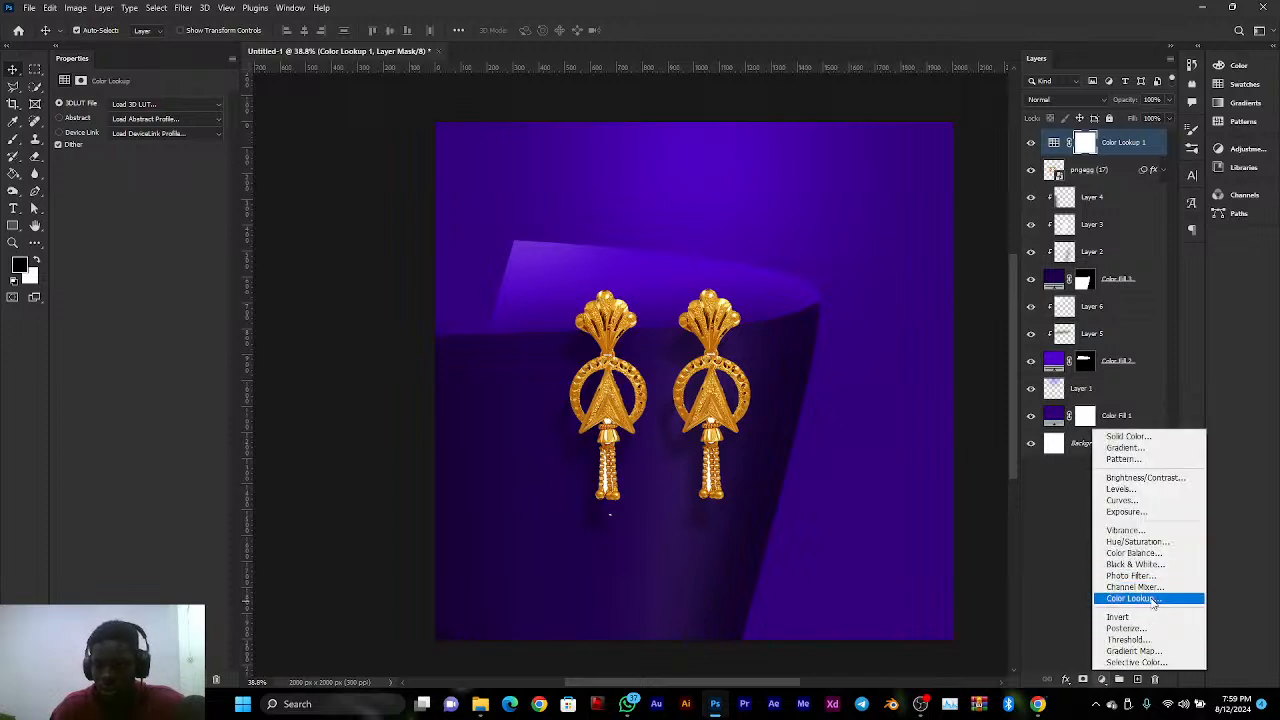
click(1153, 599)
click(1137, 146)
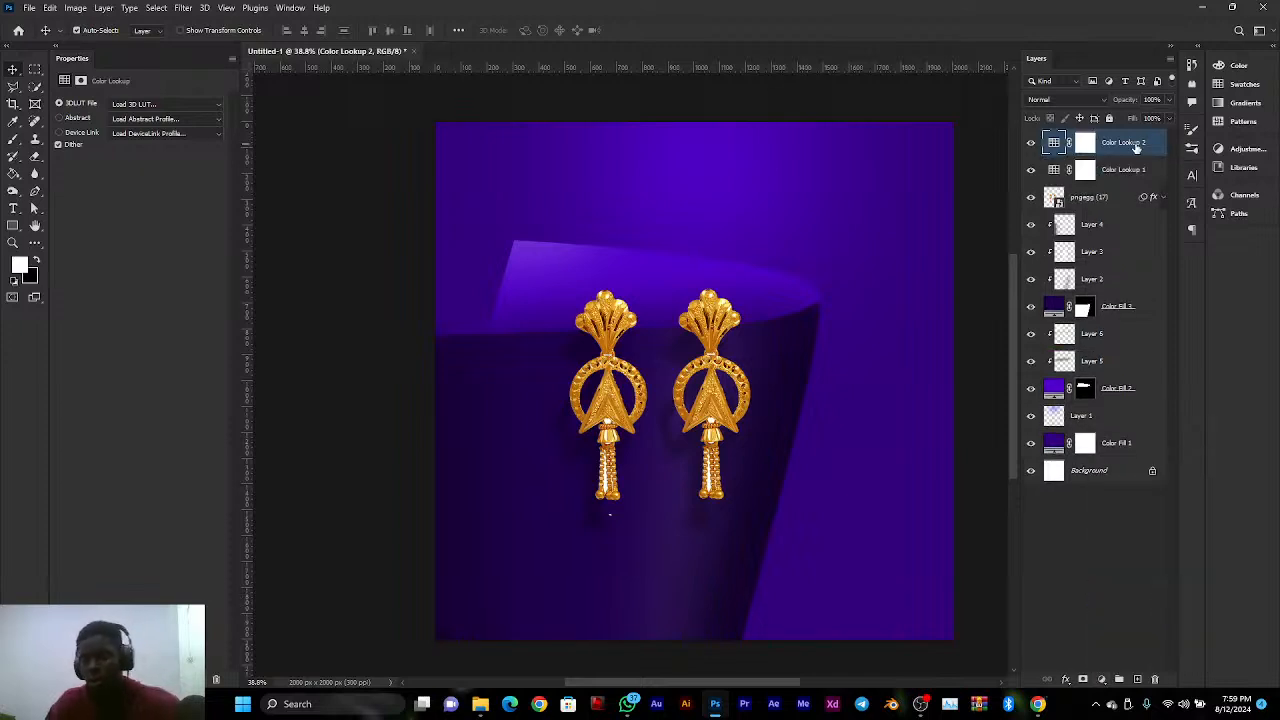
key(Delete)
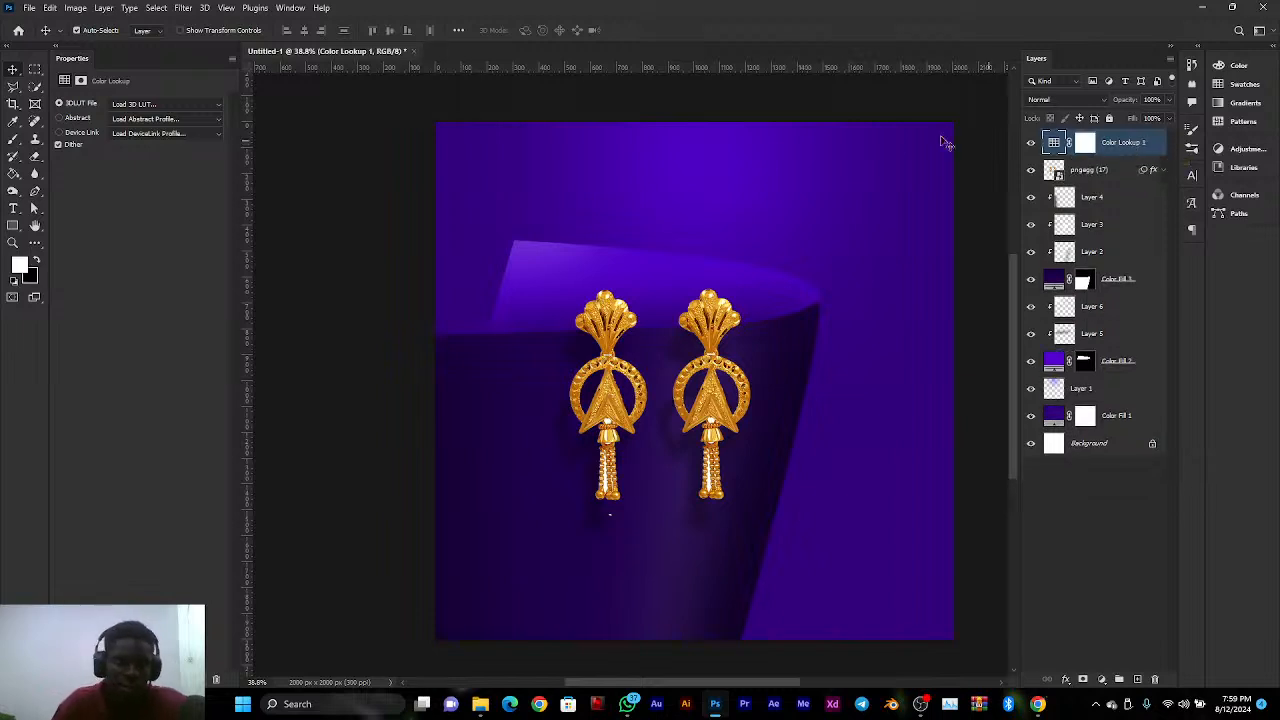
Try out the 3D LUT presets on the Color Lookup layer and settle on LateSunset.3DL
click(126, 105)
click(136, 170)
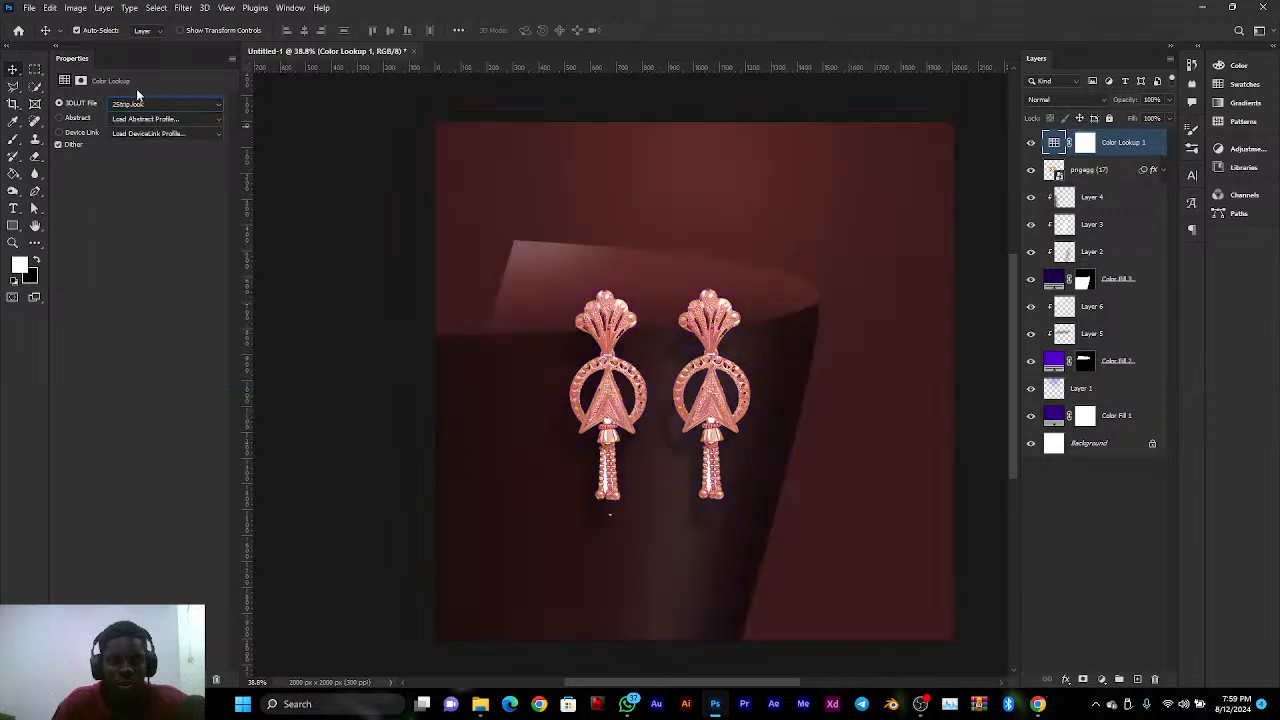
scroll(139, 104, down, 3)
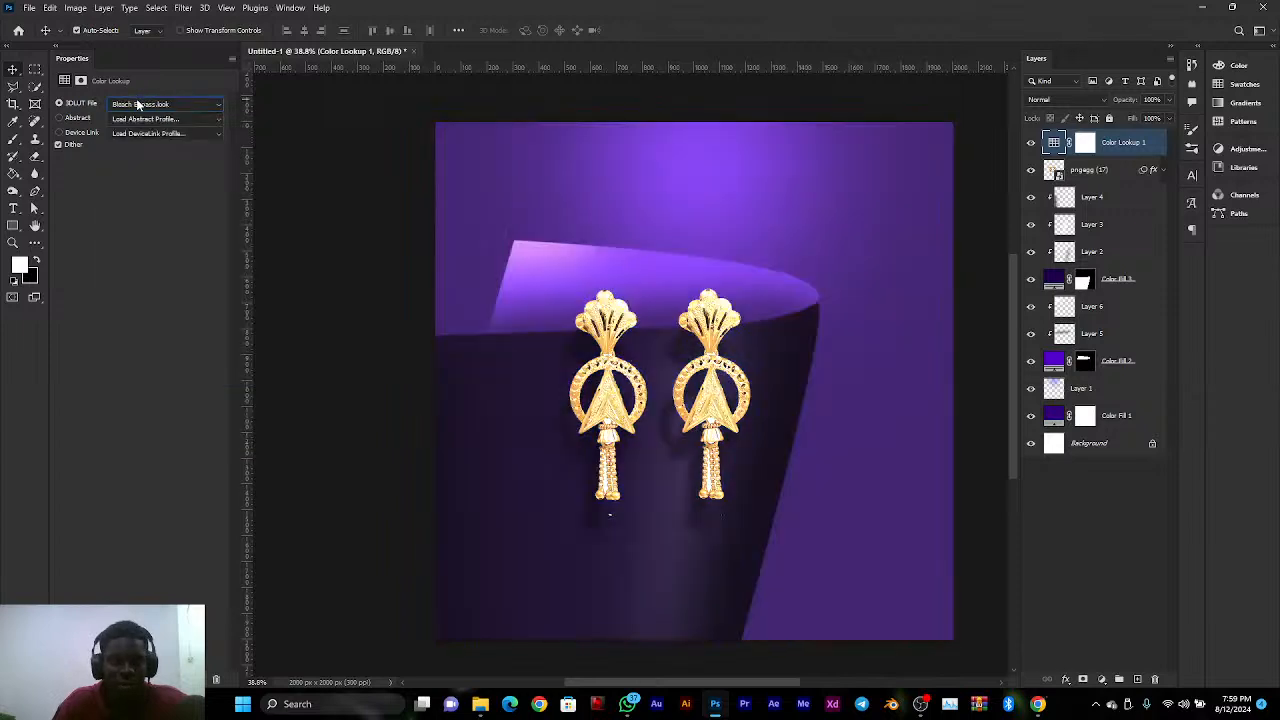
scroll(139, 104, down, 3)
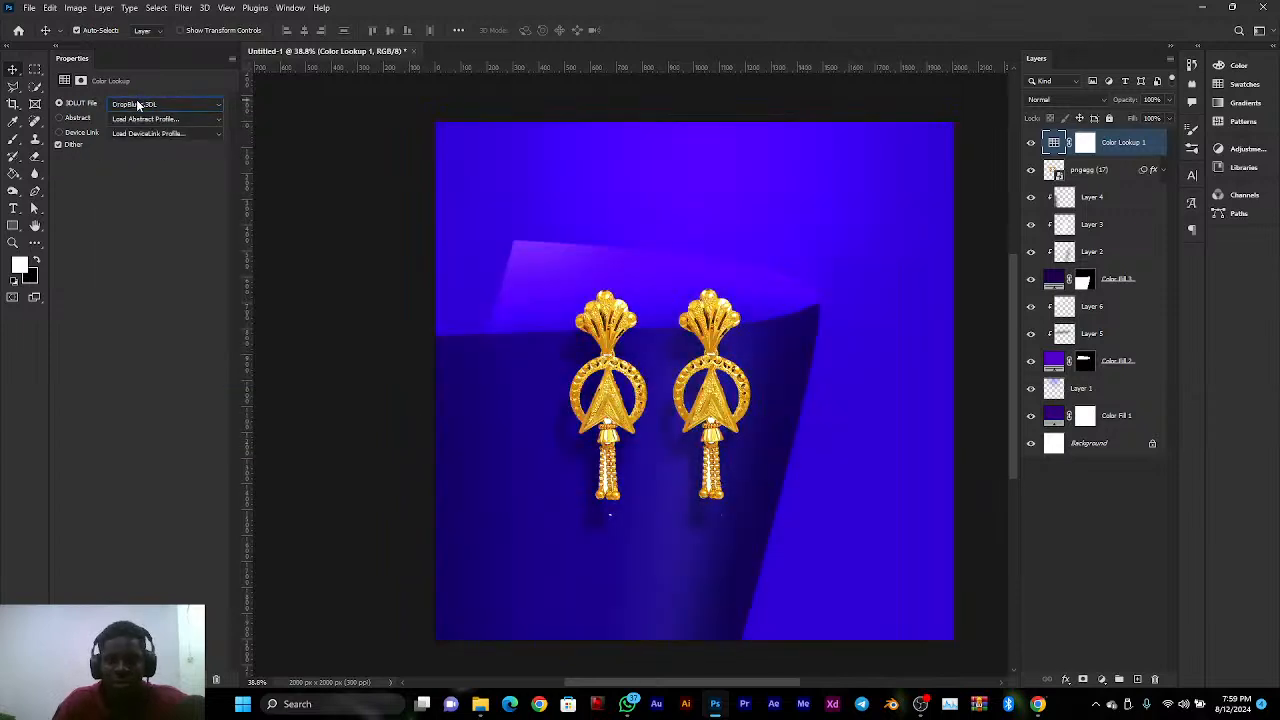
scroll(139, 104, down, 4)
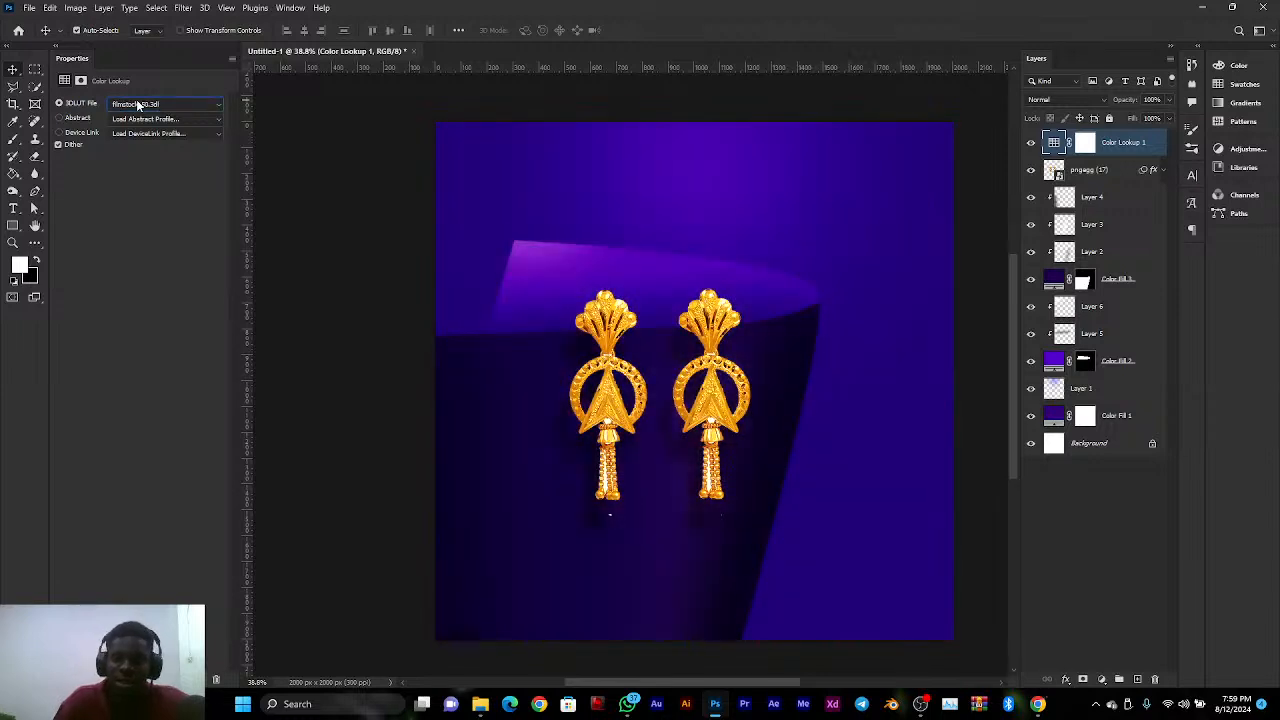
scroll(139, 104, down, 2)
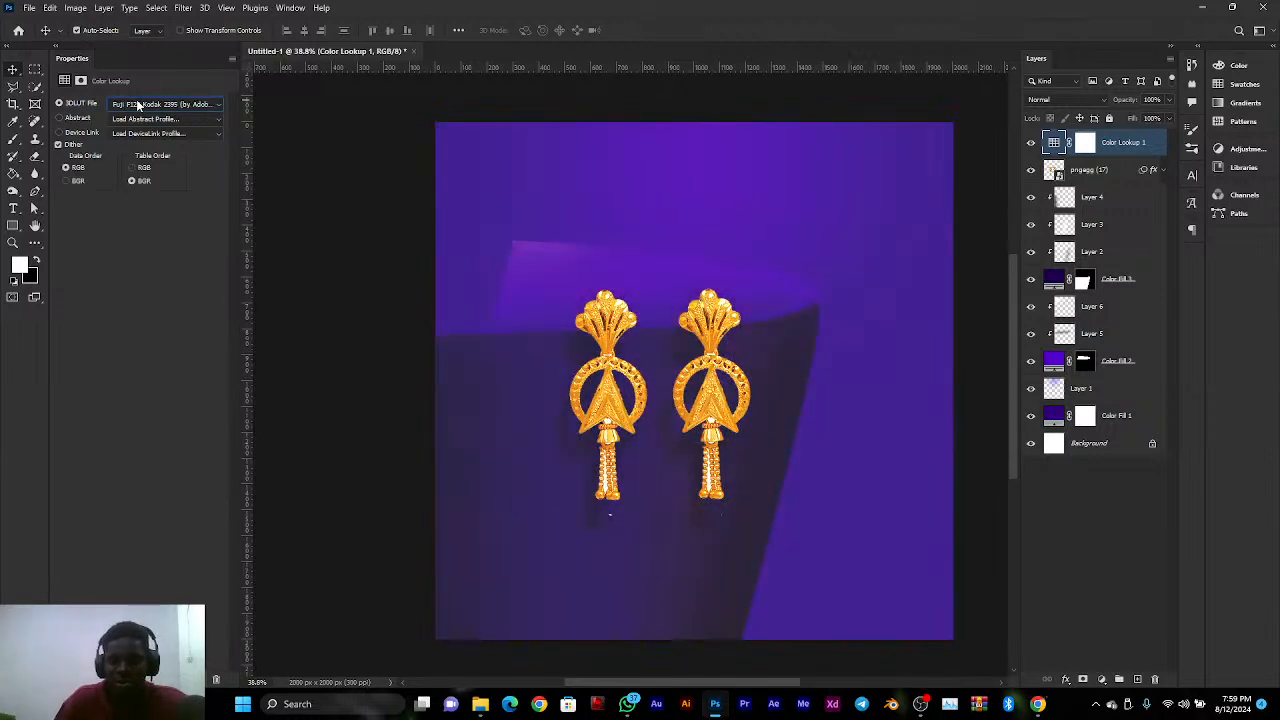
scroll(139, 104, down, 4)
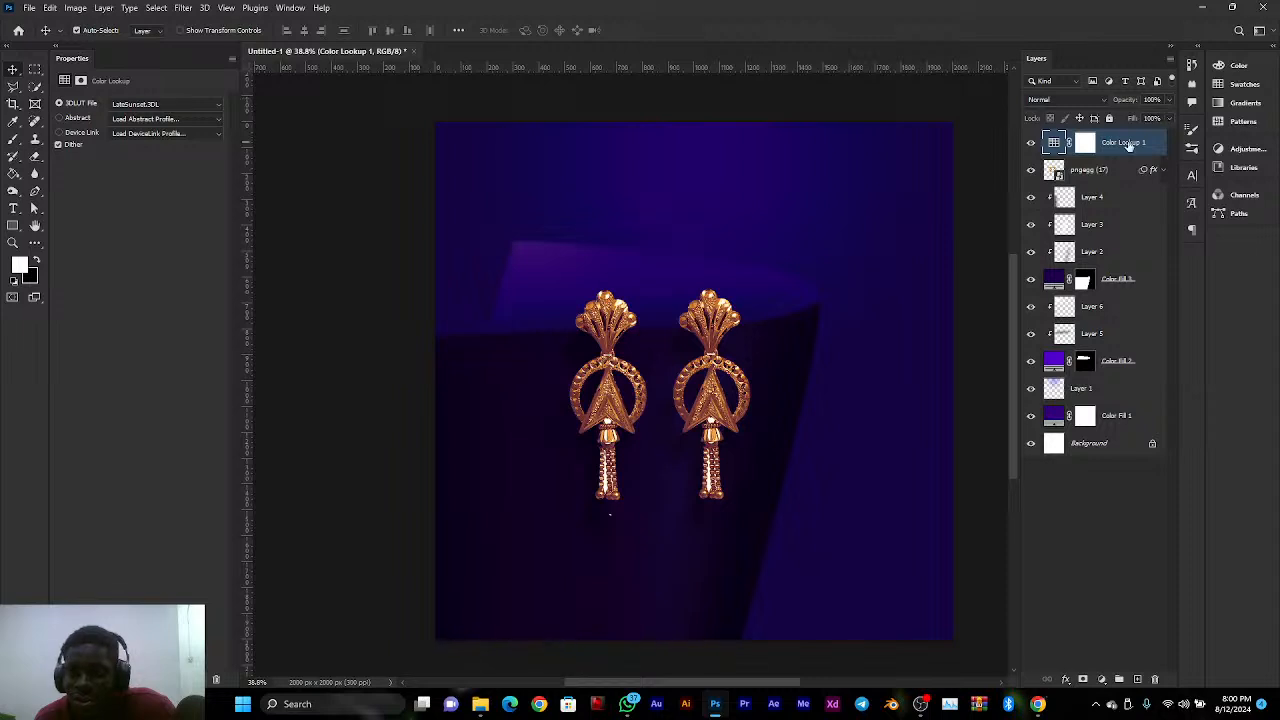
Lower the Color Lookup layer's opacity to 50%
key(5)
click(1170, 99)
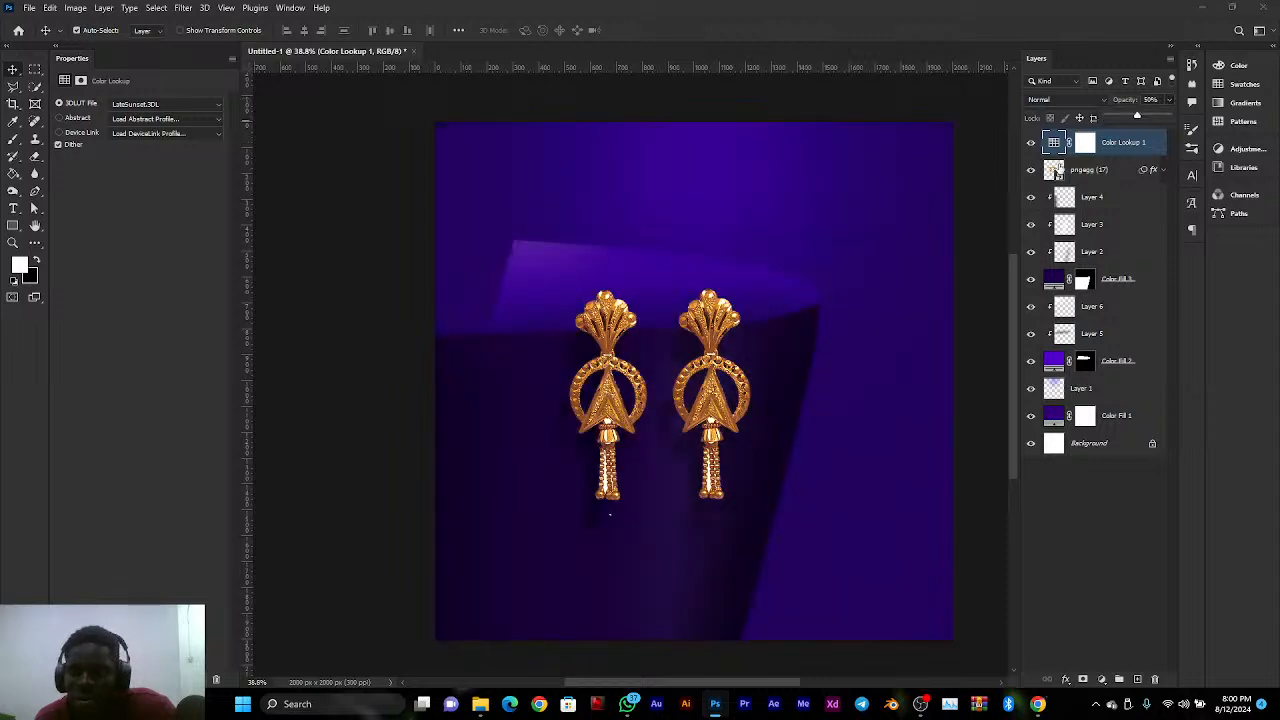
Compare the earrings design with and without the Color Lookup adjustment
click(1031, 143)
click(1031, 143)
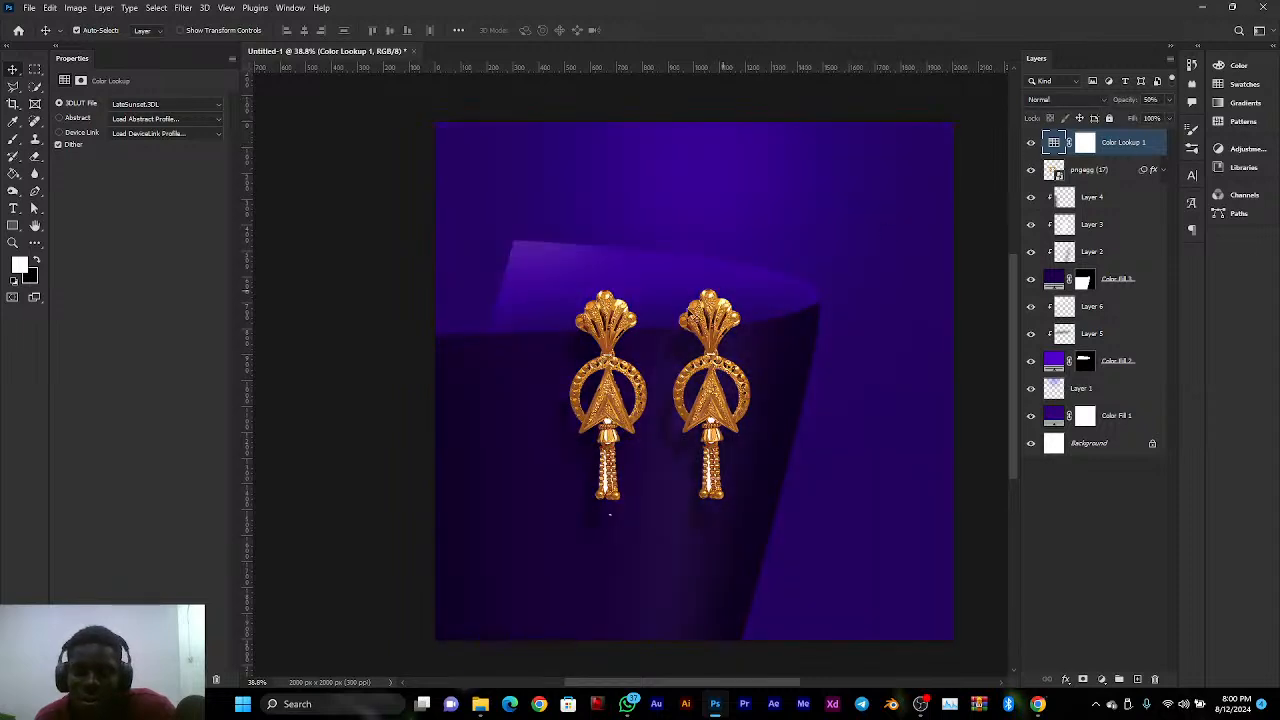
scroll(757, 408, down, 3)
scroll(757, 409, up, 3)
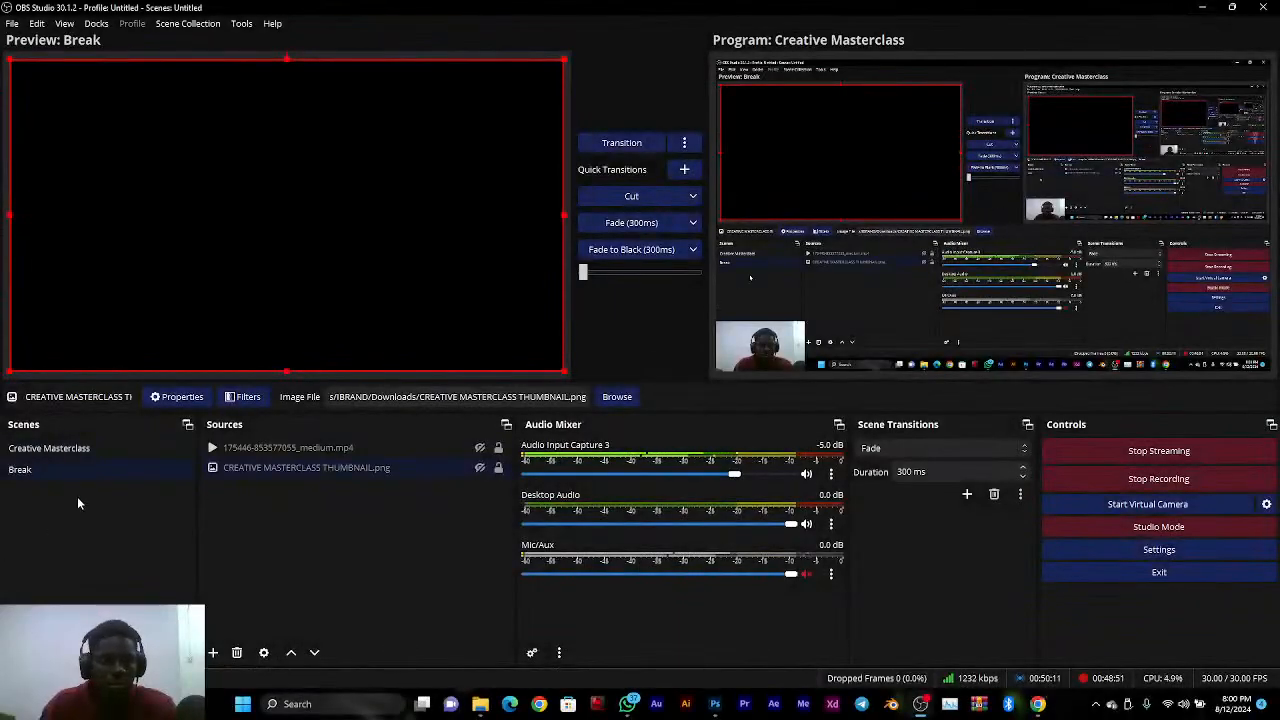
Remove the Break scene in OBS Studio and return to Photoshop
click(95, 469)
right_click(100, 469)
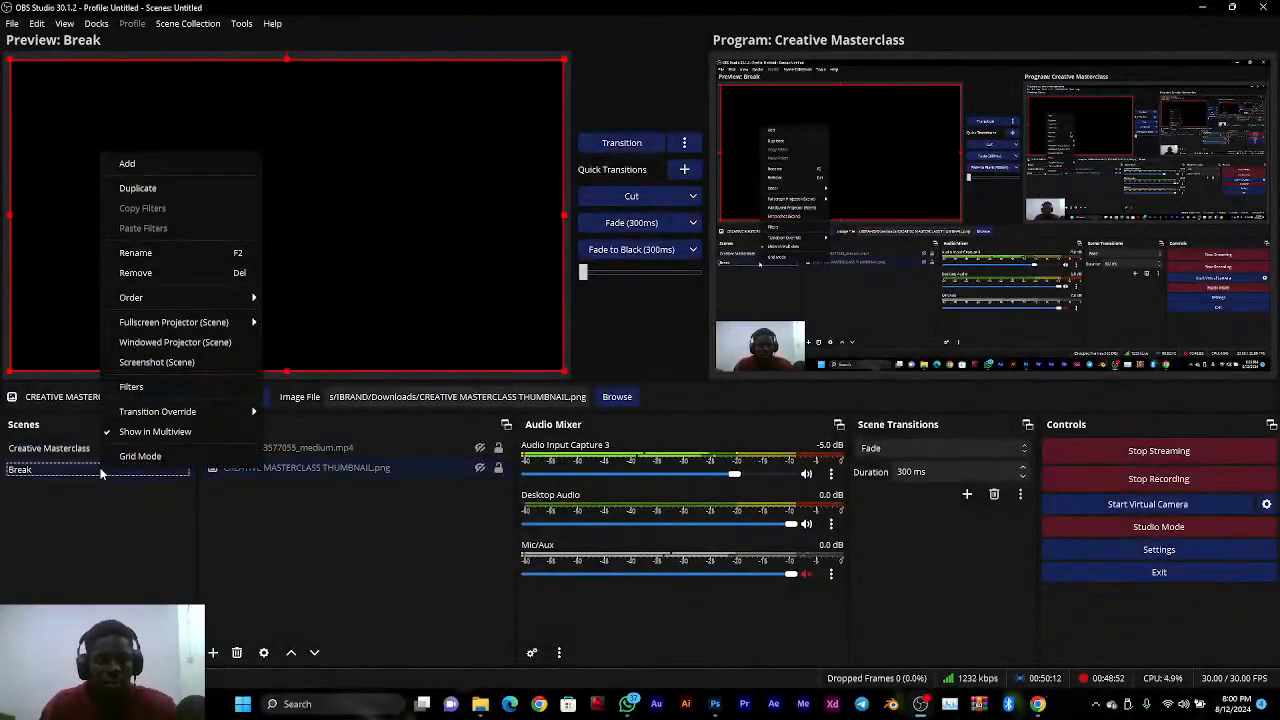
click(177, 274)
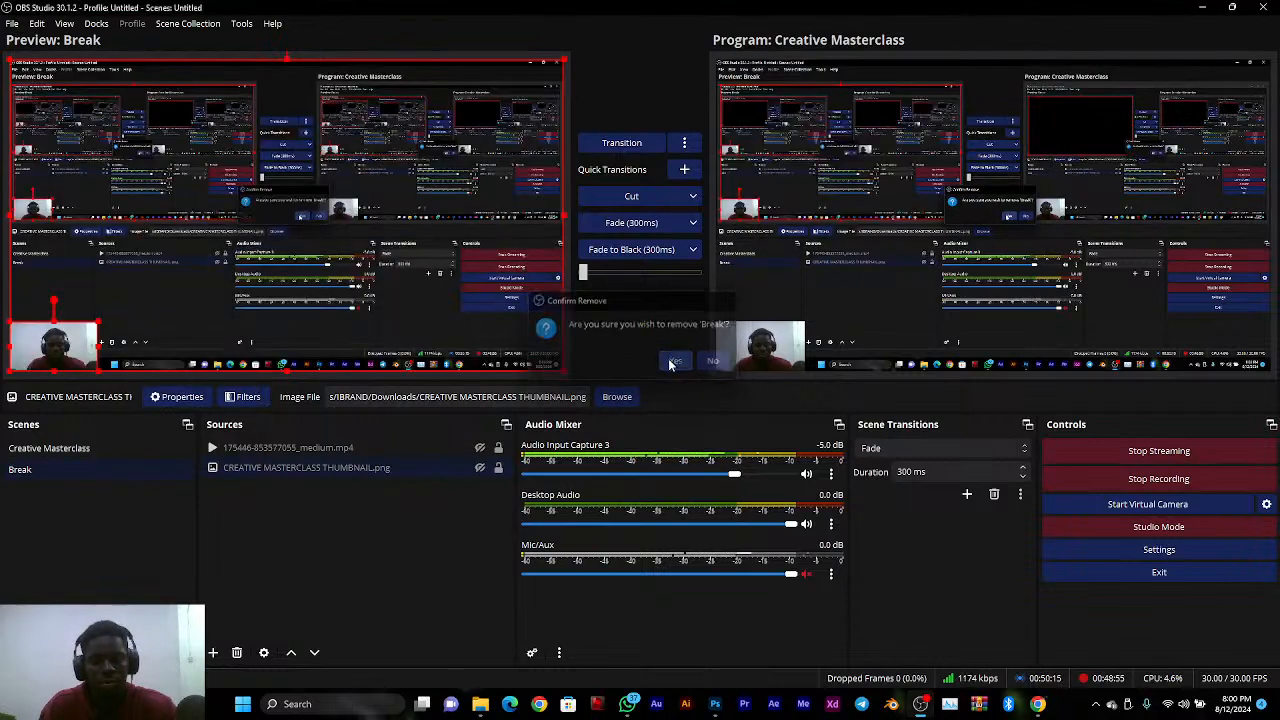
click(675, 362)
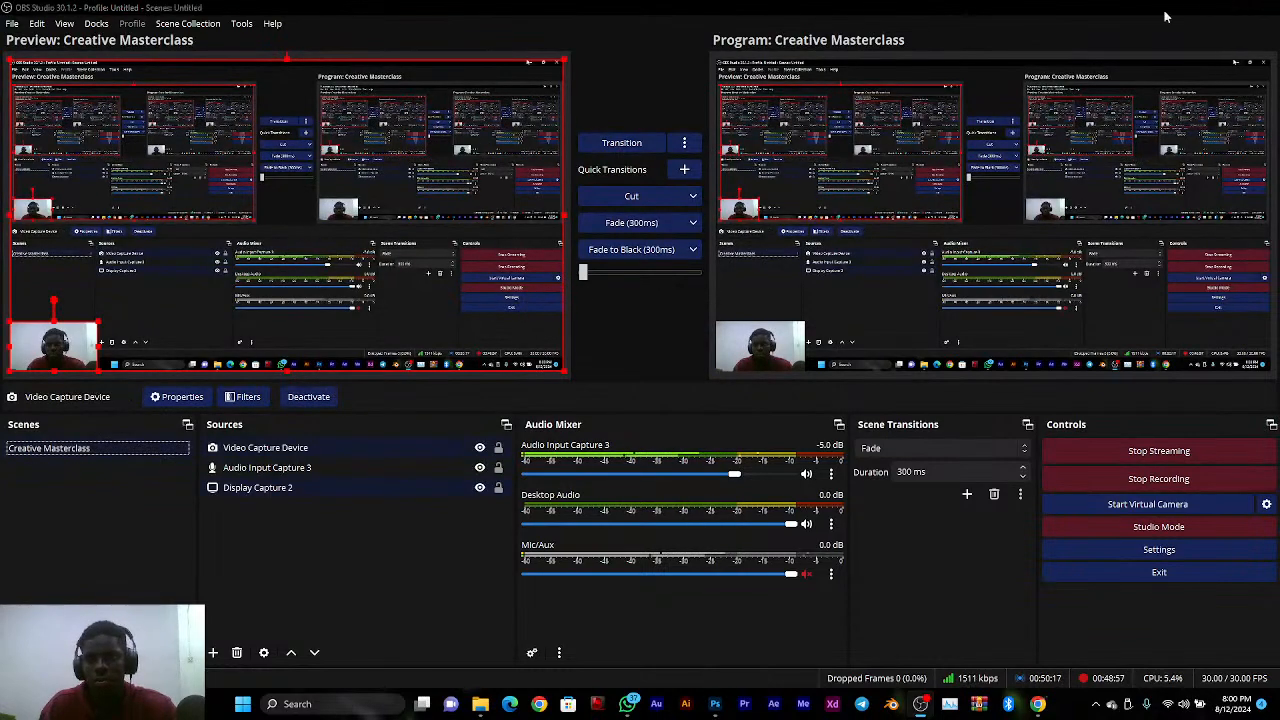
click(1202, 7)
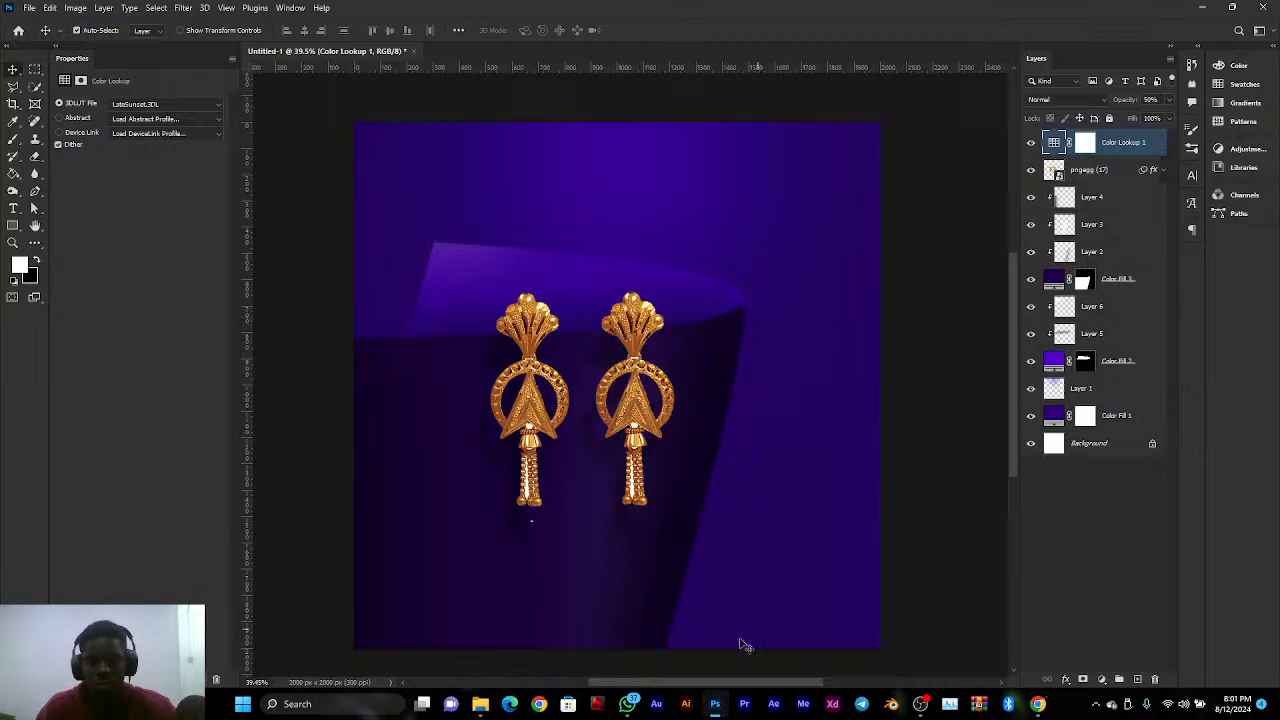
click(920, 704)
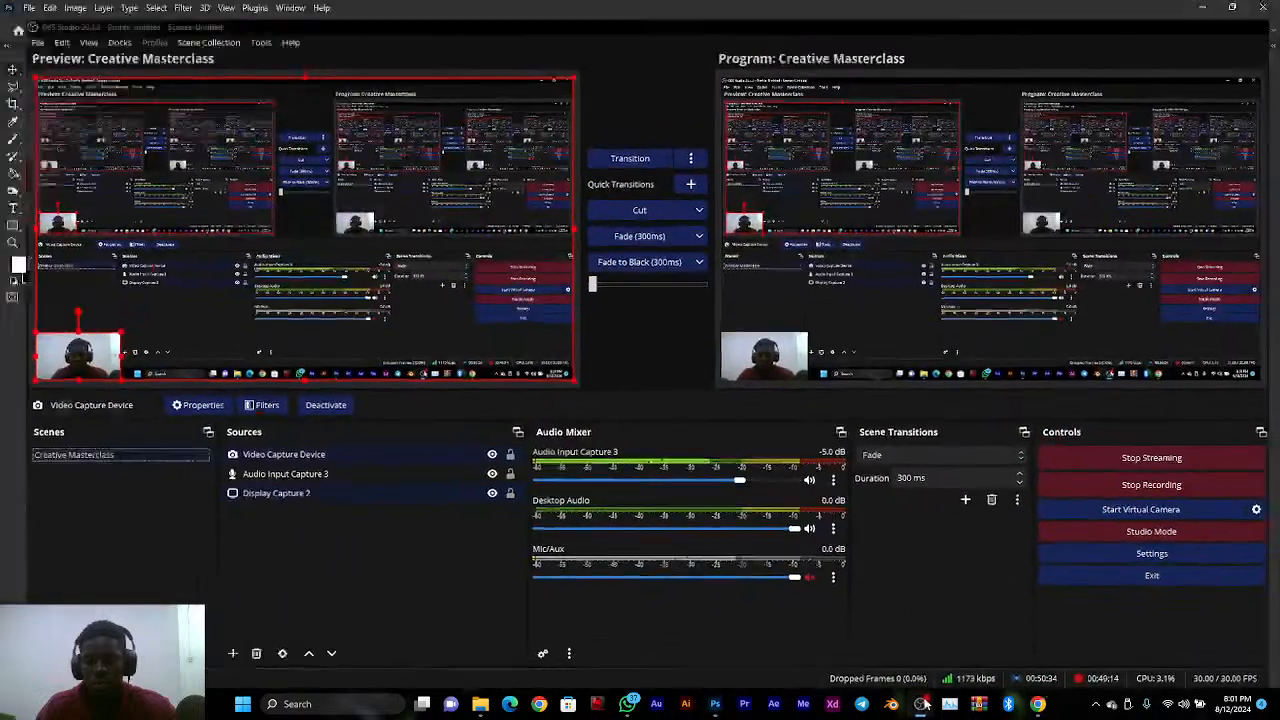
click(921, 704)
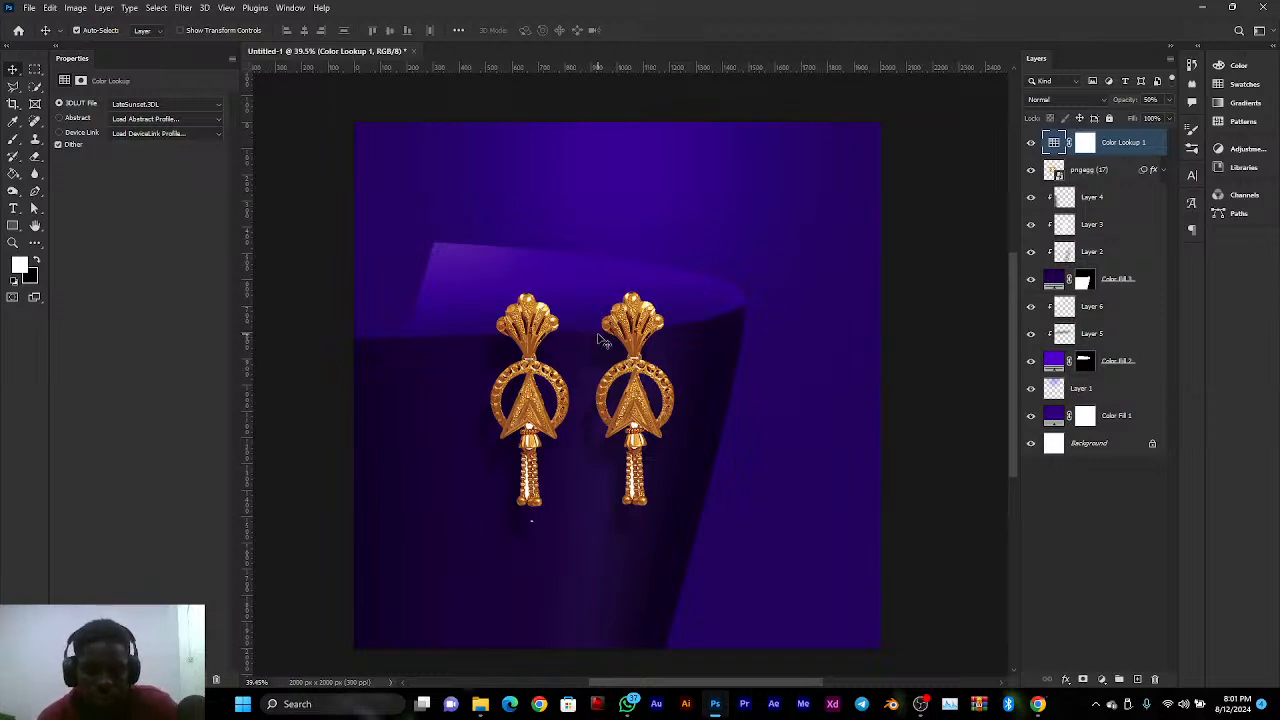
scroll(625, 379, down, 1)
scroll(625, 379, down, 2)
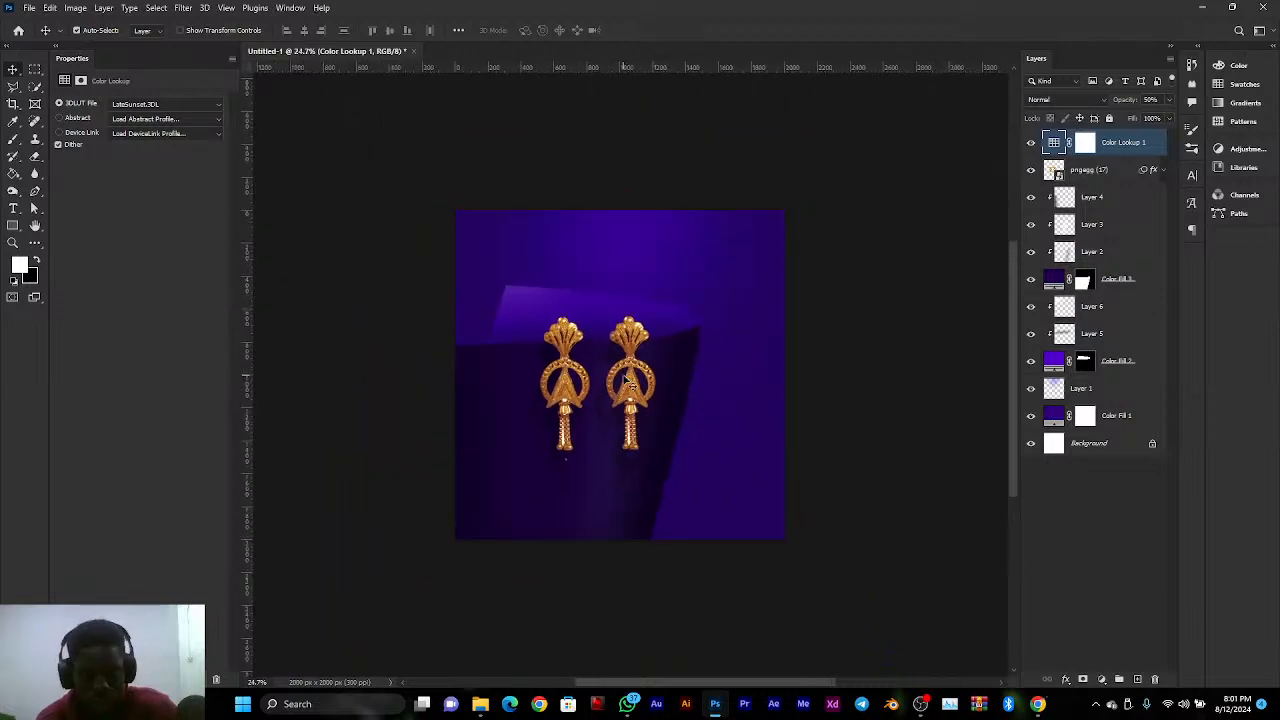
scroll(625, 379, up, 3)
scroll(625, 379, down, 2)
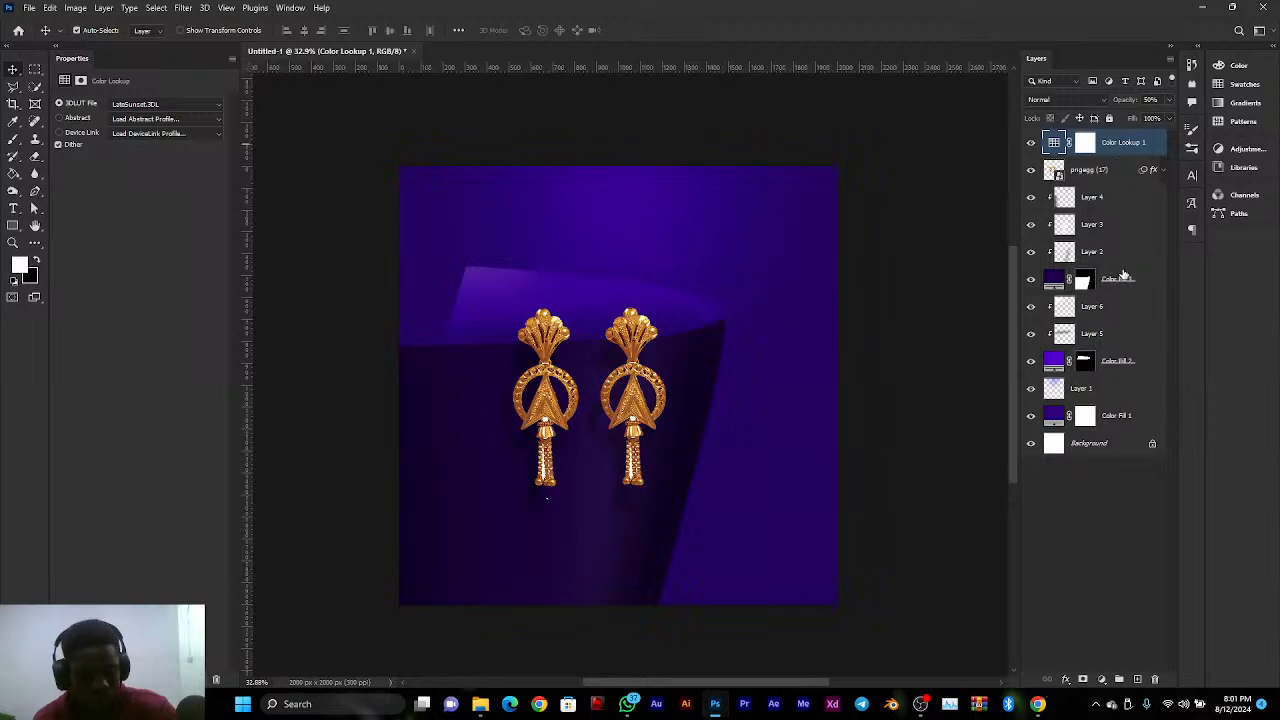
Group all layers from Color Lookup 1 down to Color Fill 1, then hide the group and deselect it
click(1133, 149)
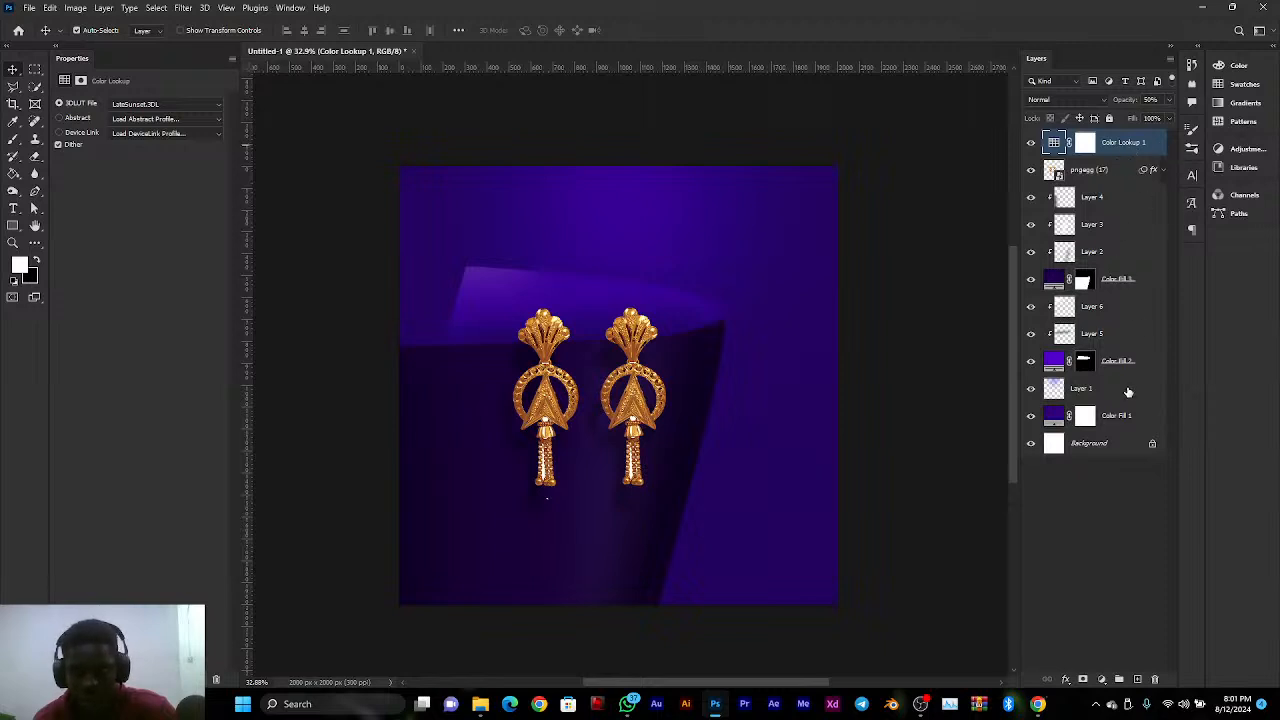
shift+click(1122, 393)
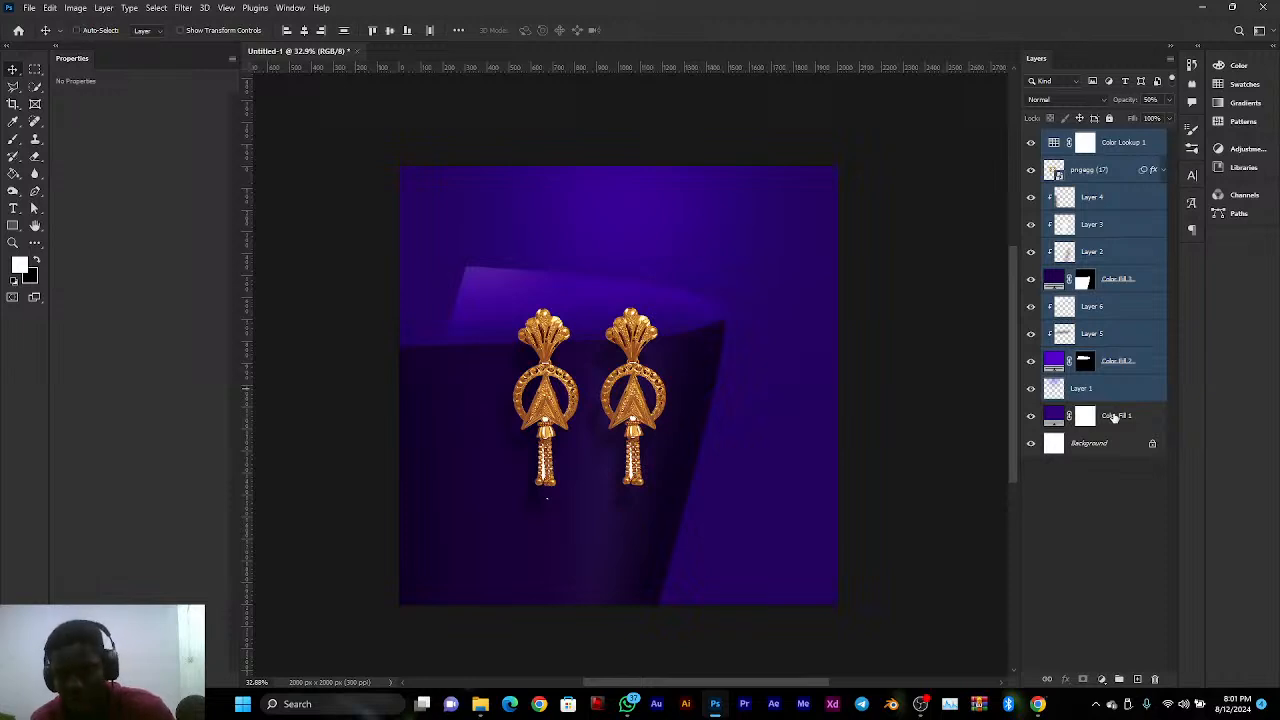
shift+click(1115, 418)
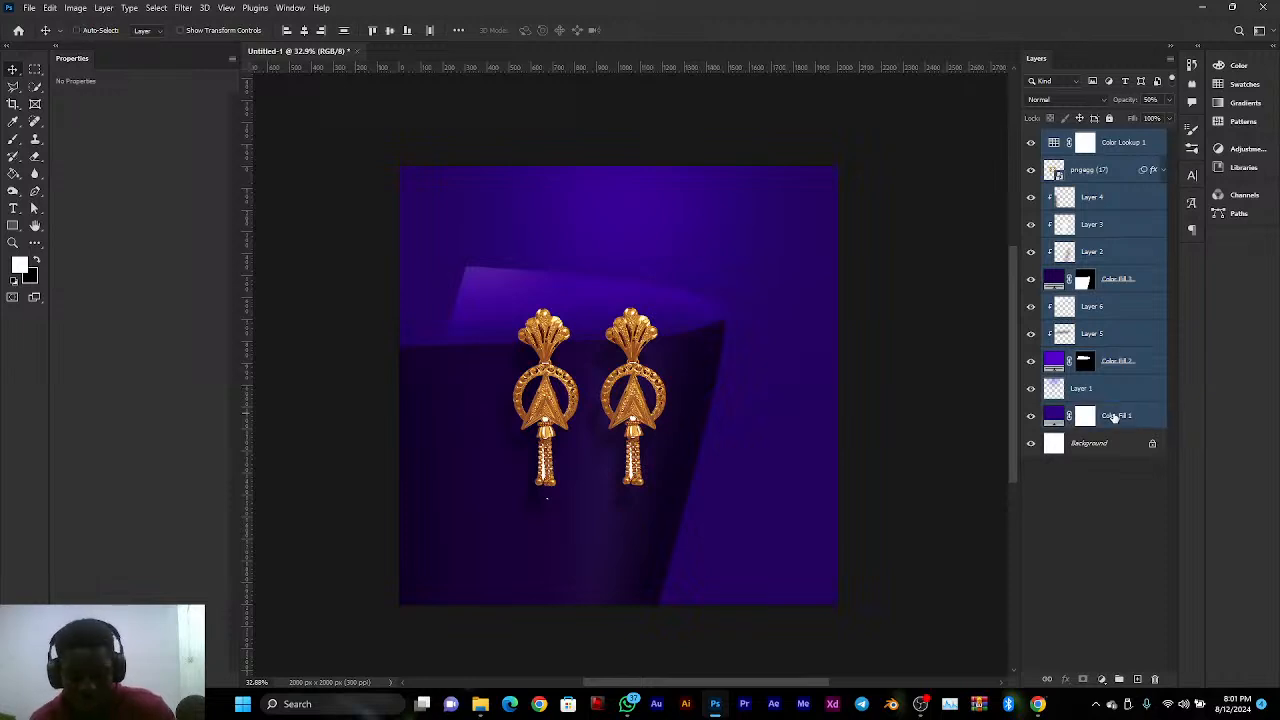
key(ctrl+g)
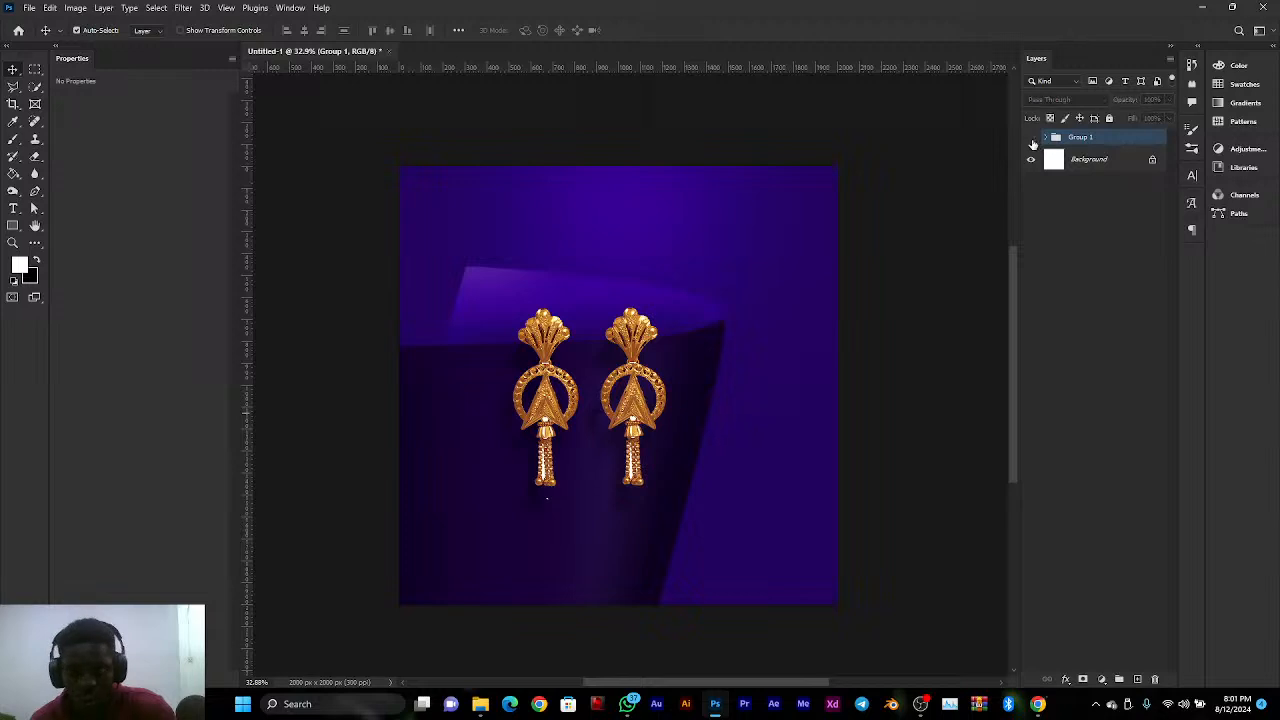
click(1033, 142)
click(1033, 142)
click(1033, 142)
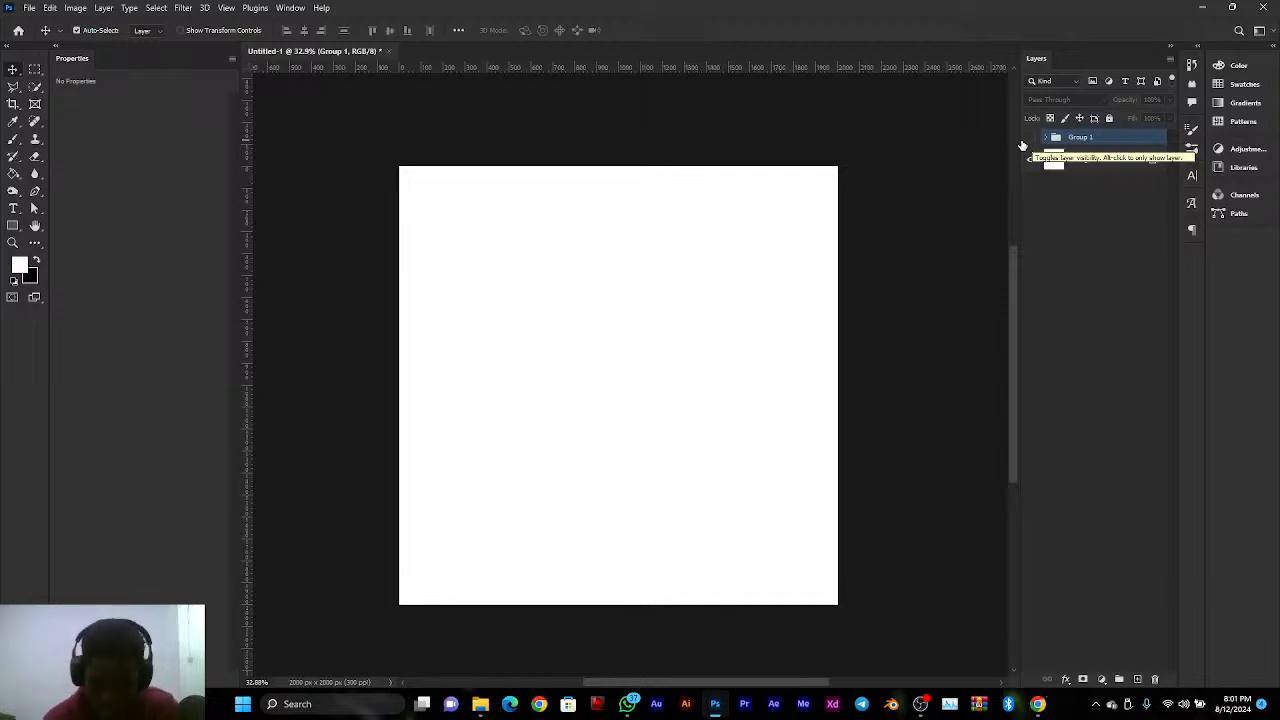
click(632, 277)
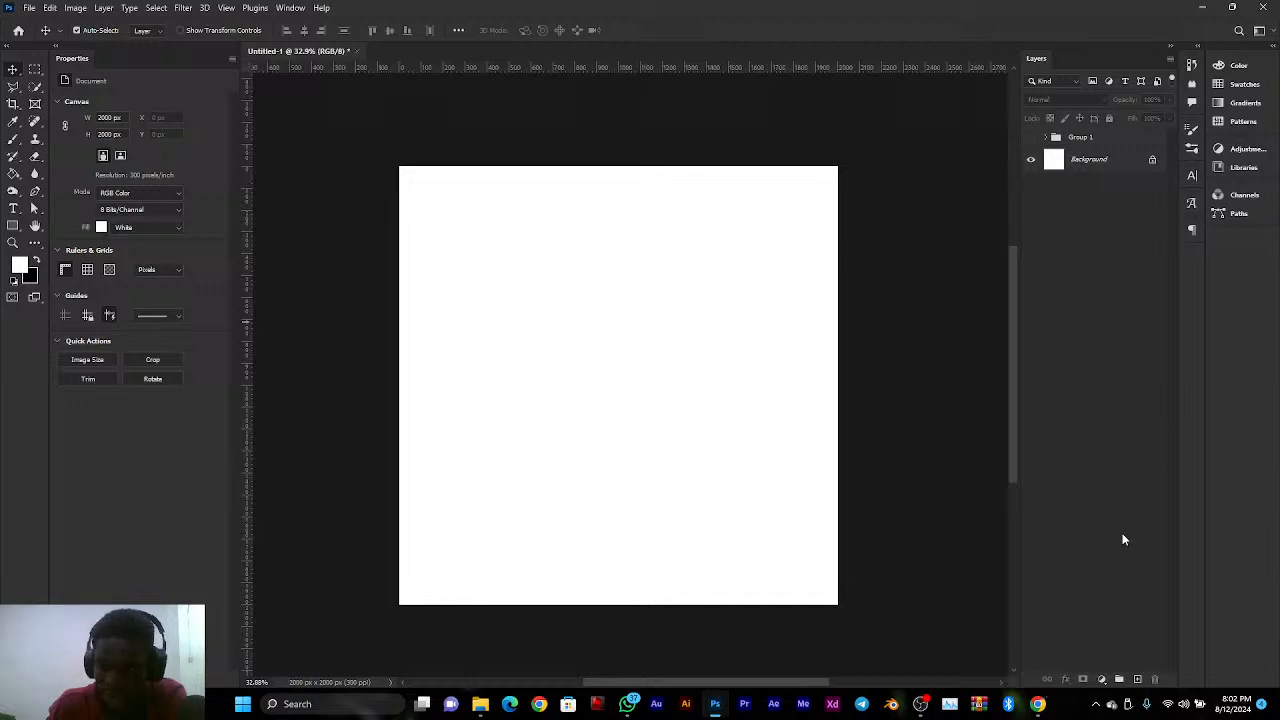
Add a Solid Color fill layer in dark red above the hidden group
click(1101, 679)
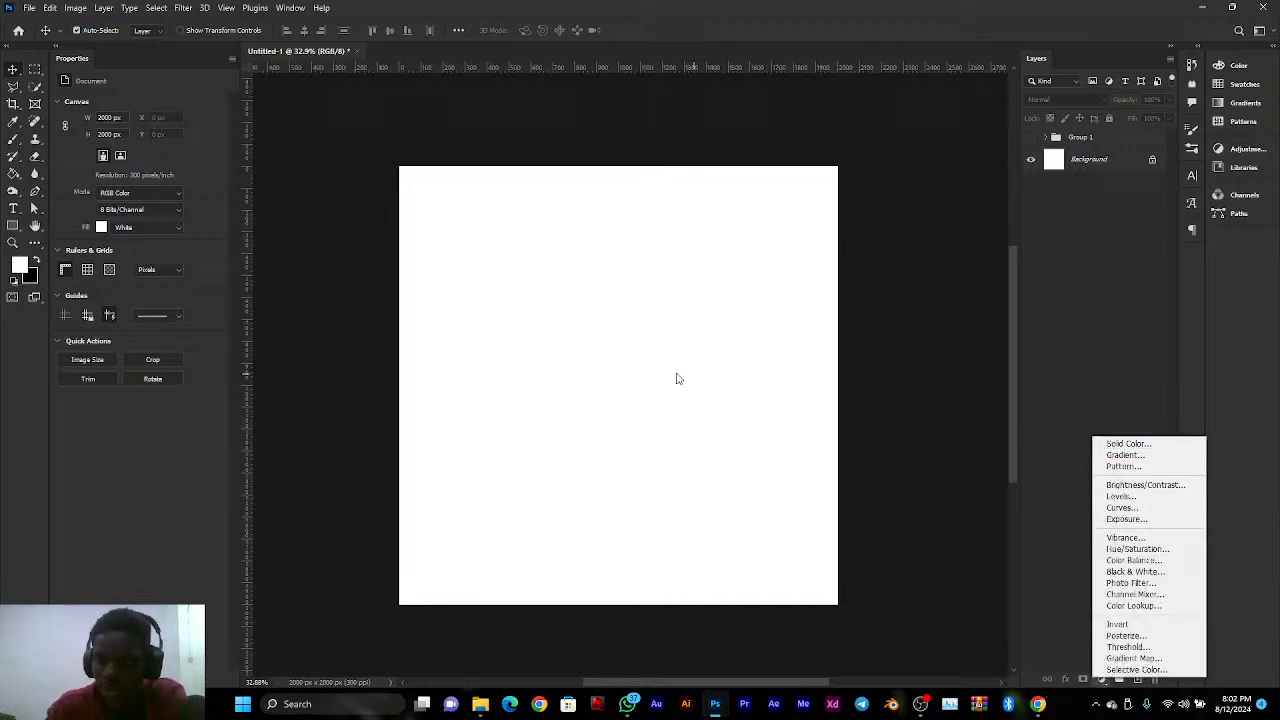
click(1040, 390)
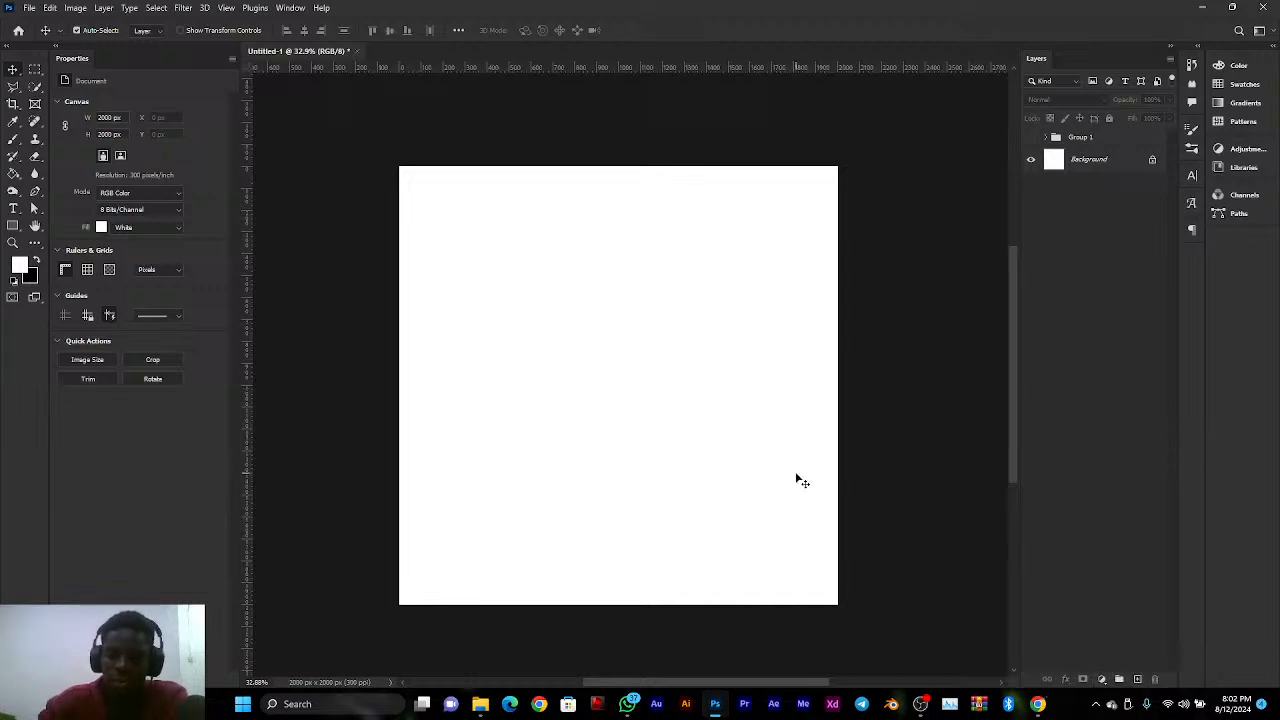
scroll(802, 481, up, 2)
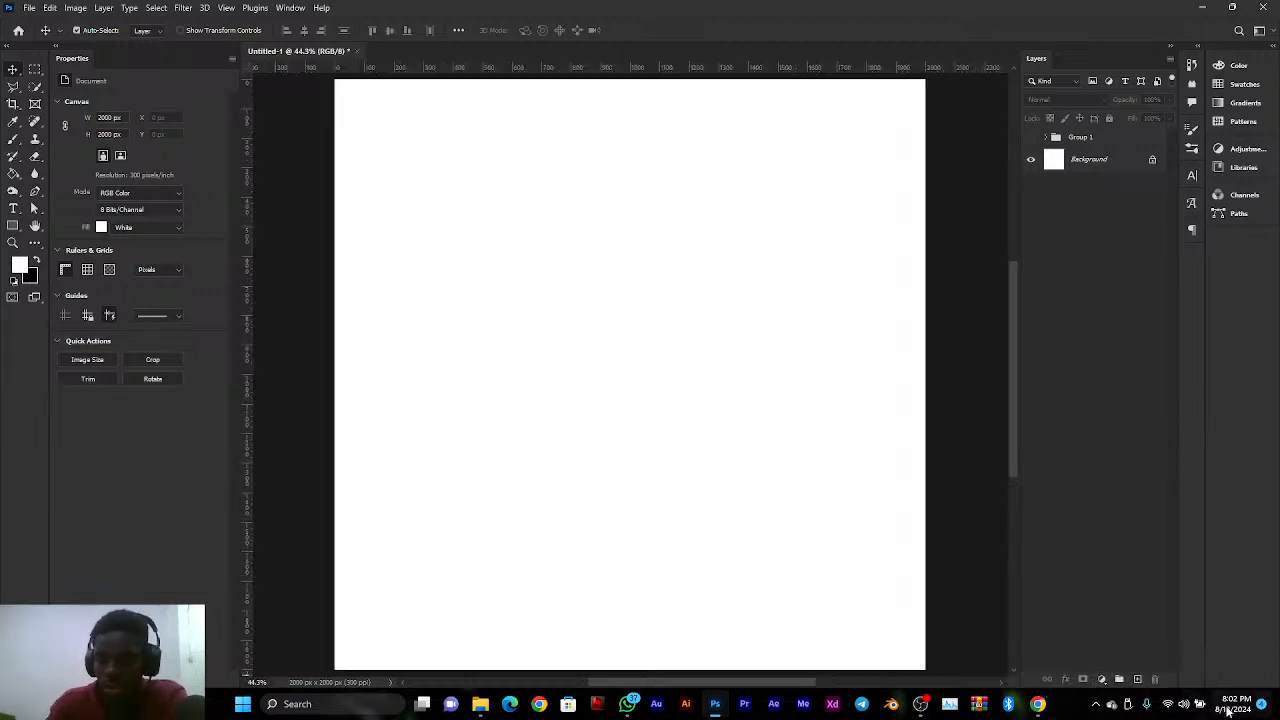
click(1101, 679)
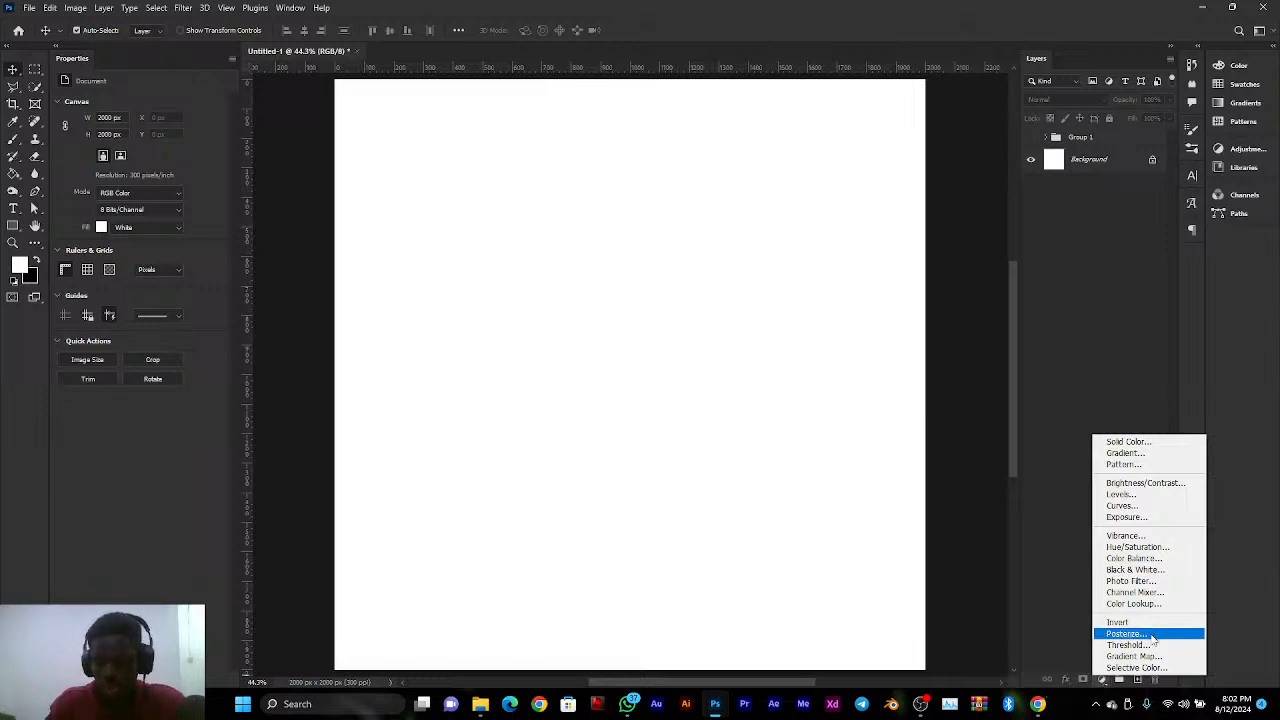
click(1140, 443)
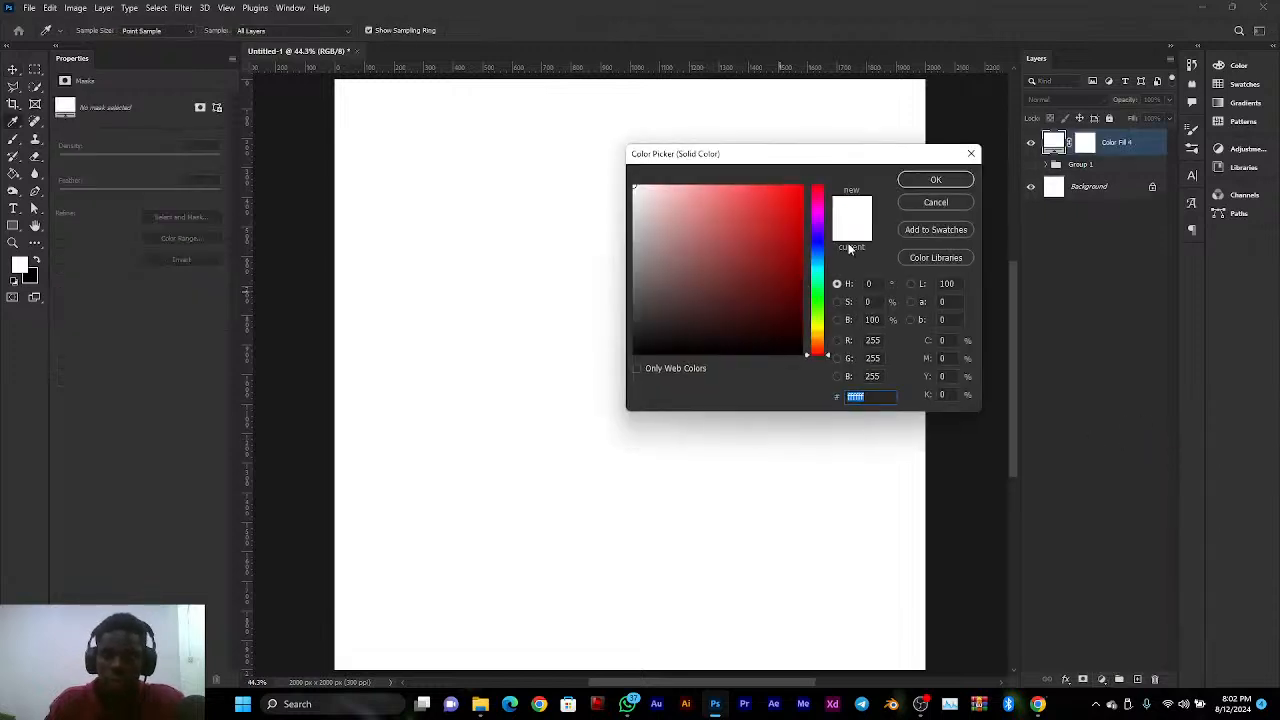
mouse_move(789, 235)
mouse_down()
mouse_move(816, 241)
mouse_move(815, 357)
mouse_up()
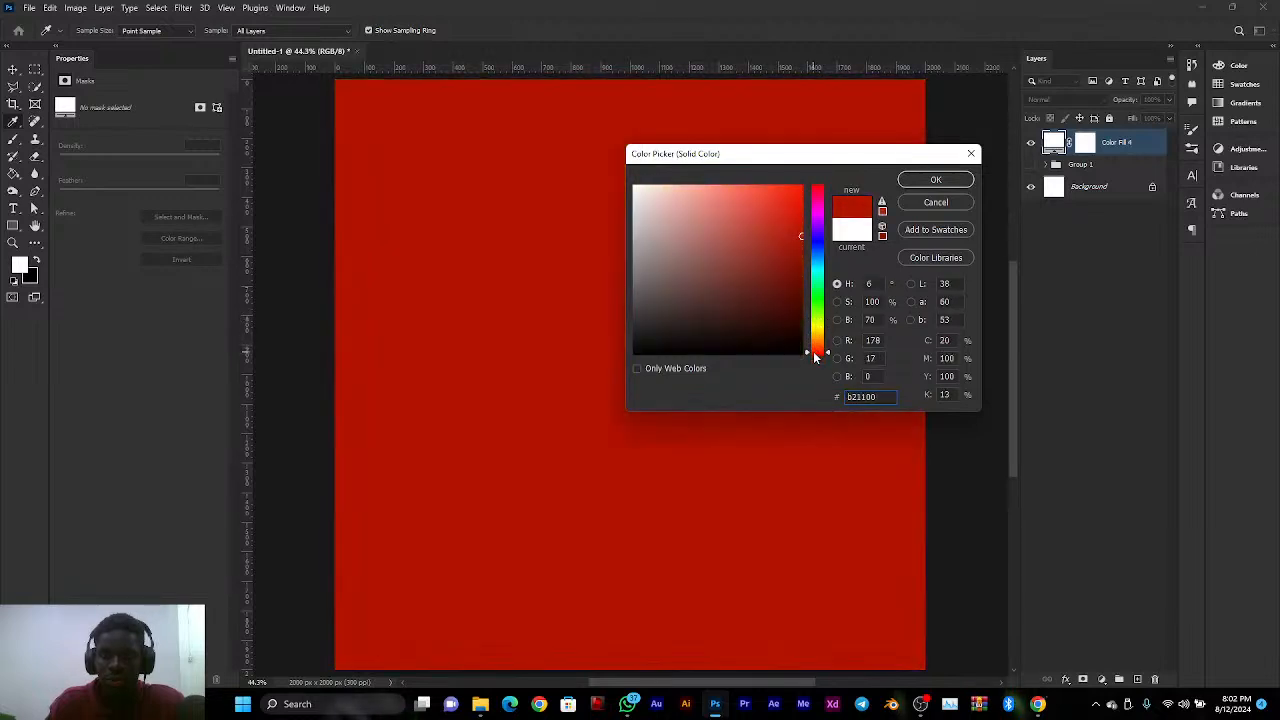
drag(791, 263, 801, 259)
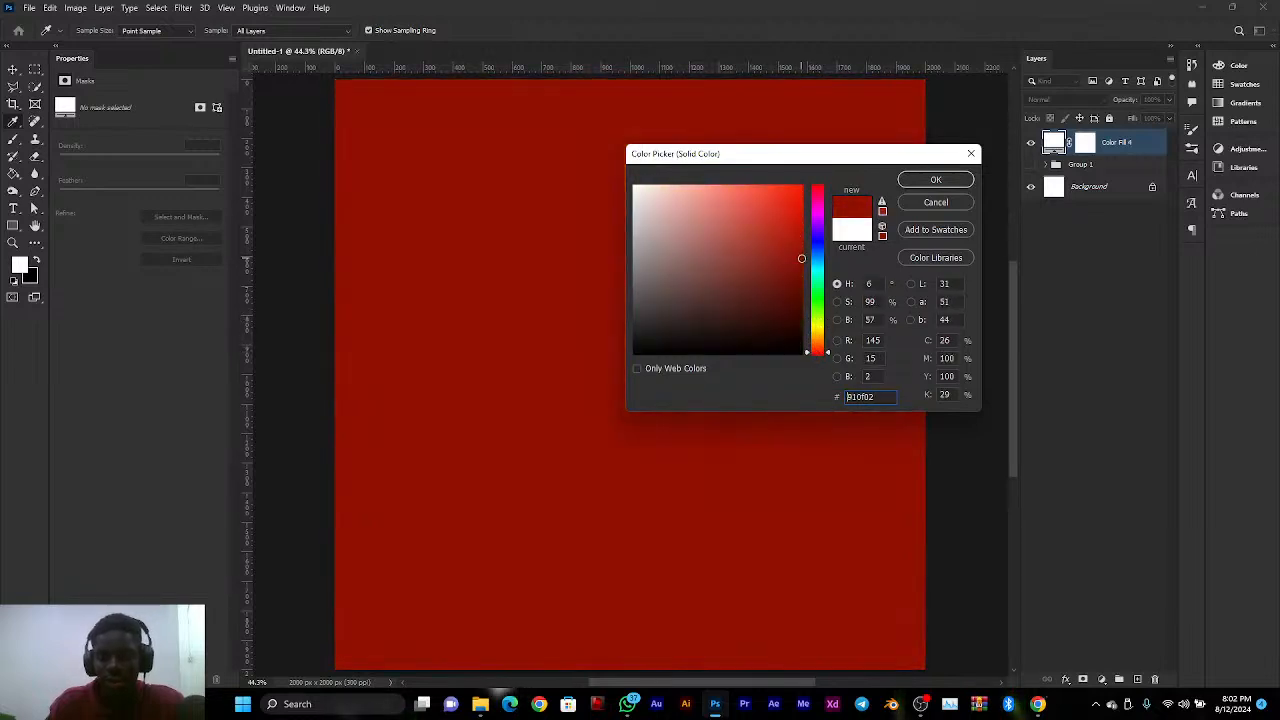
click(926, 185)
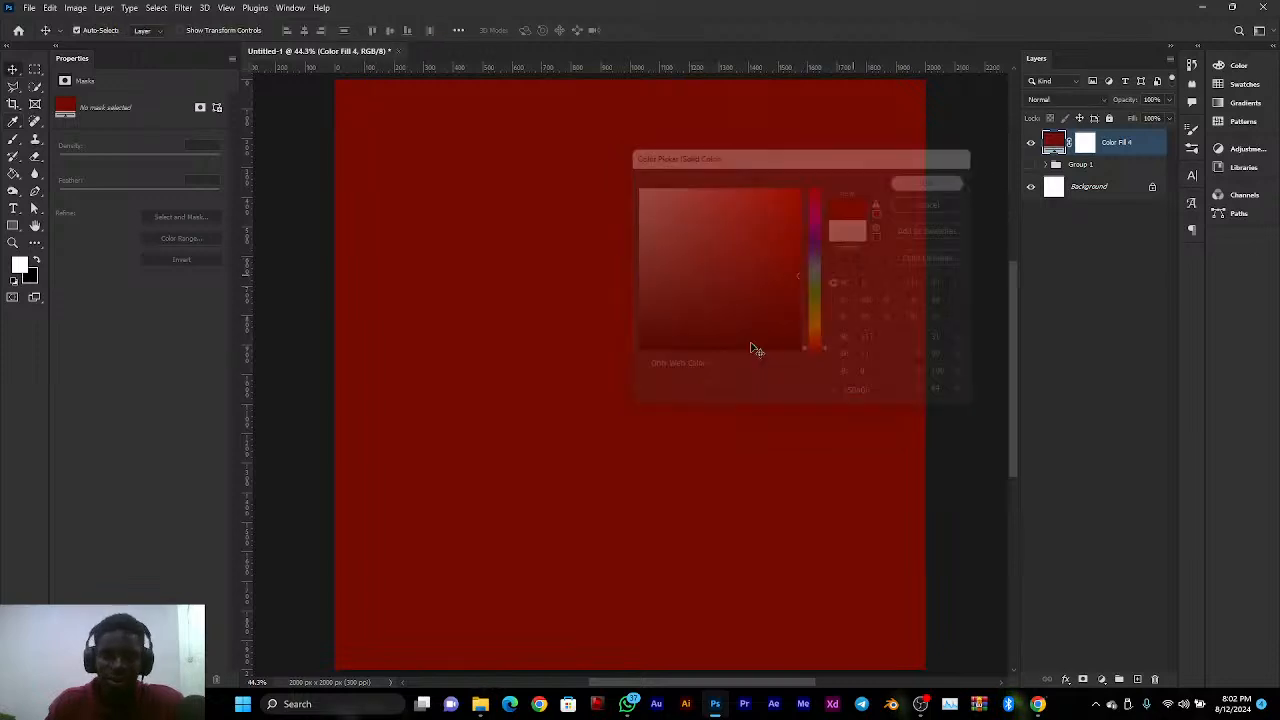
scroll(590, 400, down, 1)
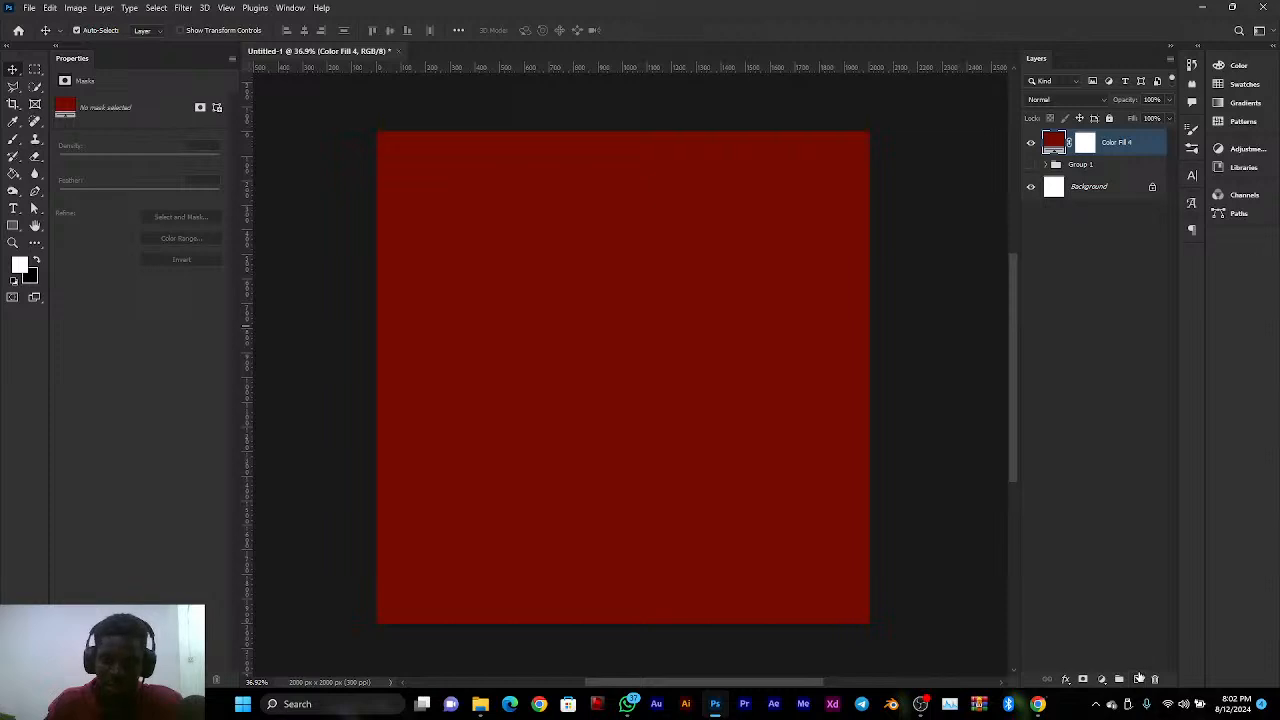
Add an empty layer above the red fill and set the Brush tool's foreground colour to golden yellow #ffd200
click(1137, 679)
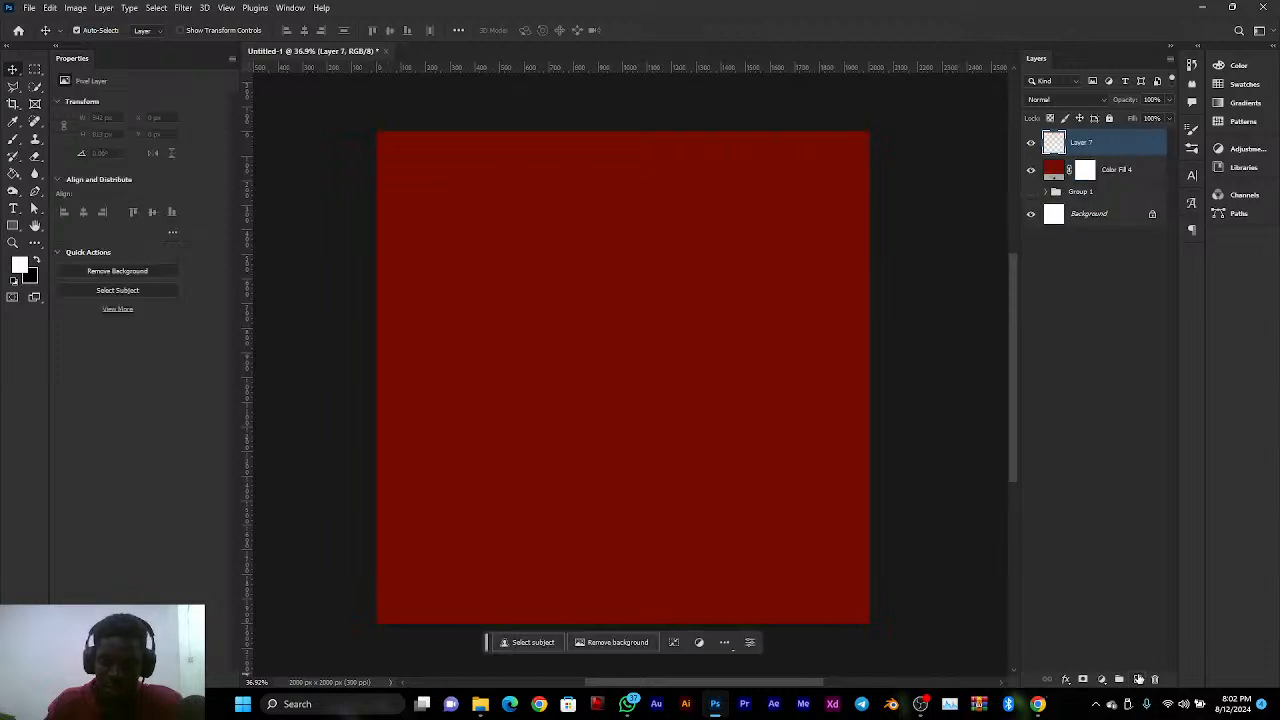
click(14, 139)
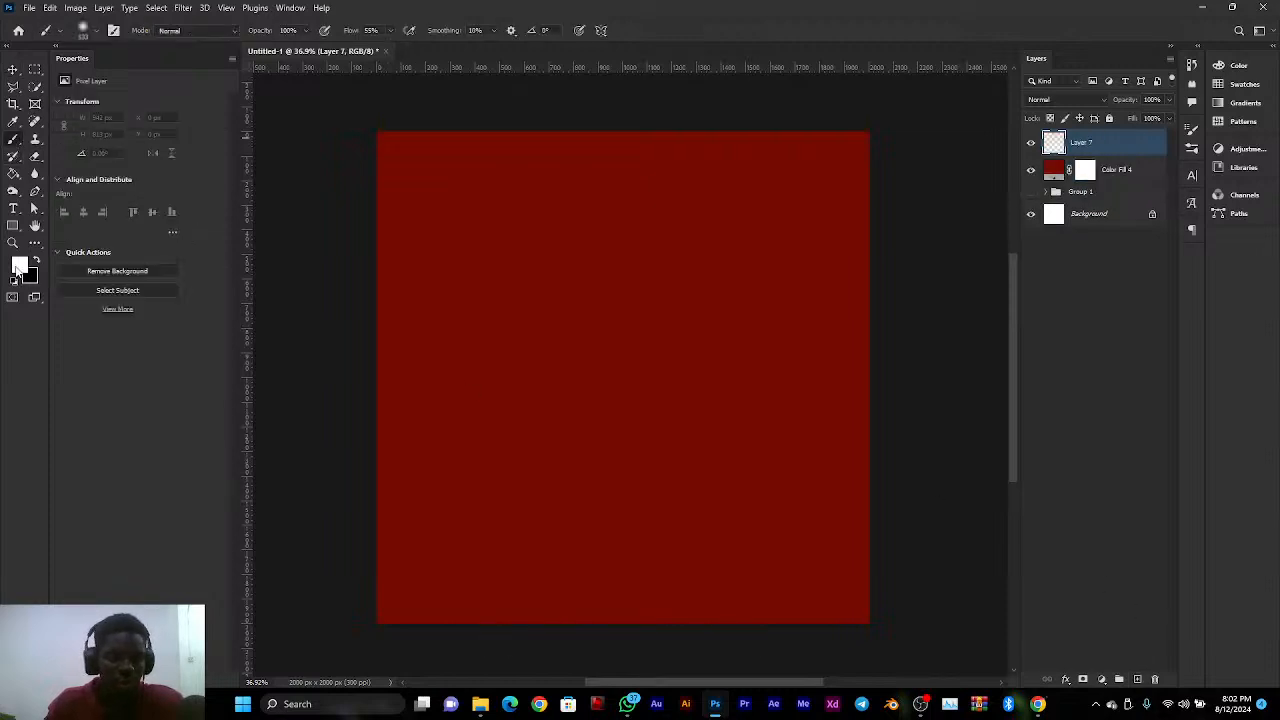
click(19, 266)
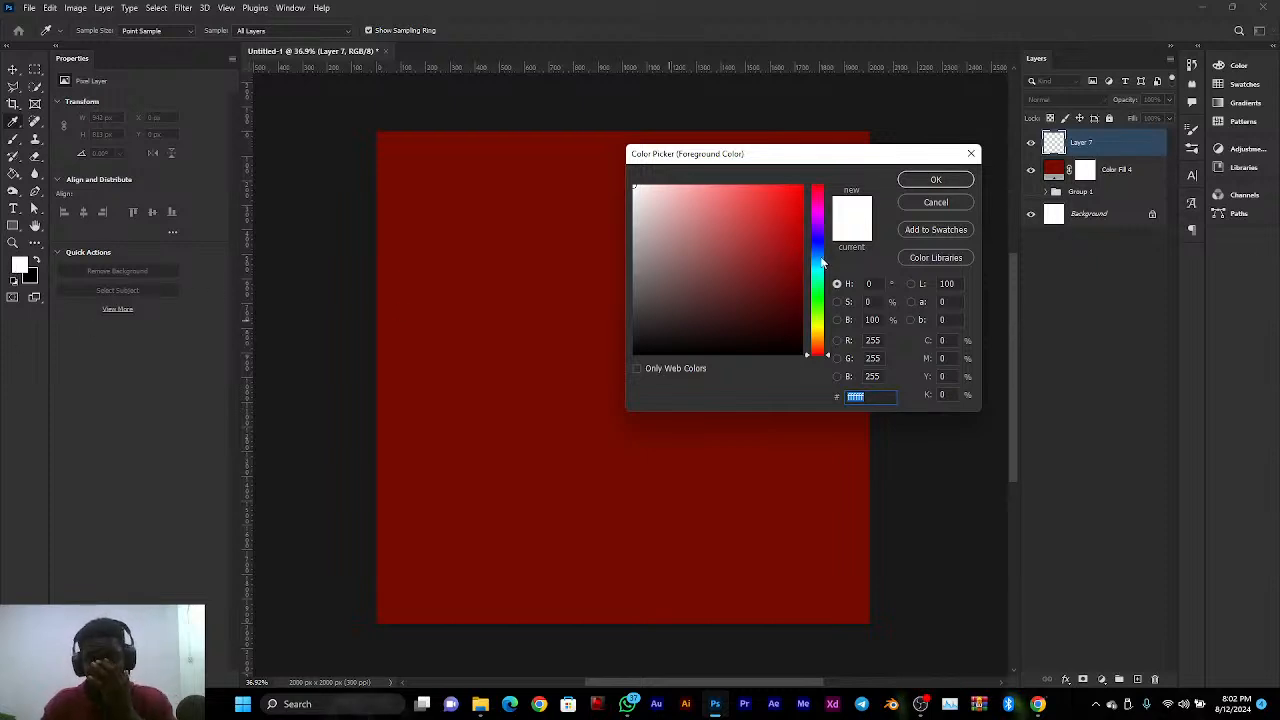
drag(824, 268, 827, 332)
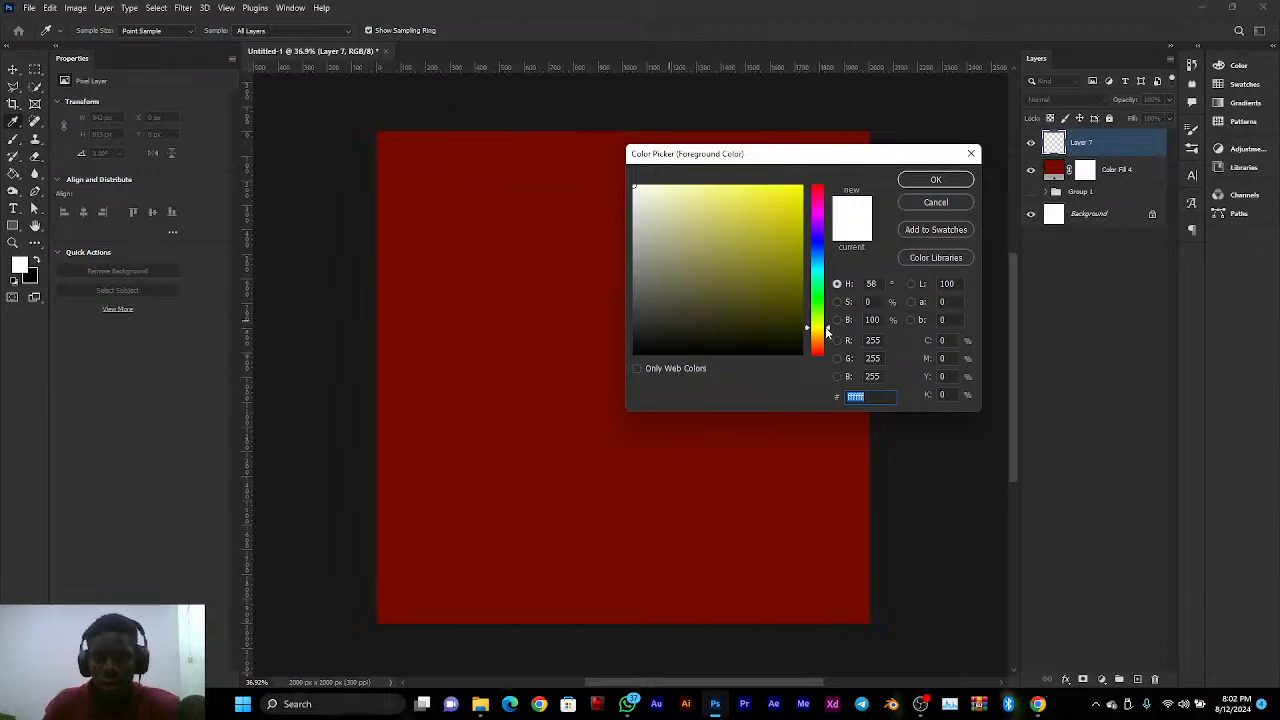
text(fff600)
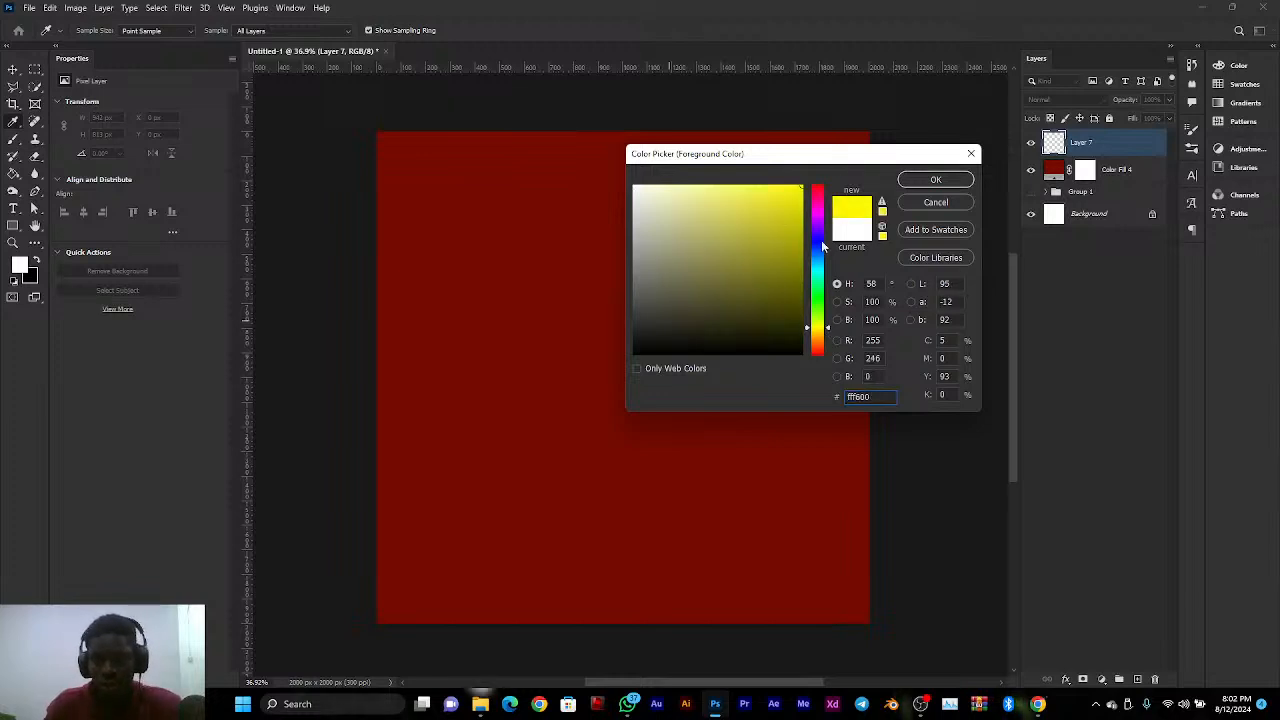
click(818, 332)
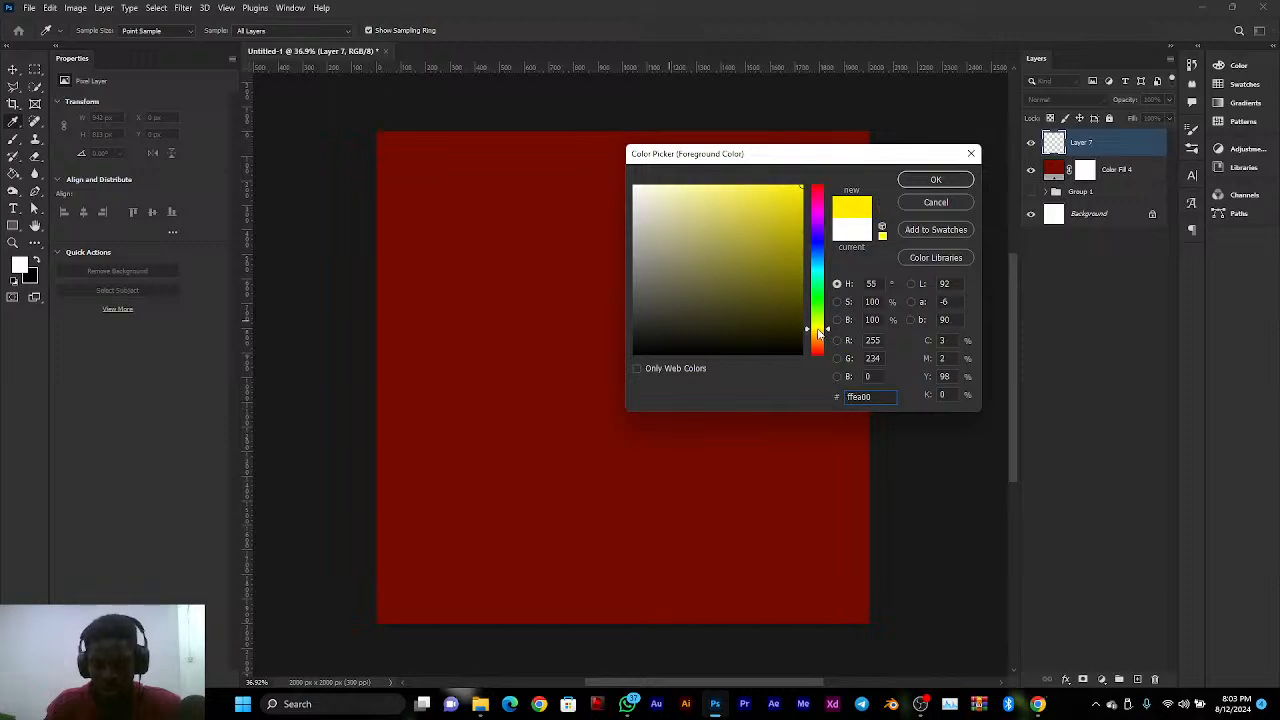
click(818, 334)
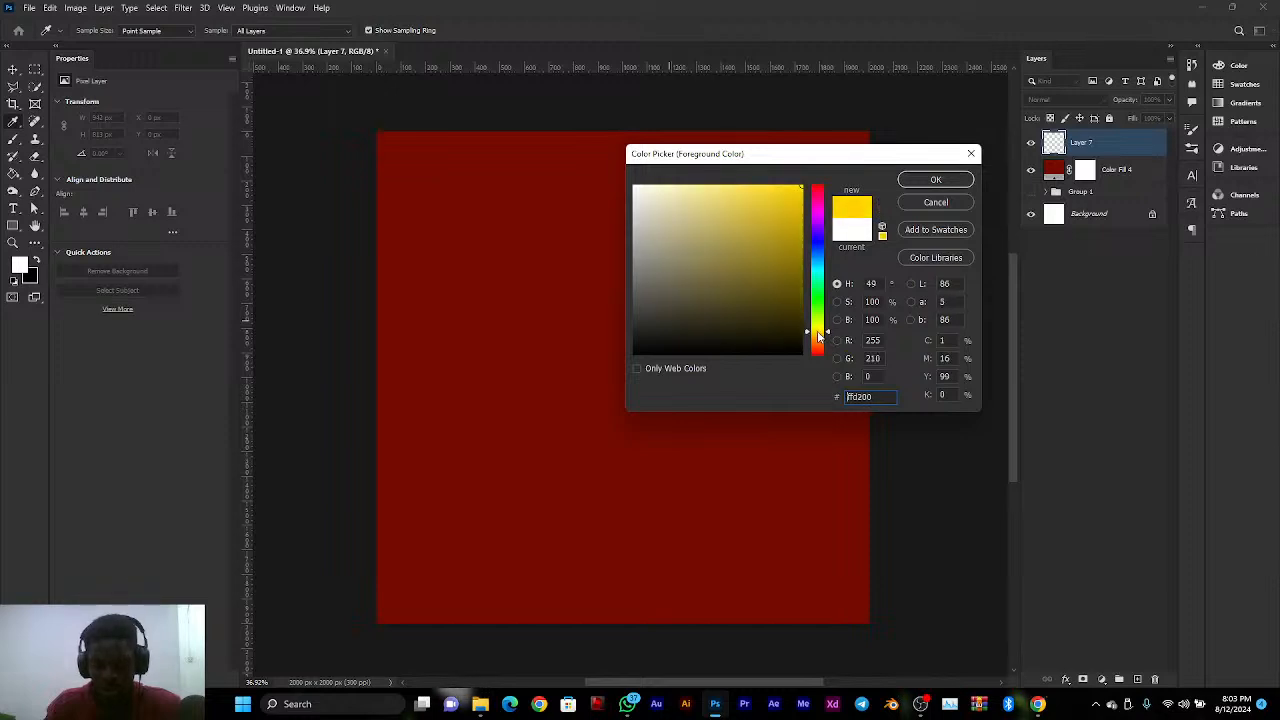
click(935, 182)
key(b)
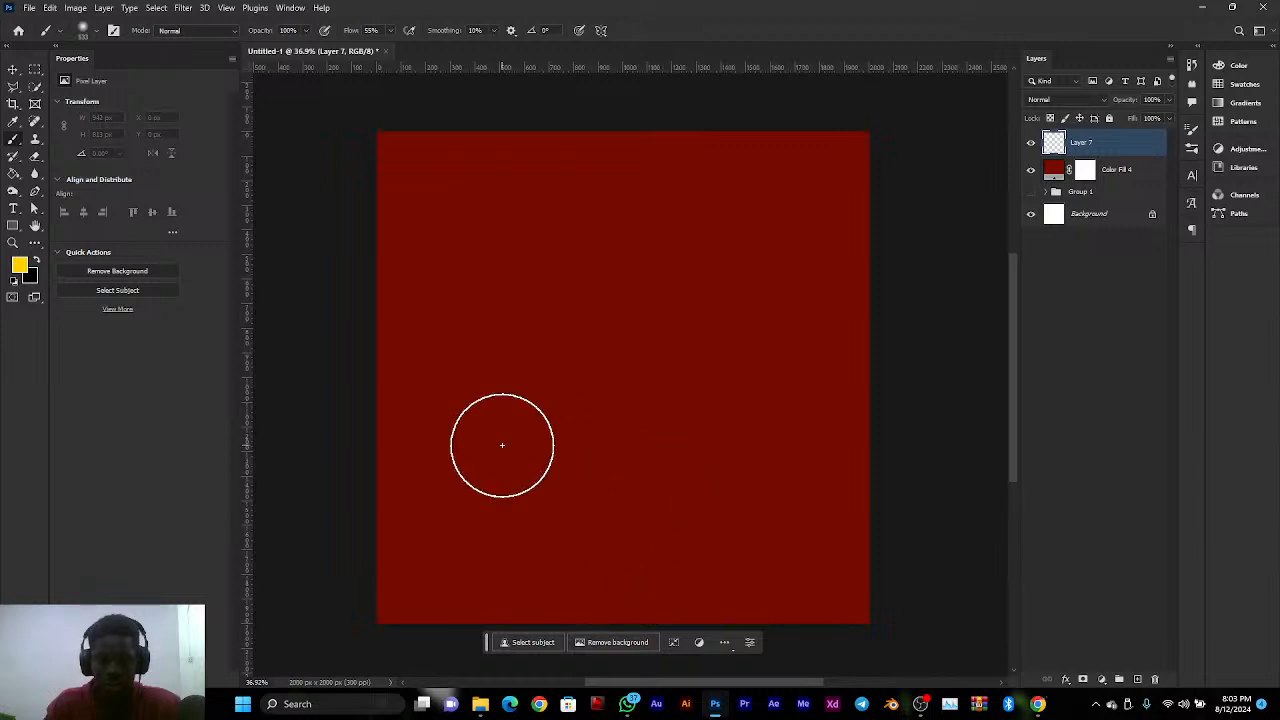
Enlarge the brush tip to about three quarters of the canvas width
scroll(626, 446, down, 4)
scroll(626, 446, up, 4)
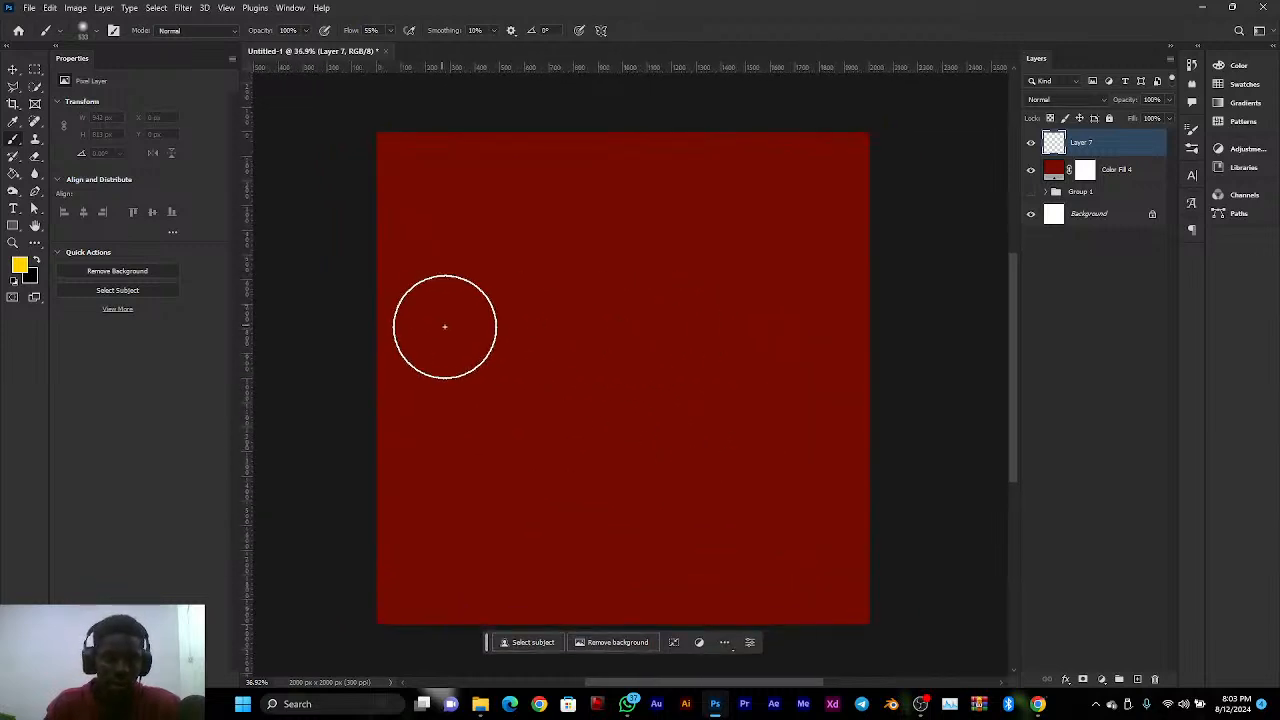
mouse_move(509, 346)
mouse_down()
mouse_move(562, 352)
mouse_move(570, 368)
mouse_move(631, 365)
mouse_move(656, 336)
mouse_up()
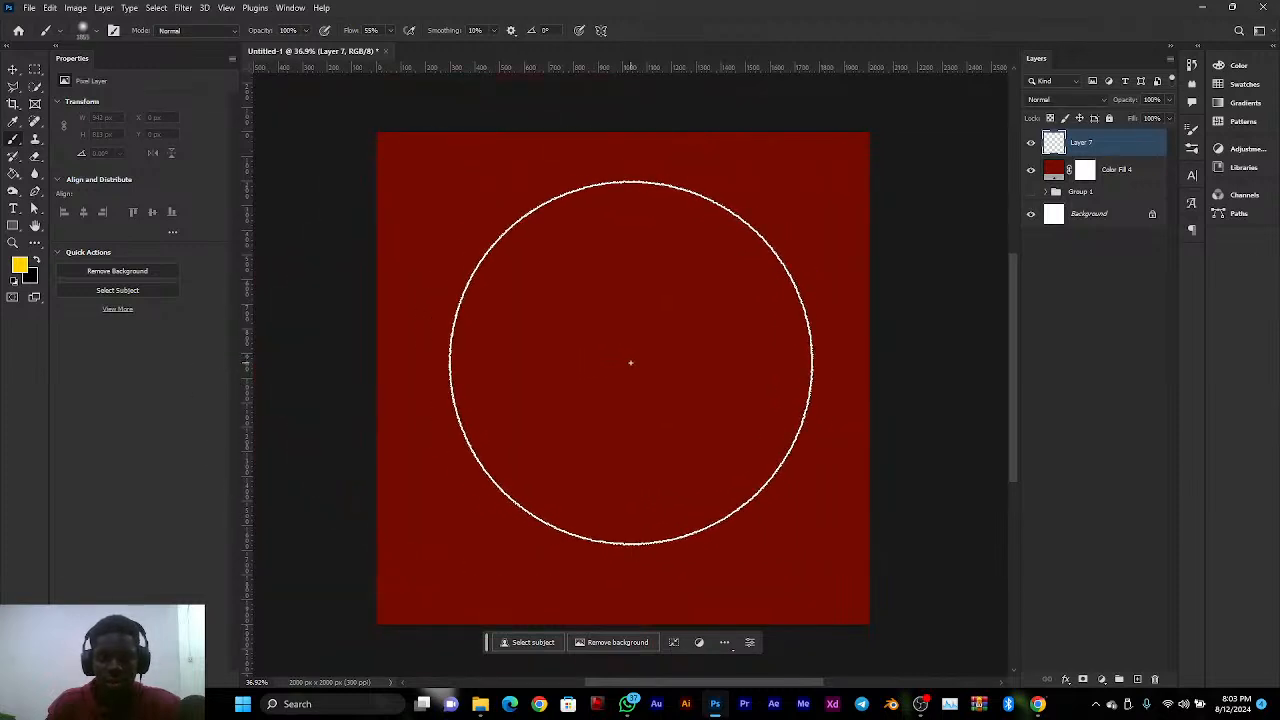
click(608, 365)
click(610, 357)
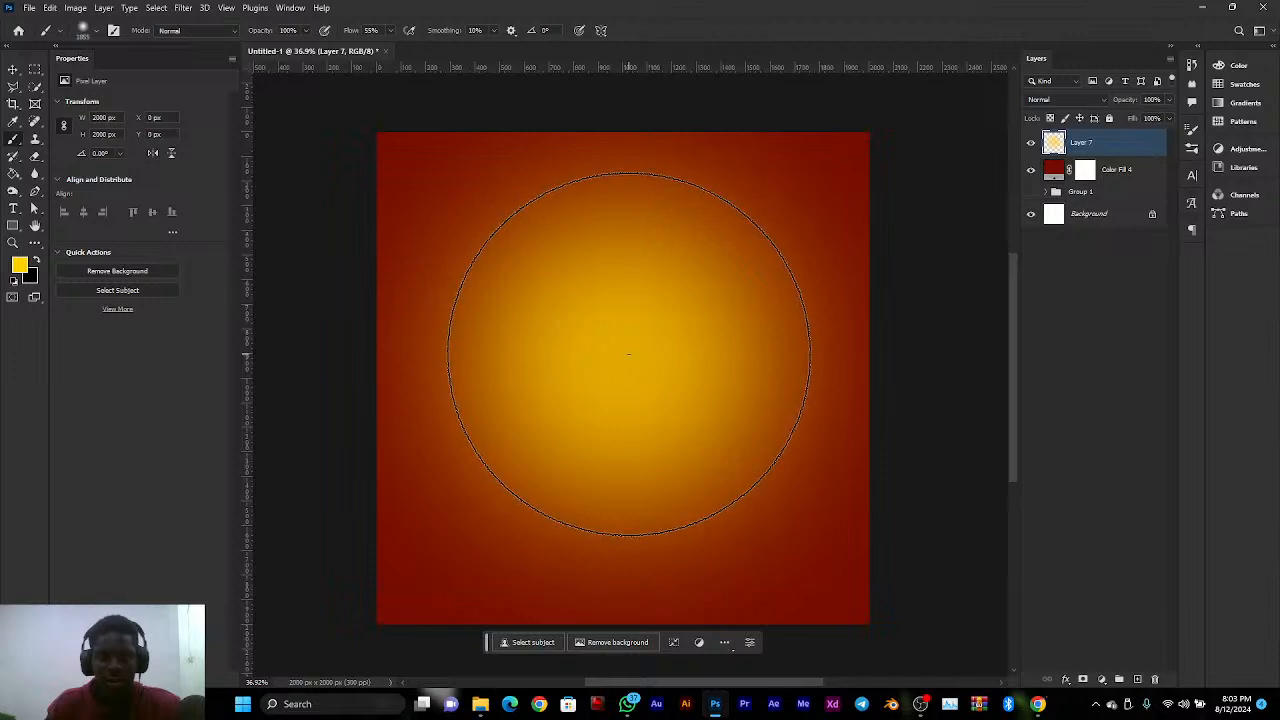
key(ctrl+z)
key(ctrl+z)
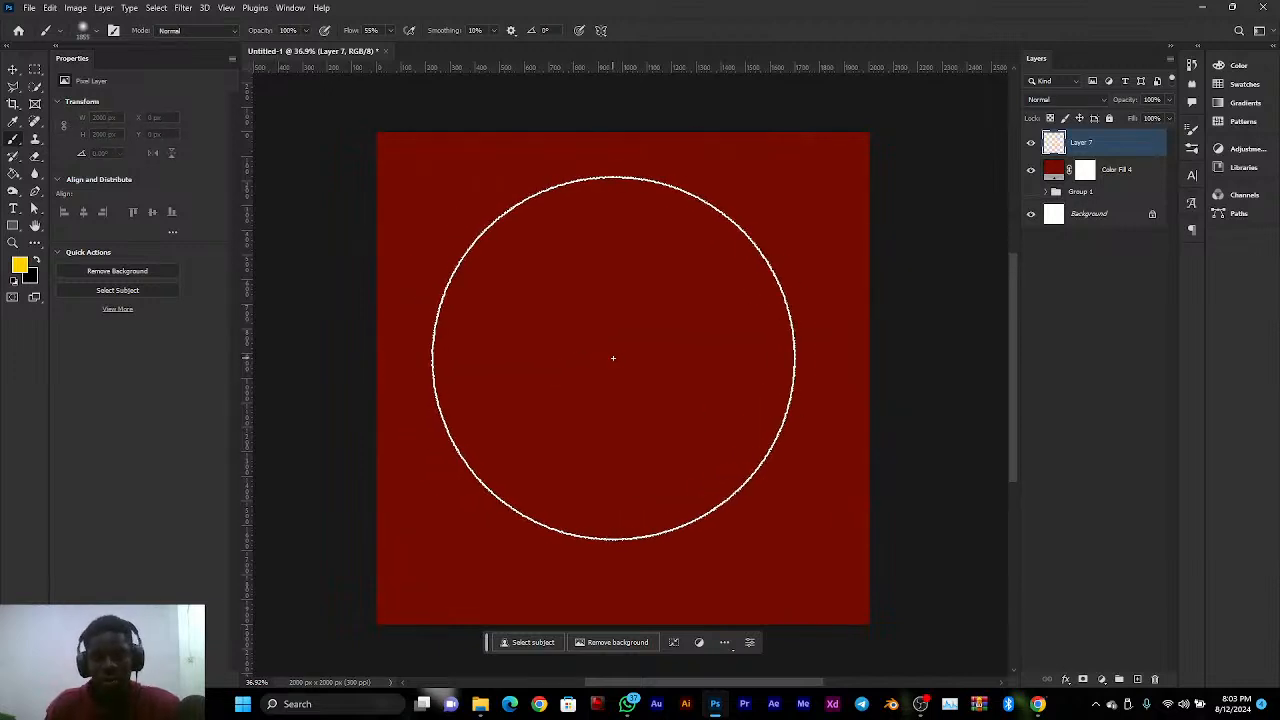
Paint a single soft golden yellow dab at the canvas centre as a glow on the empty layer above the red fill
click(626, 357)
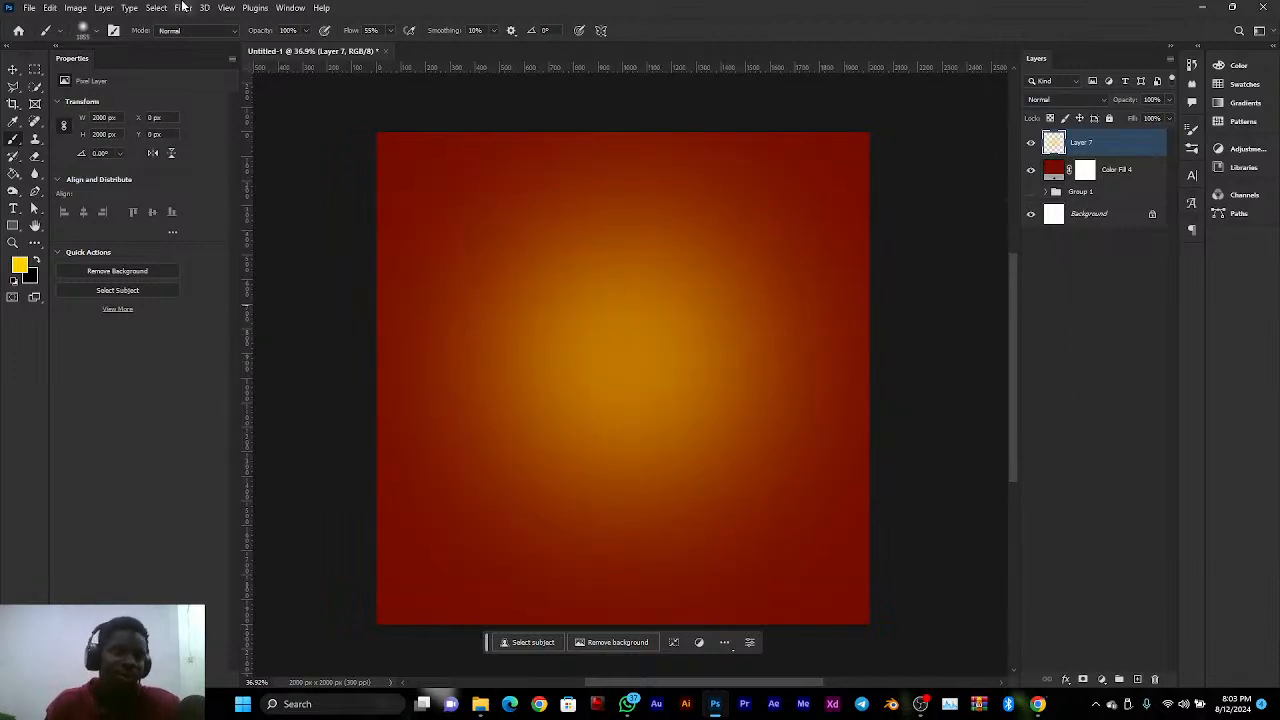
key(v)
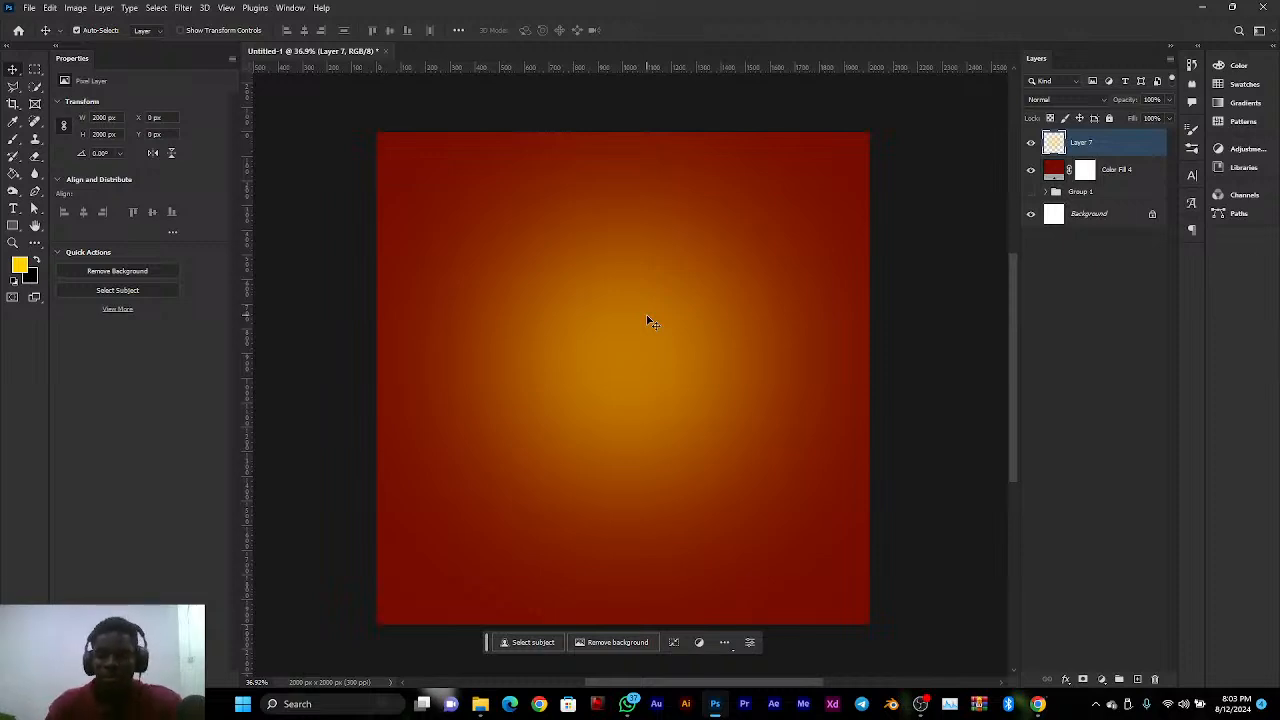
Add an empty layer above the glow layer and switch to the Mixer Brush tool
click(1138, 679)
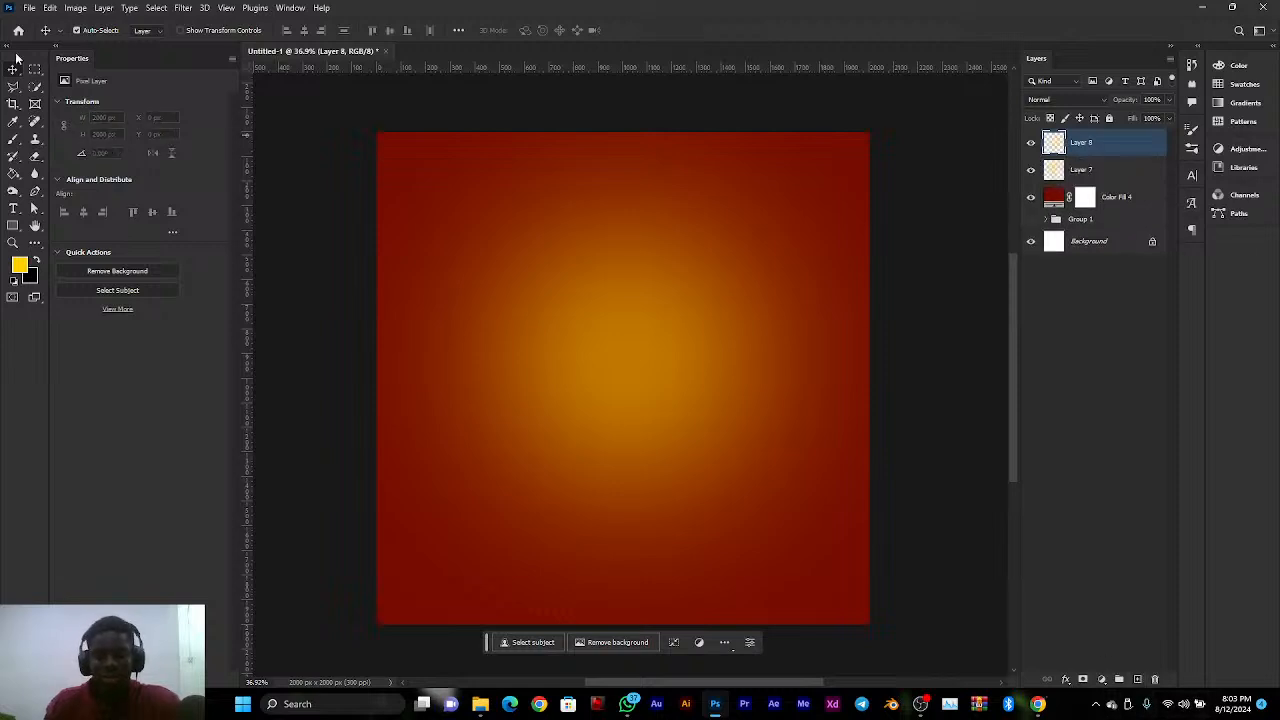
click(13, 138)
click(77, 177)
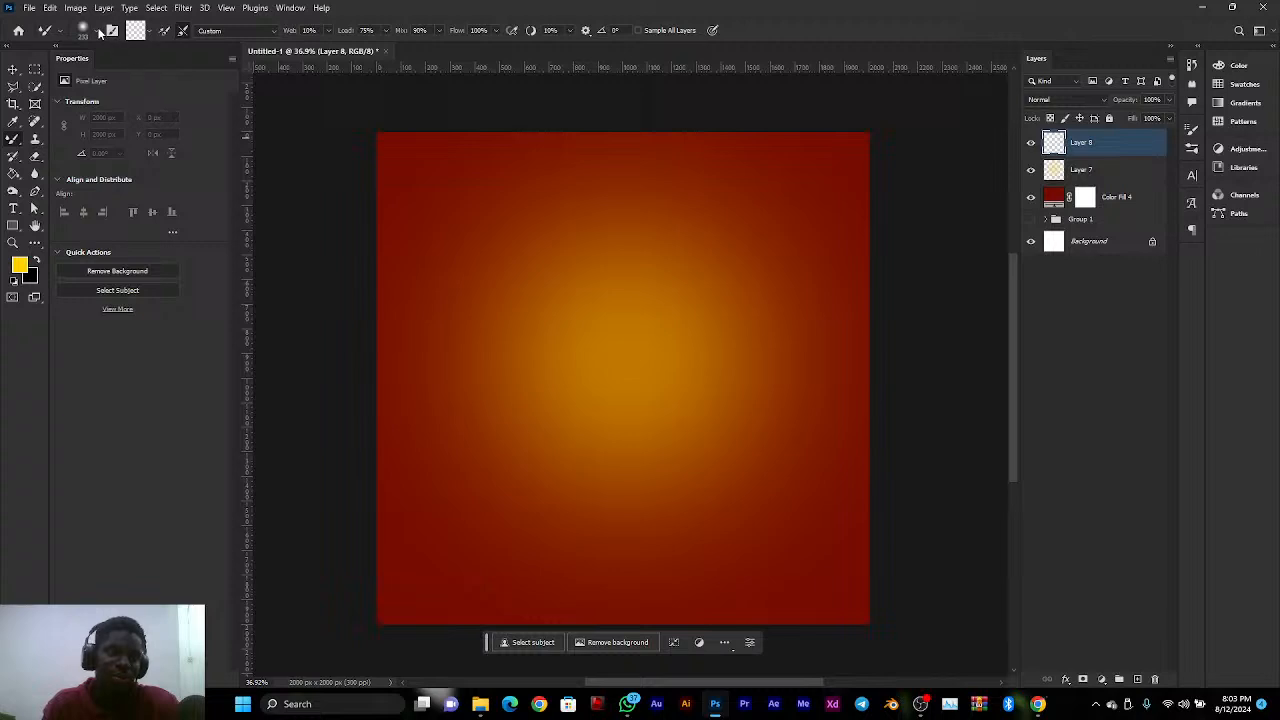
Enlarge the Mixer Brush tip to 1100 px
alt+right_click(481, 350)
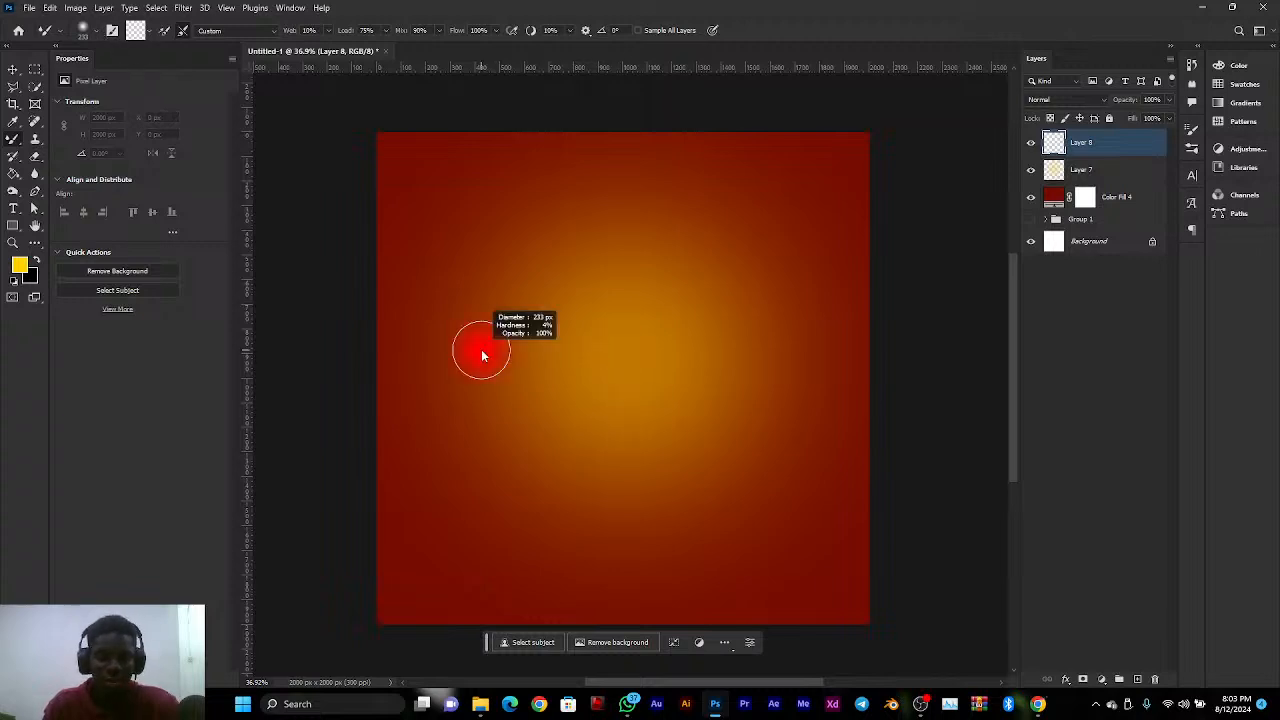
key(bracketright)
key(bracketright)
key(bracketright)
key(bracketright)
key(bracketright)
key(bracketright)
key(bracketright)
key(bracketright)
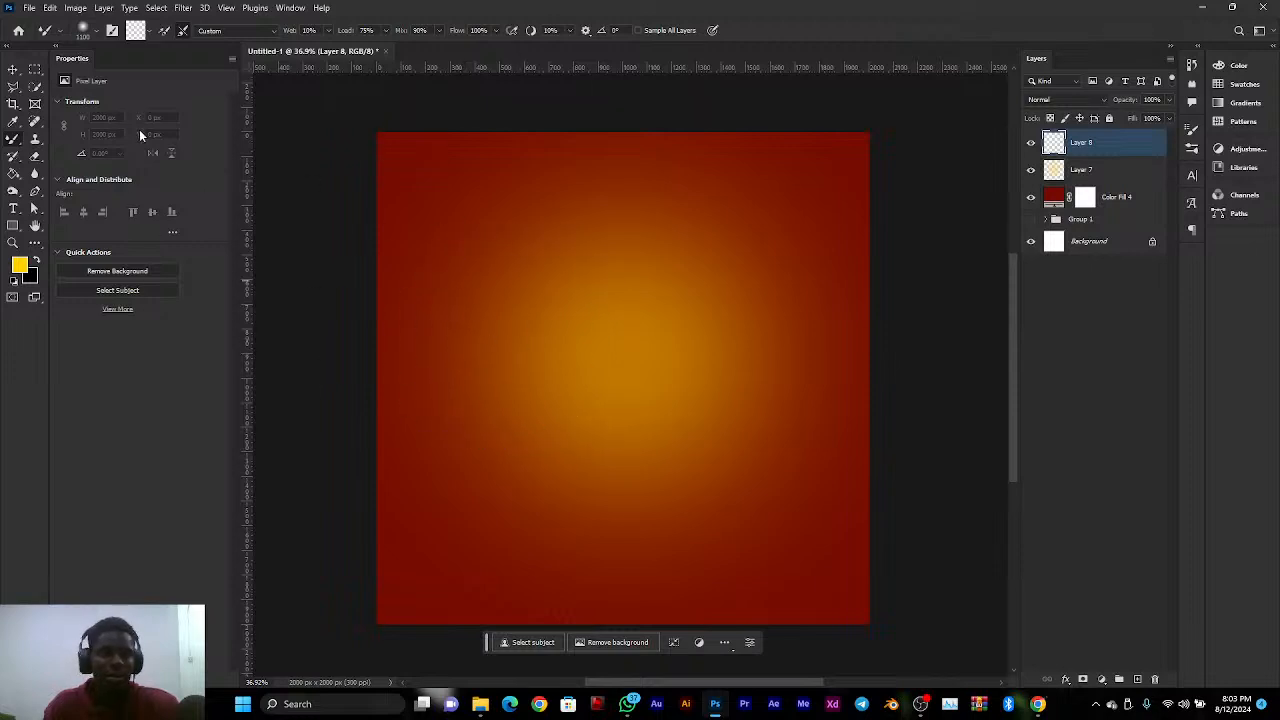
Clean the Mixer Brush so it carries no loaded paint, keeping the Custom blending combination
click(220, 33)
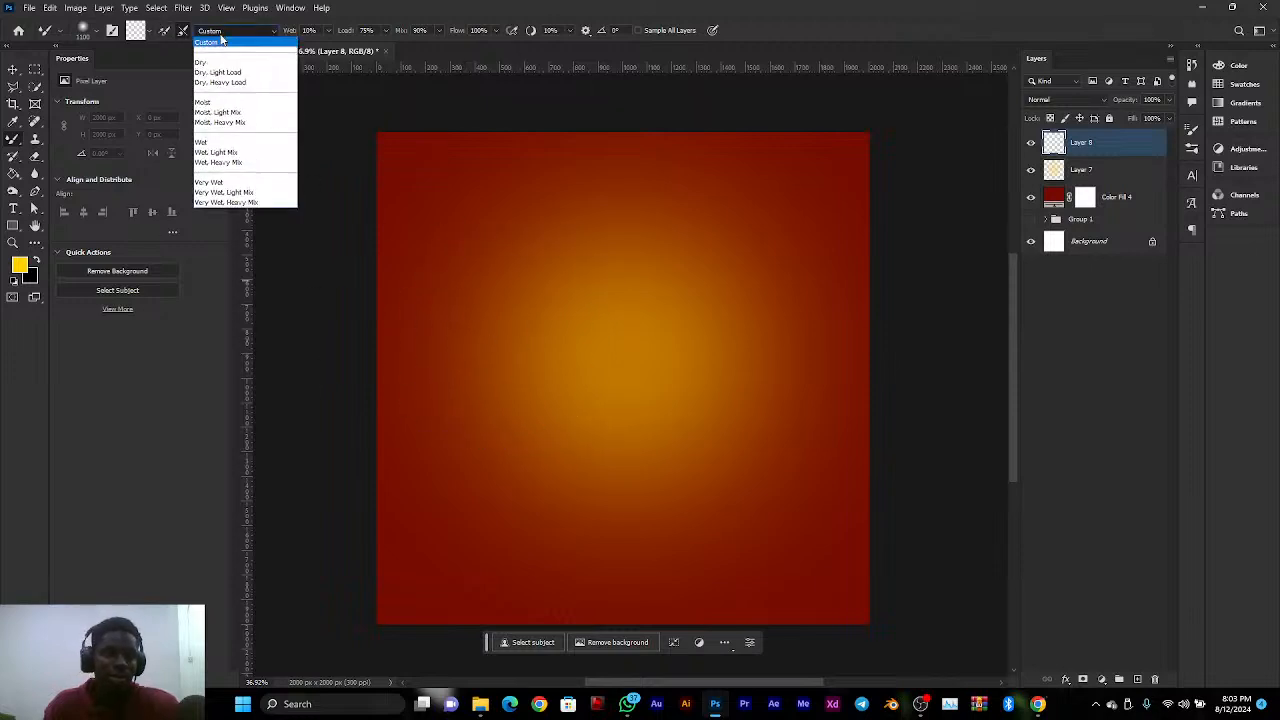
click(150, 33)
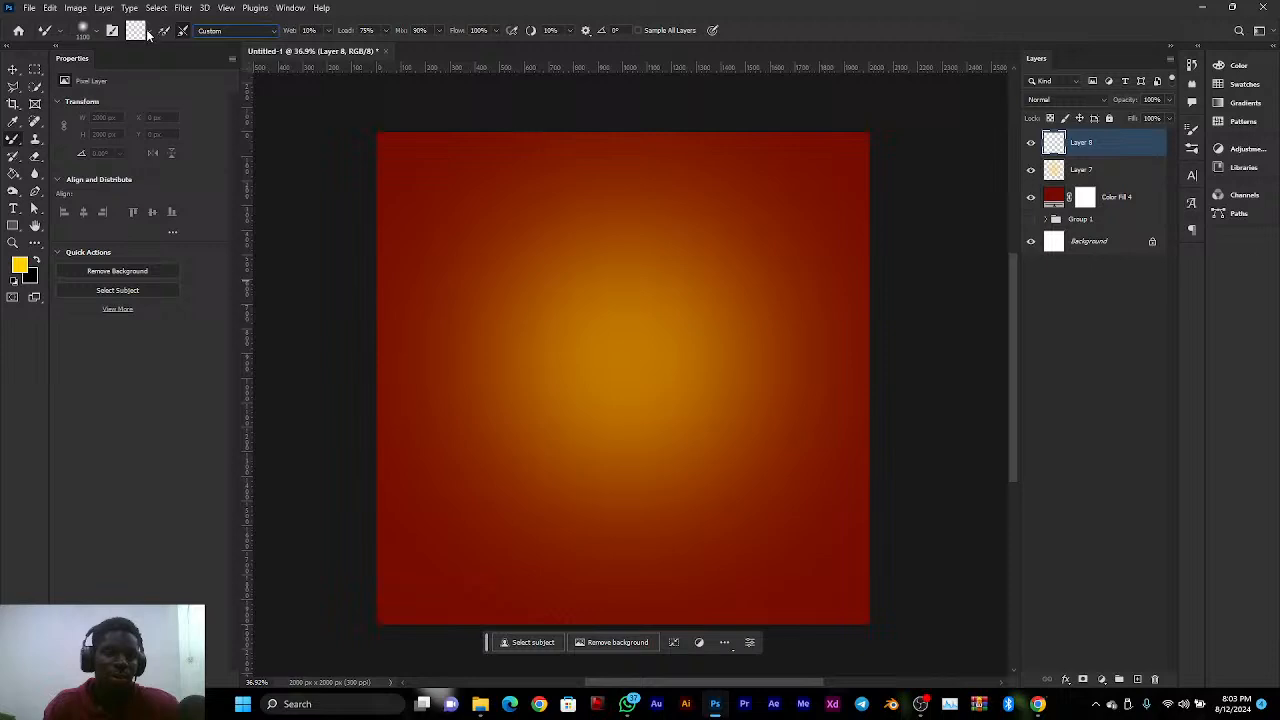
click(148, 34)
click(165, 54)
click(151, 32)
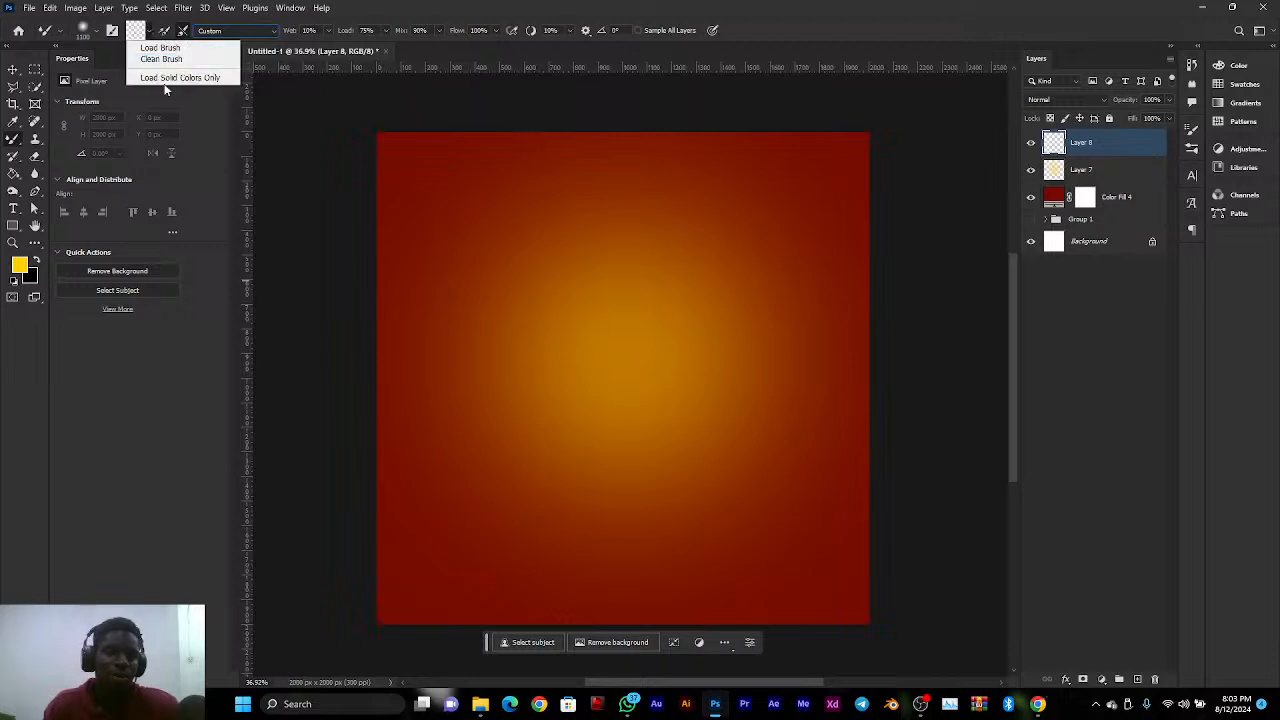
click(160, 58)
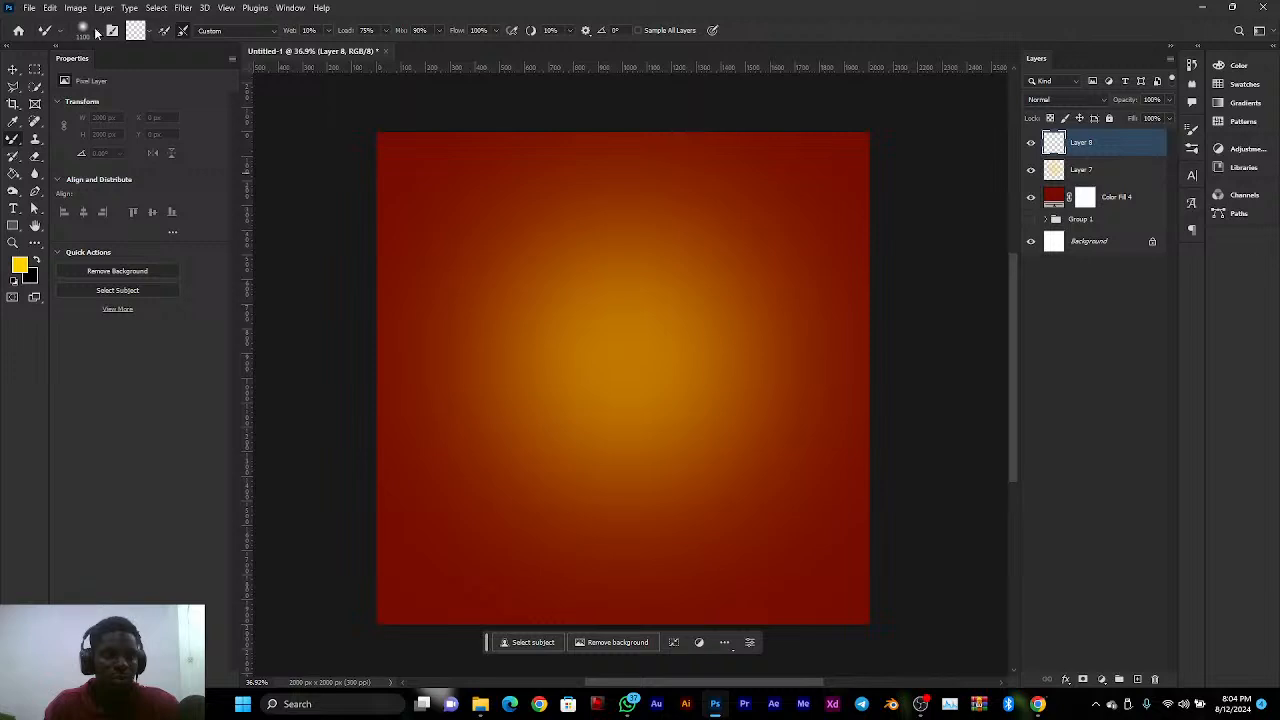
Set the Mixer Brush tip's hardness to 100% and its spacing to 1%
key(F5)
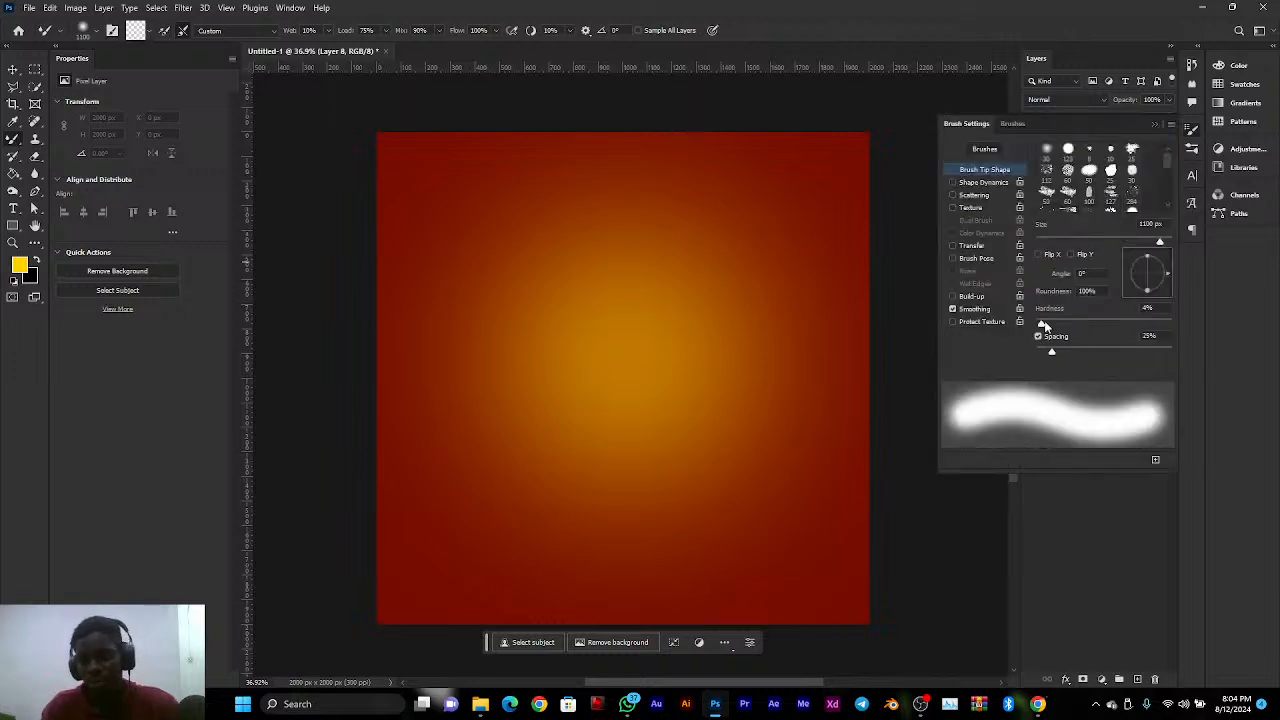
click(1155, 126)
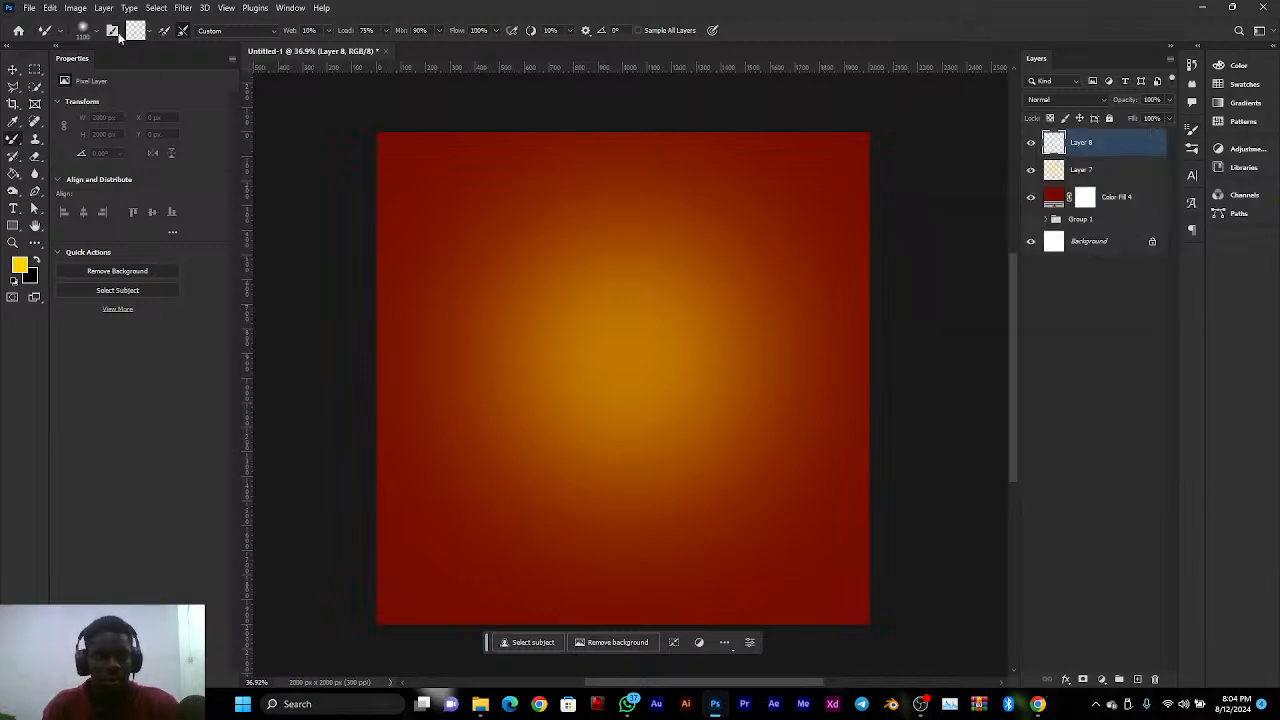
click(115, 31)
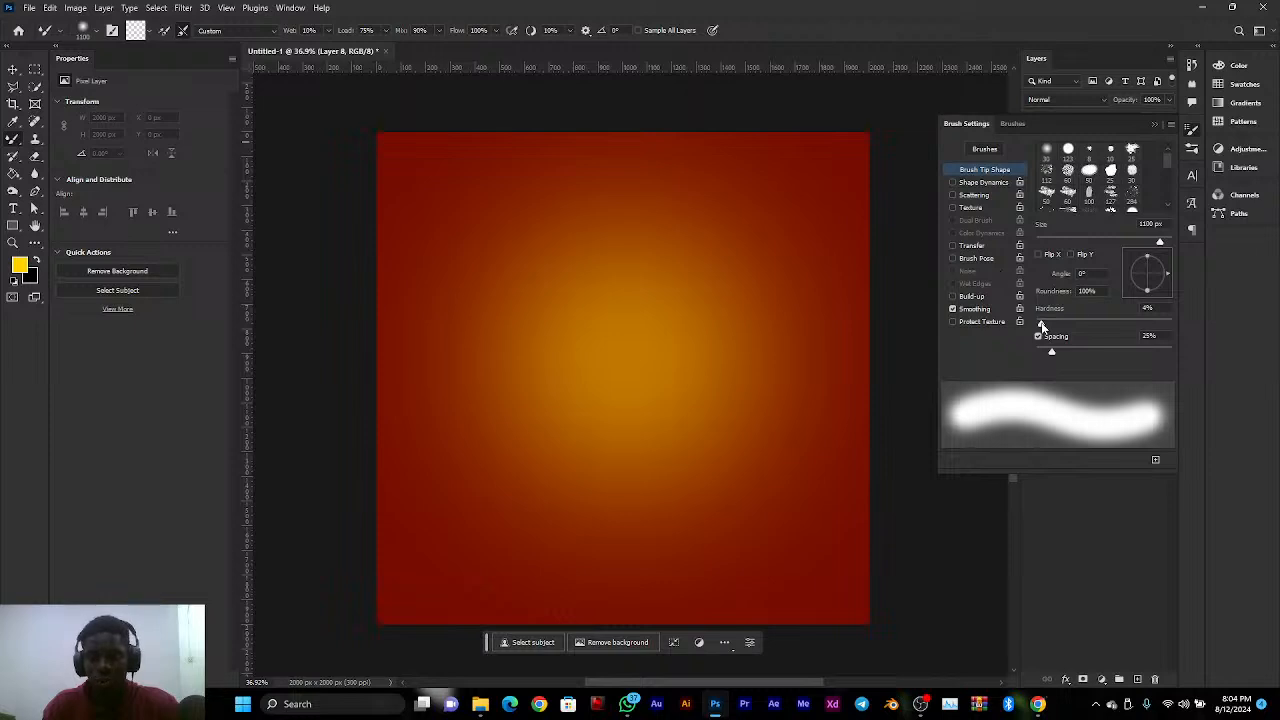
drag(1046, 326, 1184, 333)
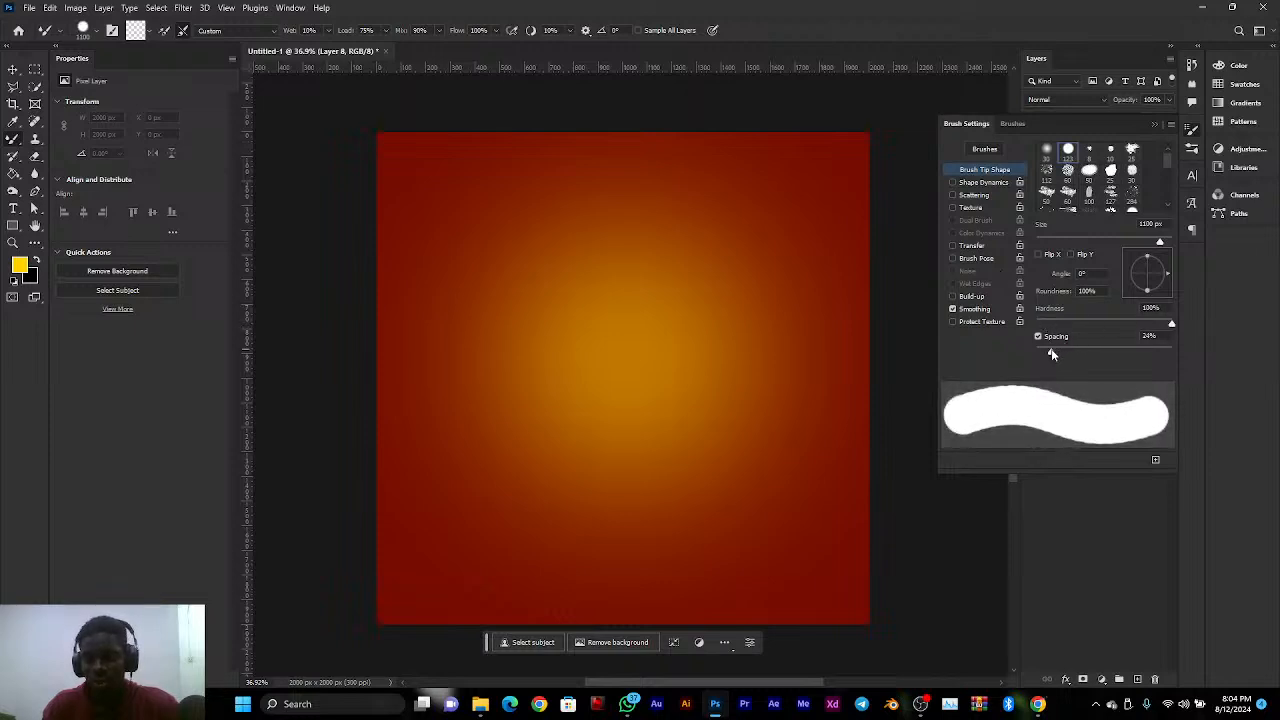
drag(1051, 350, 1010, 350)
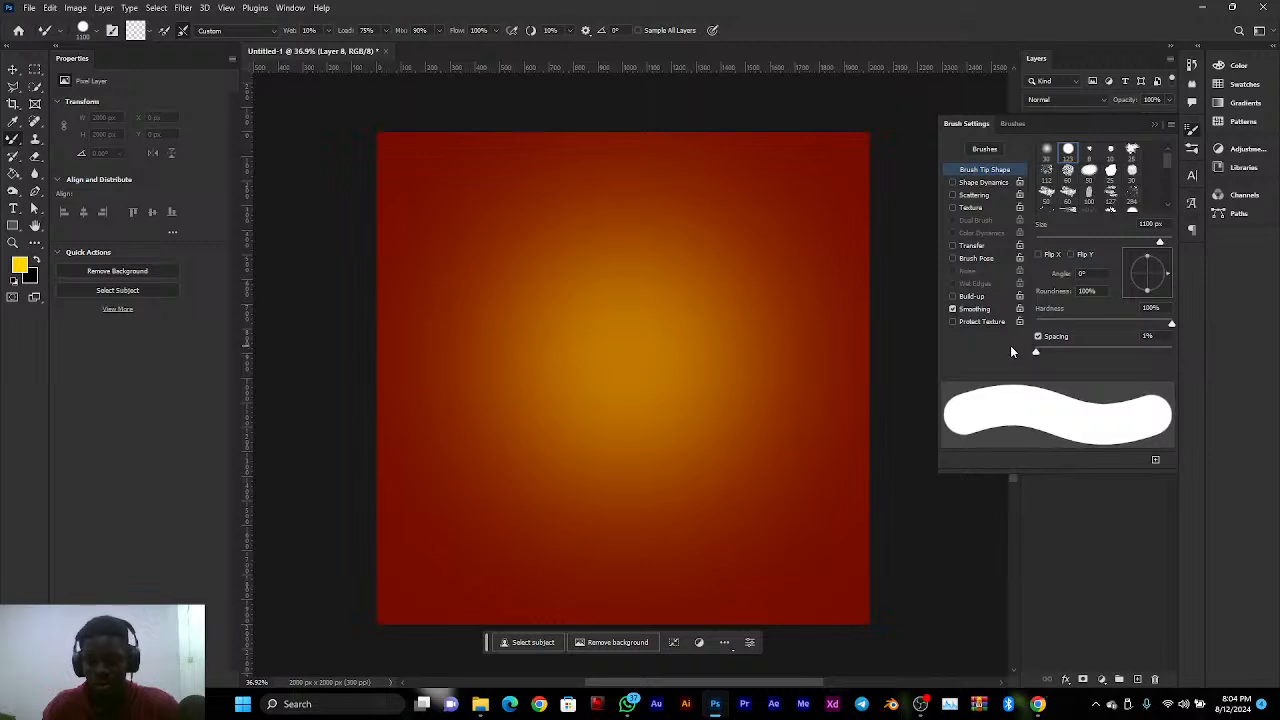
click(1155, 123)
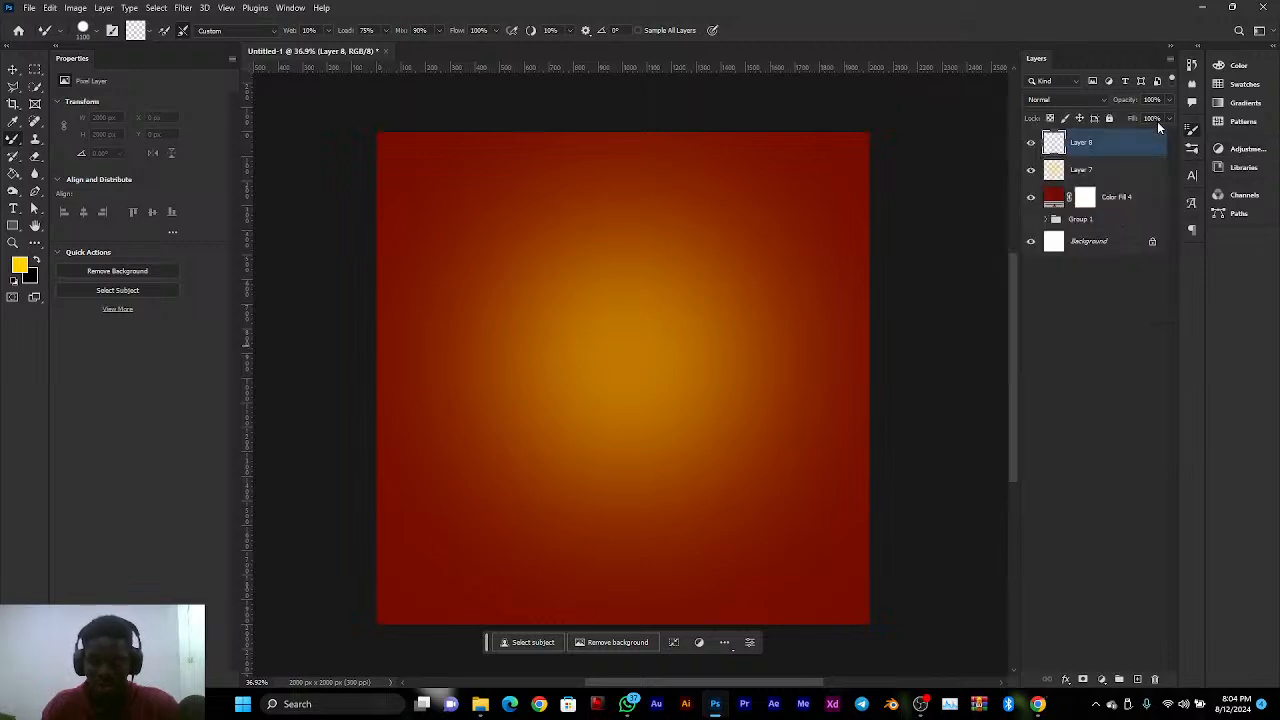
Resize the Mixer Brush tip to about 542 px
drag(761, 253, 683, 252)
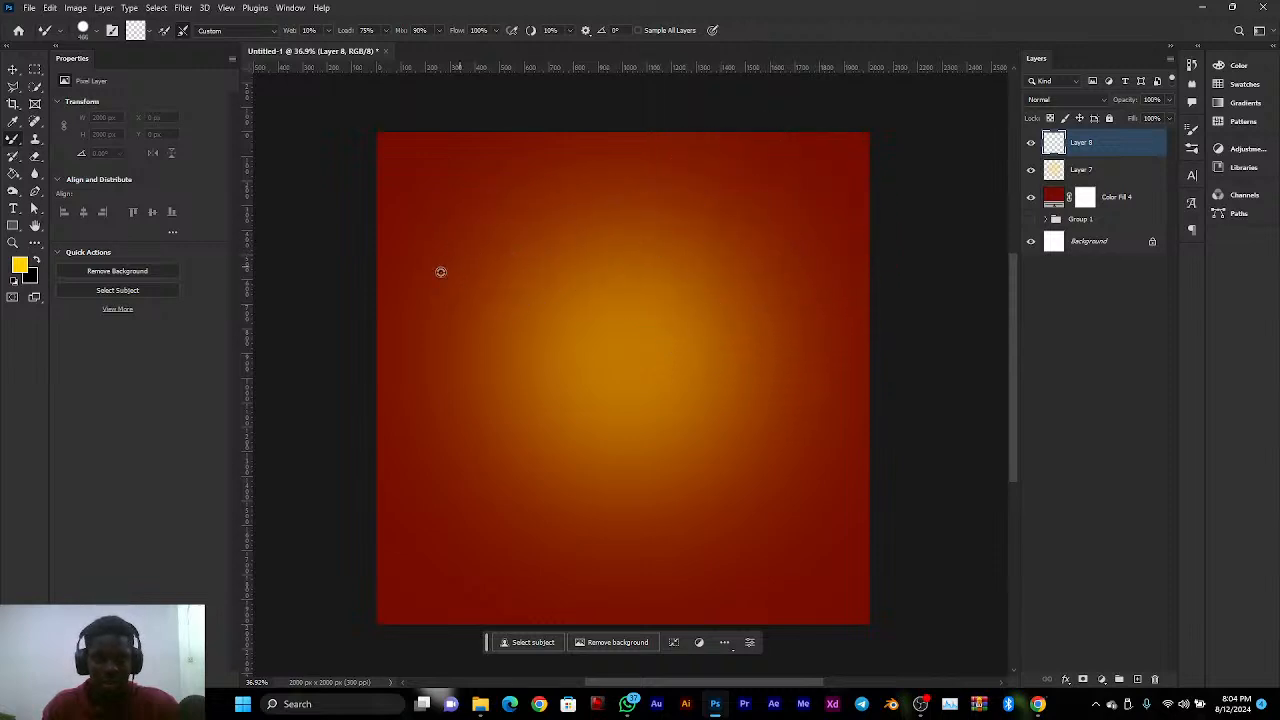
mouse_move(517, 194)
mouse_down()
mouse_move(620, 226)
mouse_move(468, 207)
mouse_move(515, 232)
mouse_up()
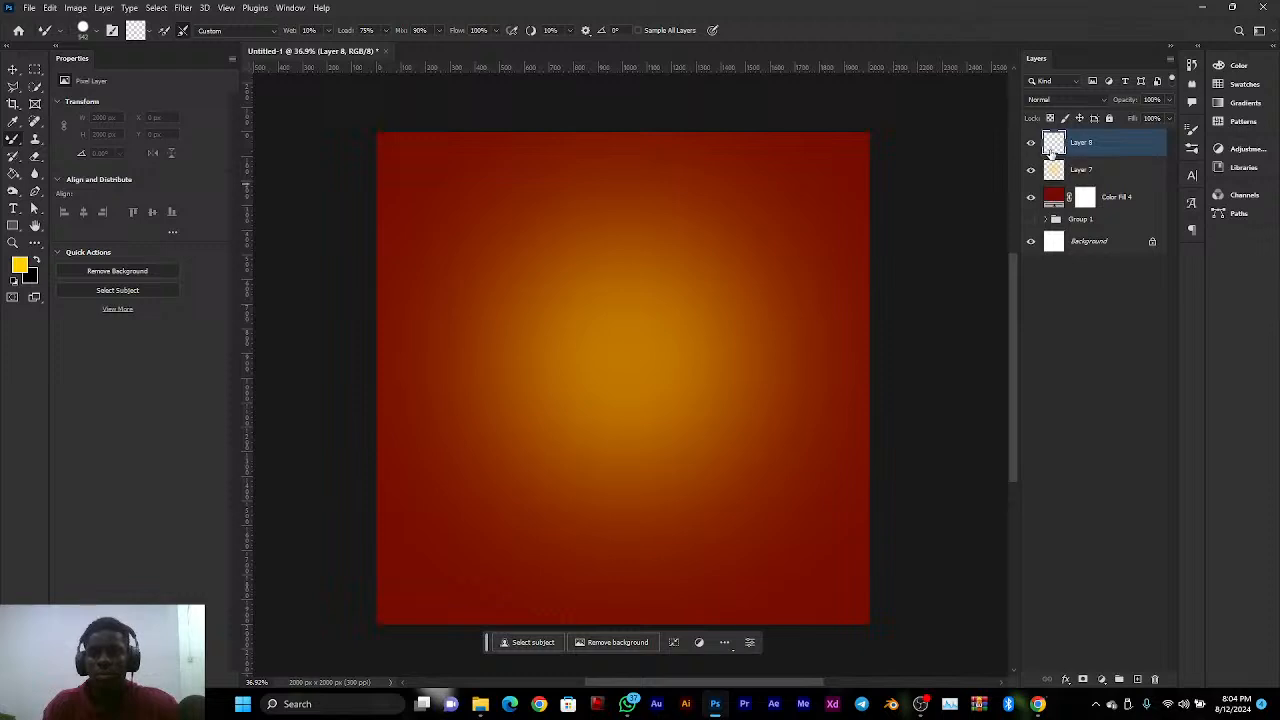
Replace the topmost layer with a new empty one and try a Mixer Brush stroke over the glow with Sample All Layers enabled
key(Delete)
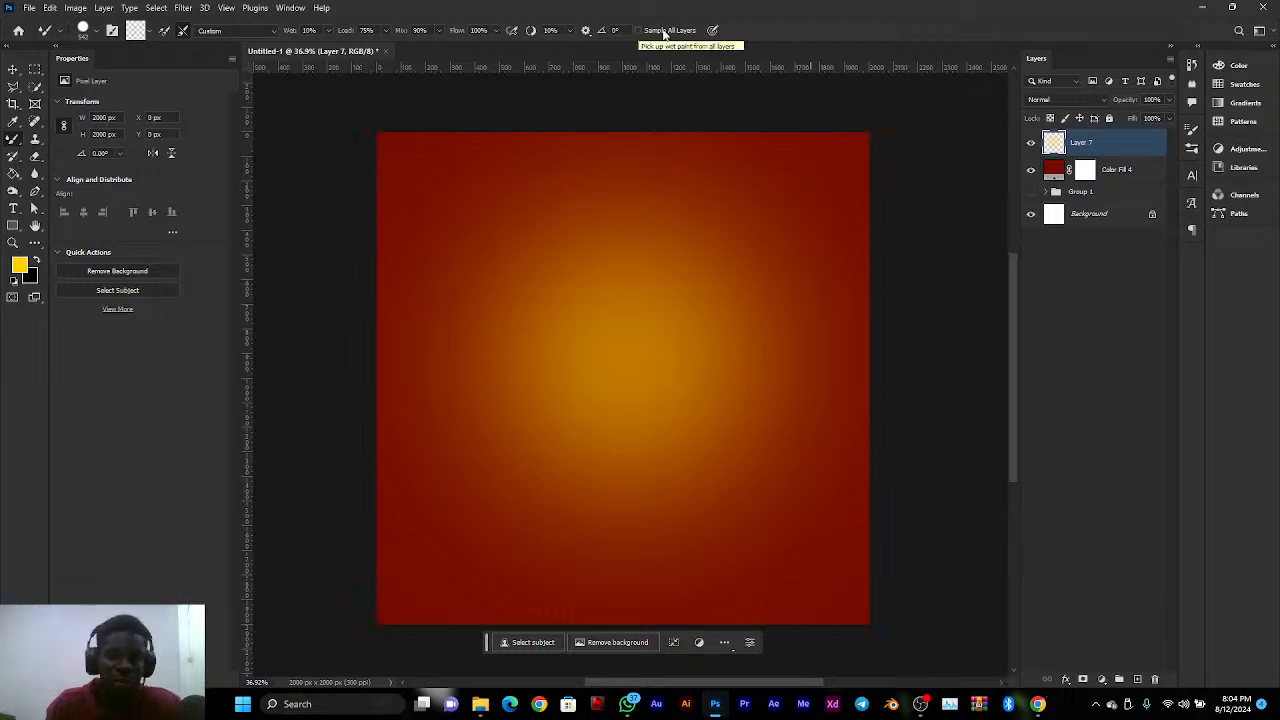
click(1135, 679)
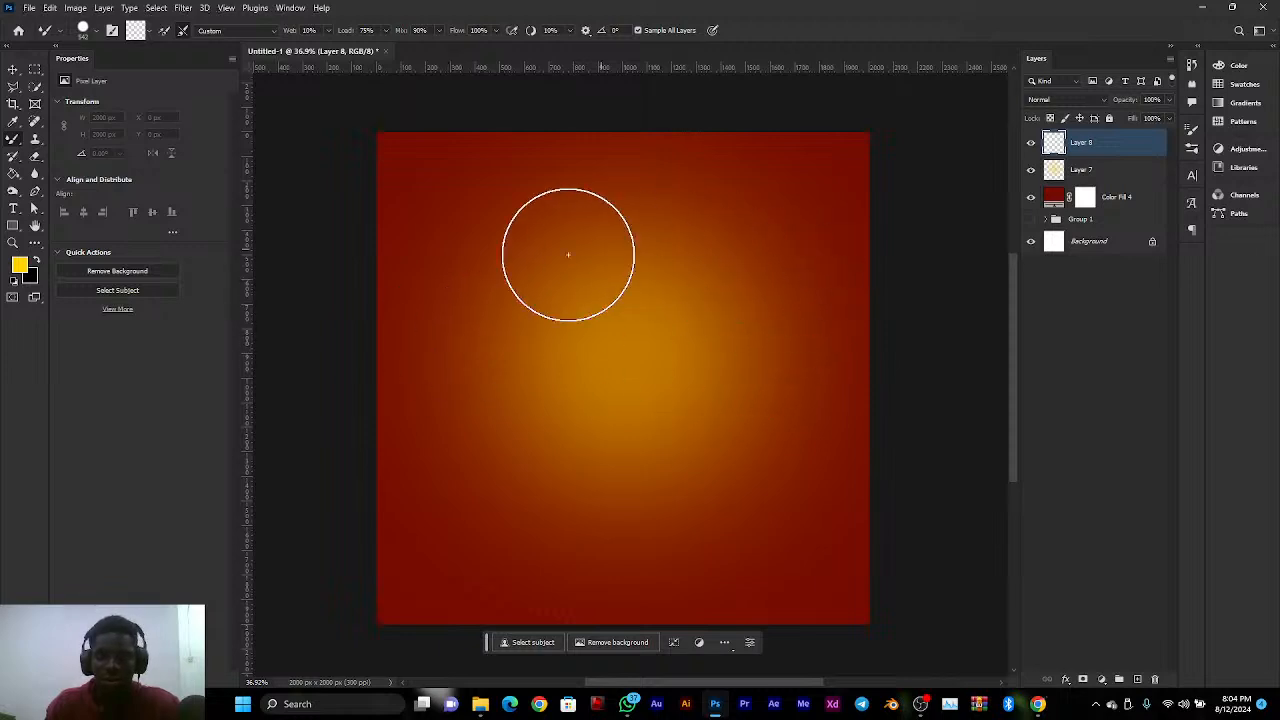
click(664, 309)
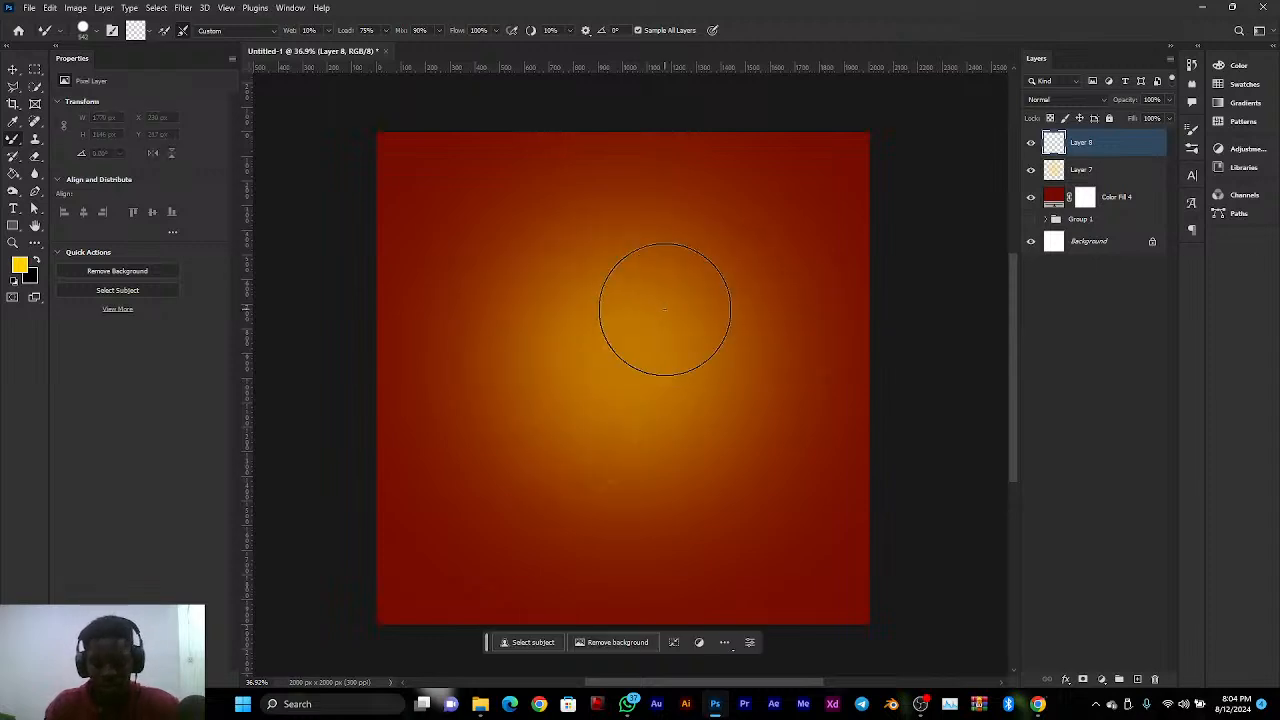
Make the Mixer Brush reload after each stroke and check its brush tip settings
click(164, 31)
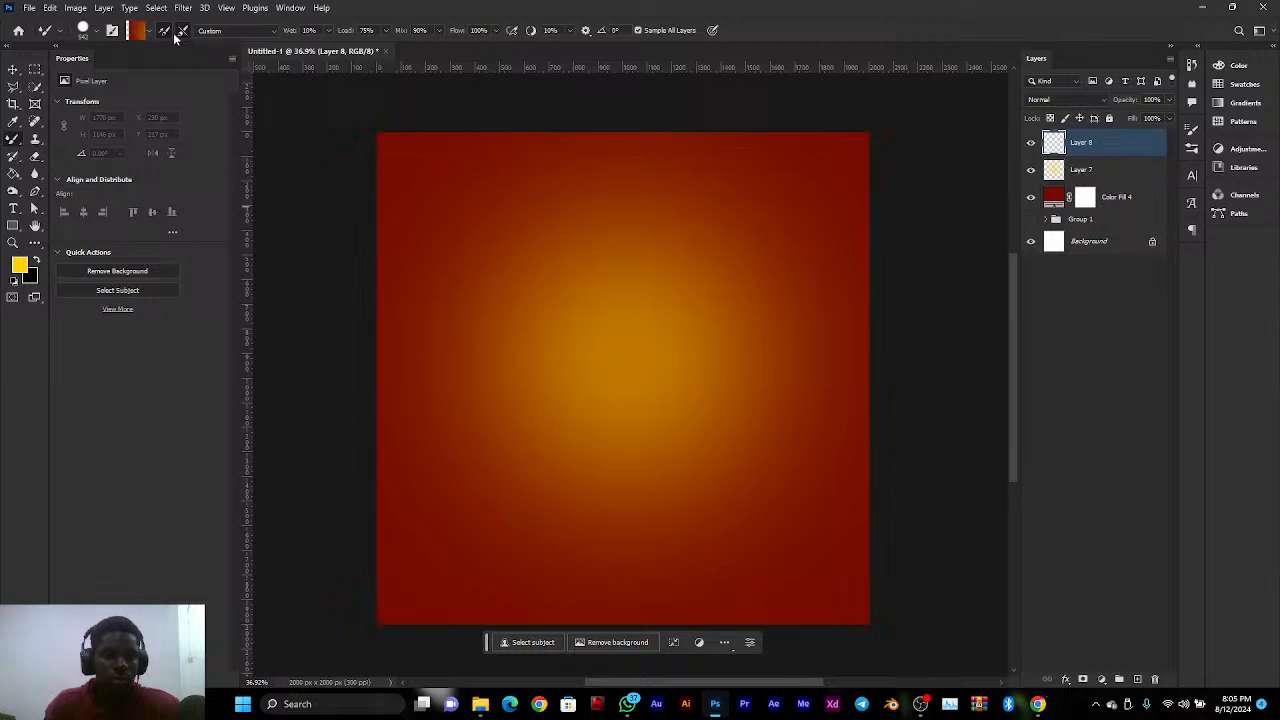
click(113, 31)
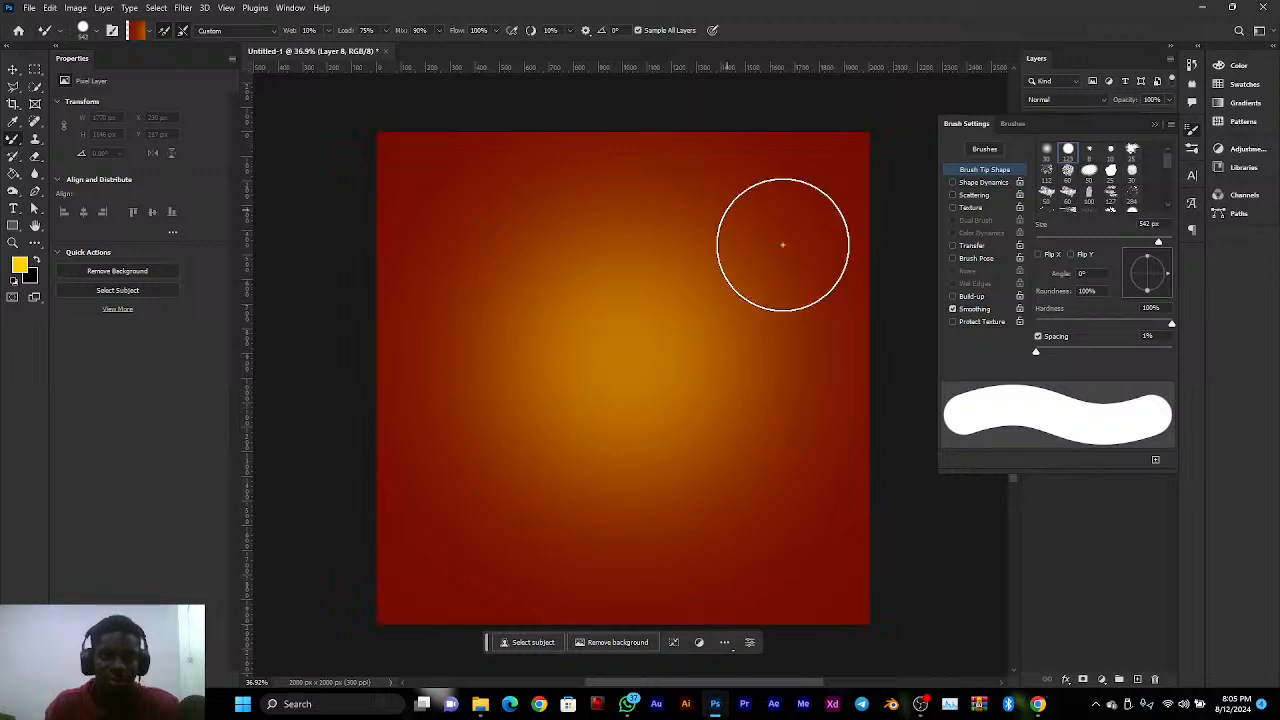
key(F5)
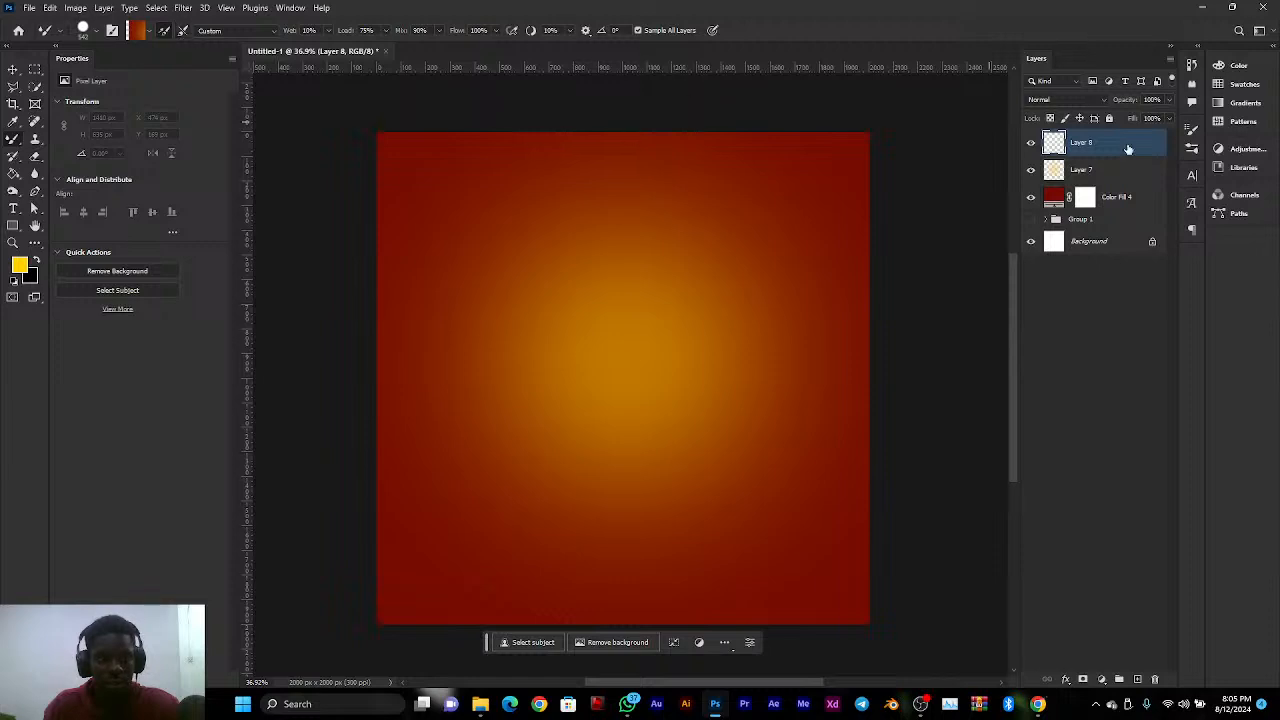
Try a wide curved Mixer Brush stroke on the top layer with the glow layer hidden, and show the glow layer again
click(1031, 170)
click(1031, 197)
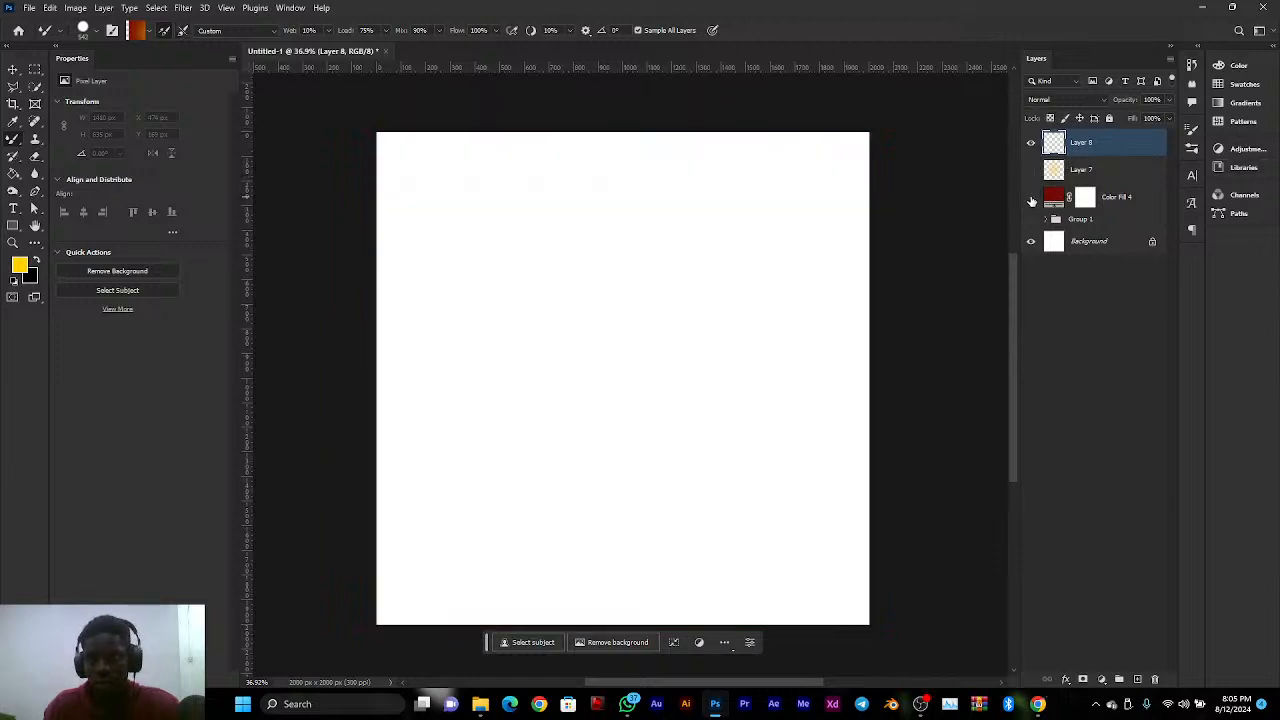
click(1031, 197)
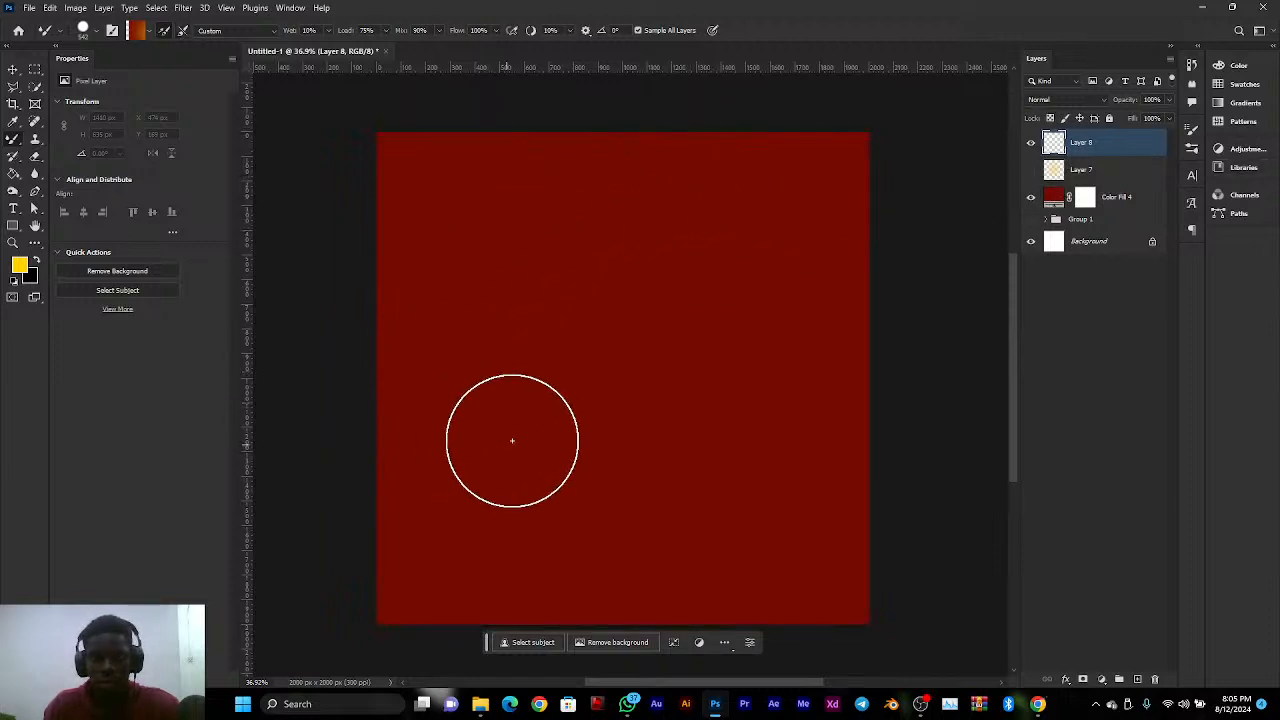
mouse_move(532, 423)
mouse_down()
mouse_move(704, 393)
mouse_move(191, 281)
mouse_move(673, 251)
mouse_move(714, 291)
mouse_up()
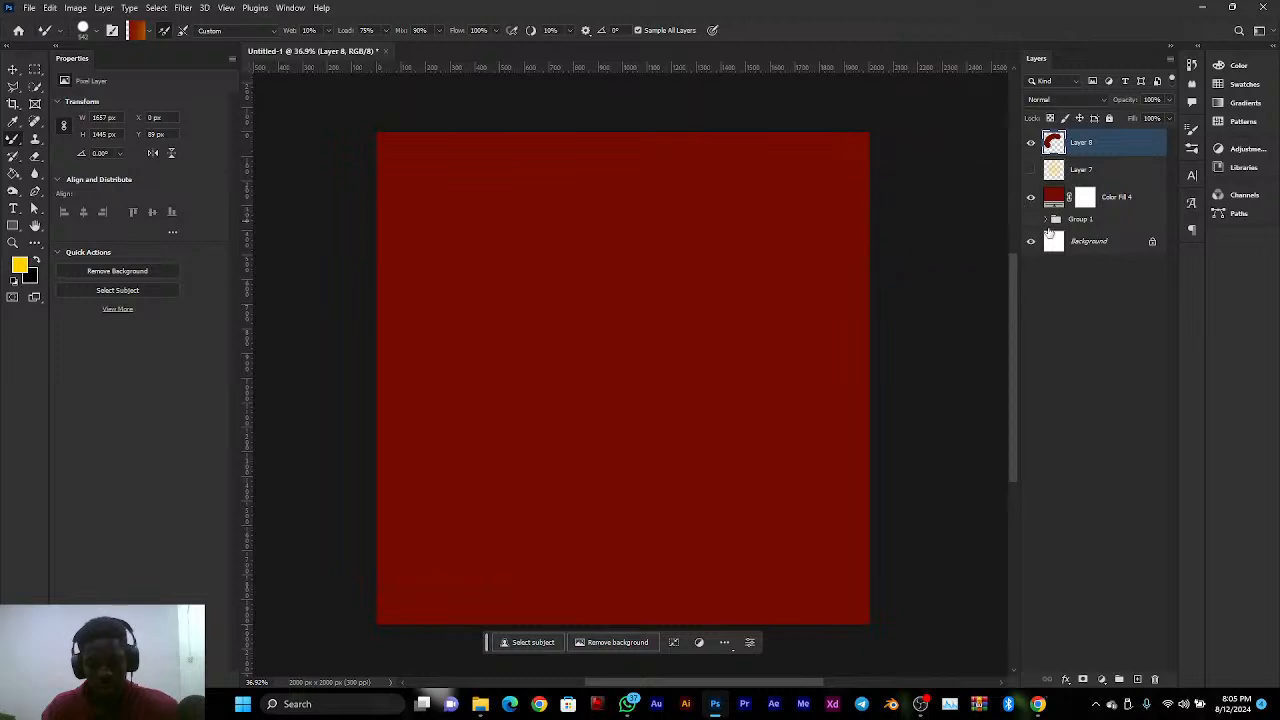
click(1032, 170)
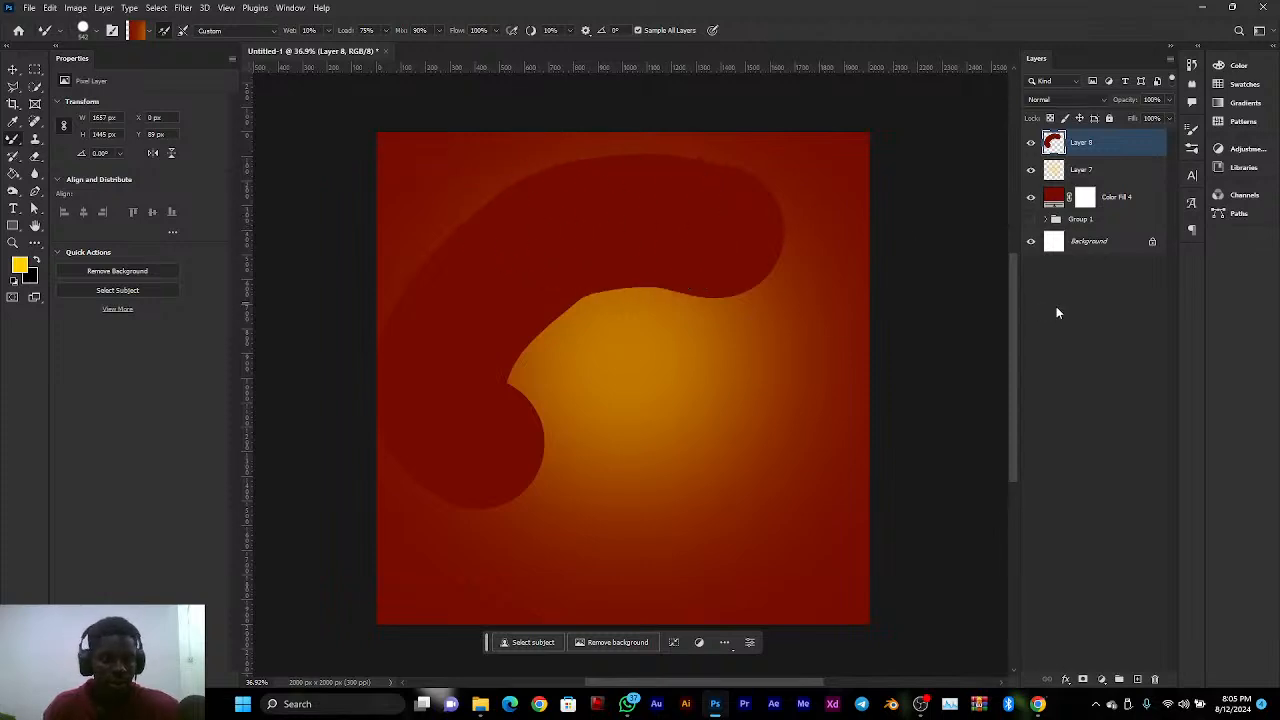
Undo the curved mixer stroke and make the red fill and glow layers both visible
key(ctrl+z)
key(ctrl+z)
click(1031, 197)
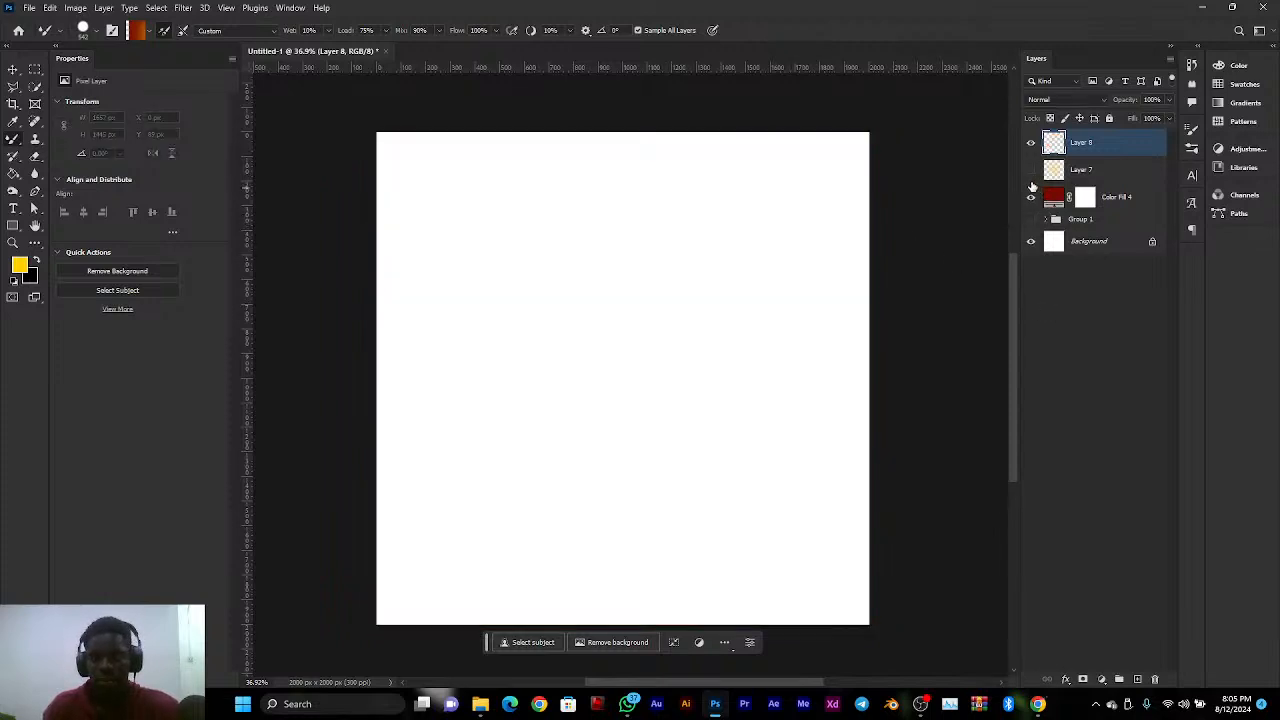
click(1031, 194)
click(1031, 170)
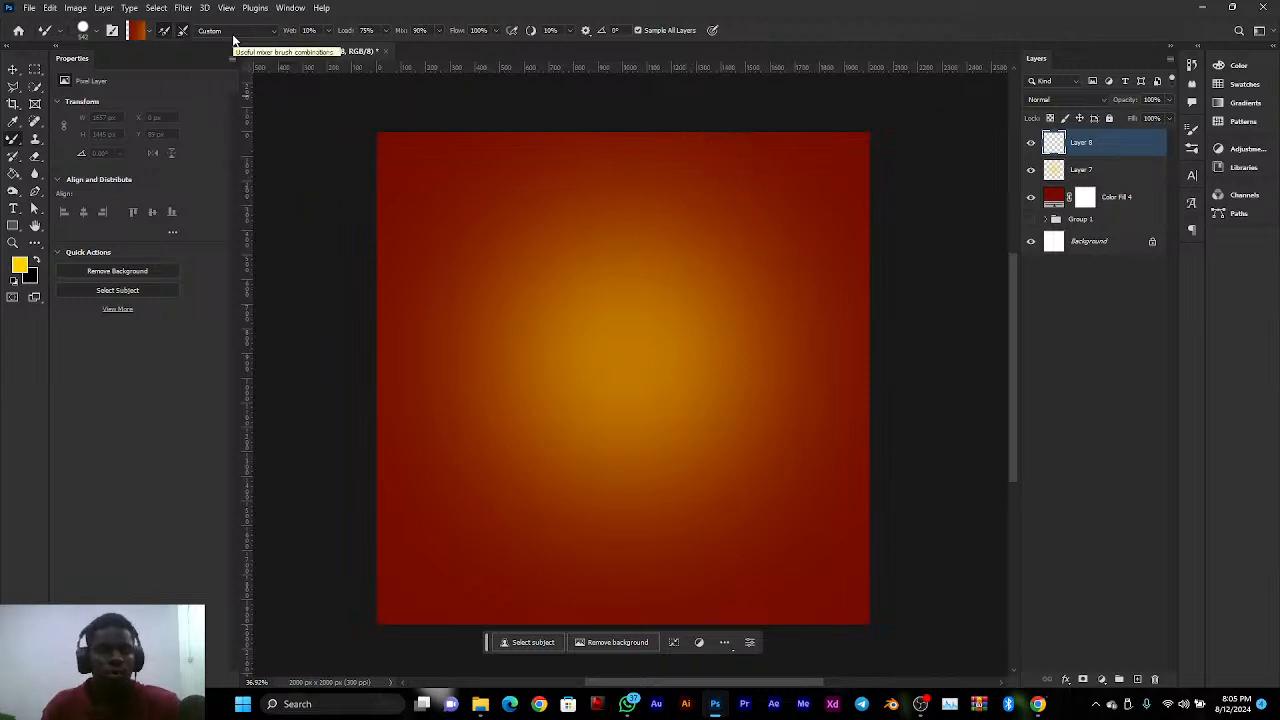
Set the Mixer Brush combination to Moist and paint a stroke across the upper part of the glow on the top layer
click(244, 31)
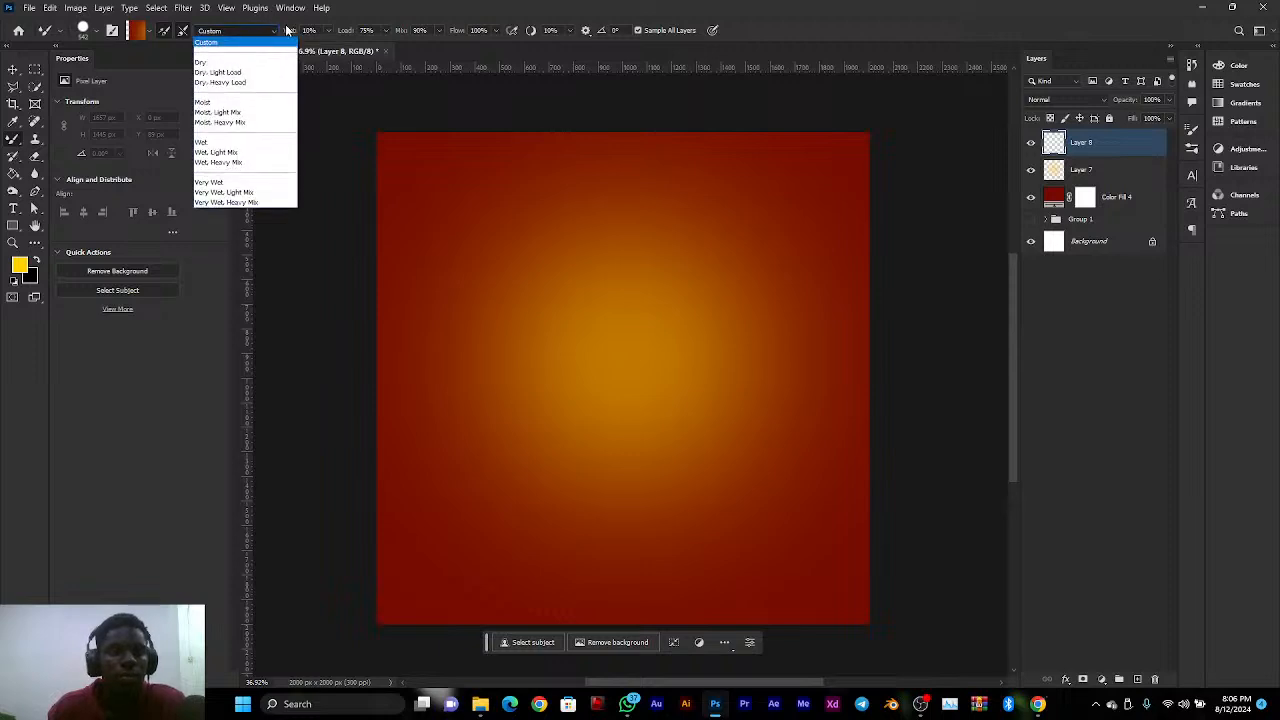
click(230, 103)
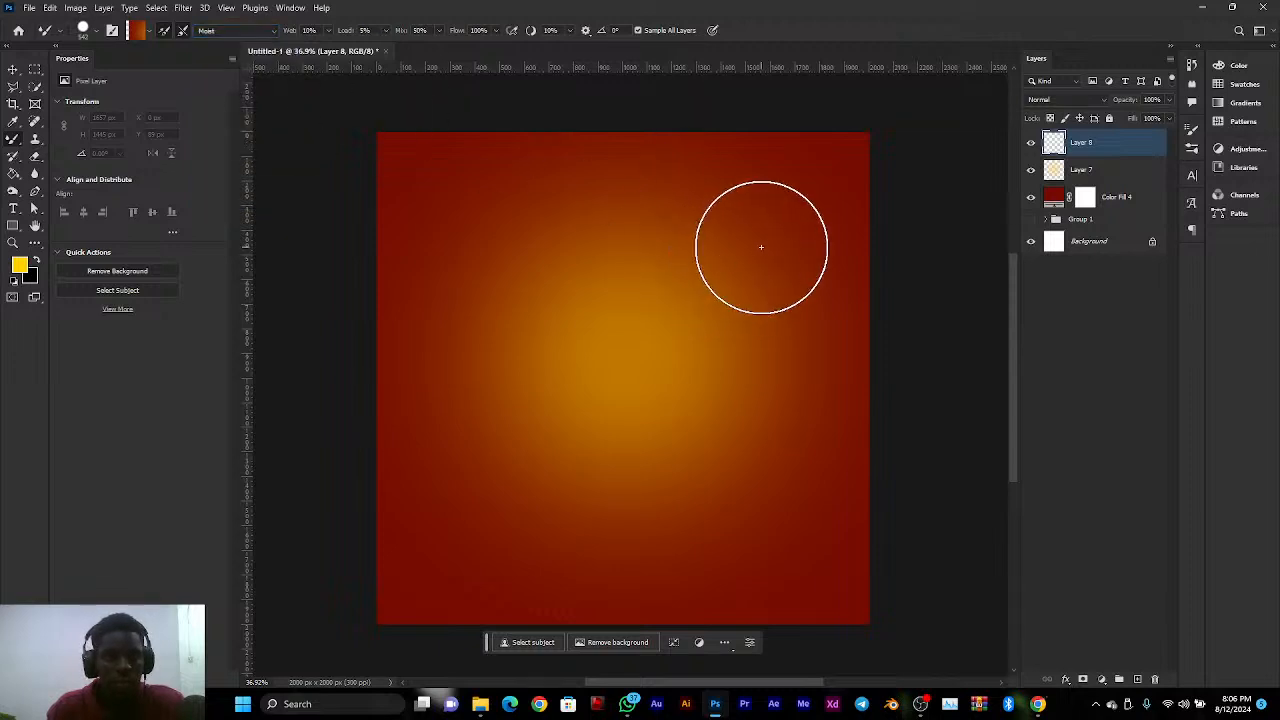
mouse_move(761, 247)
mouse_down()
mouse_move(630, 197)
mouse_move(520, 200)
mouse_up()
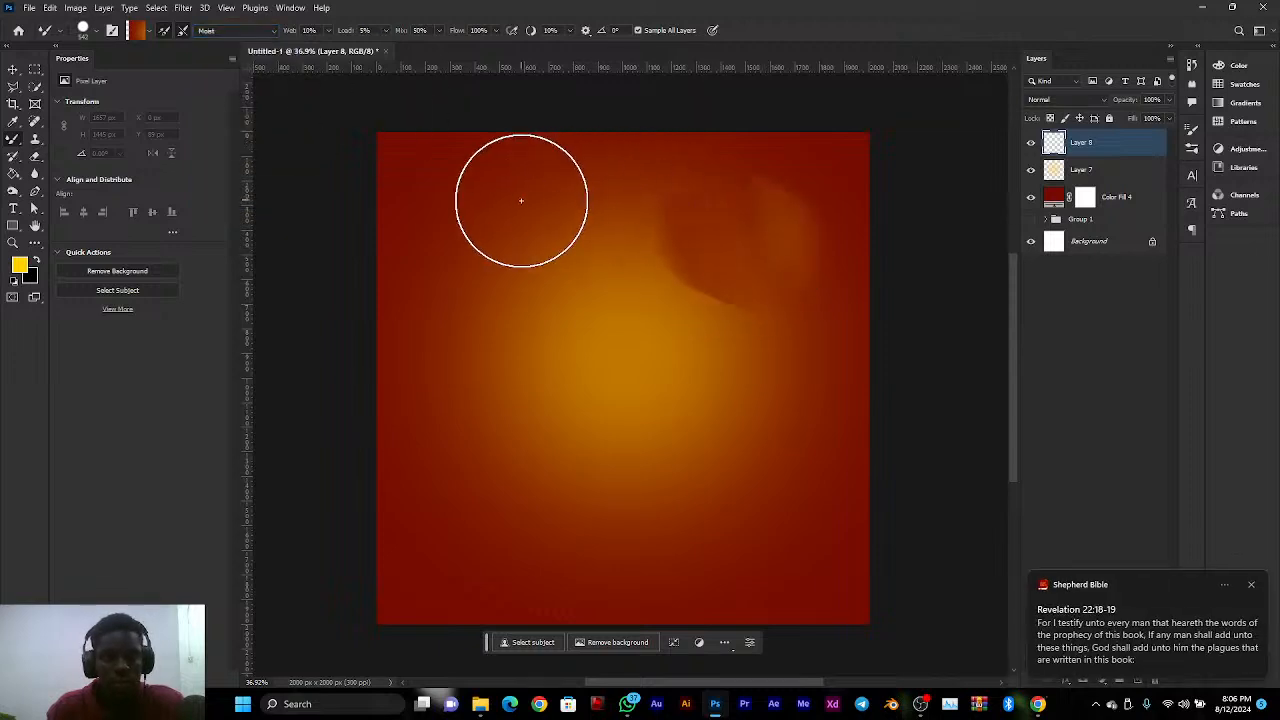
Undo the stroke across the upper part of the glow and keep the Mixer Brush combination on Moist
click(1253, 586)
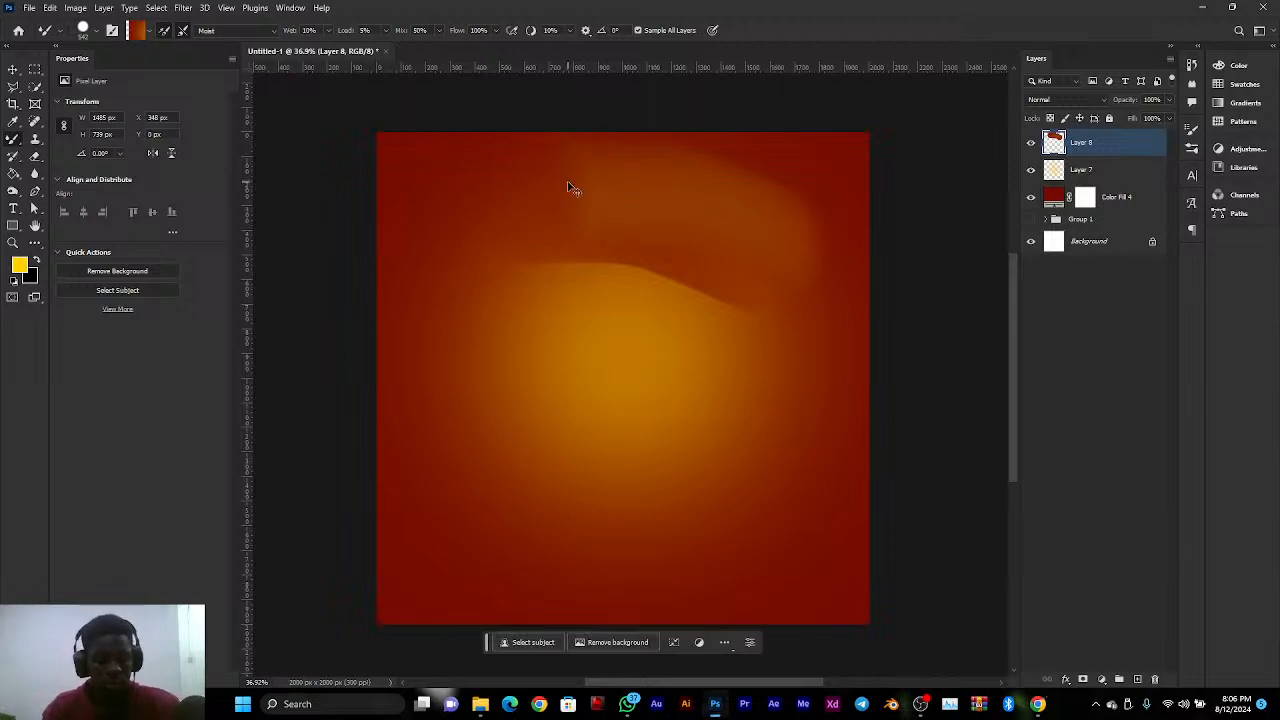
key(ctrl+z)
click(200, 31)
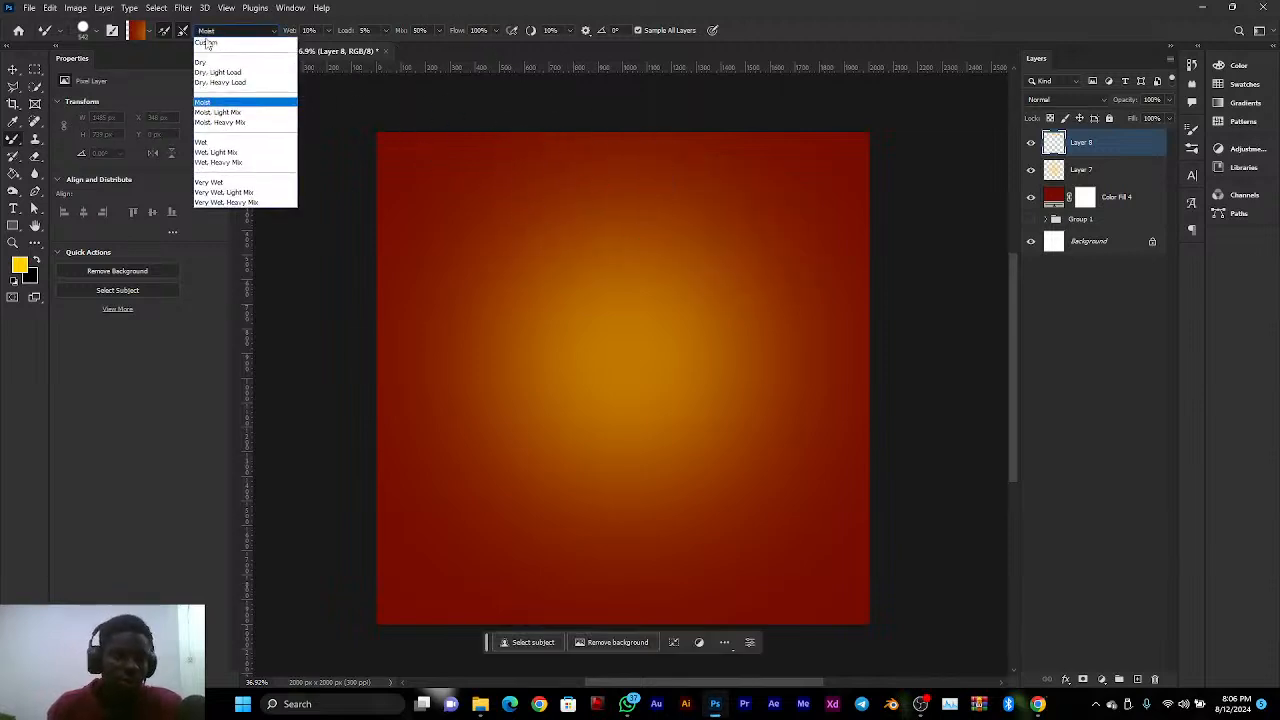
click(253, 103)
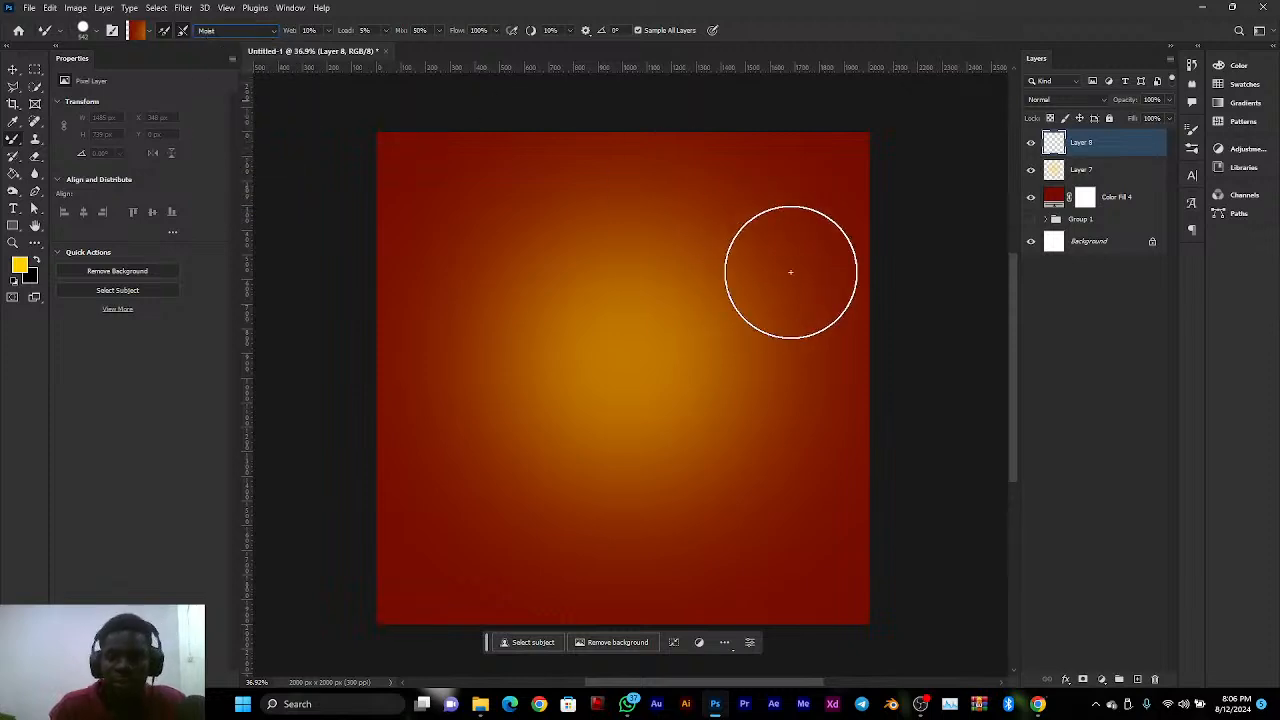
Try a wide S-shaped Mixer Brush stroke over the whole canvas on the top layer and hide the glow layer
mouse_move(754, 248)
mouse_down()
mouse_move(704, 218)
mouse_move(636, 209)
mouse_move(544, 221)
mouse_move(514, 248)
mouse_move(486, 304)
mouse_move(485, 360)
mouse_move(501, 393)
mouse_move(721, 423)
mouse_move(754, 440)
mouse_move(771, 482)
mouse_move(737, 515)
mouse_move(671, 536)
mouse_move(536, 547)
mouse_up()
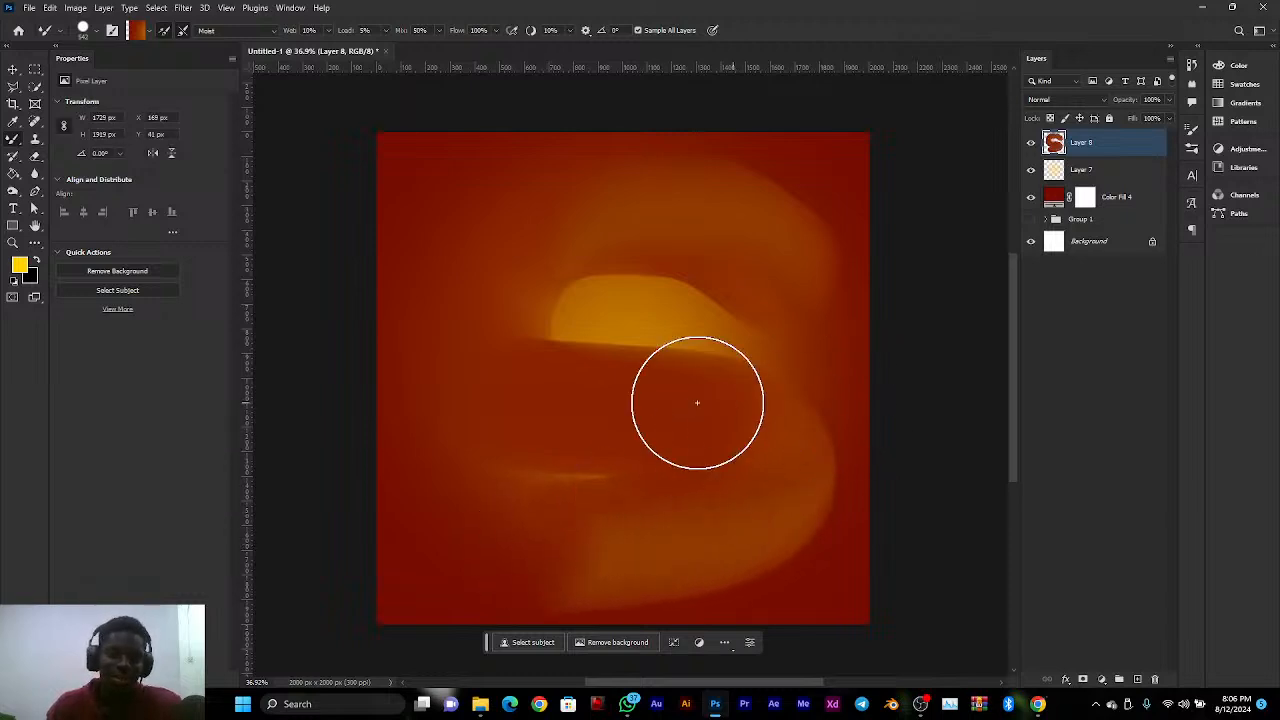
click(1030, 170)
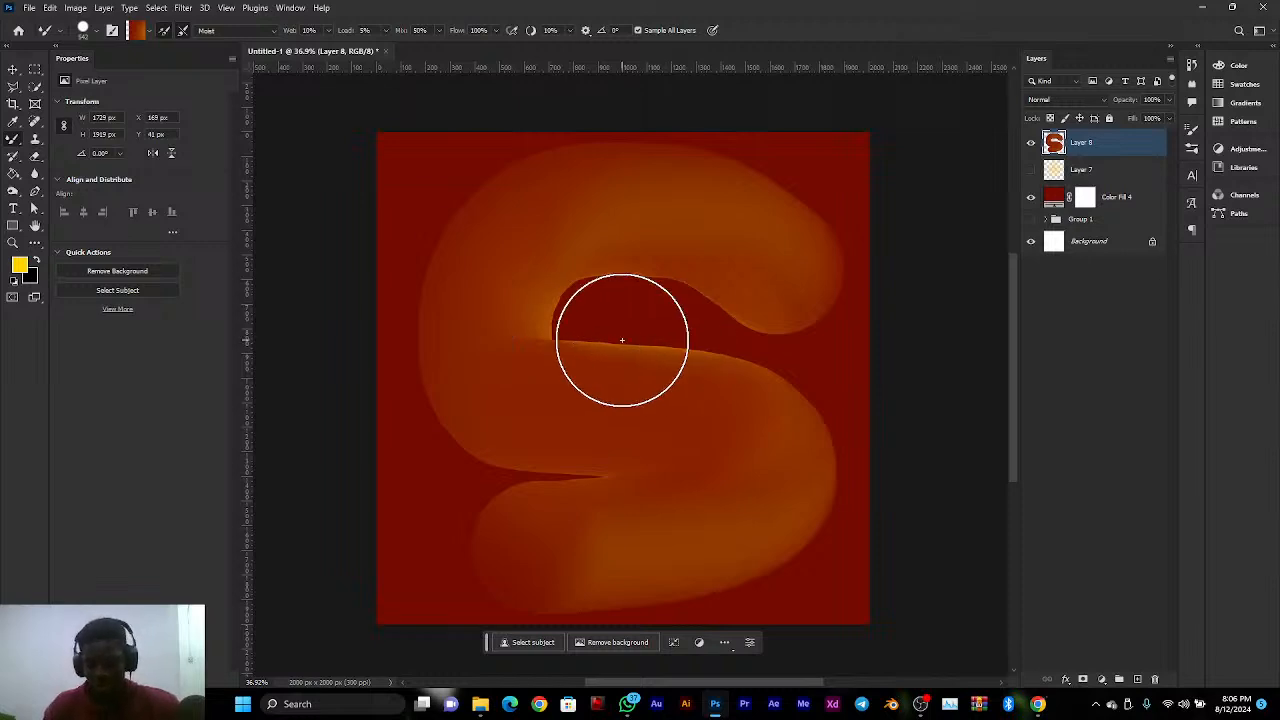
Try a 3-shaped stroke with a 175 px Mixer Brush on a new top layer, with the S-shaped stroke layer hidden
click(1139, 680)
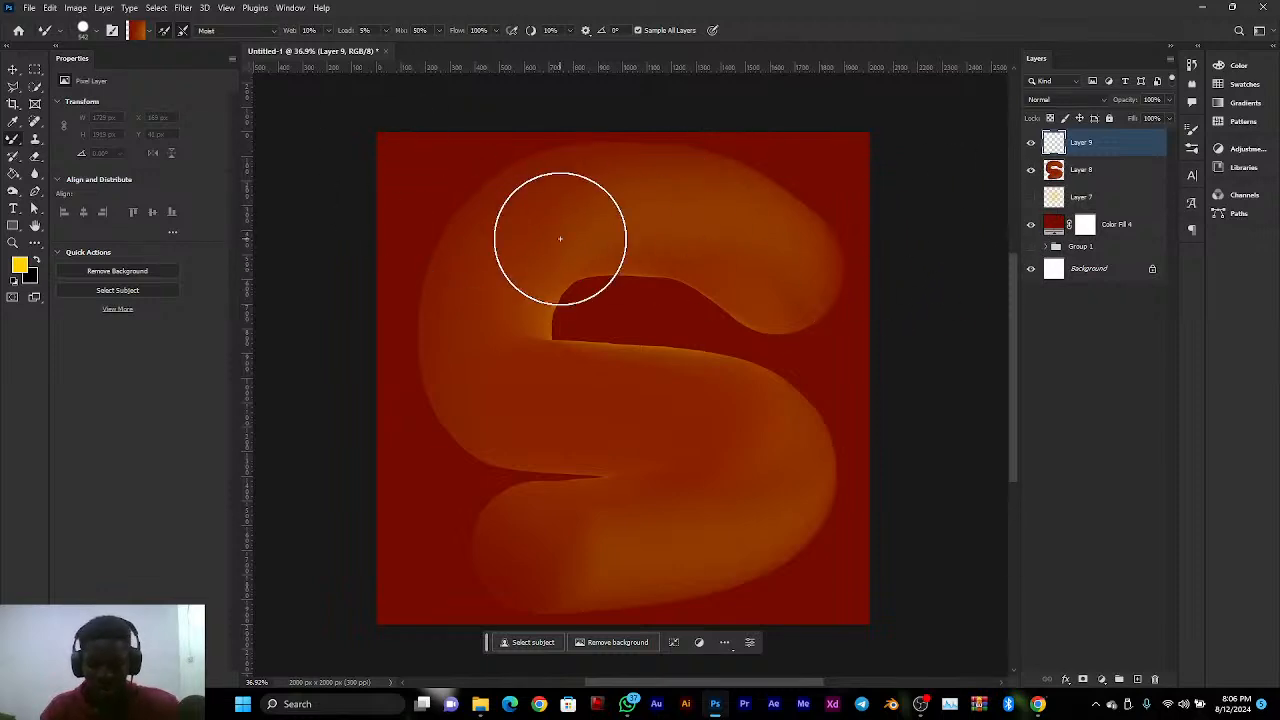
key(bracketleft)
key(bracketleft)
key(bracketleft)
key(bracketleft)
key(bracketleft)
key(bracketleft)
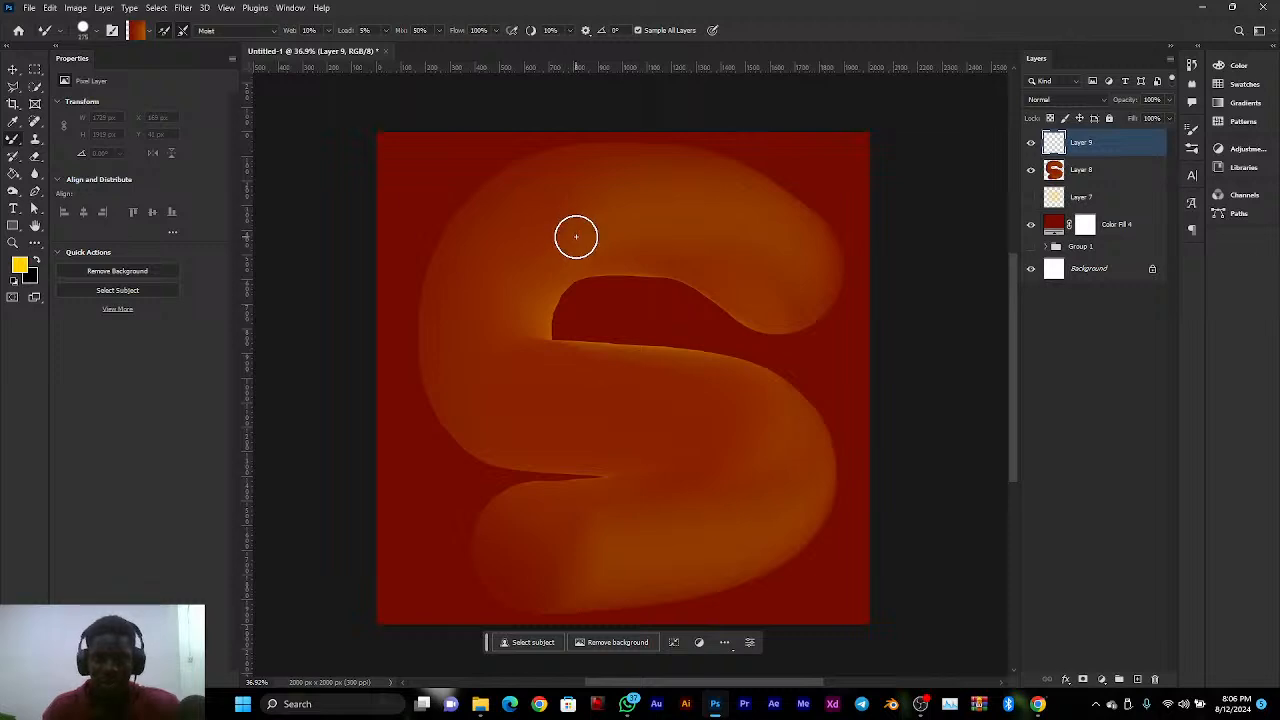
click(1031, 170)
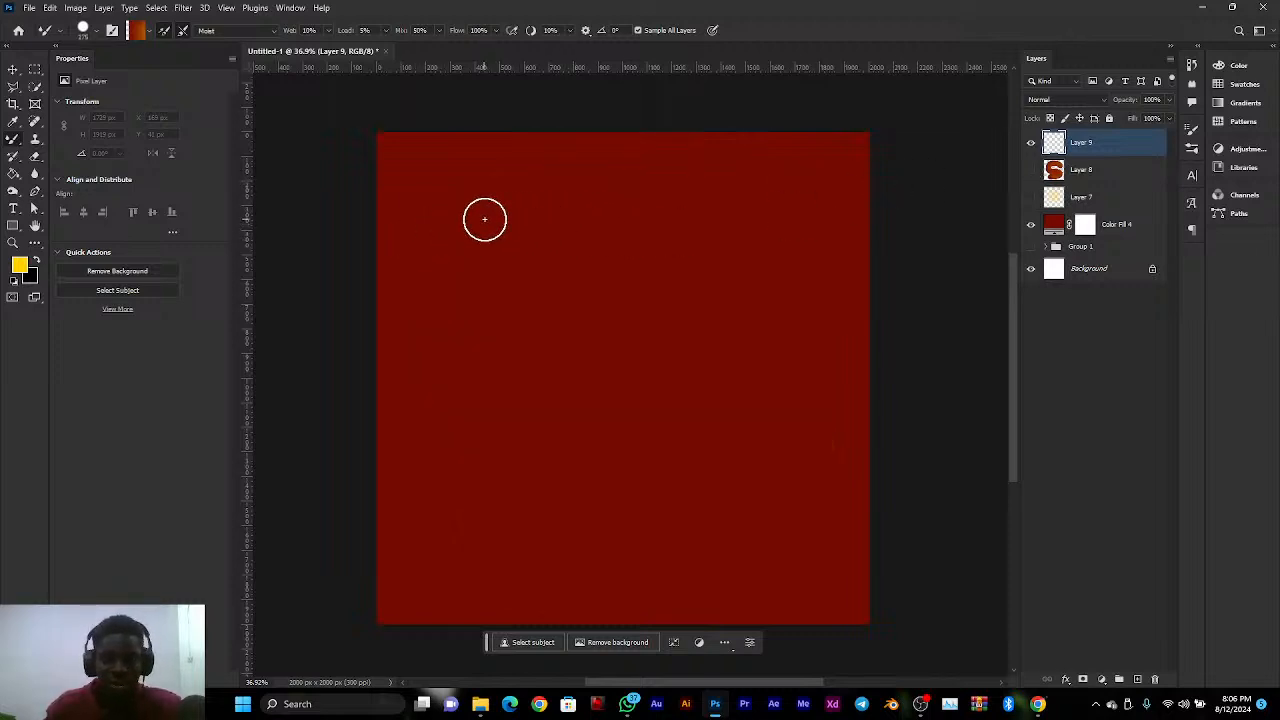
drag(486, 217, 680, 188)
mouse_move(540, 323)
mouse_down()
mouse_move(674, 311)
mouse_move(741, 345)
mouse_move(755, 397)
mouse_move(733, 437)
mouse_move(571, 479)
mouse_move(752, 354)
mouse_move(763, 397)
mouse_move(762, 429)
mouse_move(730, 447)
mouse_move(650, 475)
mouse_move(572, 485)
mouse_up()
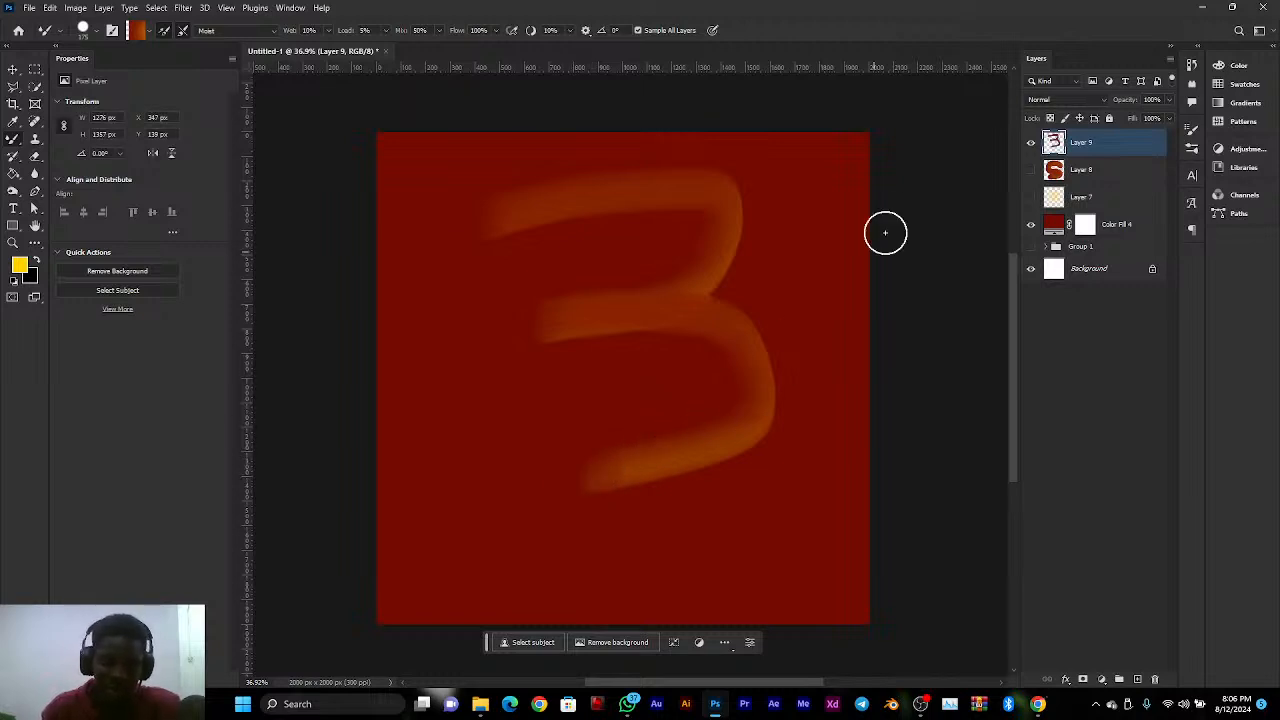
Delete the layer with the 3-shaped stroke and show the S-shaped stroke layer again
click(1031, 143)
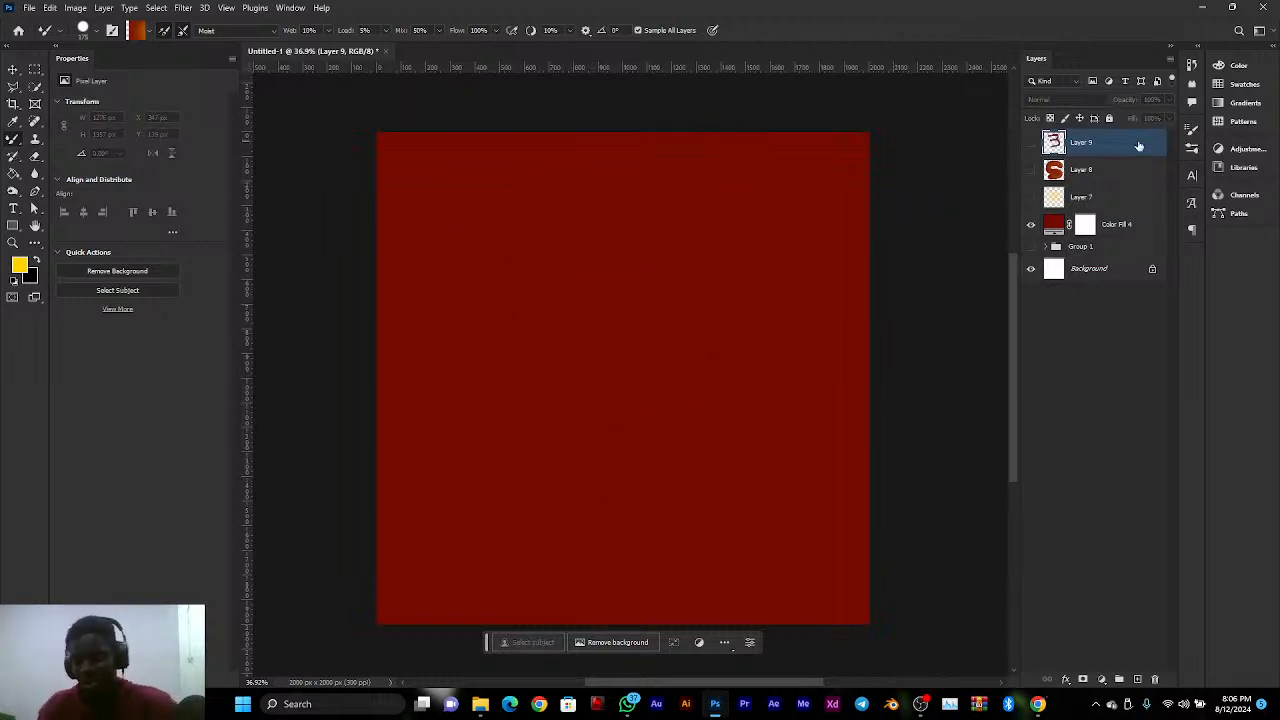
key(Delete)
click(1031, 145)
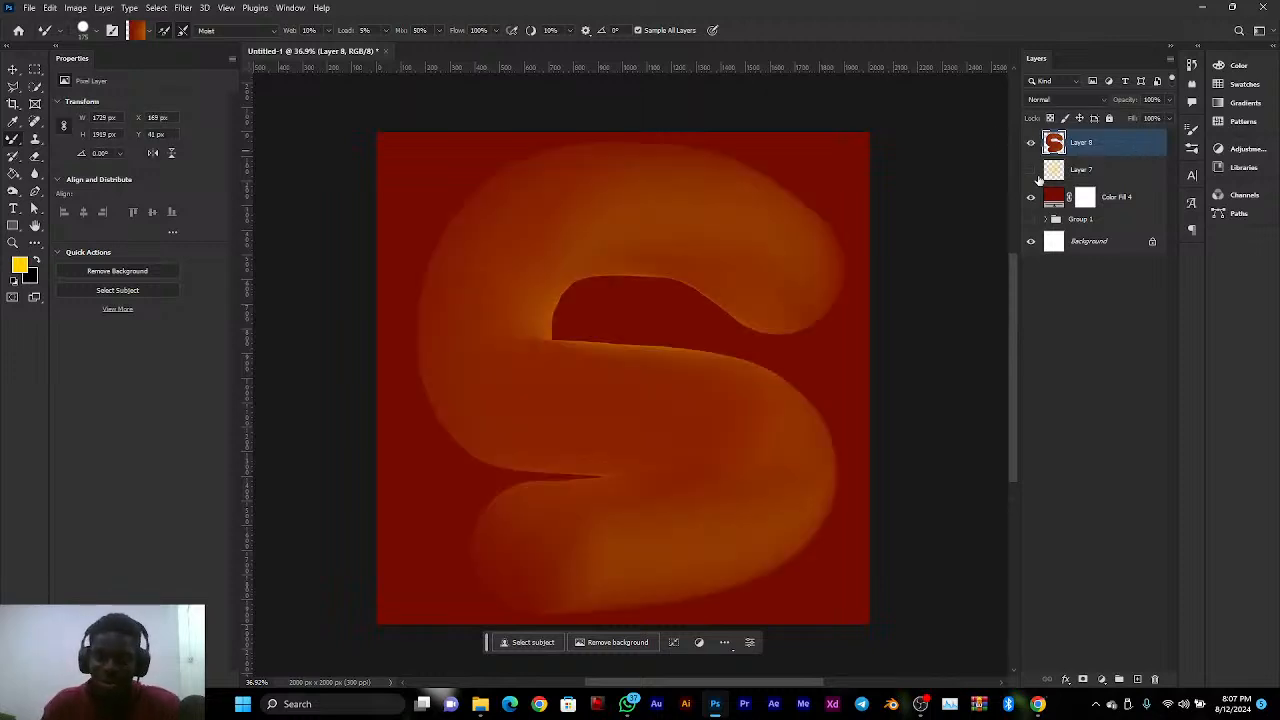
Shift the S-shaped stroke slightly down and to the left, delete its layer, and show the glow layer again
click(13, 69)
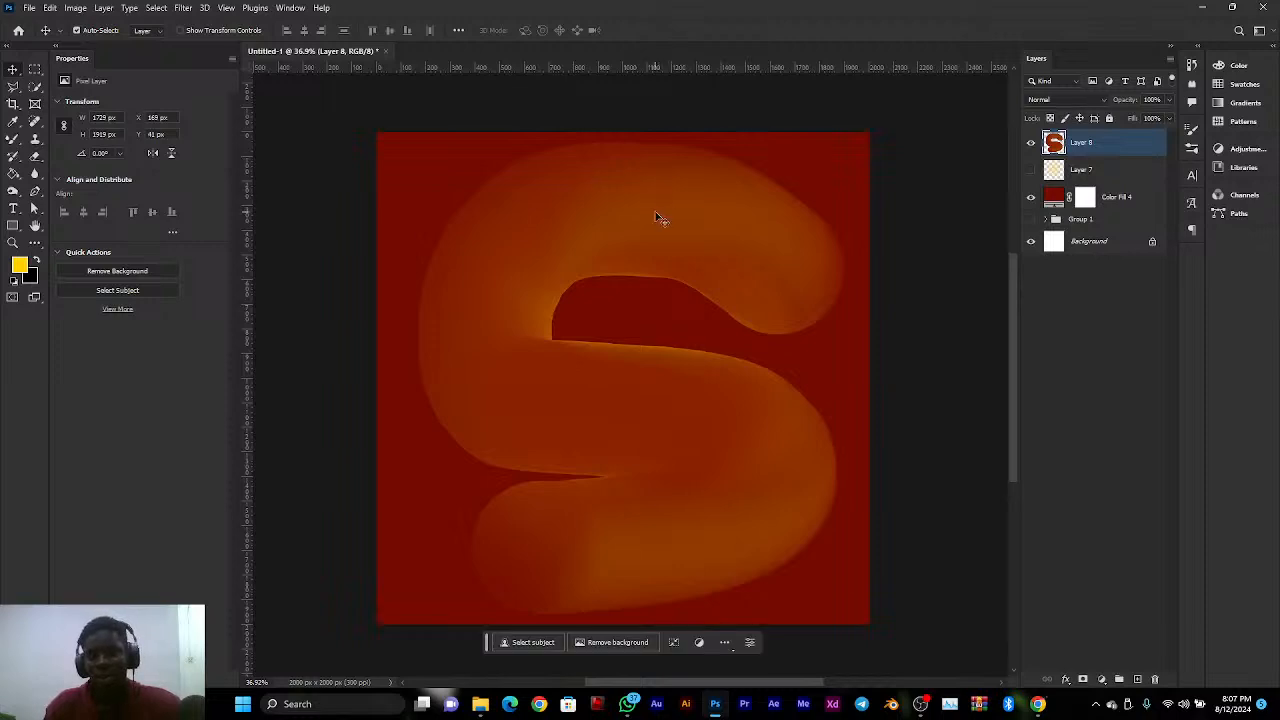
drag(657, 217, 660, 252)
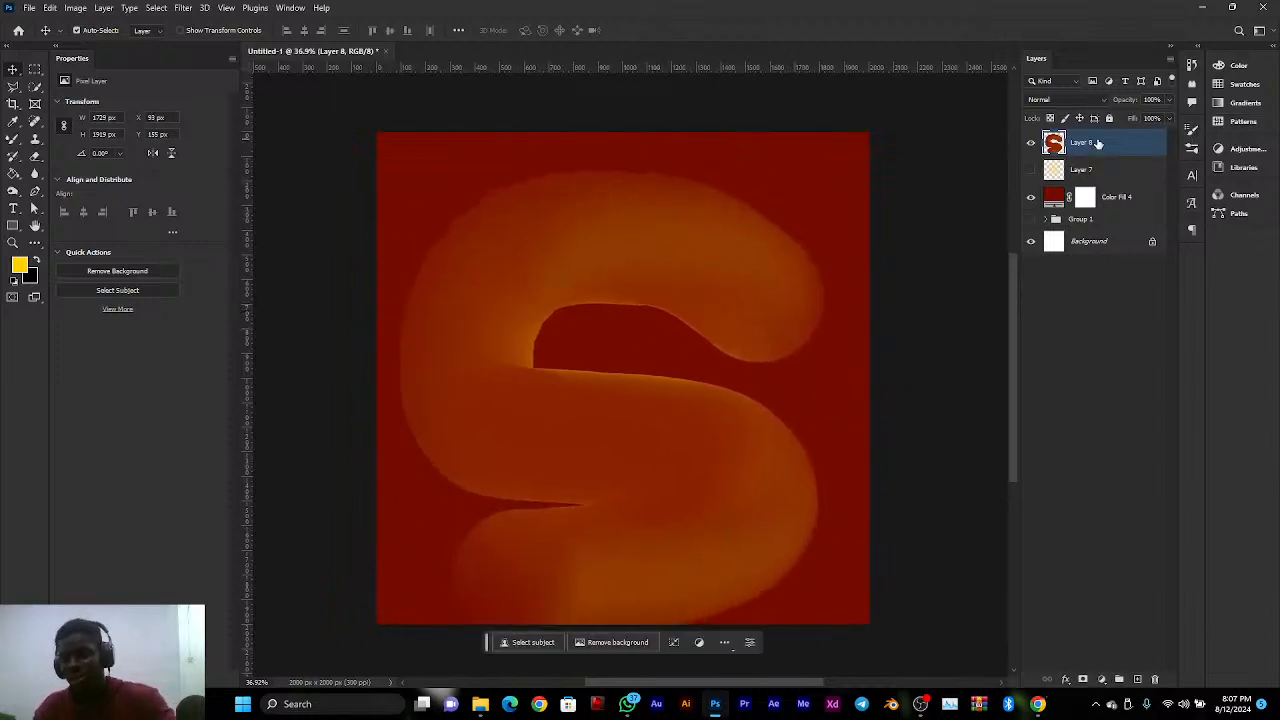
key(Delete)
click(1033, 143)
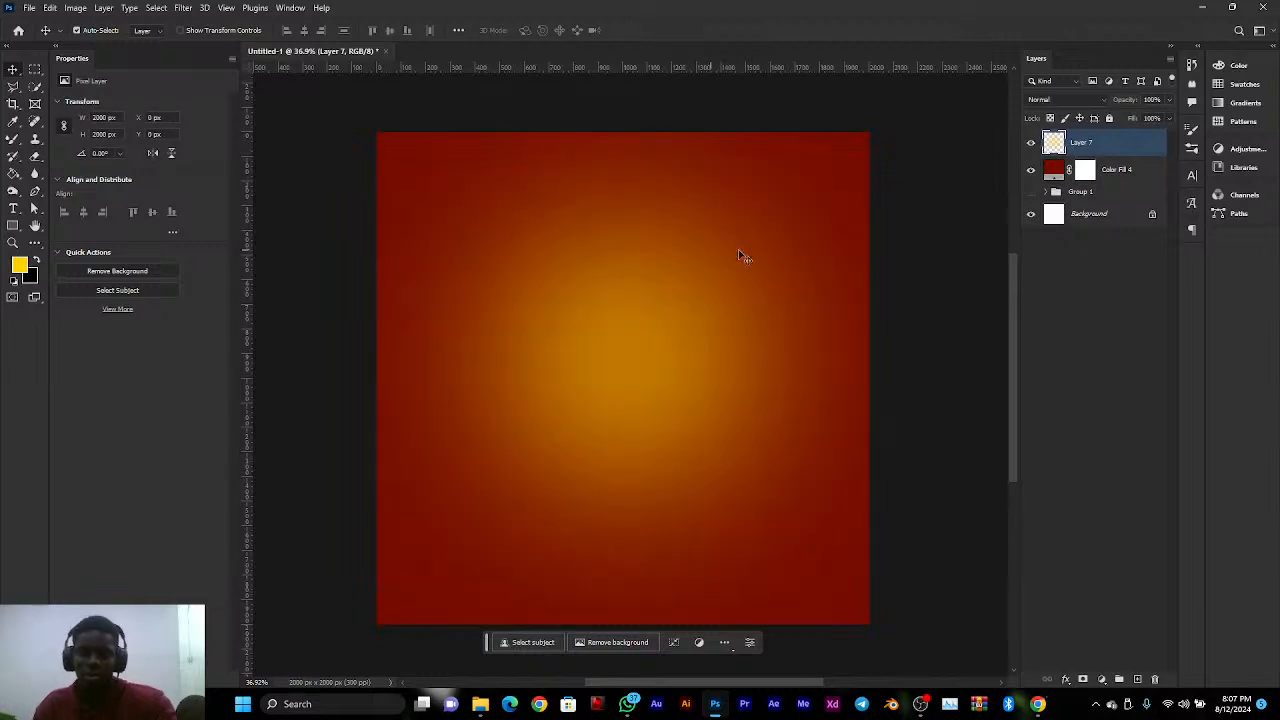
Compare the red fill with and without the glow layer, leaving the glow layer selected and visible
click(1123, 180)
click(1048, 148)
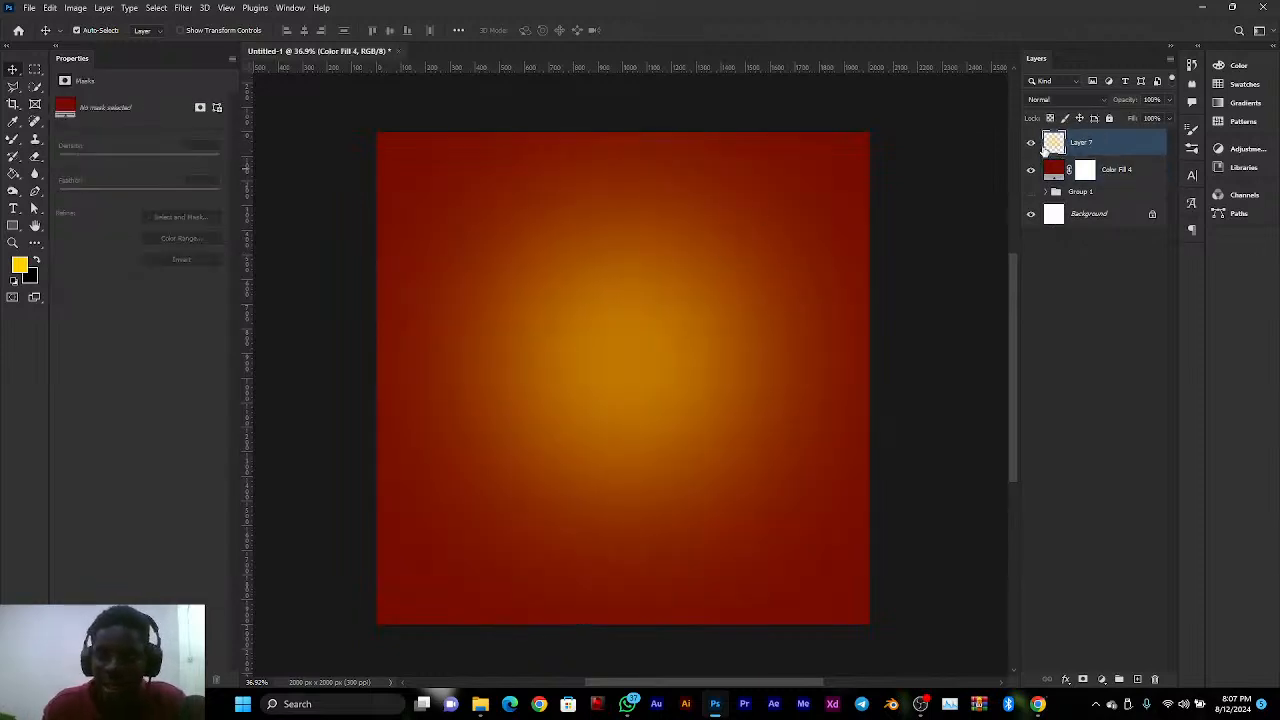
click(1032, 145)
click(1032, 144)
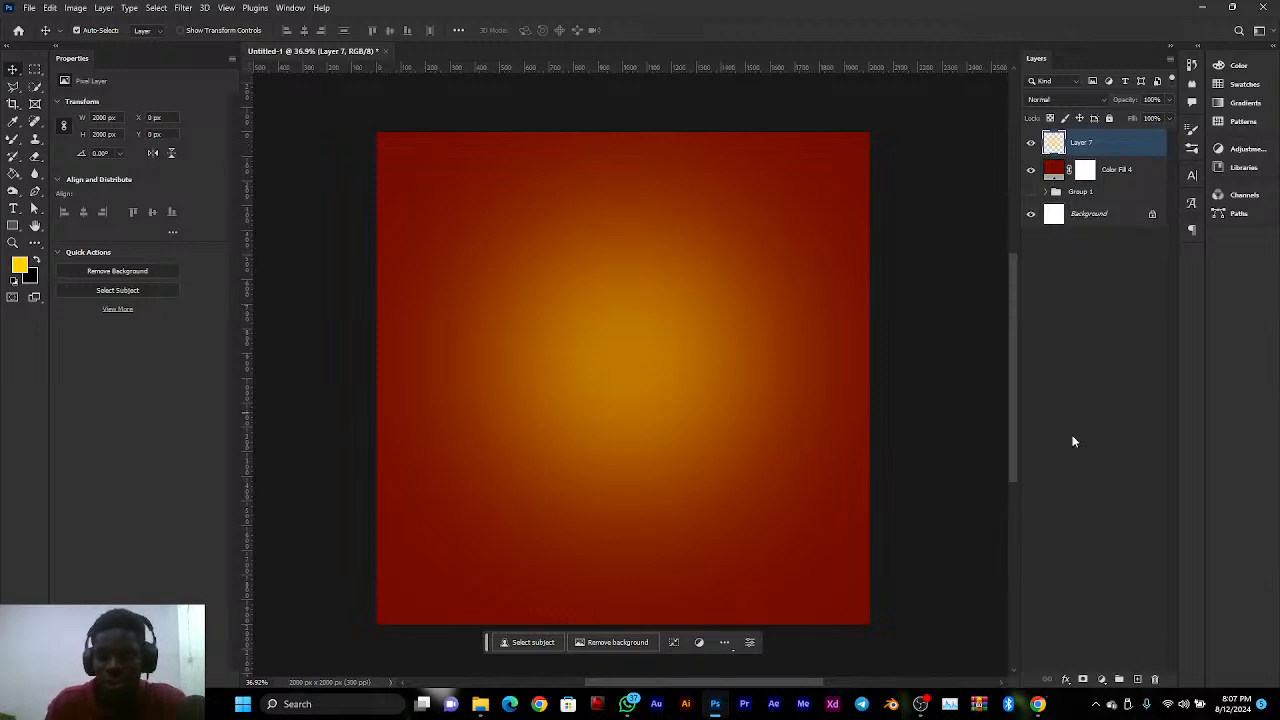
Add a new empty layer above the glow and activate the Mixer Brush with the Moist combination
click(1137, 679)
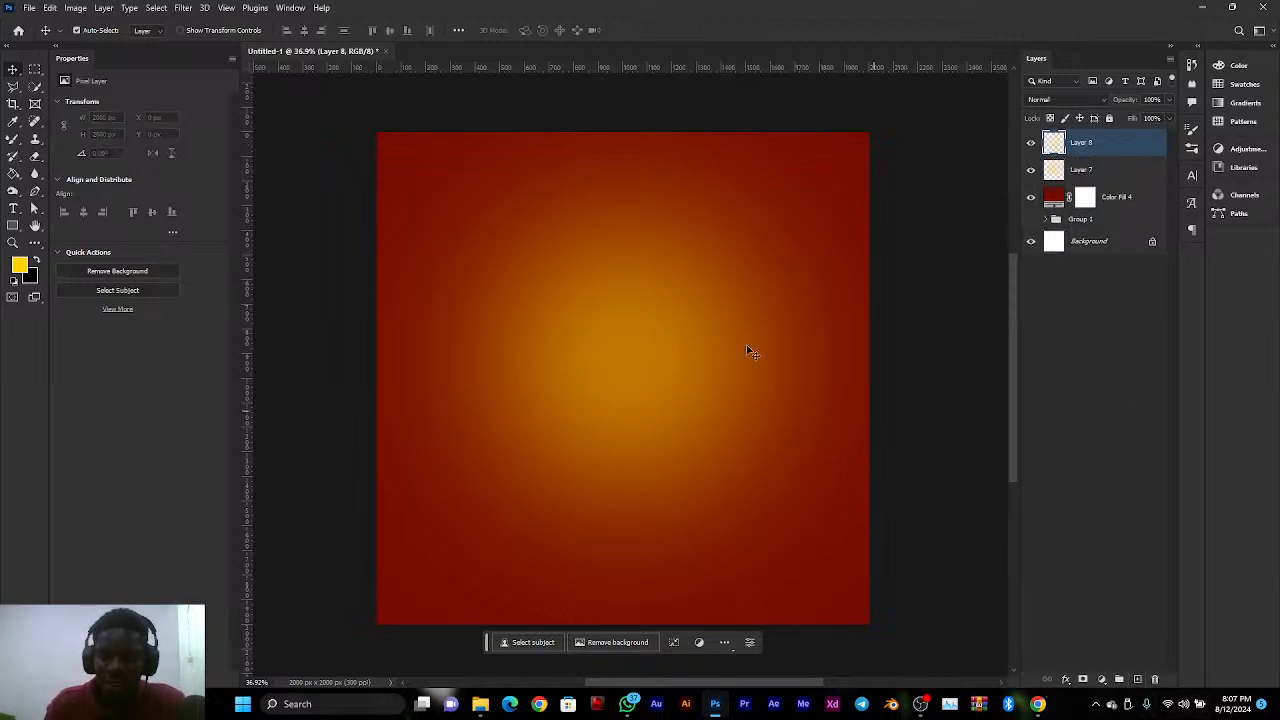
click(12, 143)
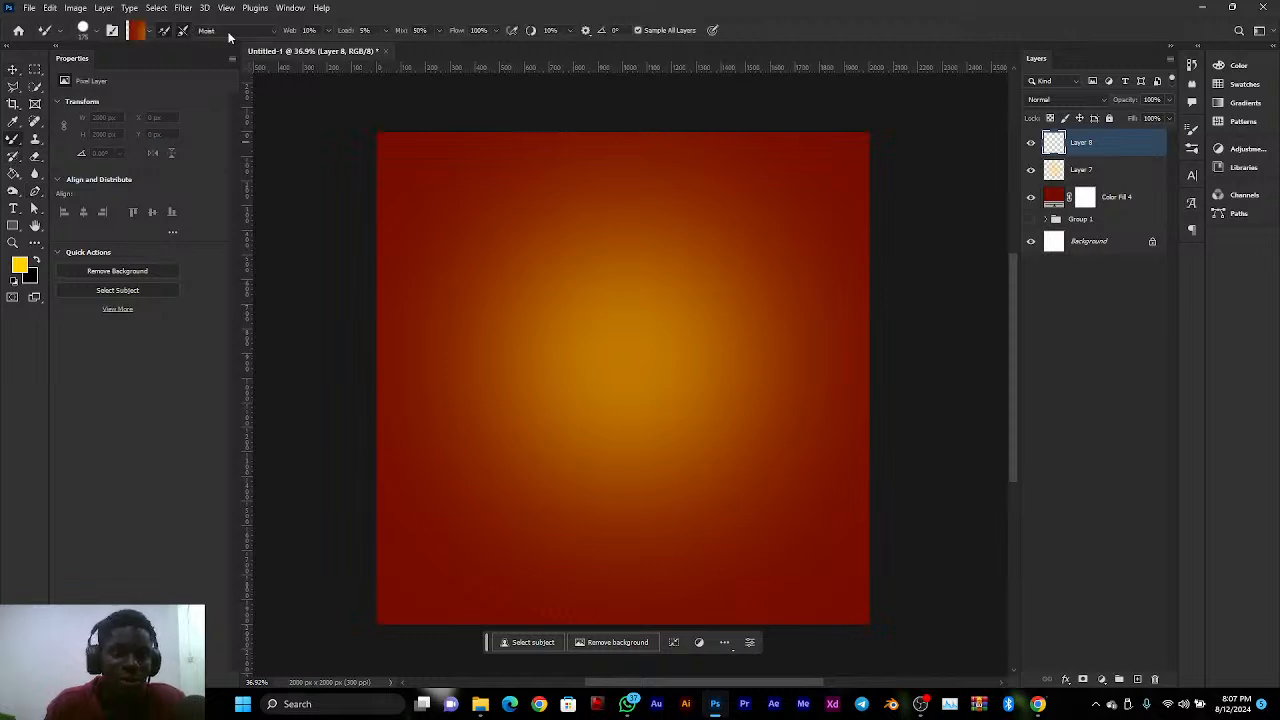
click(229, 33)
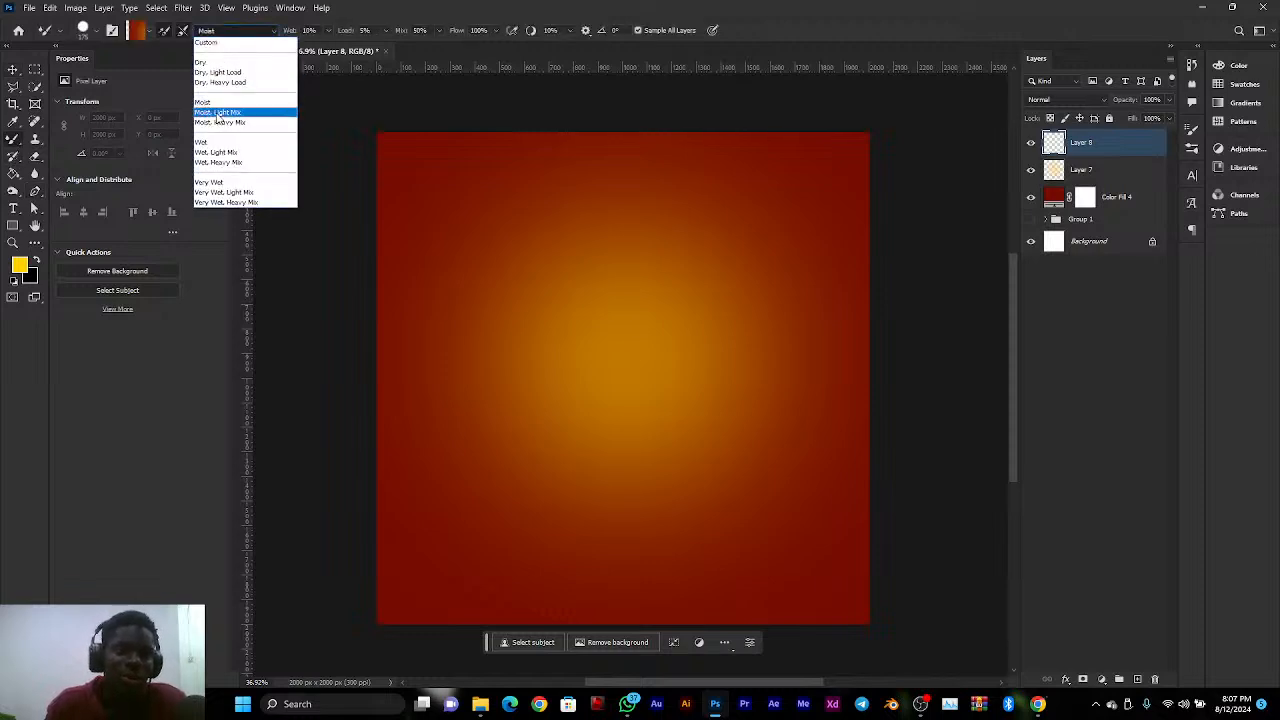
click(219, 104)
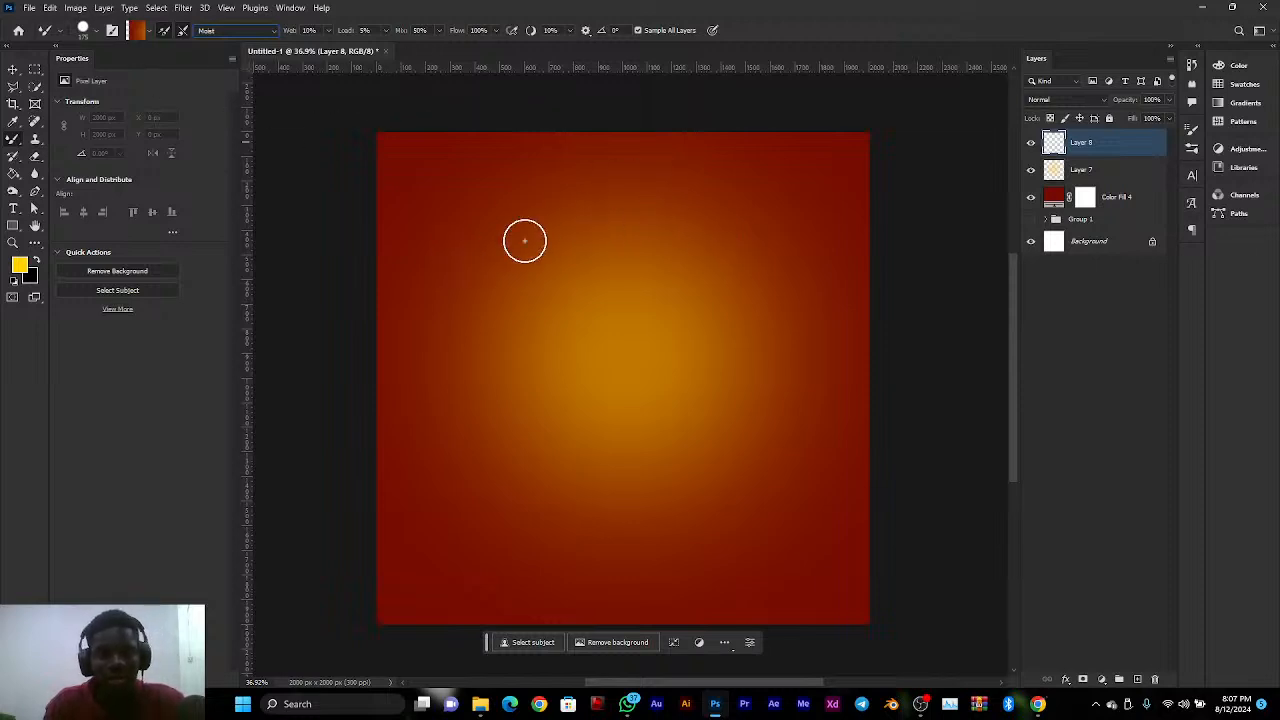
Load the Mixer Brush with orange-brown sampled from the edge of the glow and check its brush tip settings
alt+click(513, 297)
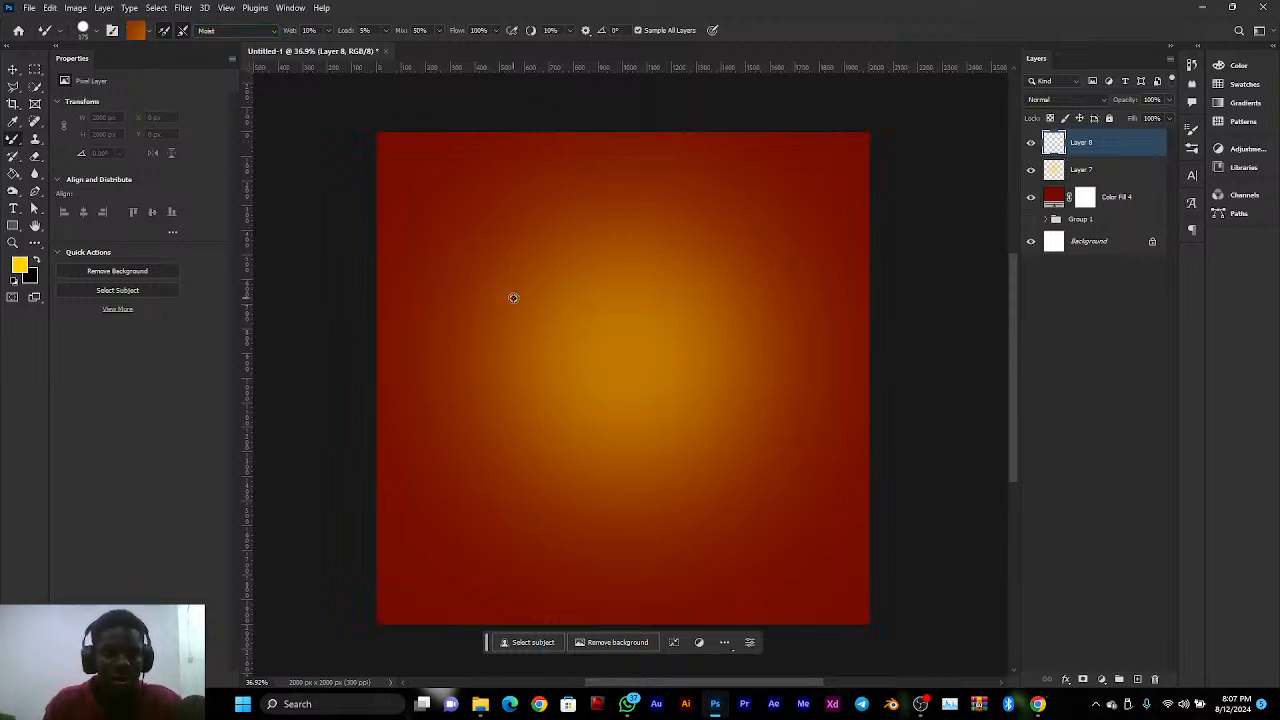
alt+click(536, 347)
alt+click(471, 373)
click(111, 31)
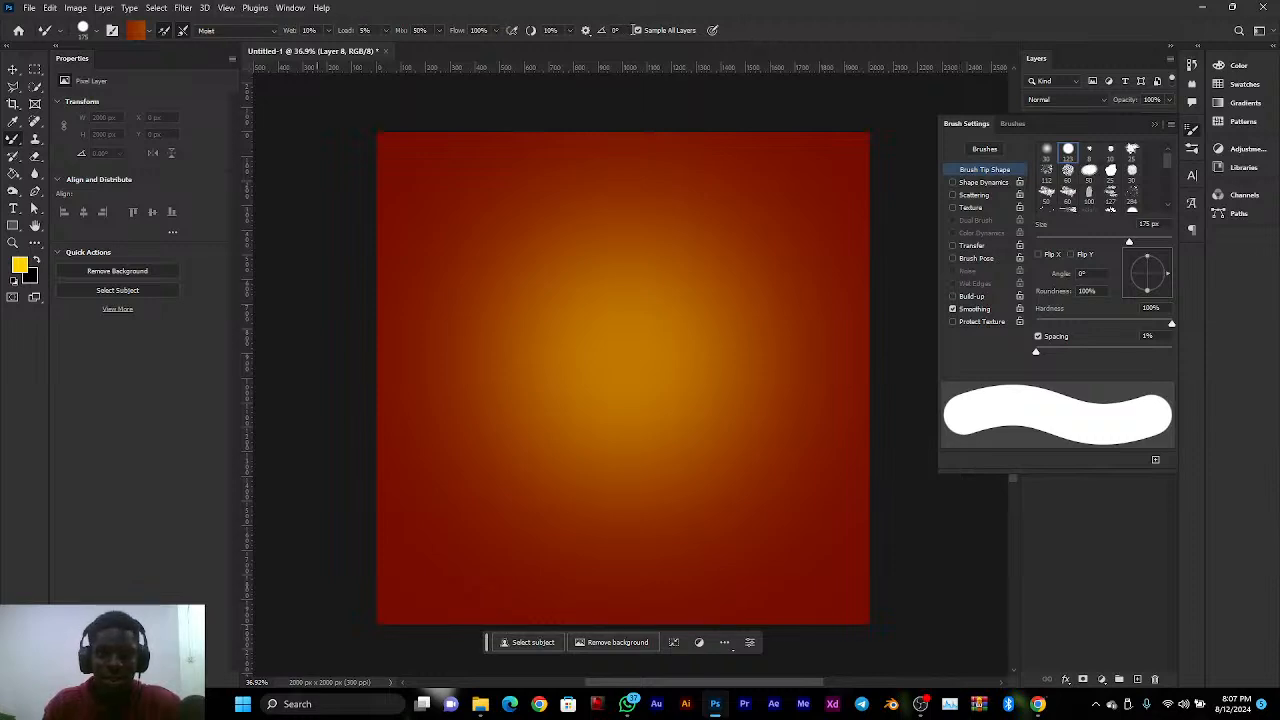
key(F5)
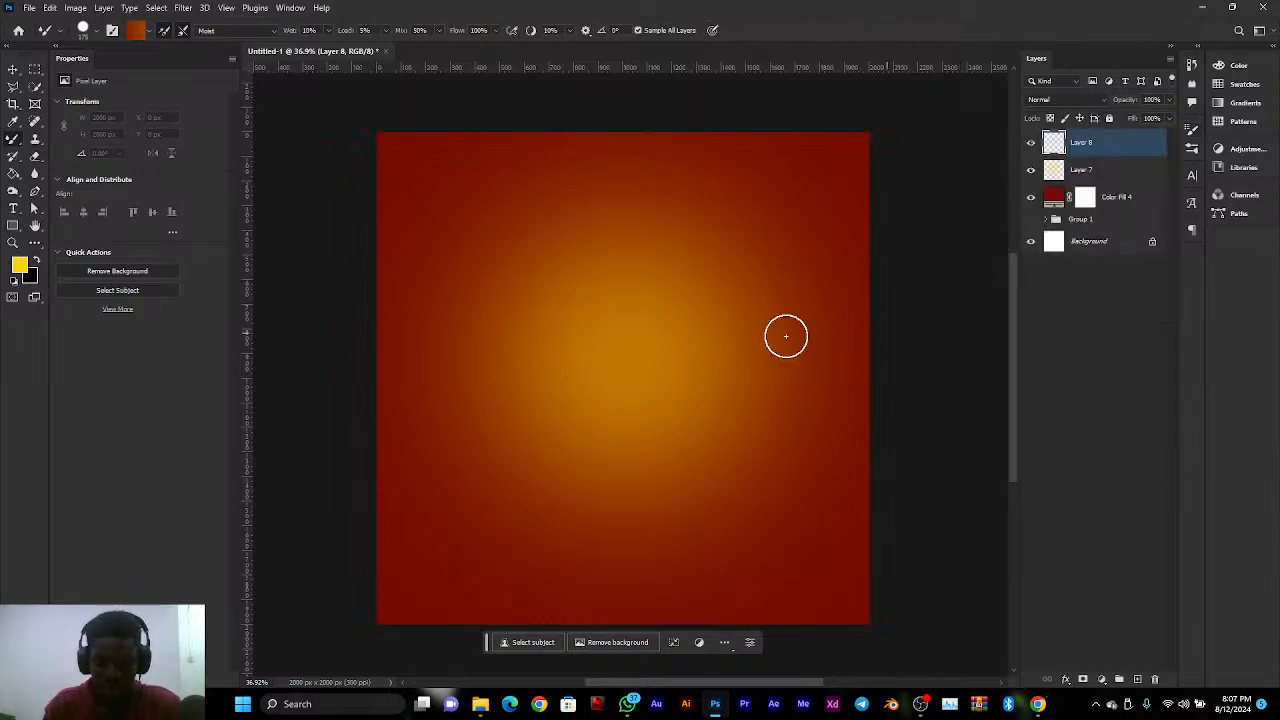
Try larger Mixer Brush sizes over the glow and reduce the brush size to 200 px
drag(558, 268, 602, 278)
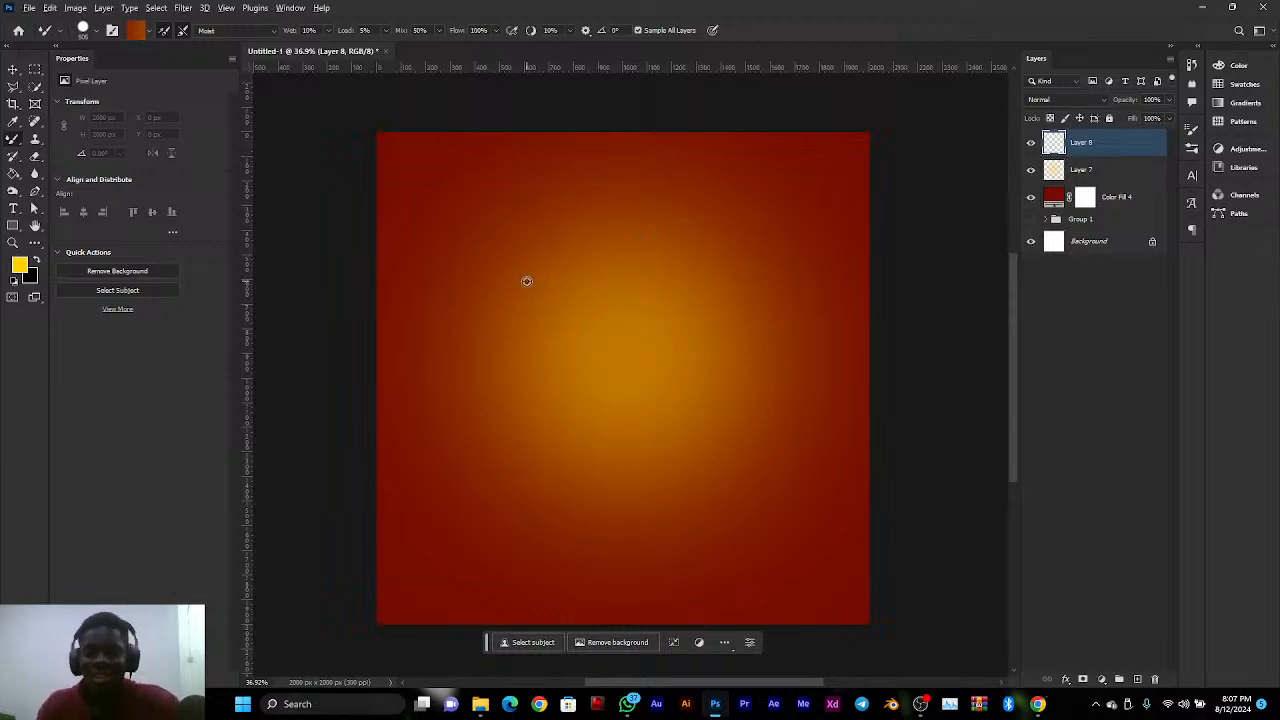
mouse_move(526, 281)
mouse_down()
mouse_move(697, 320)
mouse_move(628, 279)
mouse_move(711, 271)
mouse_move(506, 280)
mouse_move(559, 292)
mouse_move(794, 271)
mouse_move(669, 271)
mouse_move(597, 217)
mouse_move(578, 220)
mouse_move(589, 428)
mouse_move(615, 219)
mouse_move(634, 515)
mouse_up()
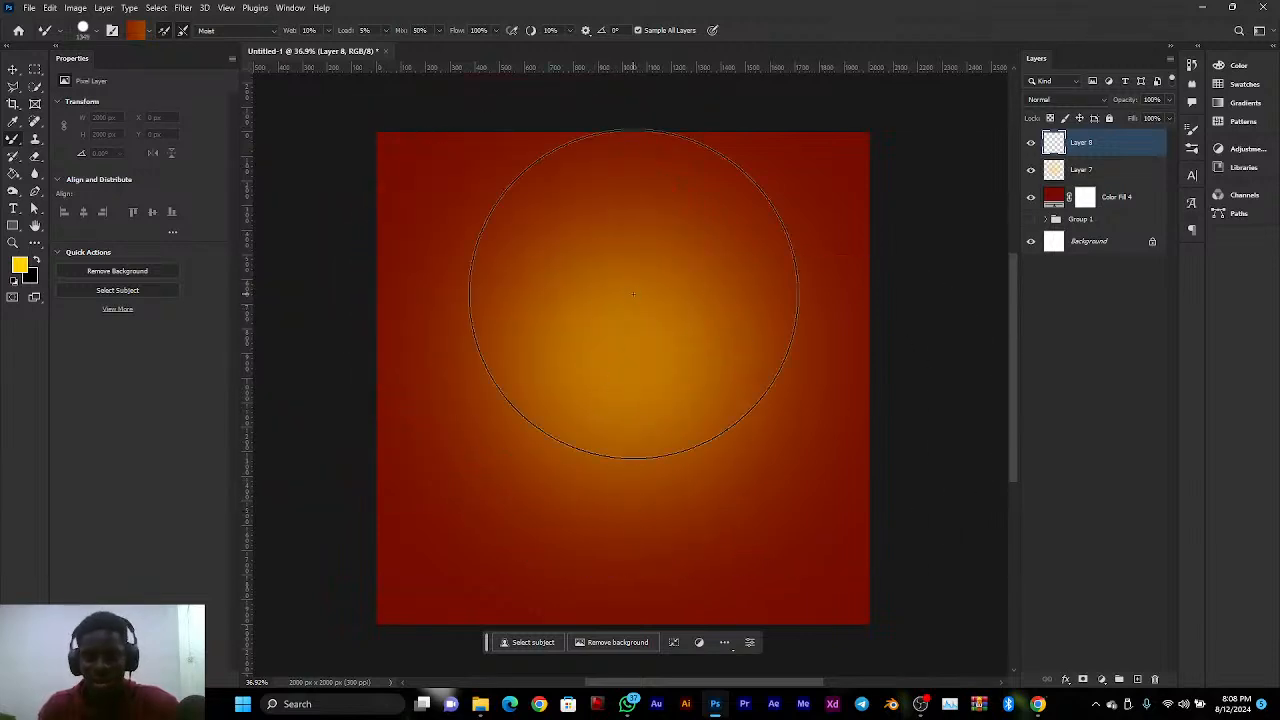
key(bracketleft)
key(bracketleft)
key(bracketleft)
key(bracketleft)
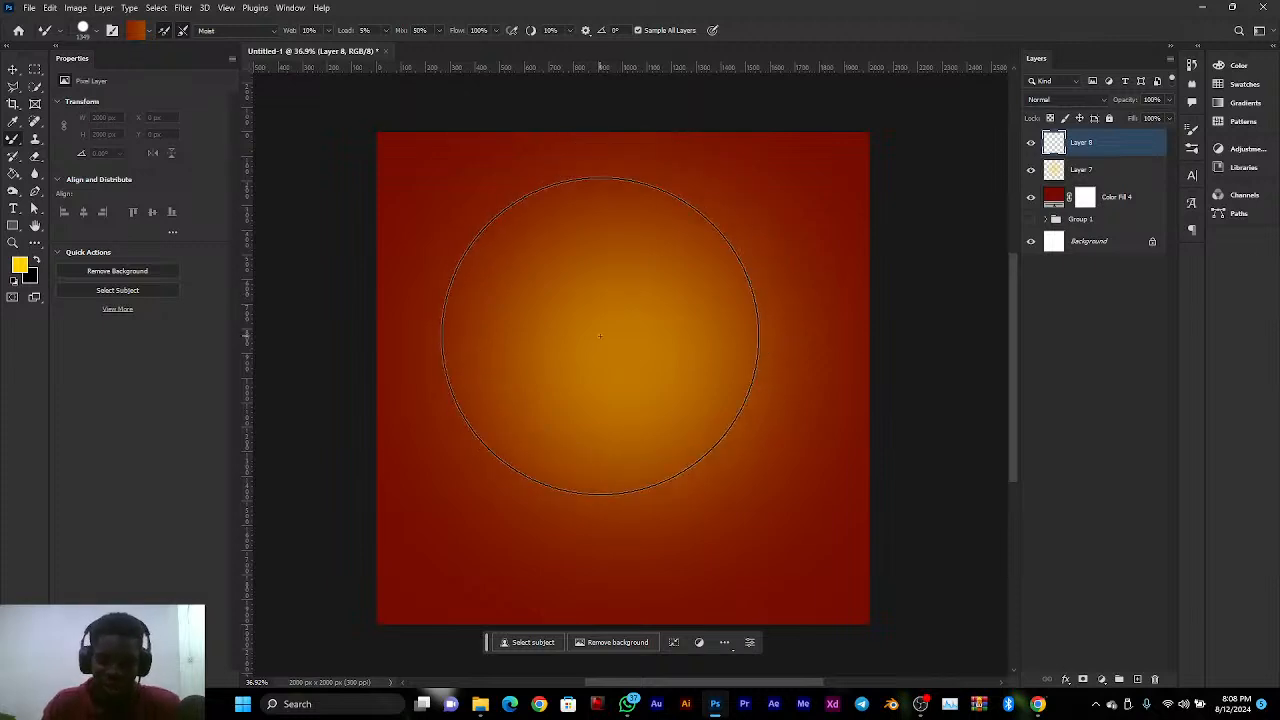
key(bracketleft)
key(bracketleft)
key(bracketleft)
key(bracketleft)
key(bracketleft)
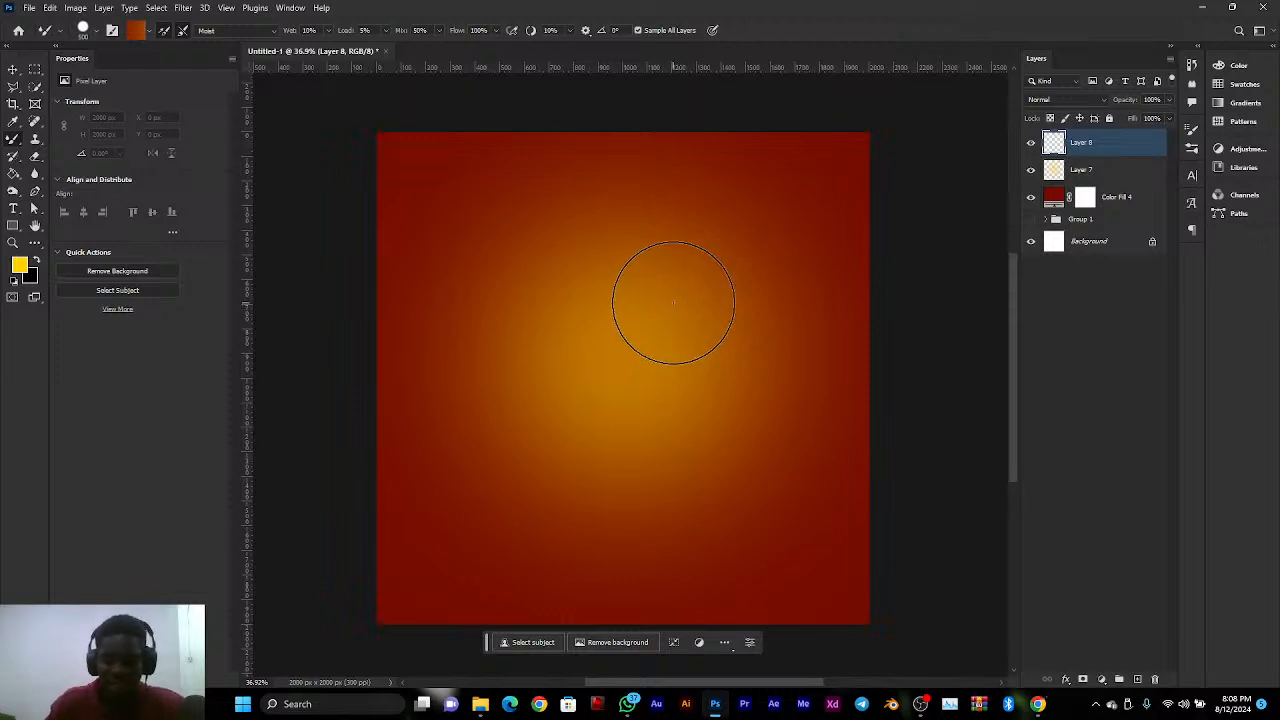
key(bracketleft)
key(bracketleft)
key(bracketleft)
key(bracketleft)
key(bracketleft)
key(bracketleft)
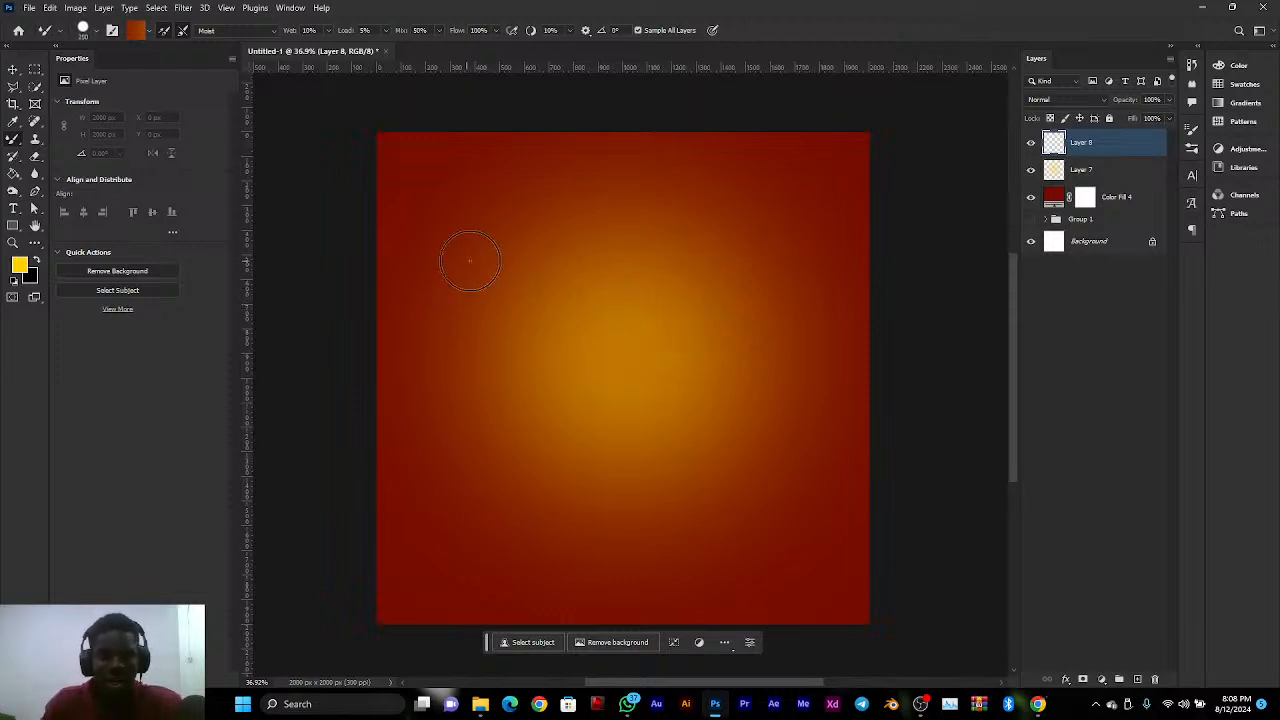
key(bracketleft)
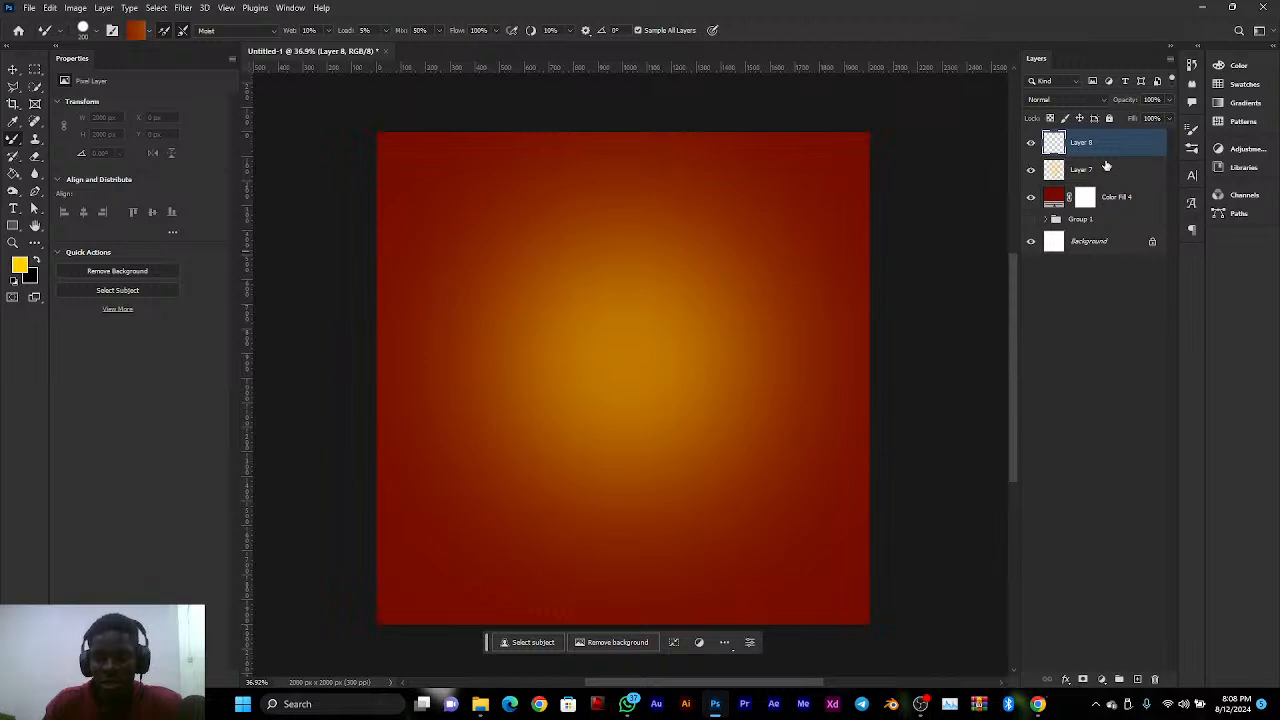
Paint a winding spiral stroke over the glow on the top layer, inspect it alone, and hide both the stroke and glow layers
mouse_move(427, 226)
mouse_down()
mouse_move(660, 188)
mouse_move(717, 194)
mouse_up()
mouse_move(504, 371)
mouse_down()
mouse_move(430, 415)
mouse_move(522, 464)
mouse_move(765, 478)
mouse_move(812, 509)
mouse_move(813, 546)
mouse_move(725, 576)
mouse_move(526, 561)
mouse_move(487, 532)
mouse_move(747, 415)
mouse_move(779, 328)
mouse_move(523, 257)
mouse_up()
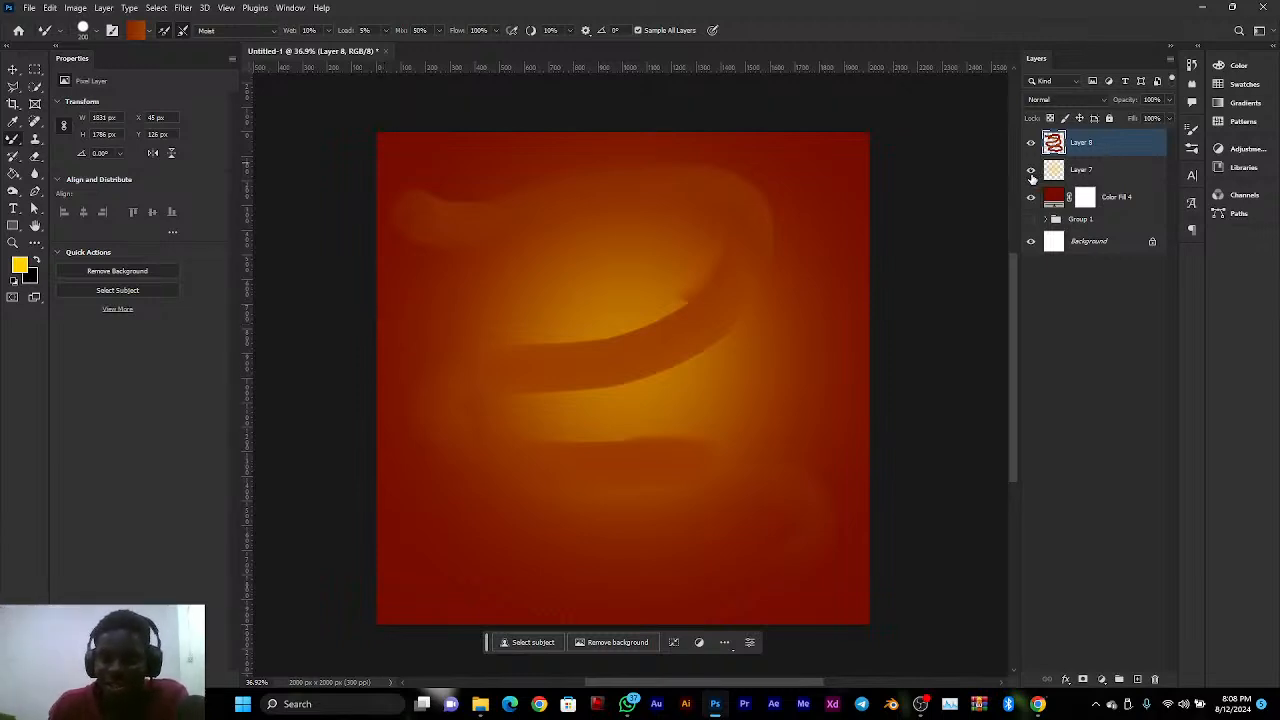
click(1031, 172)
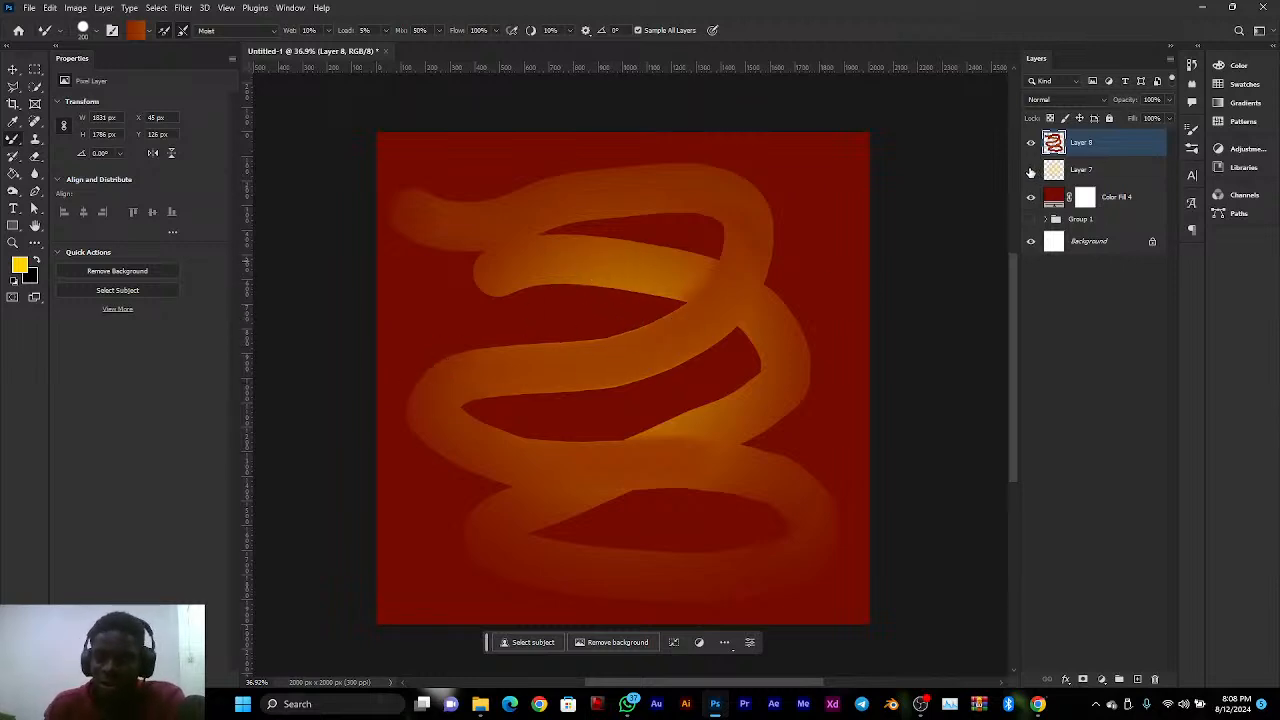
click(1030, 172)
click(1031, 143)
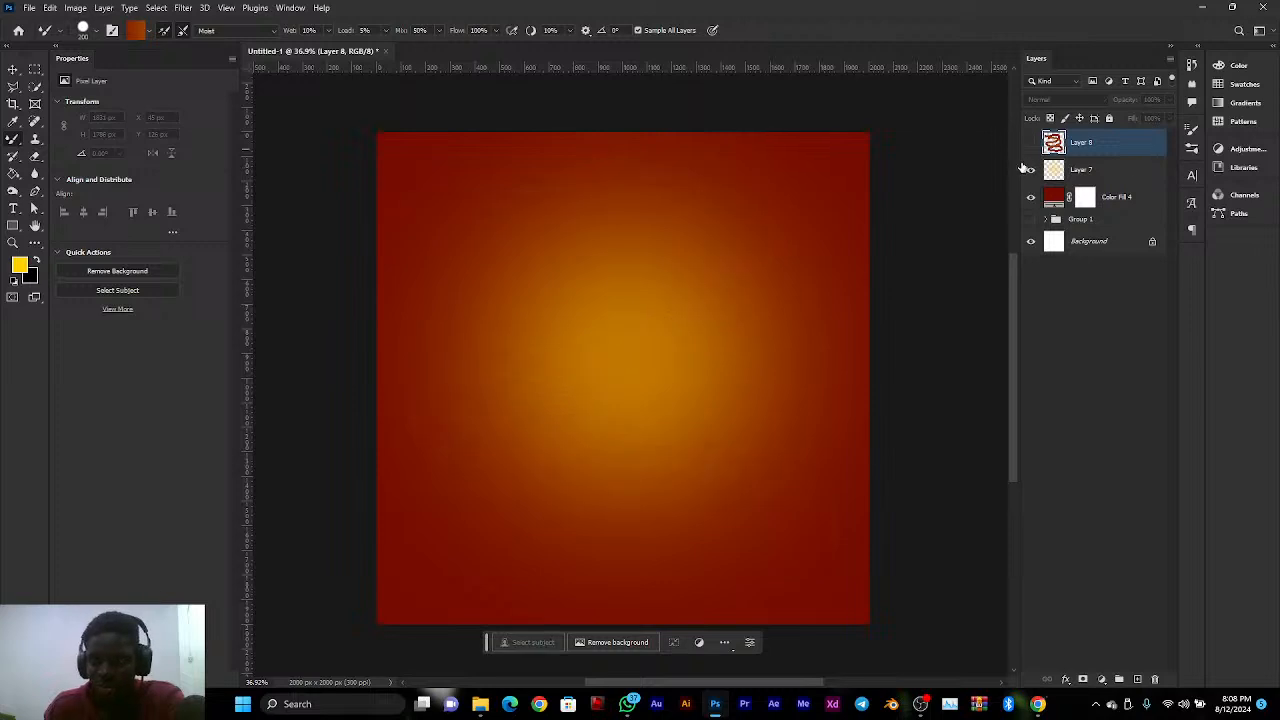
click(1032, 172)
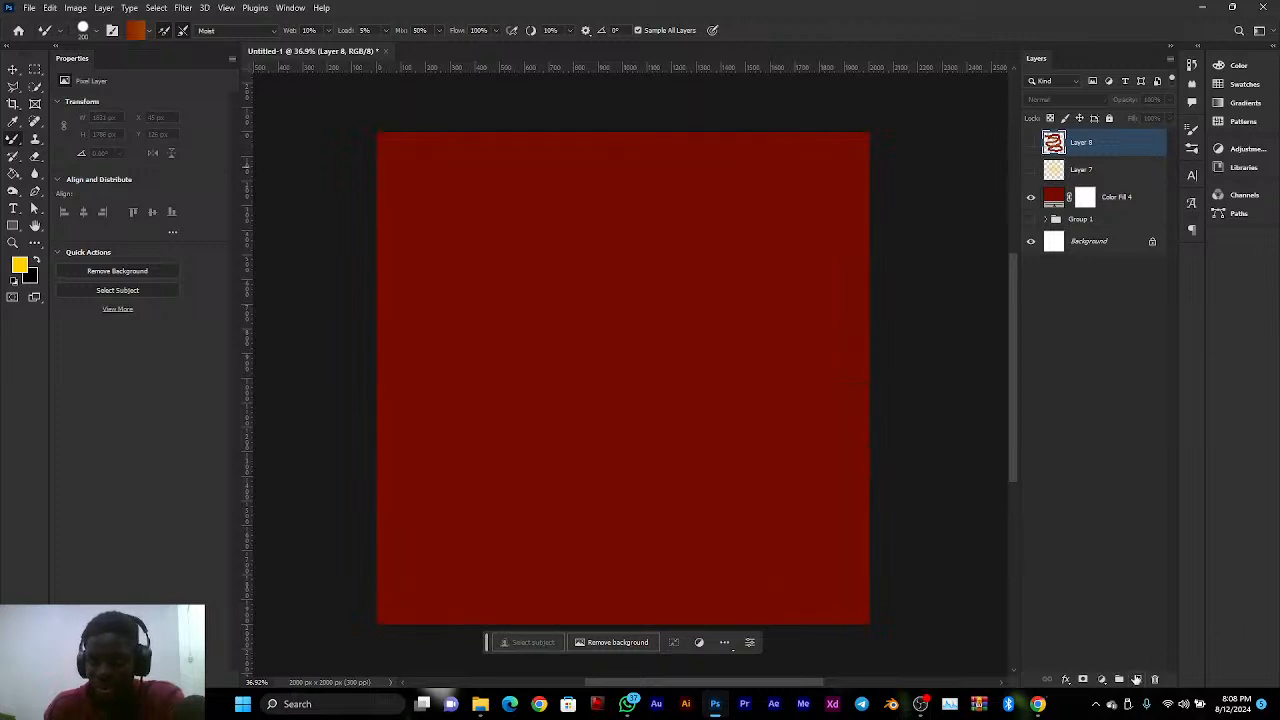
Add a new empty layer on top of the stack and enlarge the Mixer Brush to 600 px
click(1137, 679)
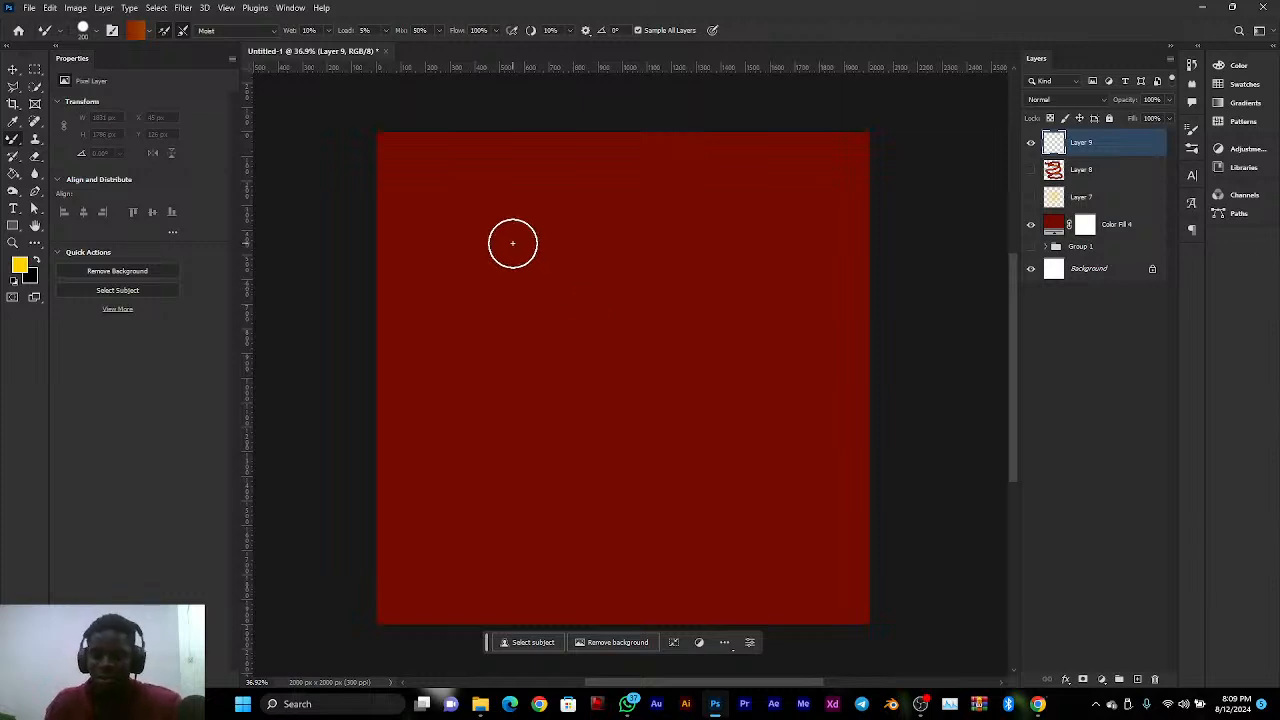
key(bracketright)
key(bracketright)
key(bracketright)
key(bracketright)
key(bracketright)
key(bracketright)
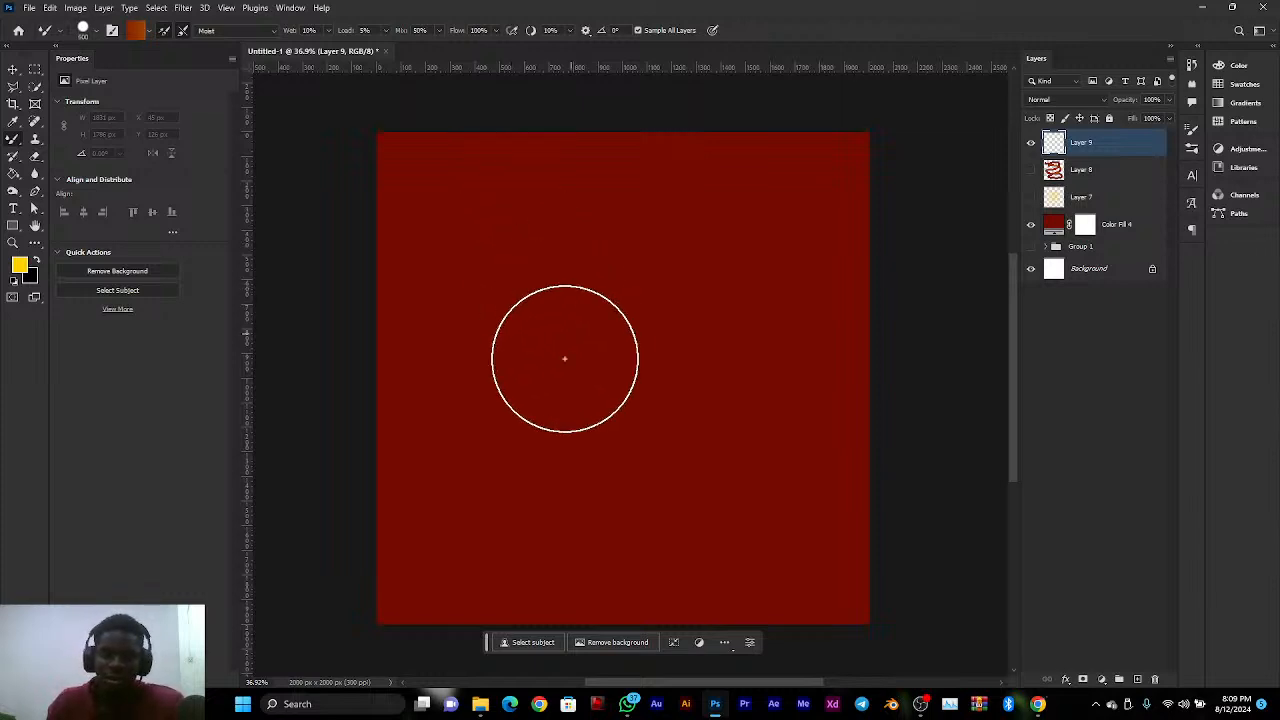
mouse_move(463, 543)
mouse_down()
mouse_move(507, 450)
mouse_move(560, 425)
mouse_up()
mouse_move(666, 388)
mouse_down()
mouse_move(773, 398)
mouse_move(848, 450)
mouse_up()
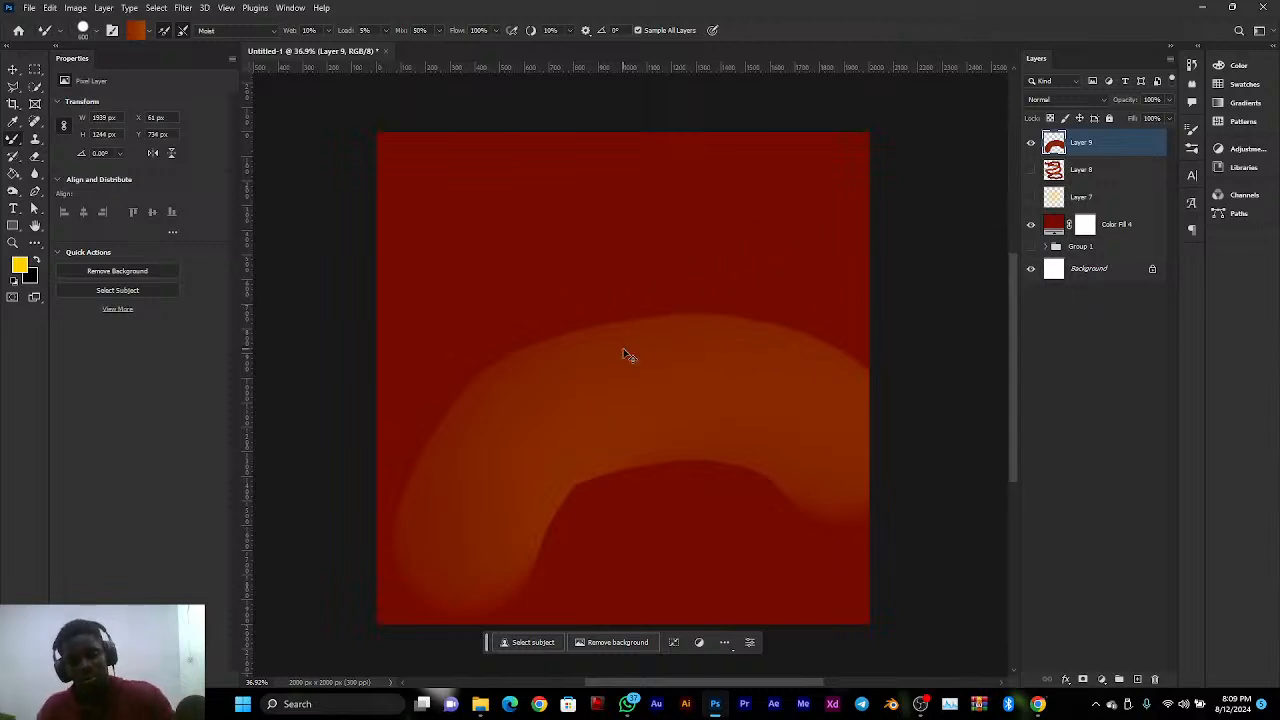
key(ctrl+z)
With the glow layer shown, paint a wide arched Mixer Brush stroke across it on the top layer, then hide the glow and examine the stroke
click(1031, 197)
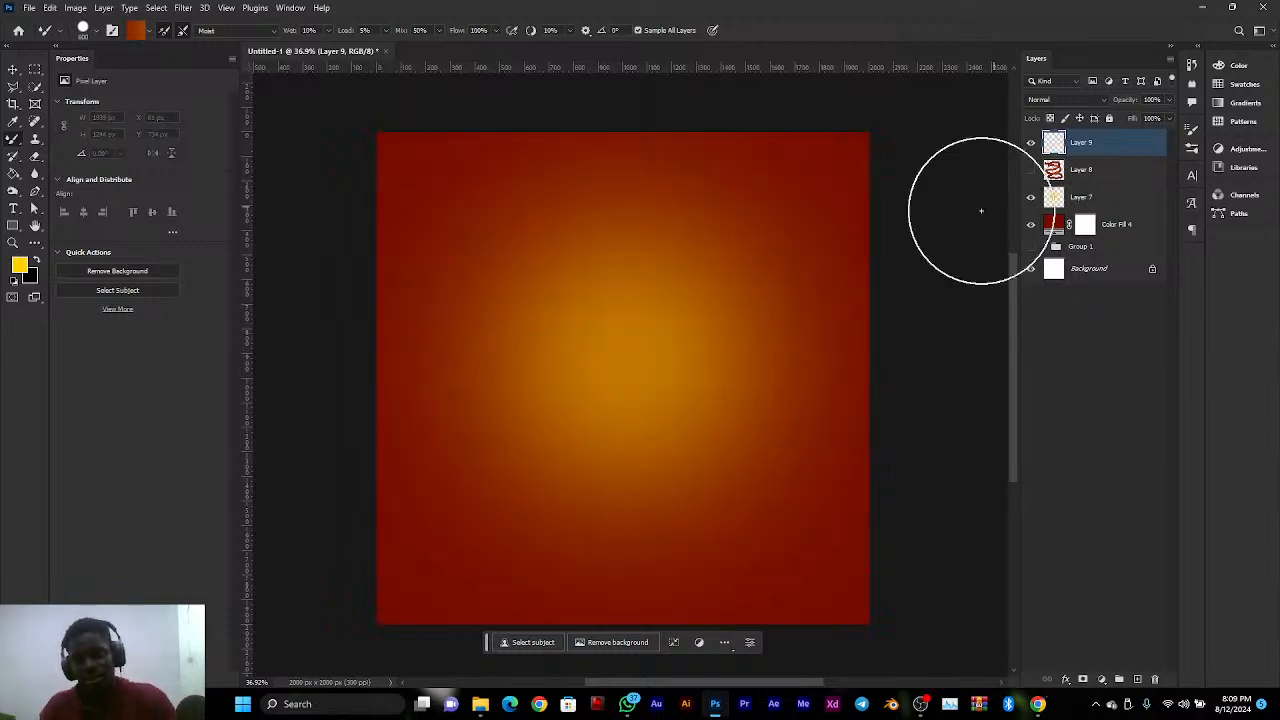
mouse_move(527, 522)
mouse_down()
mouse_move(475, 527)
mouse_move(540, 418)
mouse_move(610, 359)
mouse_move(754, 337)
mouse_move(808, 345)
mouse_move(846, 371)
mouse_move(988, 532)
mouse_up()
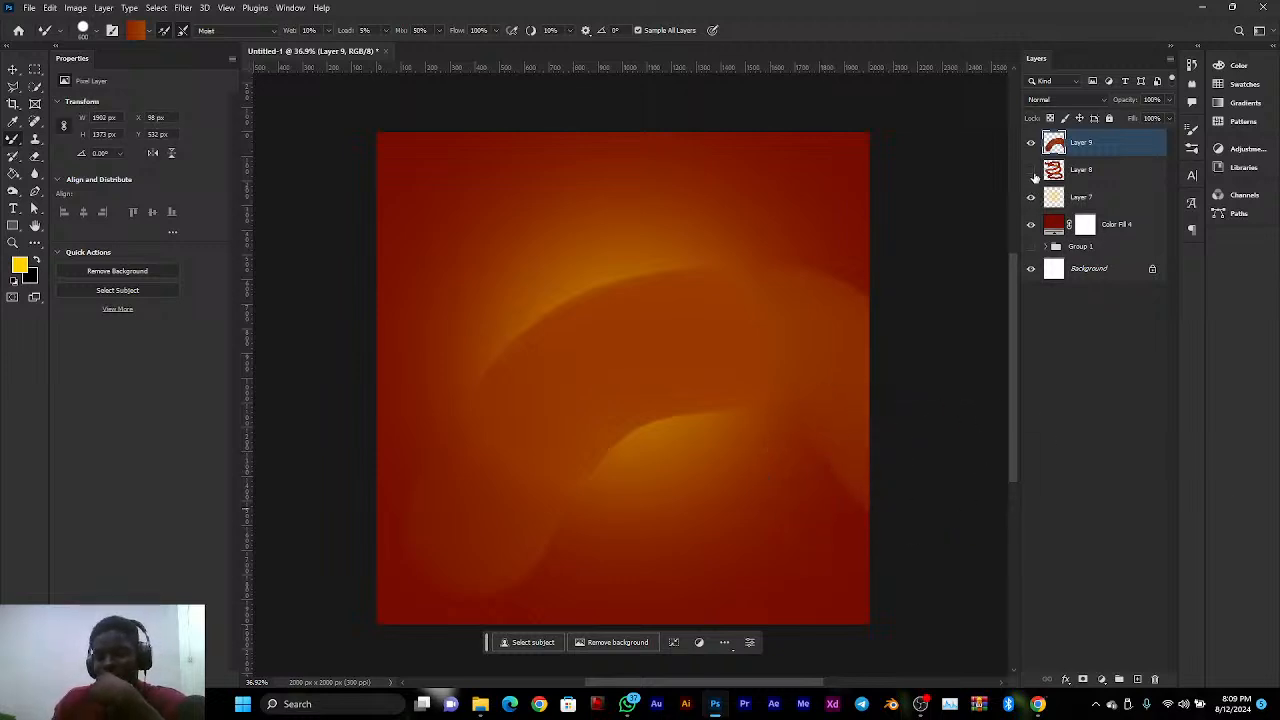
click(1031, 199)
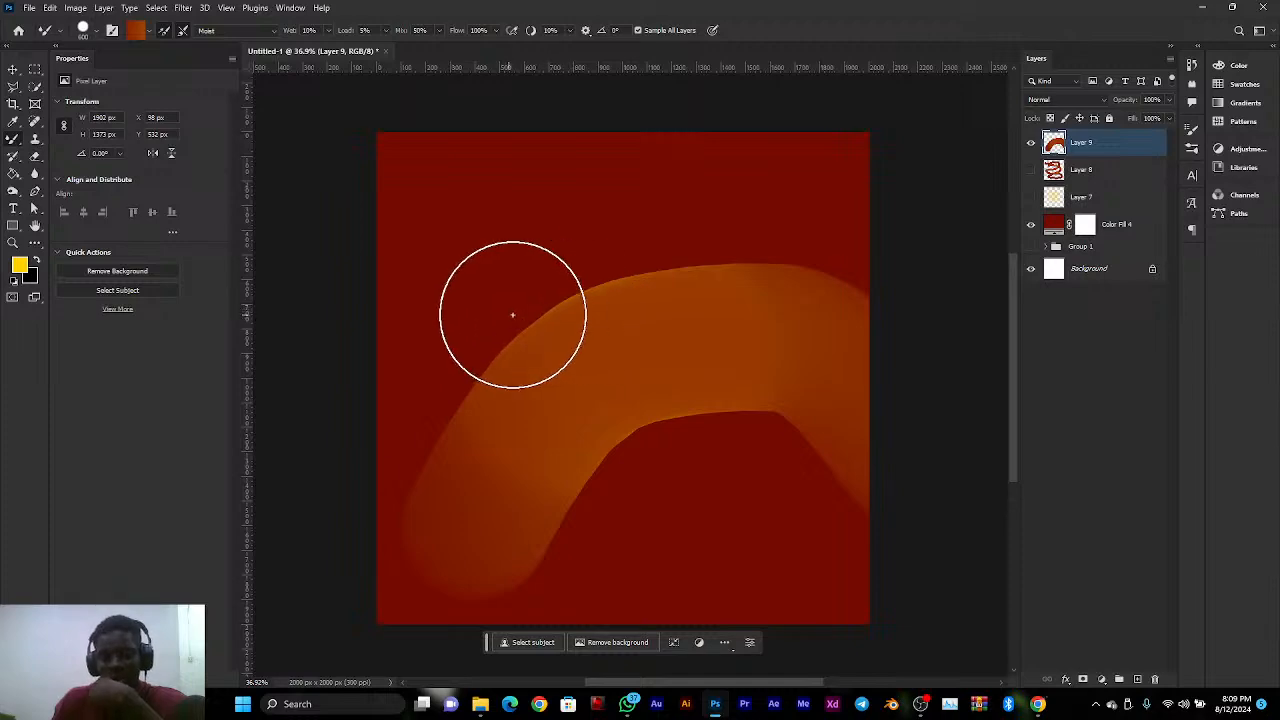
scroll(519, 290, up, 14)
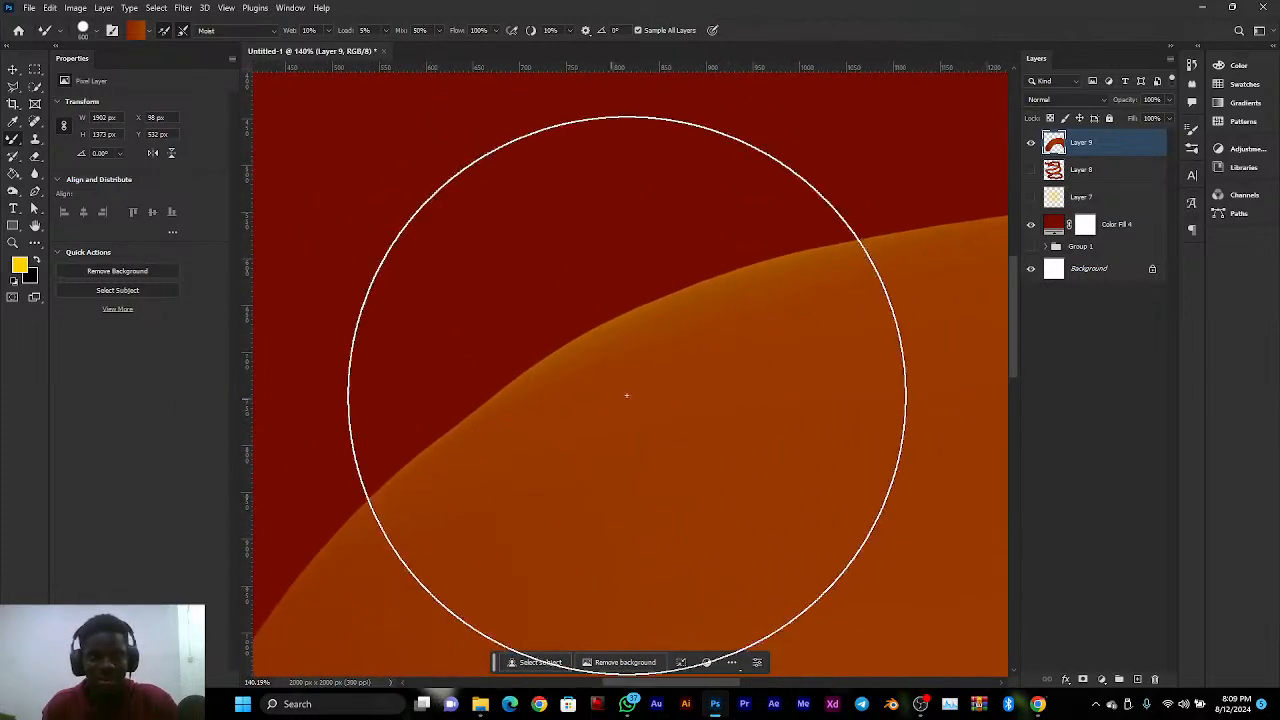
scroll(643, 337, down, 12)
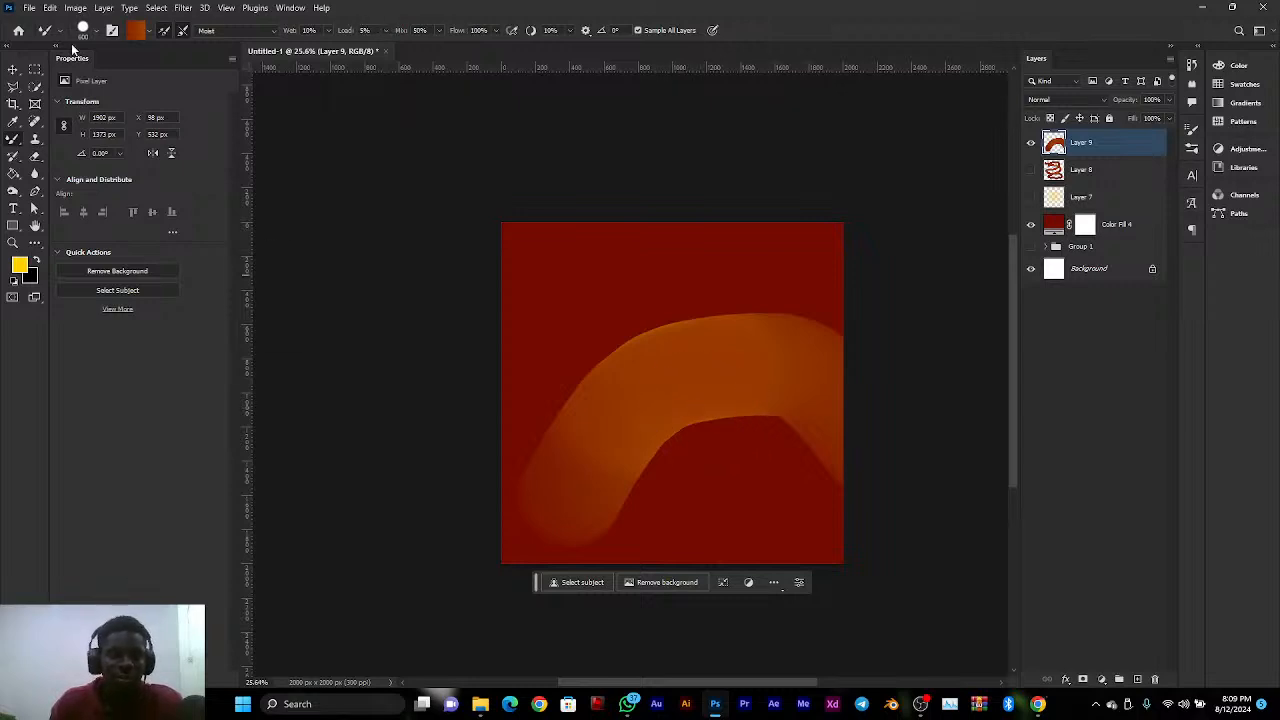
click(385, 31)
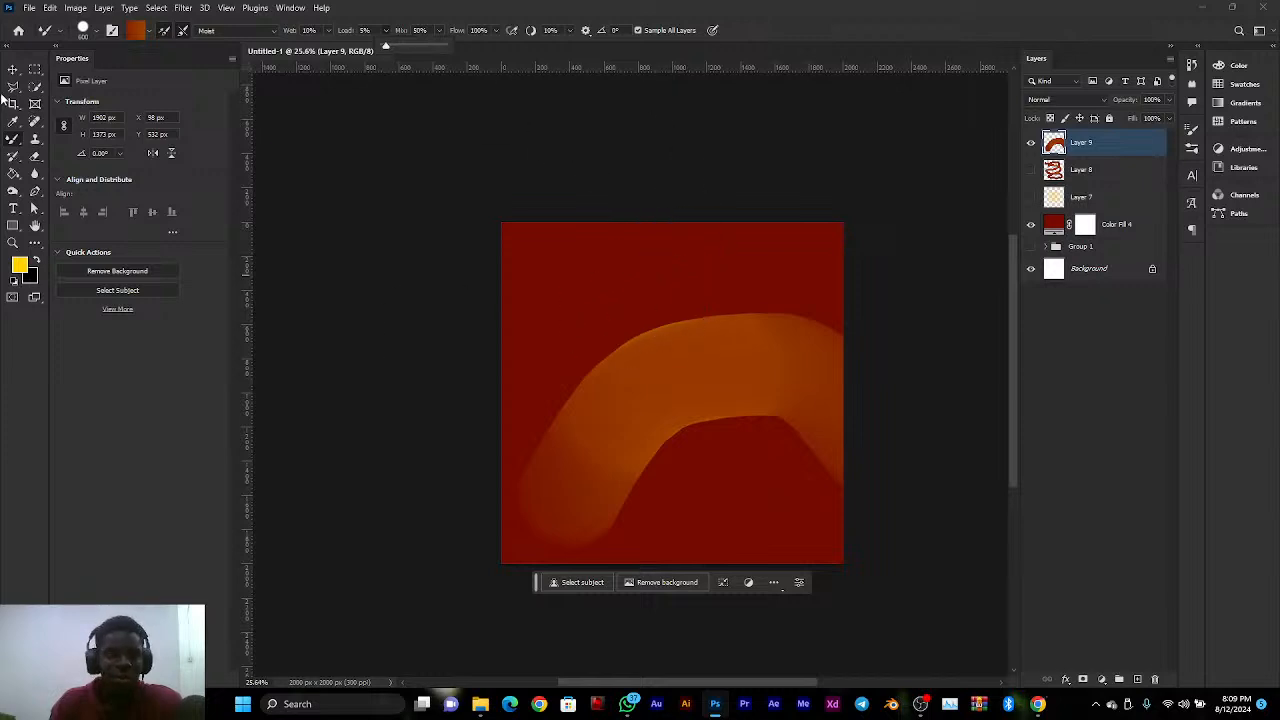
Scale the arched stroke to about 114% and position it in the canvas's lower-right corner
key(v)
drag(740, 390, 742, 474)
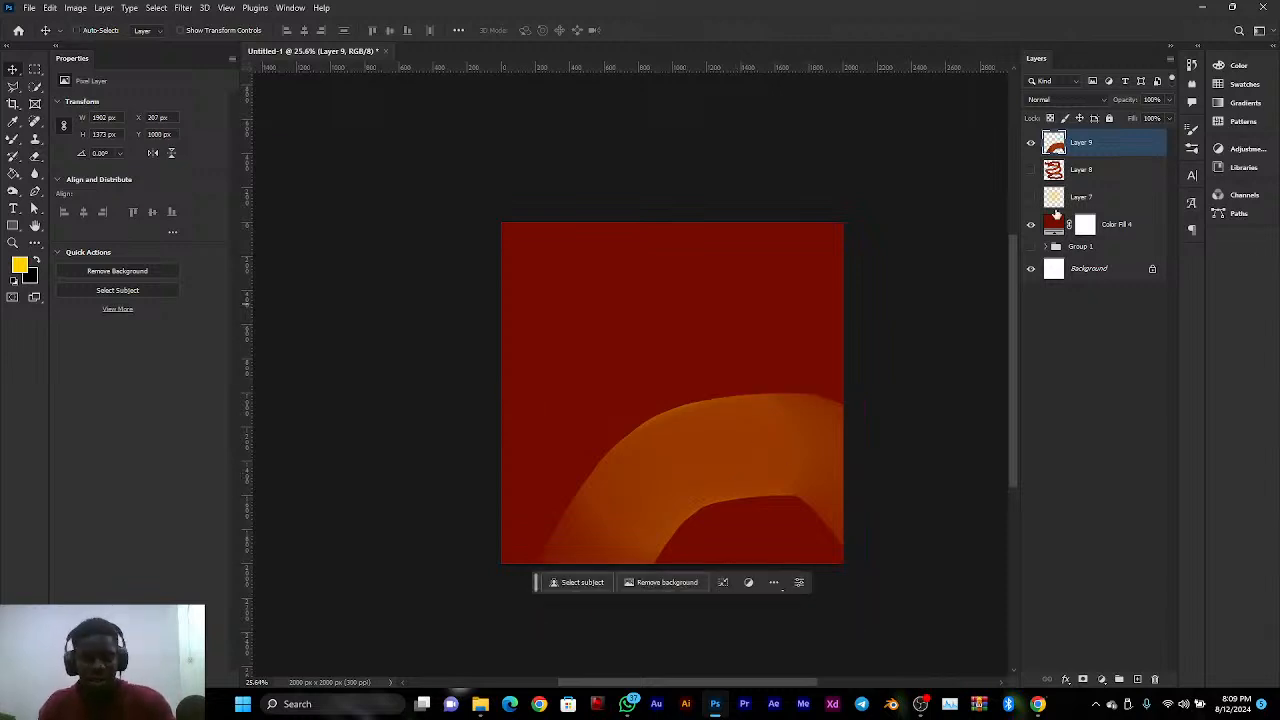
key(ctrl+t)
drag(698, 395, 697, 363)
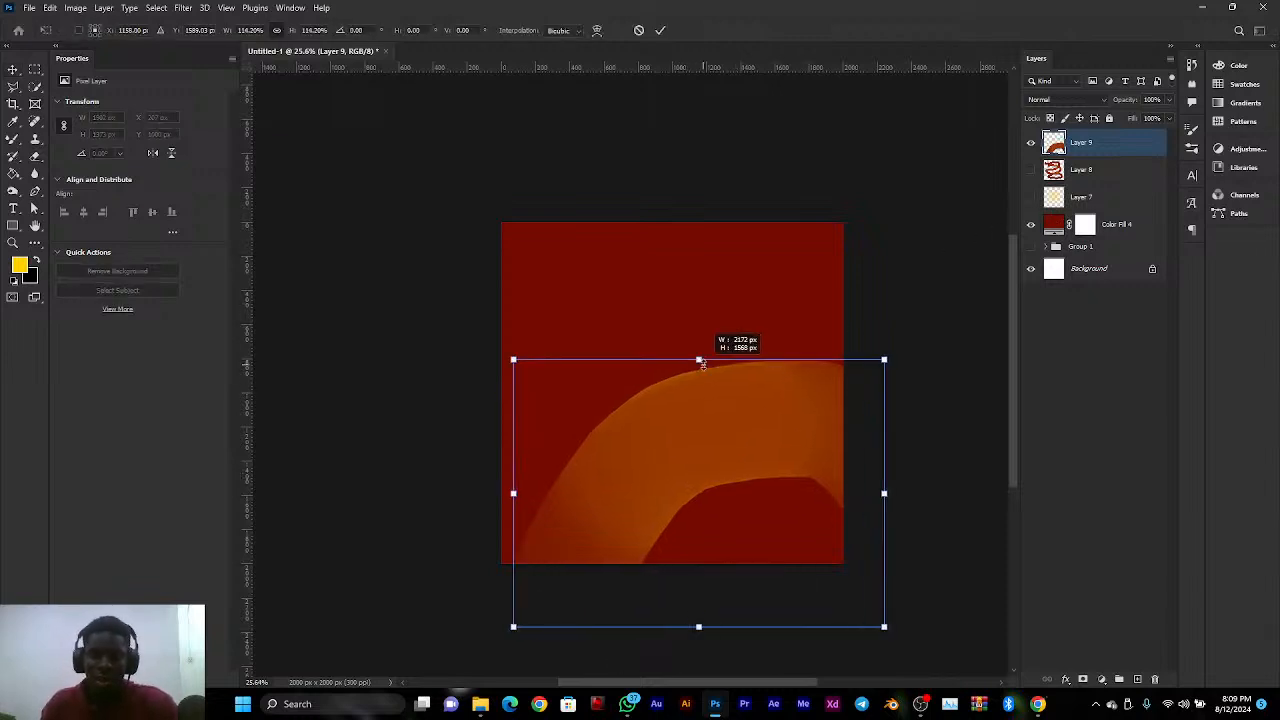
drag(697, 429, 705, 467)
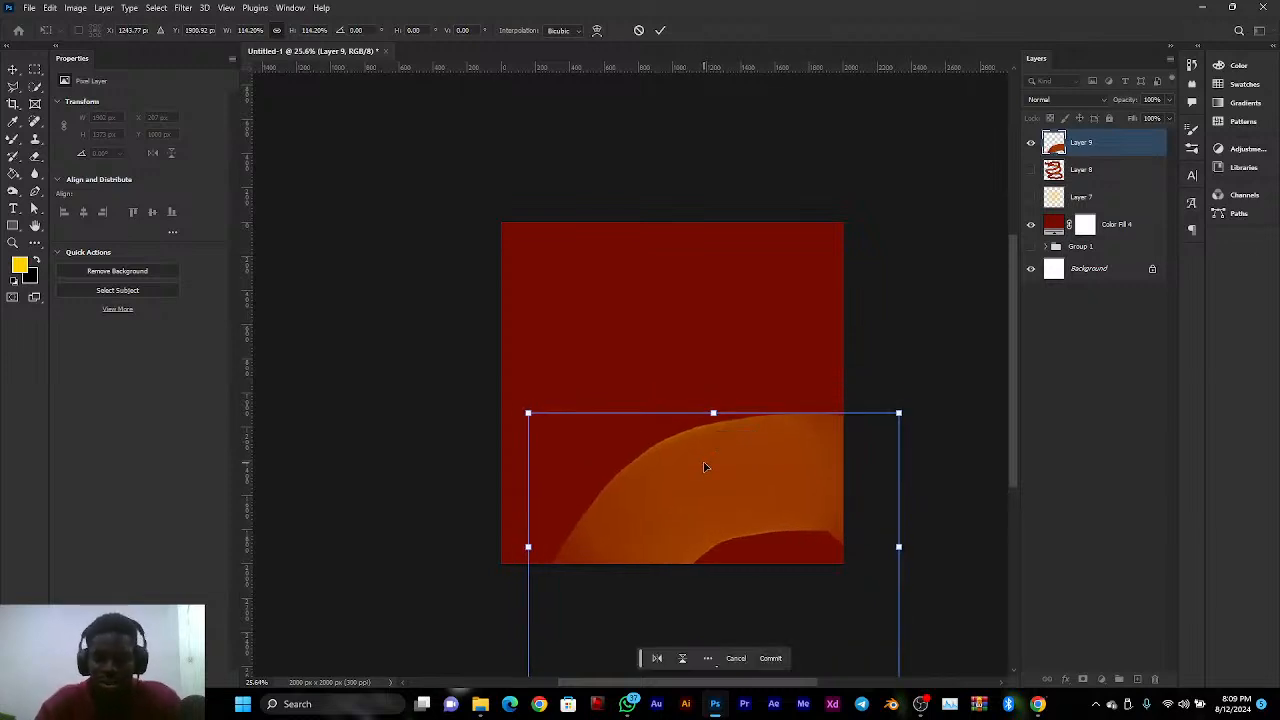
click(658, 31)
scroll(725, 500, up, 2)
scroll(733, 492, down, 1)
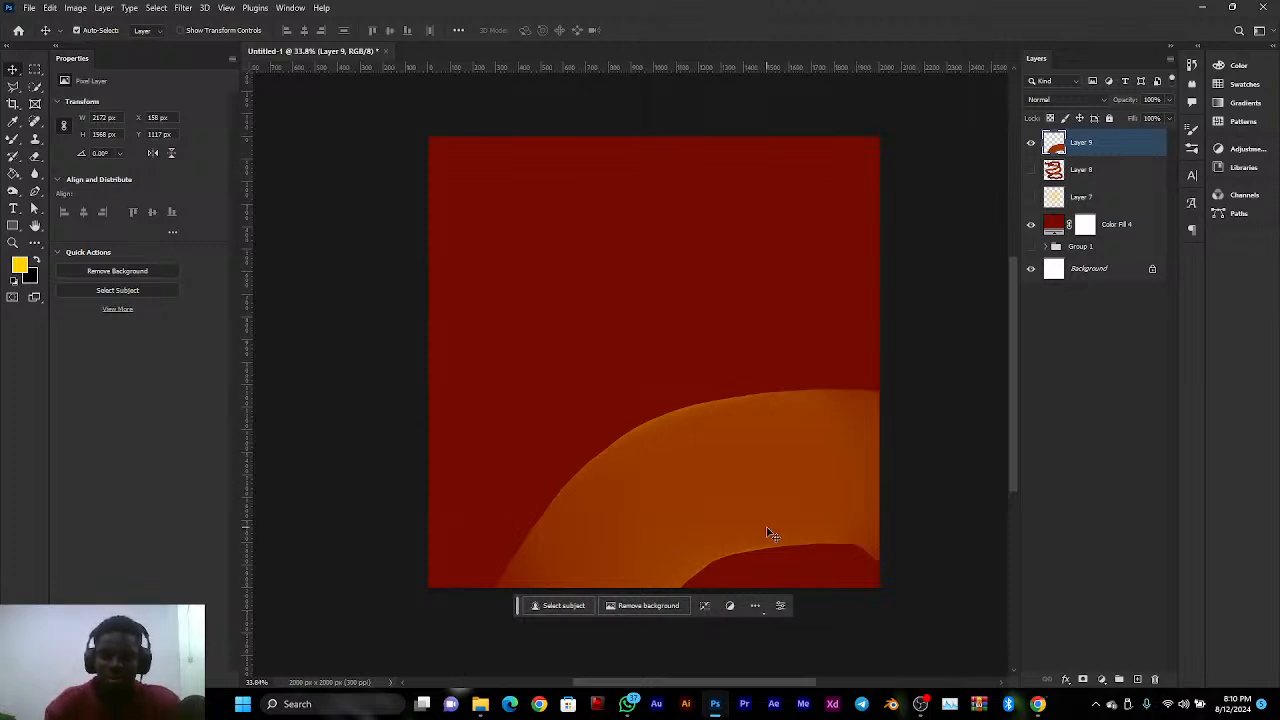
Show the spiral stroke layer and move it toward the canvas's upper-left corner so it runs off the edges
click(1031, 170)
click(1031, 170)
click(1031, 170)
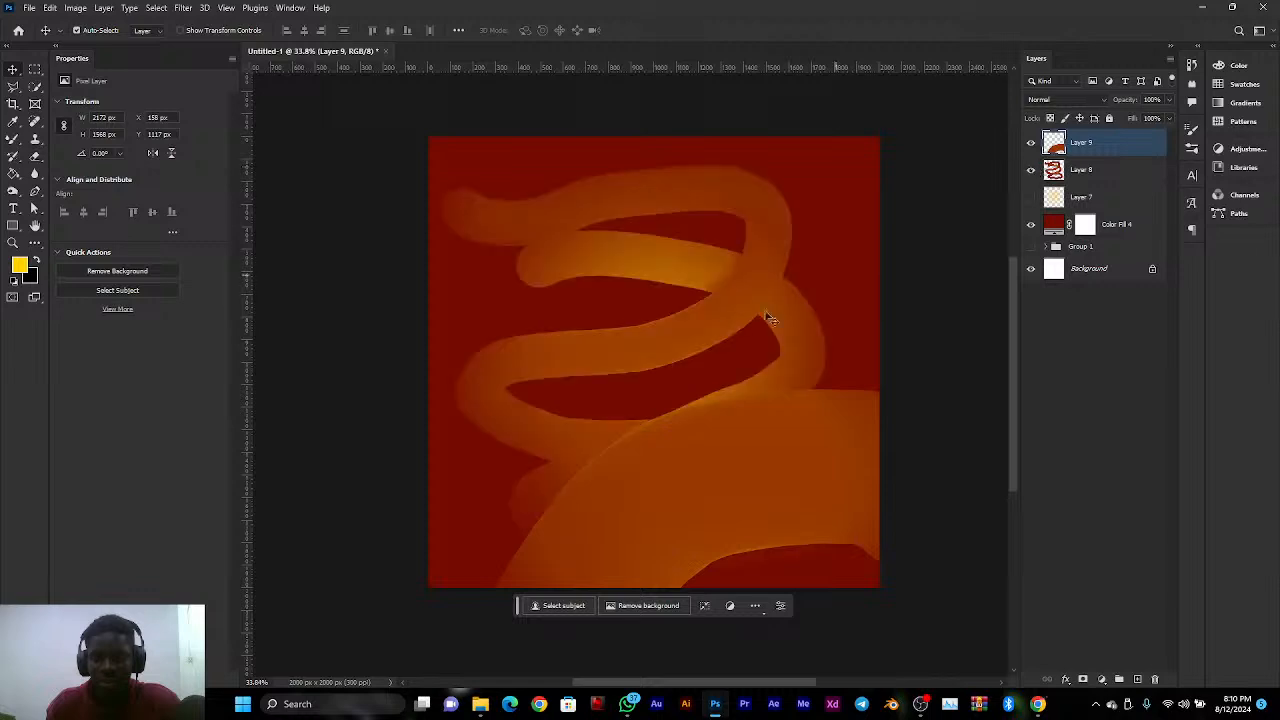
mouse_move(718, 328)
mouse_down()
mouse_move(533, 252)
mouse_move(553, 256)
mouse_move(577, 226)
mouse_move(607, 248)
mouse_up()
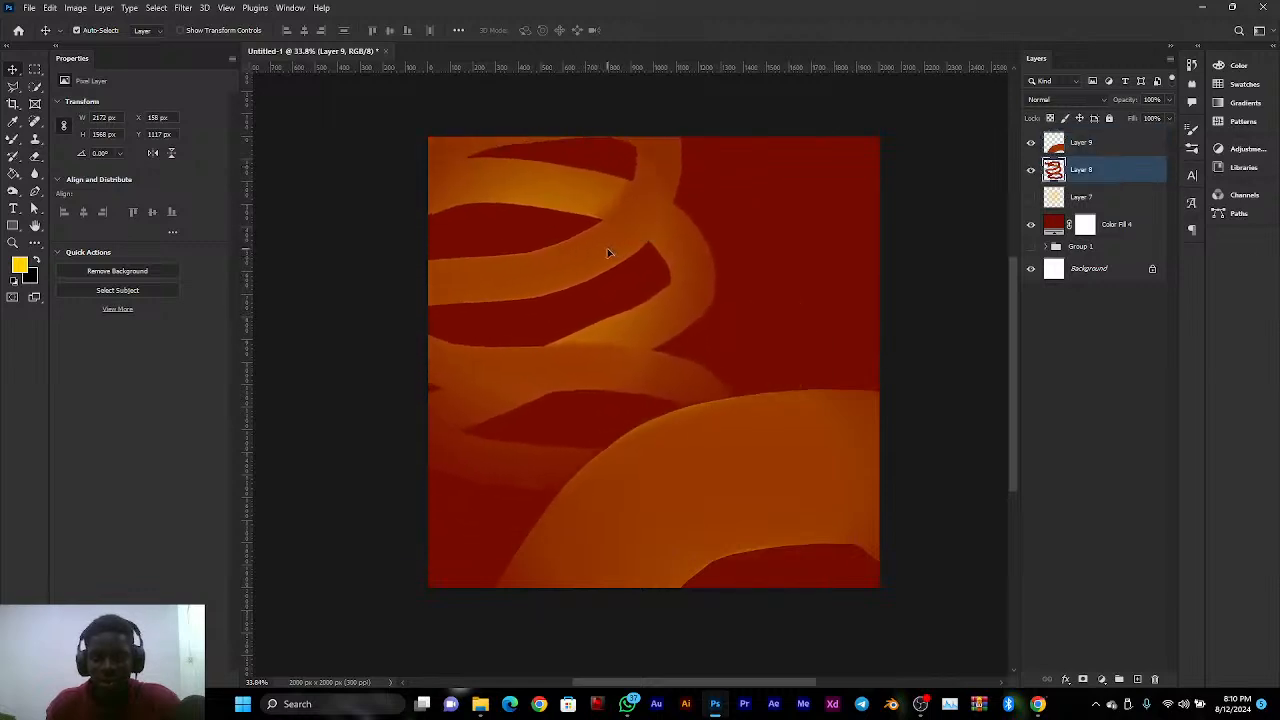
click(183, 8)
mouse_move(261, 182)
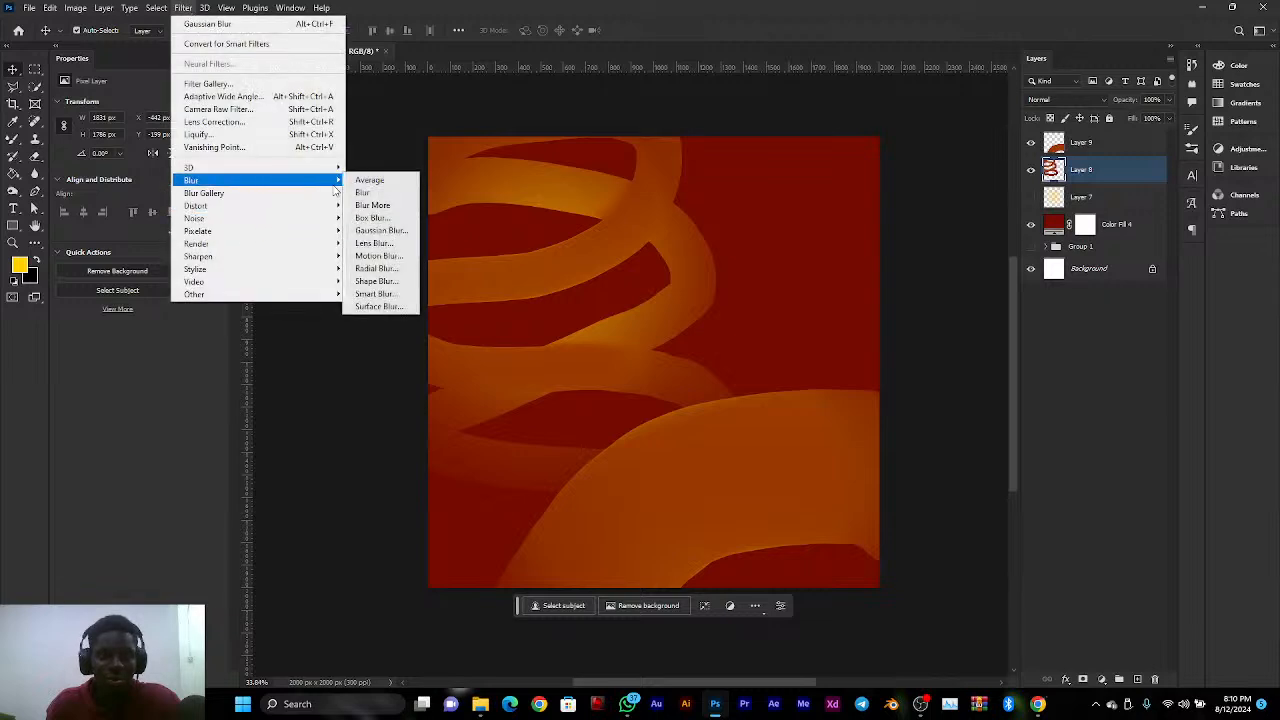
click(366, 231)
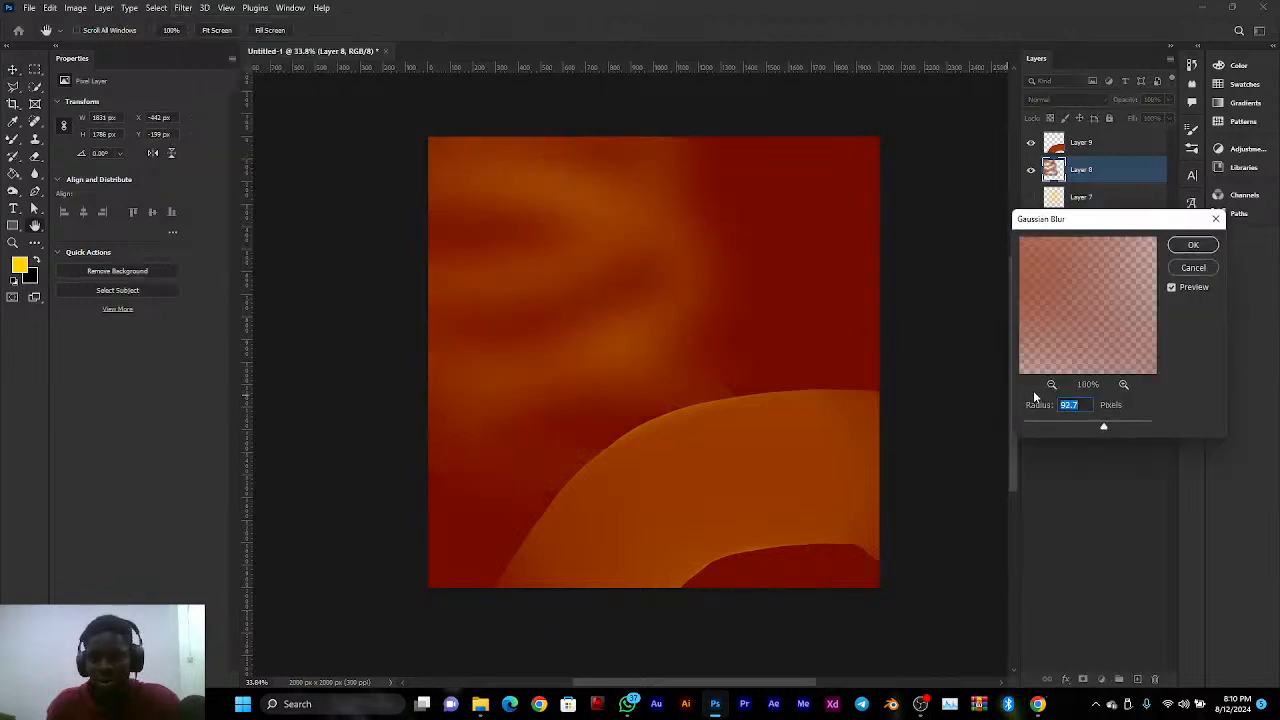
drag(1045, 430, 1075, 429)
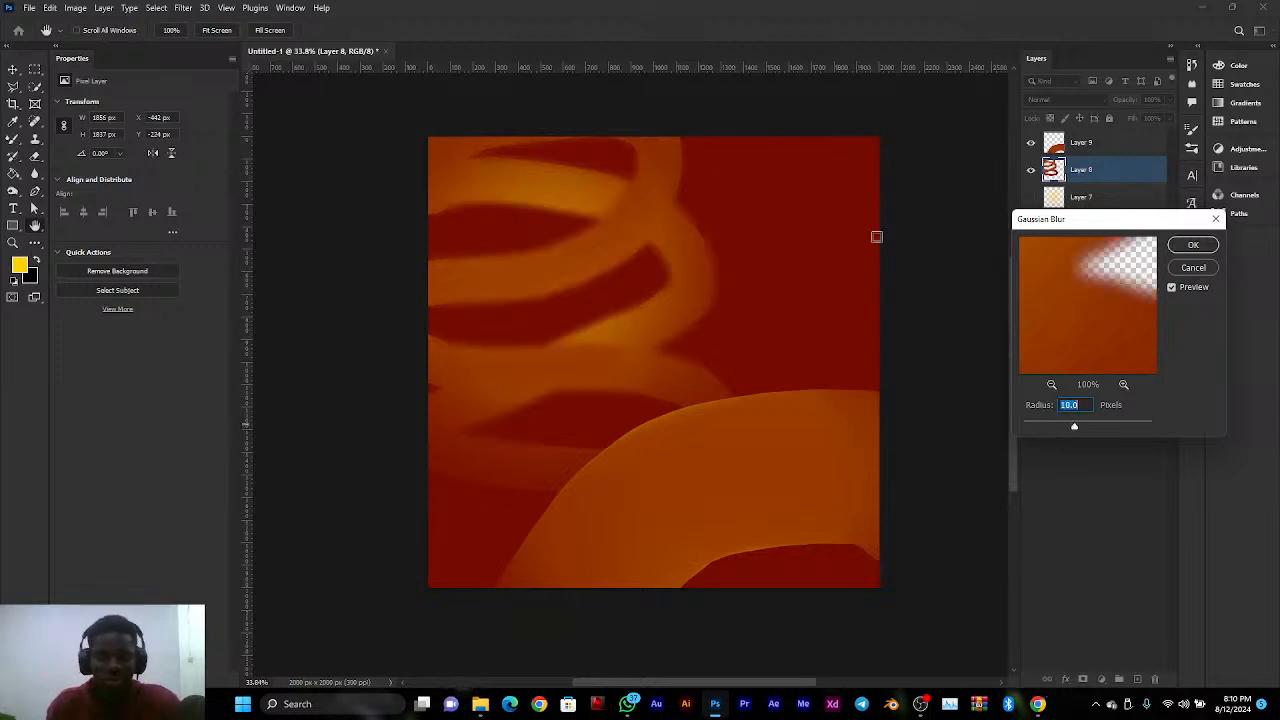
click(599, 229)
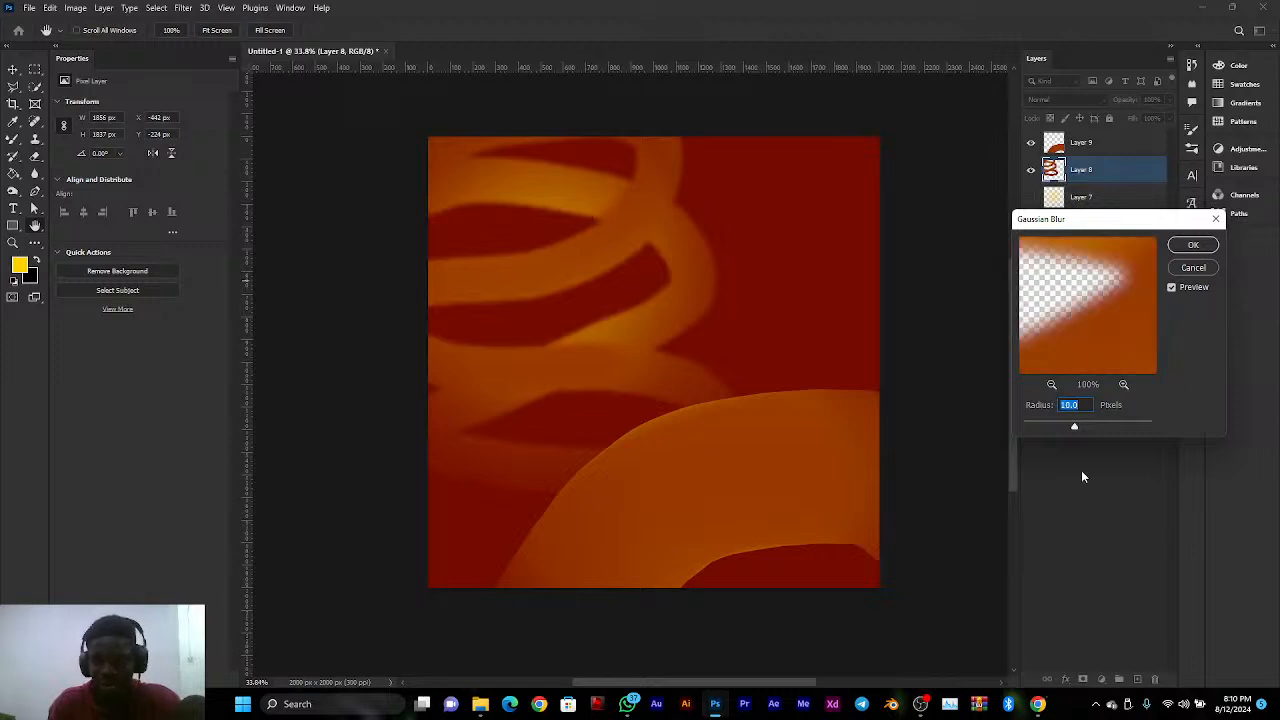
click(1185, 245)
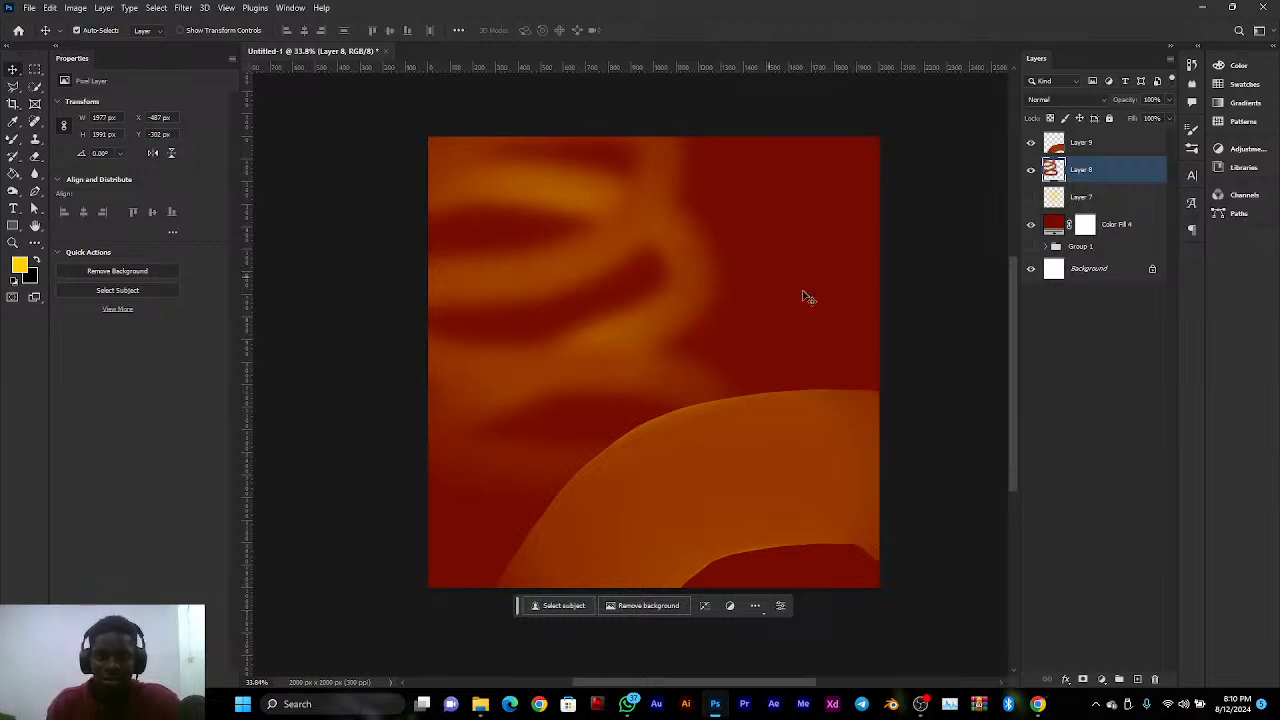
key(ctrl+z)
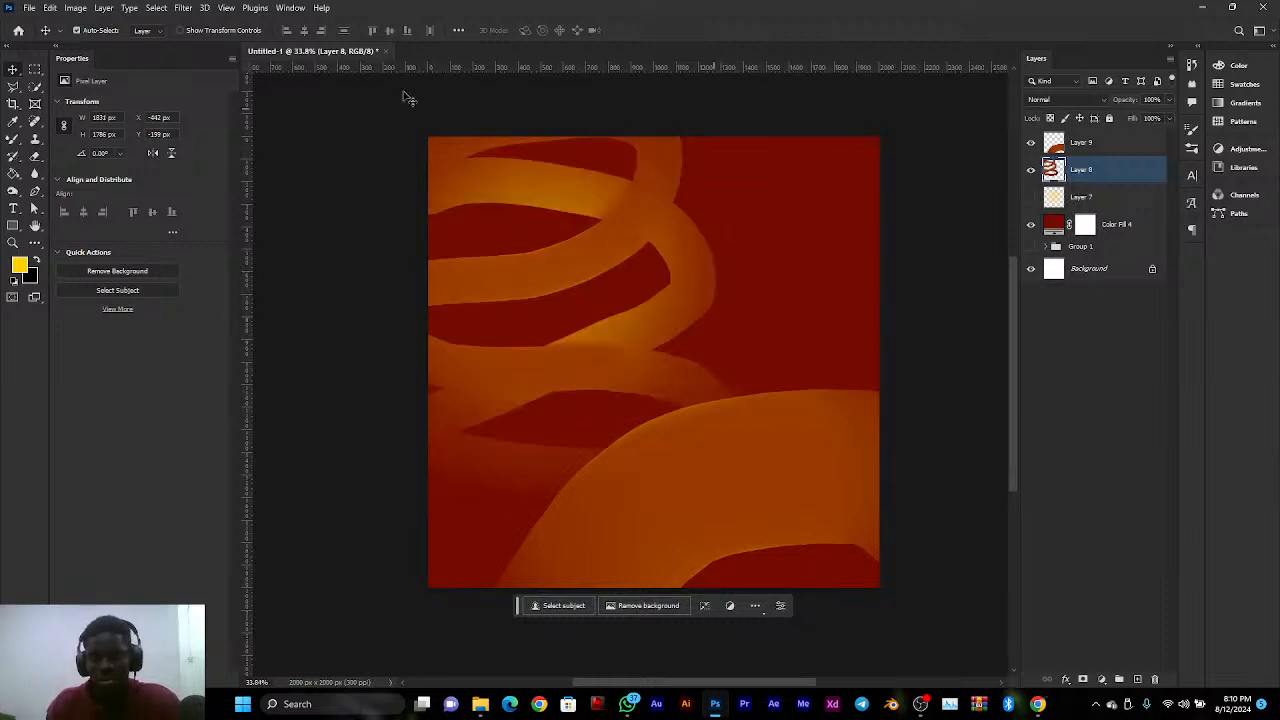
Apply a Gaussian Blur with a radius of 18 pixels to the spiral stroke layer
click(183, 7)
mouse_move(235, 183)
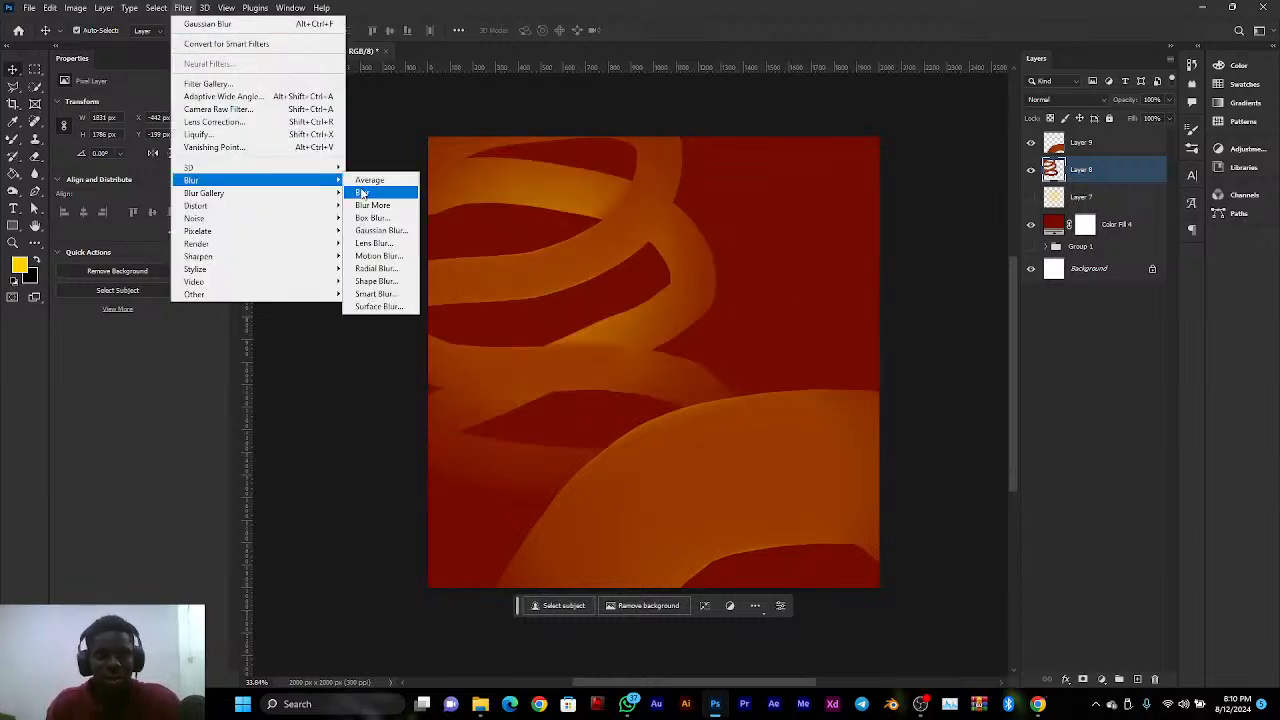
click(369, 230)
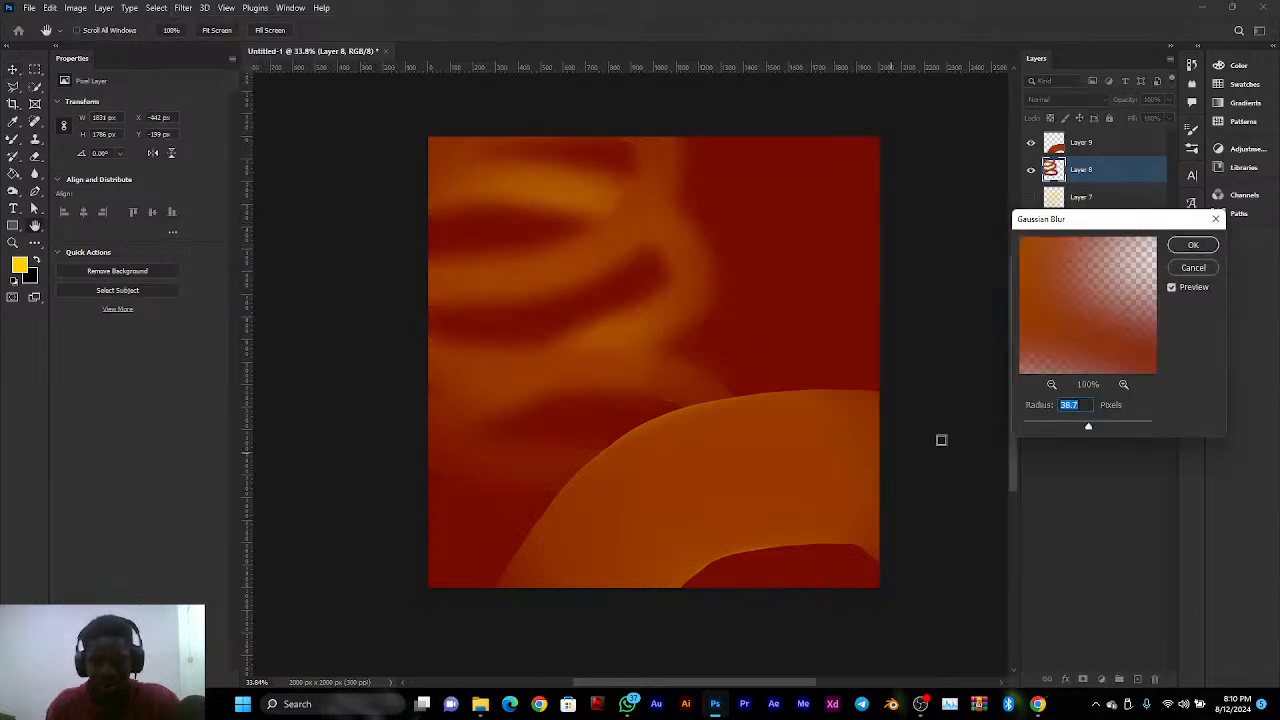
drag(1088, 426, 1079, 426)
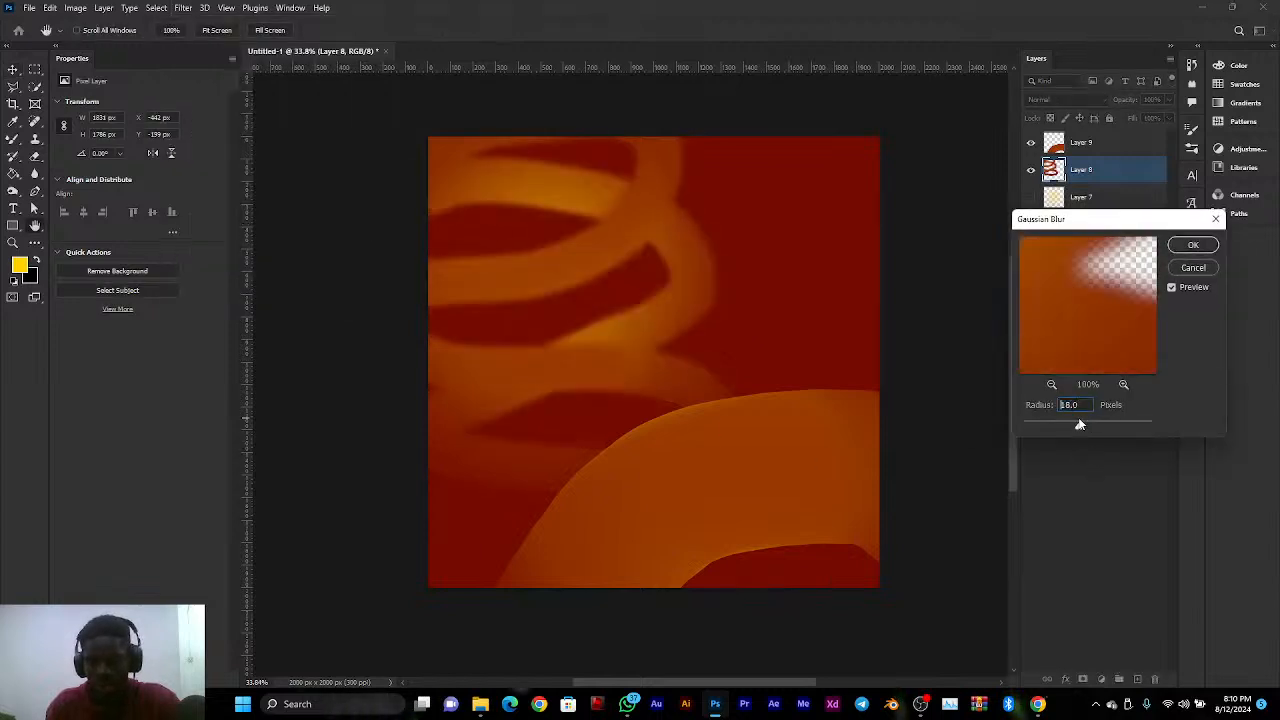
click(1190, 246)
Repeat the last Gaussian Blur on the arched stroke layer
click(1108, 146)
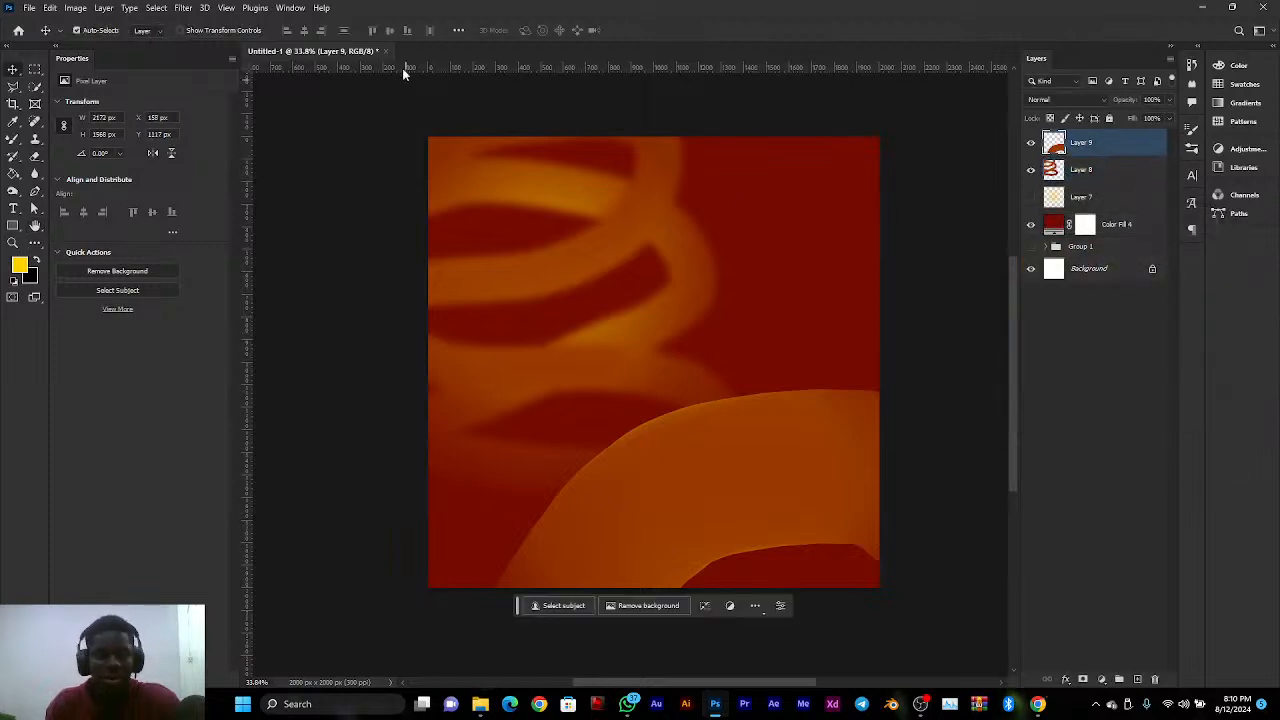
click(183, 8)
click(205, 23)
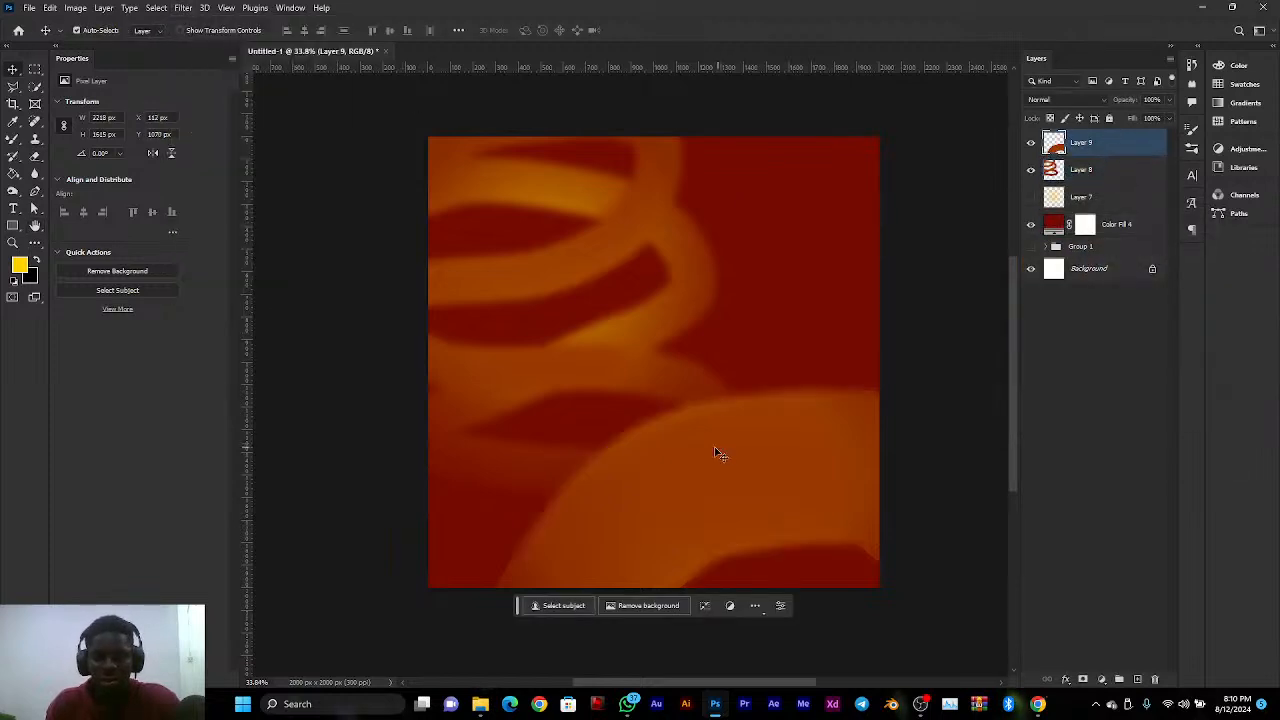
Add a text layer reading "MIXER" over the spiral stroke in the upper part of the canvas
click(13, 208)
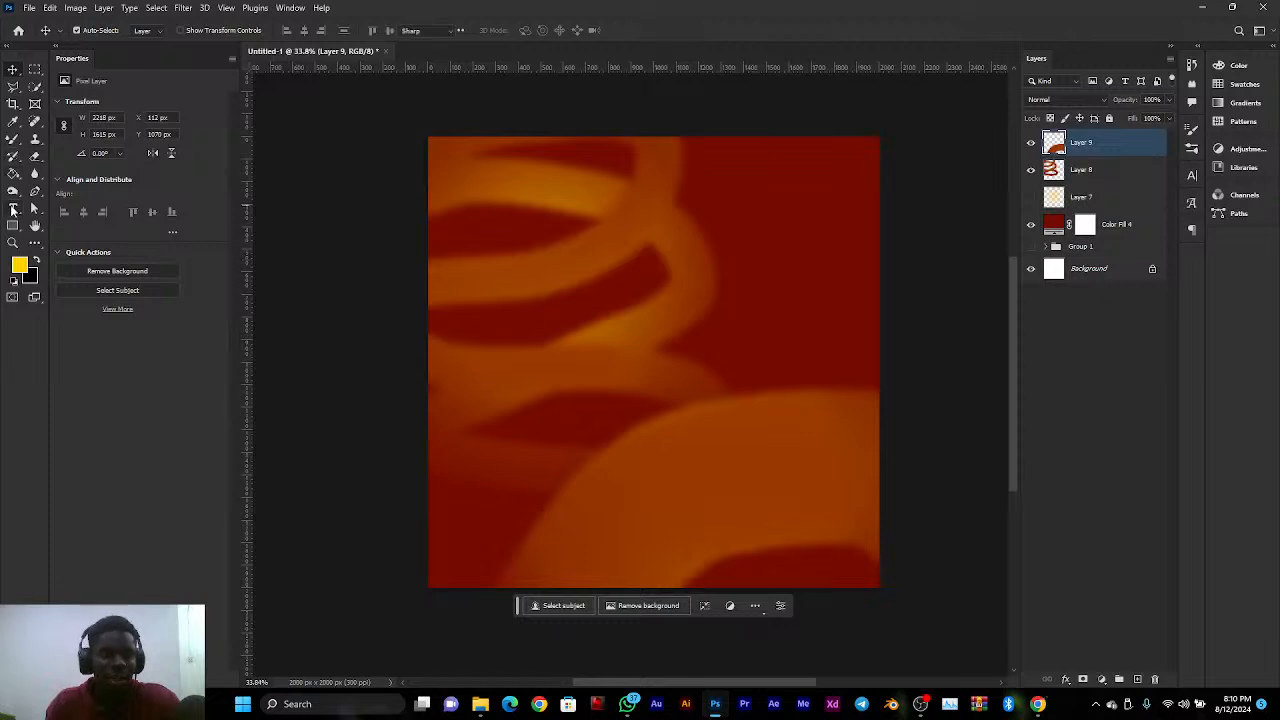
click(543, 254)
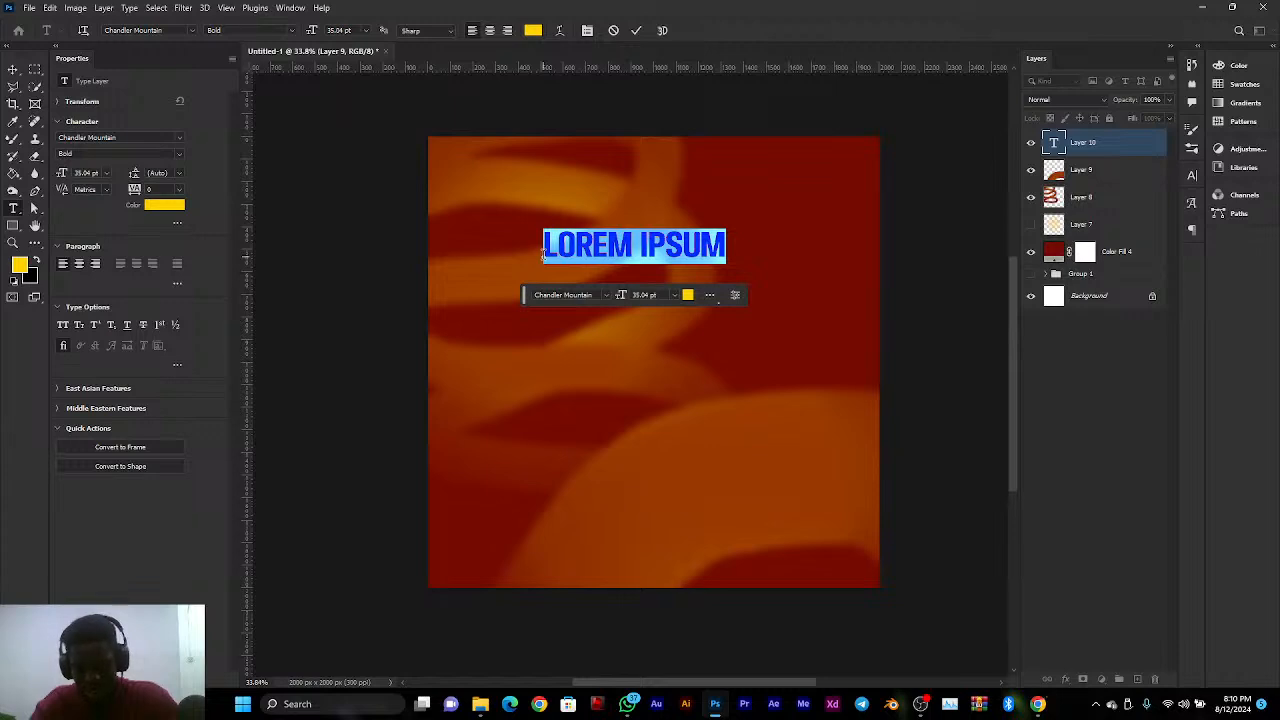
text(M)
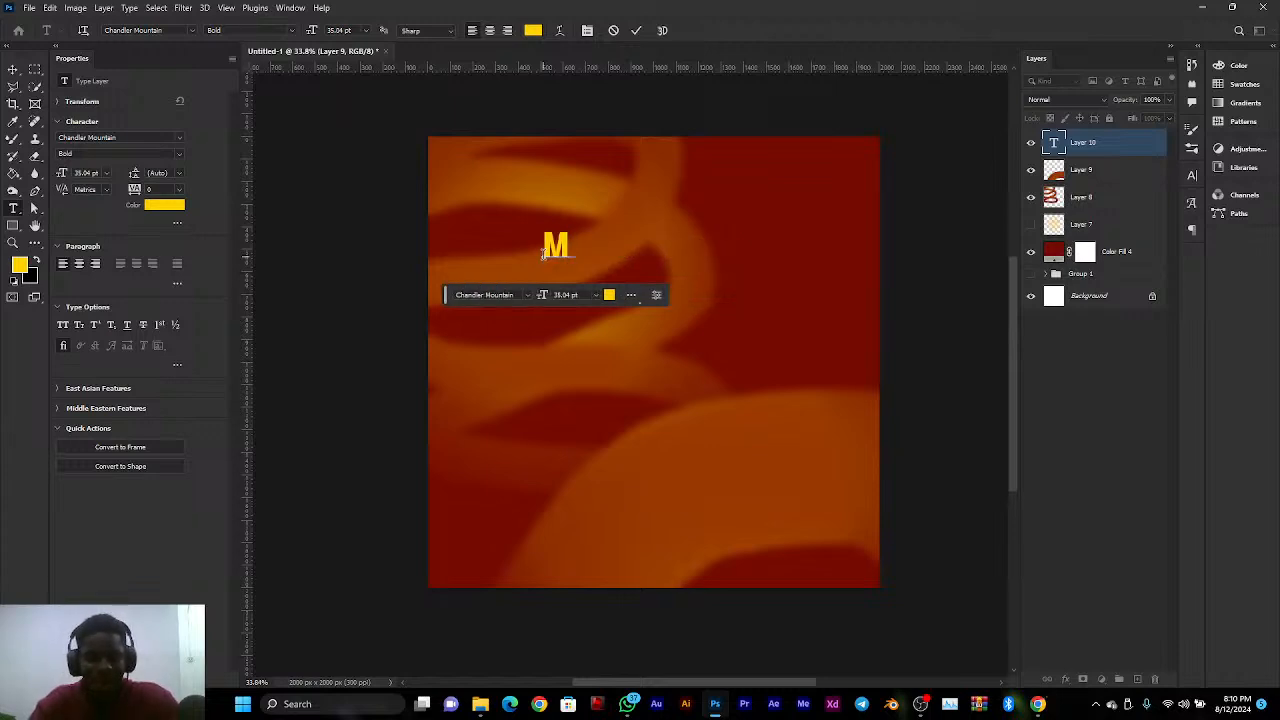
text(IXER)
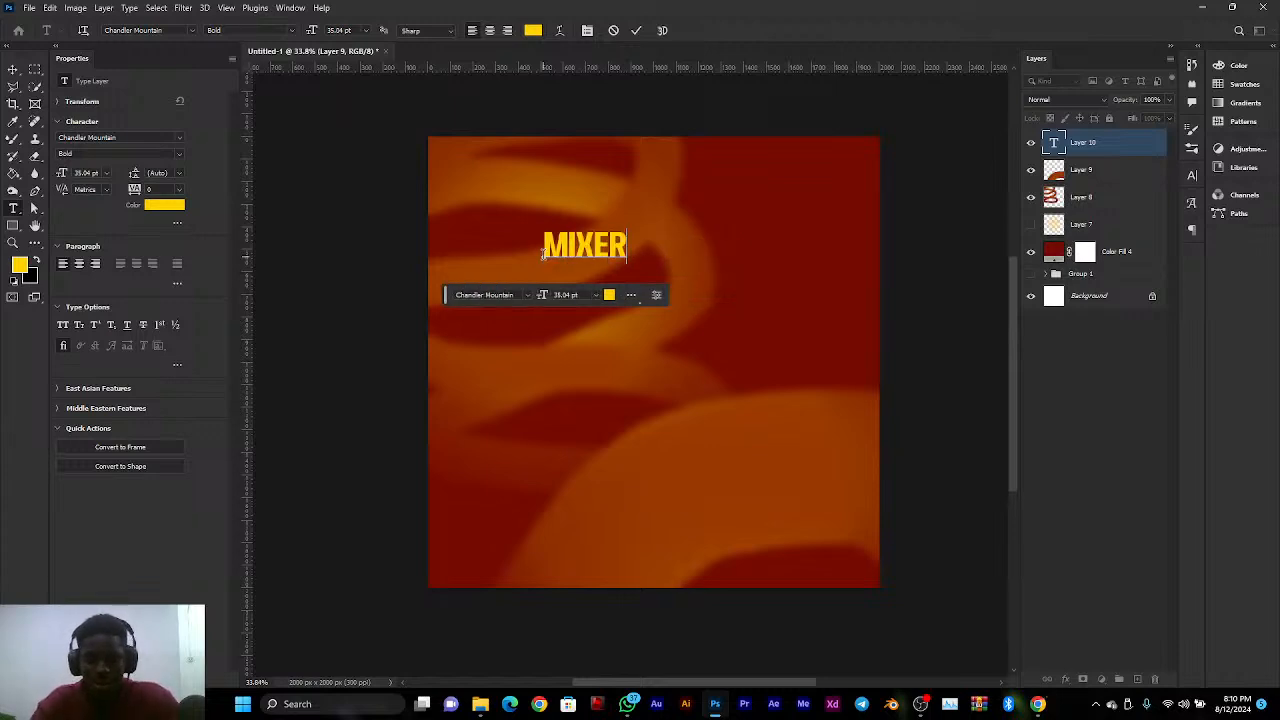
click(12, 68)
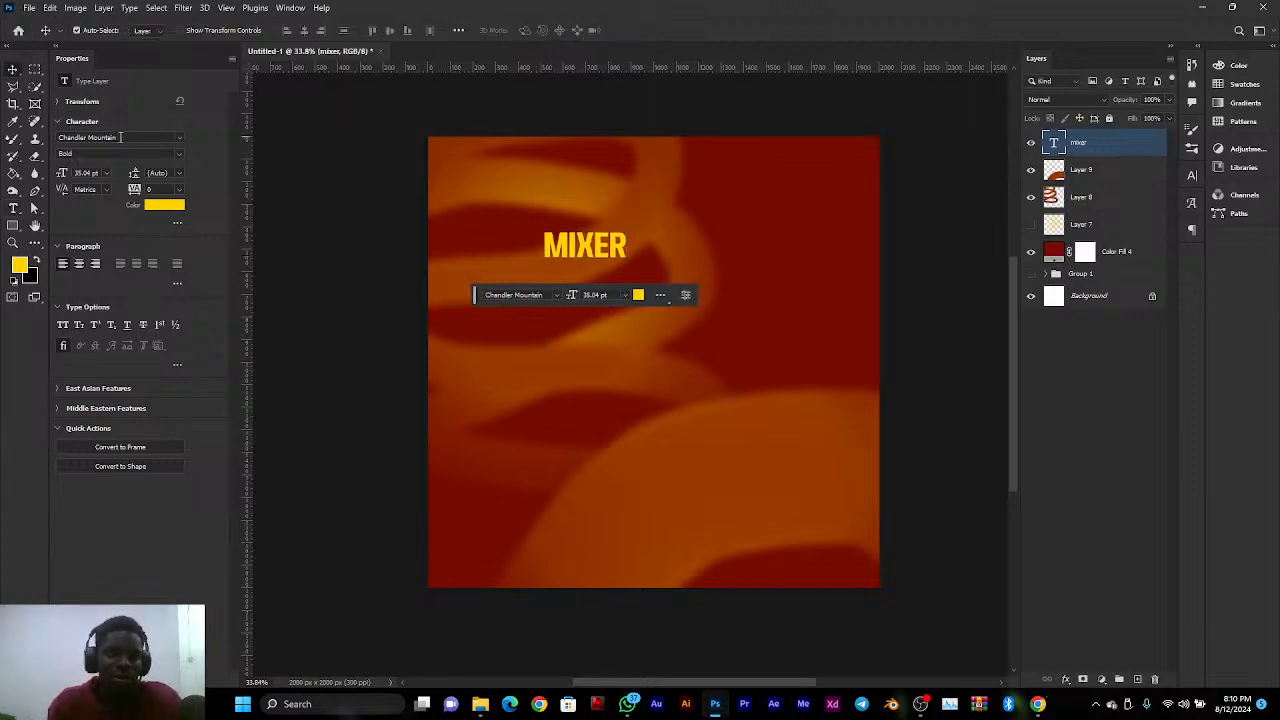
Set the MIXER text's font to Six Caps and its color to white (ffffff)
click(120, 137)
text(six)
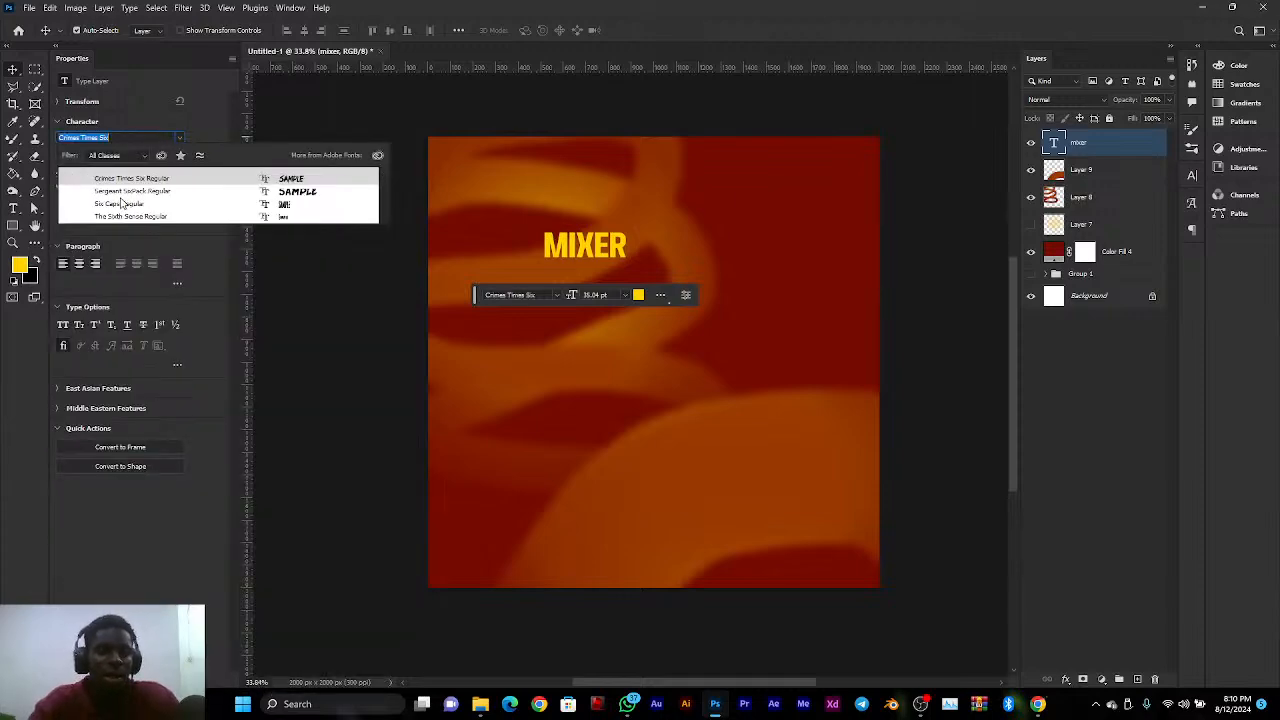
click(122, 204)
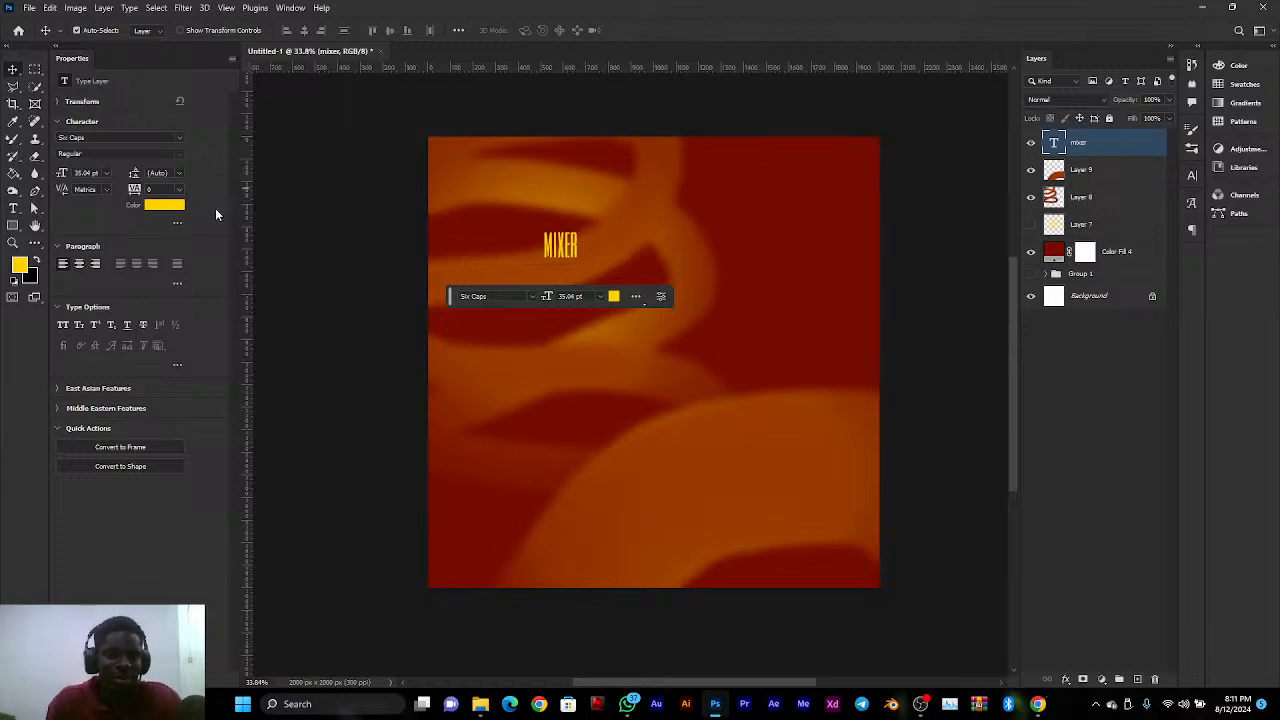
click(160, 206)
click(634, 187)
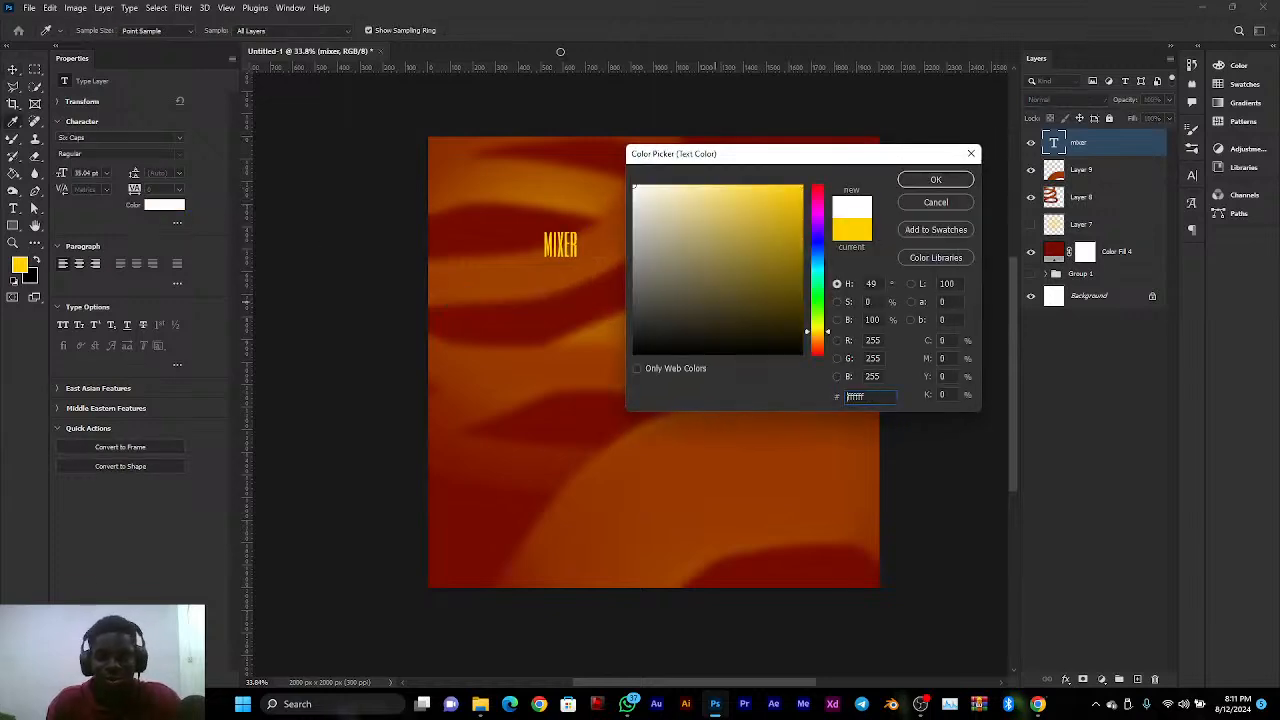
click(936, 180)
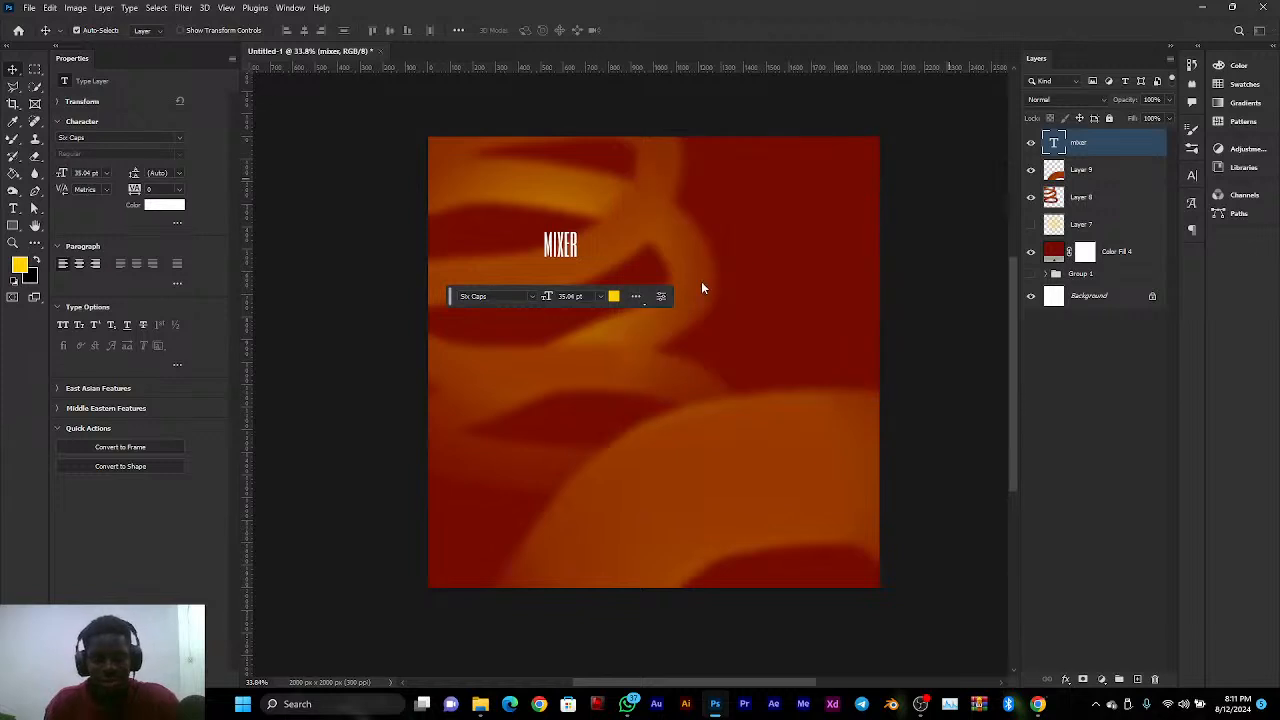
Scale the MIXER text up to about 234 pt so it spans the middle of the canvas
key(ctrl+t)
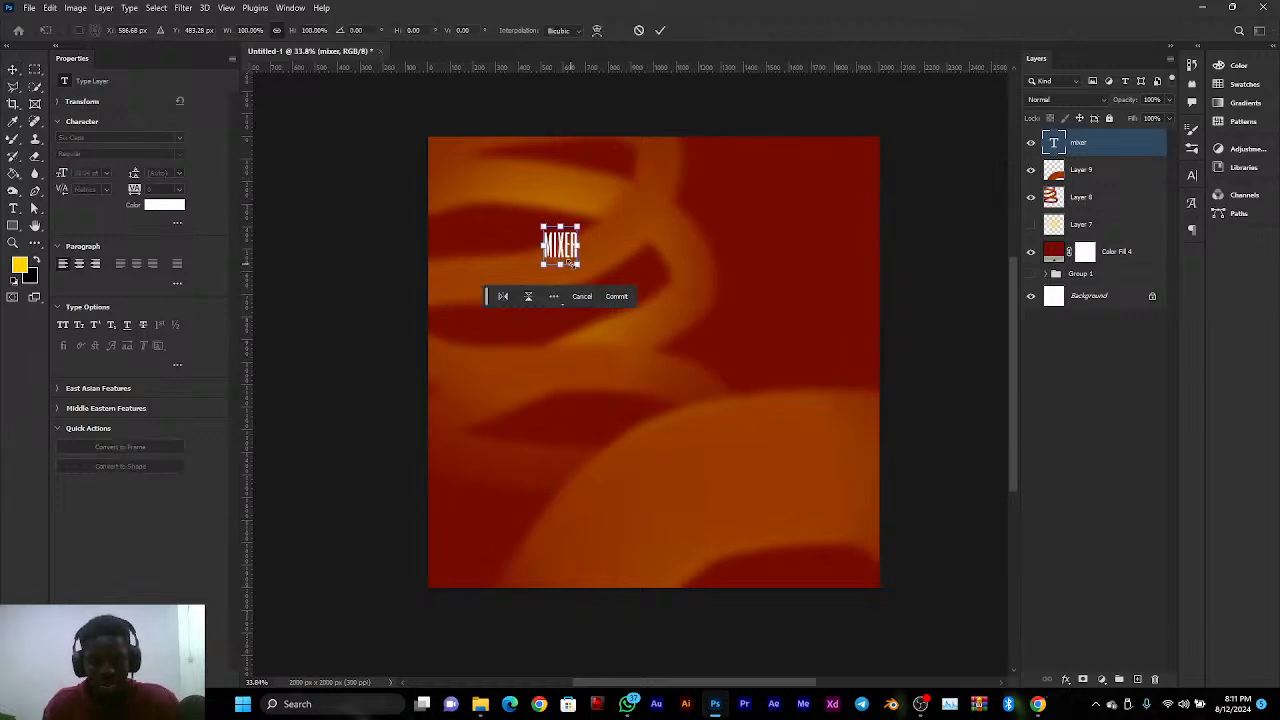
drag(572, 264, 790, 470)
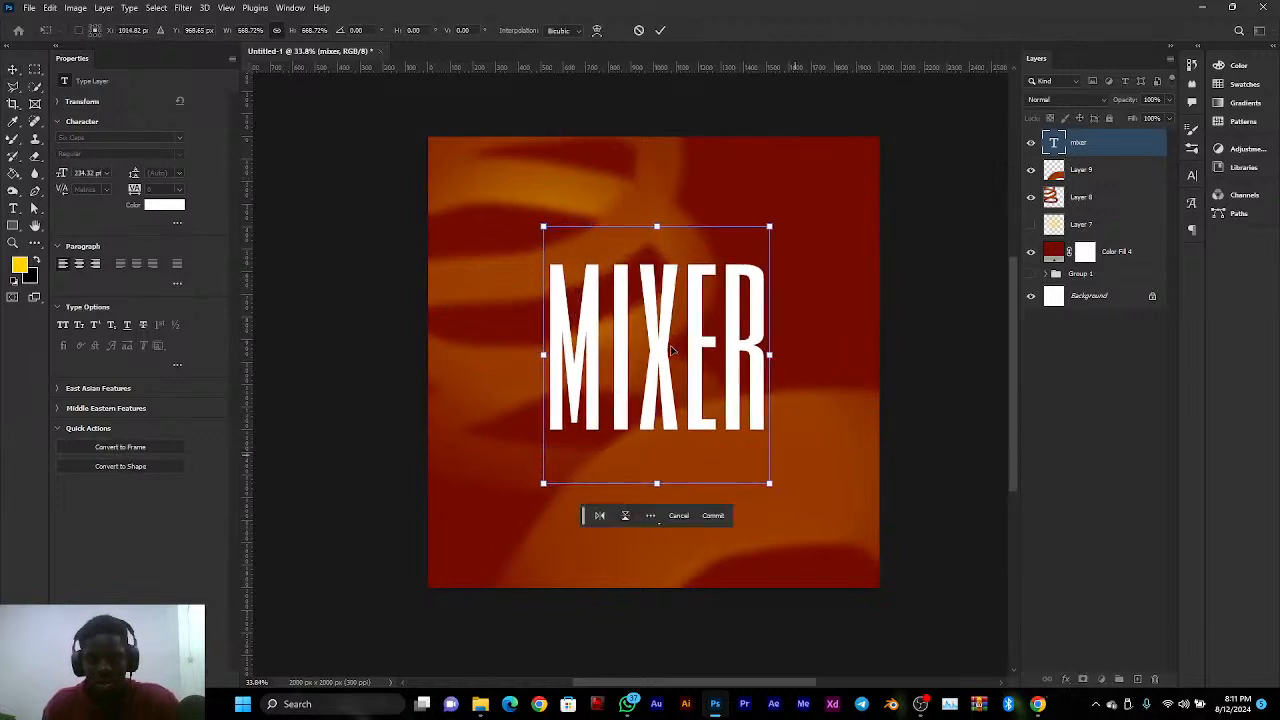
click(660, 31)
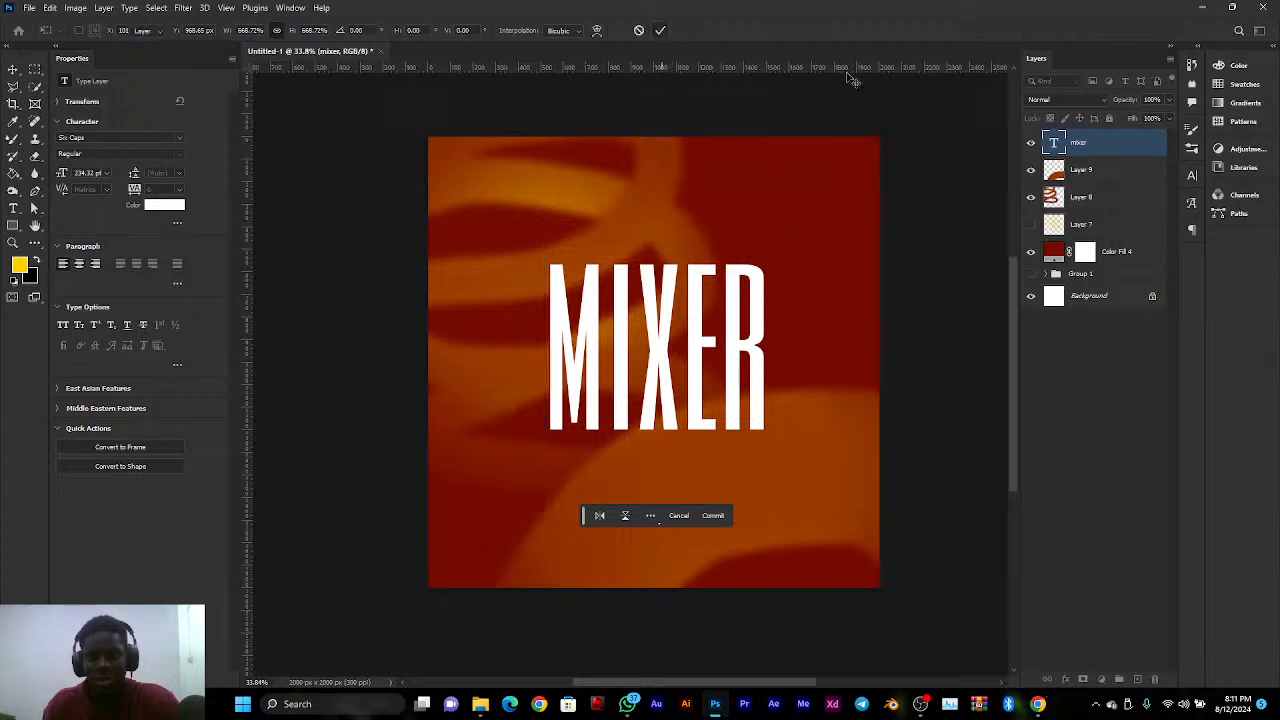
Place the MIXER text layer beneath the arched stroke layer and shift both the text and the arch slightly down
drag(1106, 152, 1098, 179)
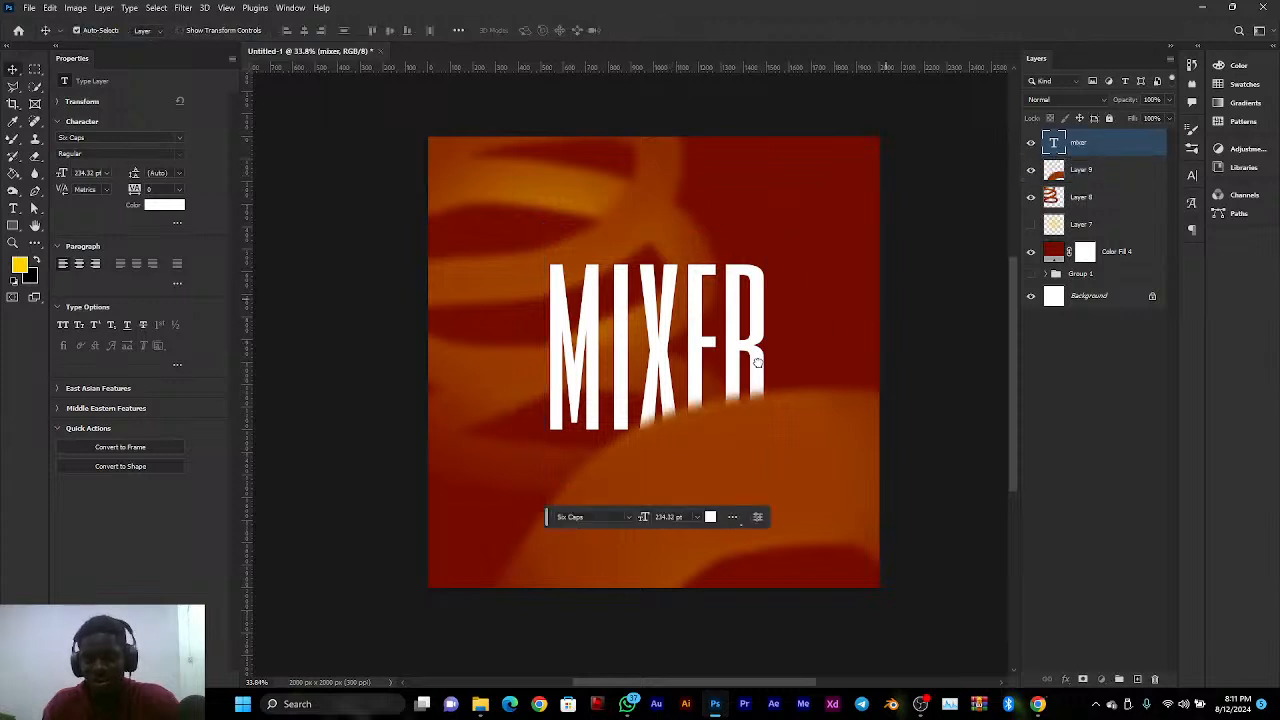
drag(743, 297, 740, 315)
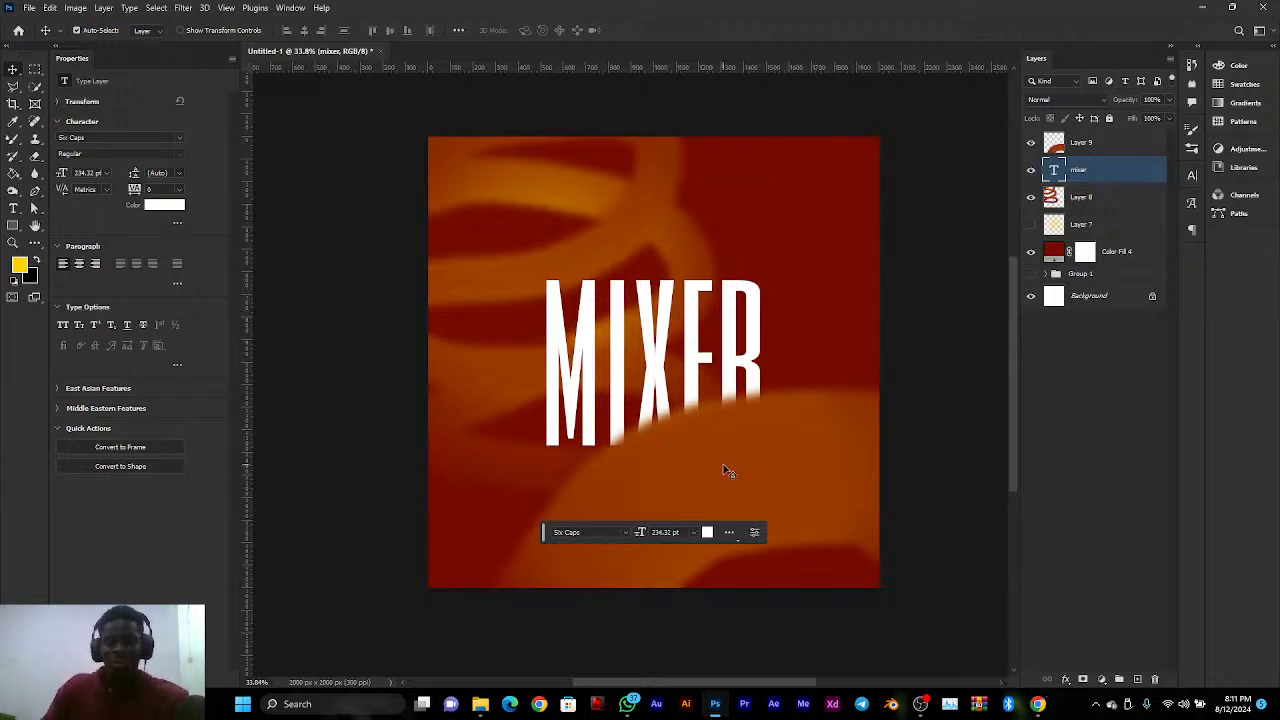
drag(726, 469, 735, 500)
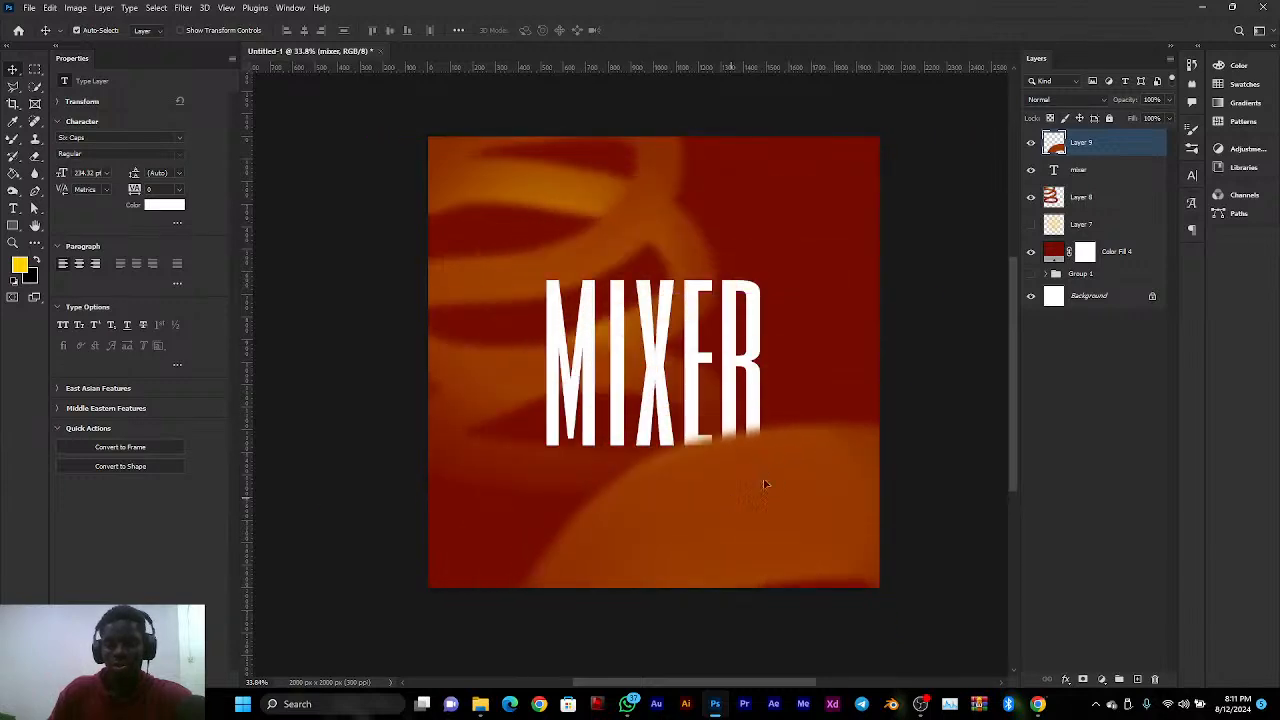
With the arched stroke hidden, move the spiral stroke layer above the MIXER text and center the text horizontally on the canvas
click(1030, 198)
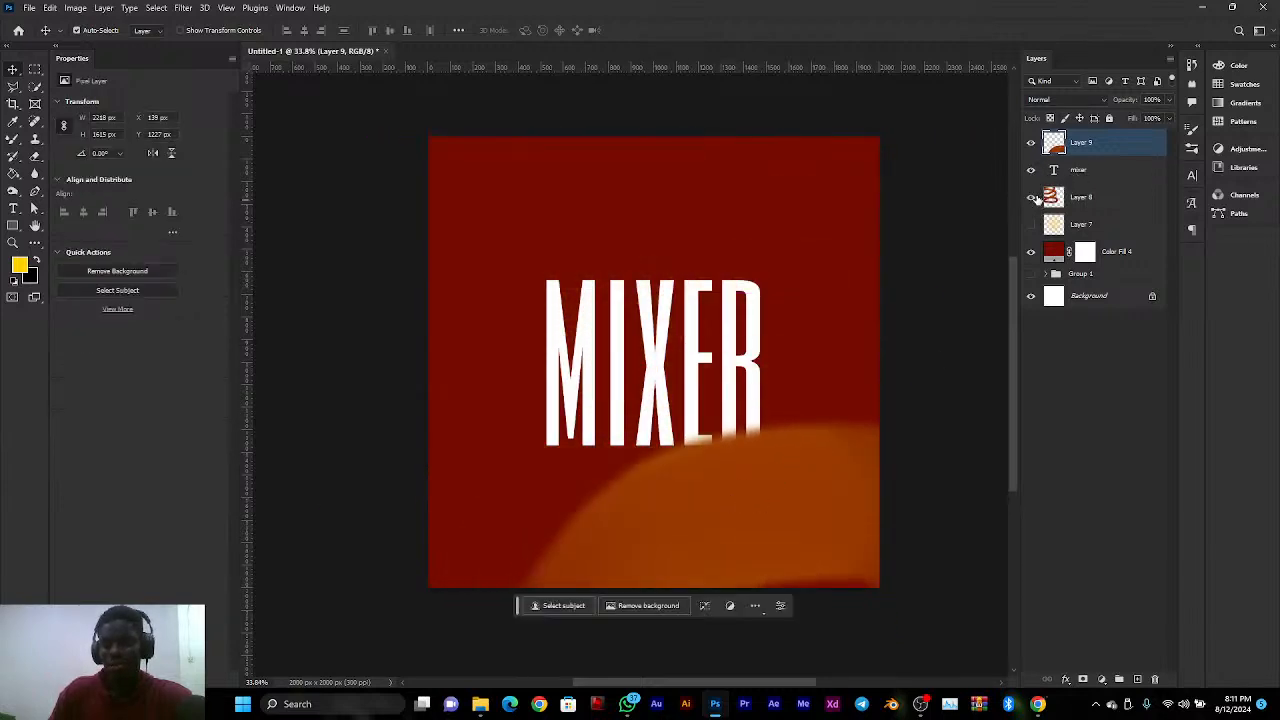
click(1031, 198)
click(1031, 142)
drag(1080, 197, 1081, 168)
drag(646, 326, 706, 292)
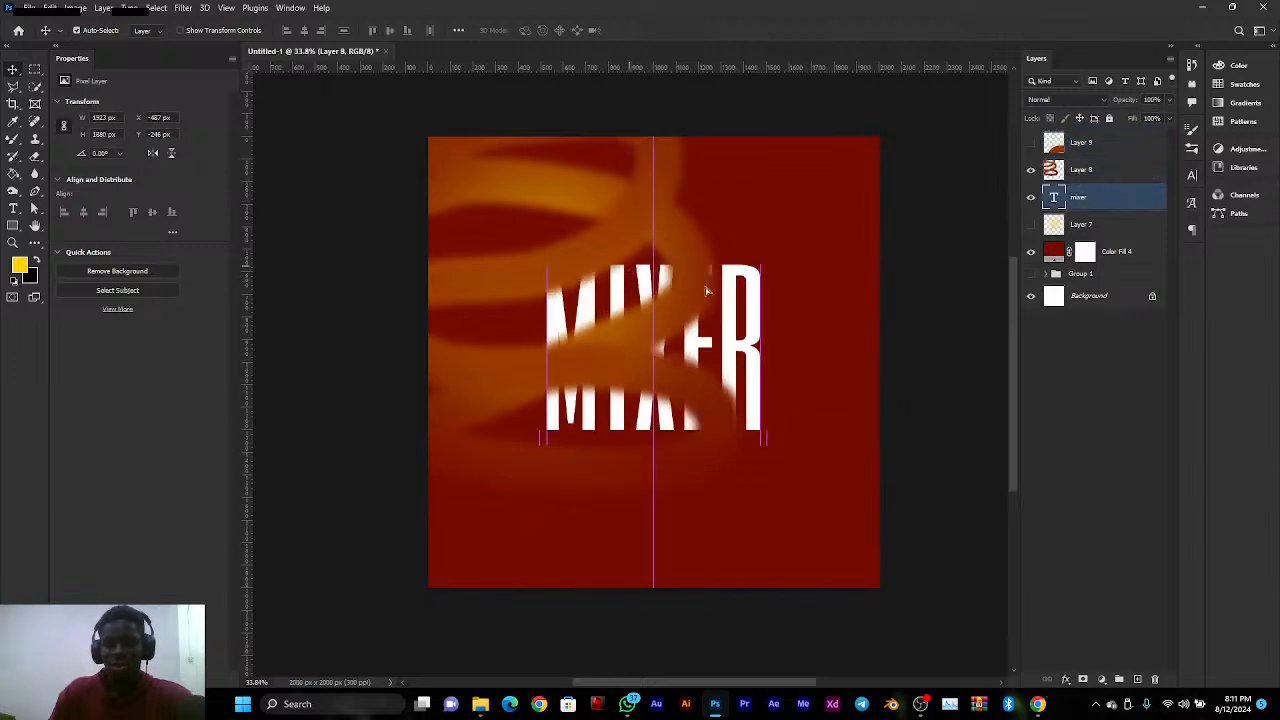
Move the spiral stroke to the canvas's lower-left corner so it overlaps the letter M, and show the arched stroke again
click(1085, 170)
drag(640, 253, 565, 447)
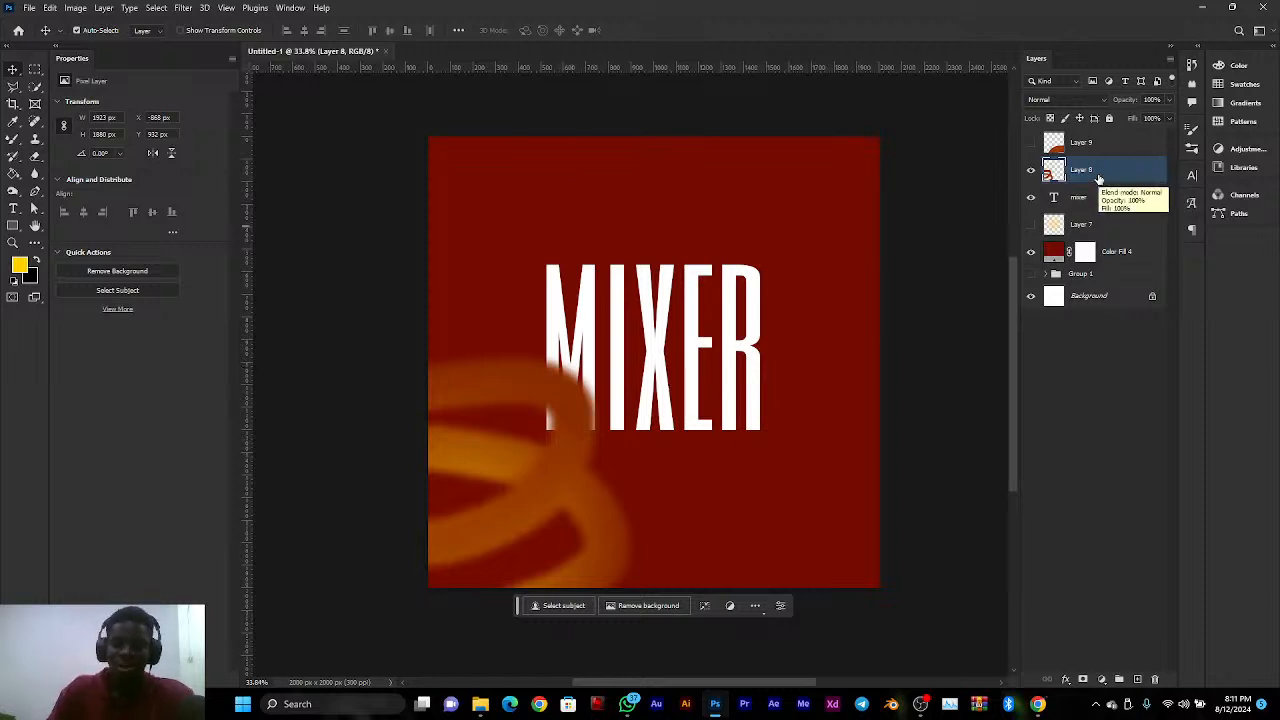
mouse_move(1108, 178)
mouse_down()
mouse_move(1111, 214)
mouse_move(1123, 171)
mouse_up()
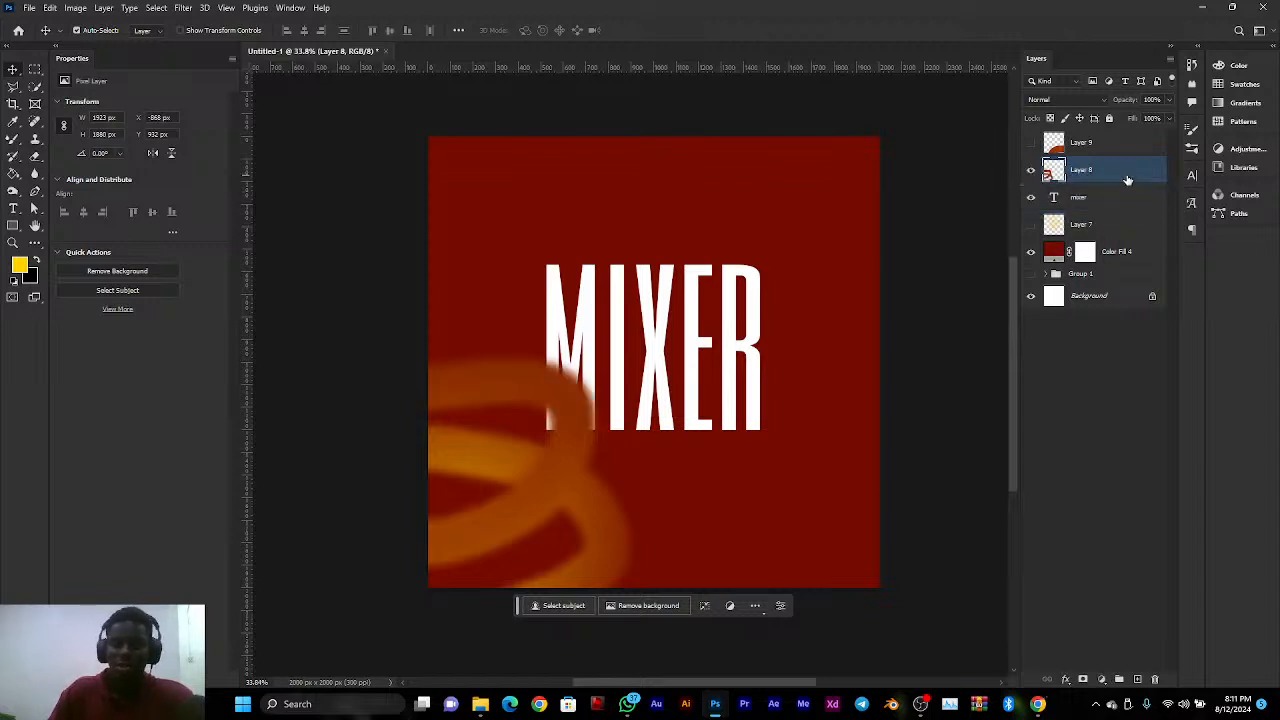
click(1032, 144)
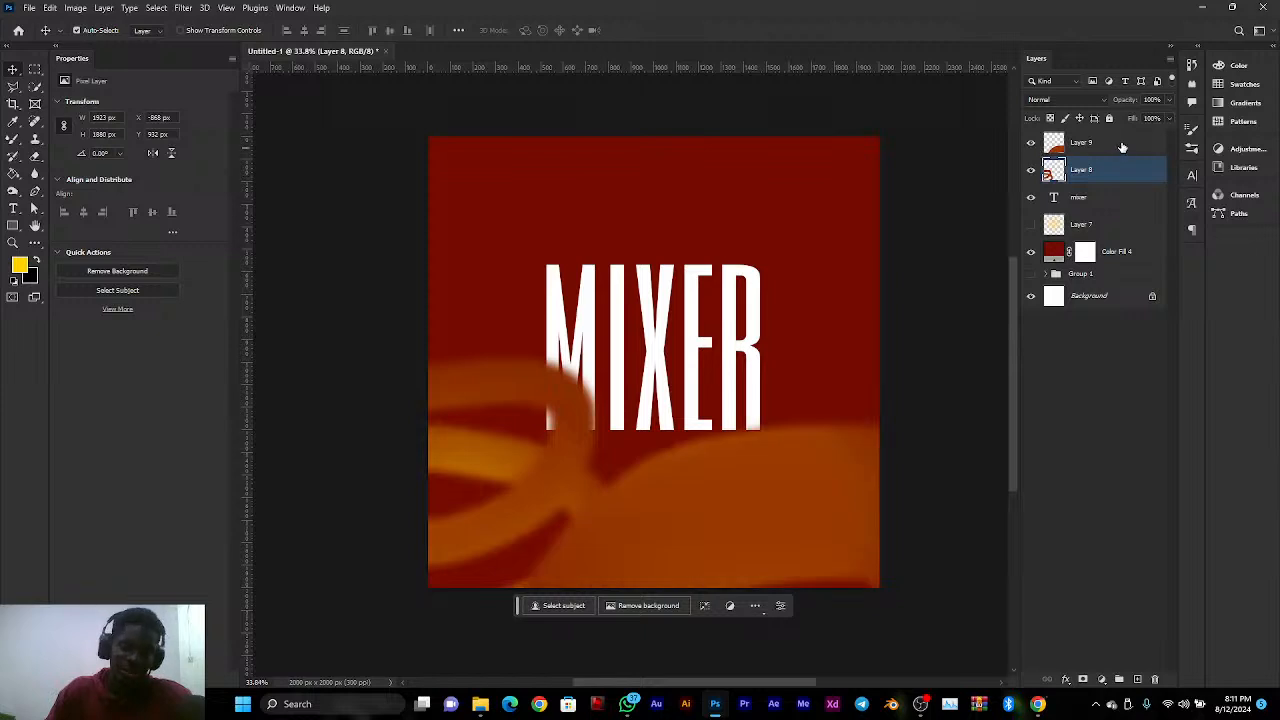
Group the layers from Layer 9 through Layer 7, including the MIXER text, and hide the group
click(1122, 150)
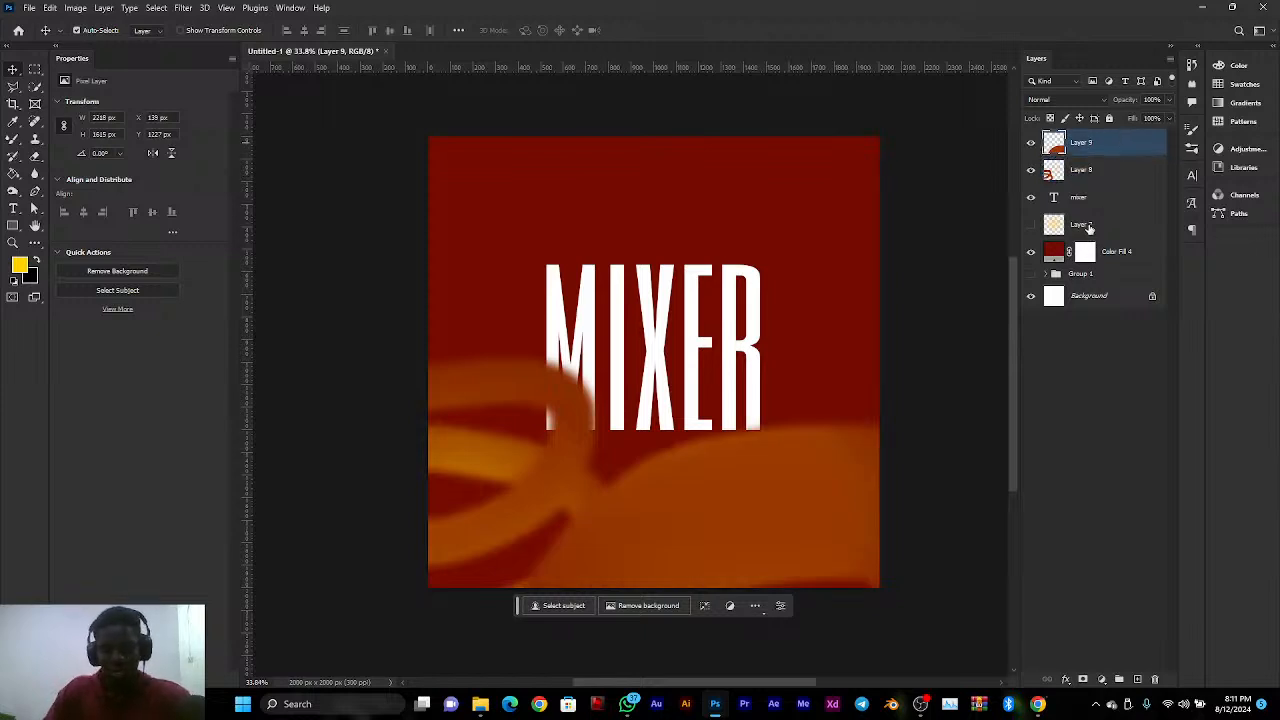
shift+click(1089, 226)
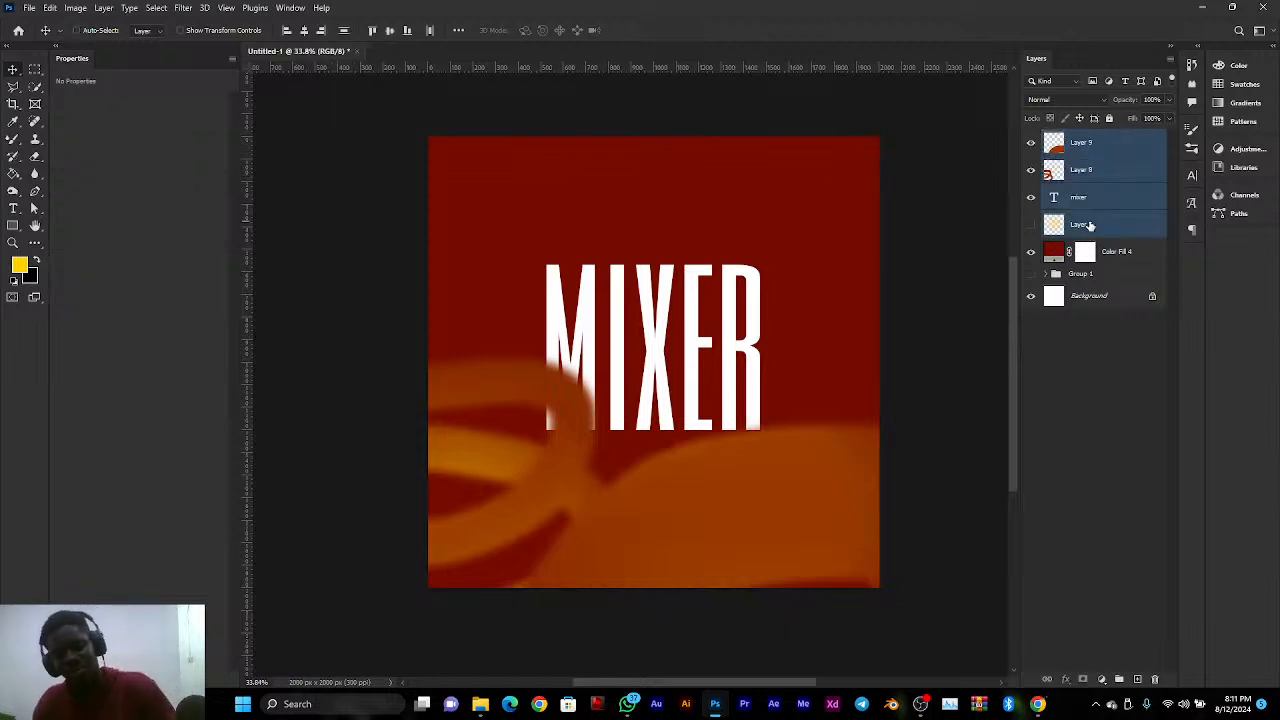
key(ctrl+g)
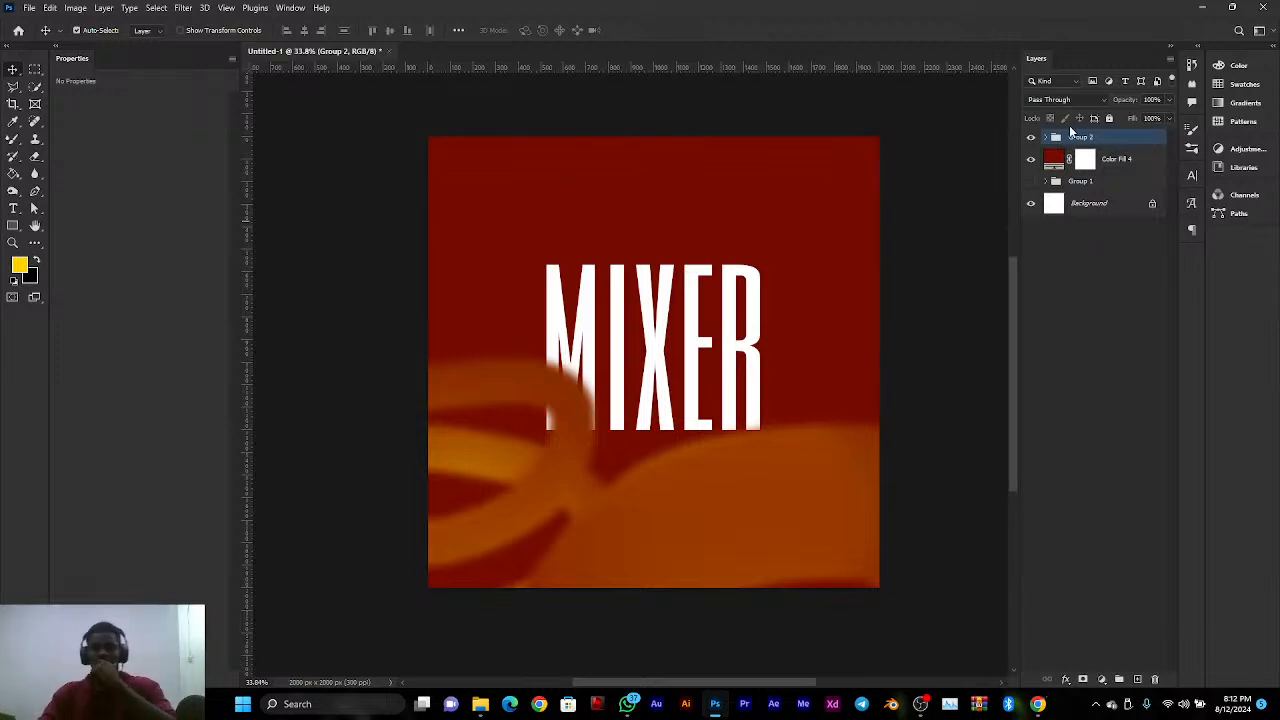
click(1032, 138)
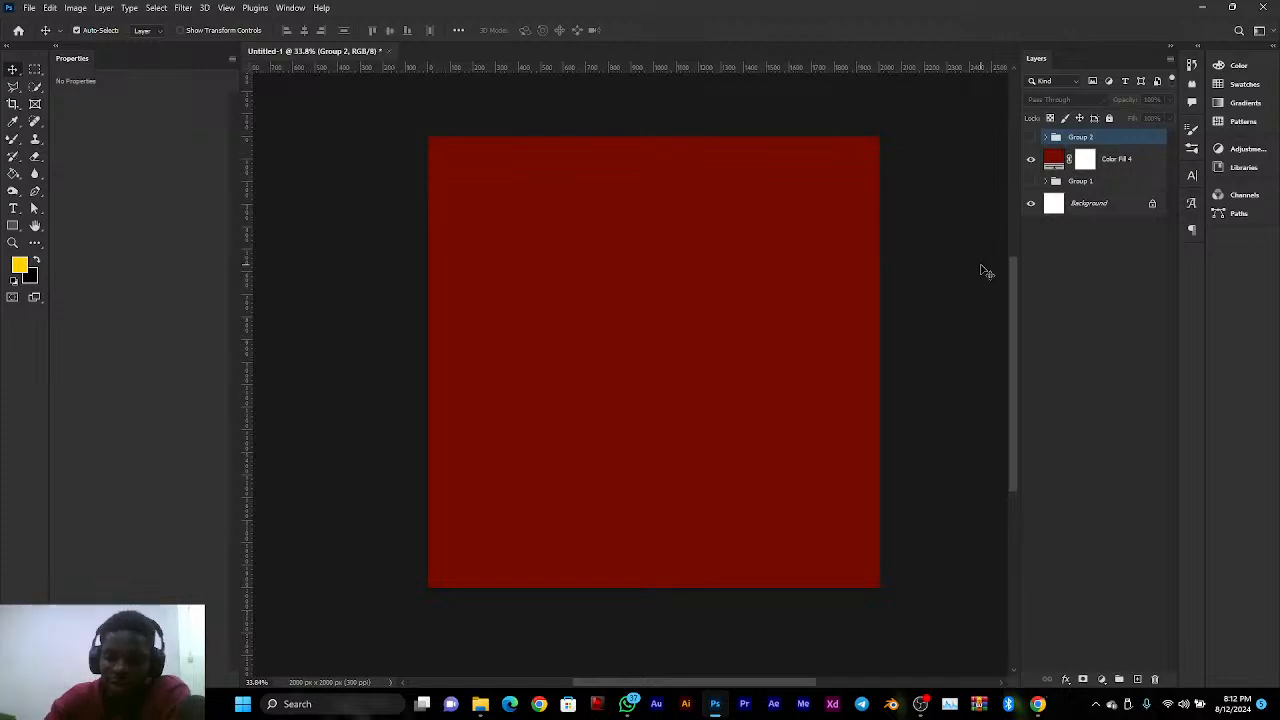
key(ctrl+0)
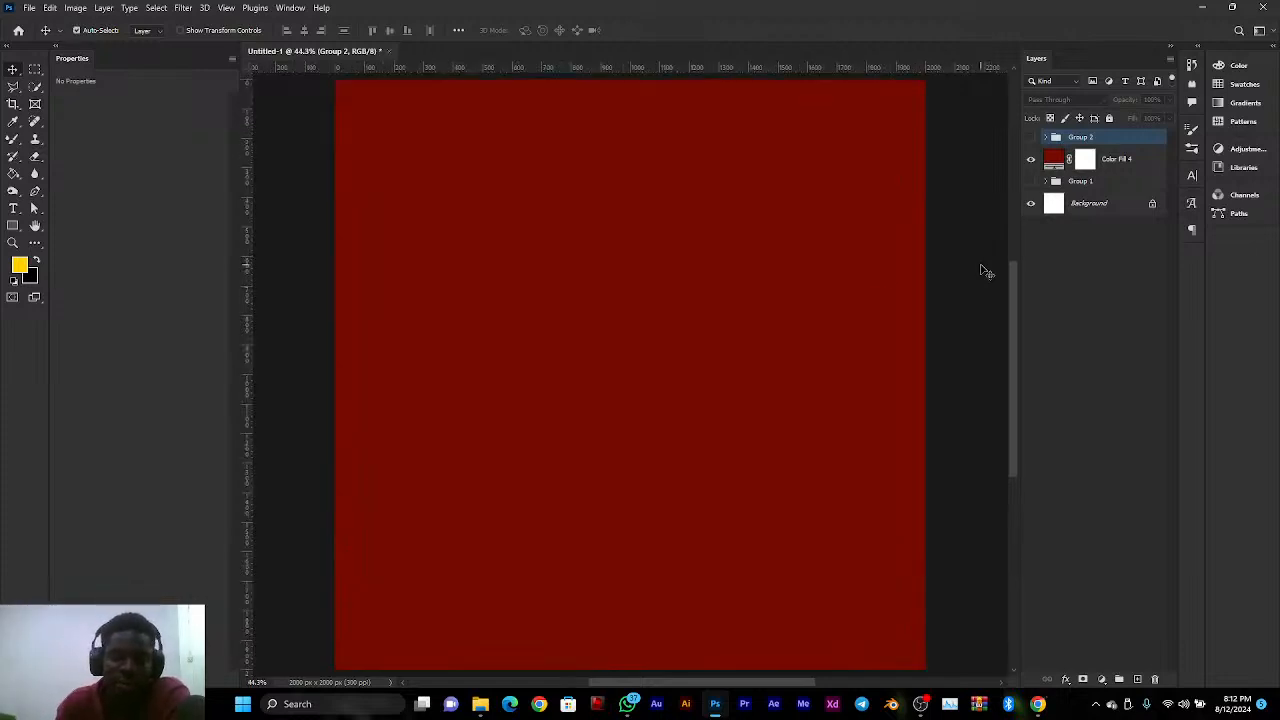
Switch to File Explorer and look through the Downloads folder for a reference flyer design
click(480, 704)
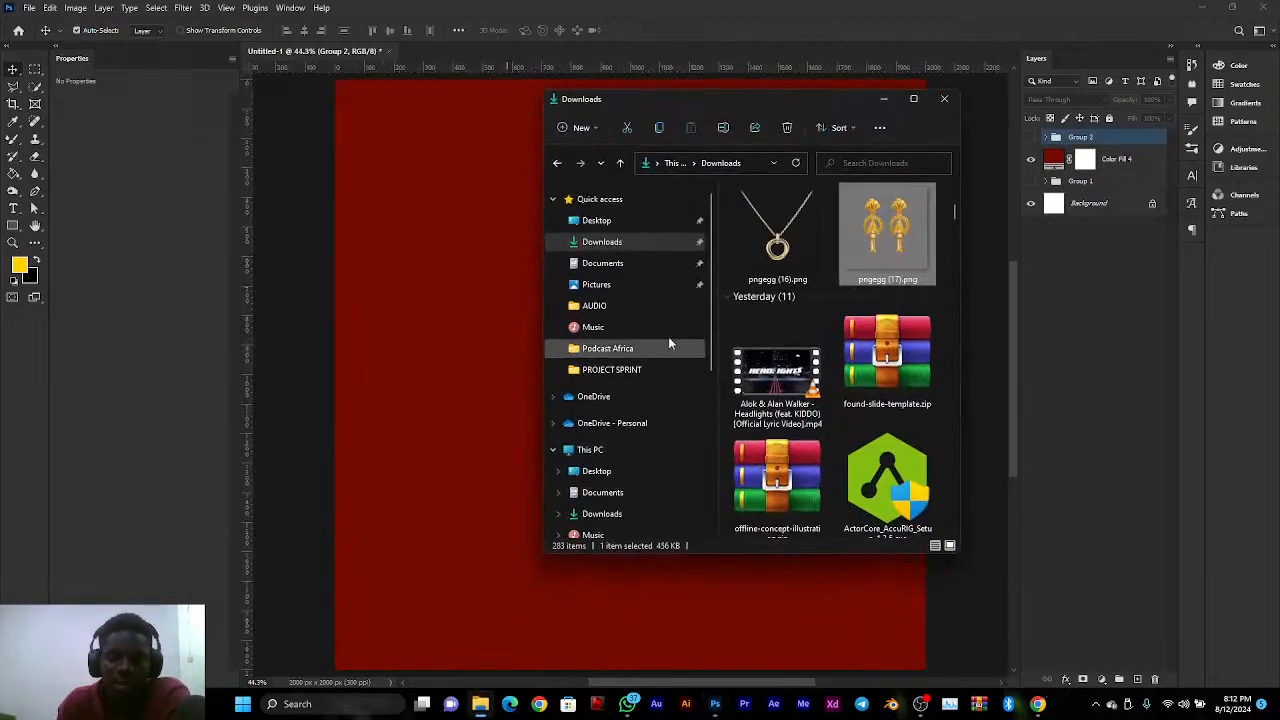
click(913, 98)
scroll(610, 318, down, 5)
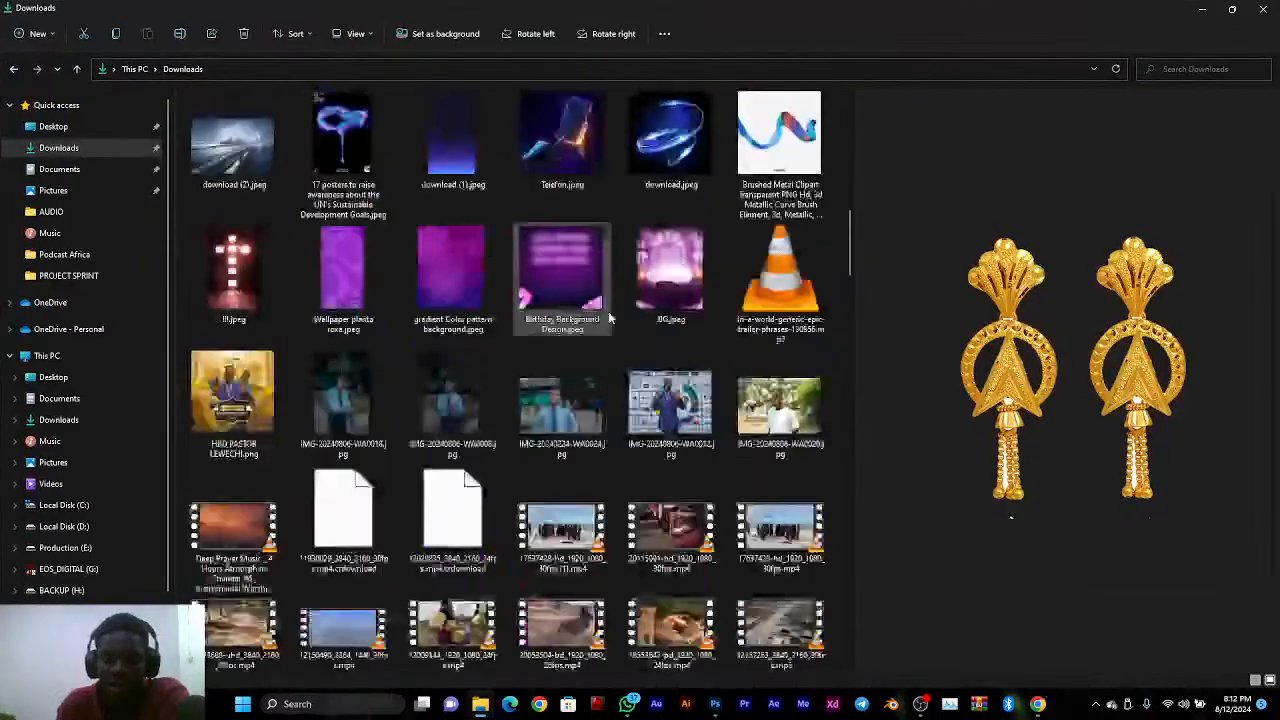
scroll(608, 318, down, 15)
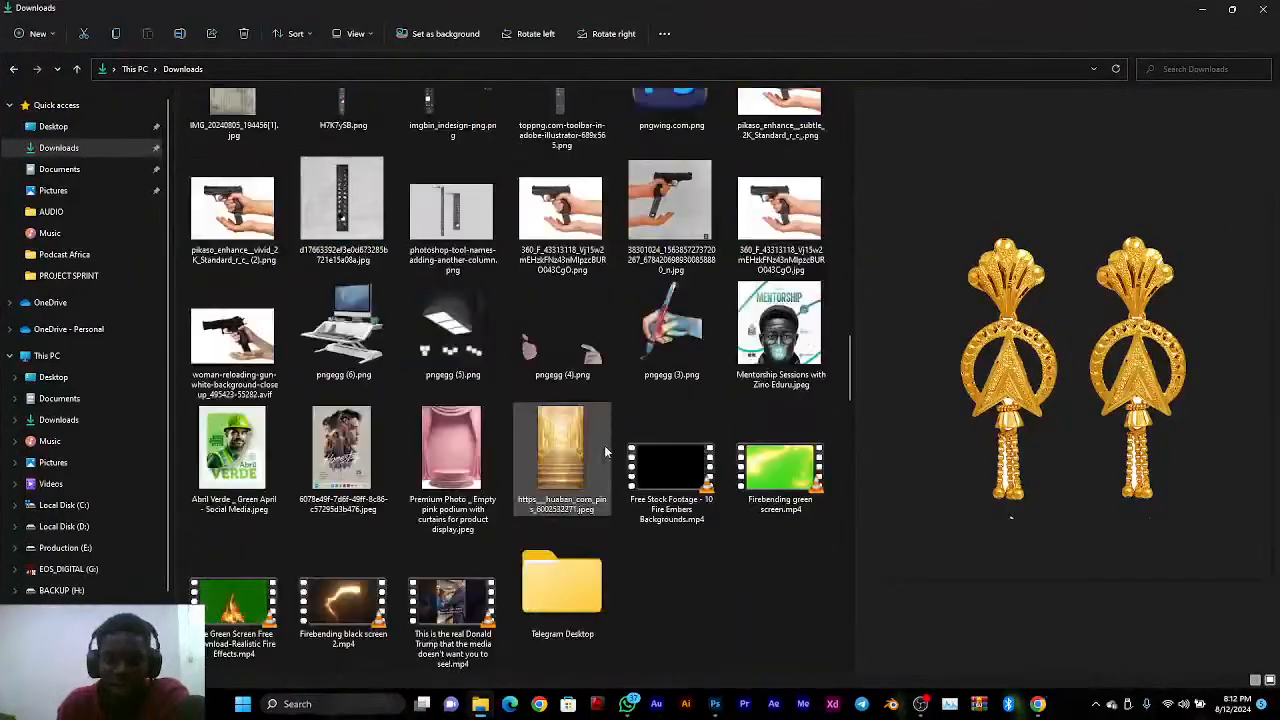
scroll(645, 428, down, 8)
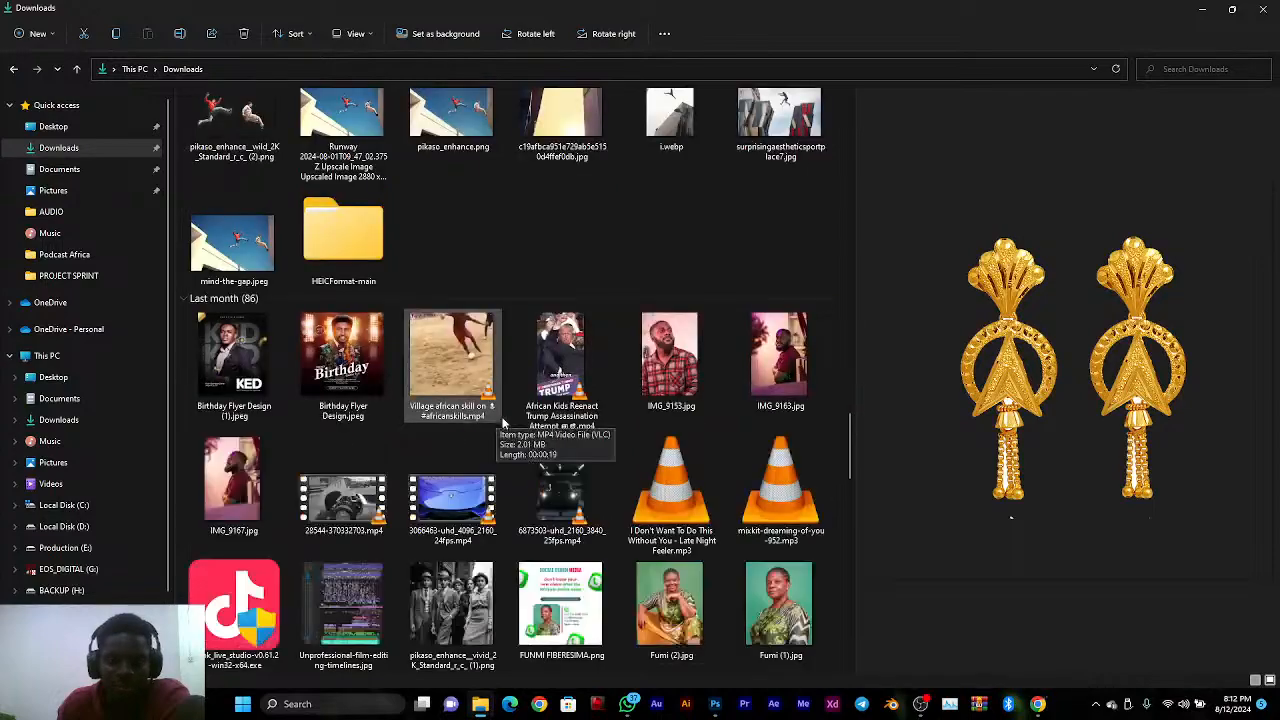
scroll(450, 410, down, 4)
scroll(400, 400, down, 1)
scroll(385, 395, up, 3)
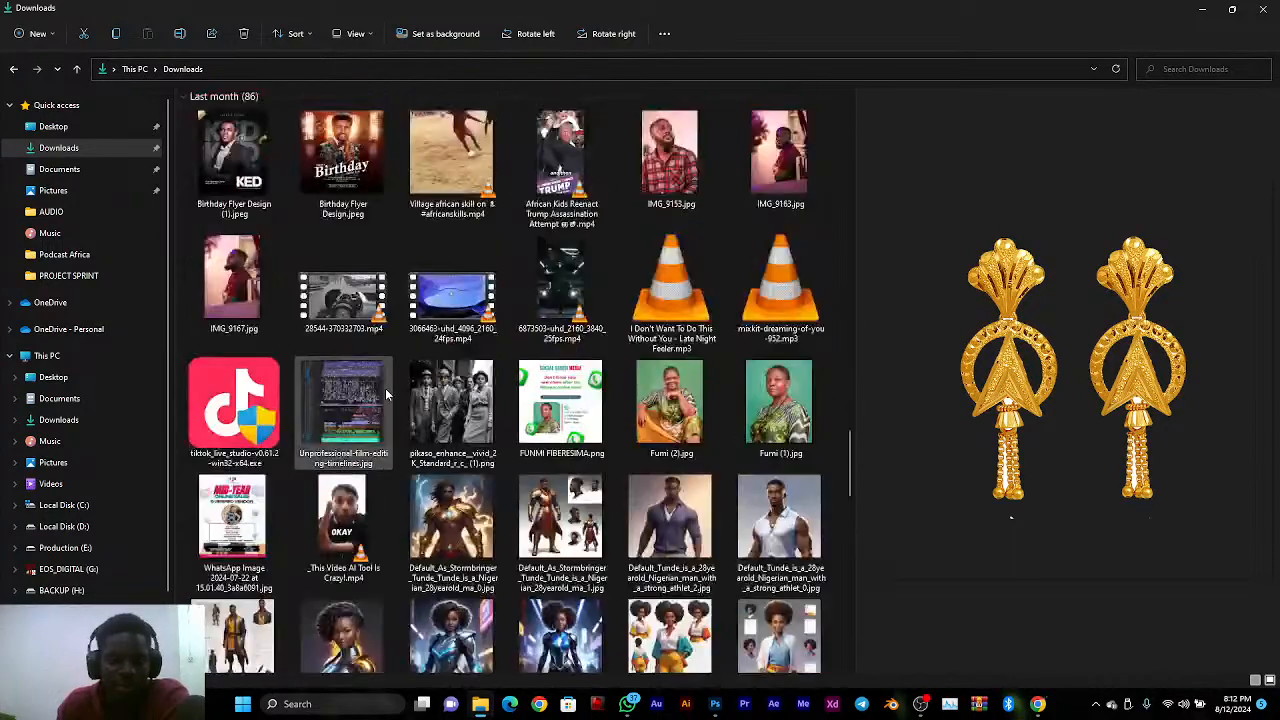
scroll(385, 393, up, 10)
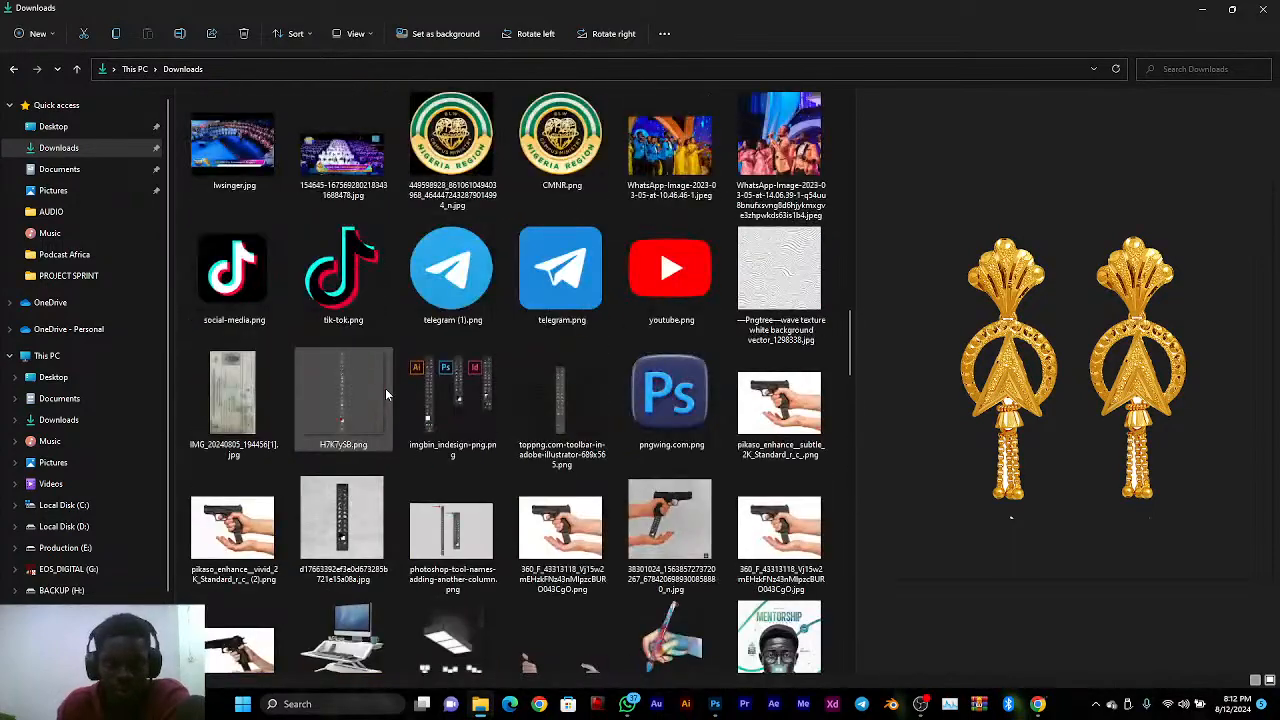
scroll(385, 393, down, 12)
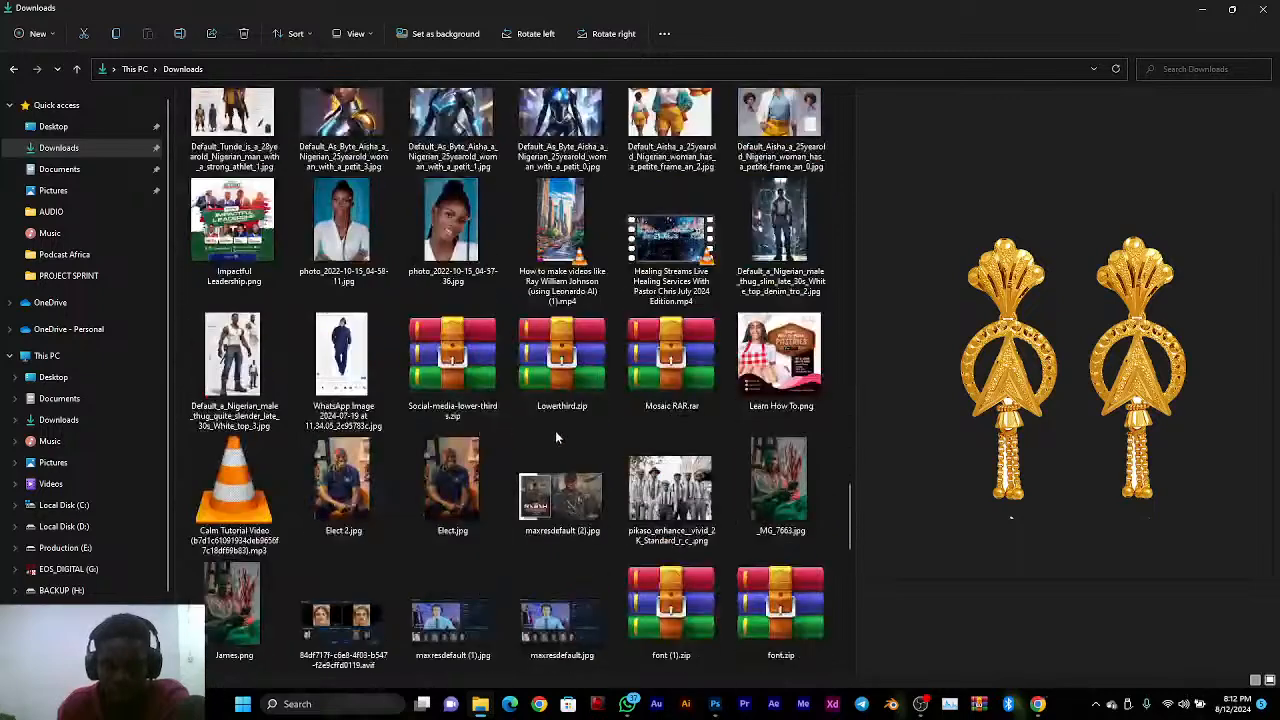
scroll(557, 437, down, 3)
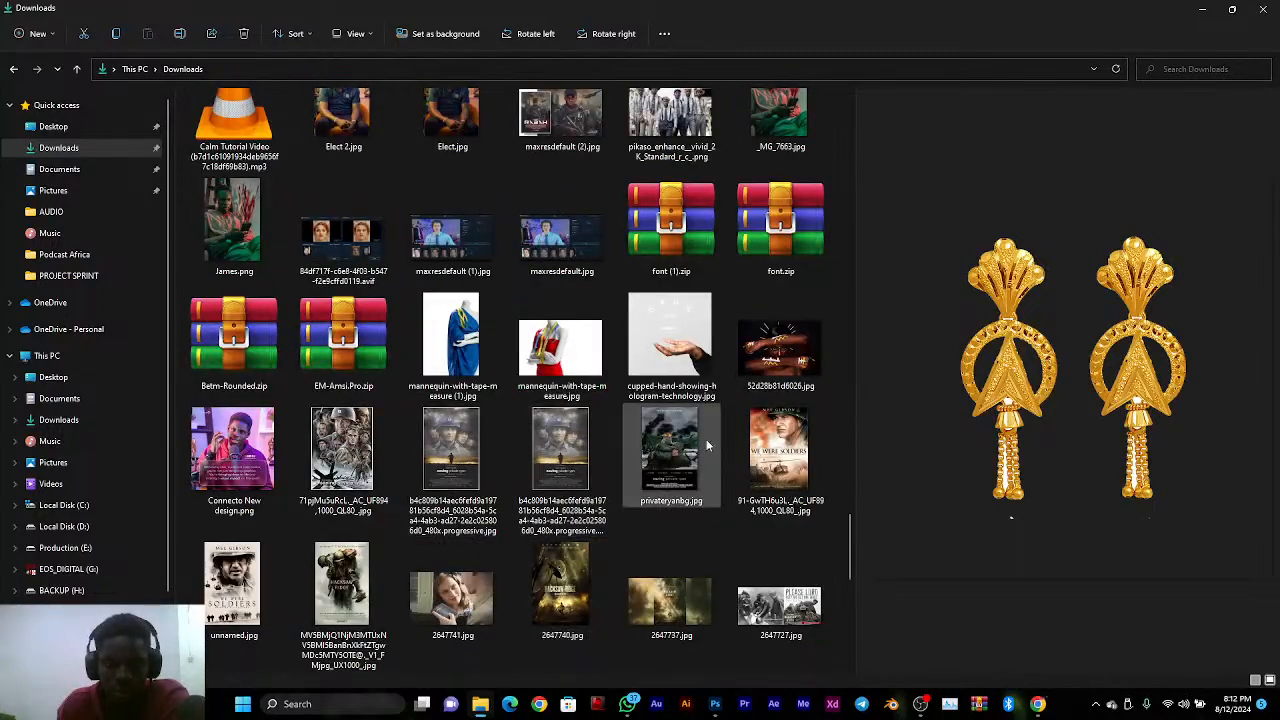
scroll(507, 392, up, 5)
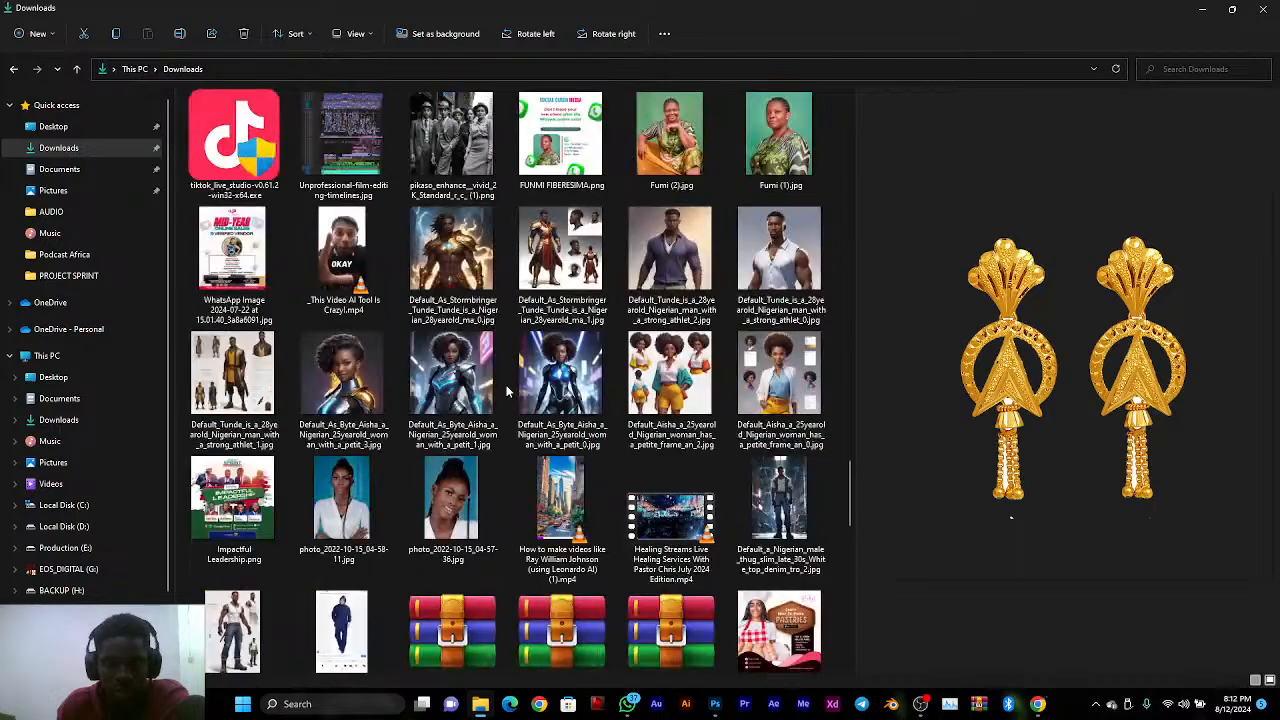
scroll(507, 392, up, 15)
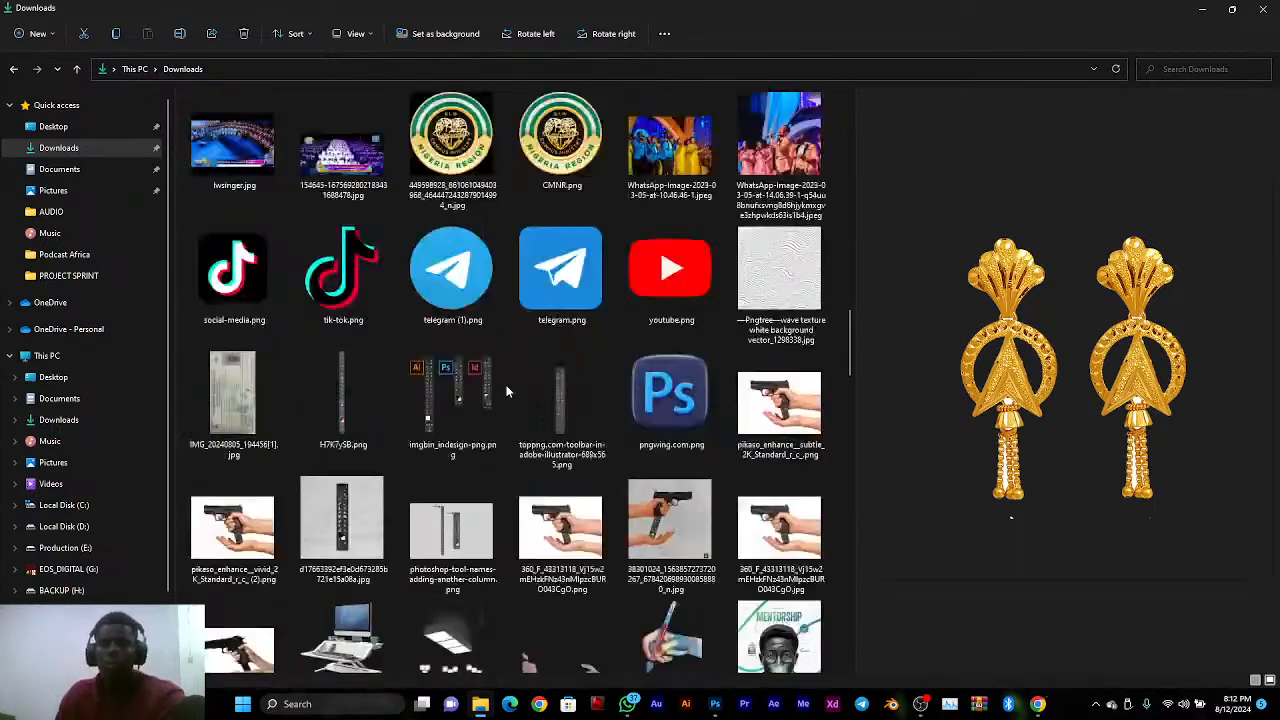
scroll(507, 392, up, 3)
scroll(505, 392, down, 20)
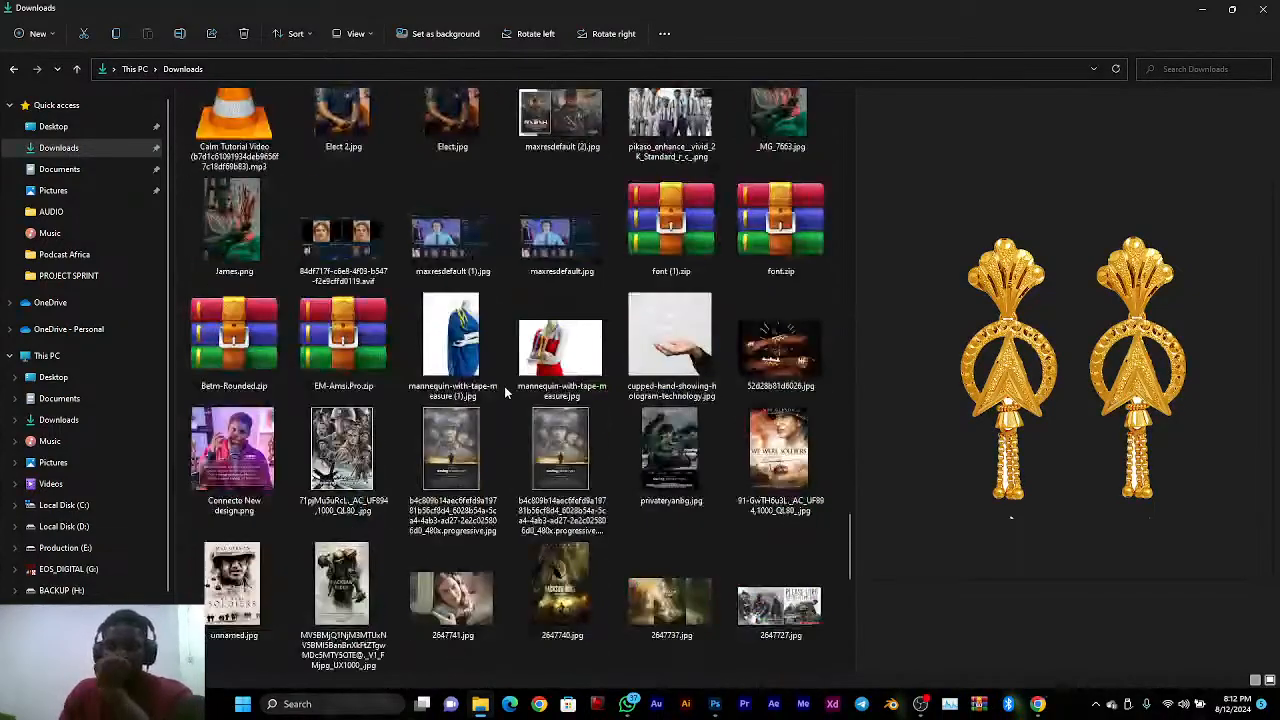
scroll(505, 393, up, 10)
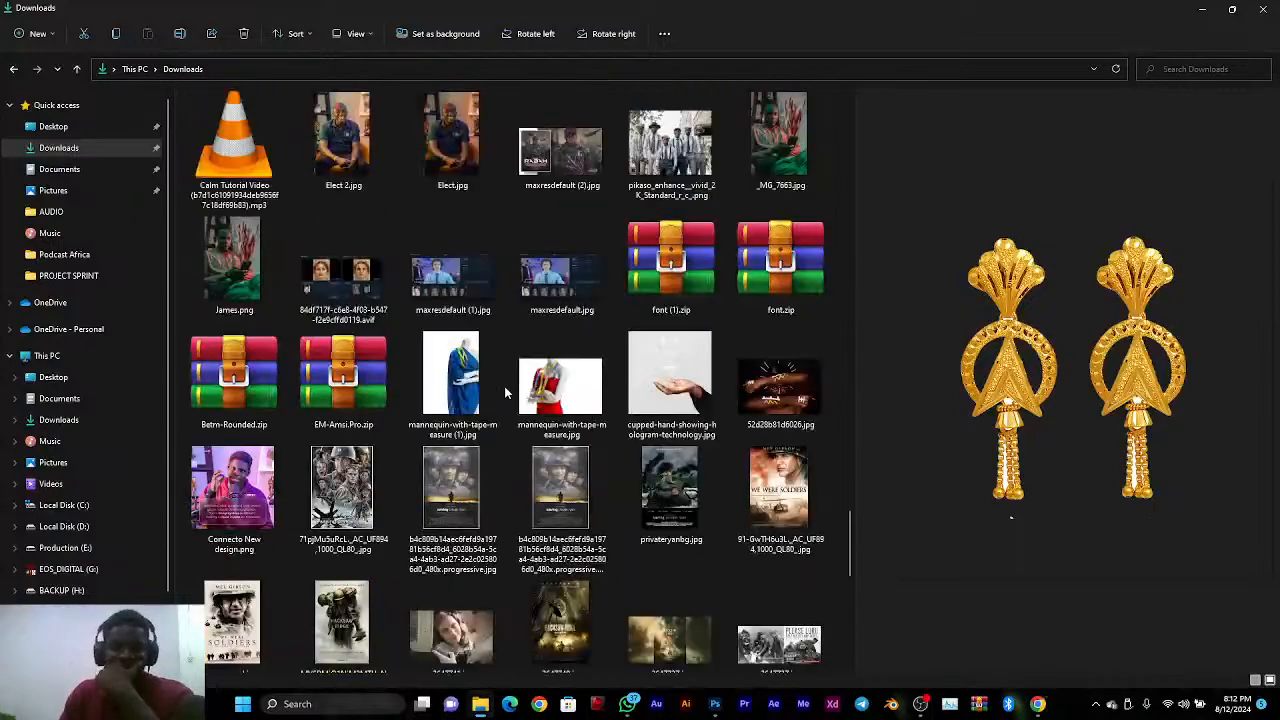
scroll(505, 393, up, 5)
scroll(450, 400, down, 2)
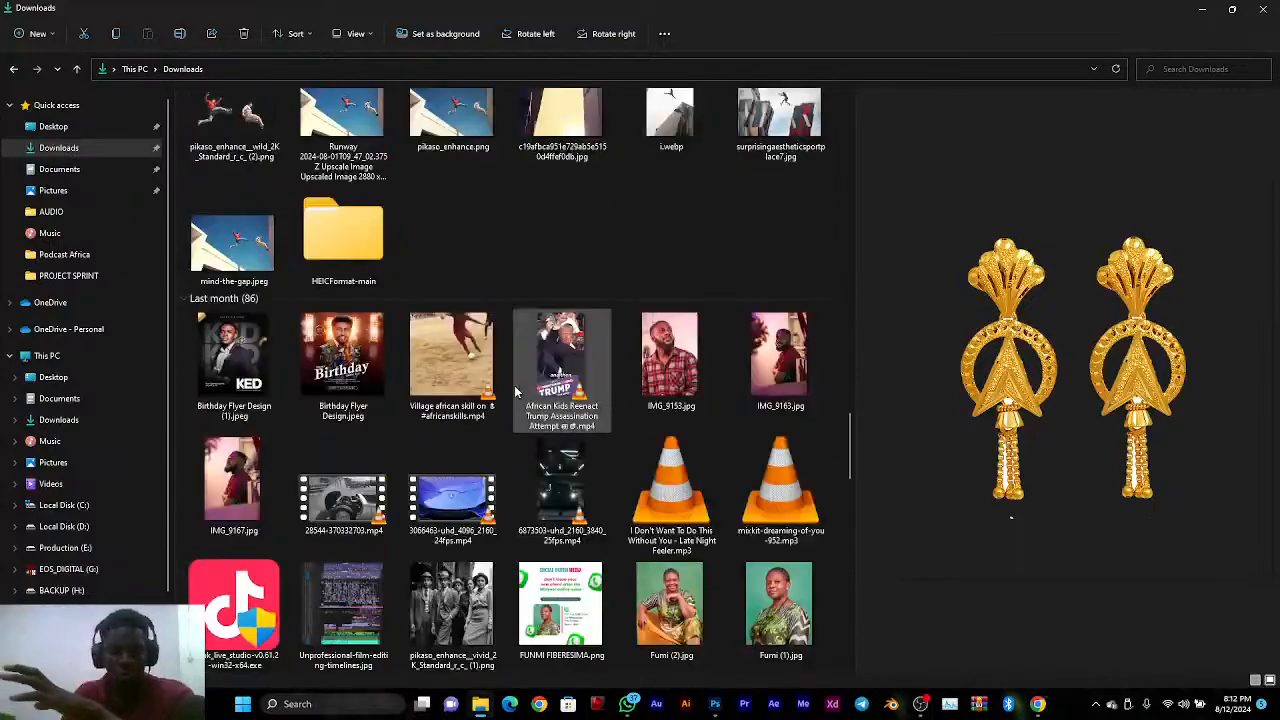
Open Birthday Flyer Design (1).jpeg, examine the circular text around the yellow dot up close, and close the image
click(220, 357)
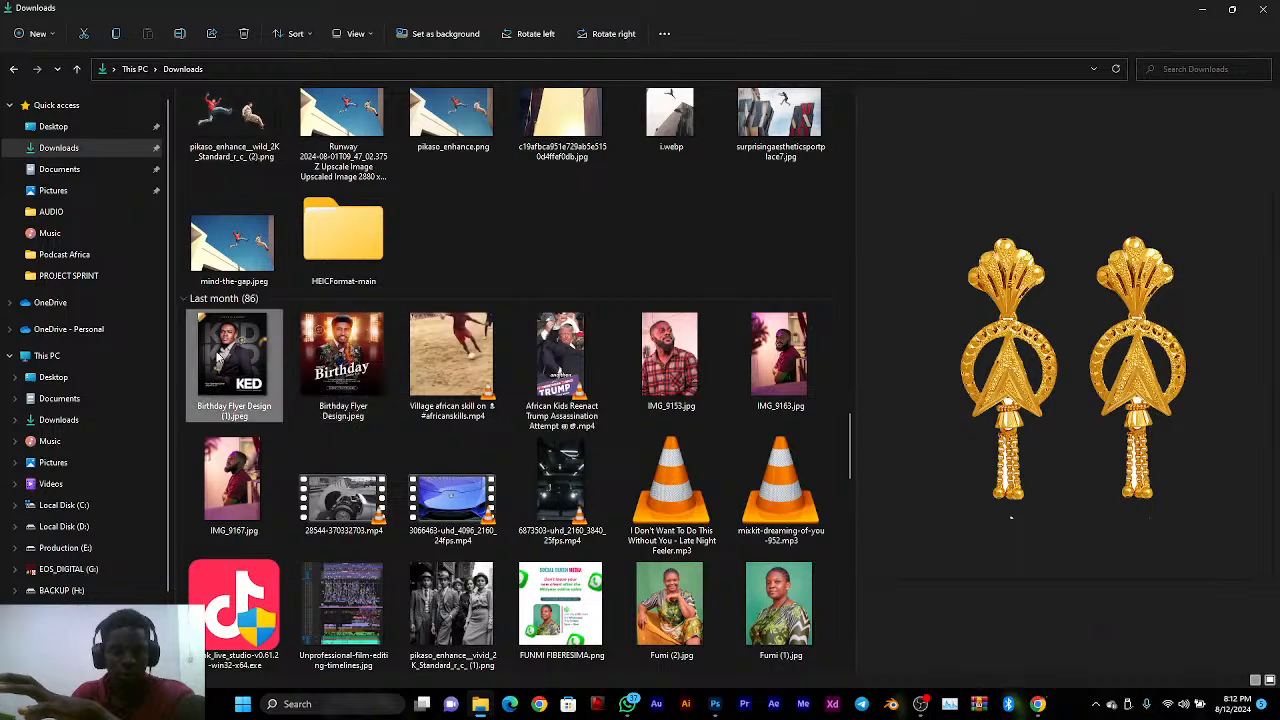
double_click(220, 357)
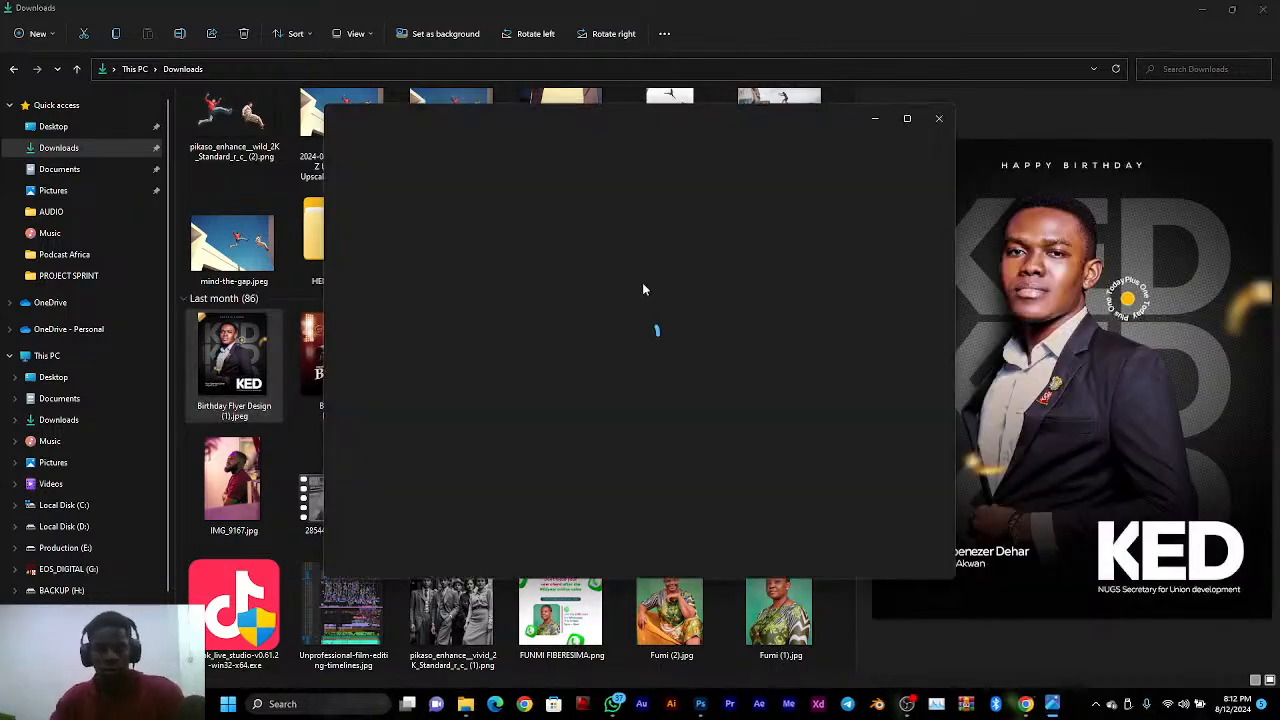
click(906, 119)
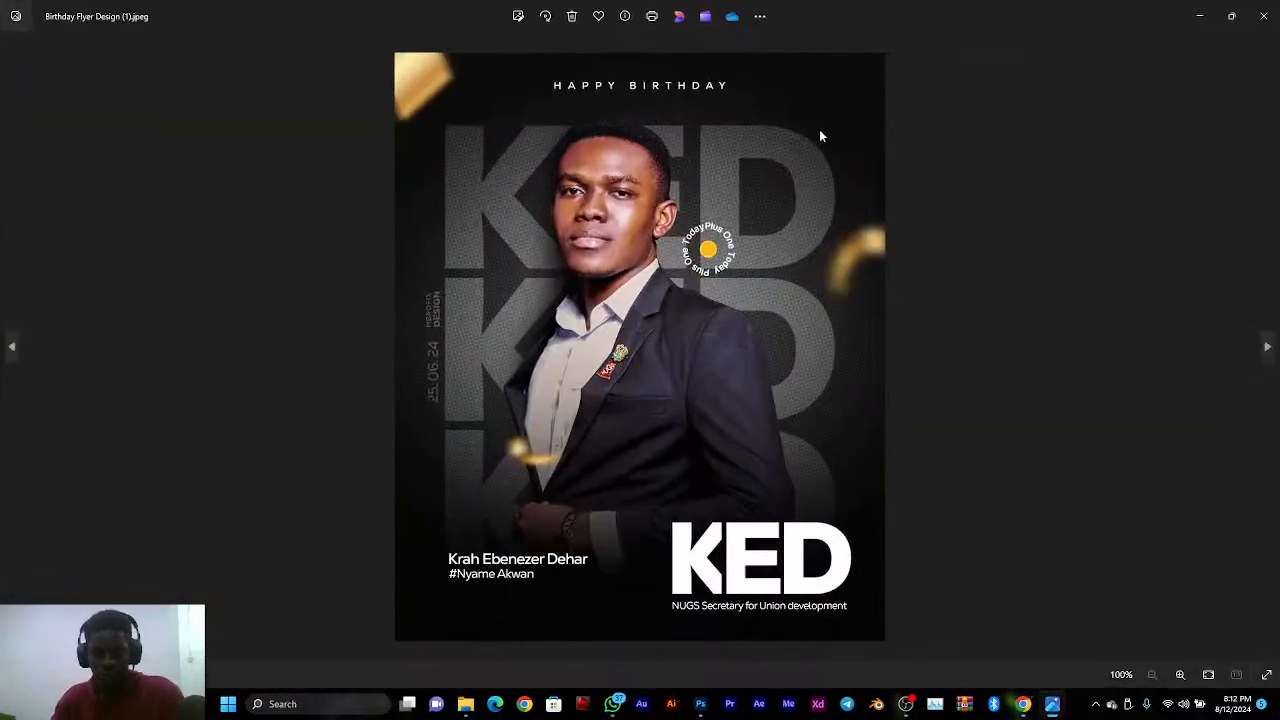
scroll(838, 245, up, 5)
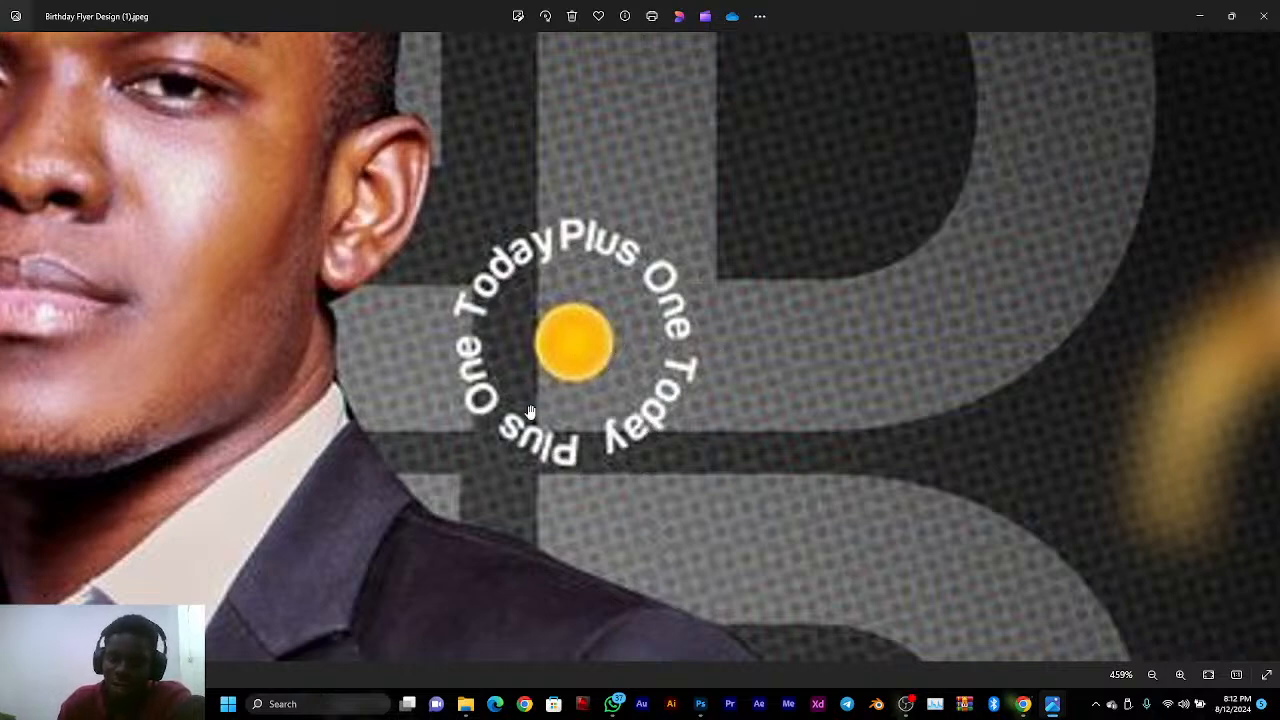
double_click(629, 308)
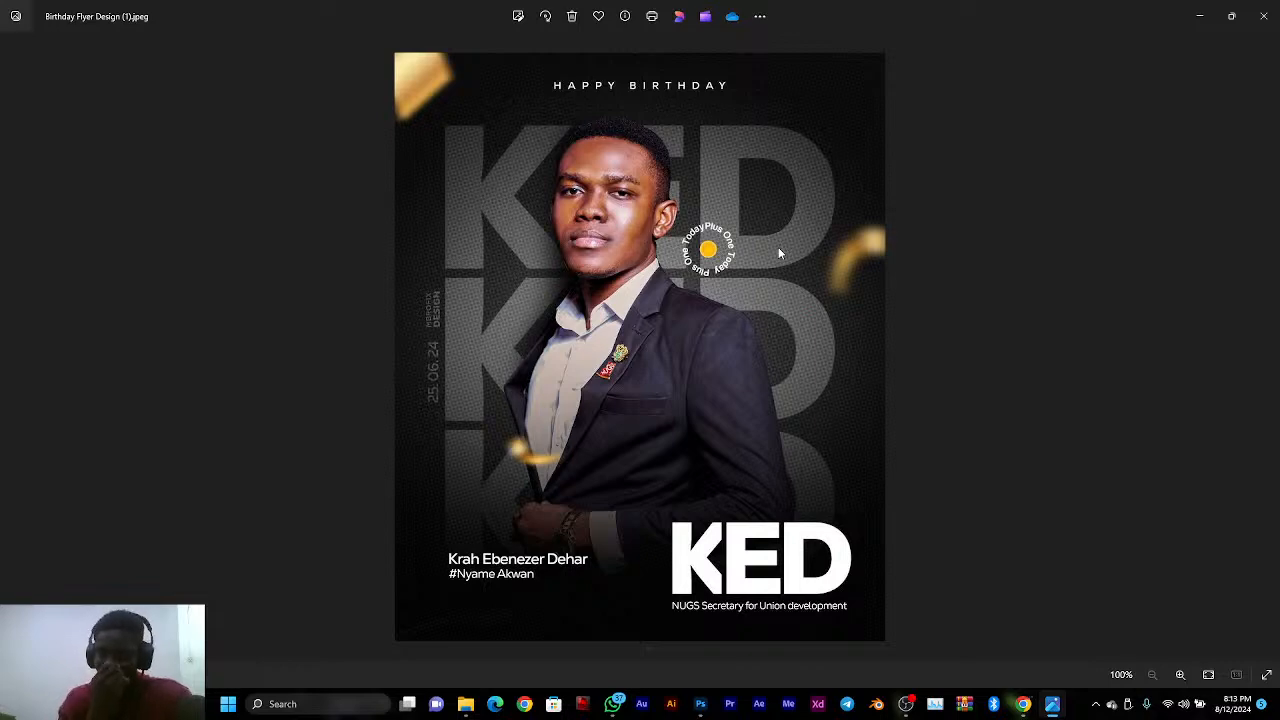
click(1264, 16)
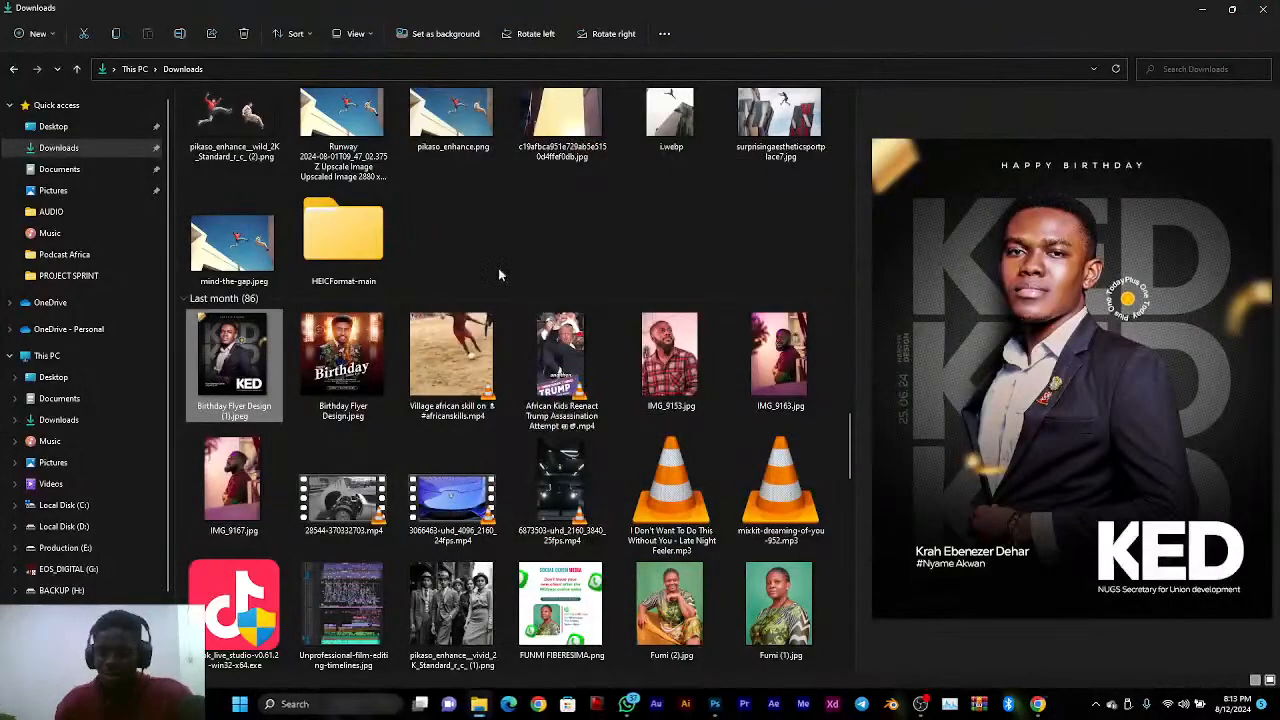
Return to Photoshop and draw a circular path about 946 px in diameter near the canvas centre with the Ellipse Tool
click(1202, 8)
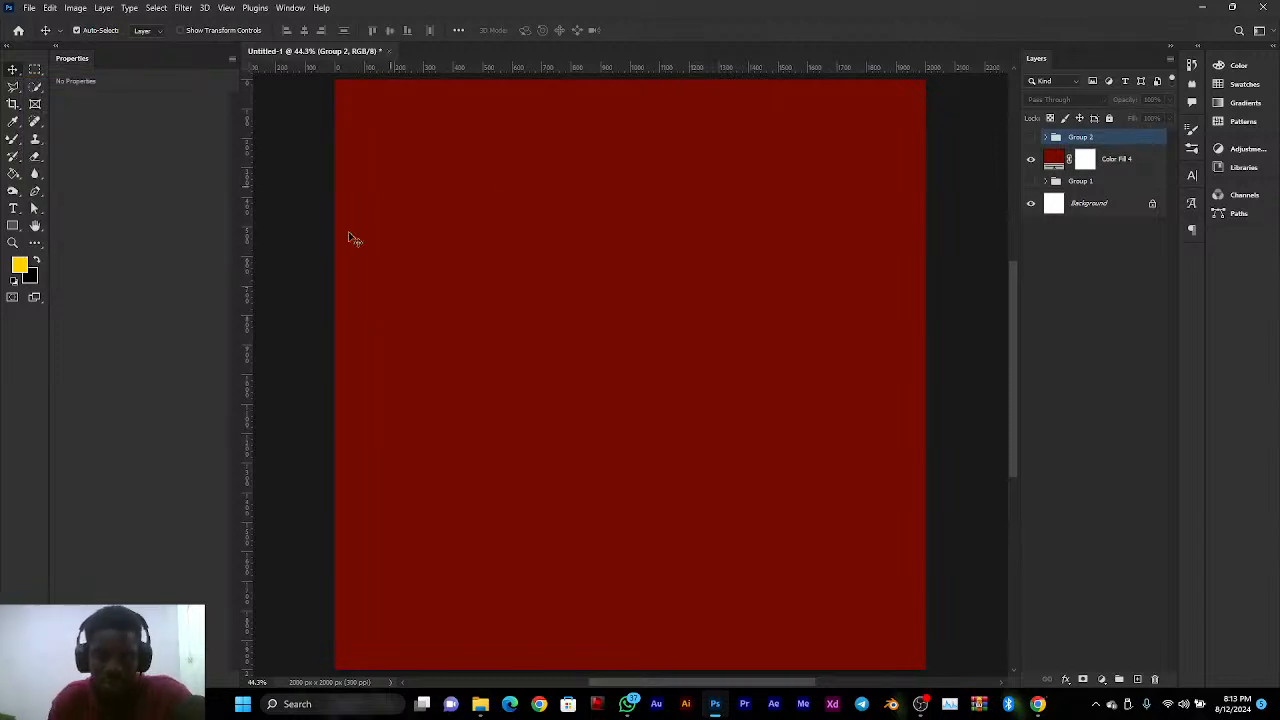
click(14, 226)
right_click(14, 226)
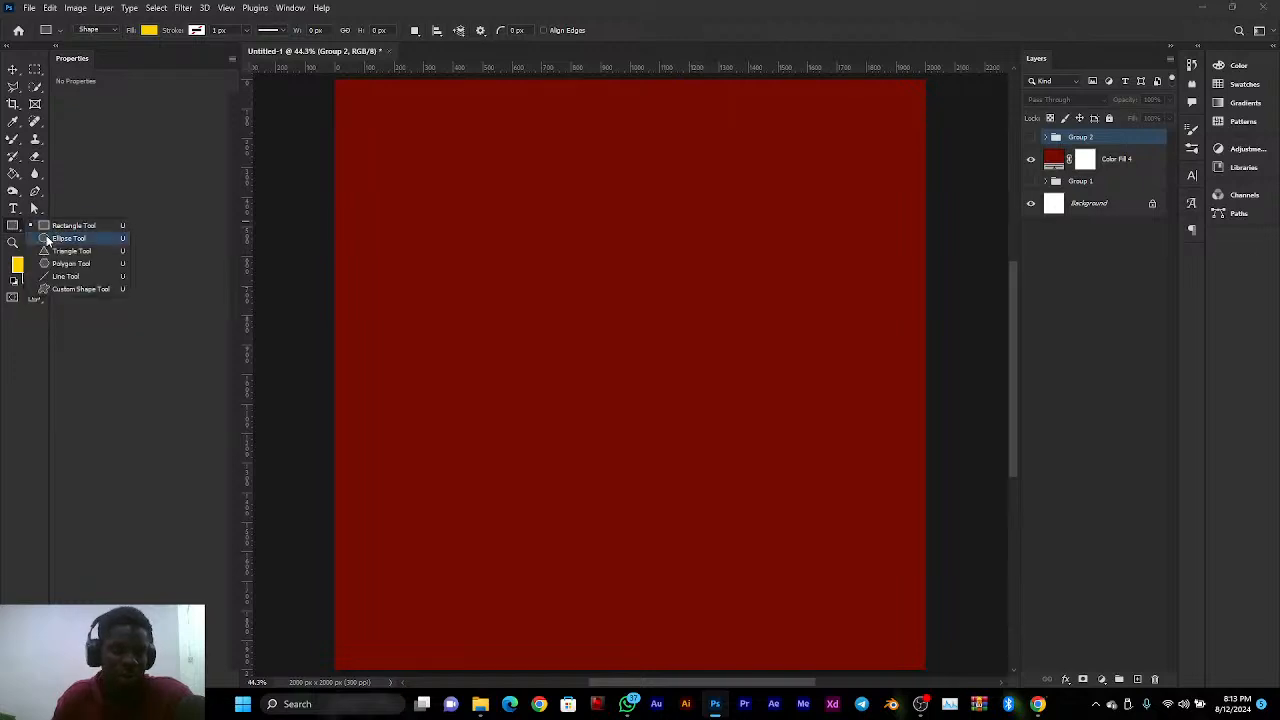
click(52, 240)
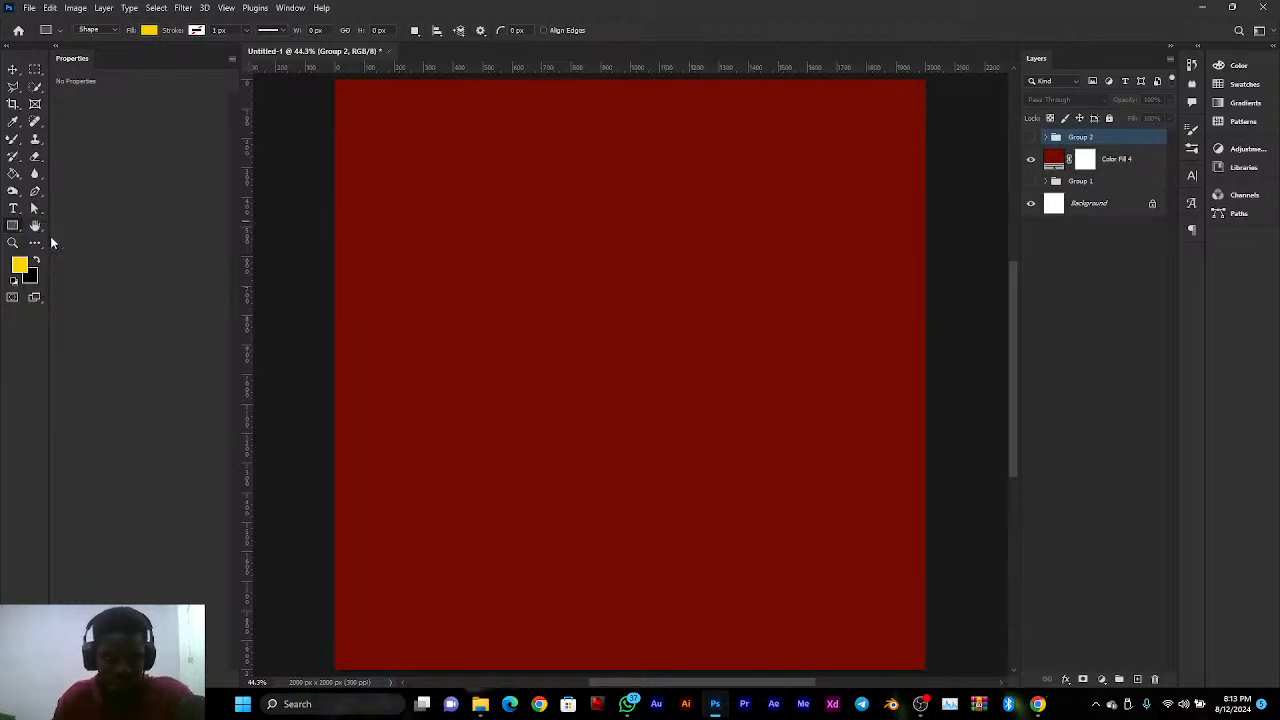
click(95, 31)
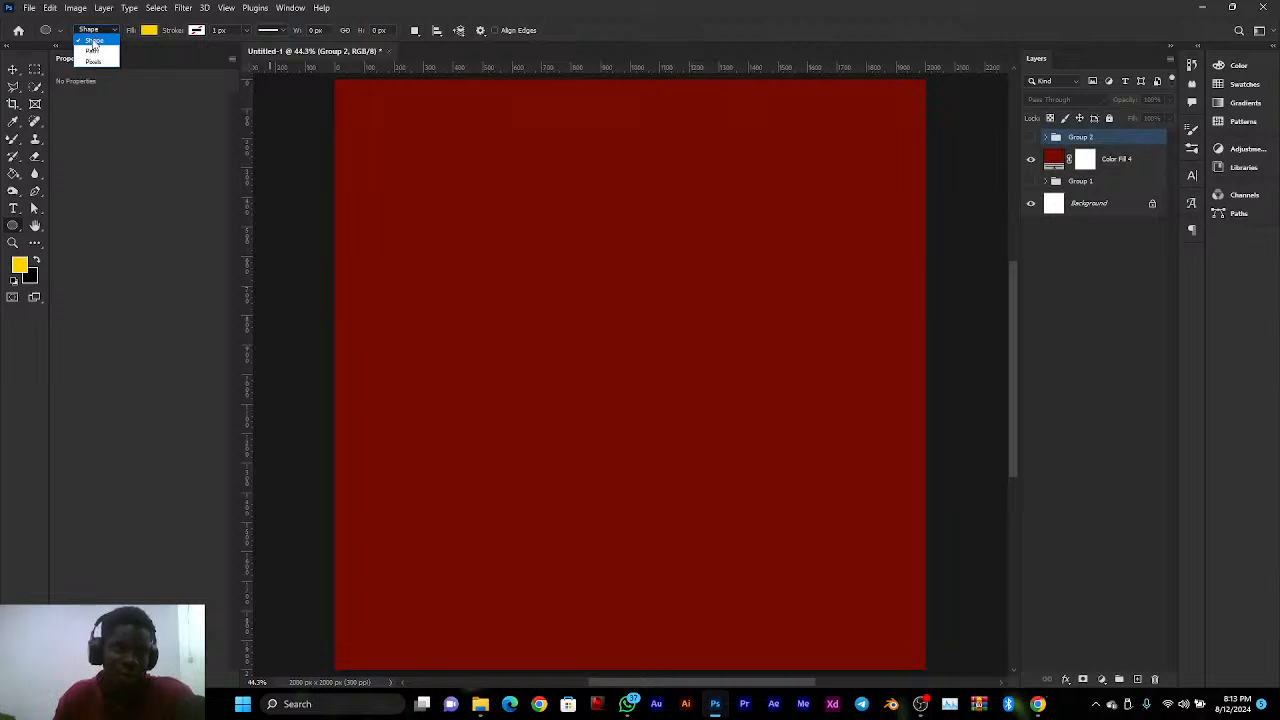
click(93, 50)
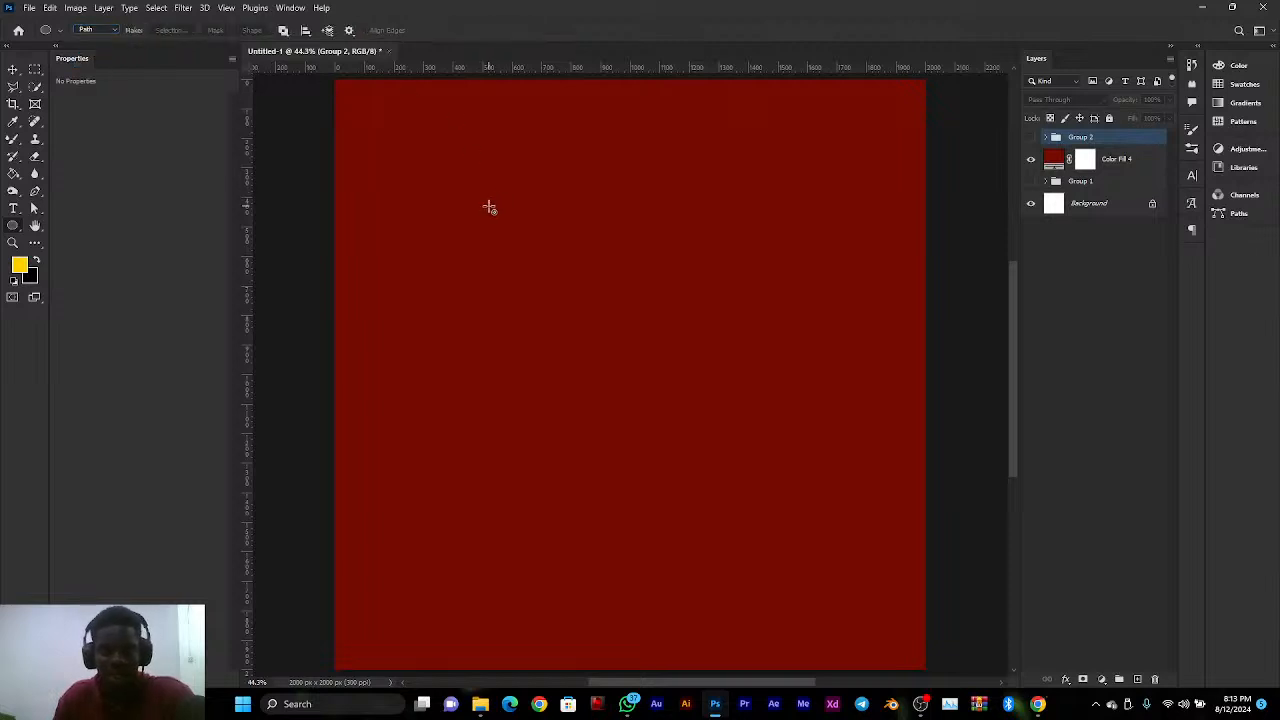
drag(489, 207, 688, 418)
drag(689, 419, 809, 487)
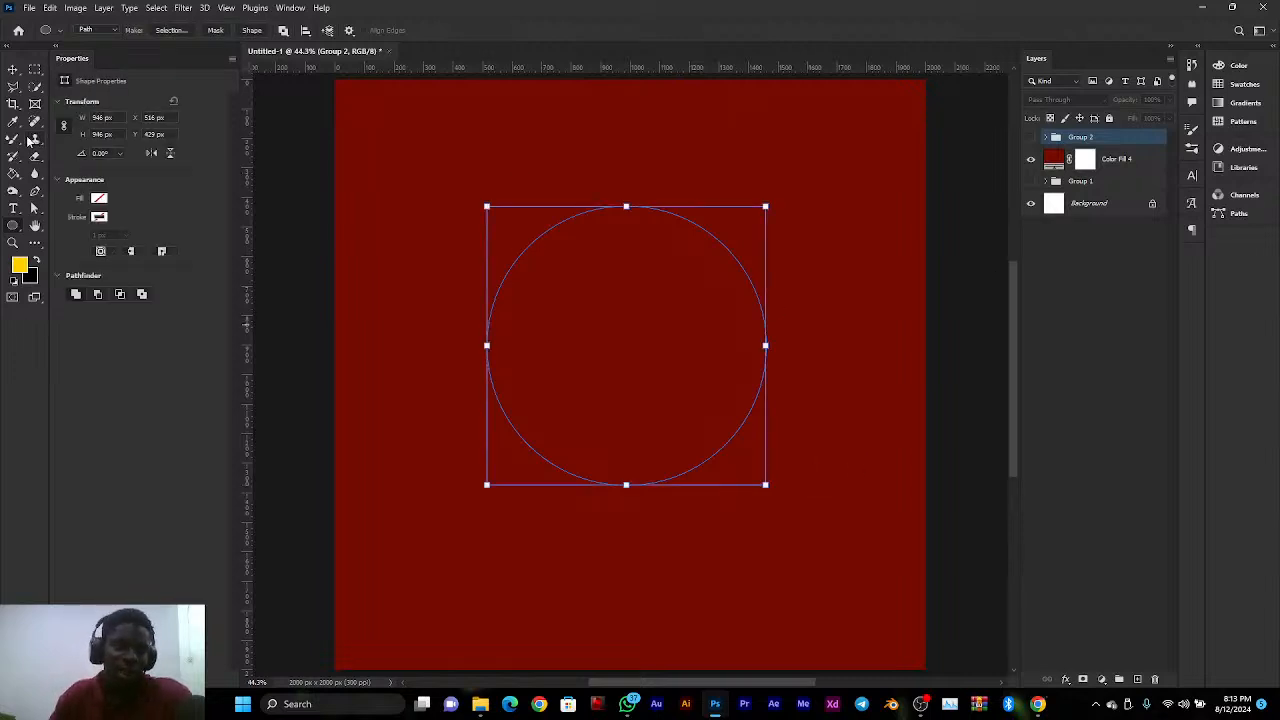
Try placeholder text along the circular path, and delete that text layer while keeping the path
click(13, 209)
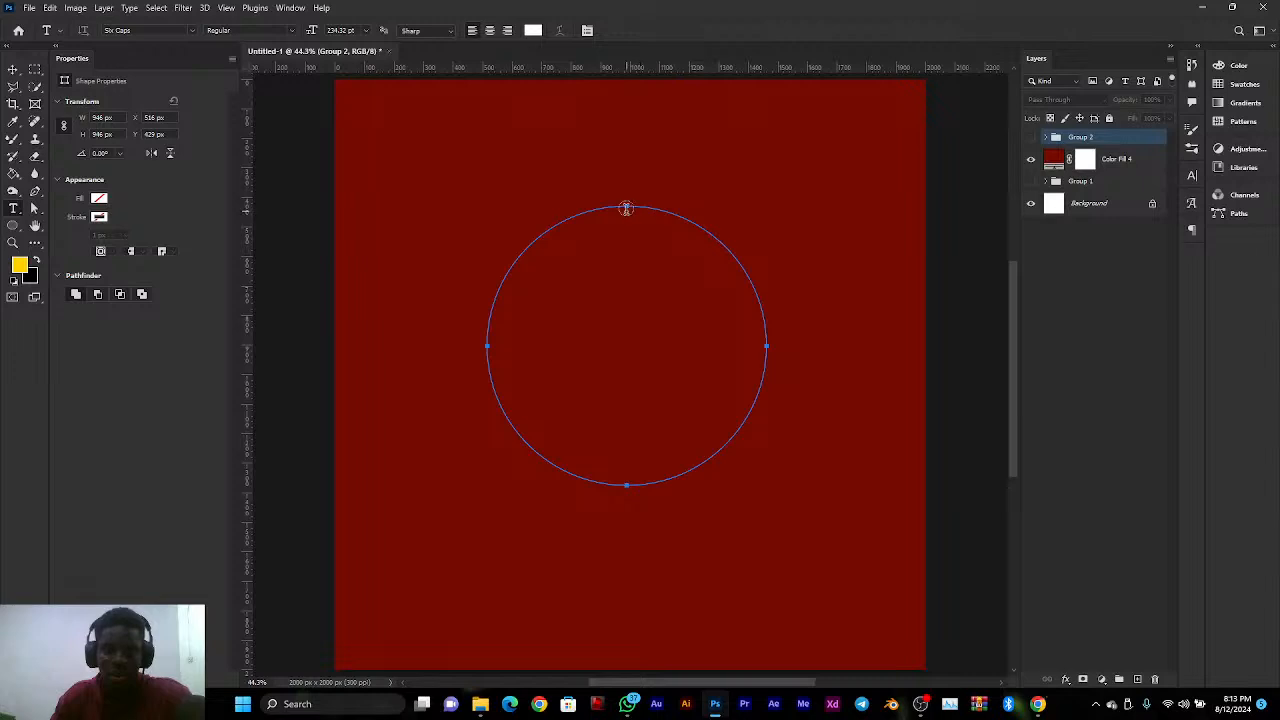
click(628, 204)
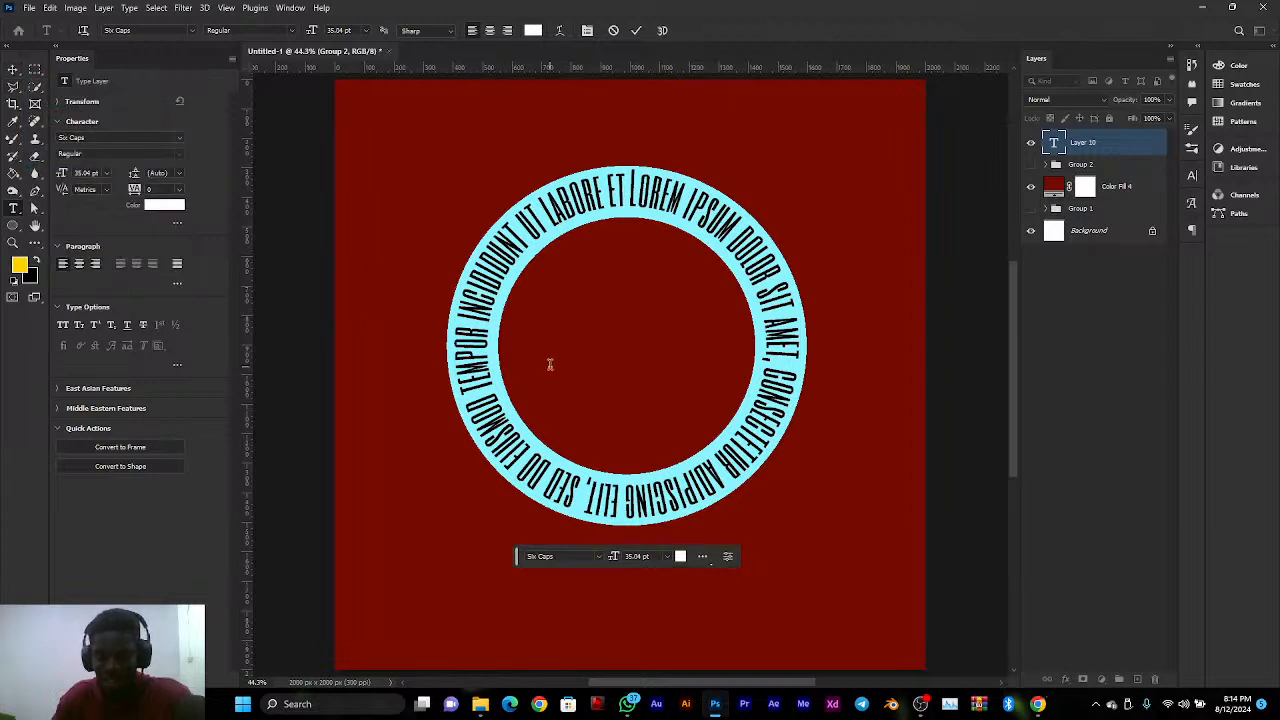
click(12, 72)
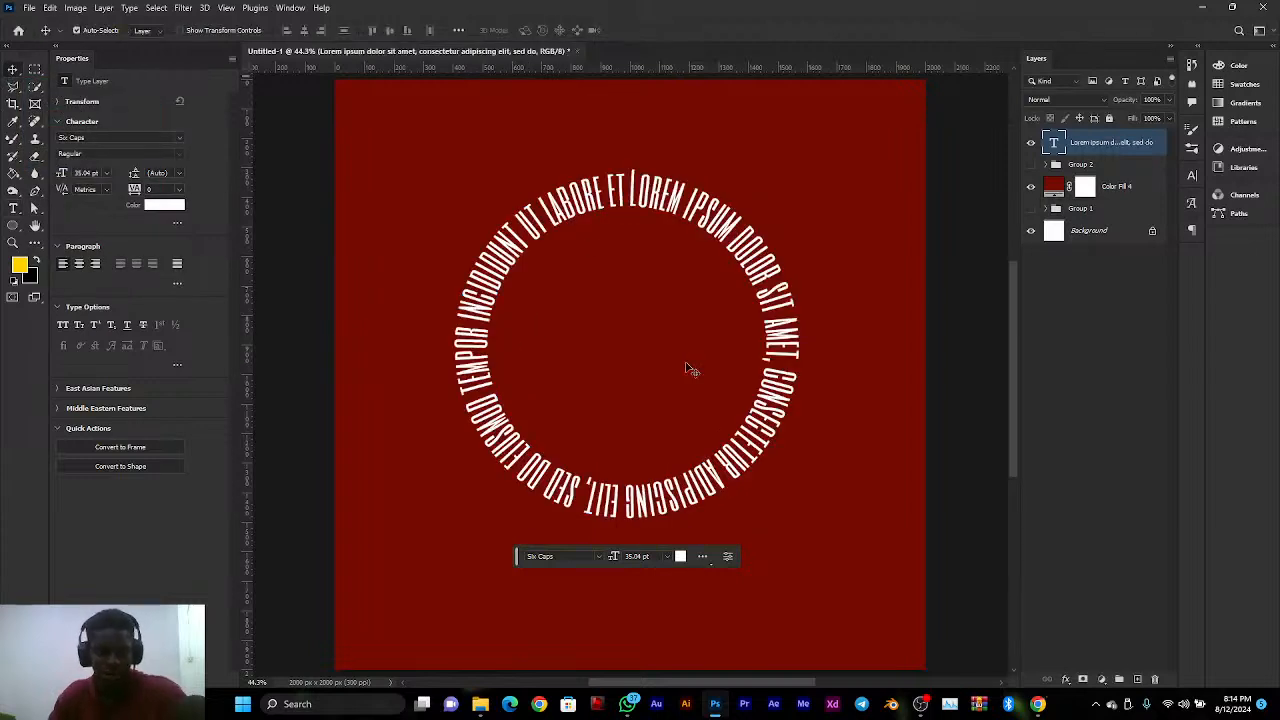
key(Delete)
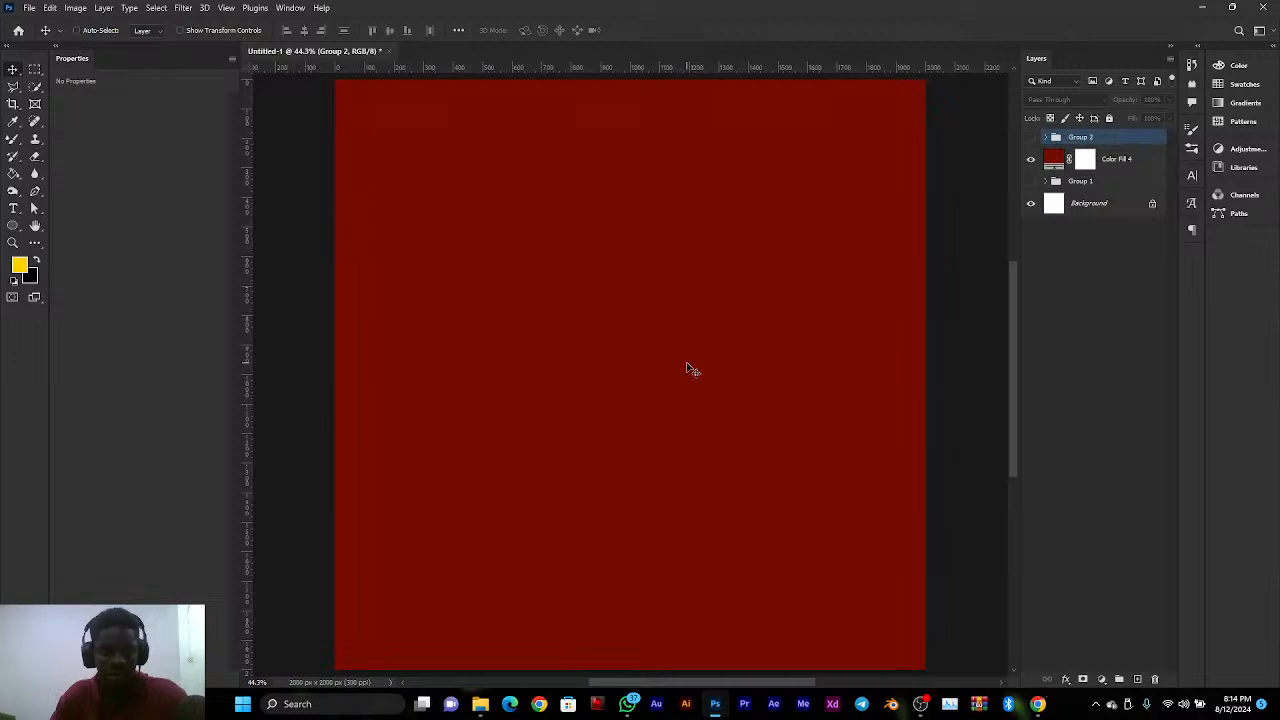
key(ctrl+z)
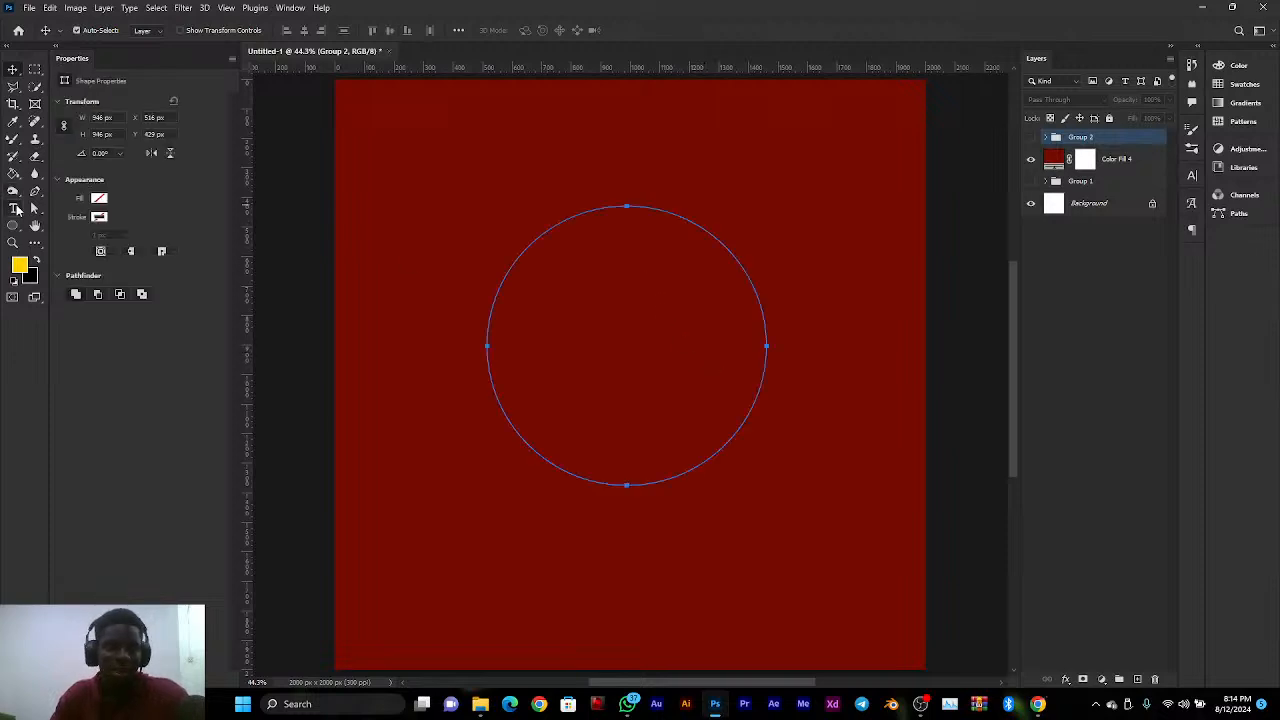
Place placeholder text inside the circular path and set its font to Chillax Regular
click(16, 209)
click(603, 306)
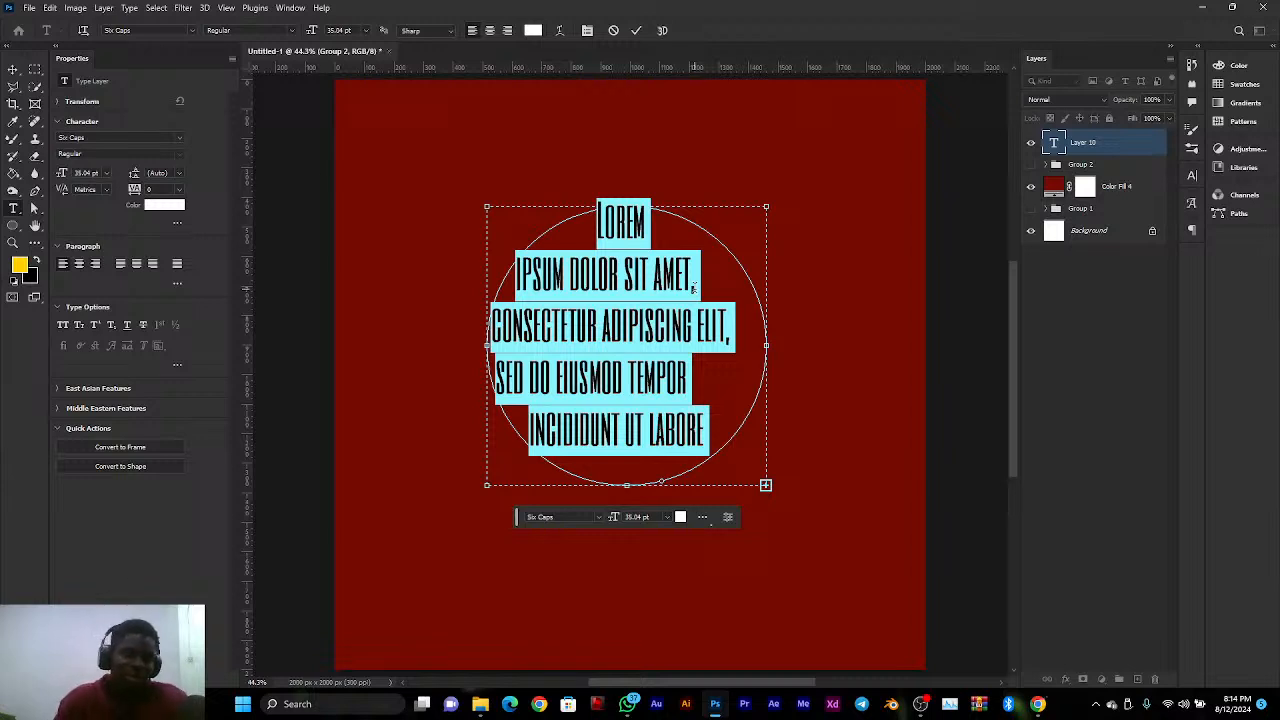
click(141, 137)
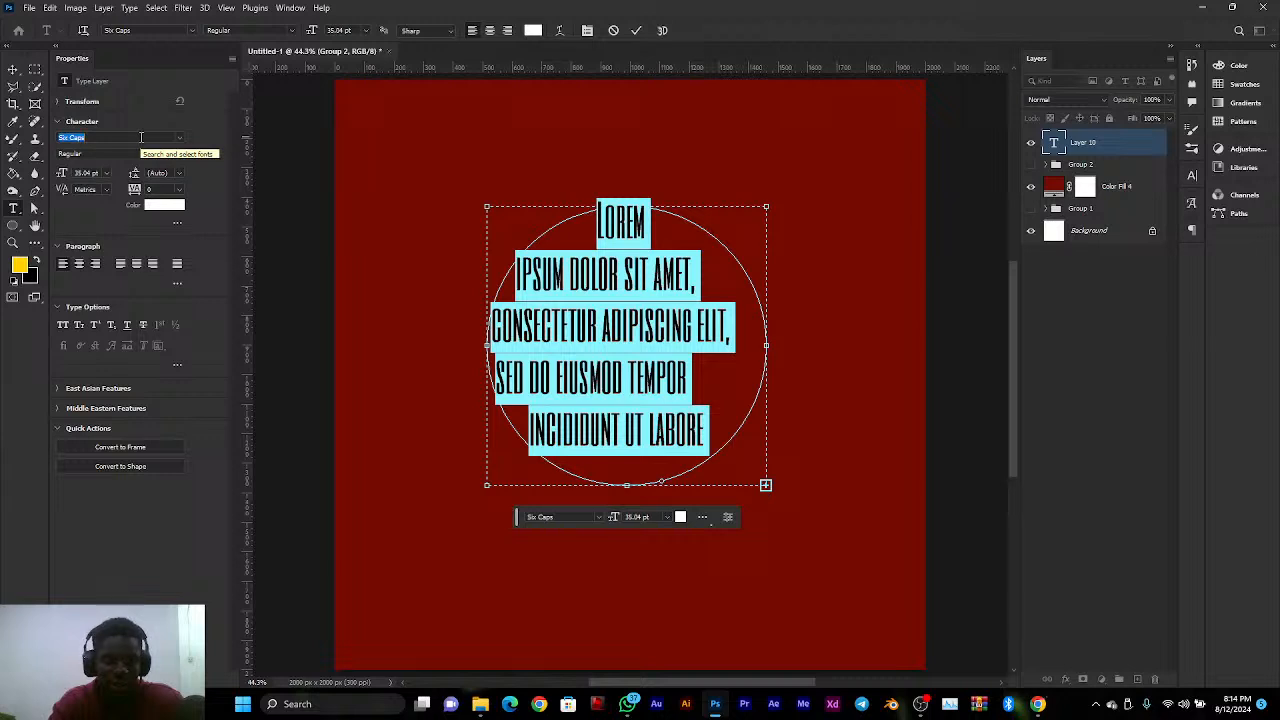
key(BackSpace)
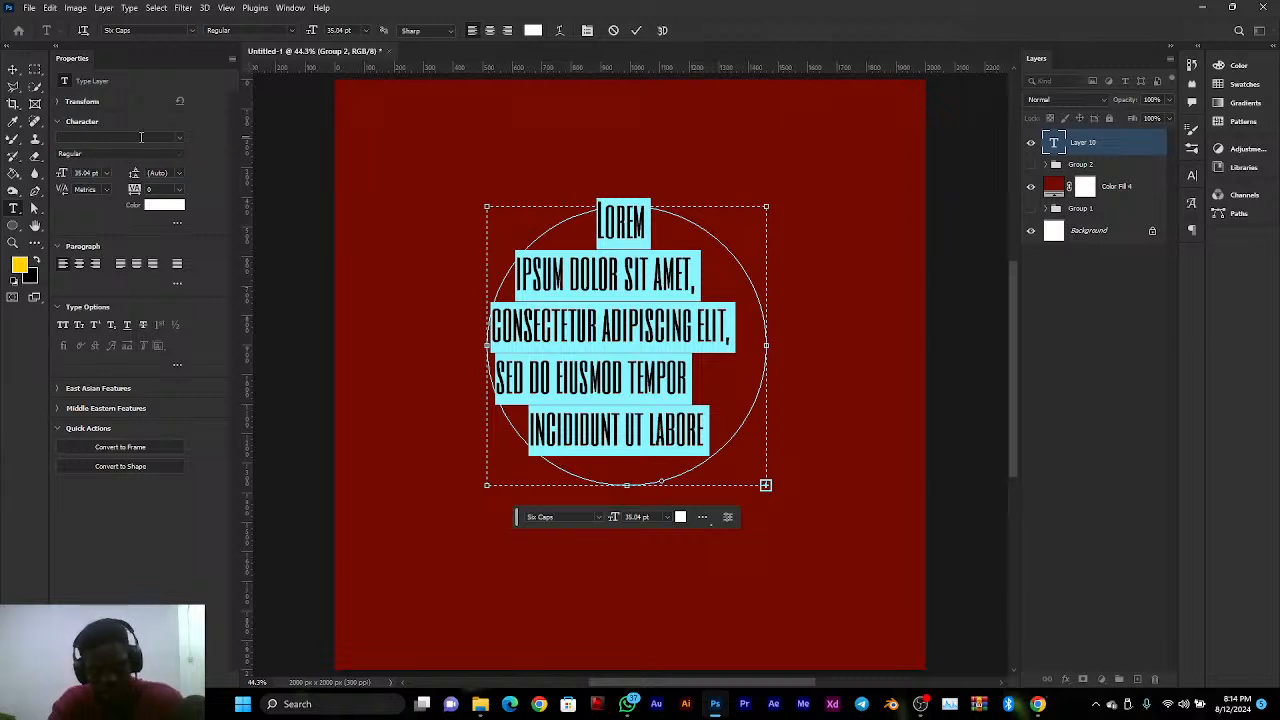
text(ch)
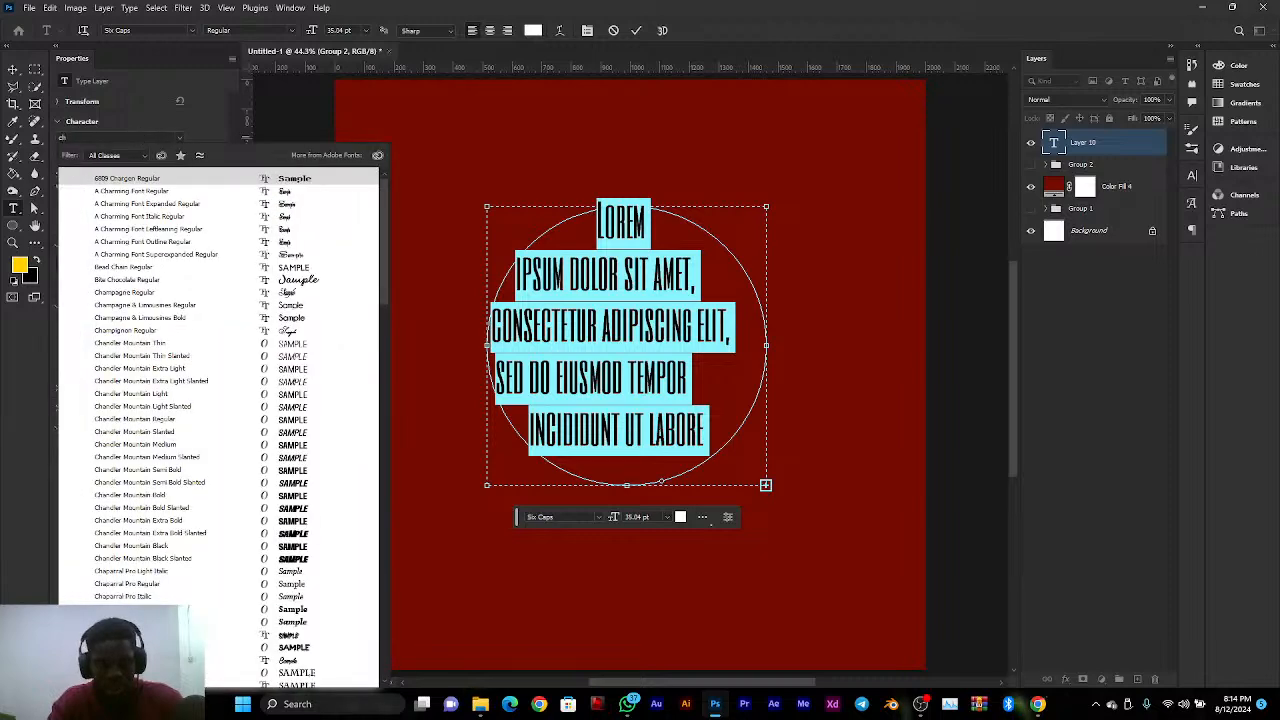
text(illax)
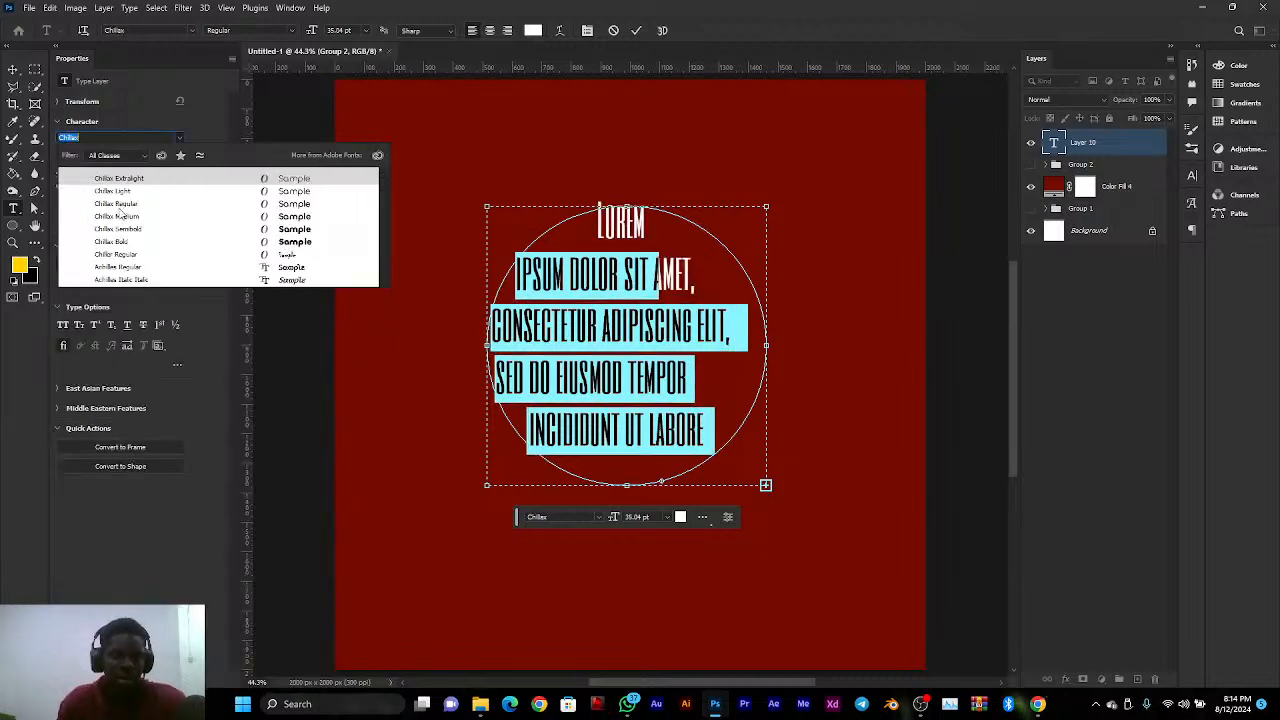
click(118, 204)
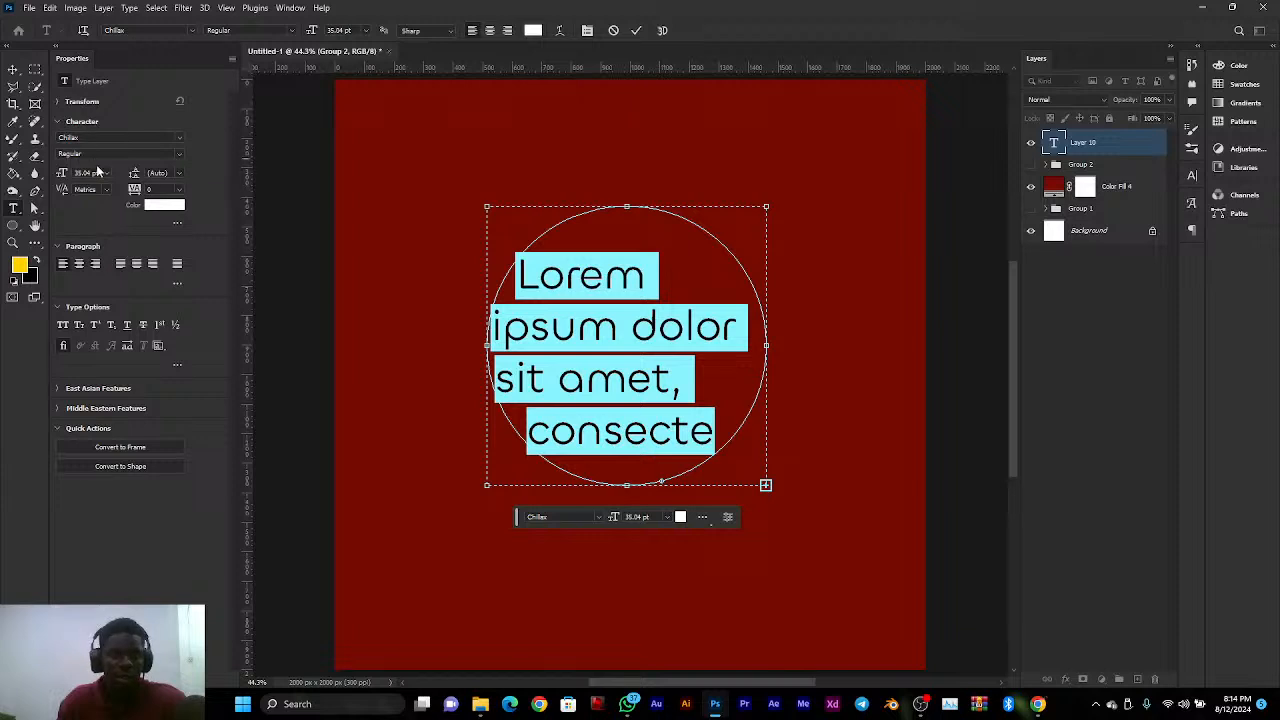
Try the text inside the circle at 11 pt and 6 pt, and set its size to 9 pt
click(105, 173)
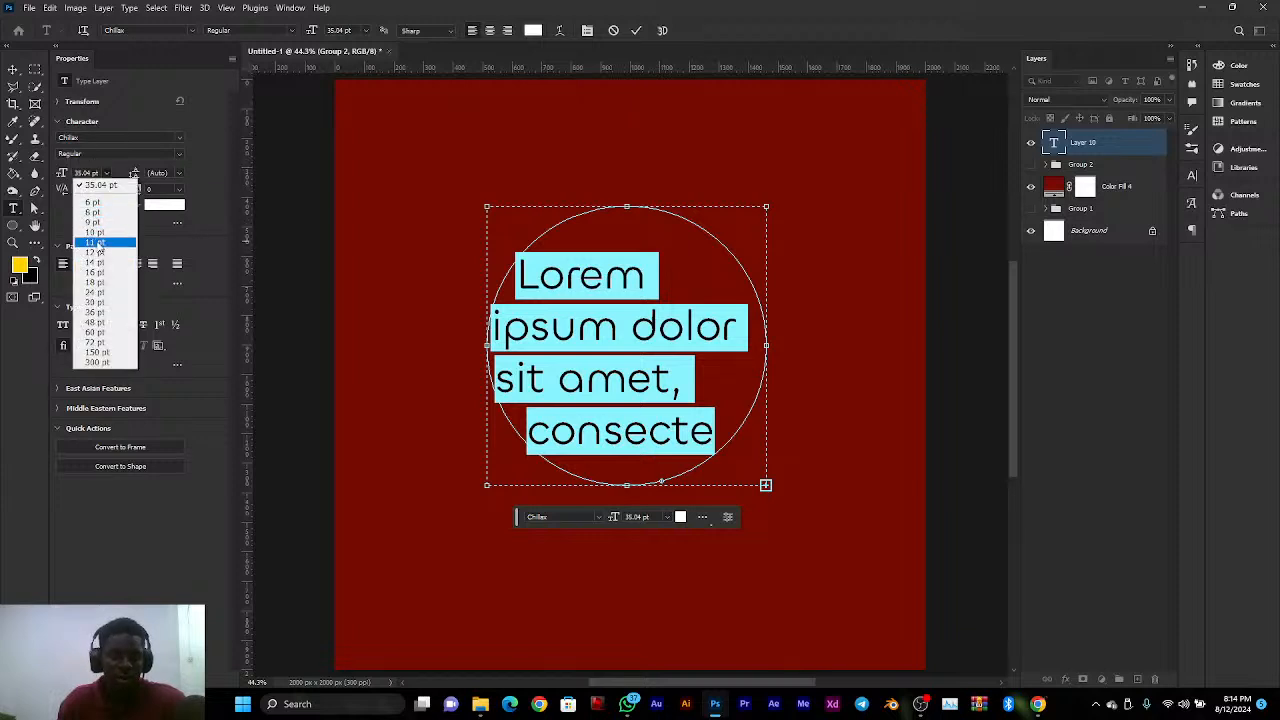
click(96, 243)
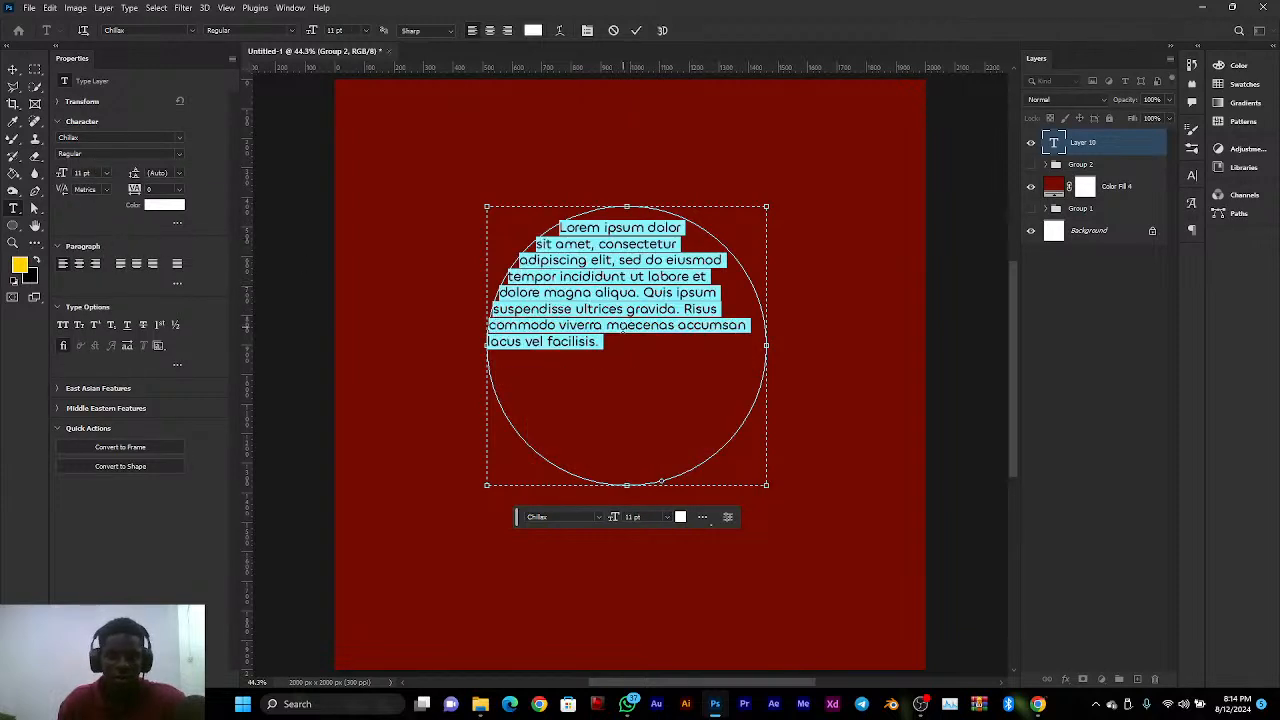
click(106, 173)
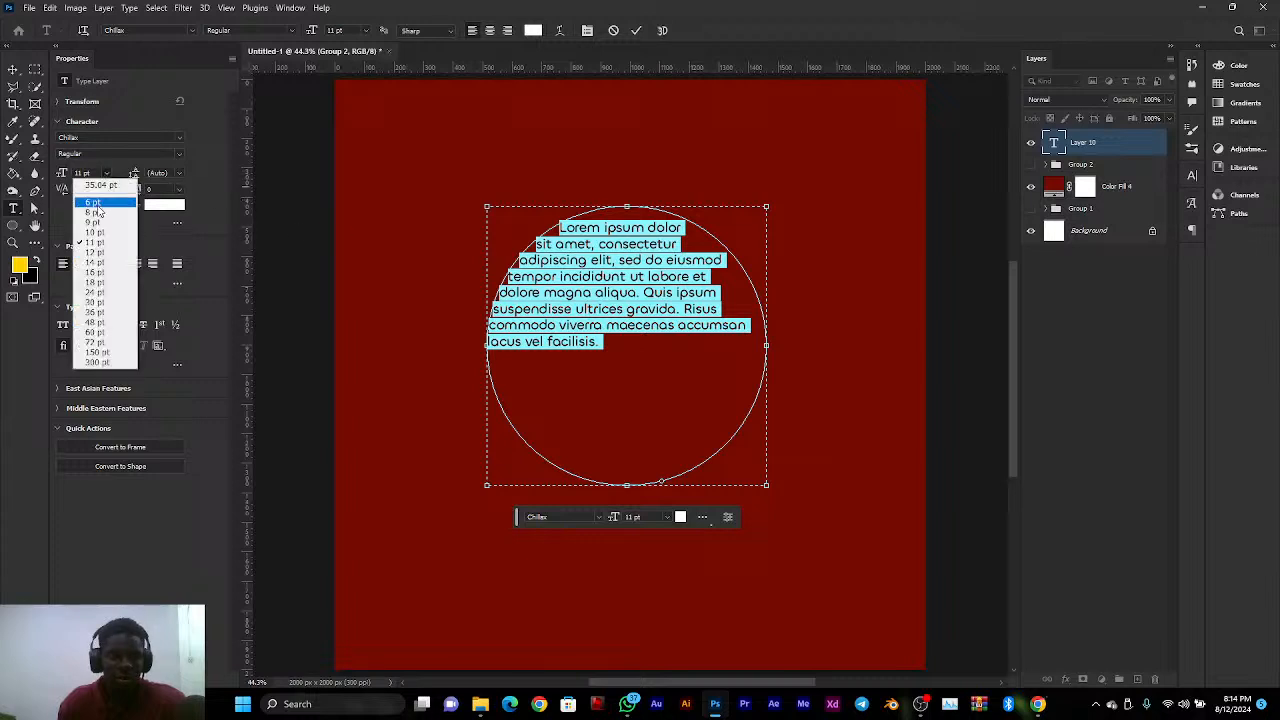
click(93, 203)
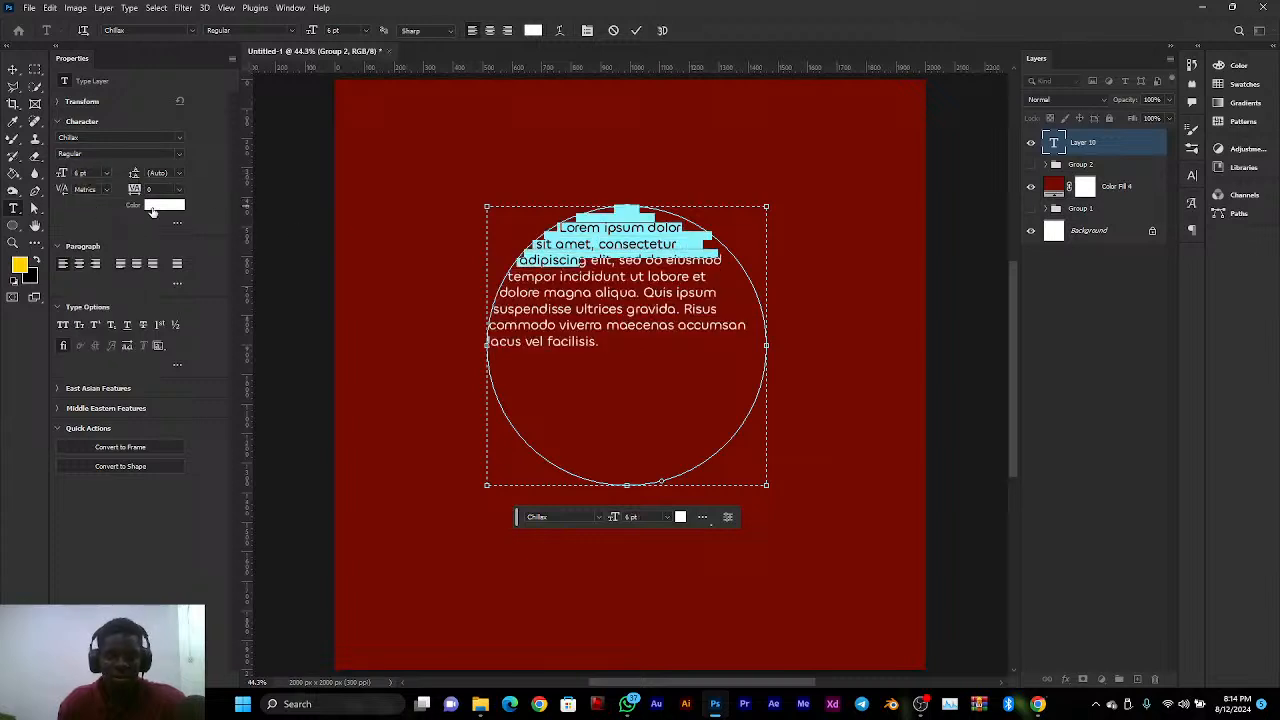
click(105, 175)
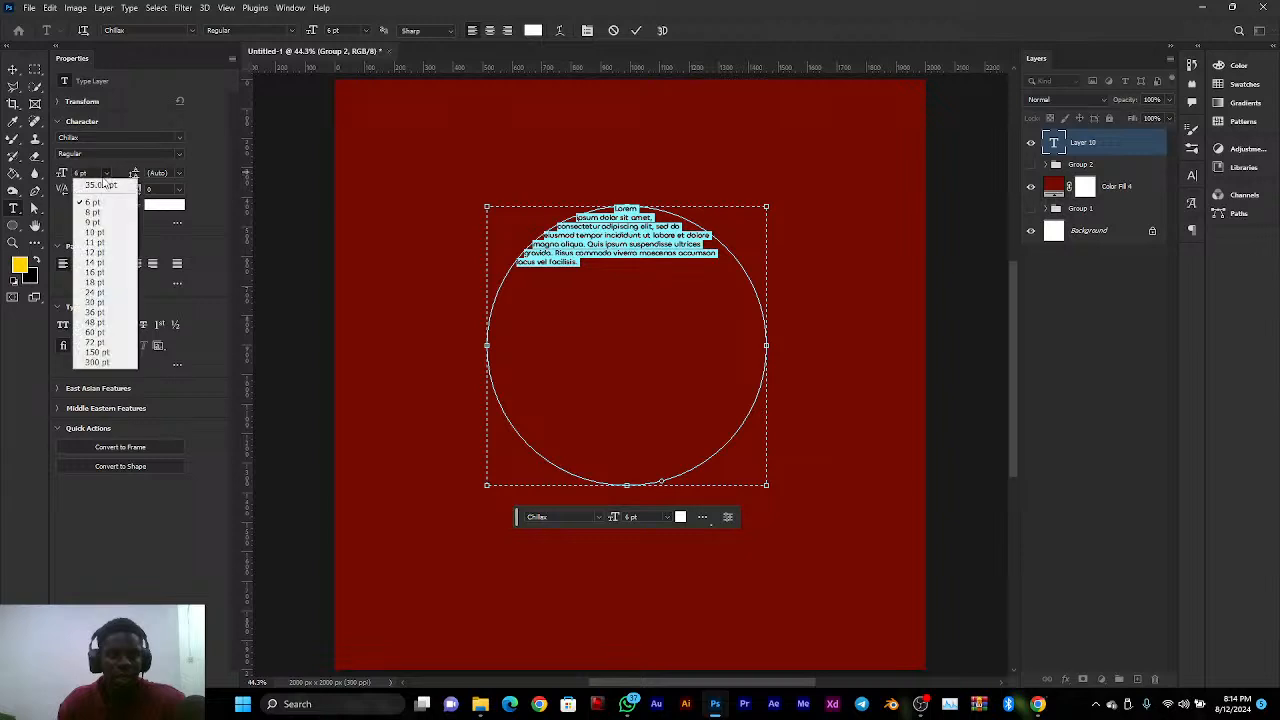
click(94, 221)
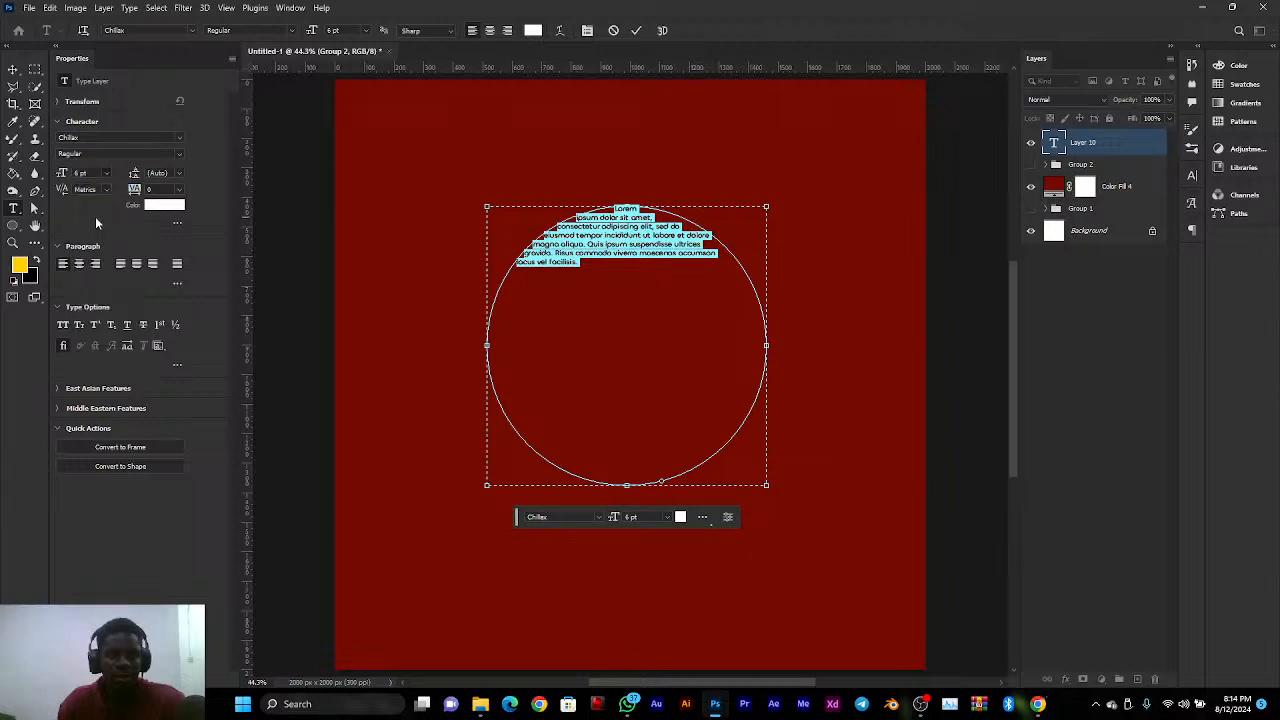
Fill the rest of the circle with pasted Lorem Ipsum after the existing text, and centre-align the paragraph
click(692, 308)
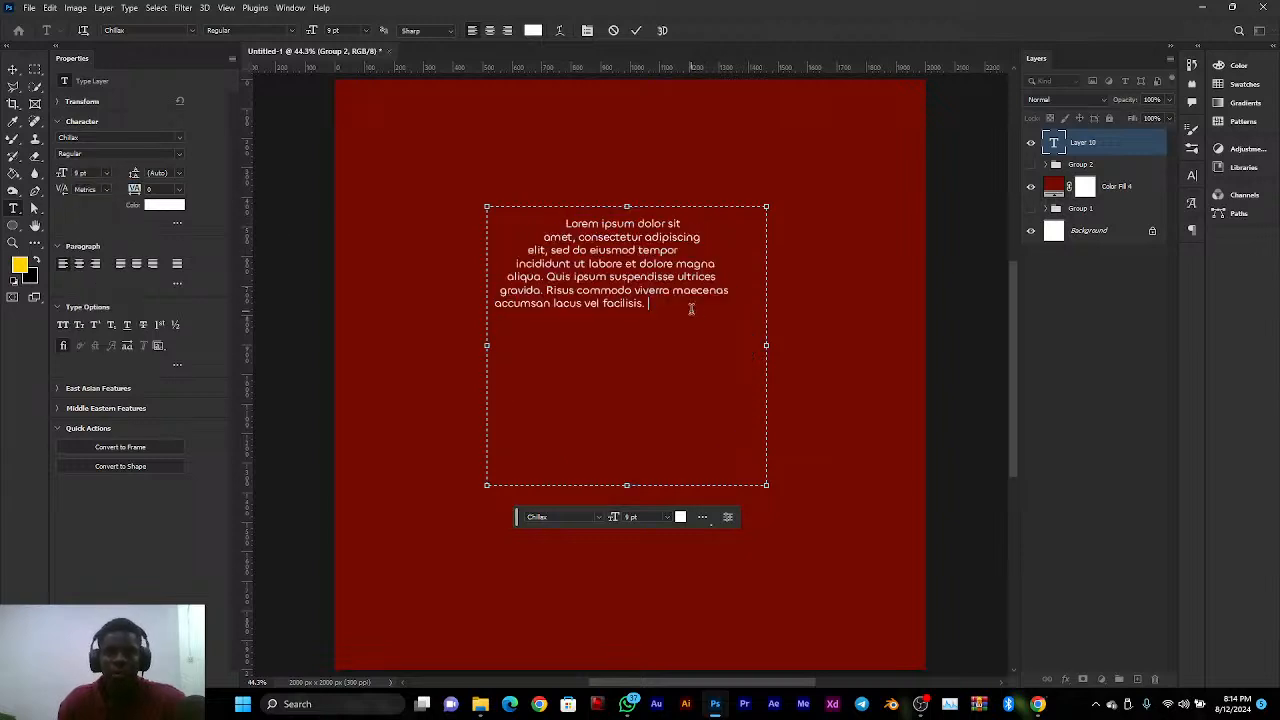
click(129, 8)
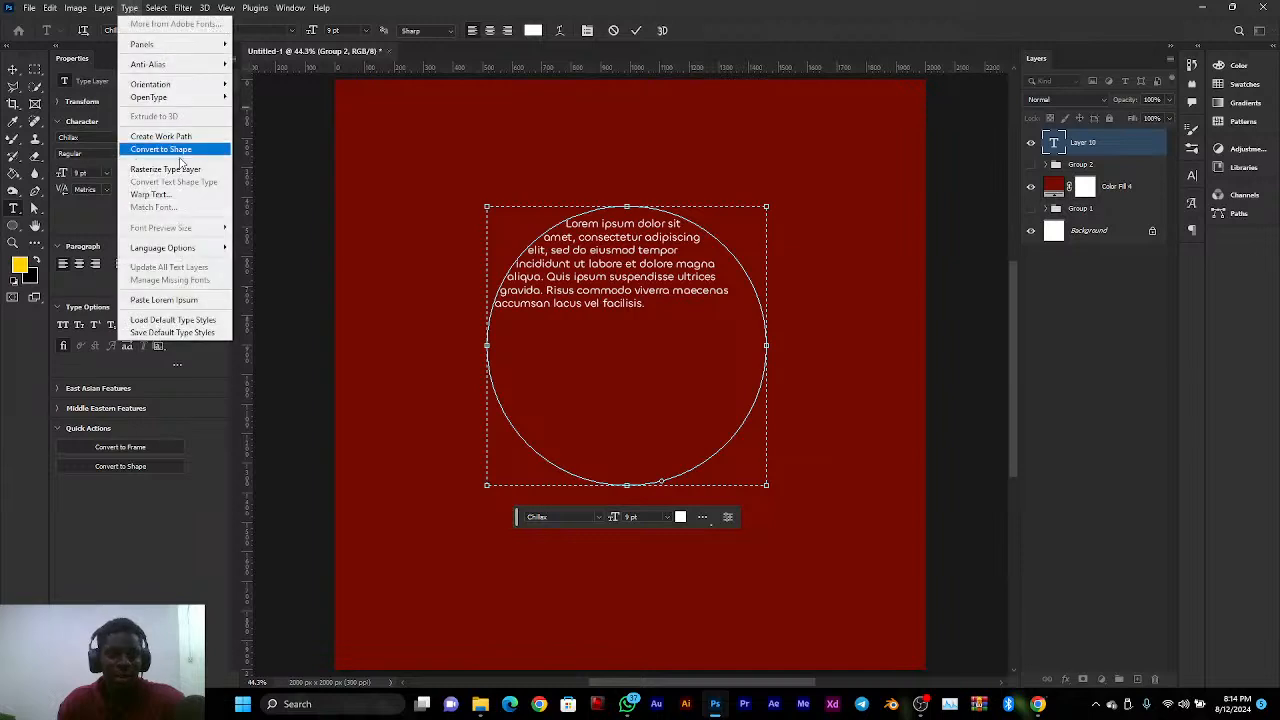
click(164, 300)
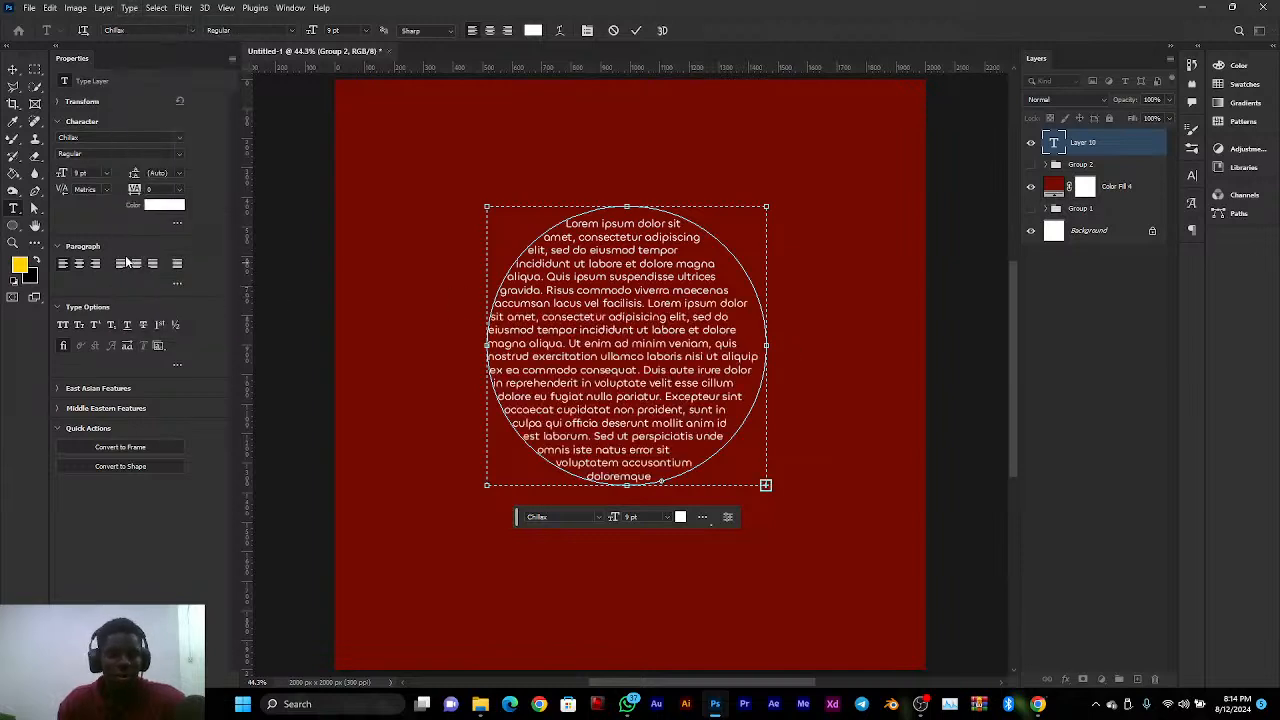
click(84, 265)
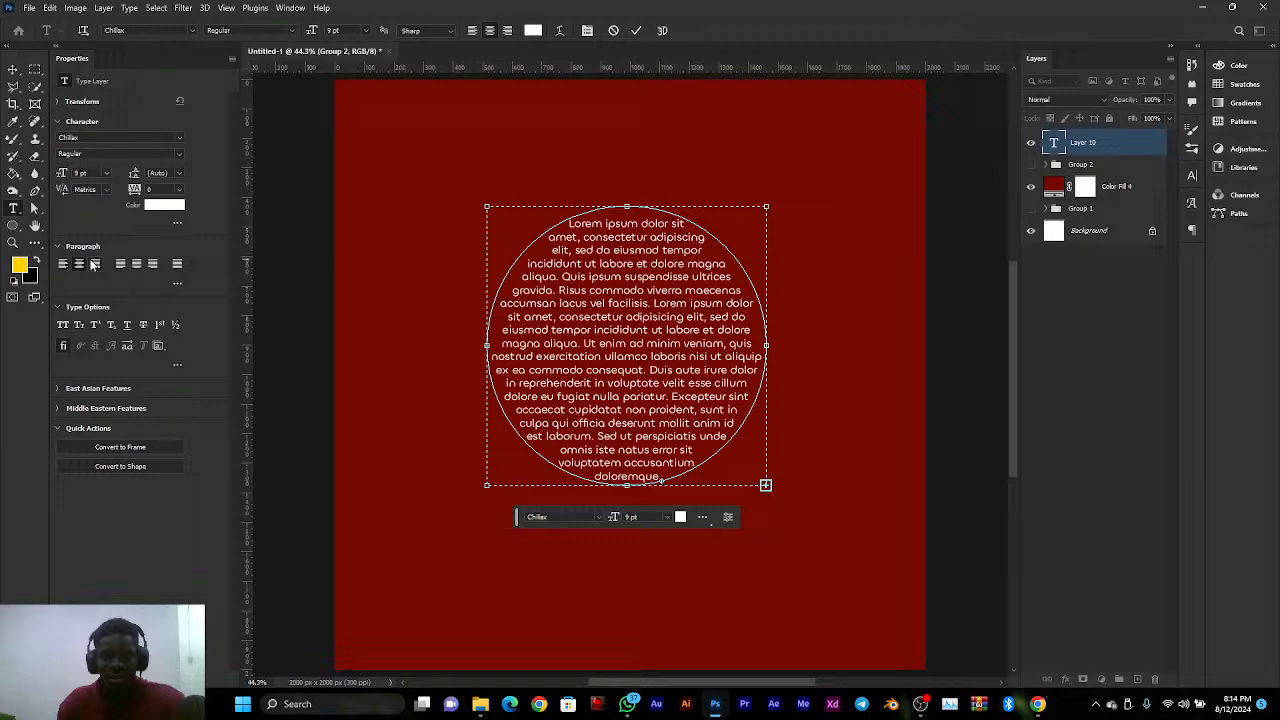
click(13, 68)
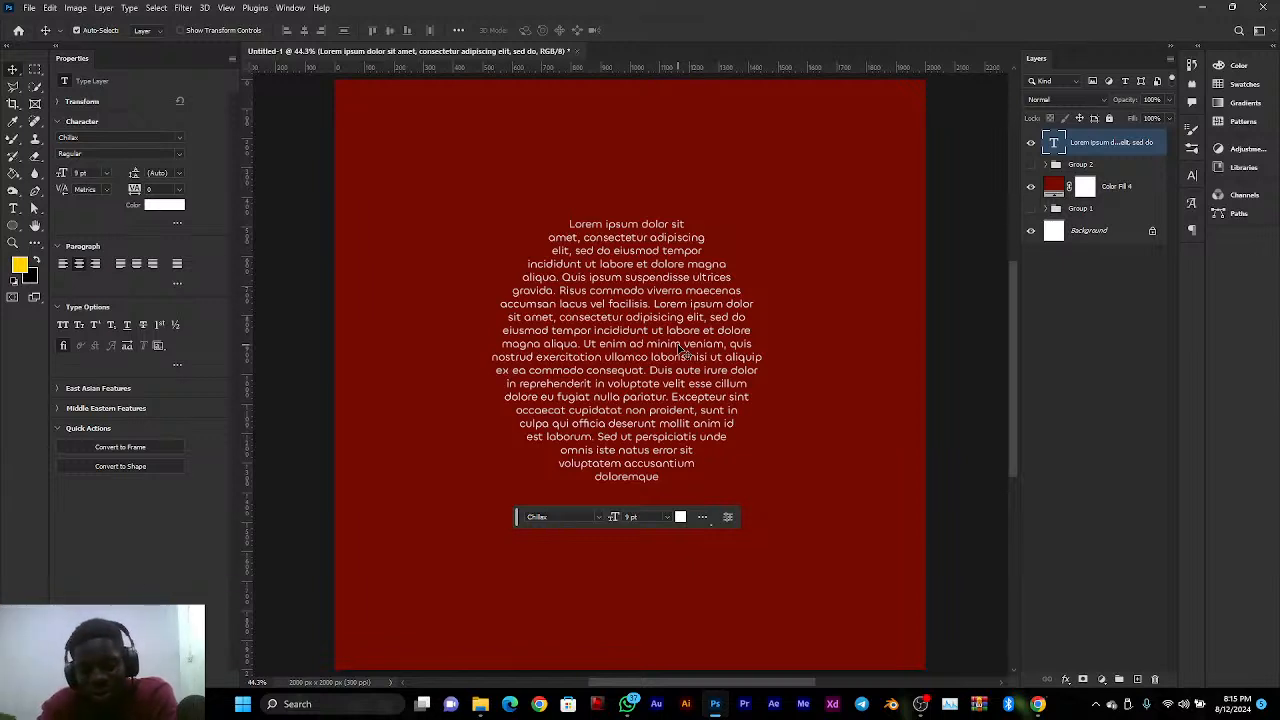
Delete the circle-shaped text block and place placeholder text along the outline of the circular path instead
key(Delete)
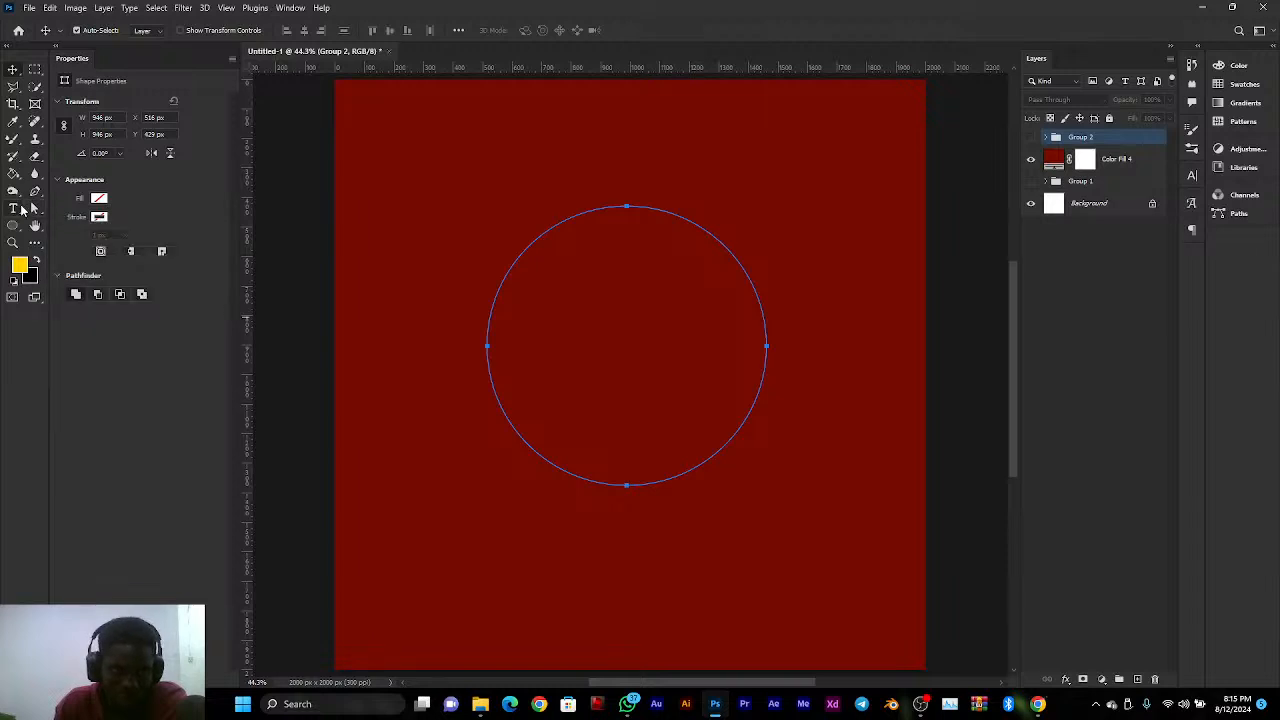
click(14, 208)
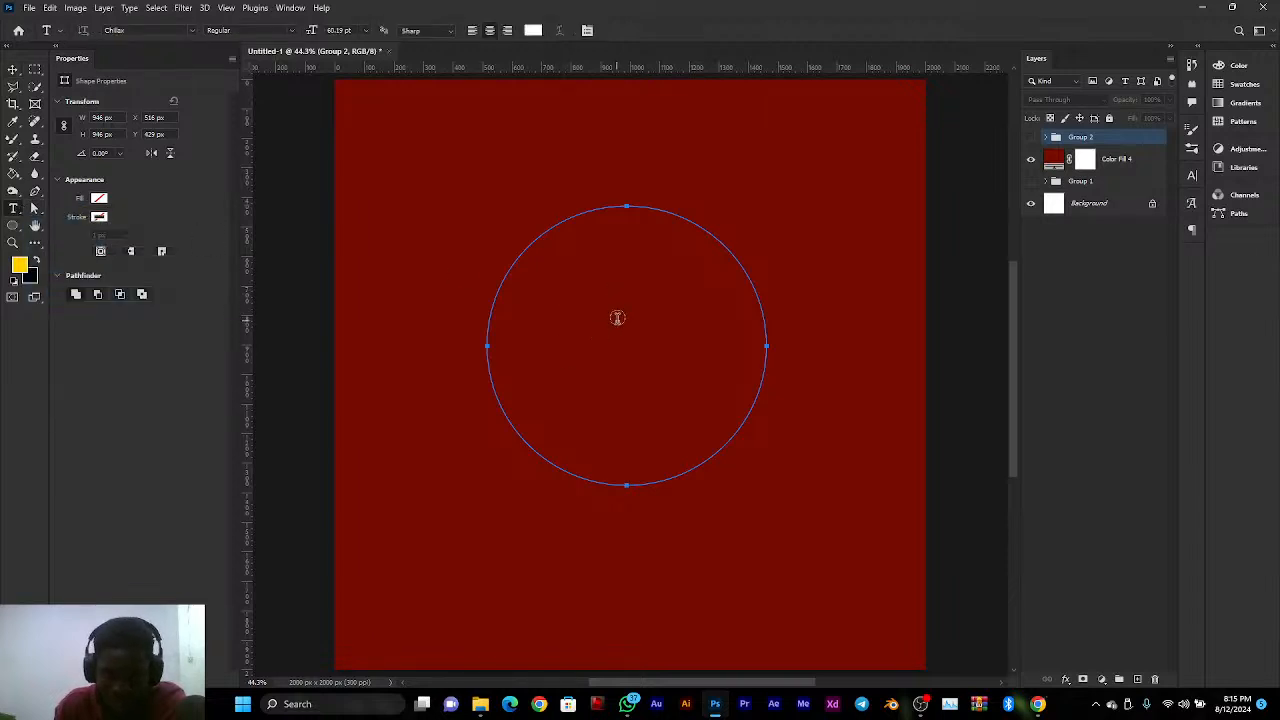
click(624, 204)
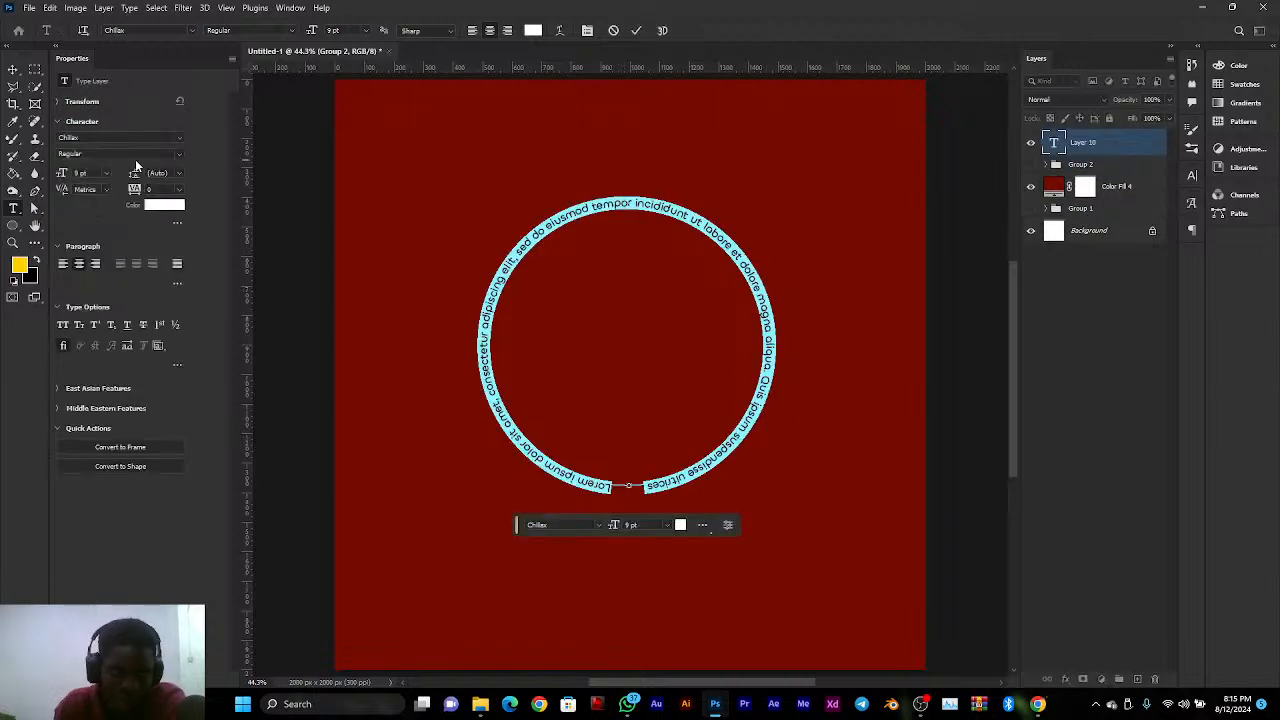
Try the text around the circle at 16 pt, set its size to 24 pt, and commit it
click(106, 174)
click(94, 272)
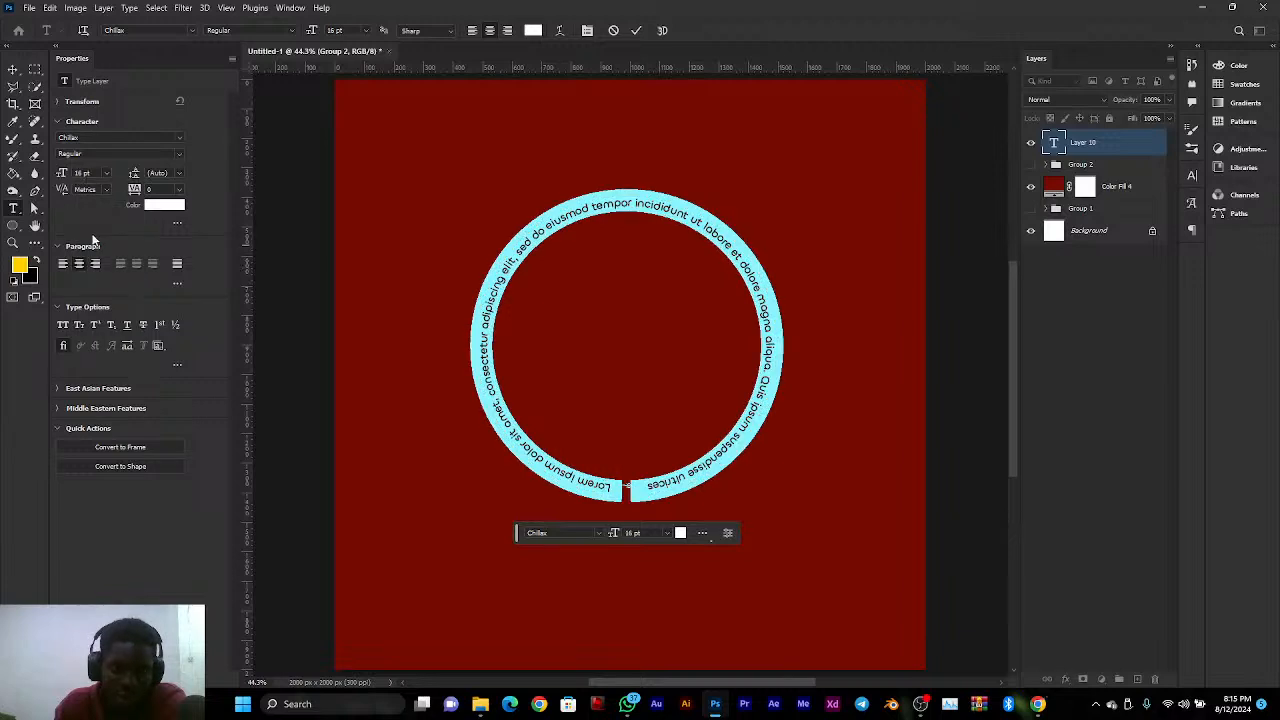
click(106, 174)
click(92, 291)
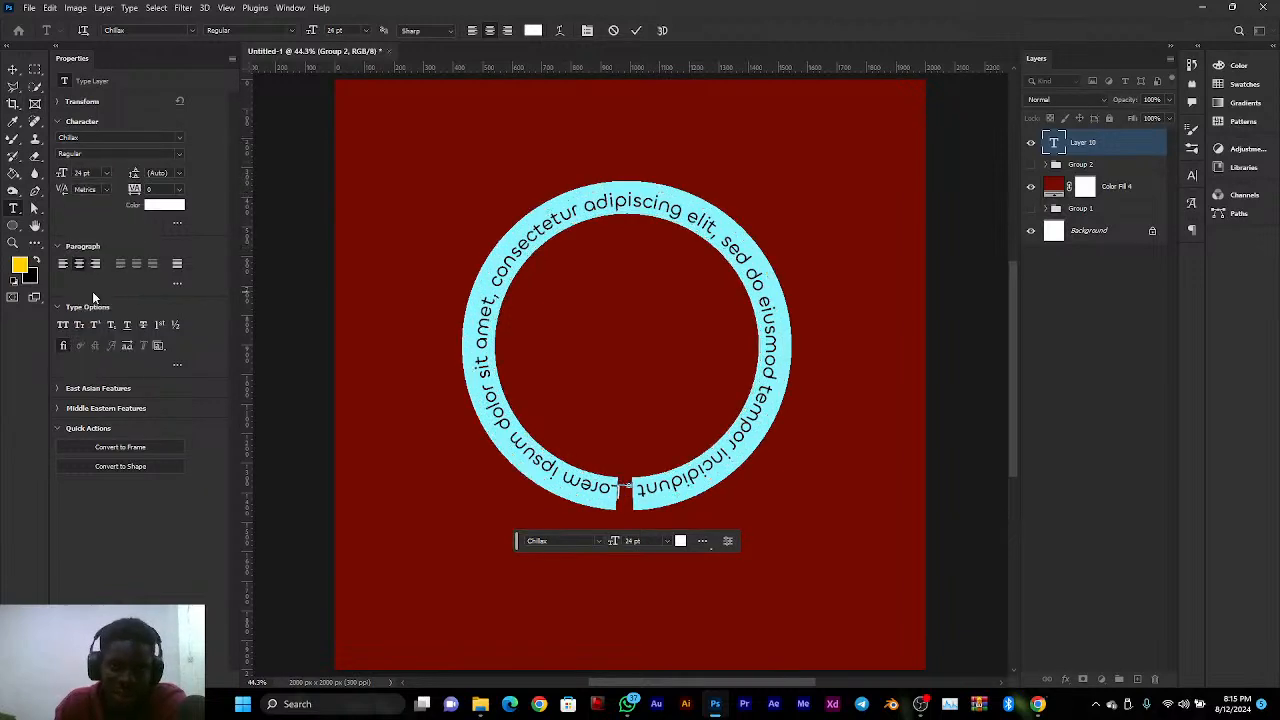
click(13, 69)
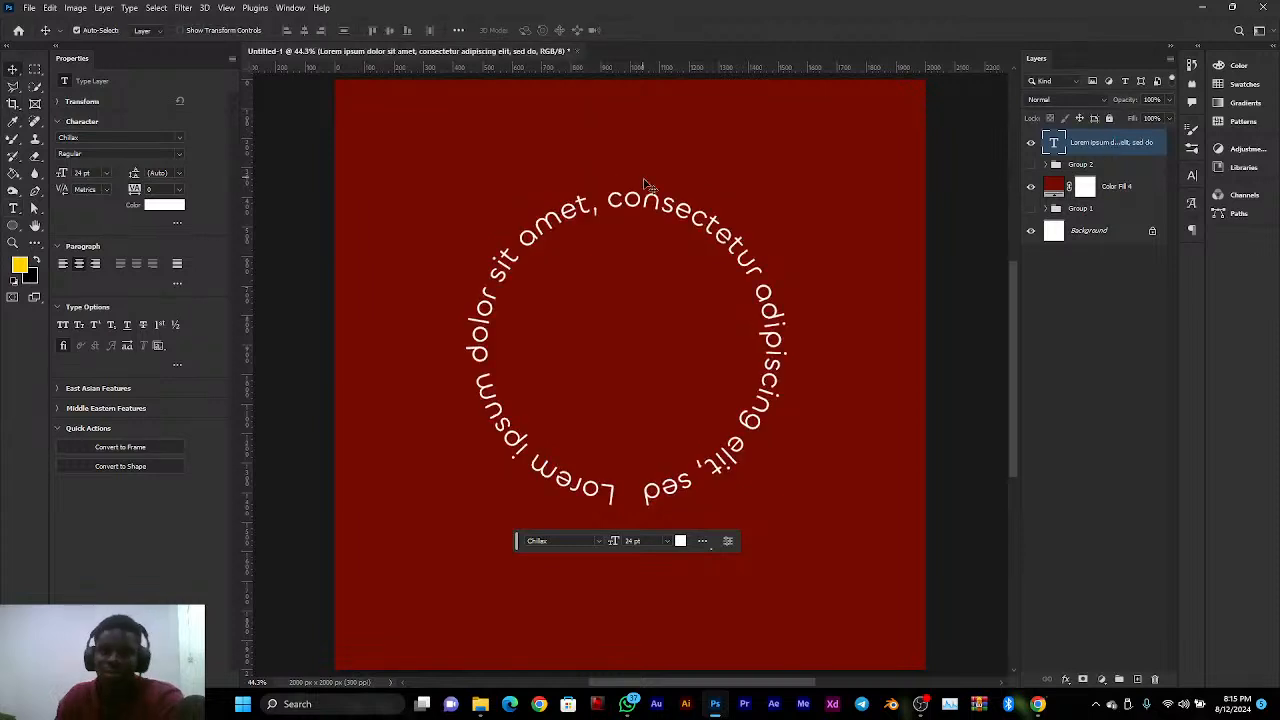
Scale the circular text down to about 23% of its size and move it toward the canvas's upper right
key(ctrl+t)
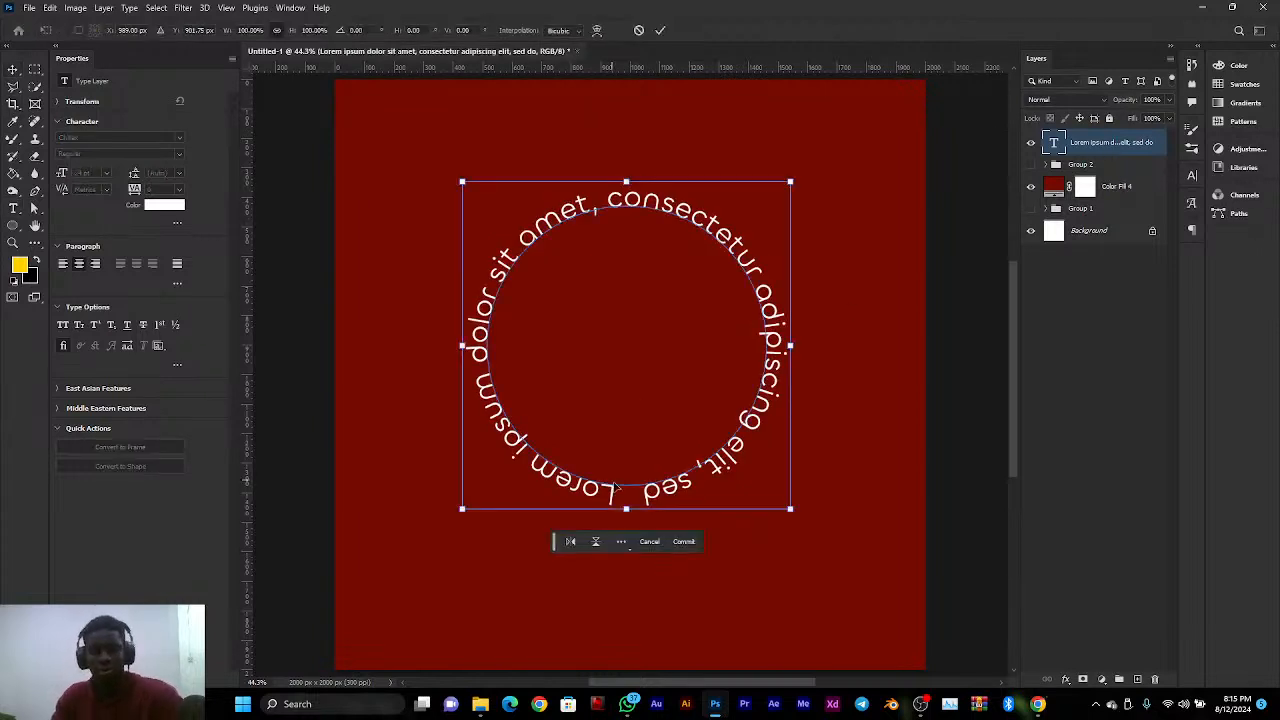
drag(624, 510, 626, 254)
click(663, 31)
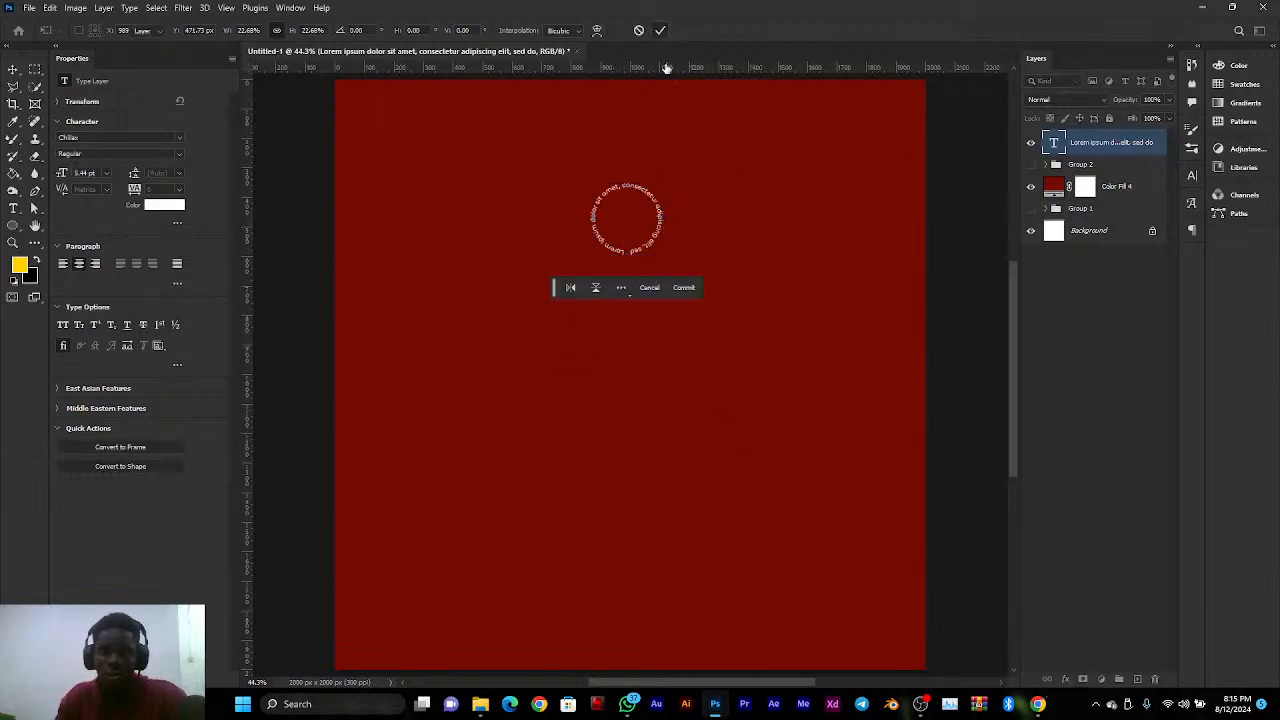
scroll(641, 207, up, 2)
scroll(641, 207, up, 2)
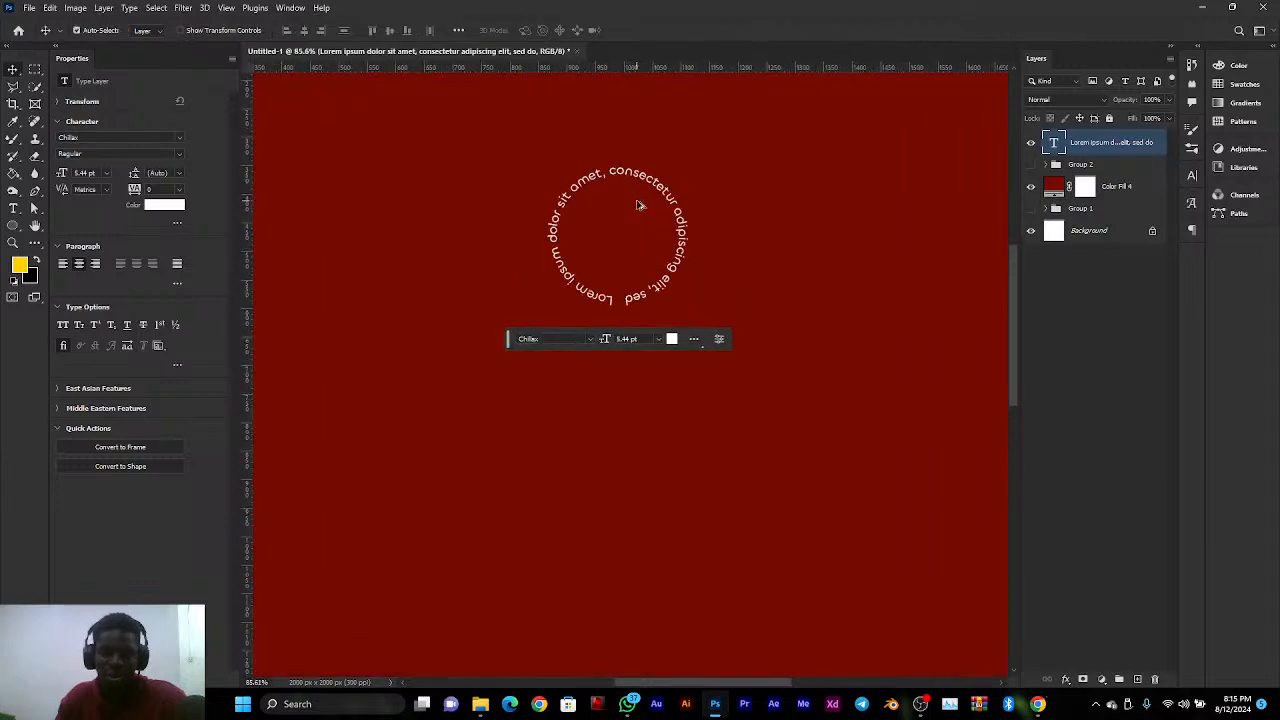
scroll(636, 206, down, 4)
drag(652, 193, 808, 171)
scroll(816, 197, down, 3)
scroll(816, 197, up, 3)
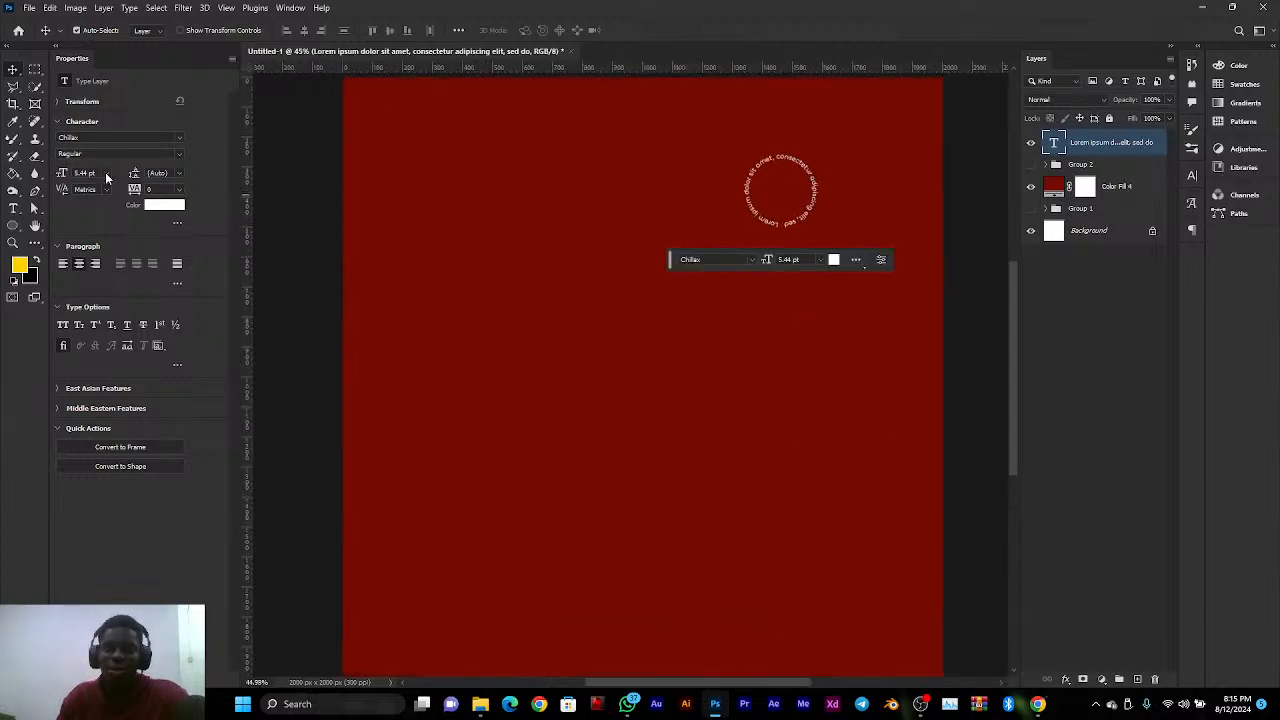
Try the small circular text at 10 pt and 9 pt, move it back toward the centre, and set its size to 6 pt
click(106, 173)
click(100, 233)
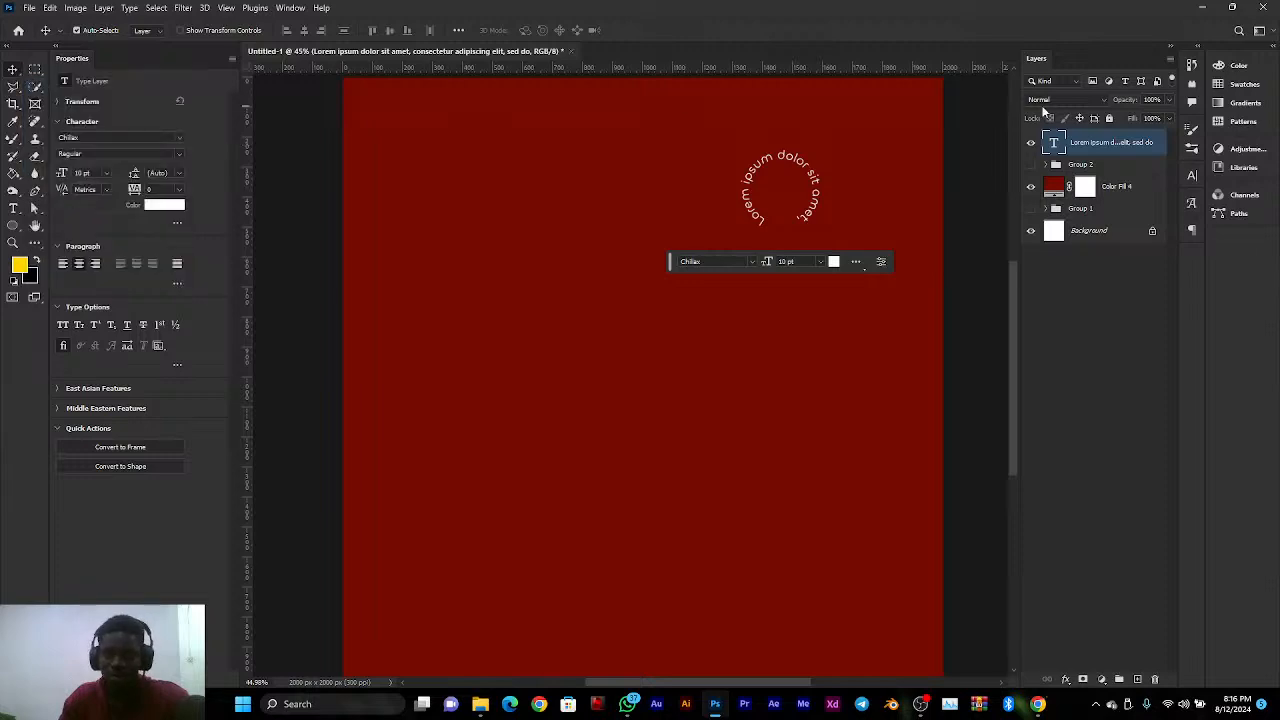
drag(812, 172, 668, 214)
click(105, 174)
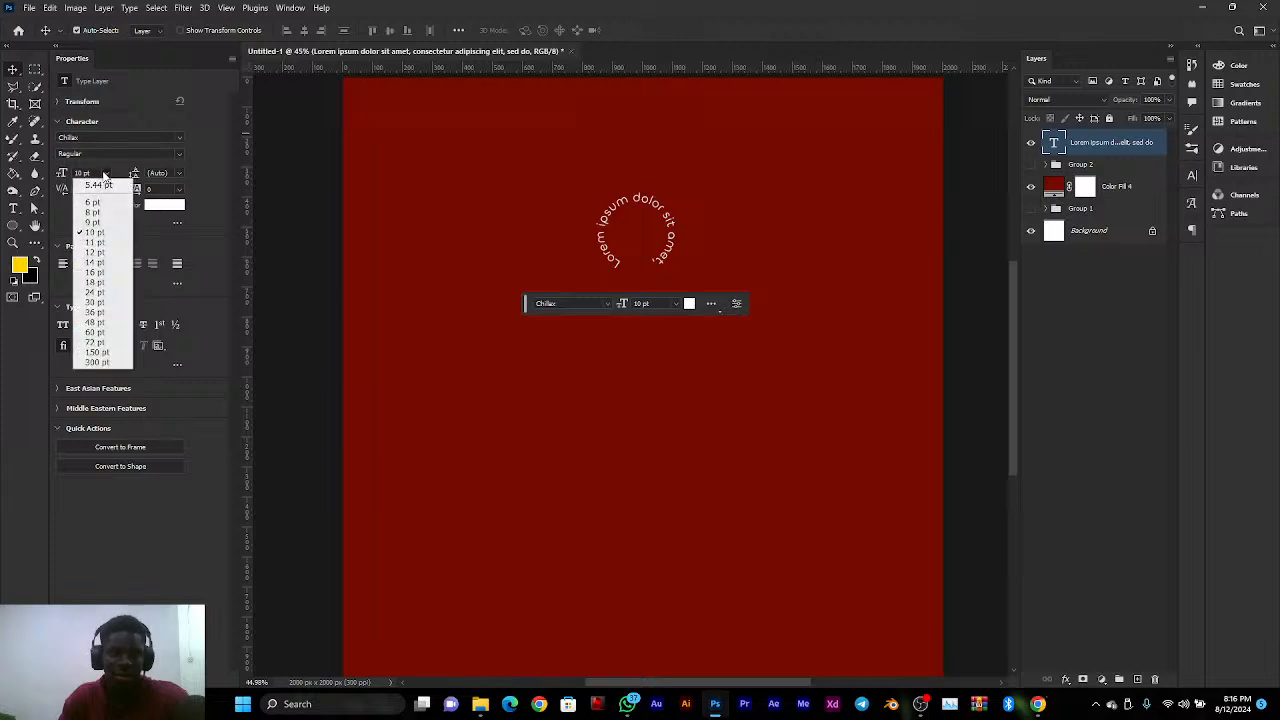
click(92, 222)
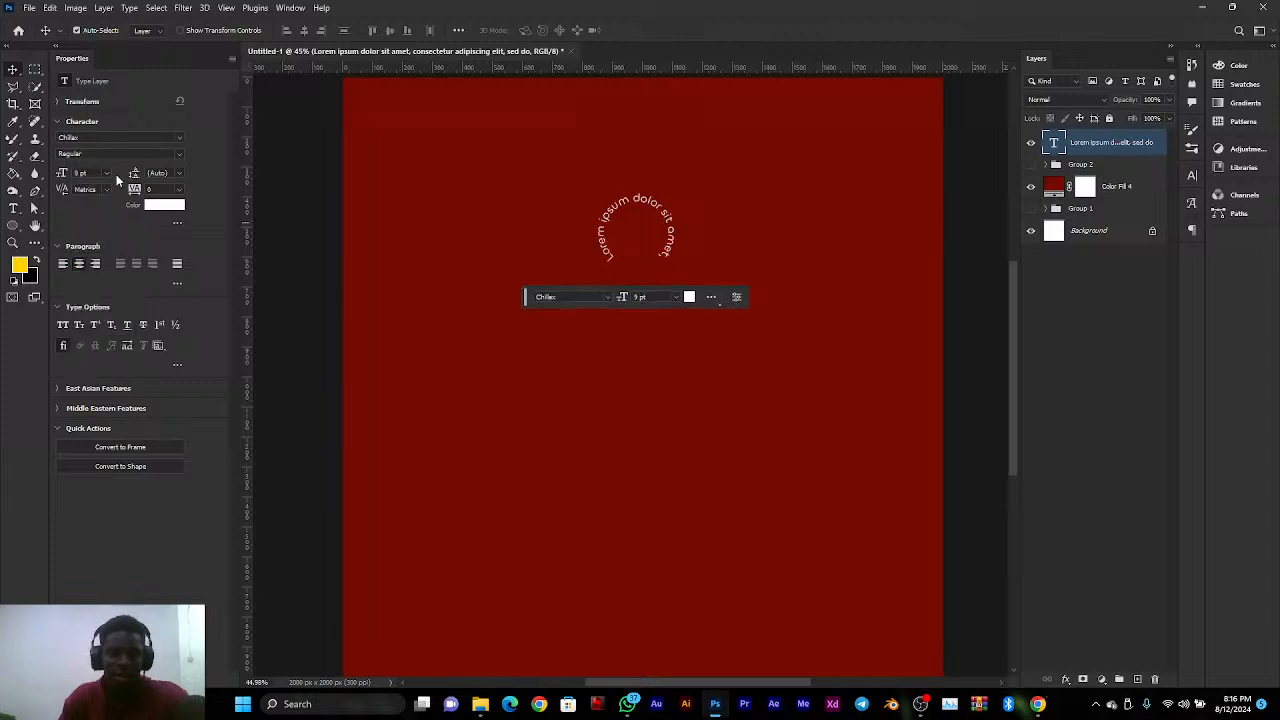
click(105, 174)
click(92, 204)
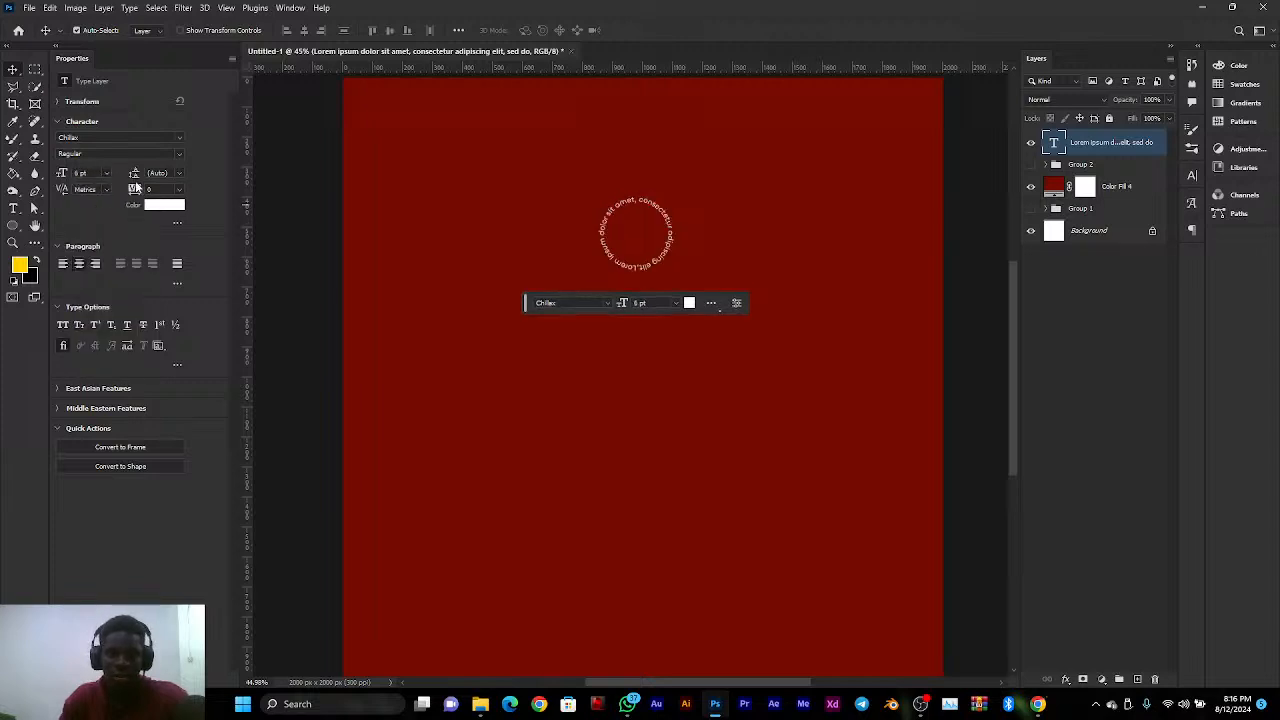
Scale the circular text up to about 376% and reposition it around the upper middle of the canvas
key(ctrl+t)
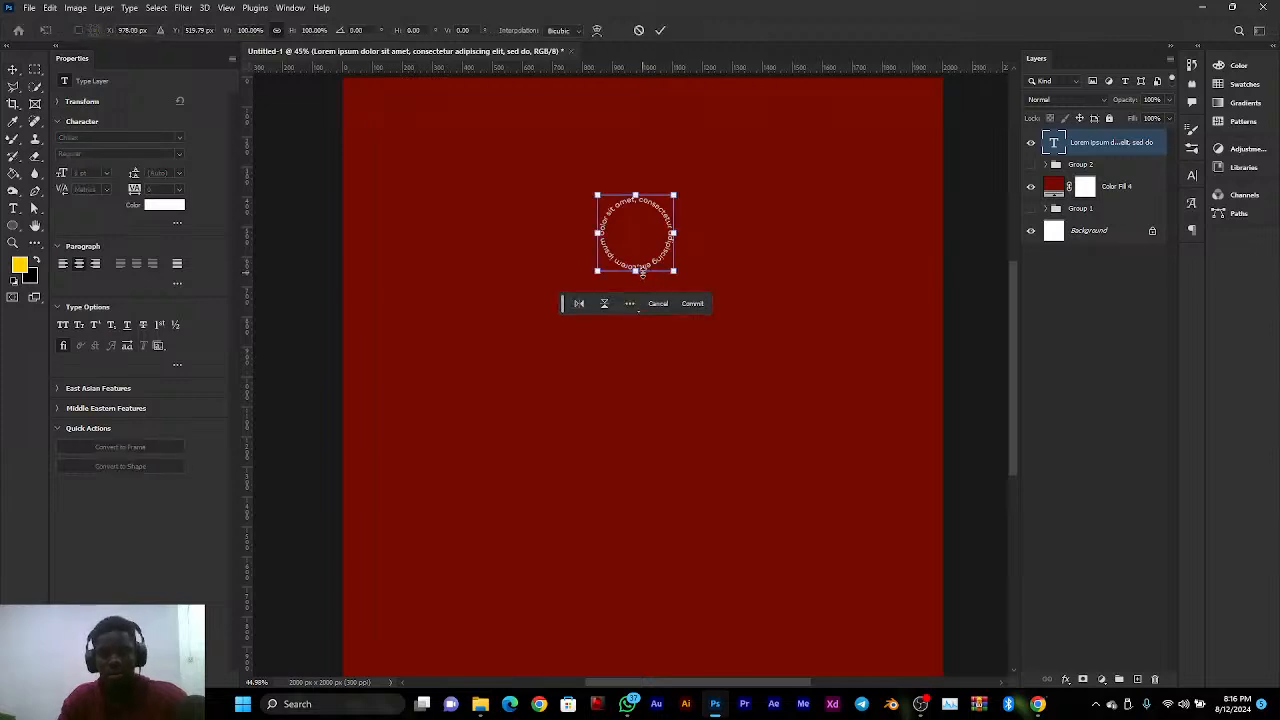
drag(636, 271, 702, 484)
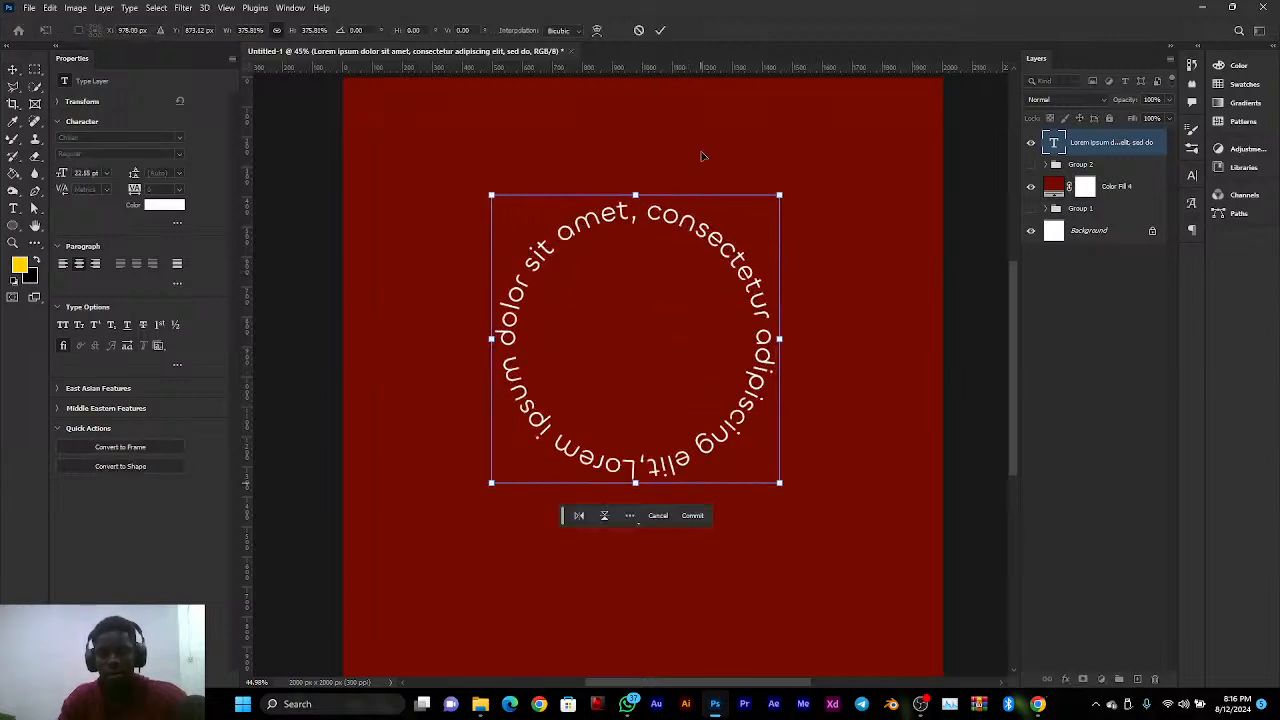
click(659, 31)
mouse_move(668, 219)
mouse_down()
mouse_move(707, 243)
mouse_move(634, 214)
mouse_move(680, 214)
mouse_move(684, 195)
mouse_move(684, 233)
mouse_move(701, 224)
mouse_move(683, 199)
mouse_up()
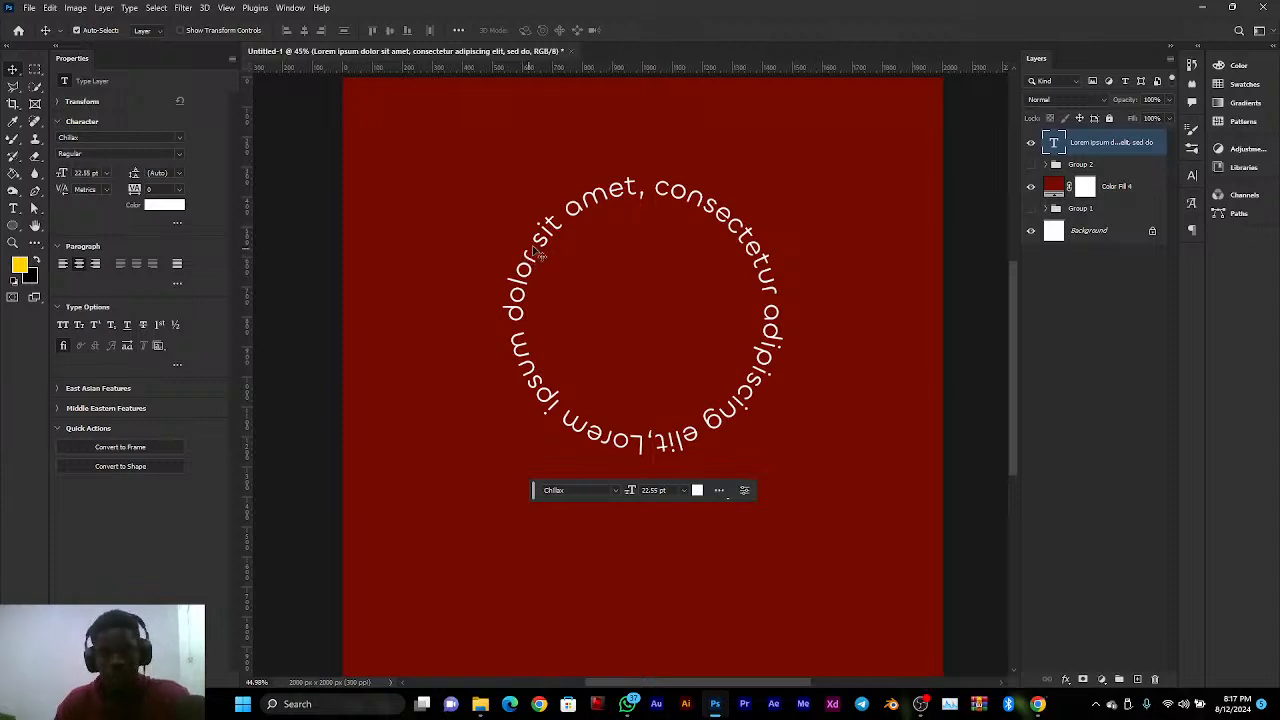
mouse_move(540, 250)
mouse_down()
mouse_move(586, 234)
mouse_move(548, 260)
mouse_up()
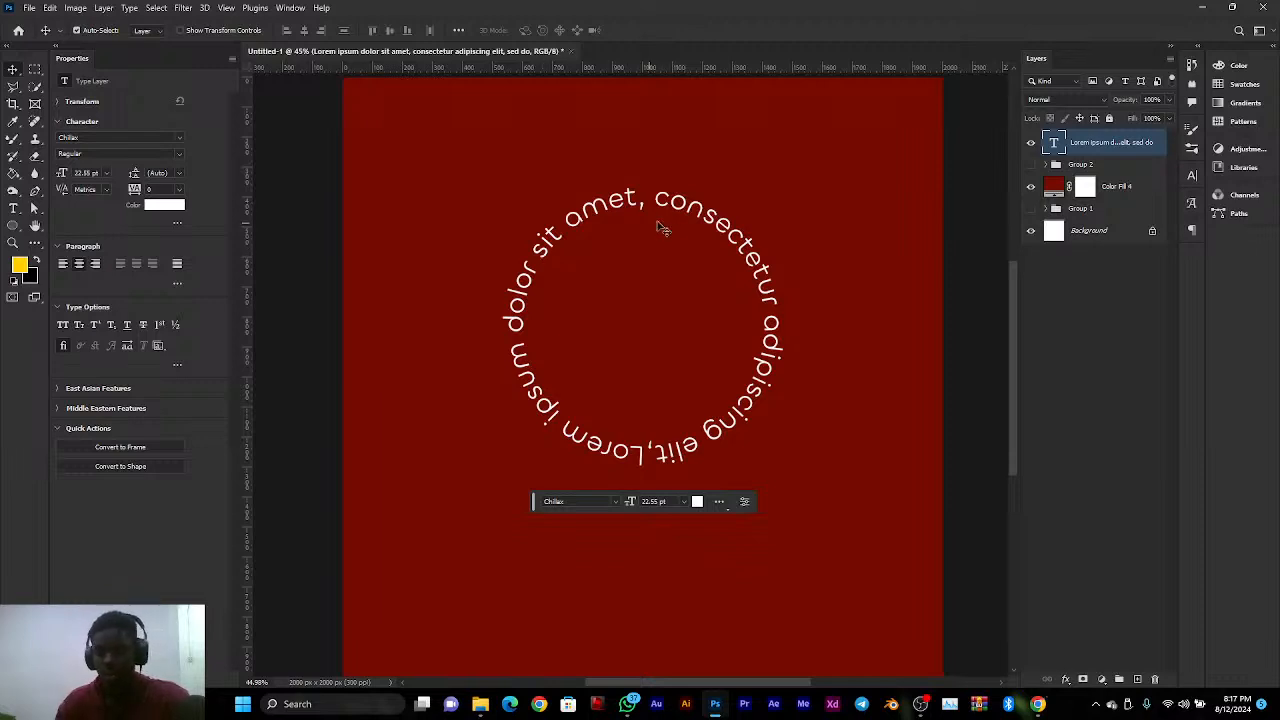
Hide the text and red Color Fill 4 layers, show Group 1, and shift the earrings slightly to the left
drag(1032, 145, 1036, 188)
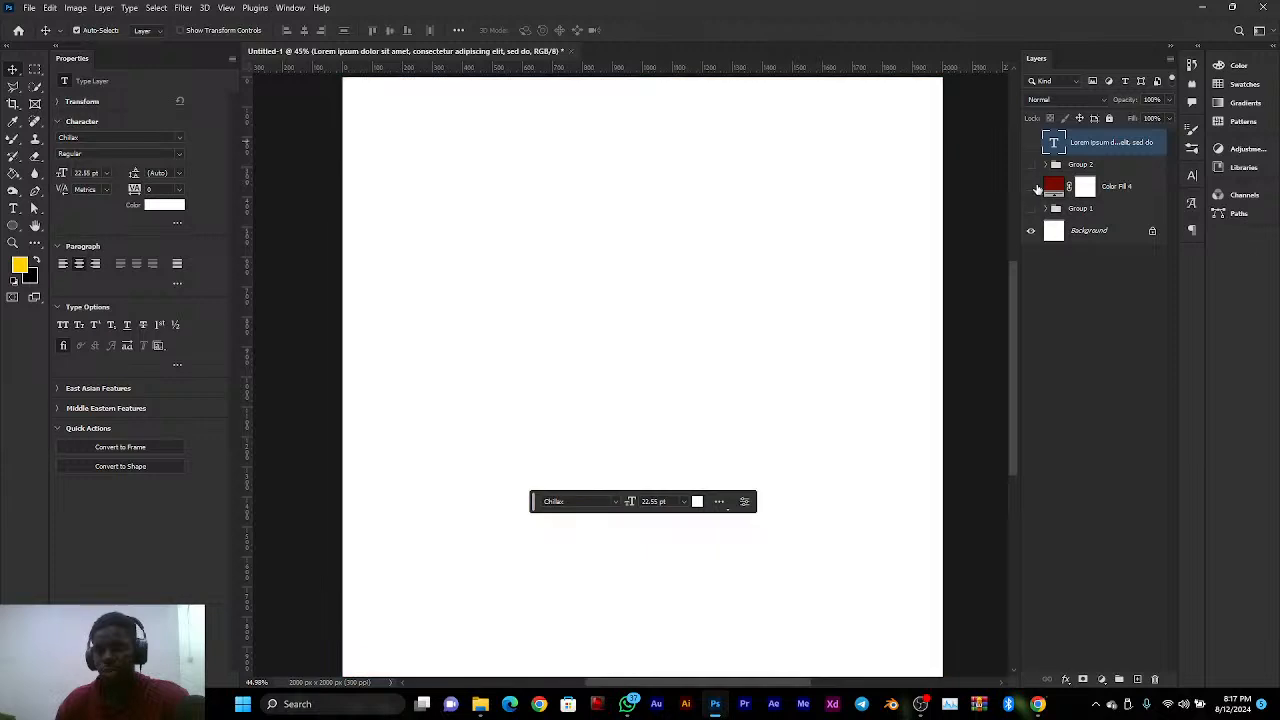
click(1031, 209)
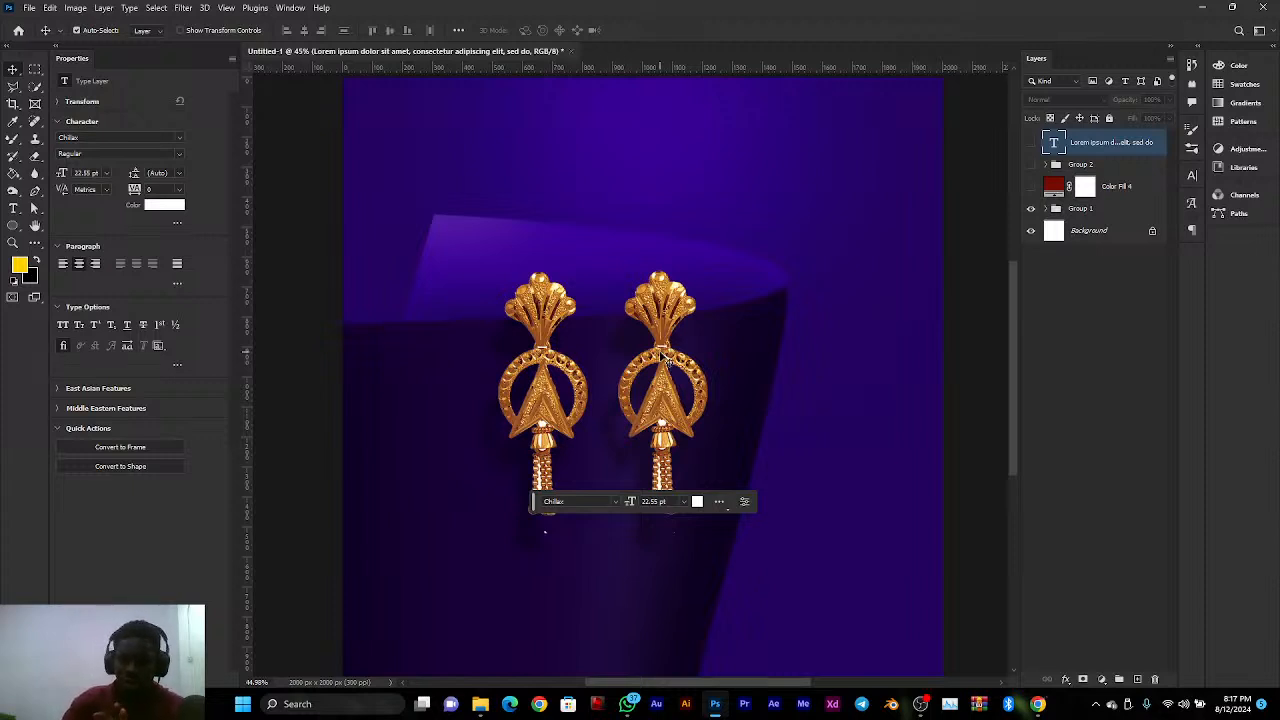
drag(667, 359, 630, 356)
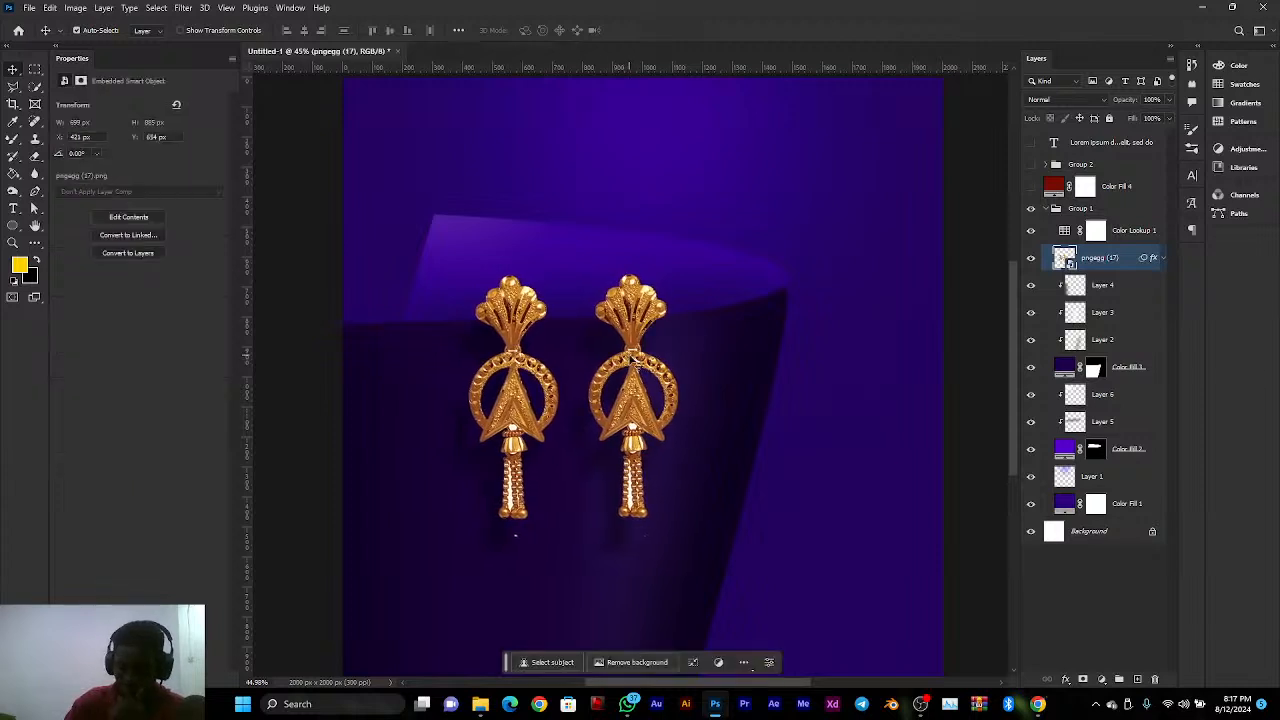
scroll(652, 358, down, 1)
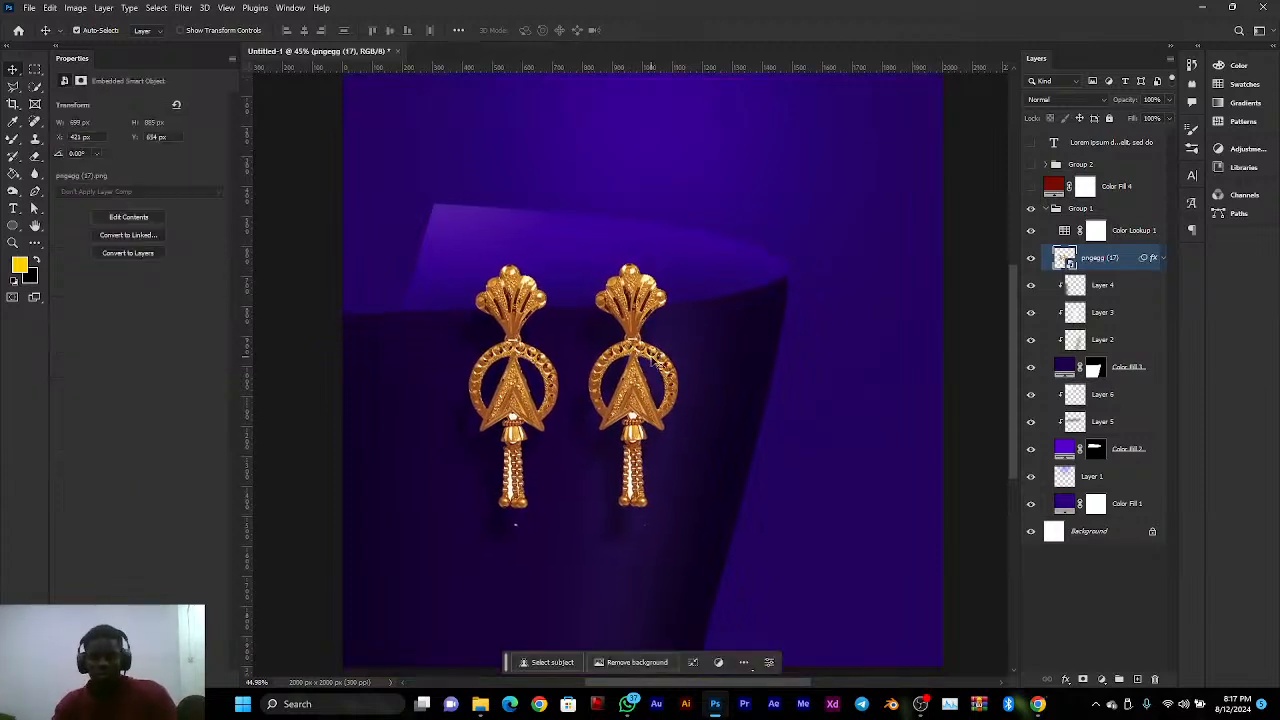
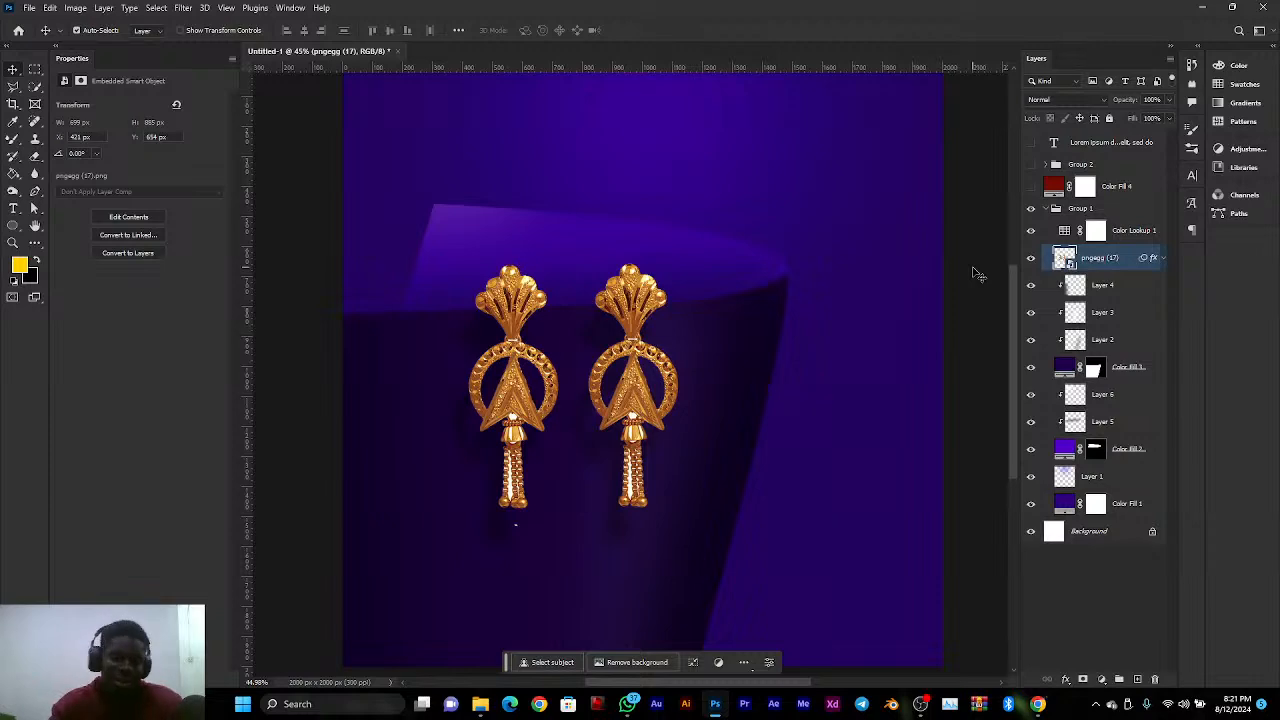
Open the embedded contents of the pngegg (17) earrings smart object for editing
scroll(500, 455, up, 5)
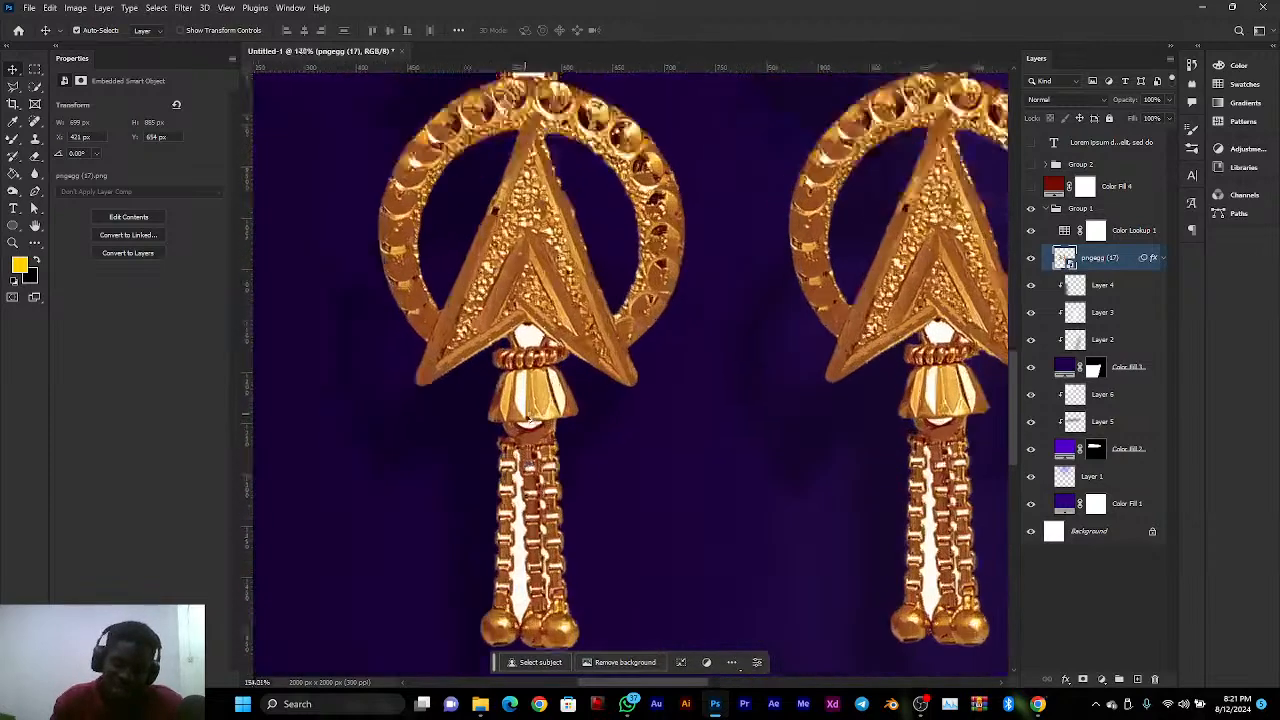
scroll(504, 366, up, 4)
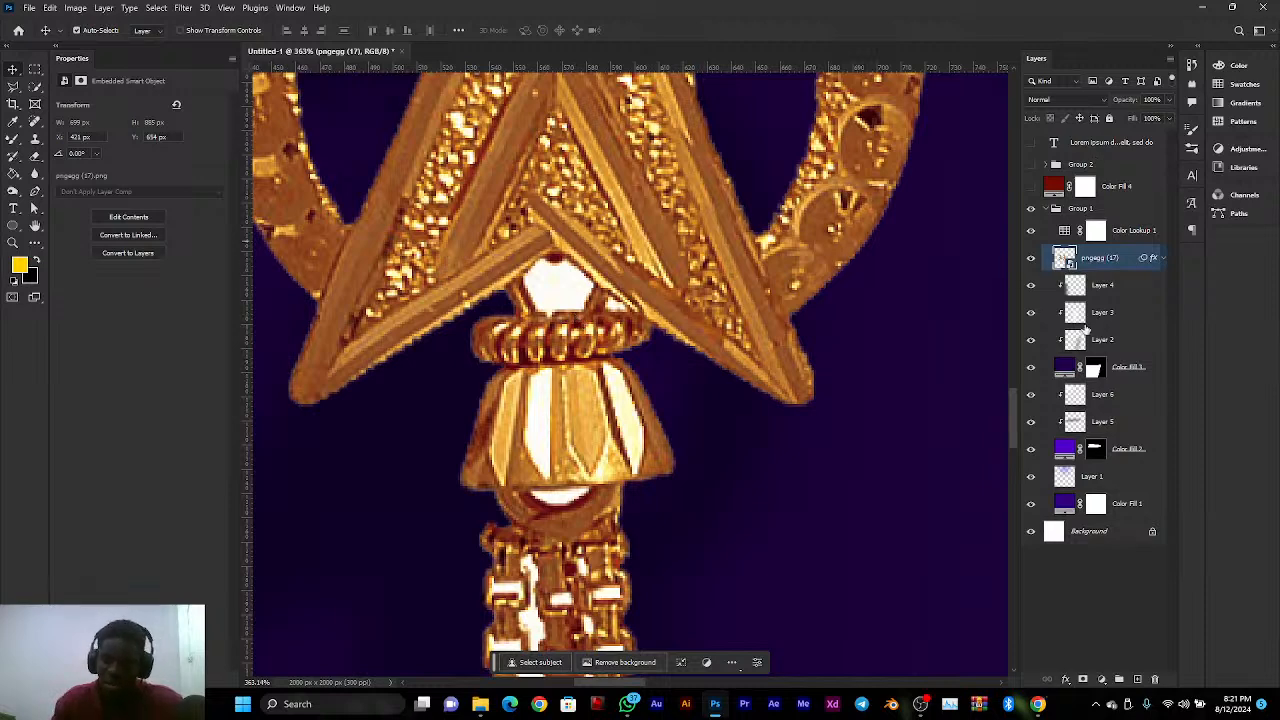
double_click(1064, 258)
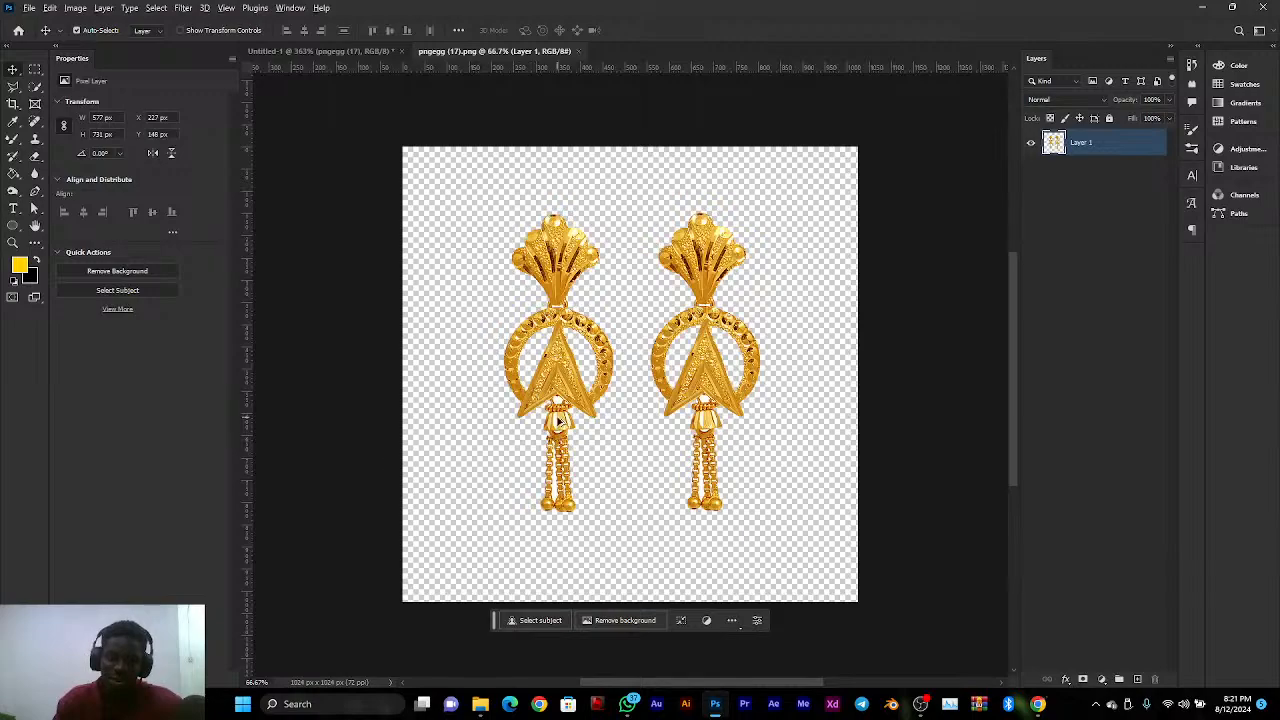
scroll(558, 420, up, 10)
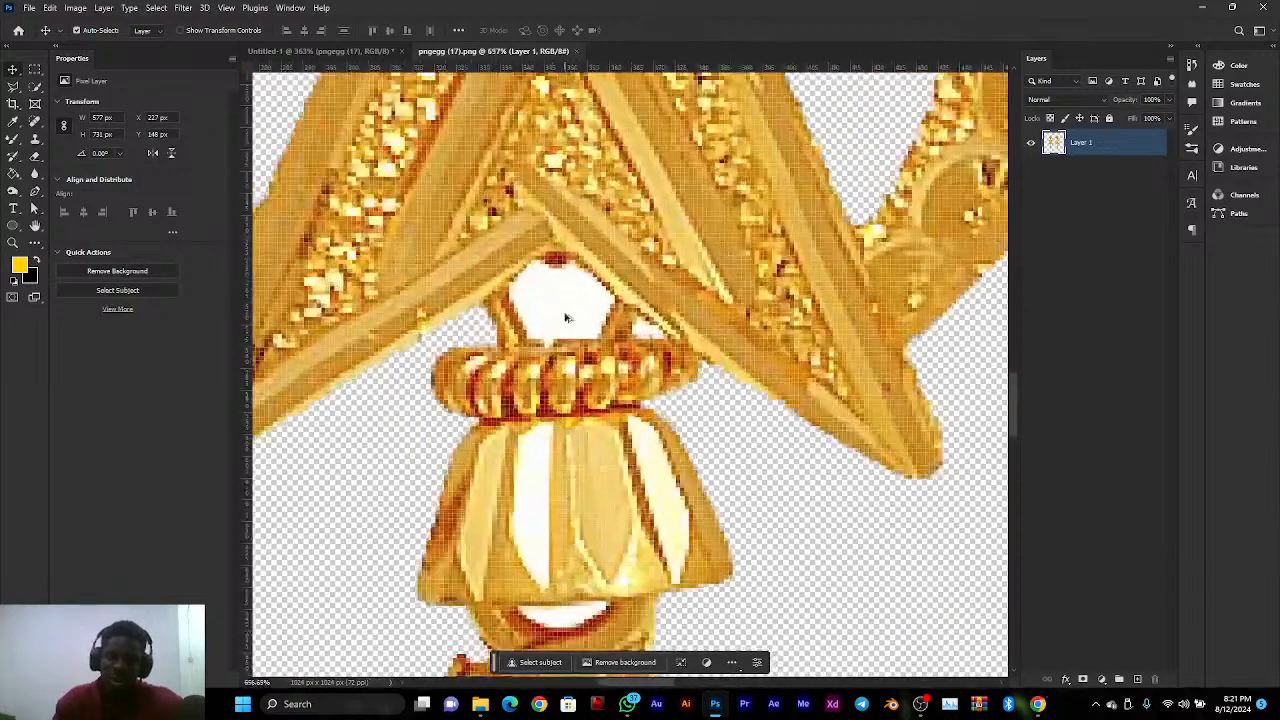
scroll(565, 318, up, 2)
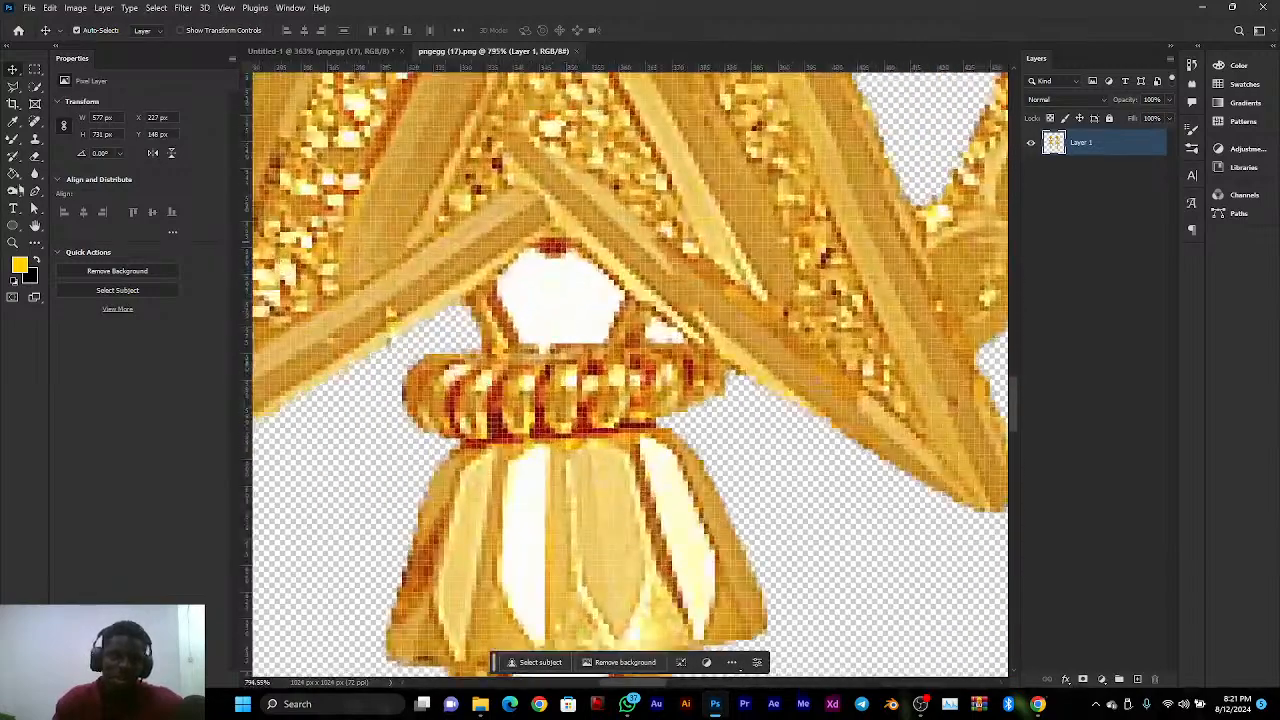
Select the white patch above the left earring's bell with a smaller Quick Selection brush and delete it
click(19, 92)
right_click(19, 92)
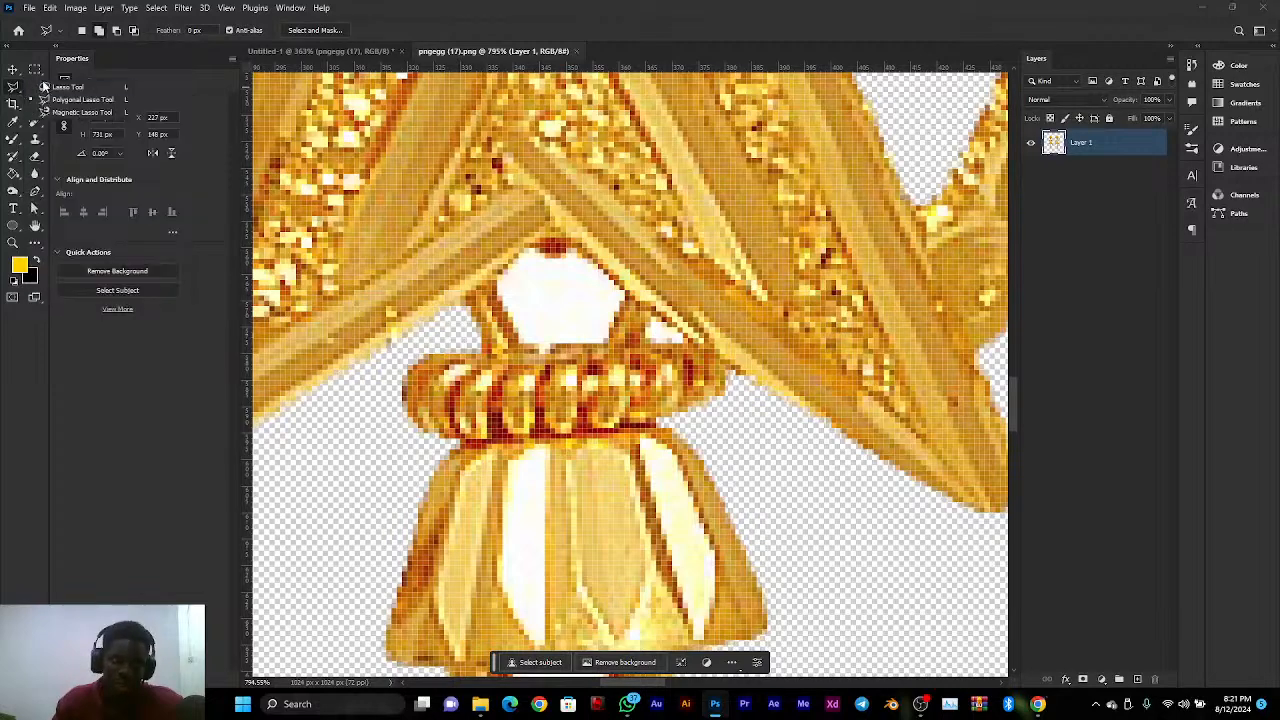
click(35, 87)
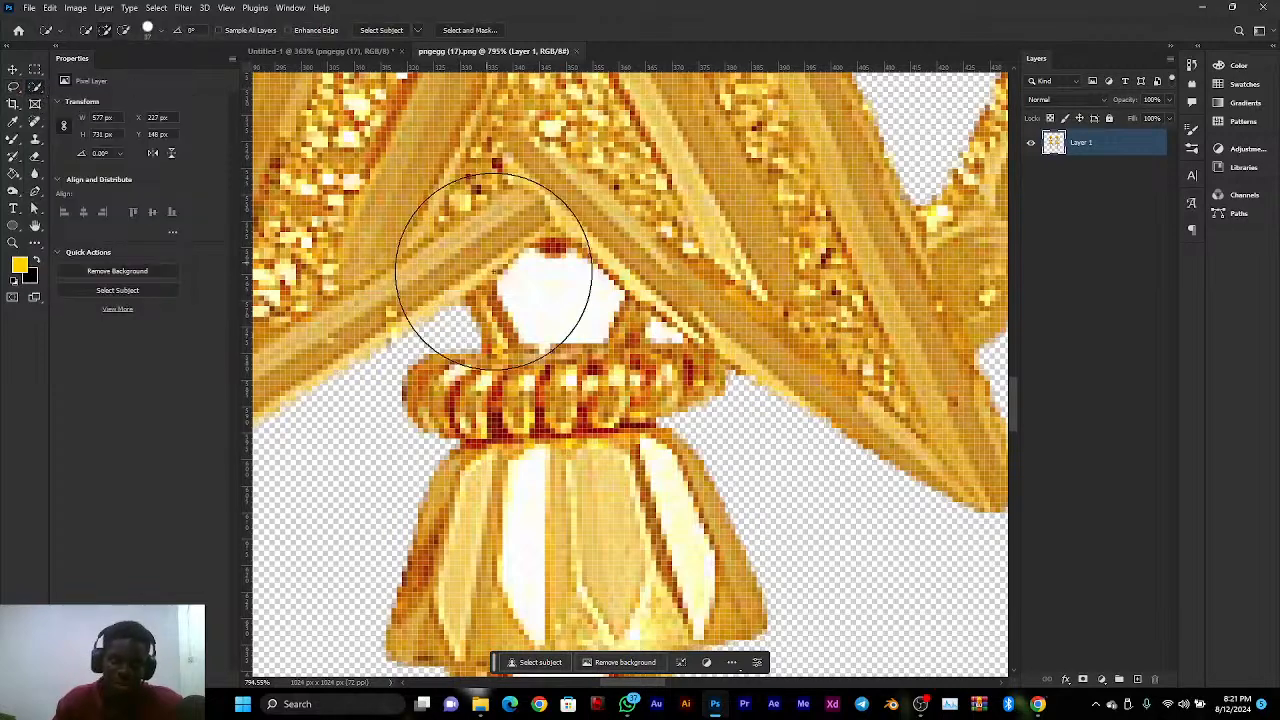
drag(608, 289, 532, 291)
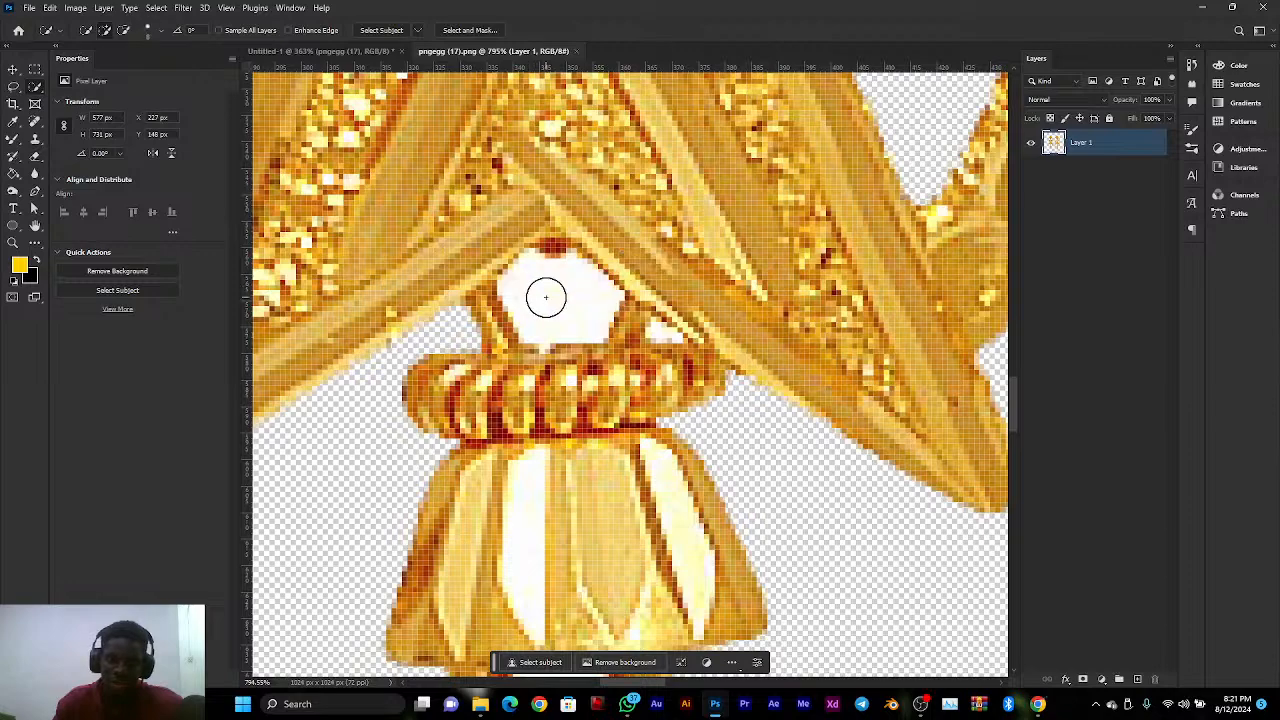
click(545, 297)
scroll(577, 314, down, 5)
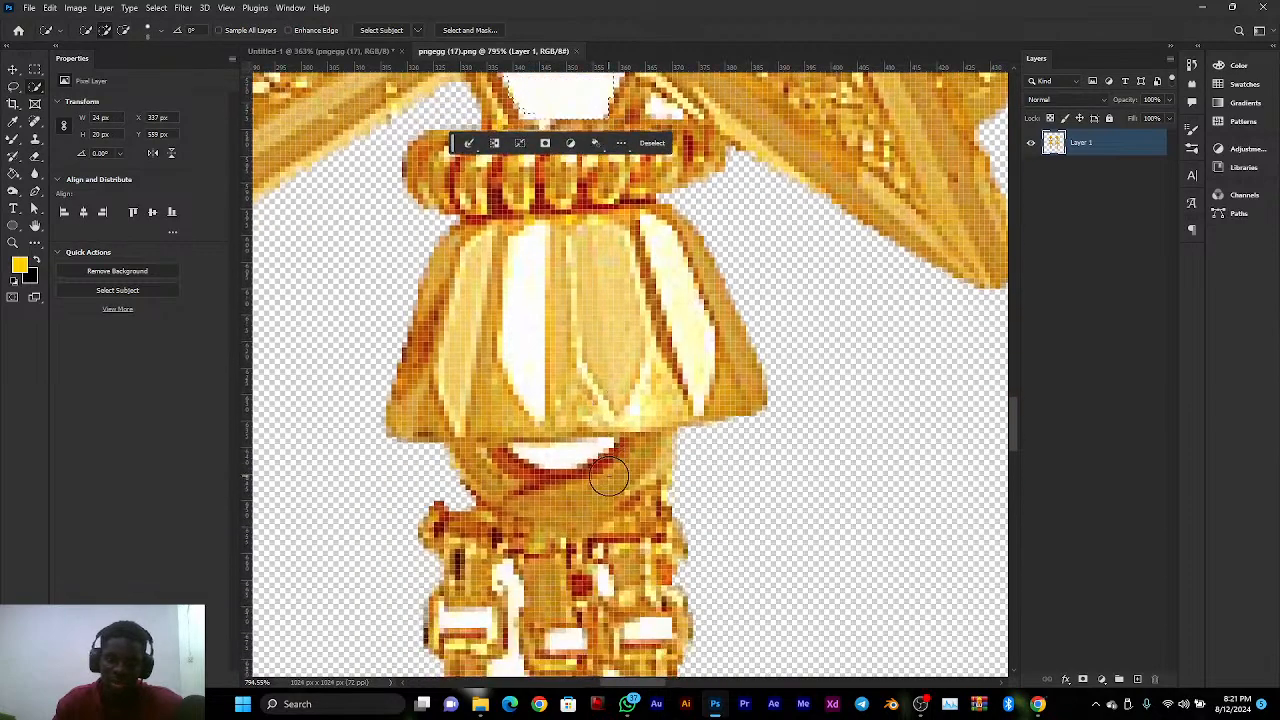
scroll(609, 477, down, 3)
scroll(586, 180, up, 2)
click(584, 180)
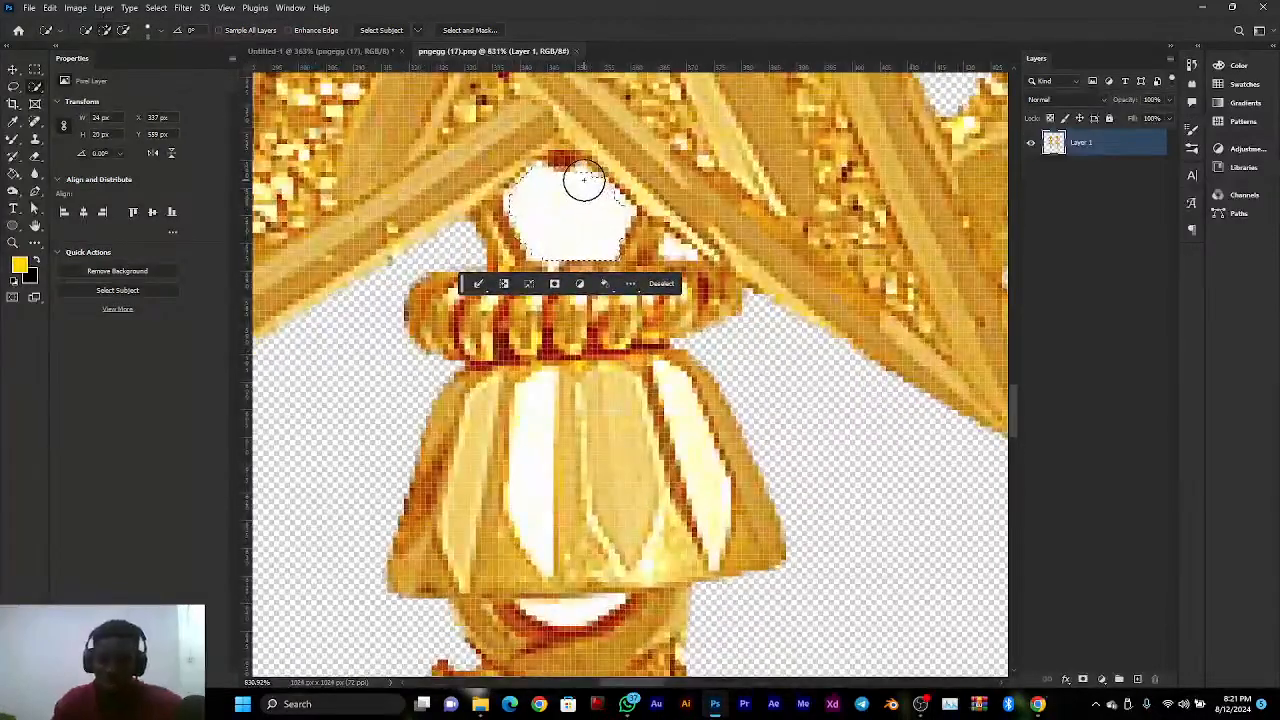
key(Delete)
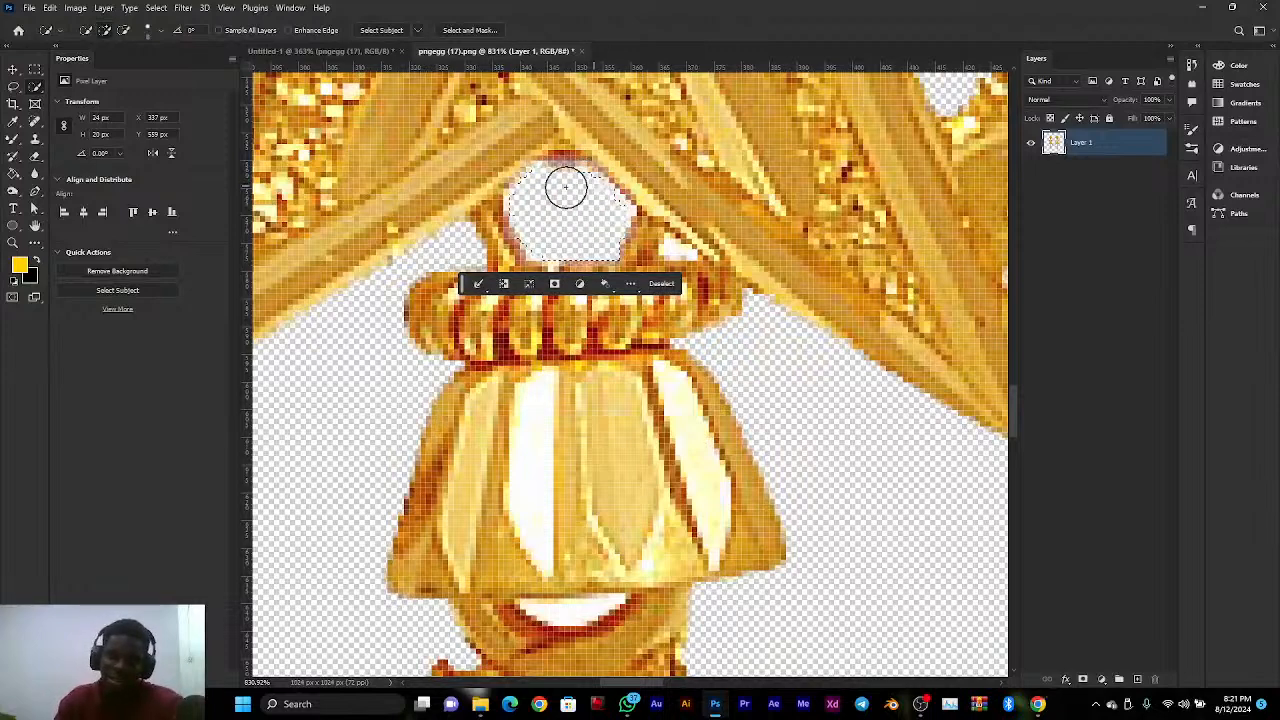
Deselect and save the edited earrings contents, and check the cleared gap in the Untitled-1 document
key(v)
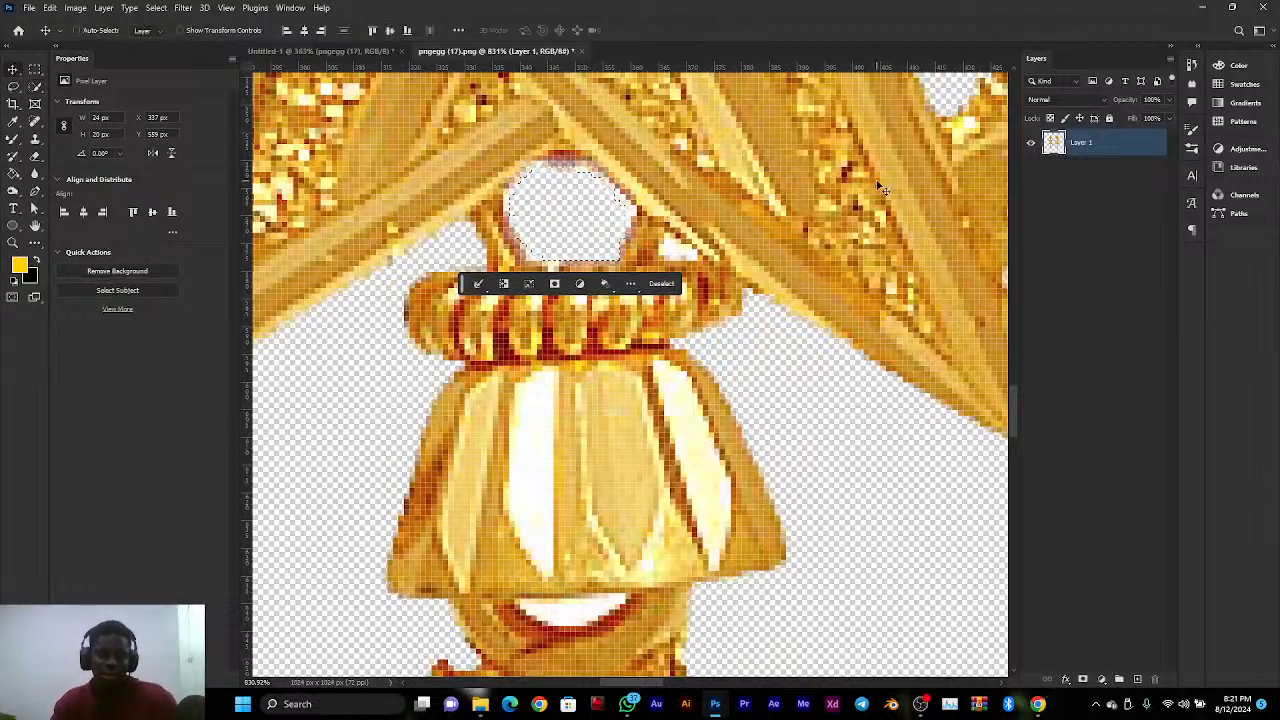
key(ctrl+d)
key(ctrl+s)
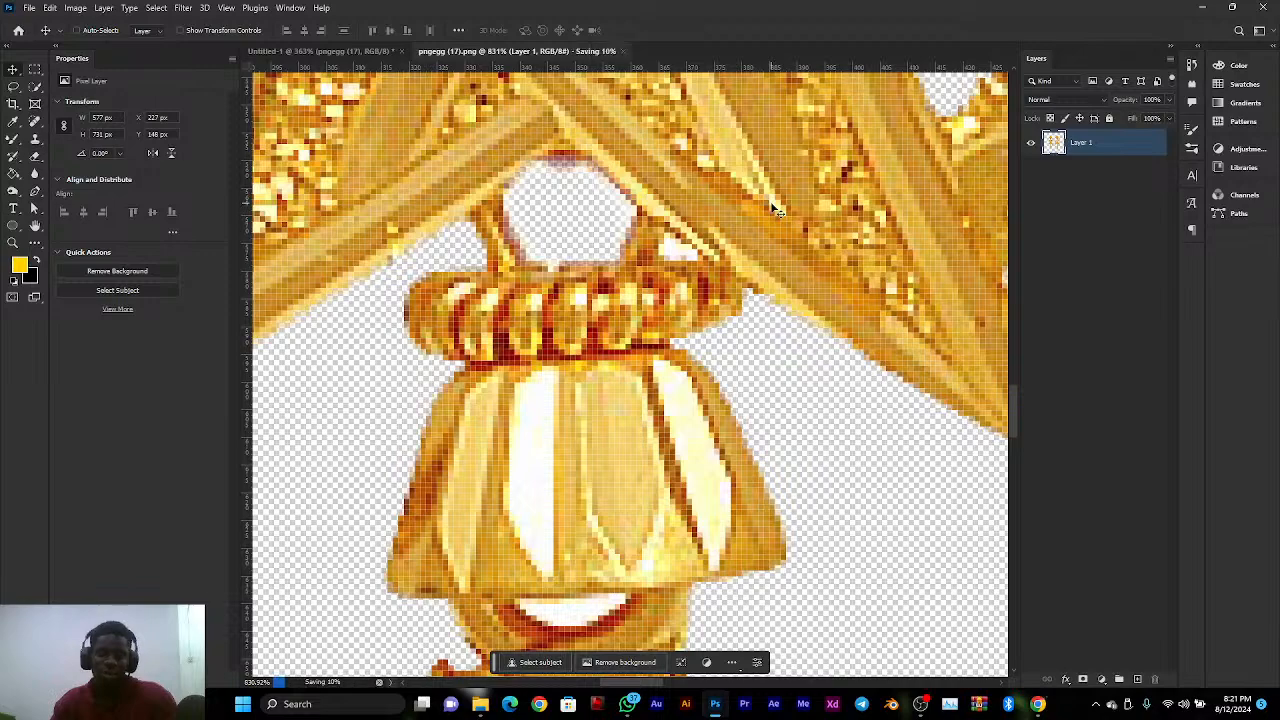
click(306, 48)
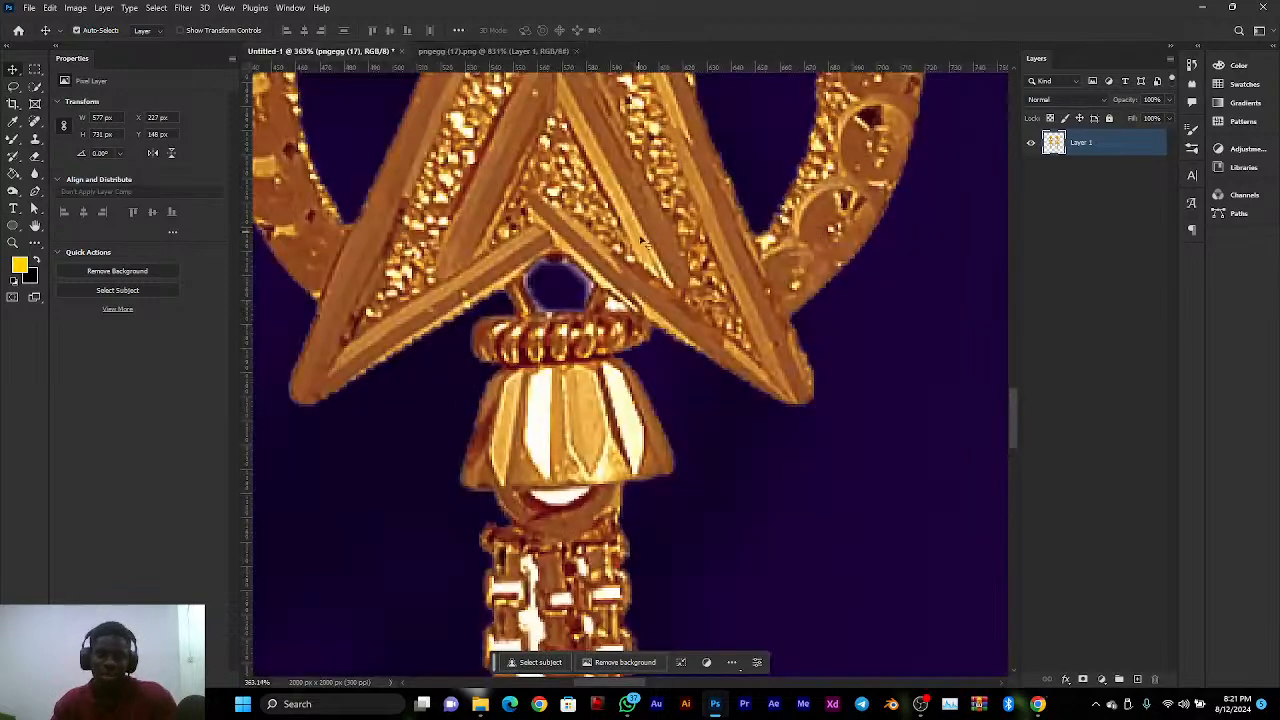
scroll(640, 240, down, 10)
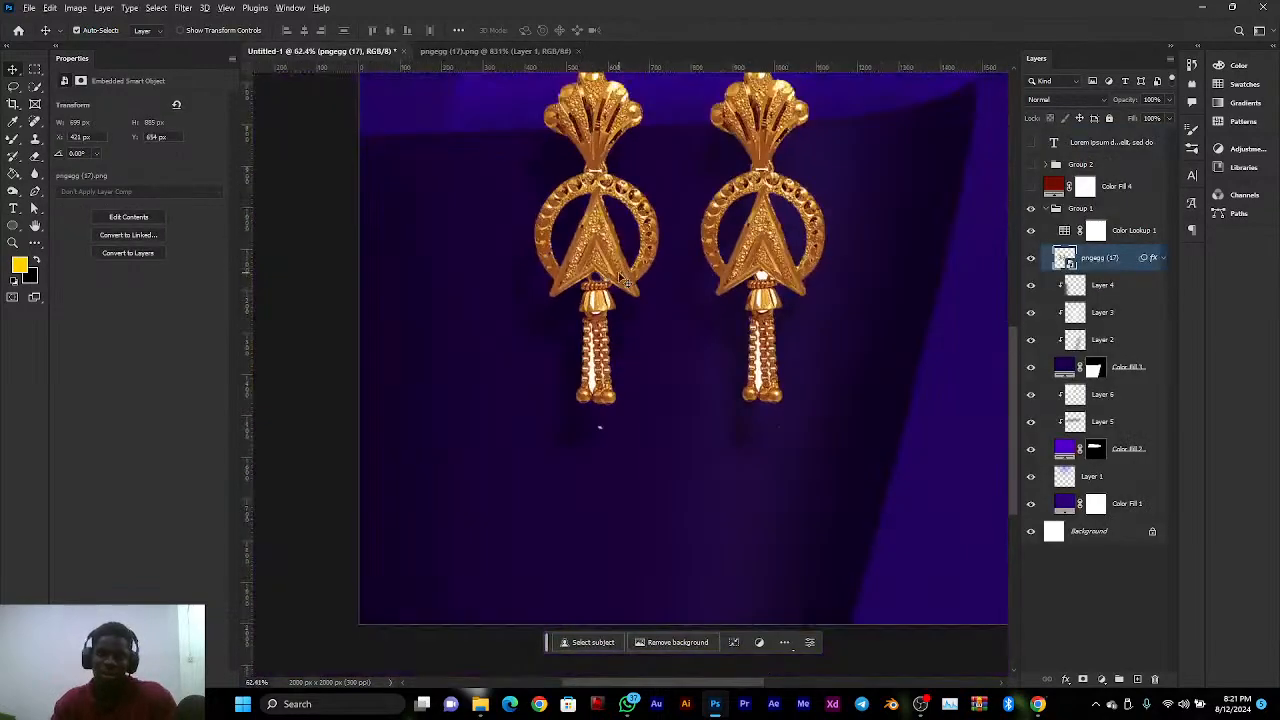
scroll(615, 268, up, 8)
scroll(806, 216, up, 5)
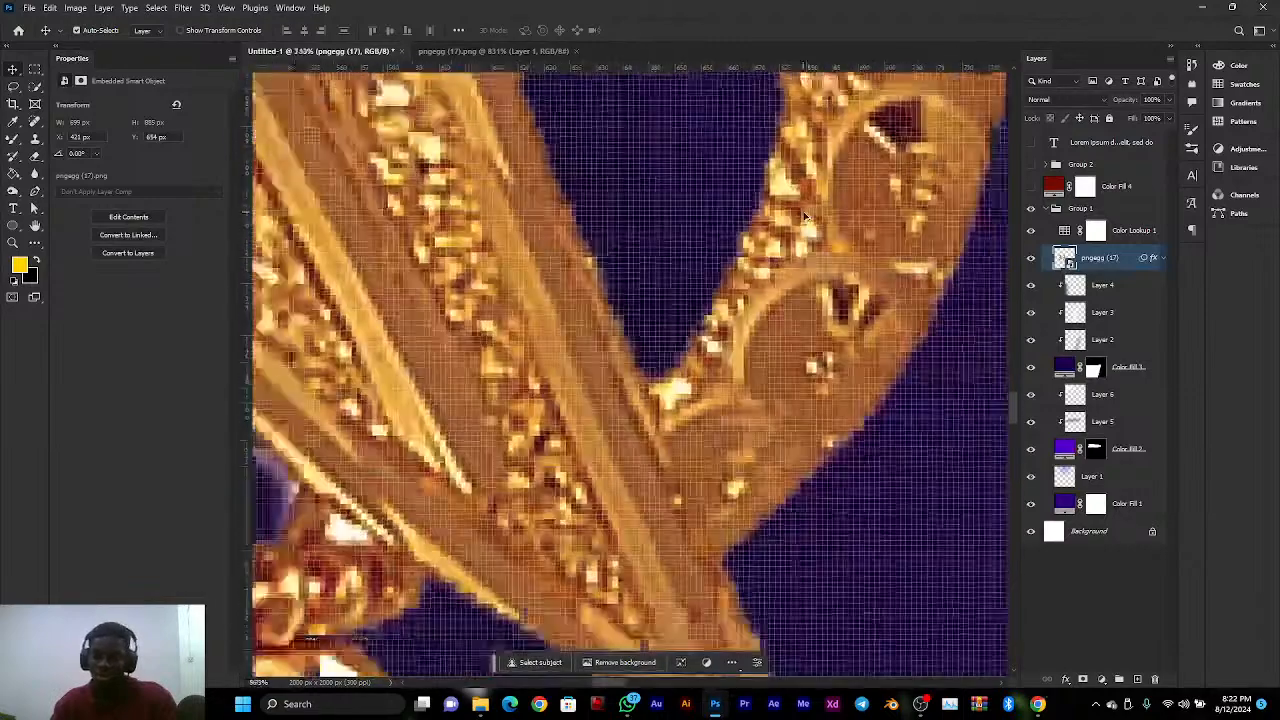
scroll(806, 216, up, 2)
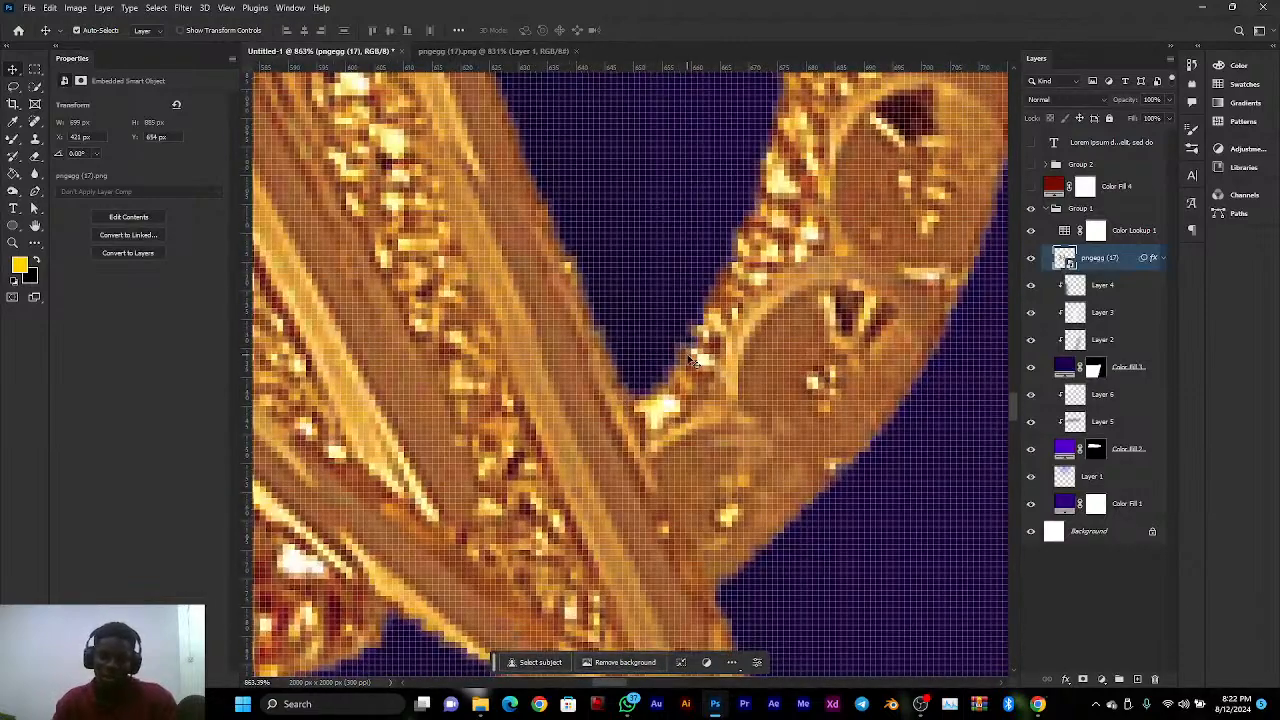
key(ctrl+0)
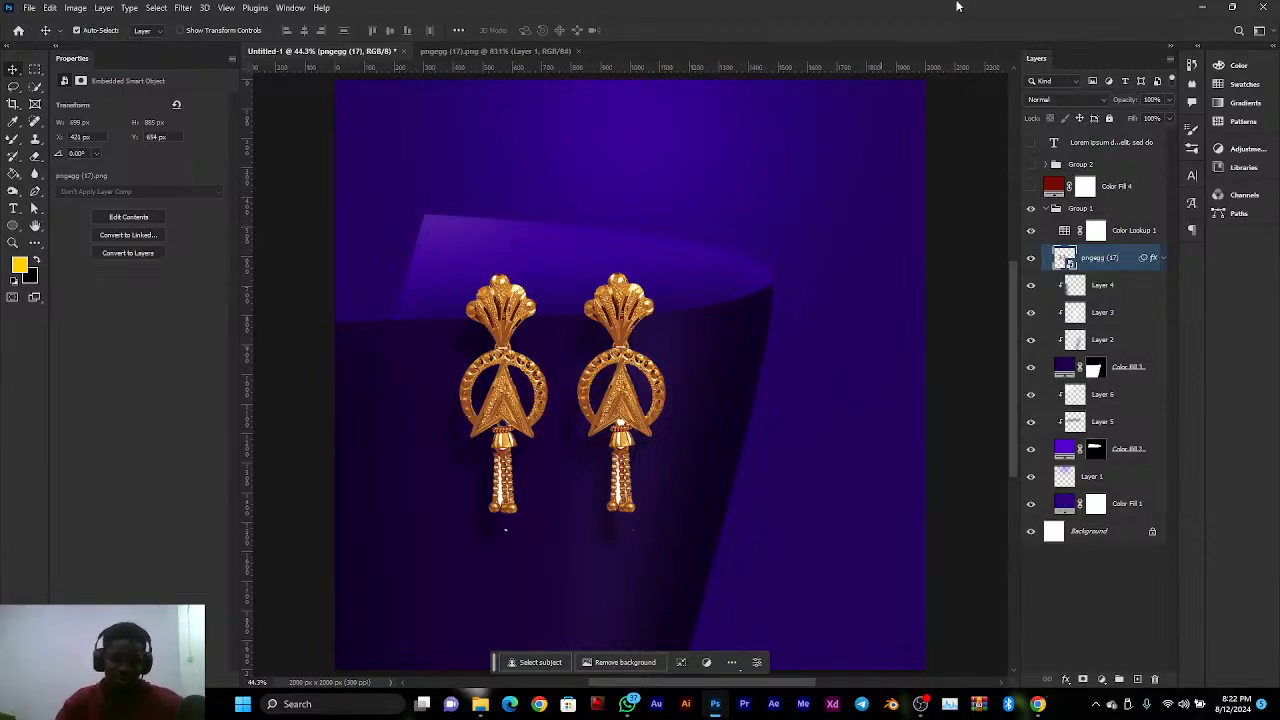
Quick-export the earrings composition as Untitled-1.png to the Downloads folder
click(29, 8)
mouse_move(44, 216)
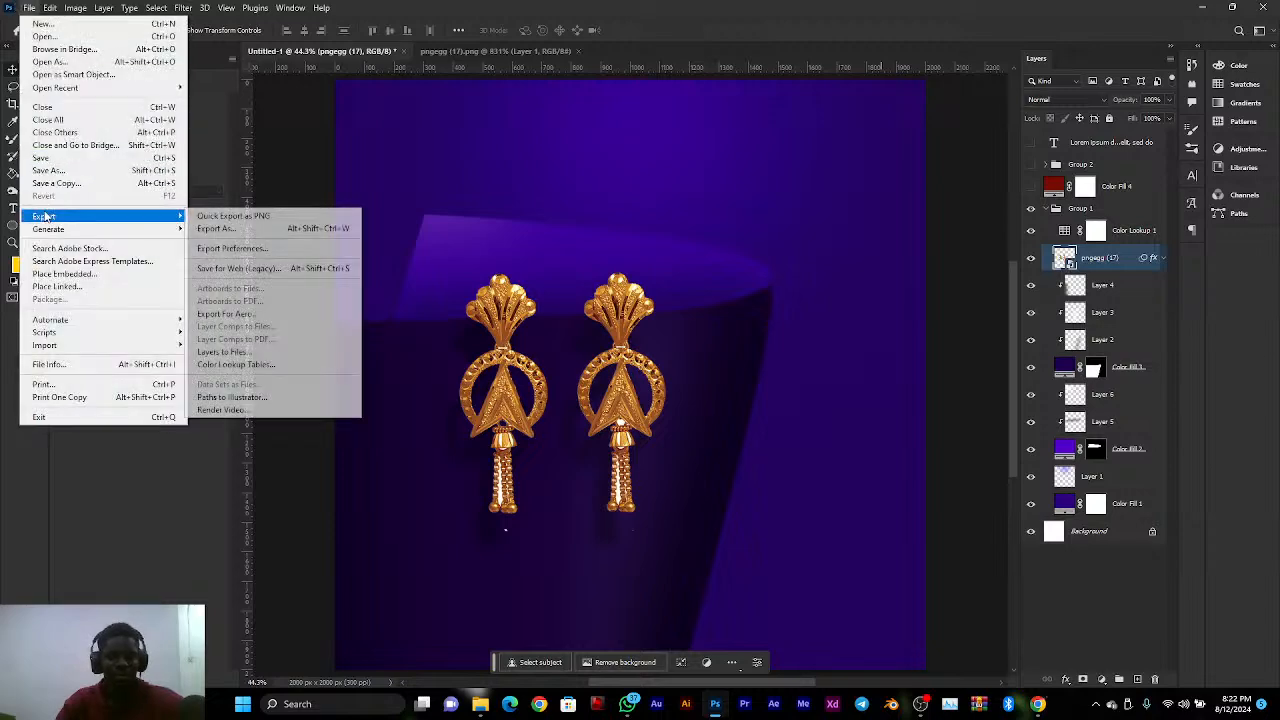
click(251, 209)
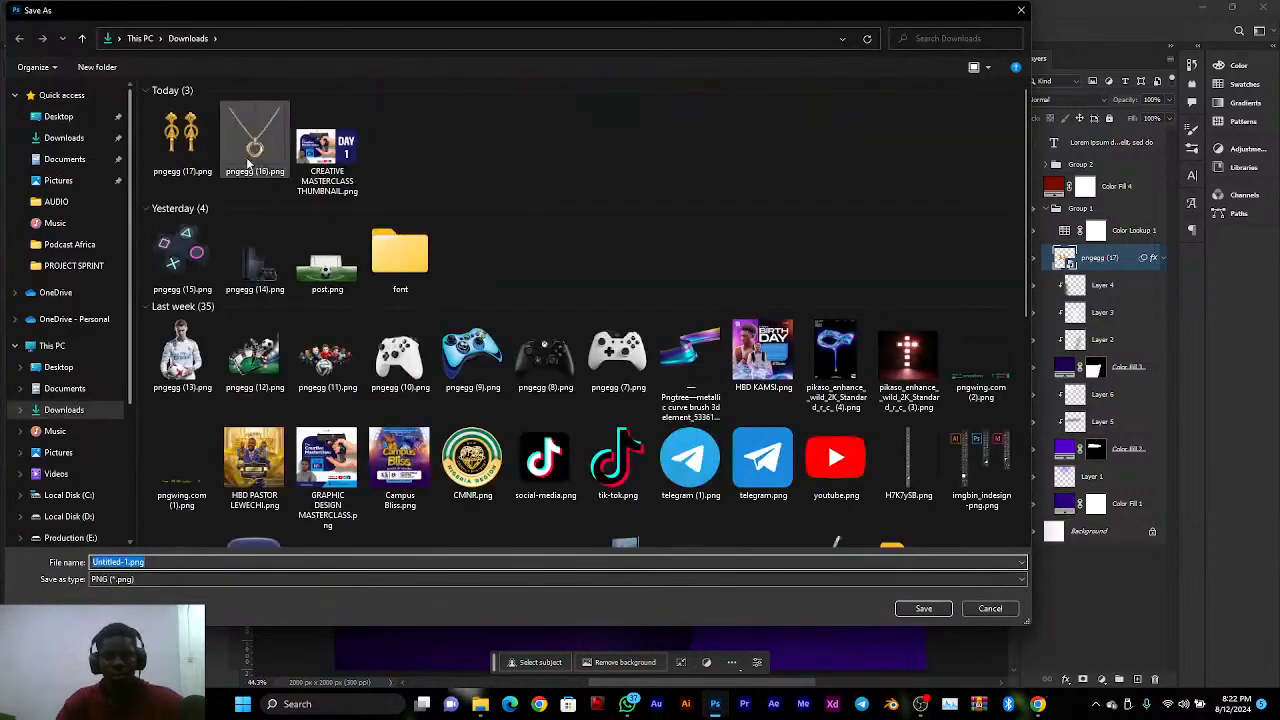
click(923, 609)
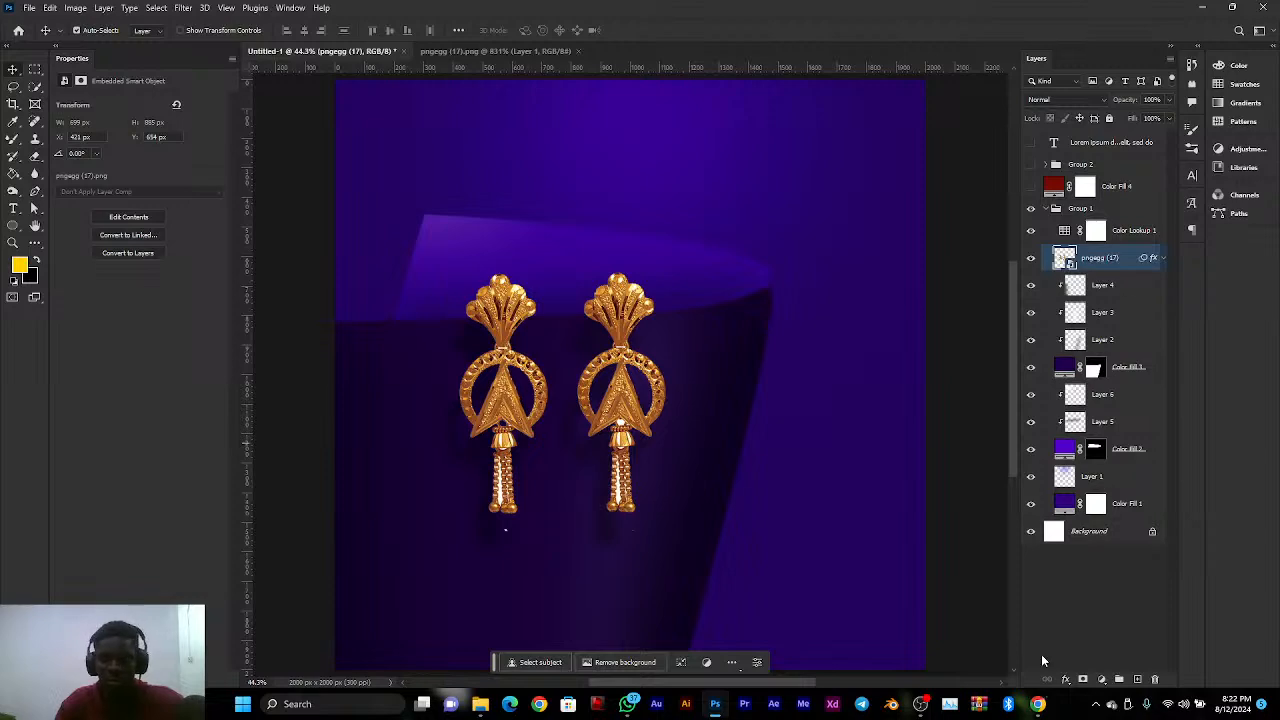
mouse_move(916, 703)
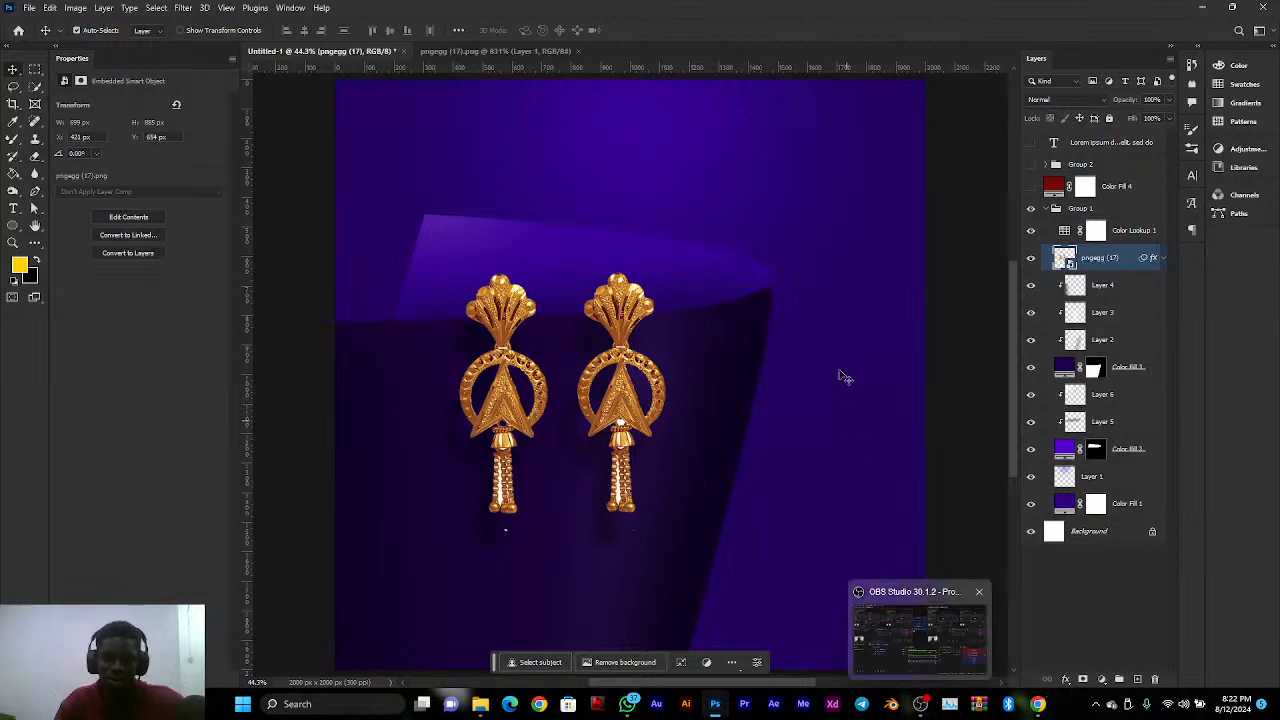